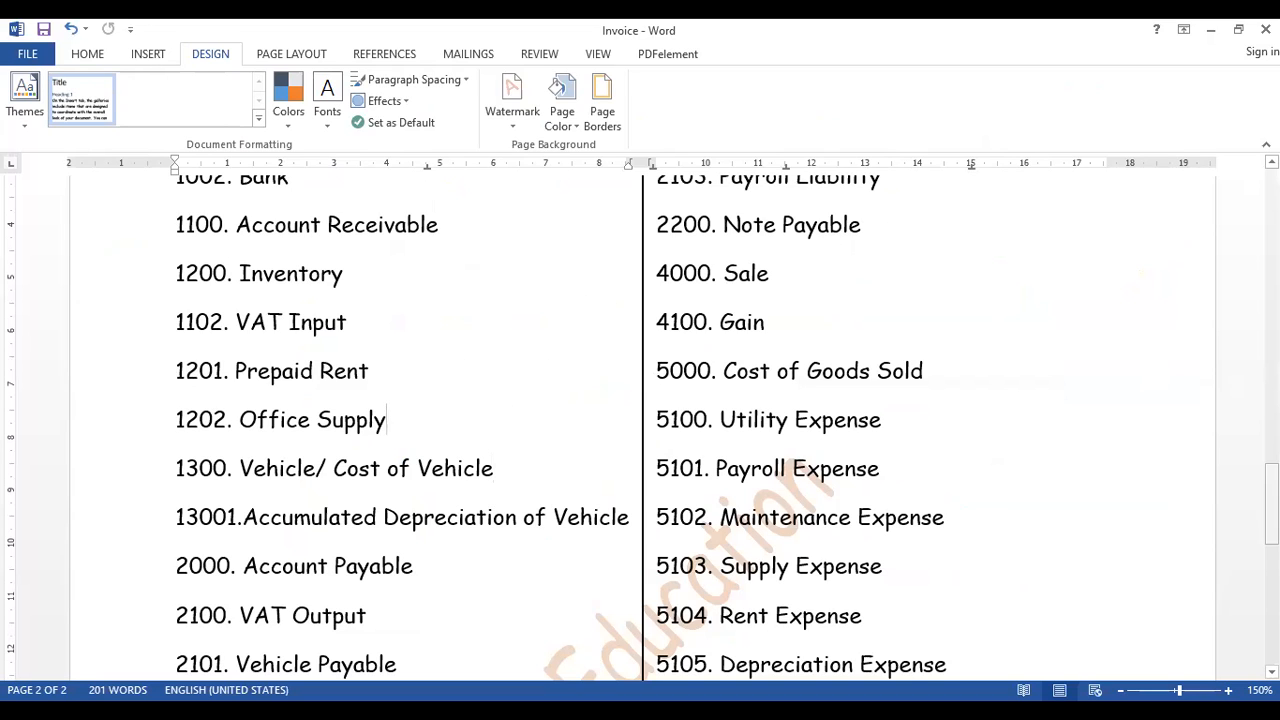
- Look through the account codes and names in both columns of the Chart of Account
scroll(640, 428, up, 1)
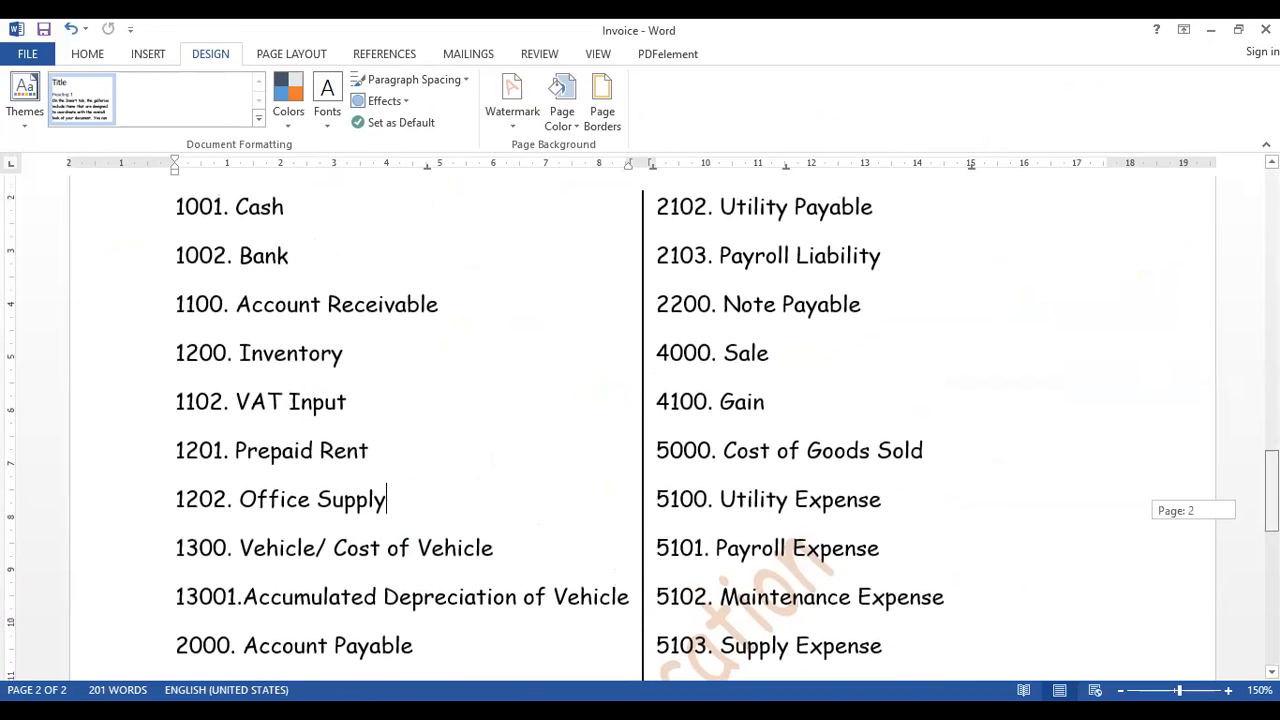
scroll(640, 428, up, 1)
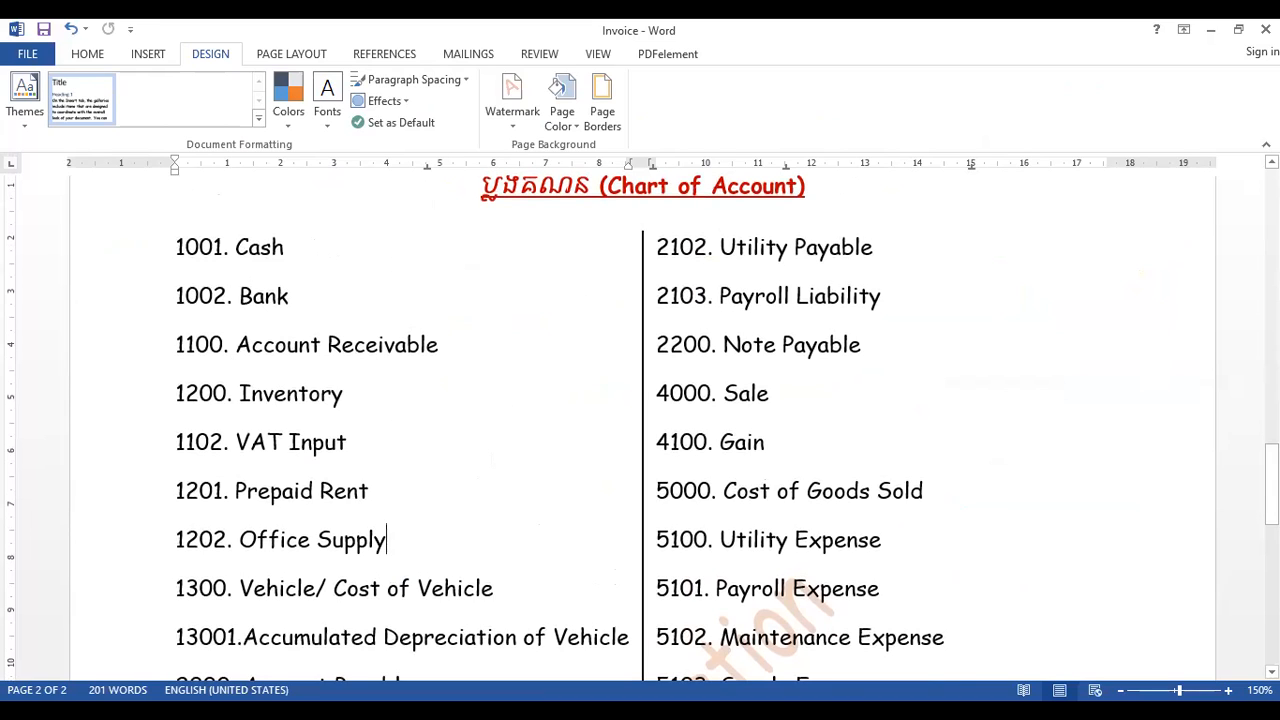
scroll(640, 428, up, 2)
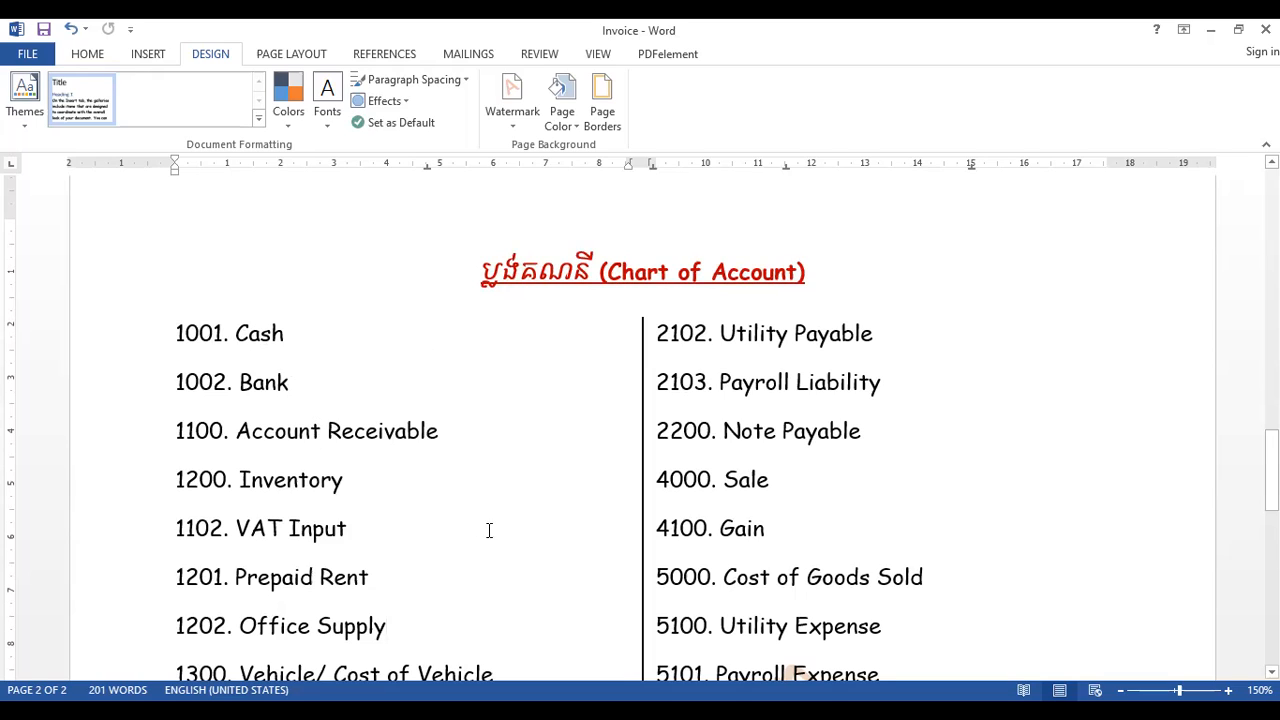
scroll(640, 430, down, 3)
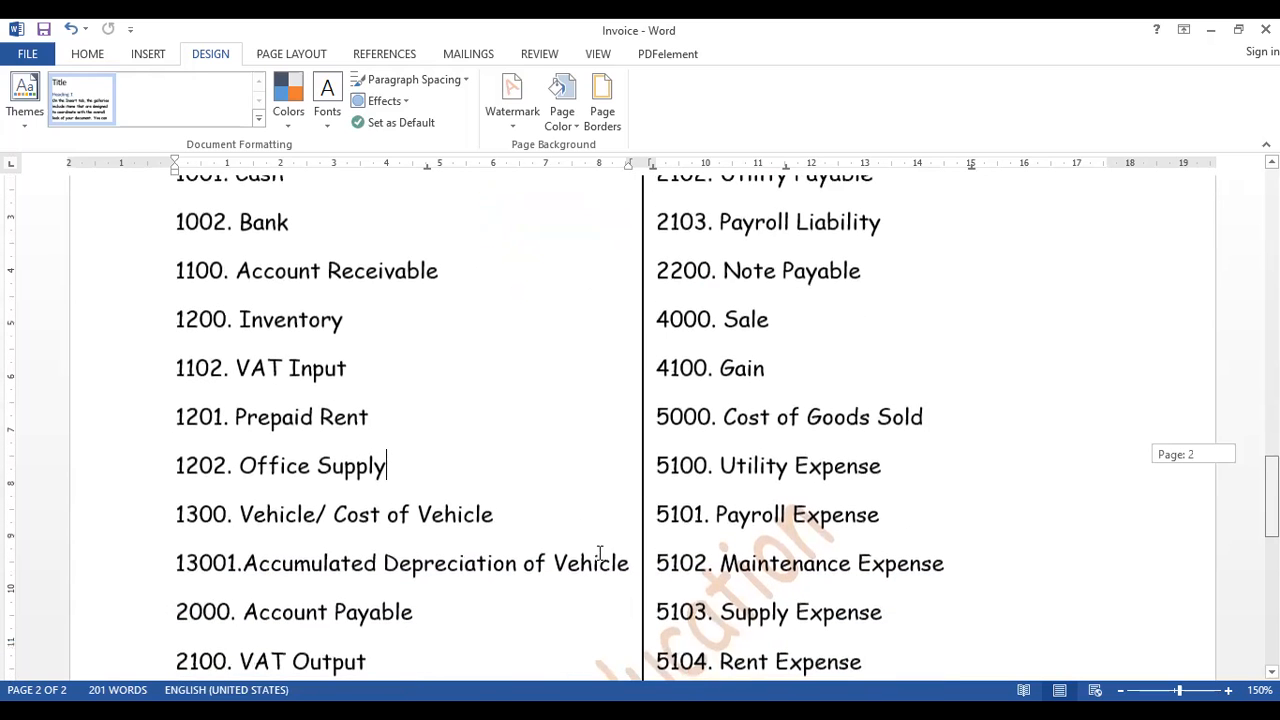
drag(520, 523, 273, 525)
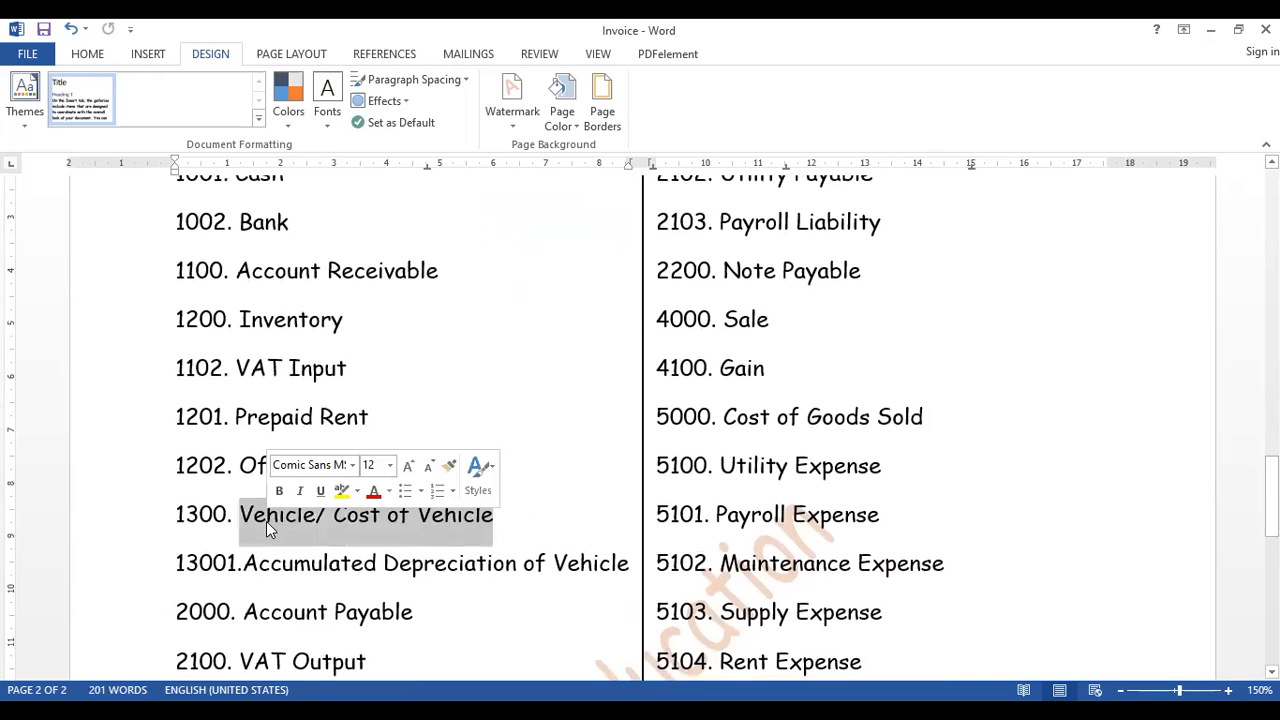
click(300, 528)
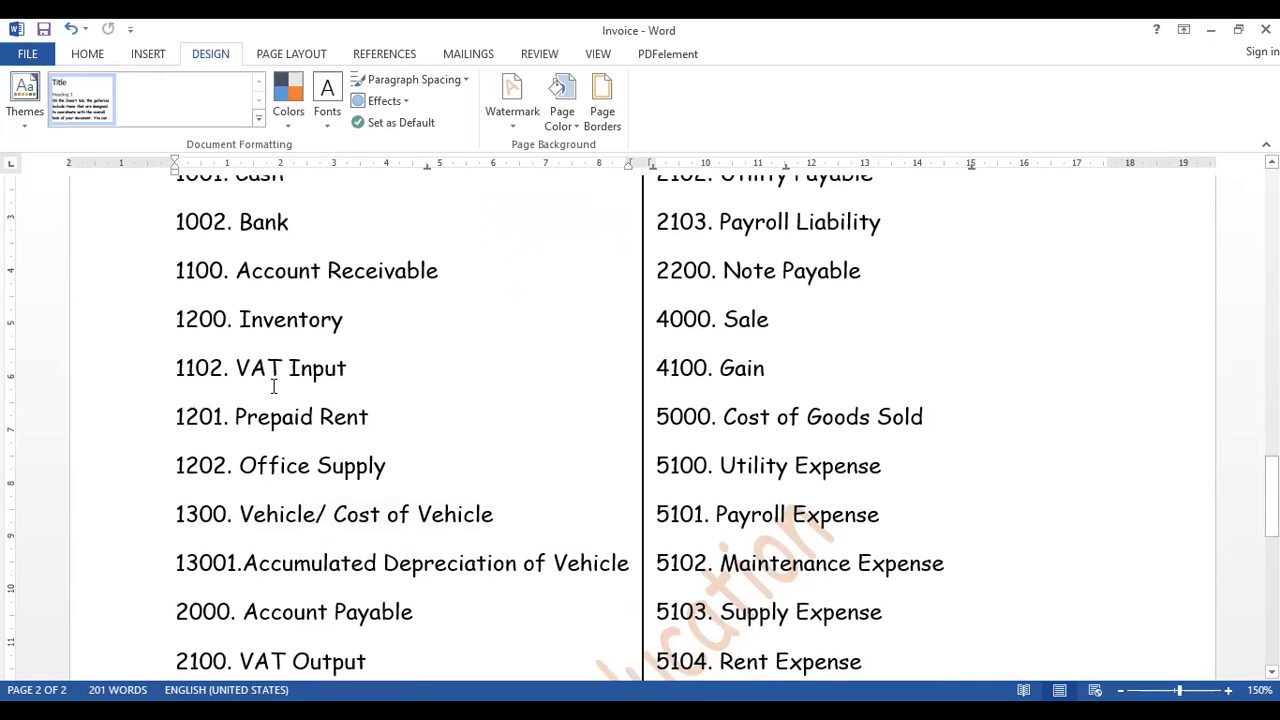
click(186, 367)
scroll(340, 540, down, 1)
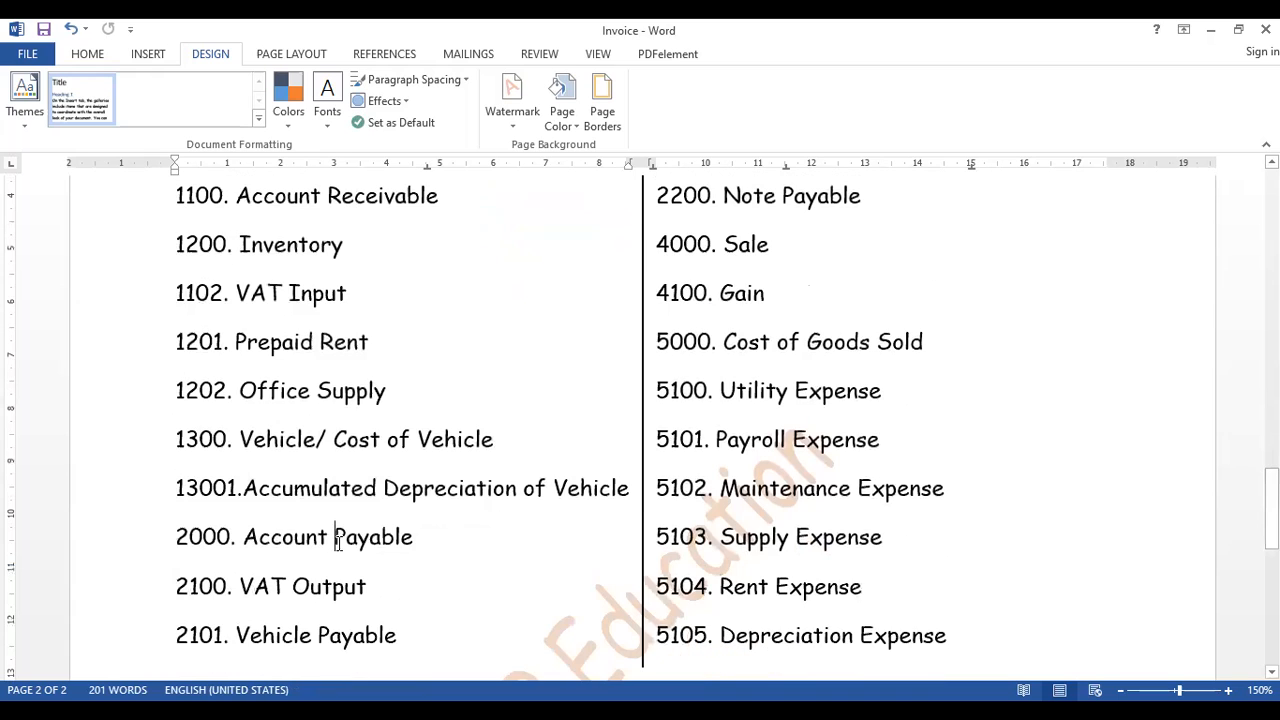
drag(1272, 499, 1272, 467)
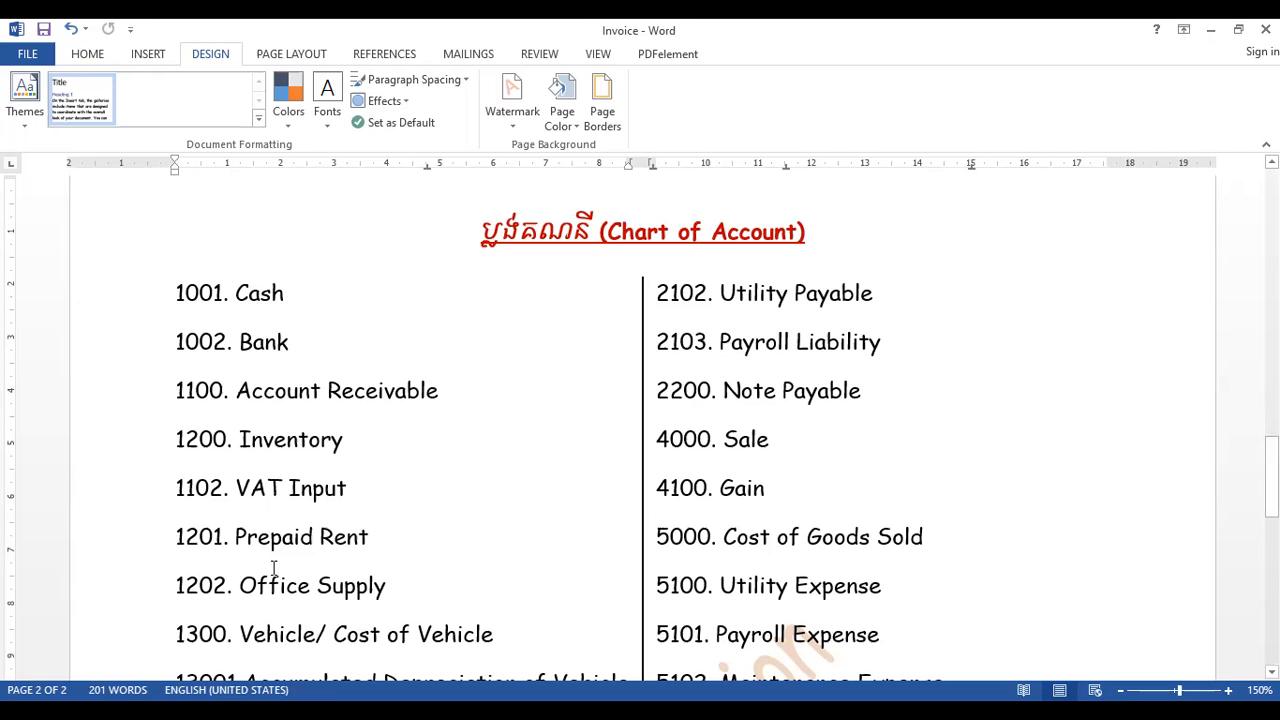
- Renumber the VAT Input account in the Chart of Account to 1203
drag(362, 492, 176, 492)
click(440, 494)
click(193, 488)
key(BackSpace)
text(2)
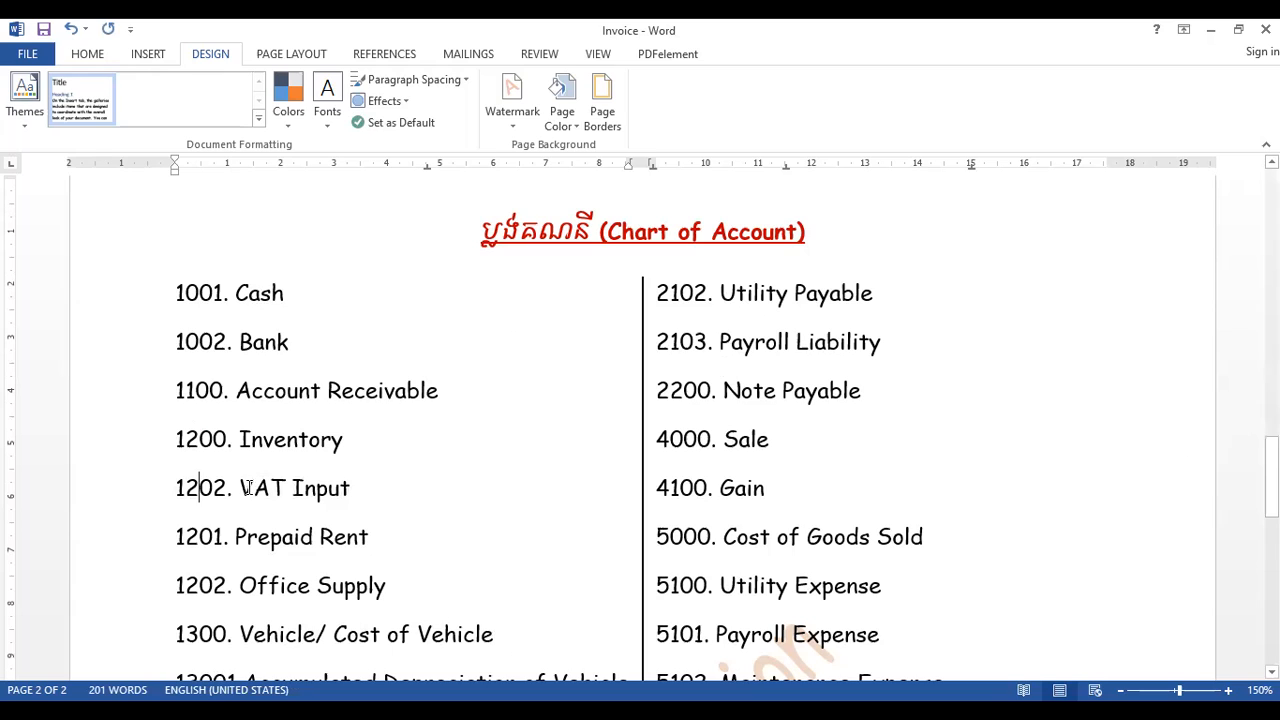
key(BackSpace)
text(3)
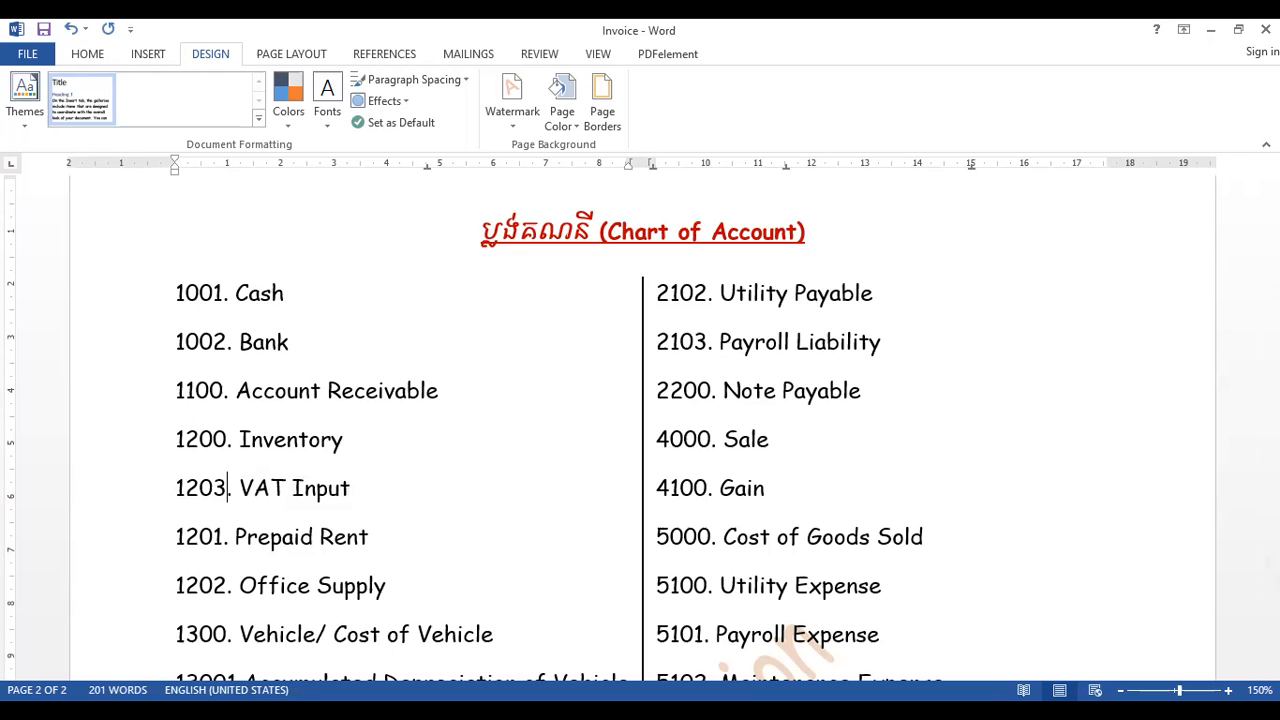
- Move the VAT Input line to directly below Office Supply and remove the leftover blank line
drag(367, 496, 163, 482)
key(ctrl+c)
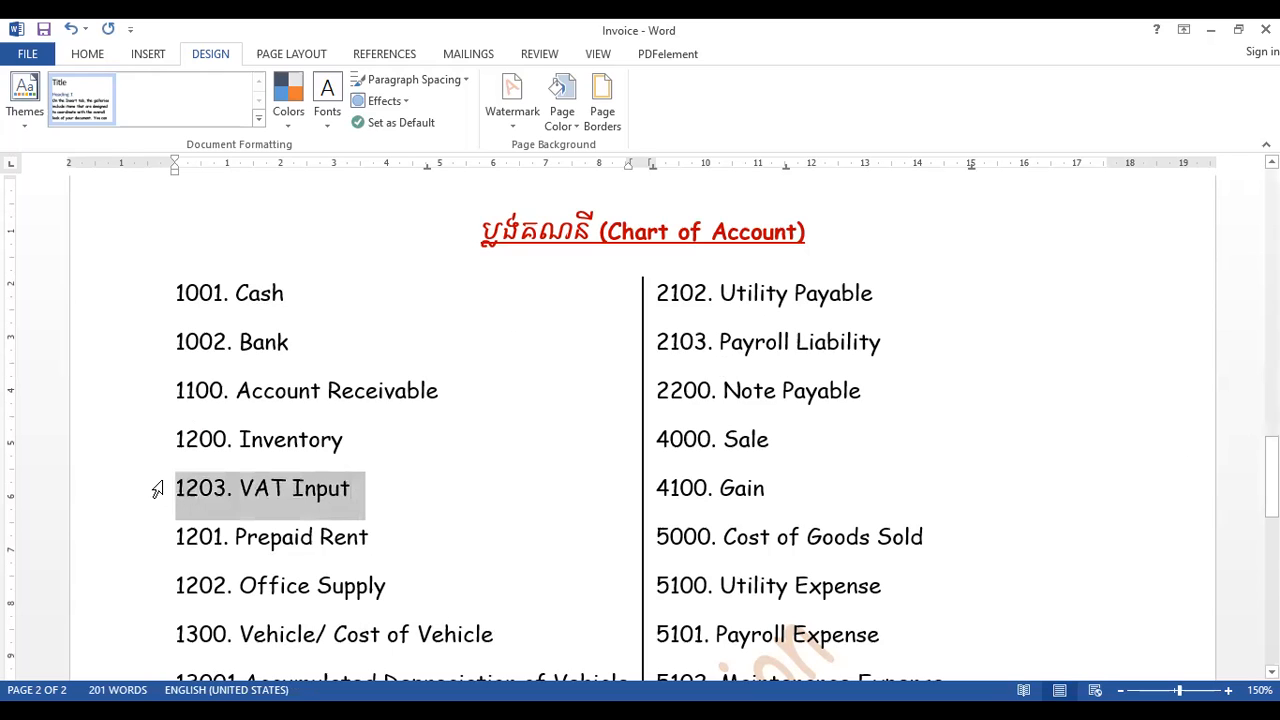
key(BackSpace)
click(414, 558)
key(Return)
key(ctrl+v)
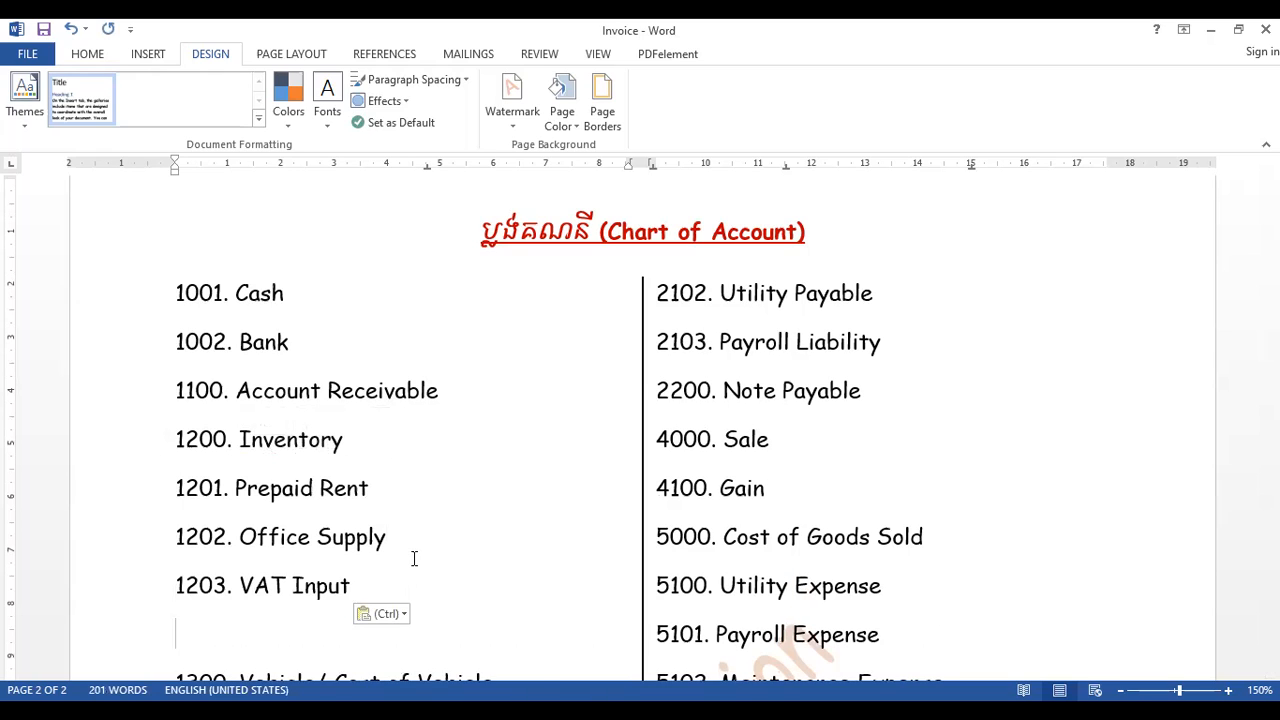
key(Delete)
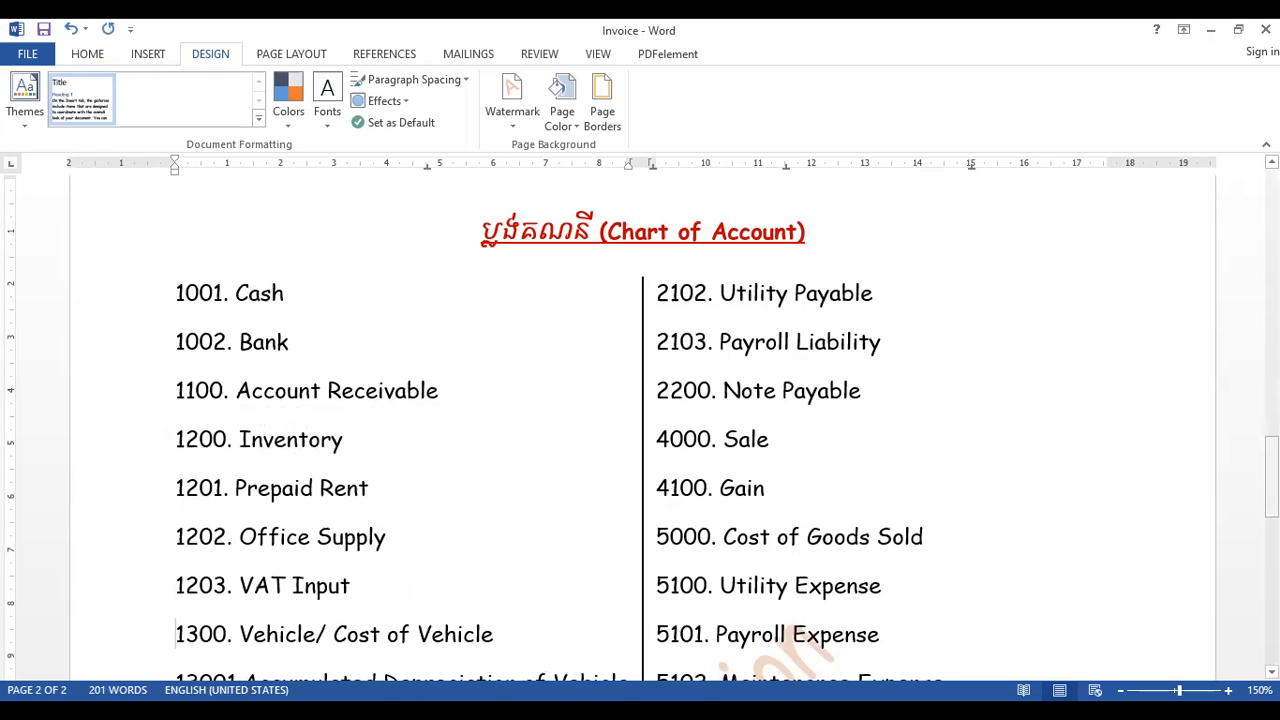
- Delete "Vehicle/" from account 1300 so that its name reads Cost of Vehicle
scroll(340, 500, down, 1)
drag(334, 572, 265, 572)
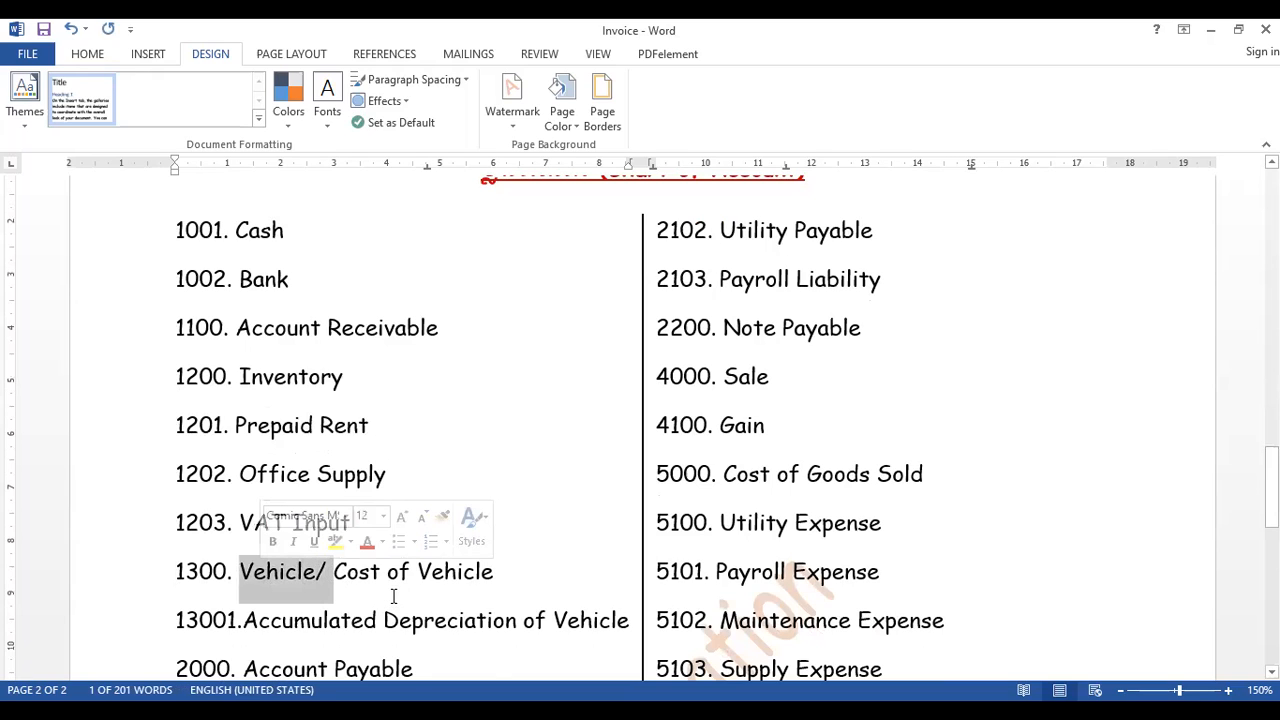
key(Delete)
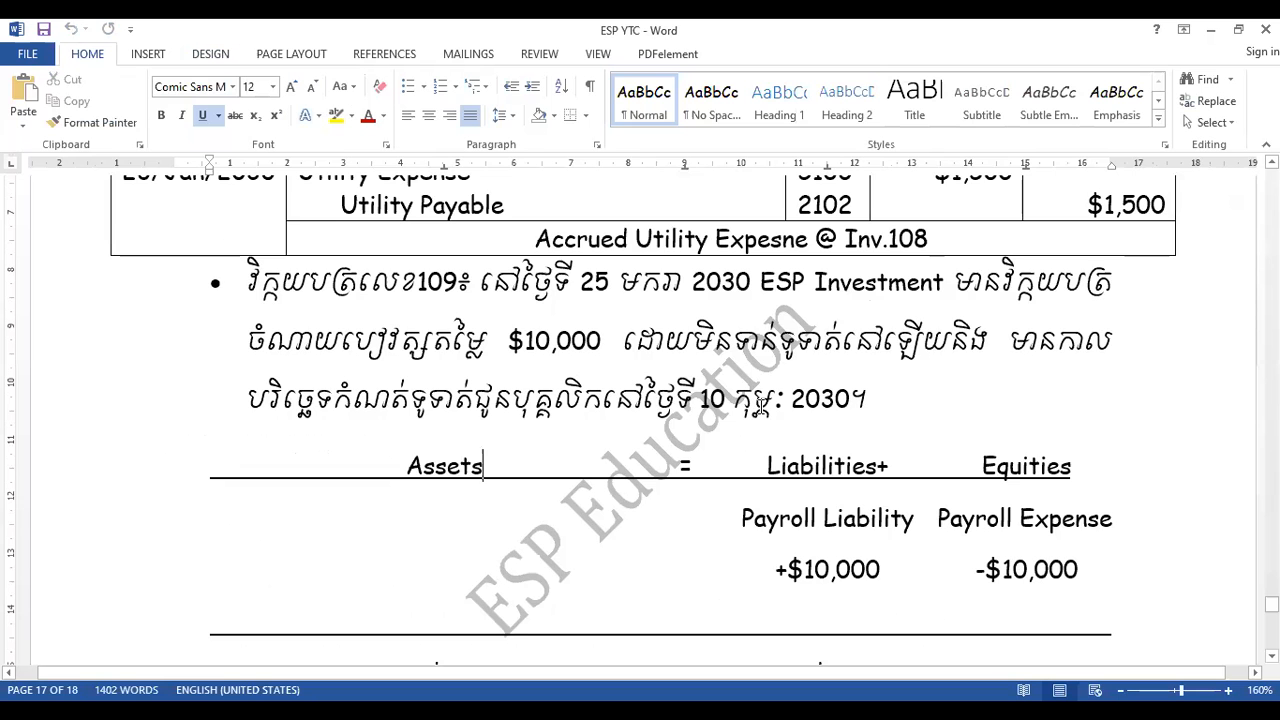
- In the ESP YTC document, set the VAT Input reference in the Inv.103 general journal to 1203
scroll(762, 405, up, 10)
scroll(762, 405, up, 15)
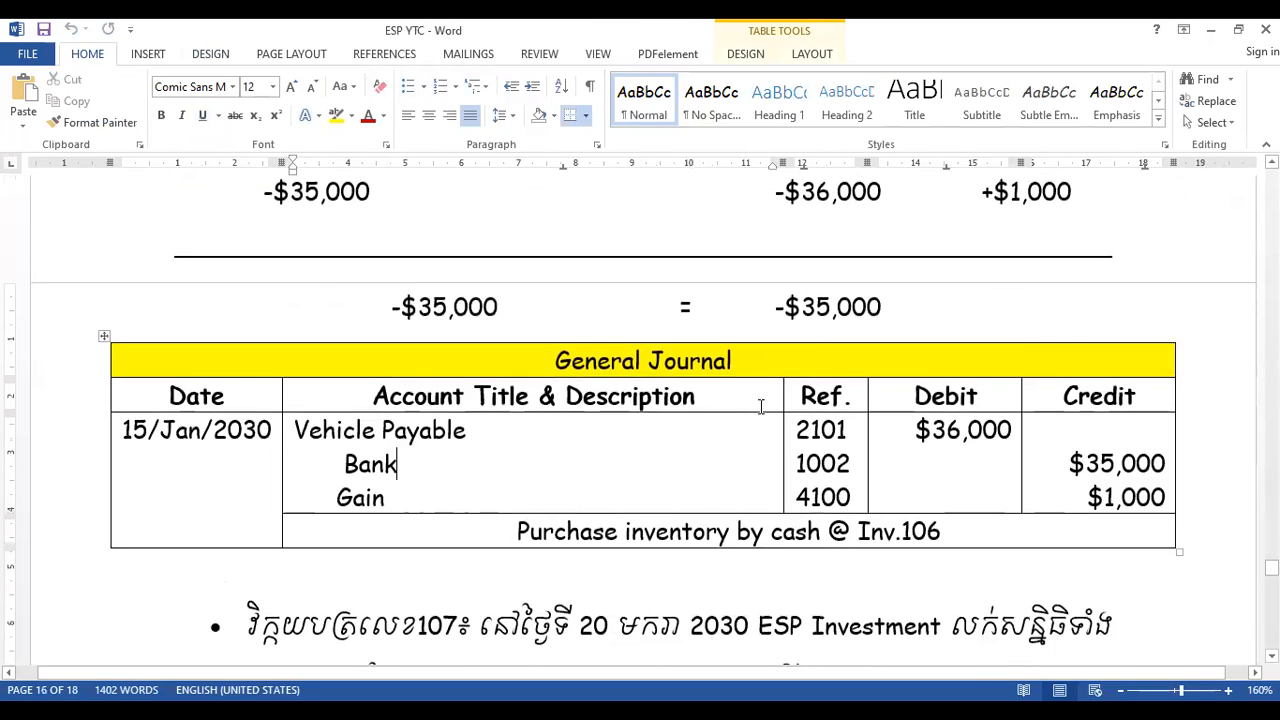
scroll(762, 405, up, 5)
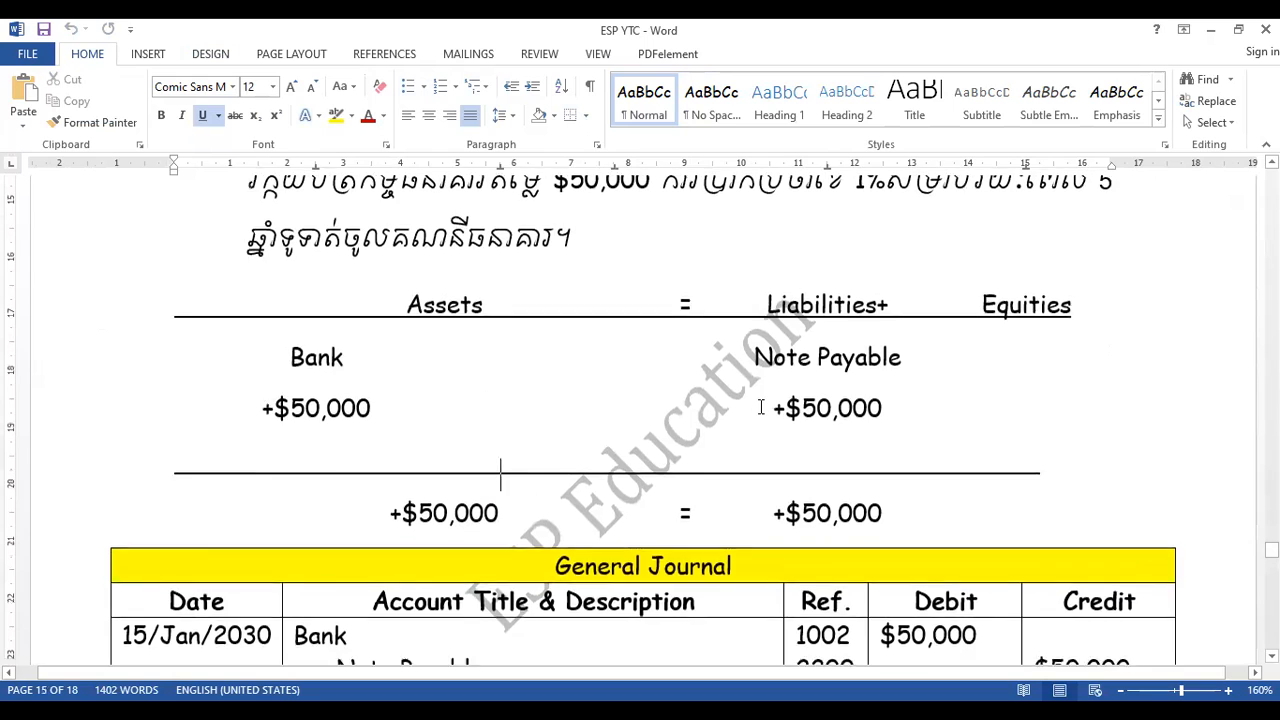
scroll(761, 407, down, 5)
scroll(761, 407, up, 10)
scroll(761, 405, up, 3)
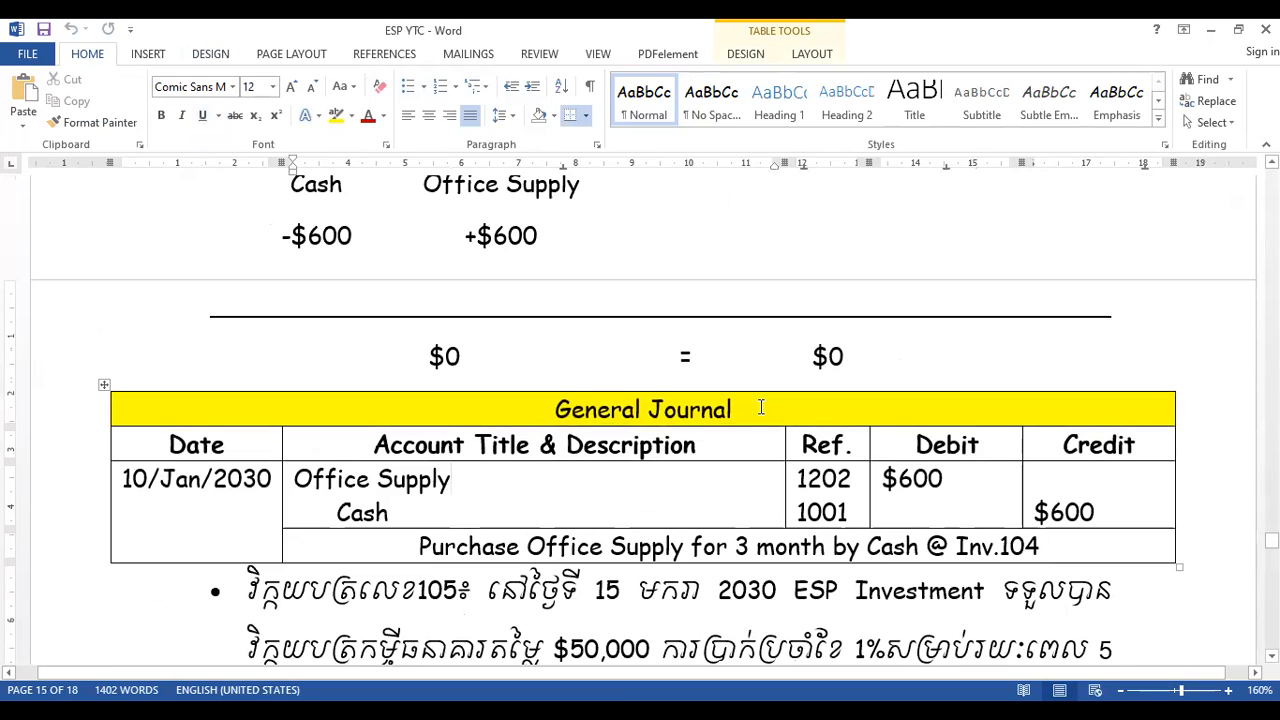
scroll(761, 407, up, 6)
click(761, 407)
scroll(761, 407, up, 1)
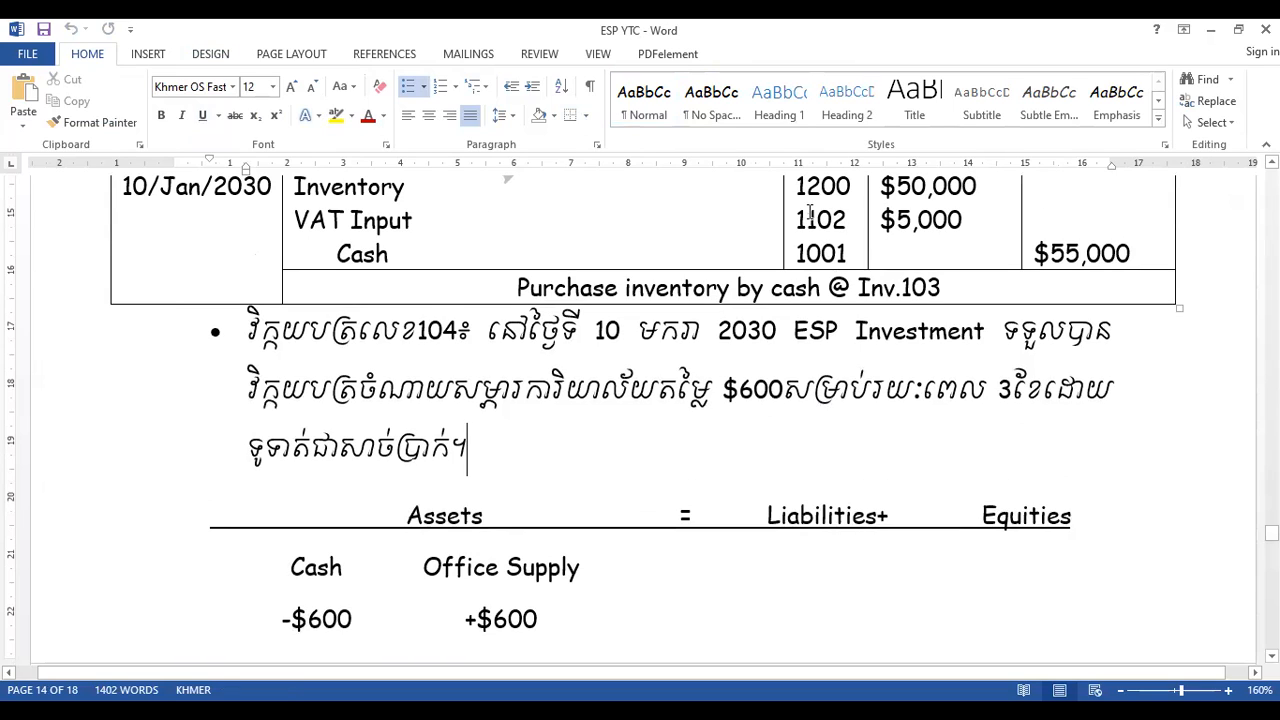
click(809, 218)
key(BackSpace)
text(2)
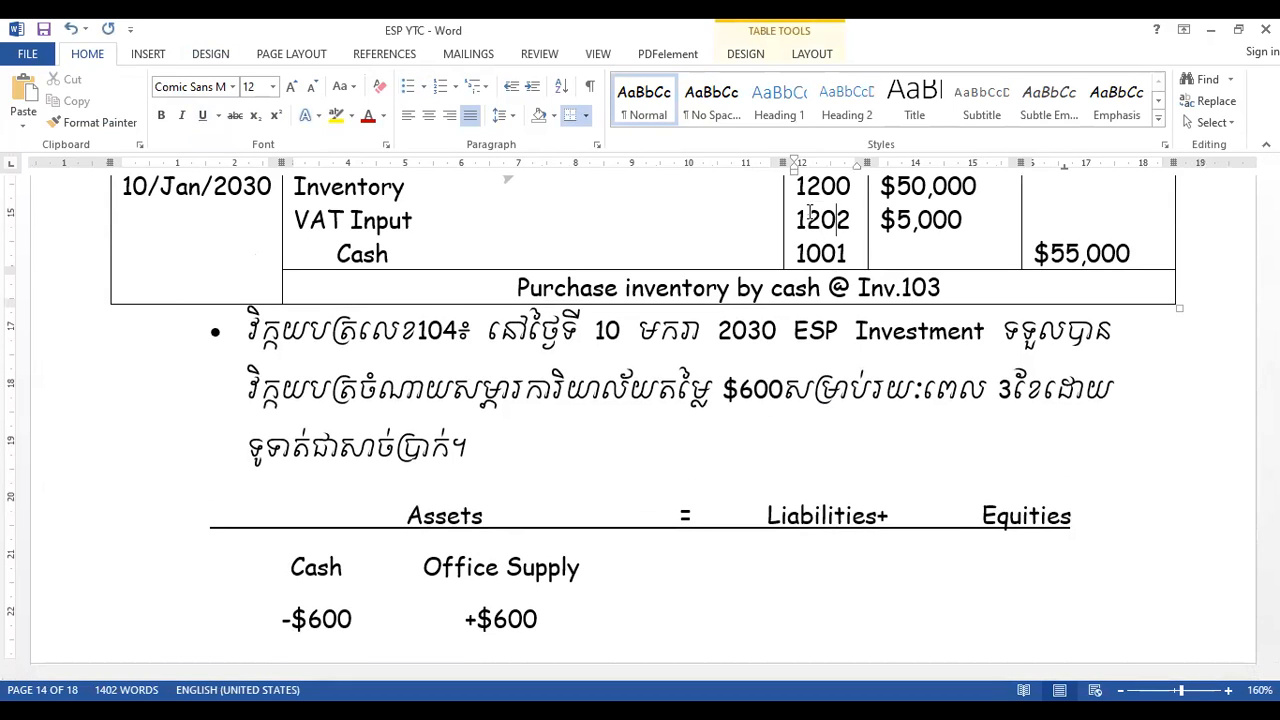
key(BackSpace)
text(3)
- Rename the Vehicle asset with +$36,000 in the accounting equation to Cost of Vehicle and save the document
drag(1272, 533, 1272, 403)
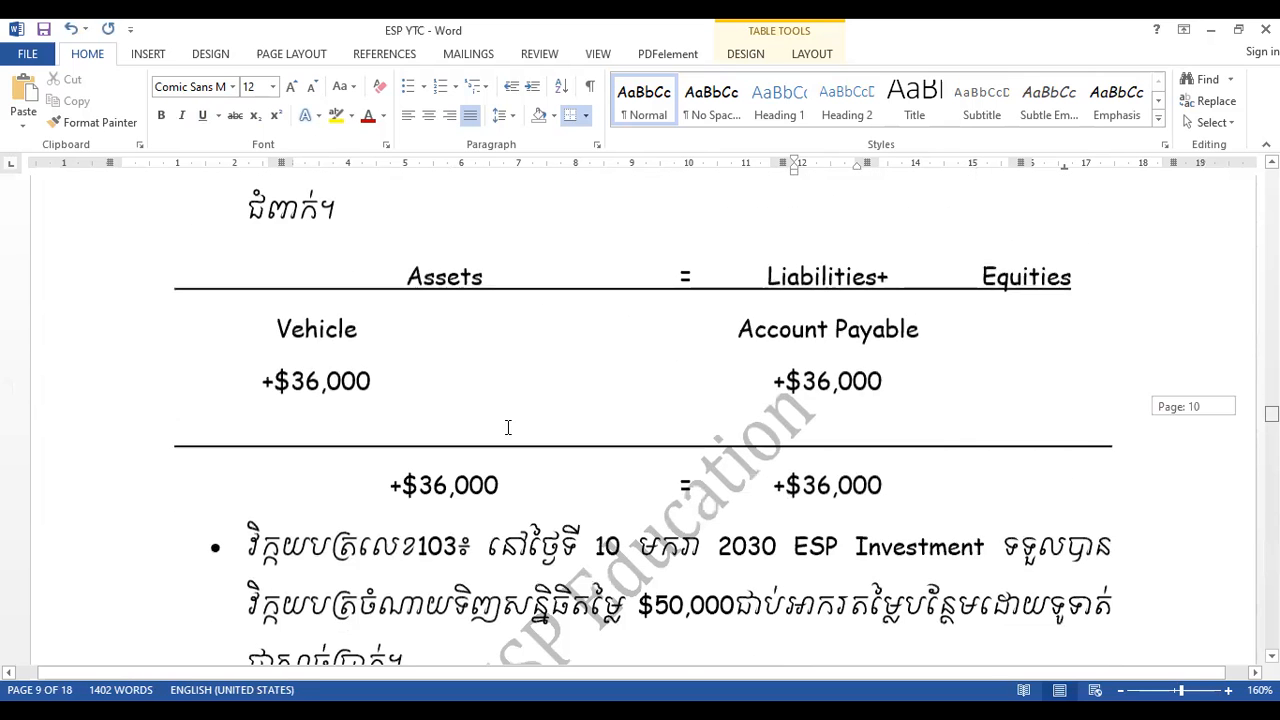
click(268, 286)
text(cos)
key(BackSpace)
key(BackSpace)
key(BackSpace)
text(Cost of)
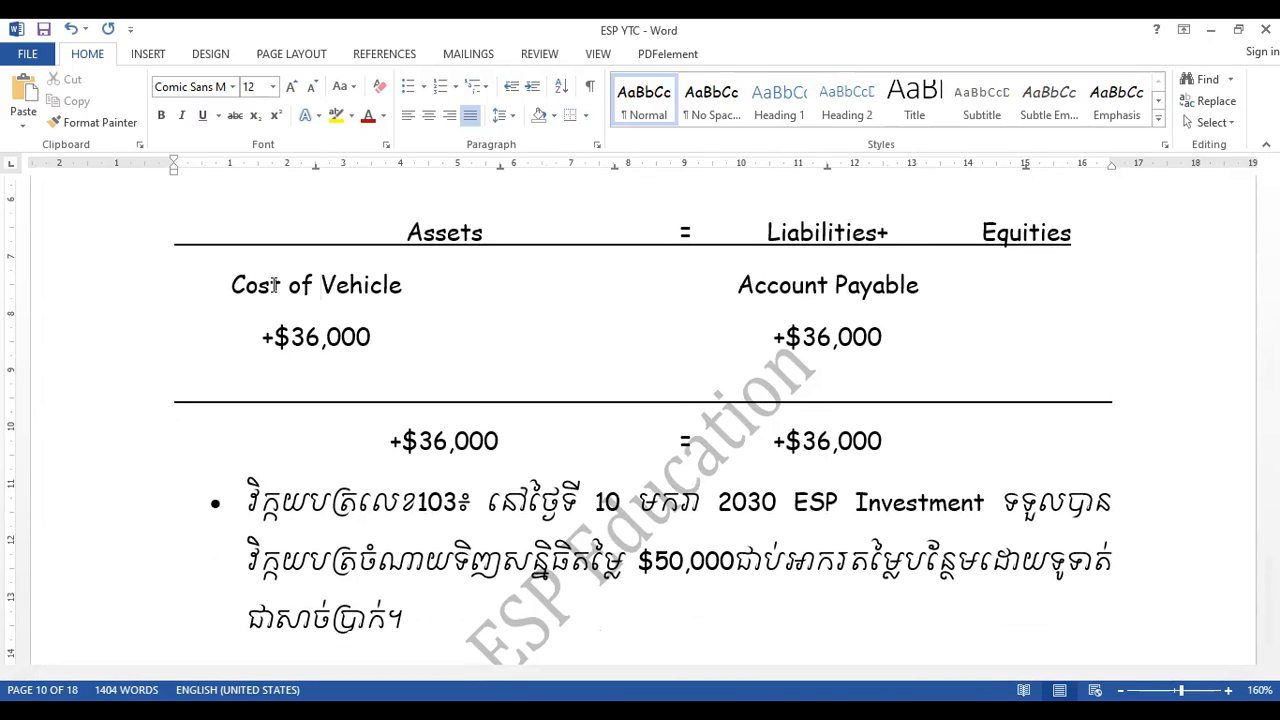
key(ctrl+s)
- Rename the debited Vehicle account in the Inv.102 general journal to Cost of Vehicle and save the document
scroll(273, 285, down, 5)
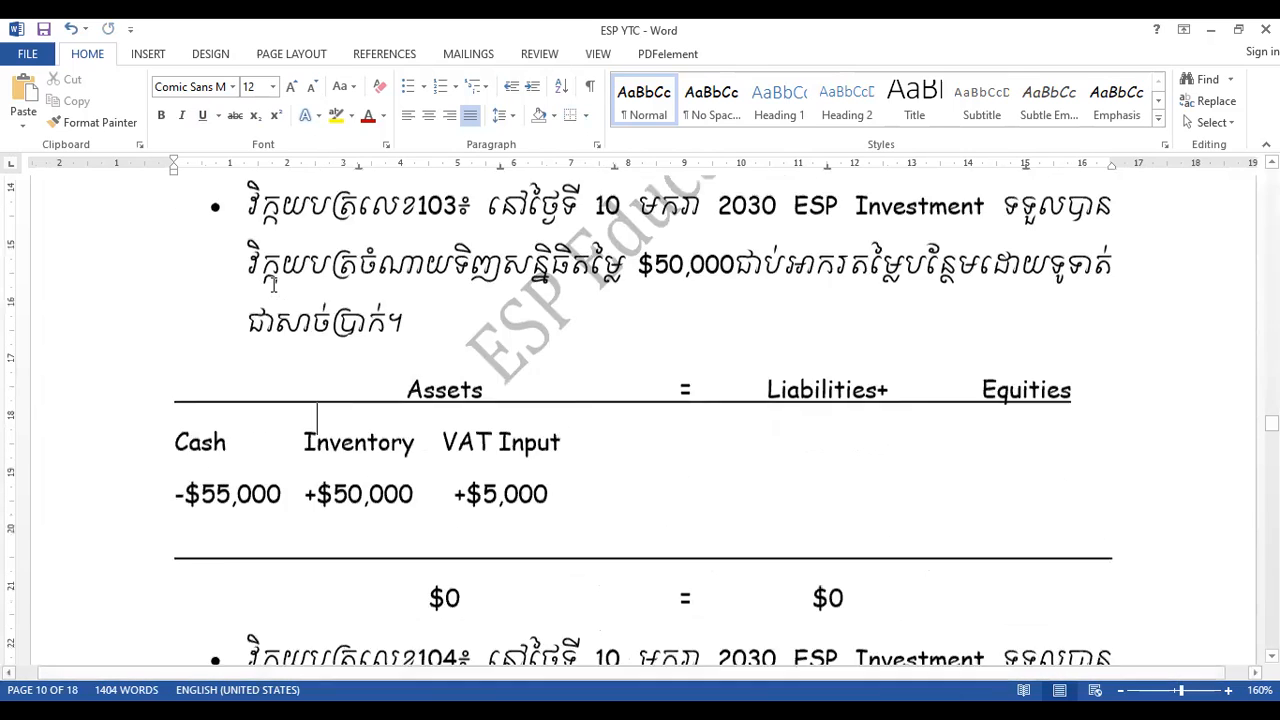
scroll(273, 285, down, 20)
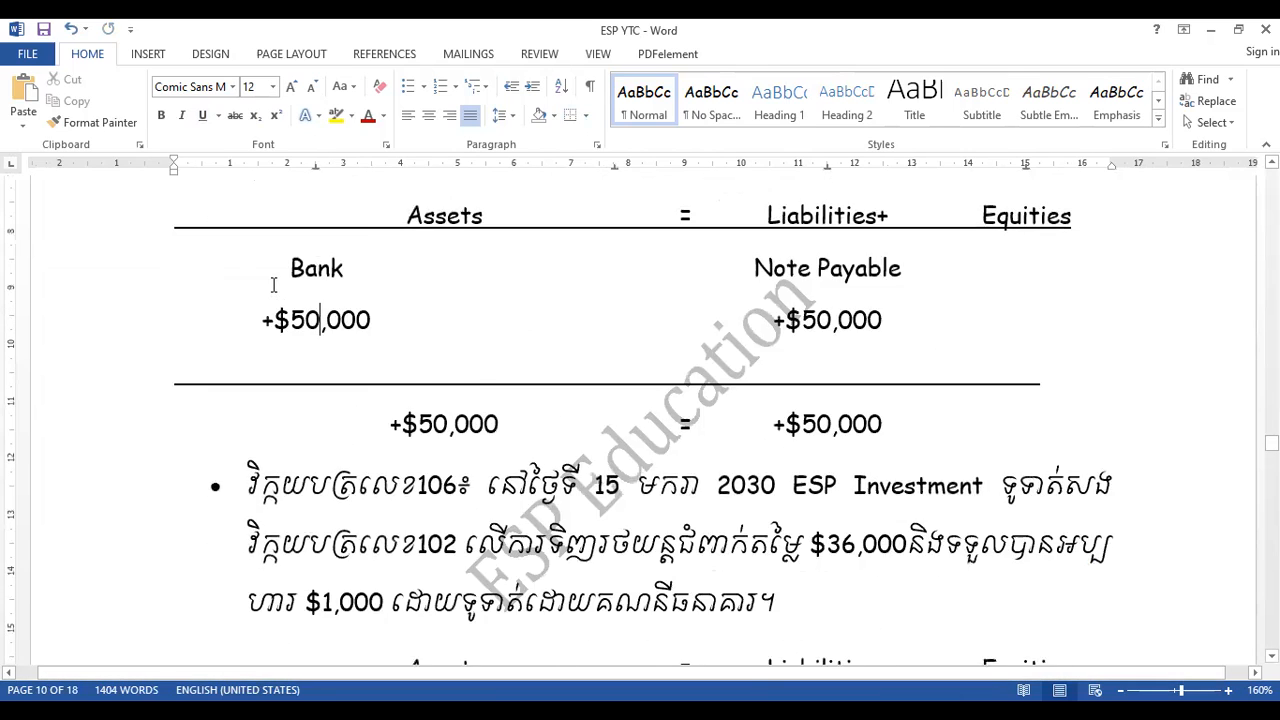
key(Page_Down)
key(Page_Down)
key(Page_Down)
key(Page_Down)
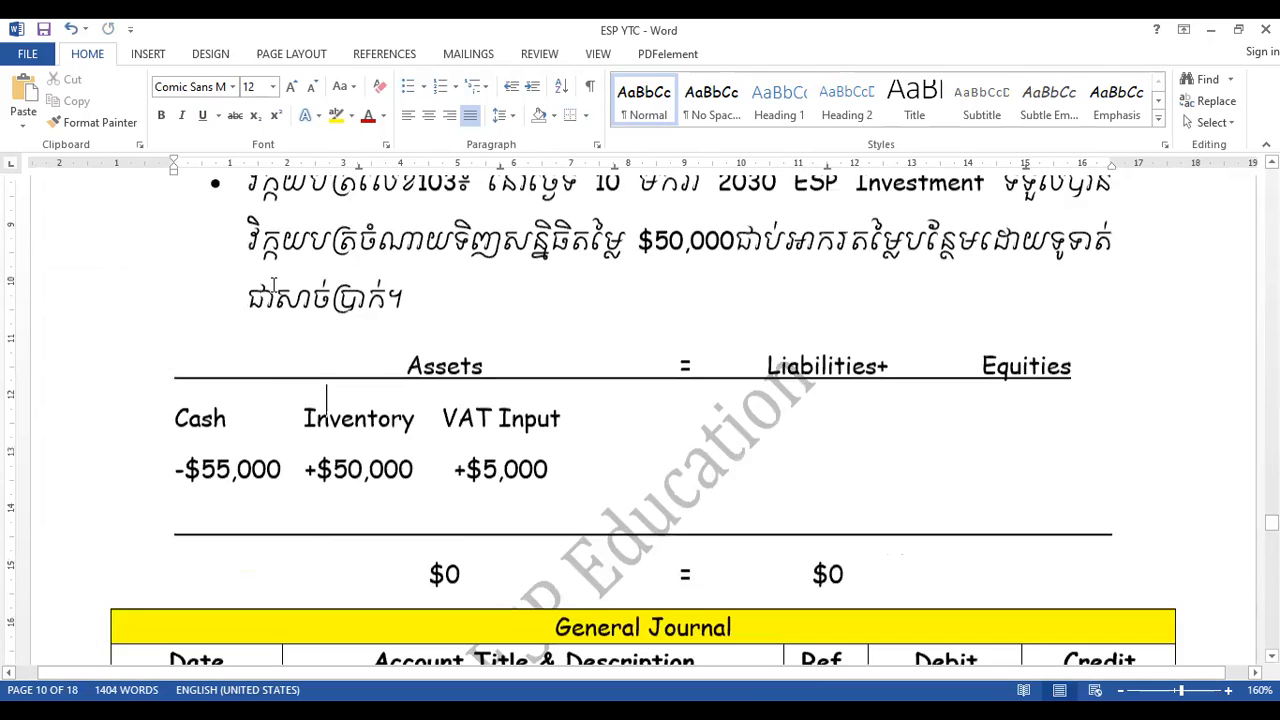
key(Page_Up)
key(Page_Up)
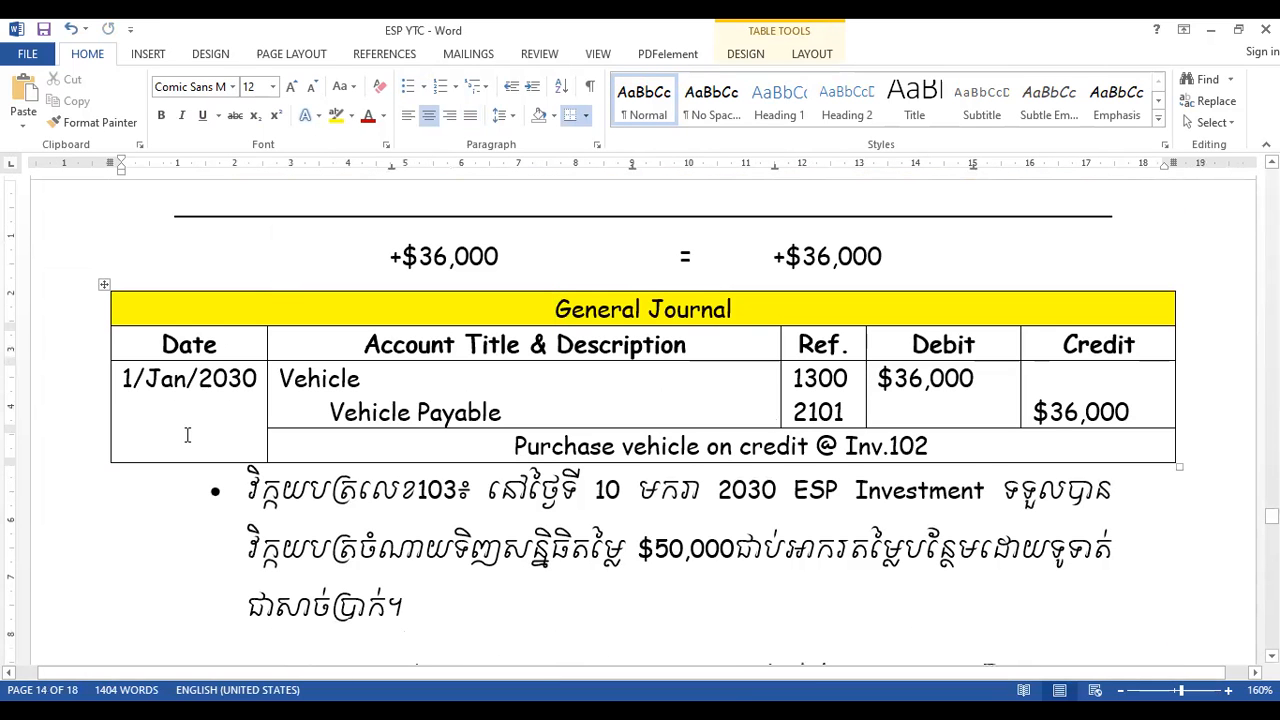
click(281, 378)
text(cost of)
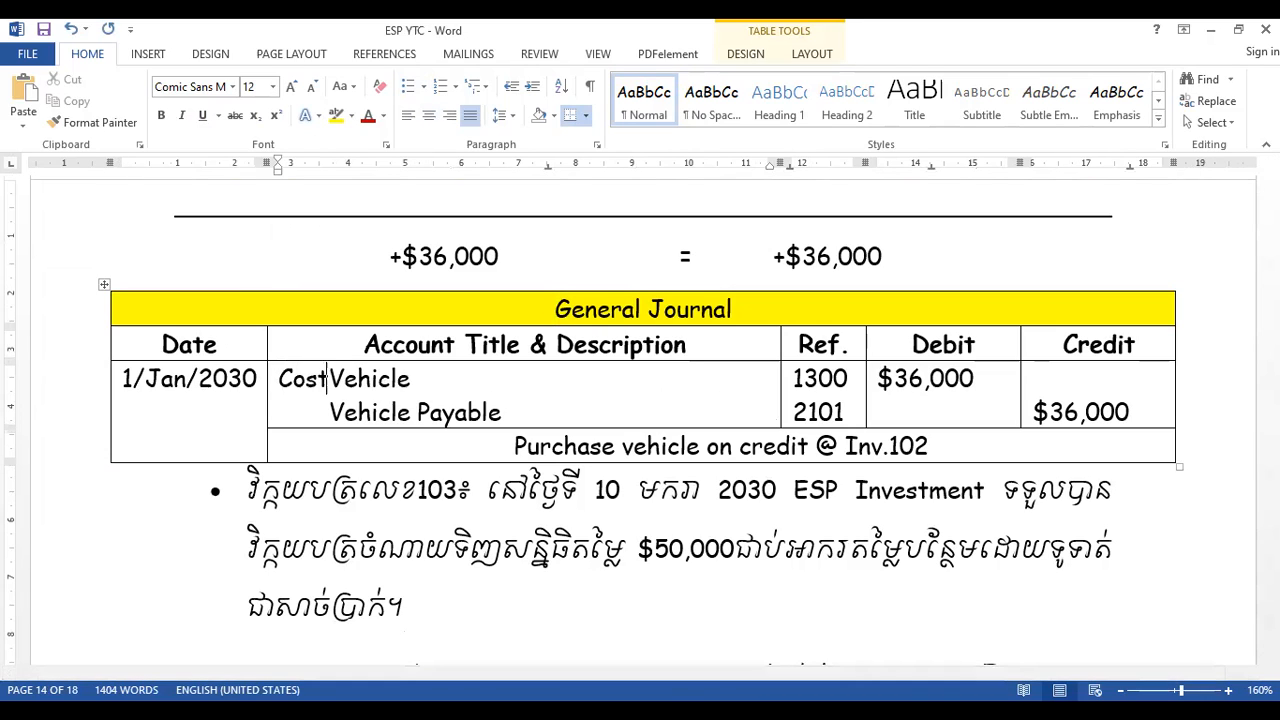
key(ctrl+s)
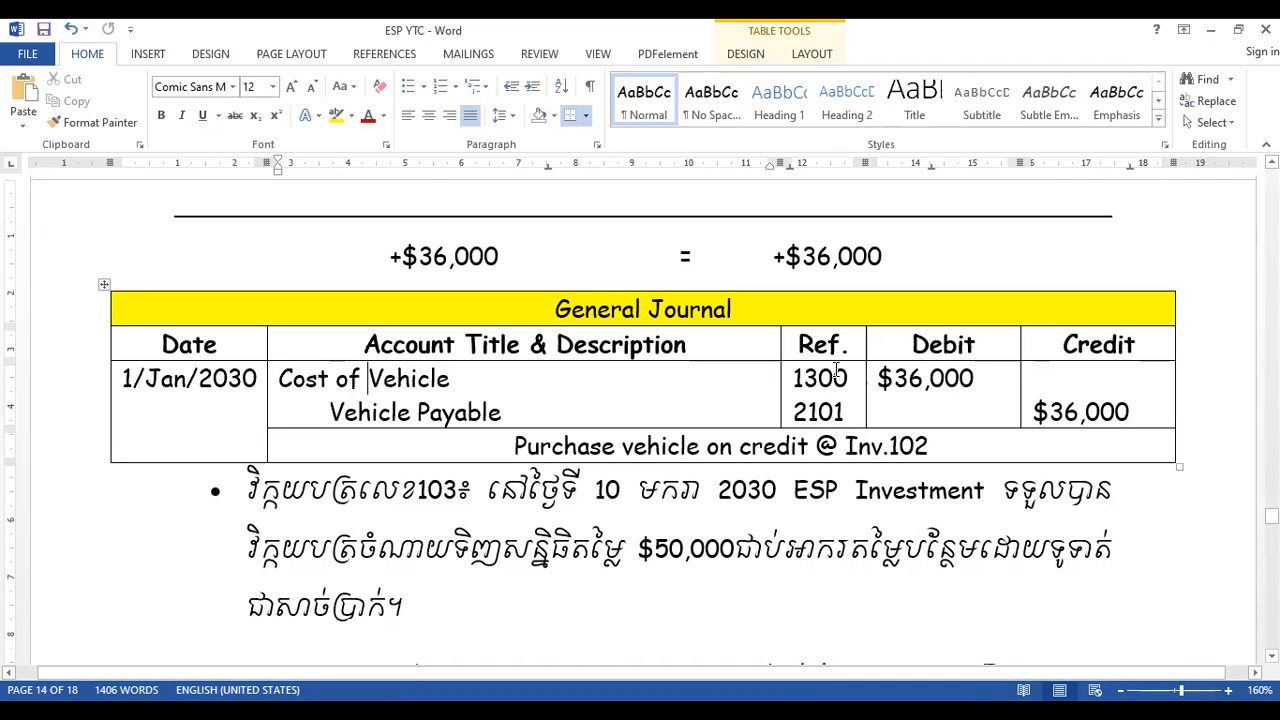
- Set the Cost of Vehicle reference in the Inv.102 general journal to 1301
click(849, 378)
key(BackSpace)
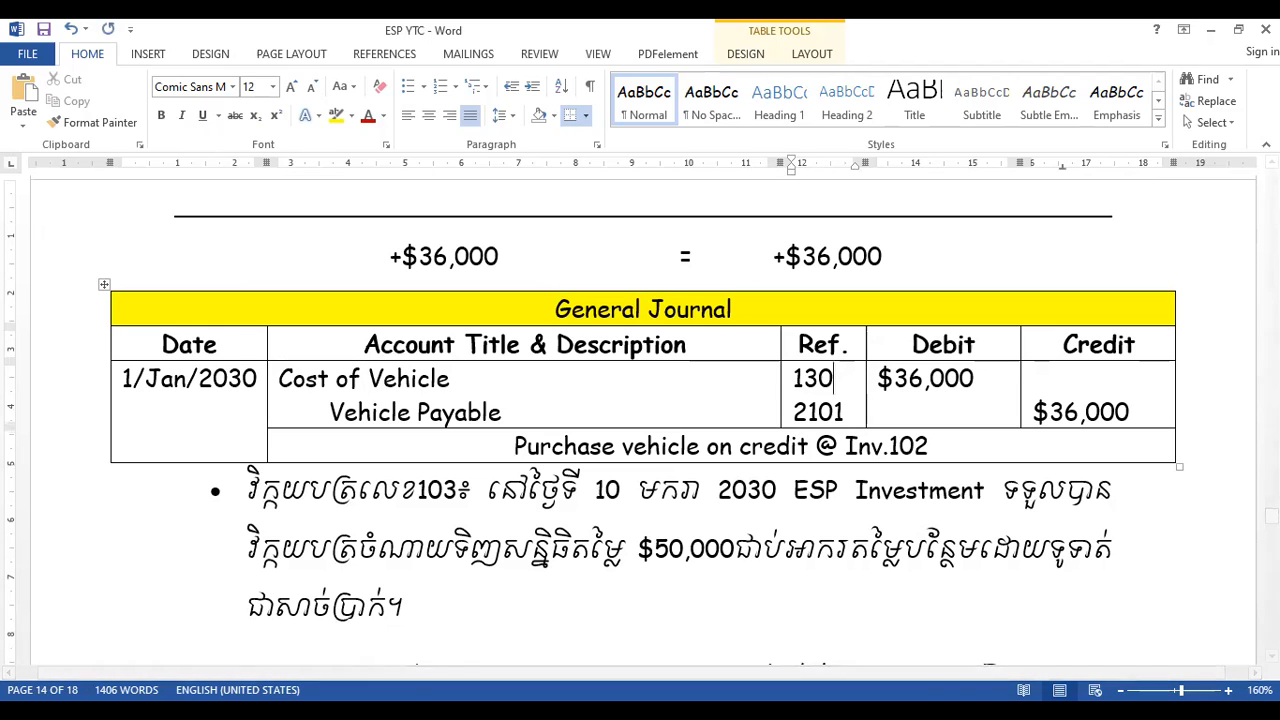
text(1)
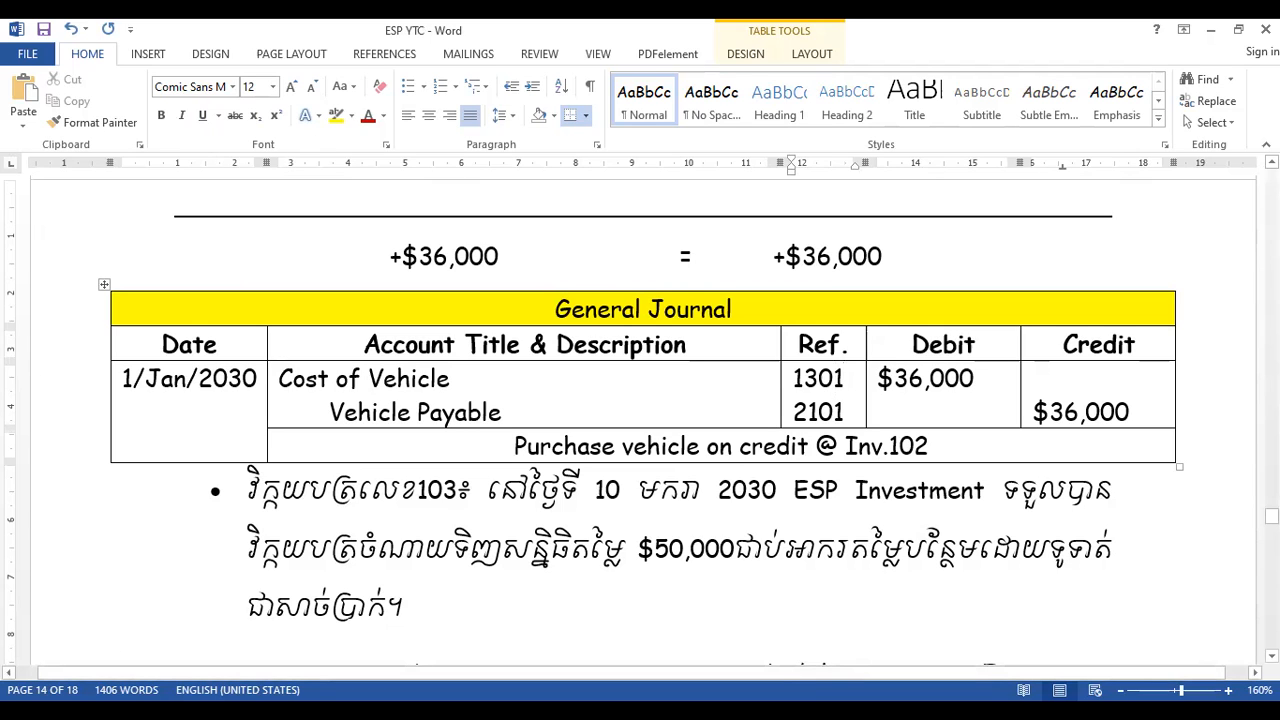
- Switch to the Invoice document and renumber Cost of Vehicle in the Chart of Account to 1301
key(alt+Tab)
key(BackSpace)
text(1)
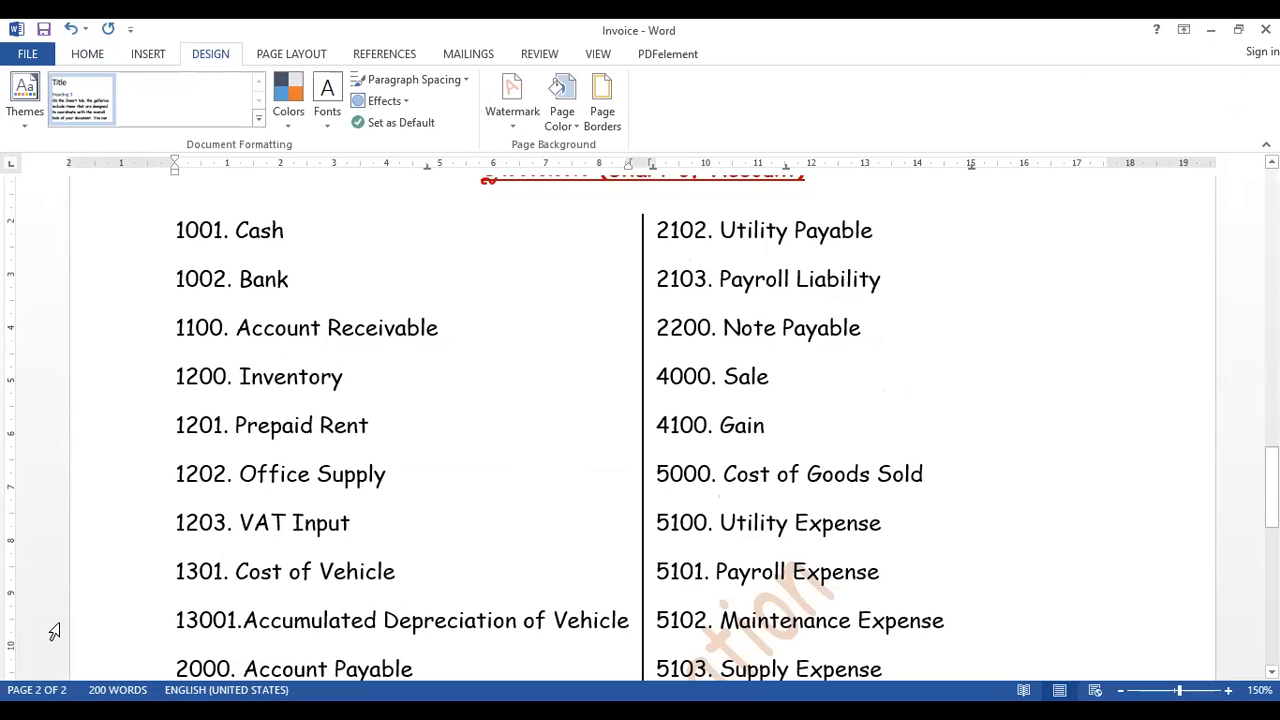
- Insert a new account line "1300. Vehicle" directly above Cost of Vehicle
click(176, 571)
key(Return)
key(Up)
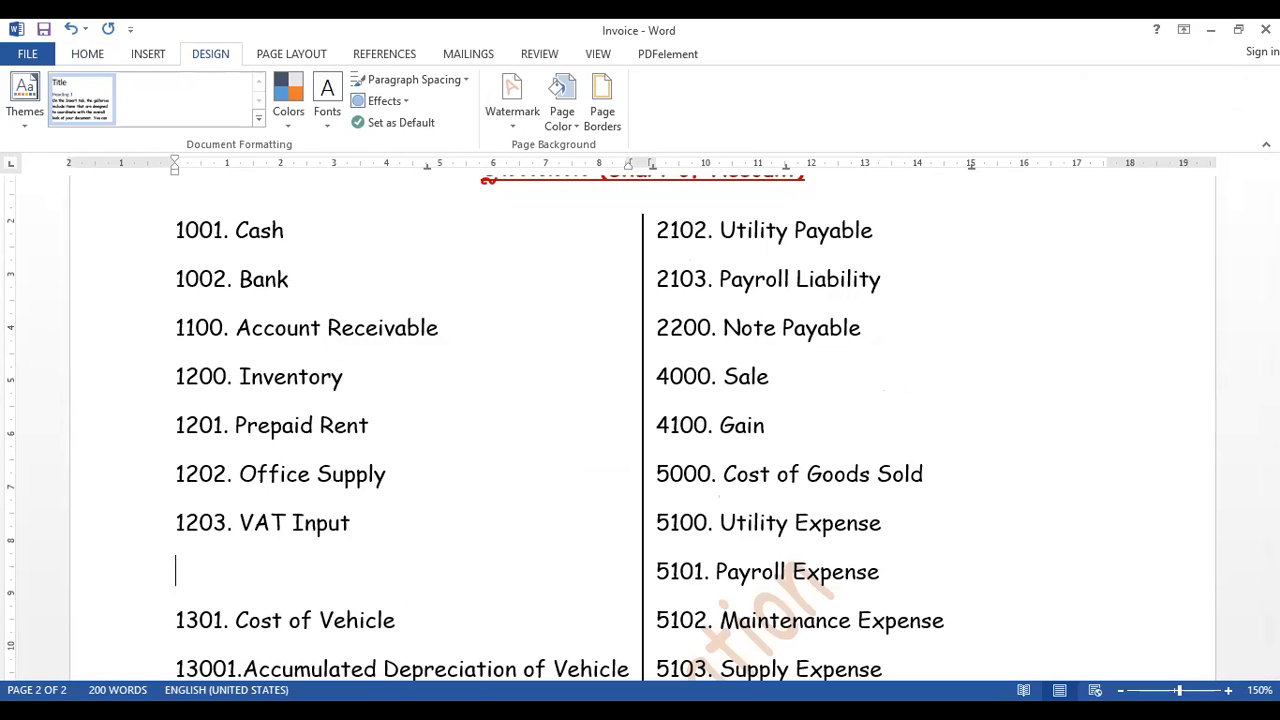
text(1300. Vehcile)
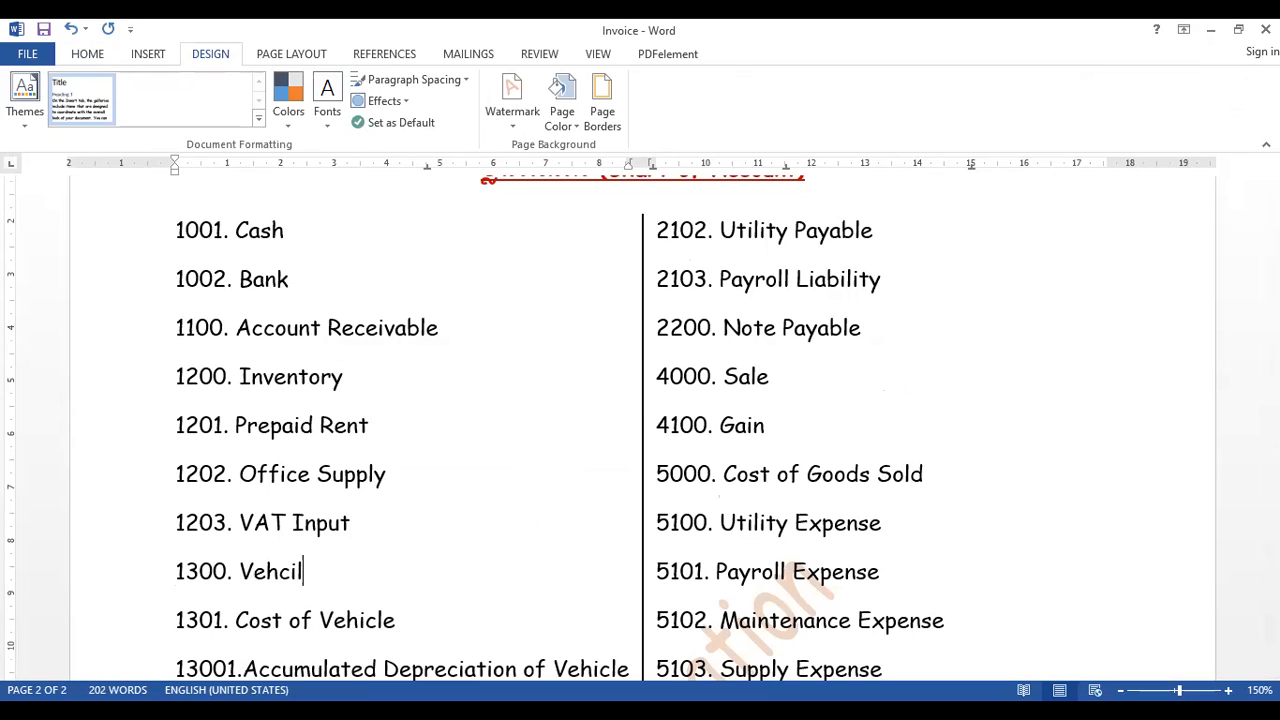
key(BackSpace)
key(BackSpace)
key(BackSpace)
key(BackSpace)
text(icle)
- Indent the 1301. Cost of Vehicle and Accumulated Depreciation of Vehicle lines by about 0.5 cm beneath 1300. Vehicle
key(Down)
key(Down)
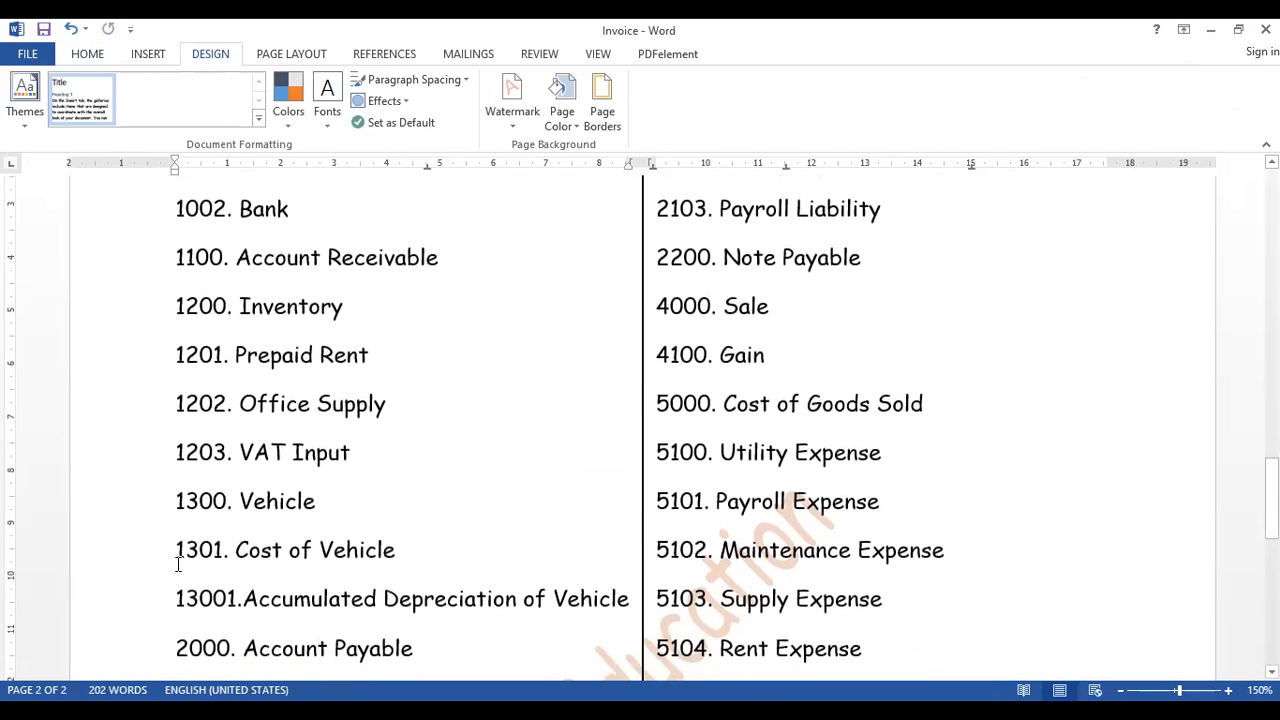
drag(177, 549, 231, 597)
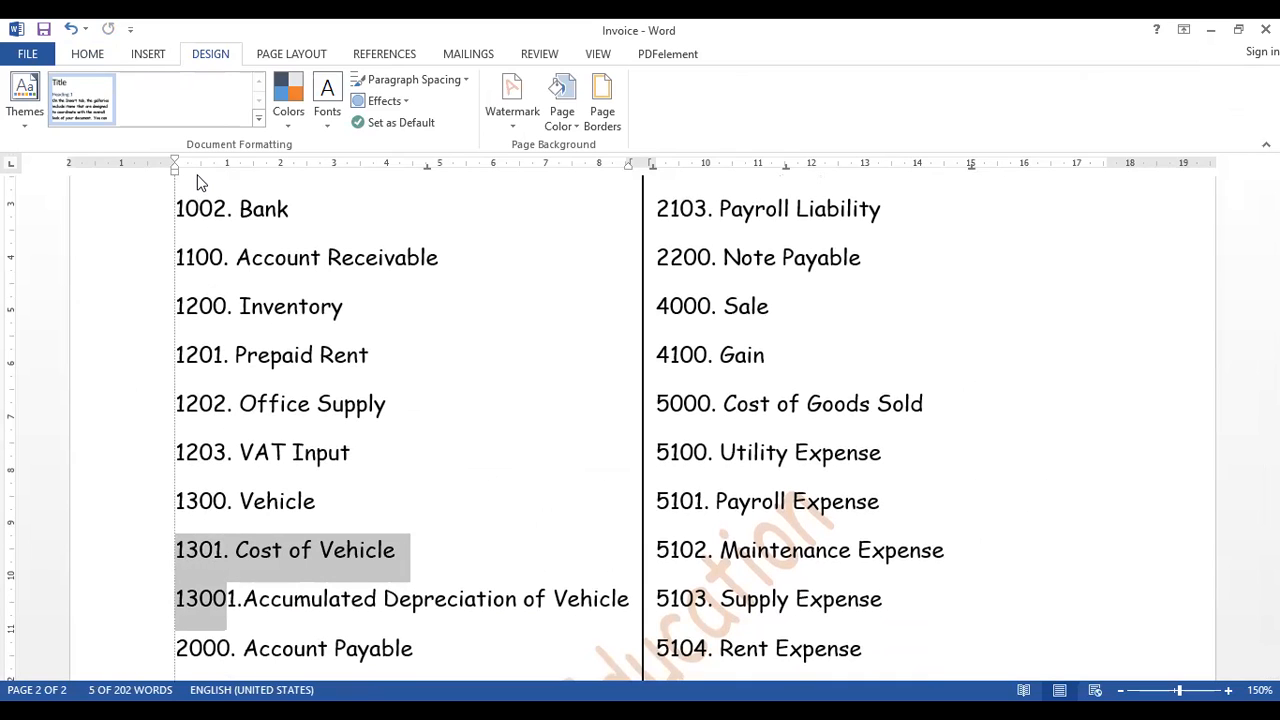
drag(175, 172, 202, 180)
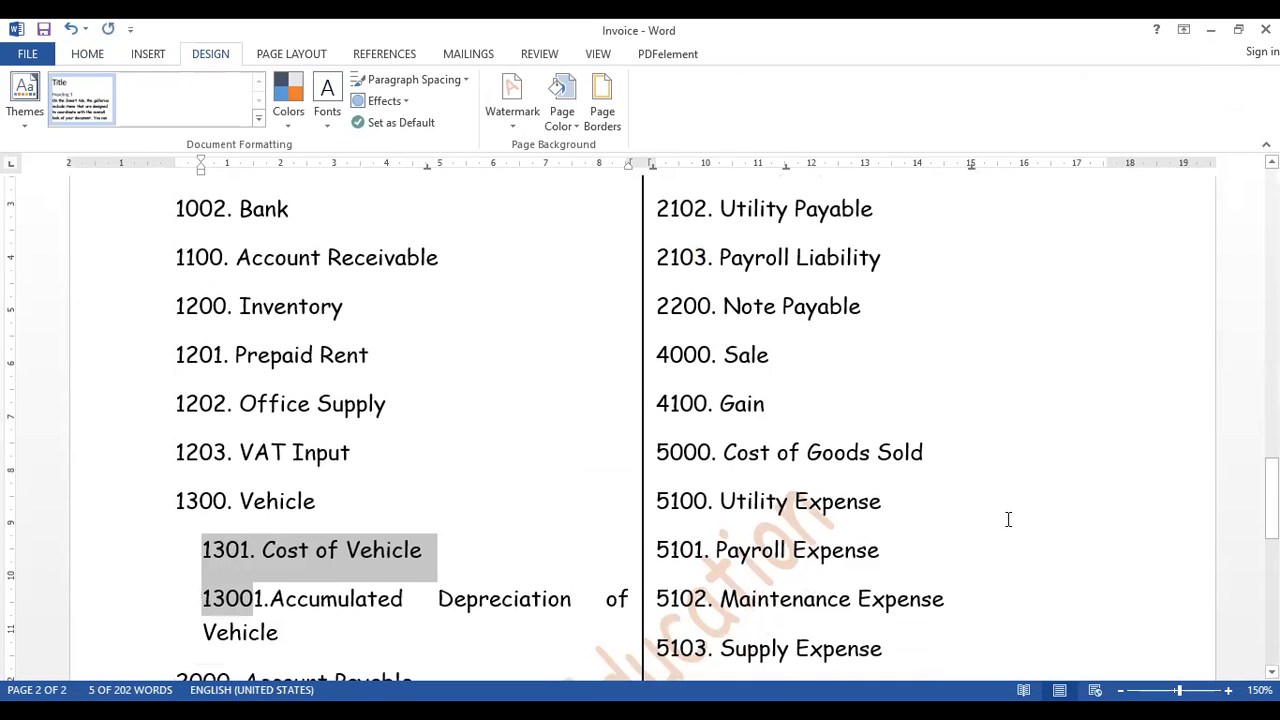
drag(1272, 500, 1272, 510)
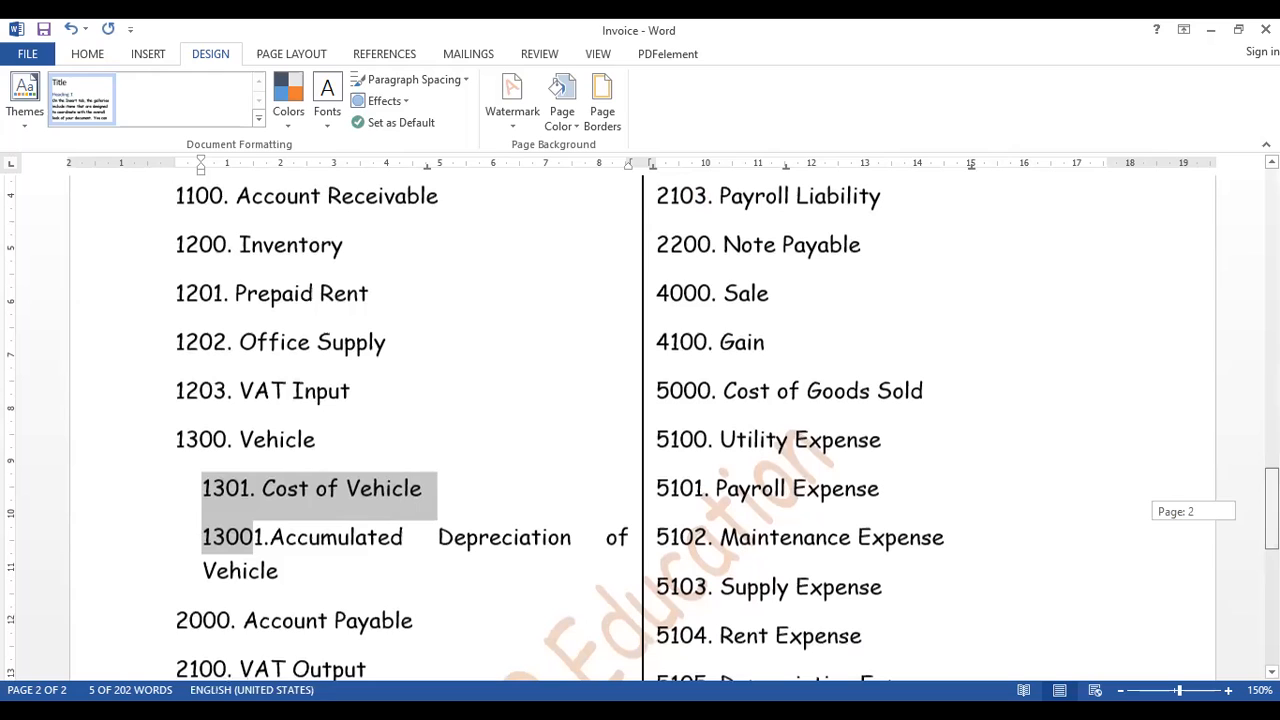
click(522, 583)
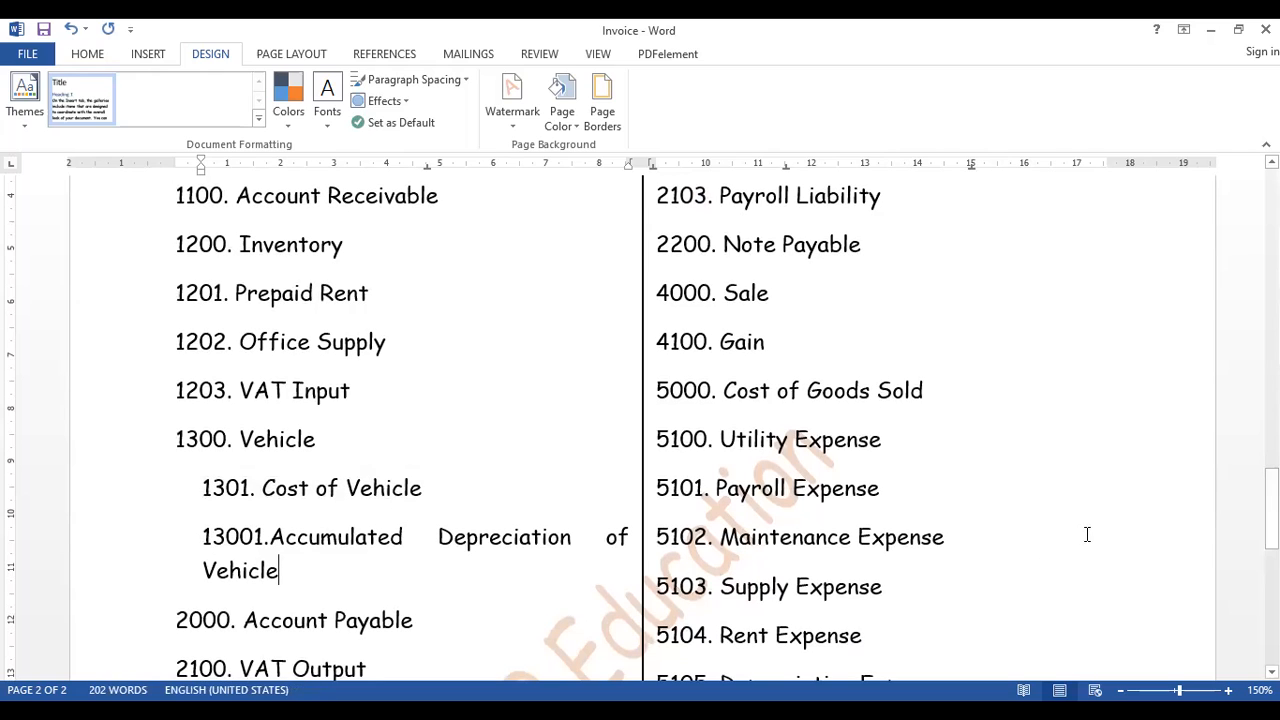
drag(1272, 538, 1272, 545)
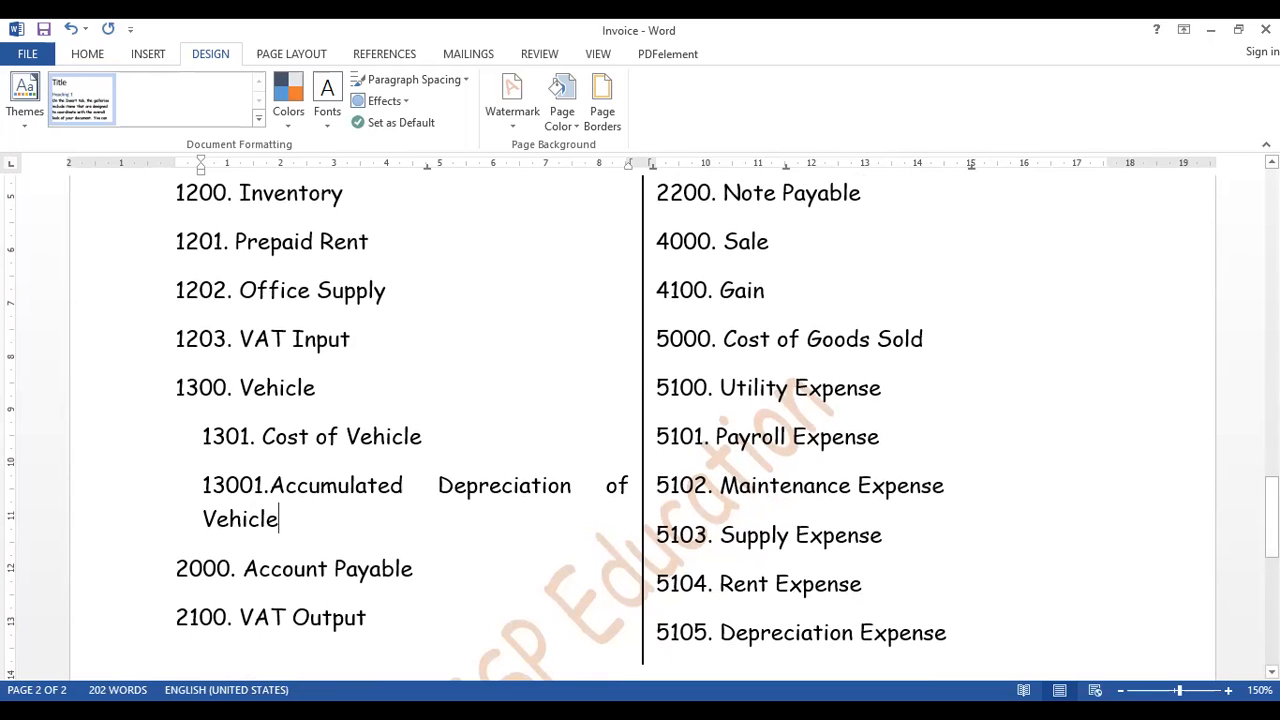
- Switch to the ESP YTC document and examine the transaction description of invoice 109
key(alt+Tab)
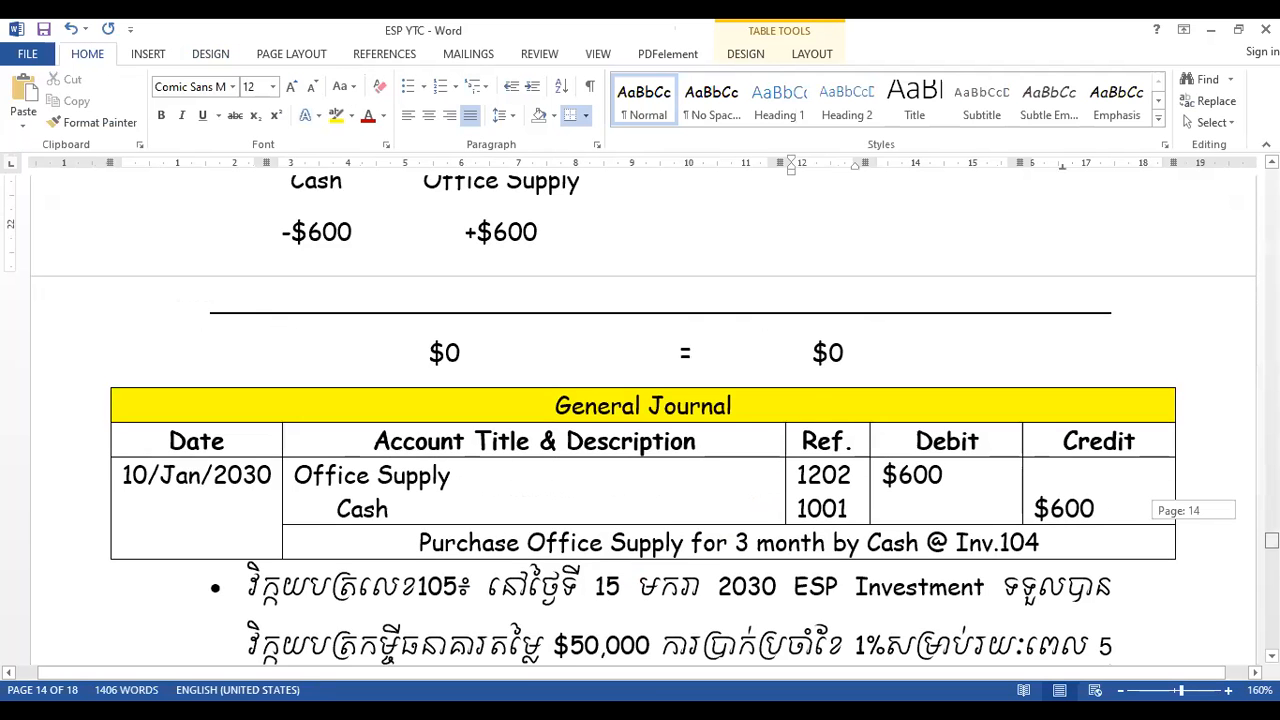
drag(1271, 546, 1271, 593)
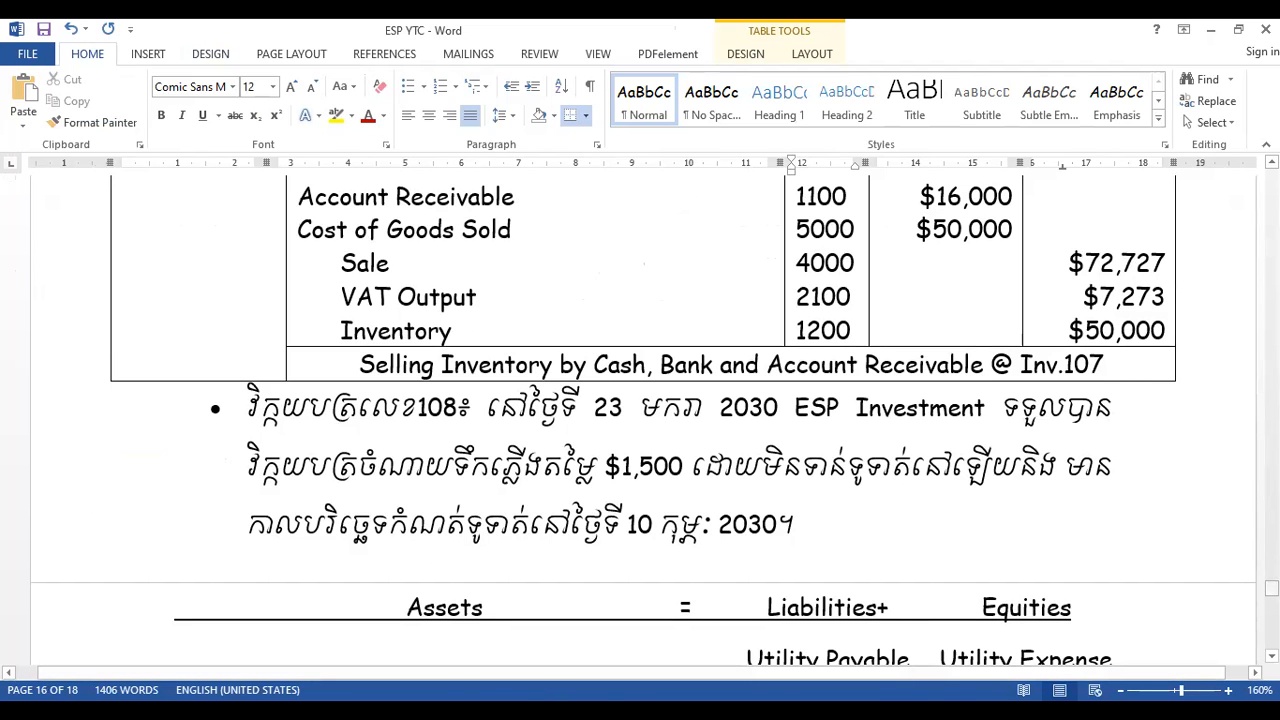
drag(1271, 588, 1271, 600)
drag(863, 386, 851, 560)
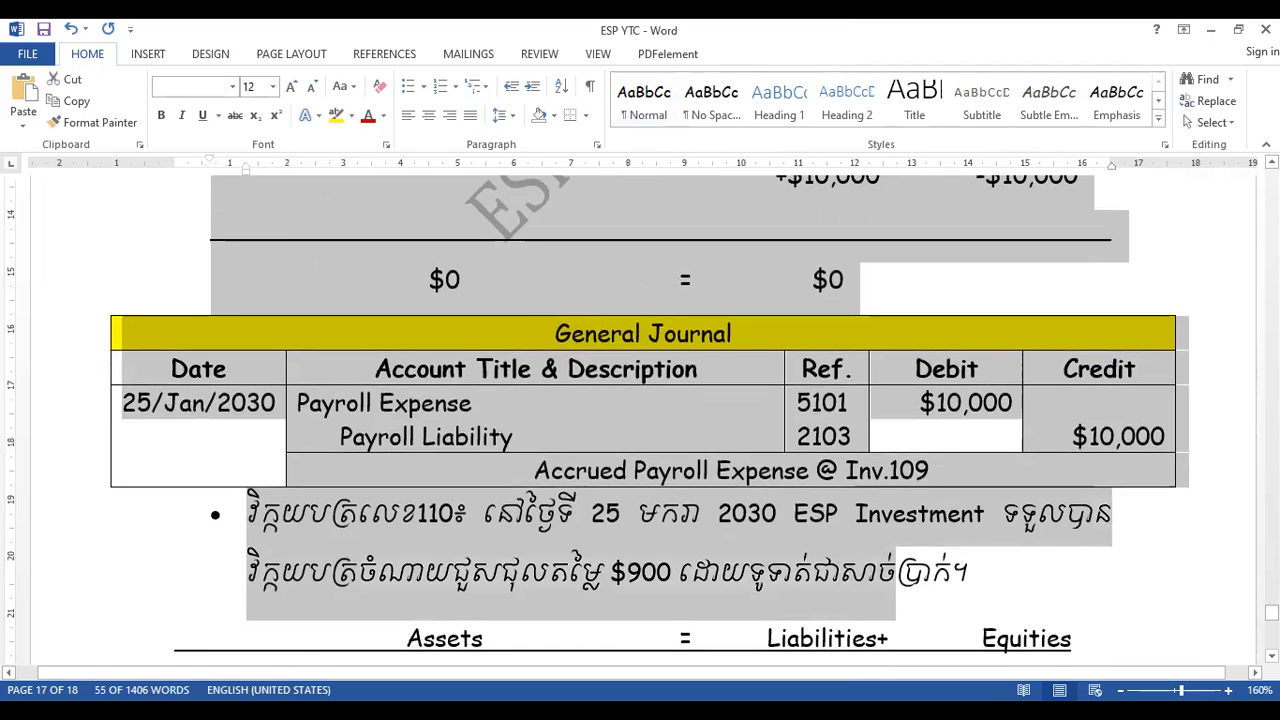
drag(1272, 613, 1272, 606)
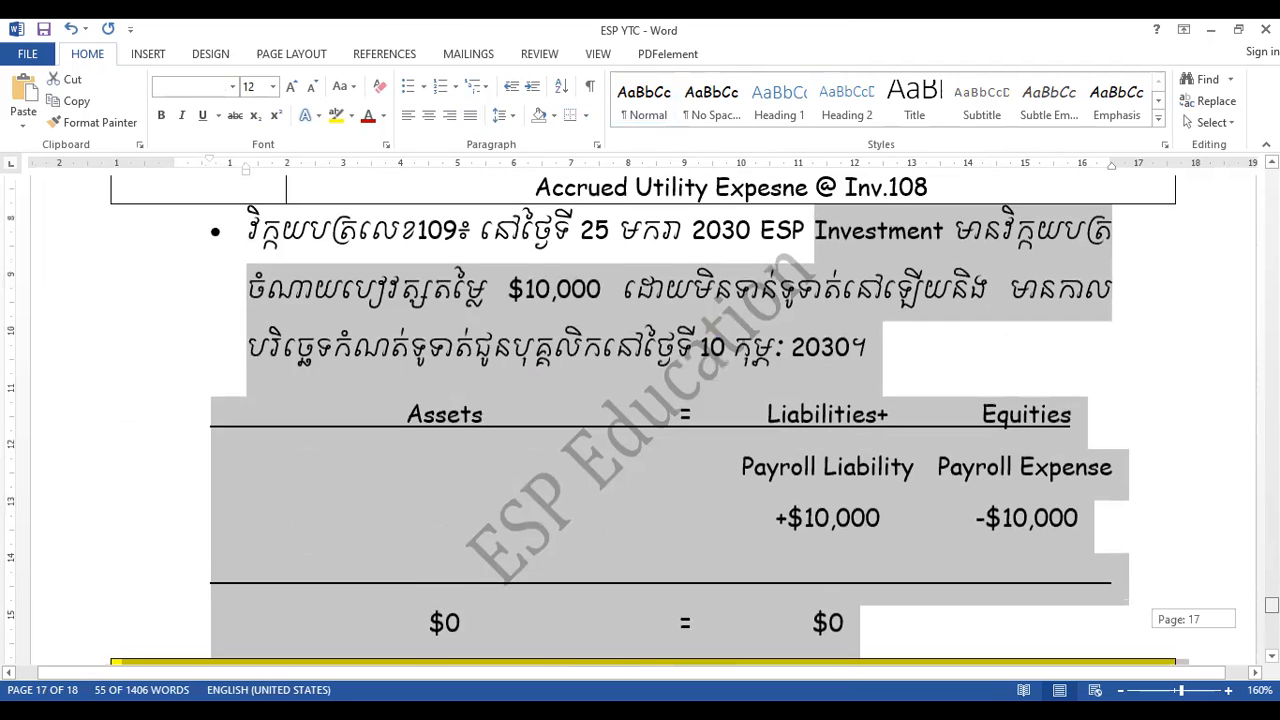
drag(761, 231, 952, 236)
drag(925, 284, 928, 338)
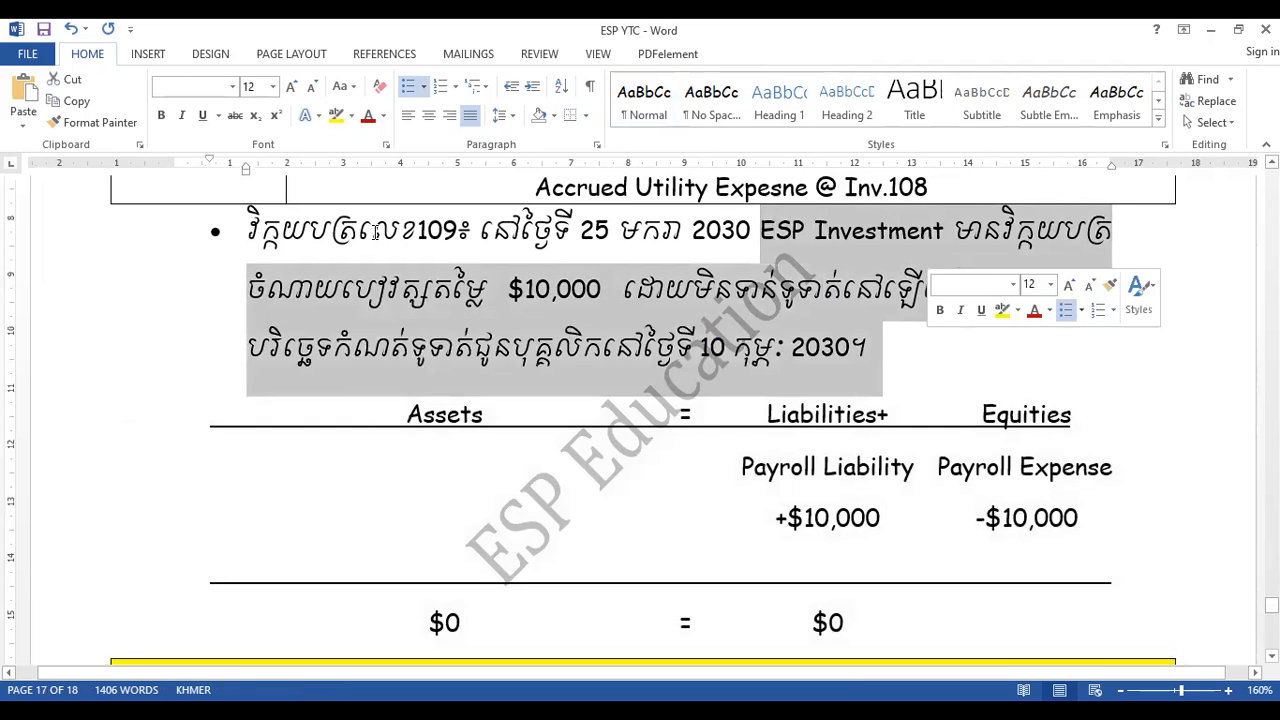
click(570, 232)
drag(248, 230, 896, 360)
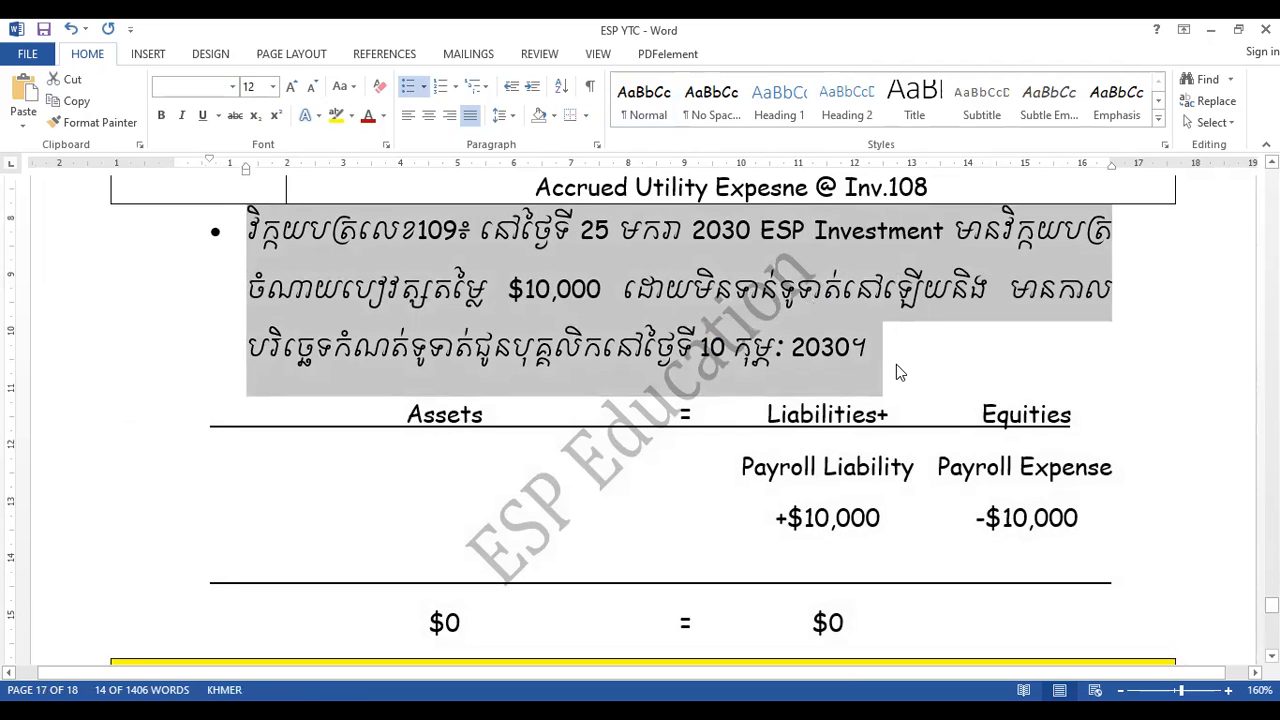
click(896, 372)
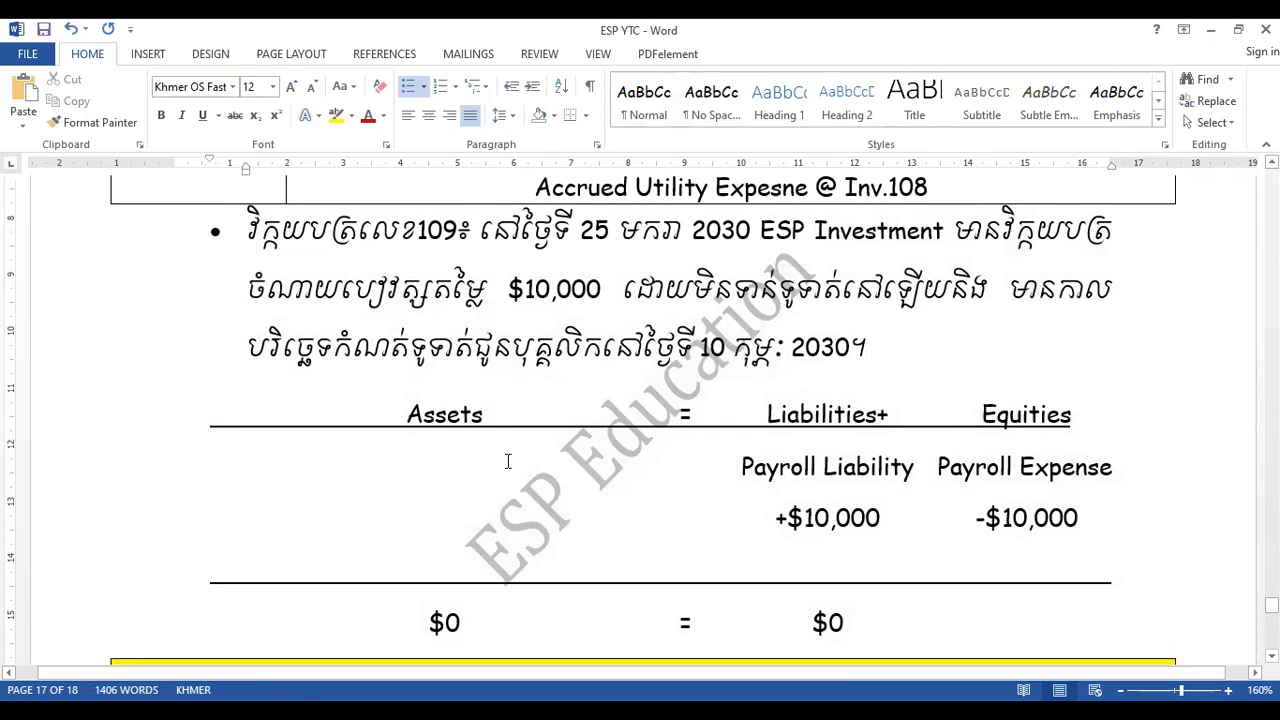
- Examine the accounting equation and the general journal entry for Inv.109
drag(372, 414, 855, 625)
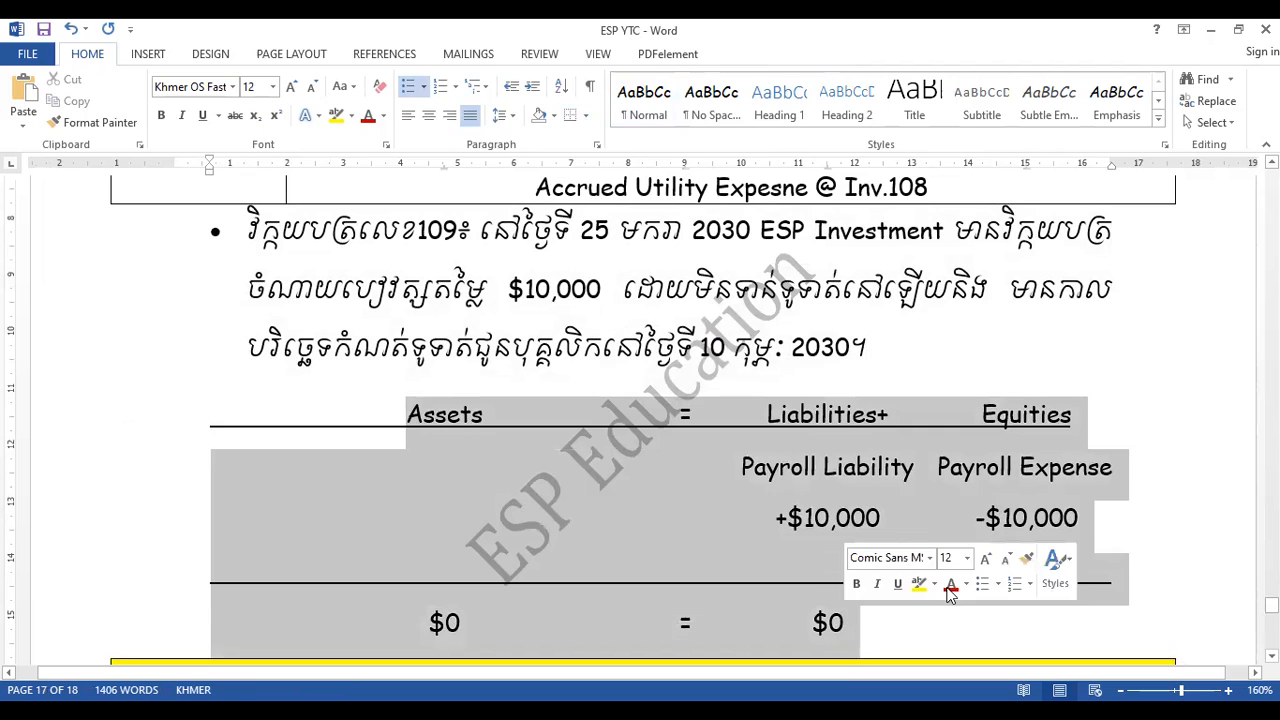
scroll(660, 517, down, 4)
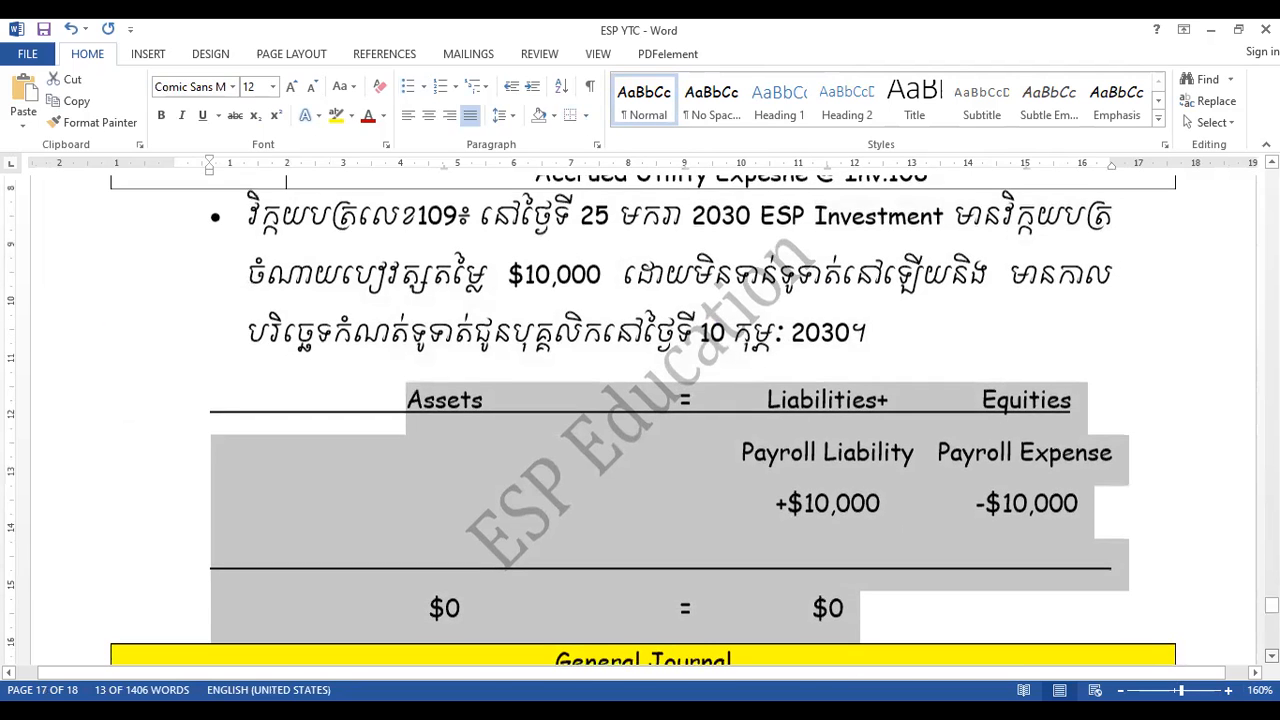
drag(660, 517, 815, 630)
click(815, 629)
scroll(815, 629, down, 1)
scroll(640, 420, down, 4)
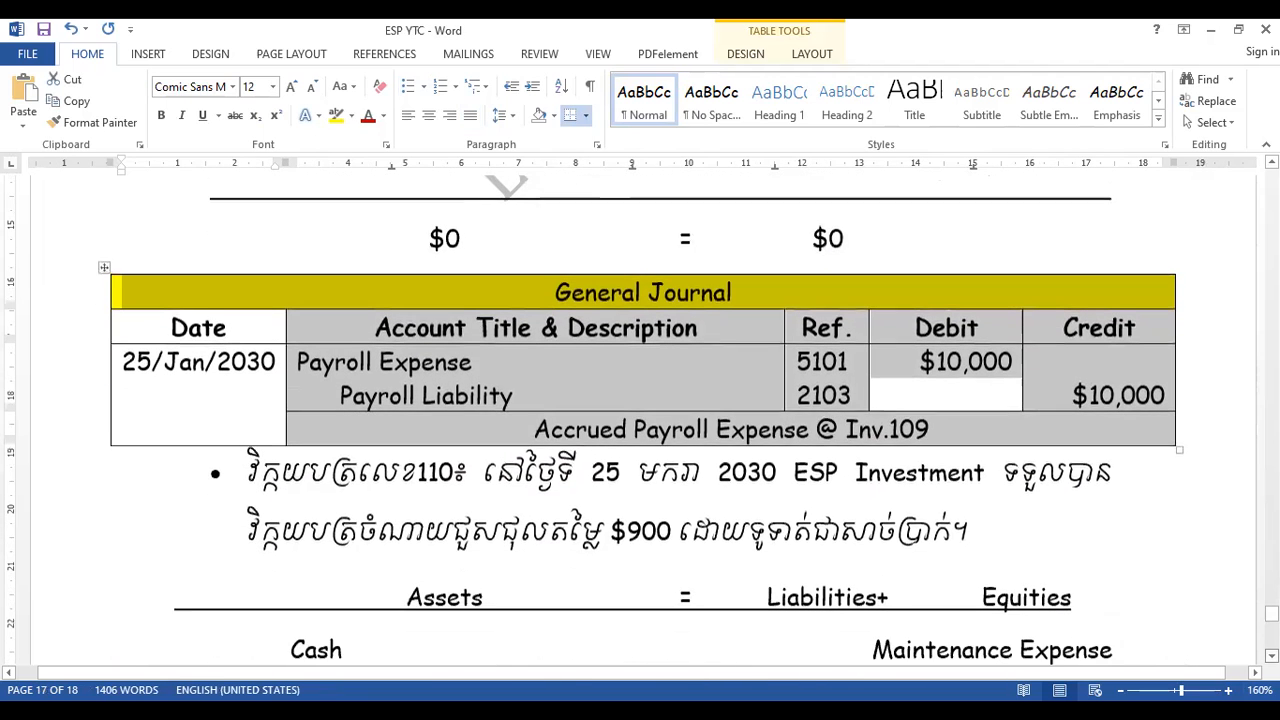
- Start the Step 4 heading "ជំហានទី៤៖ សៀវភៅធំគណនី" on the line below the Inv.110 general journal
scroll(640, 420, down, 11)
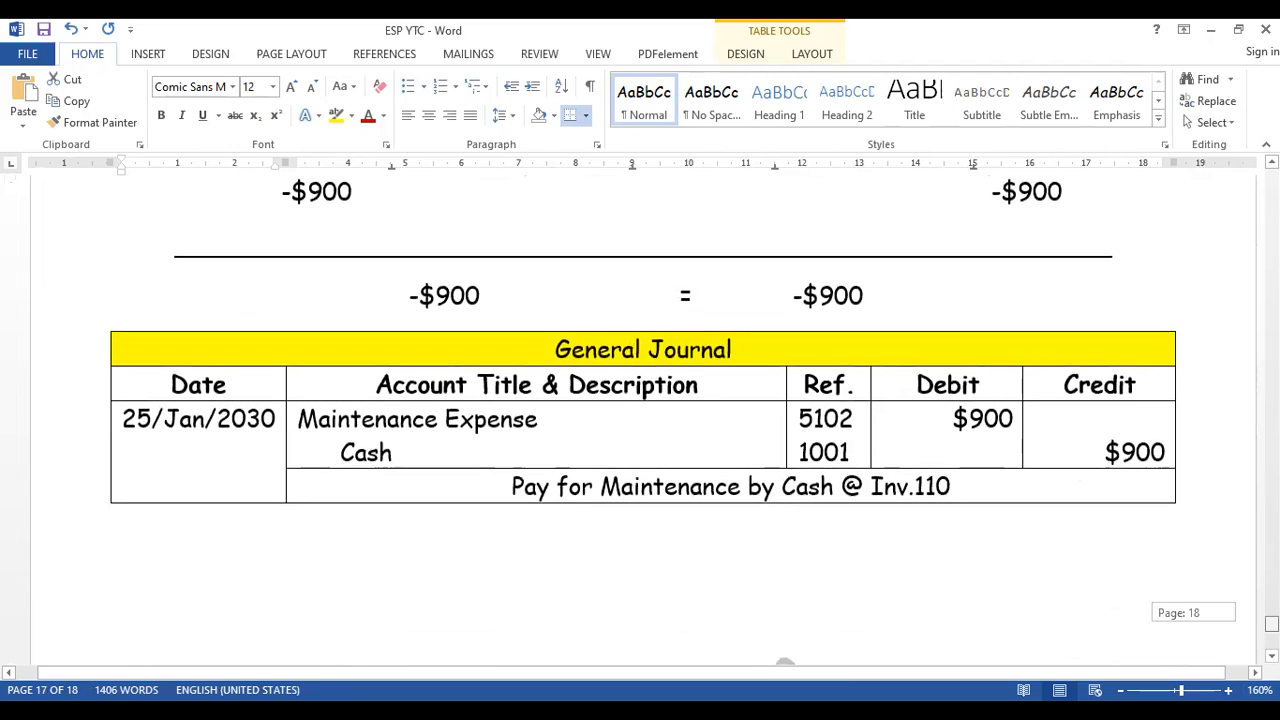
click(846, 537)
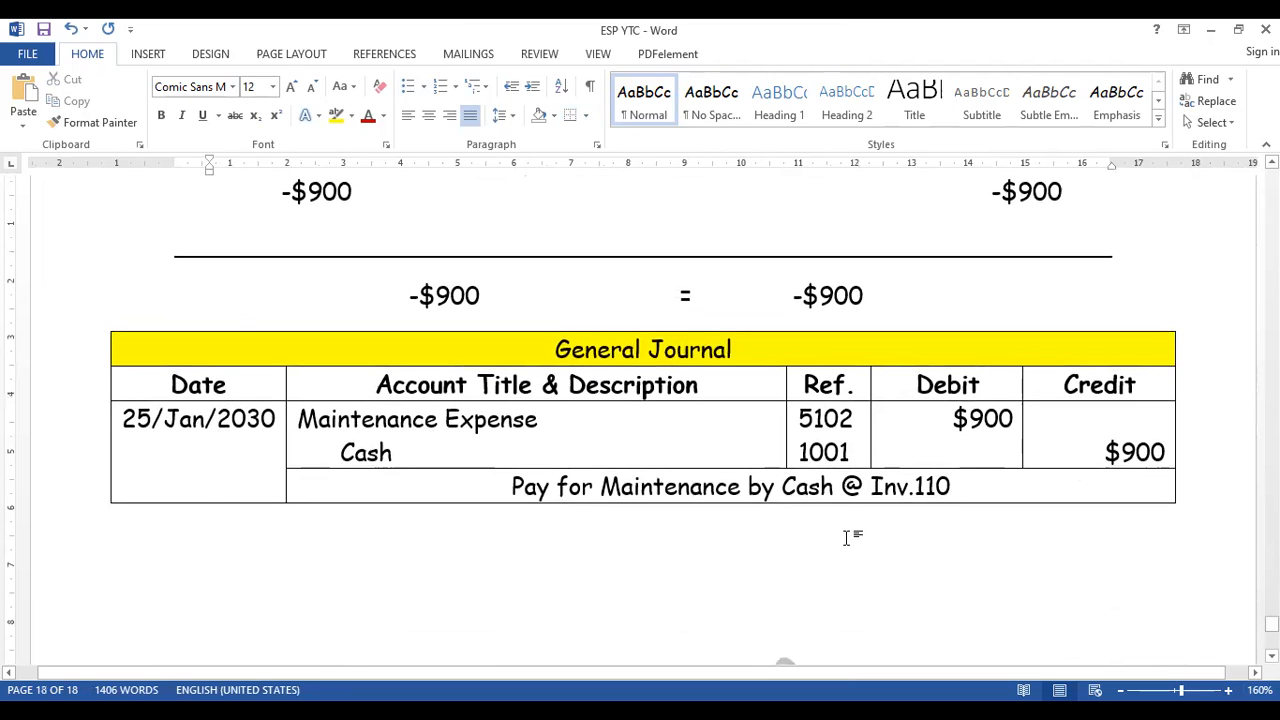
key(BackSpace)
text(ជំហានទ)
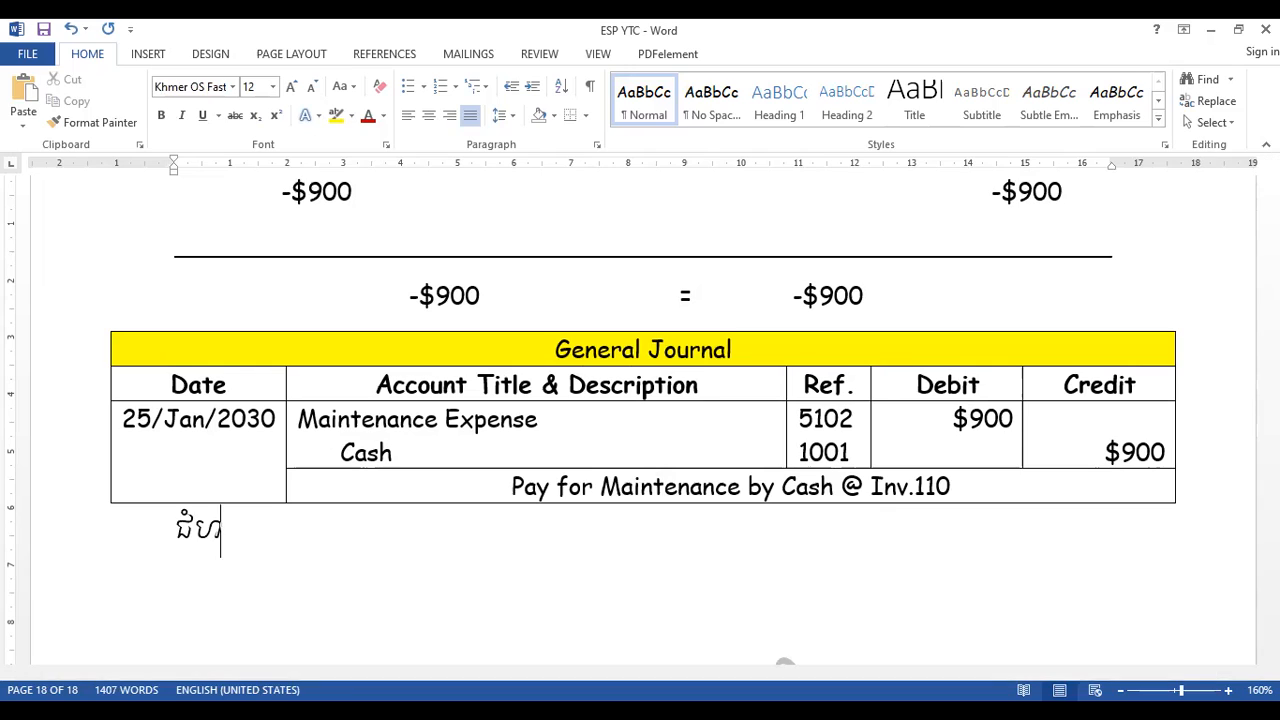
text(ី)
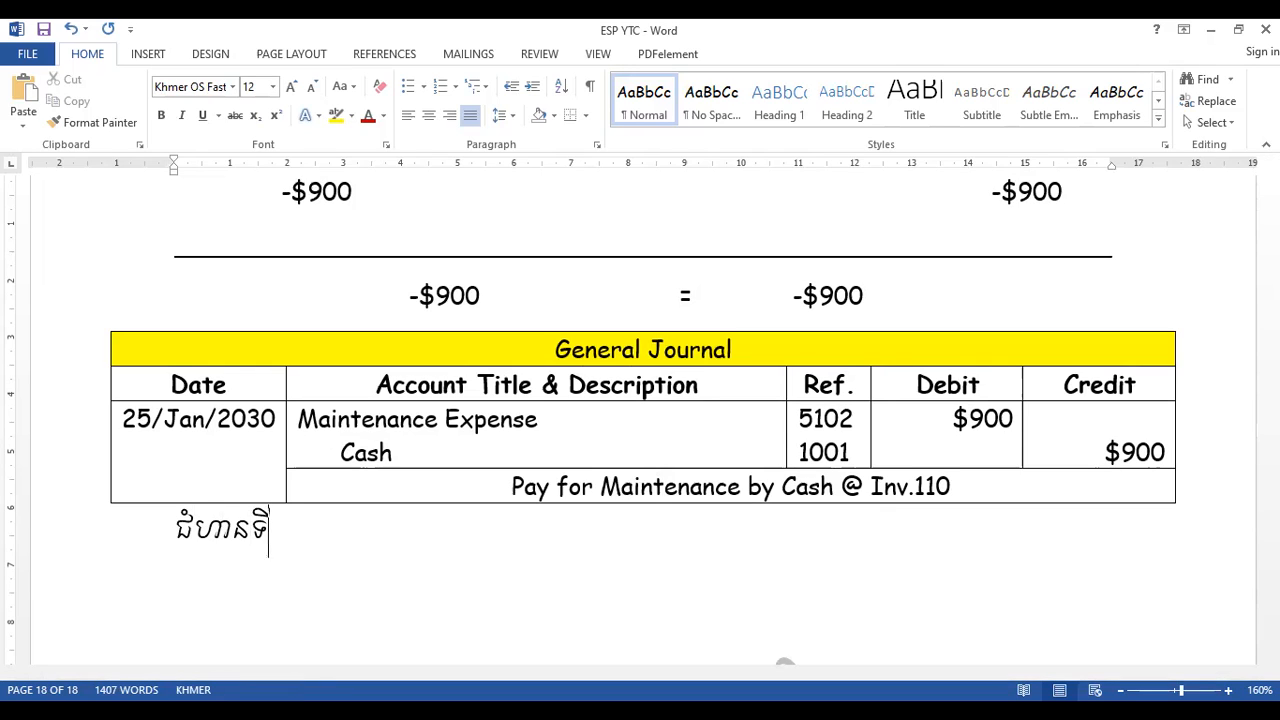
text(១៖ )
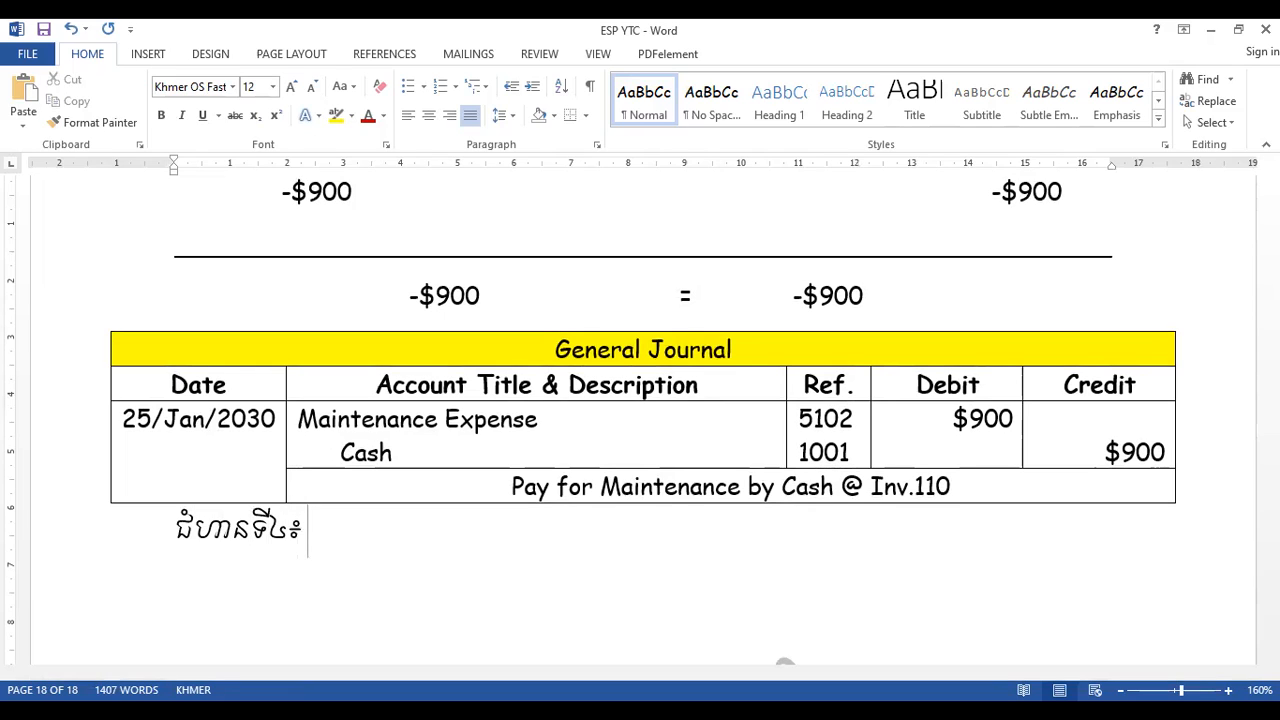
text(សៀវភ)
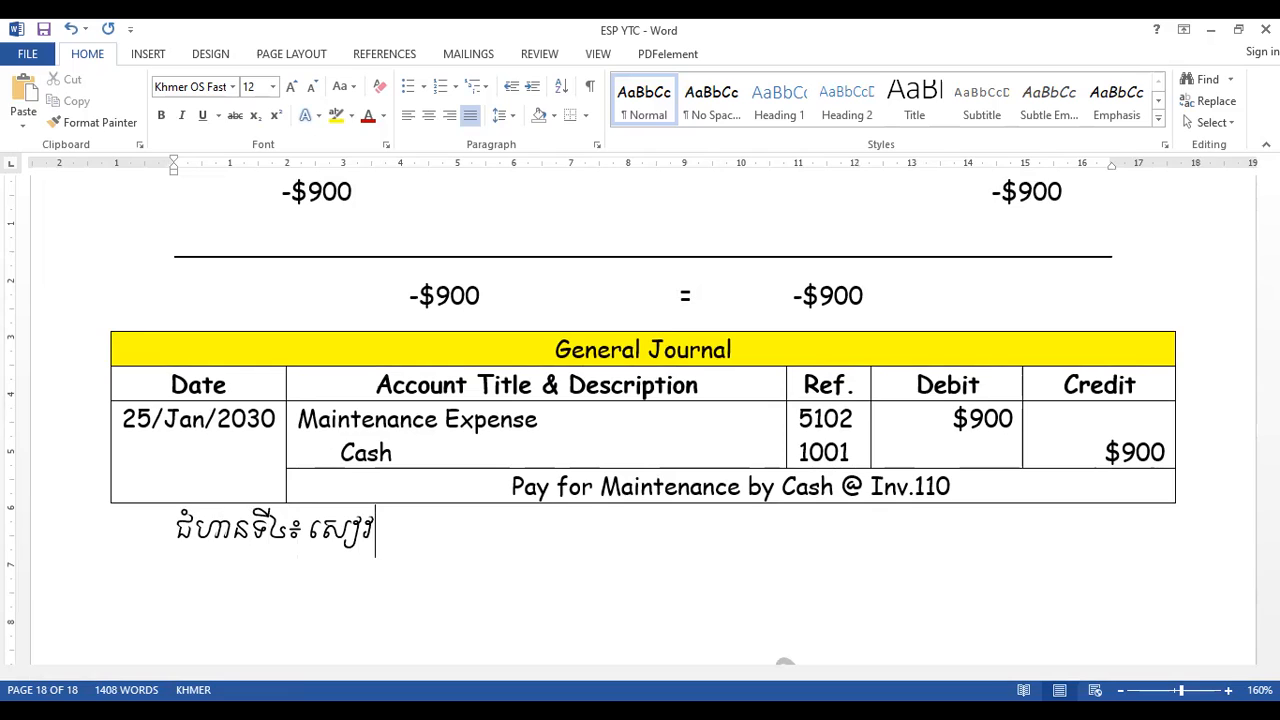
text(ៅធំគណនី )
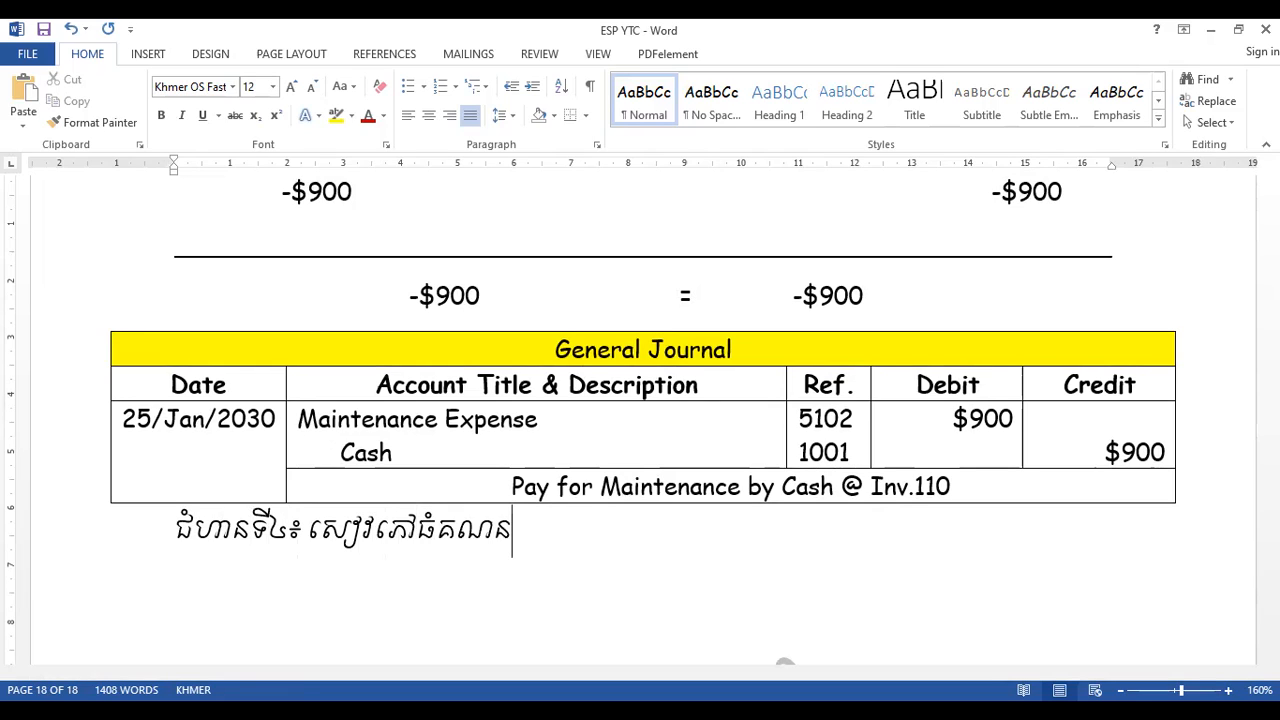
text(()
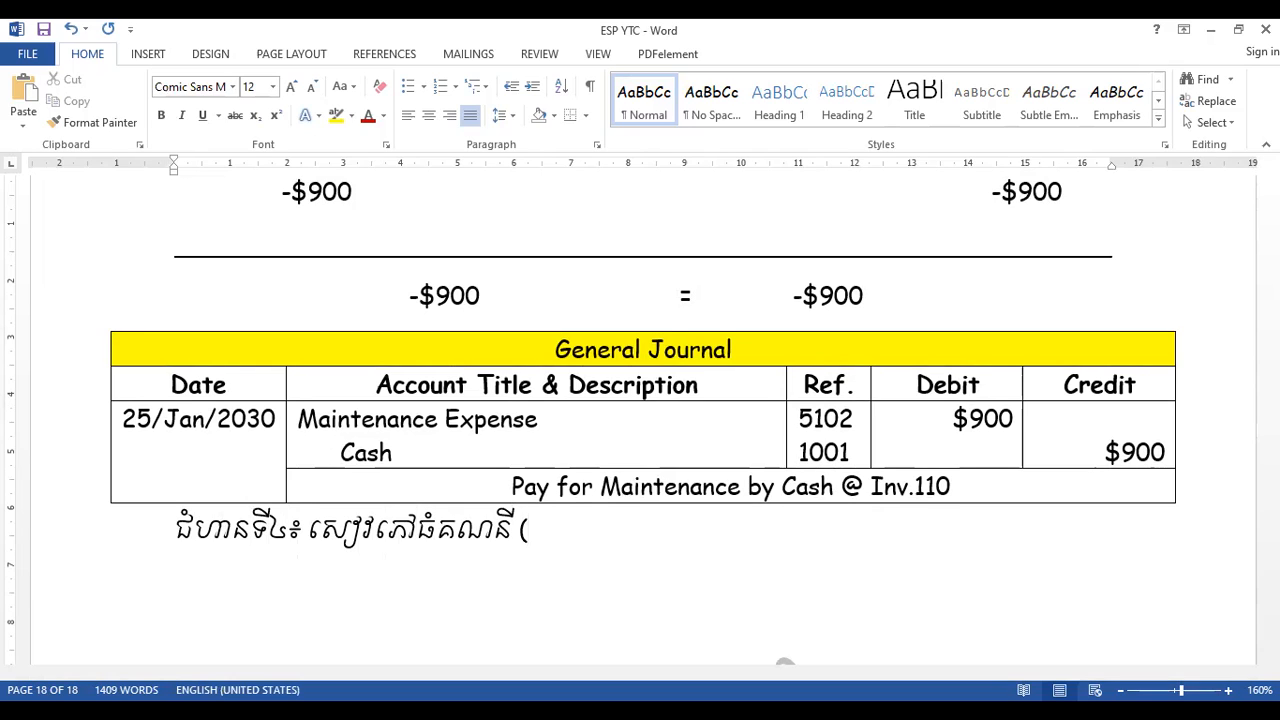
text(L)
- Complete the Step 4 heading with "(General Ledger)" and start a new line below it
key(BackSpace)
text(General Ledger)
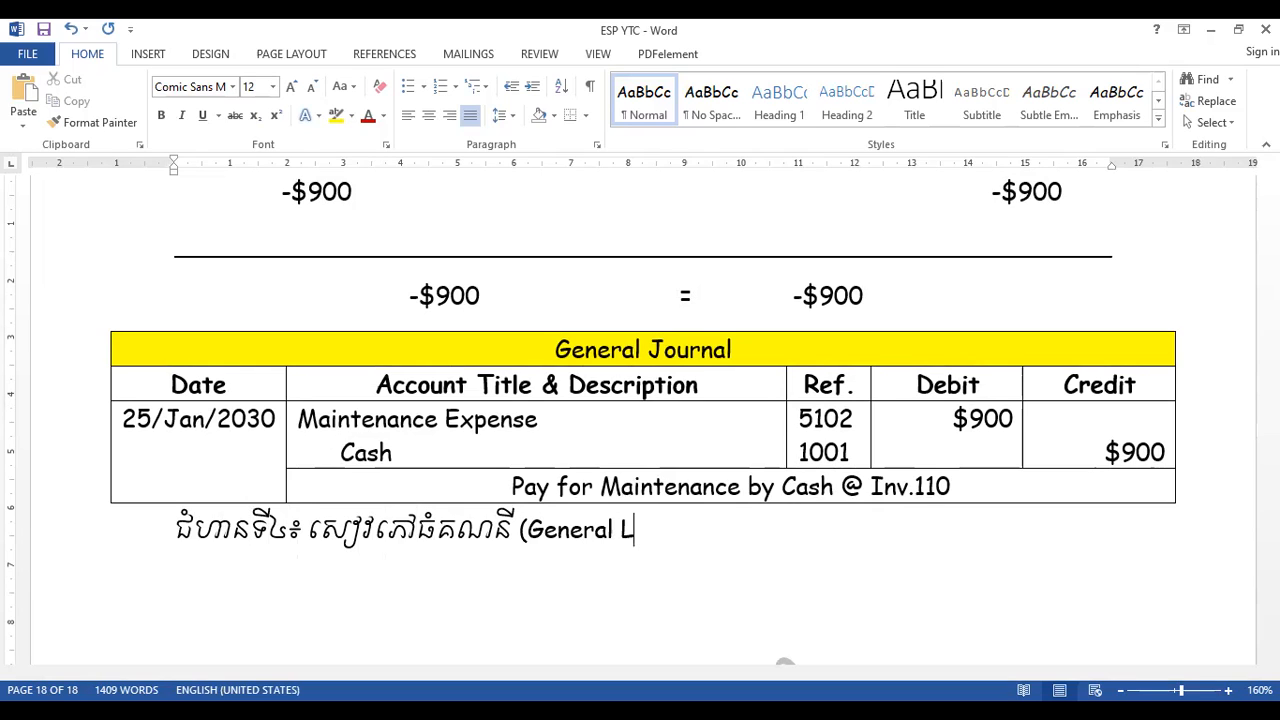
text())
key(Return)
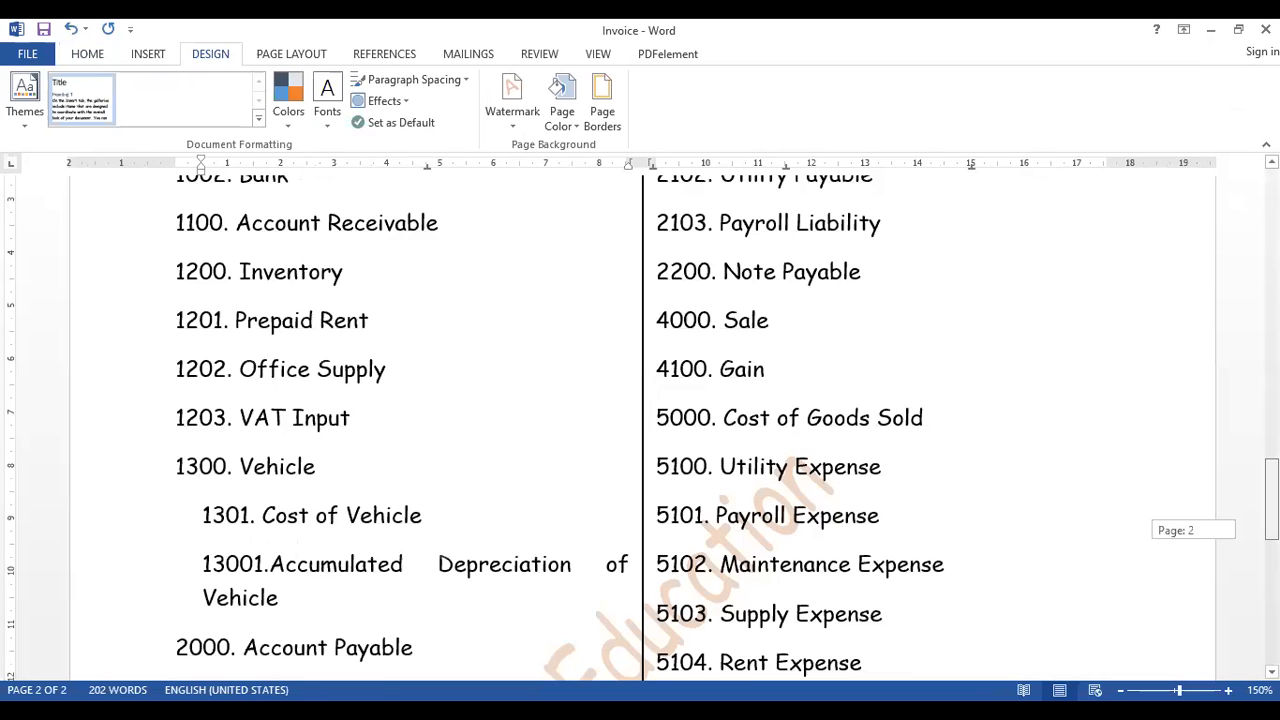
- Switch to the Invoice document and review the accounts listed in the Chart of Account
scroll(382, 418, up, 5)
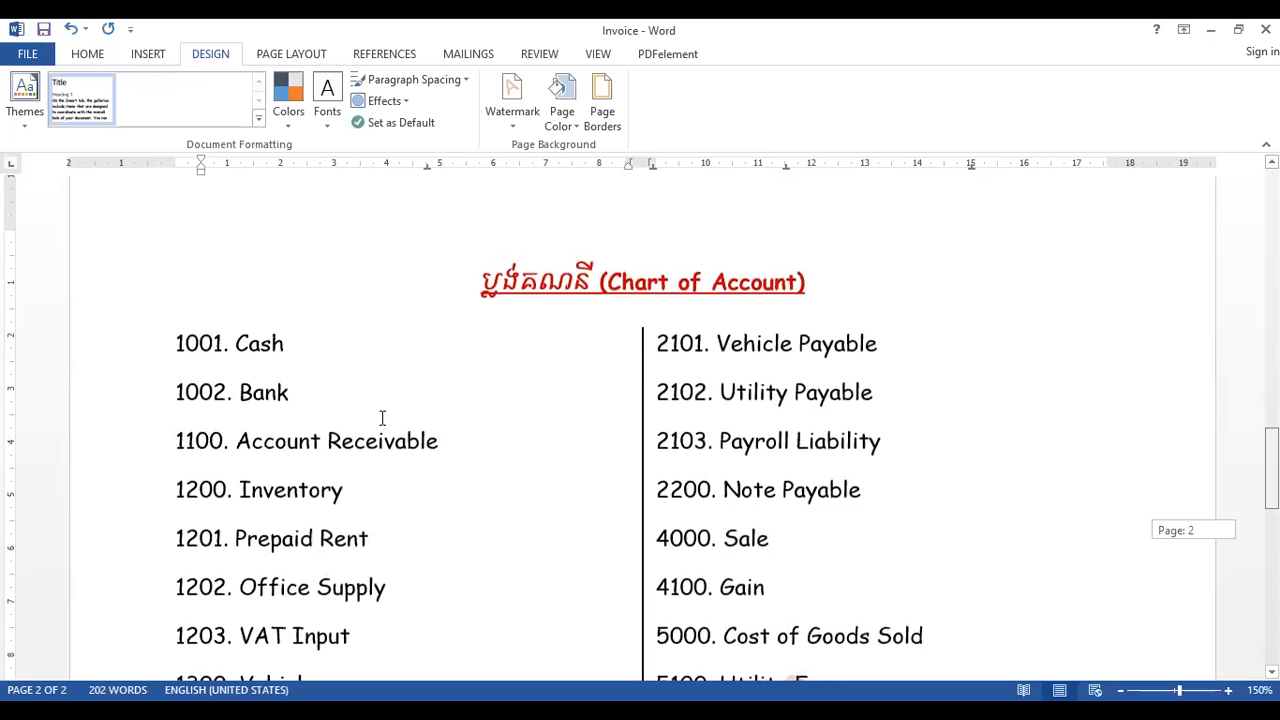
drag(176, 343, 1271, 478)
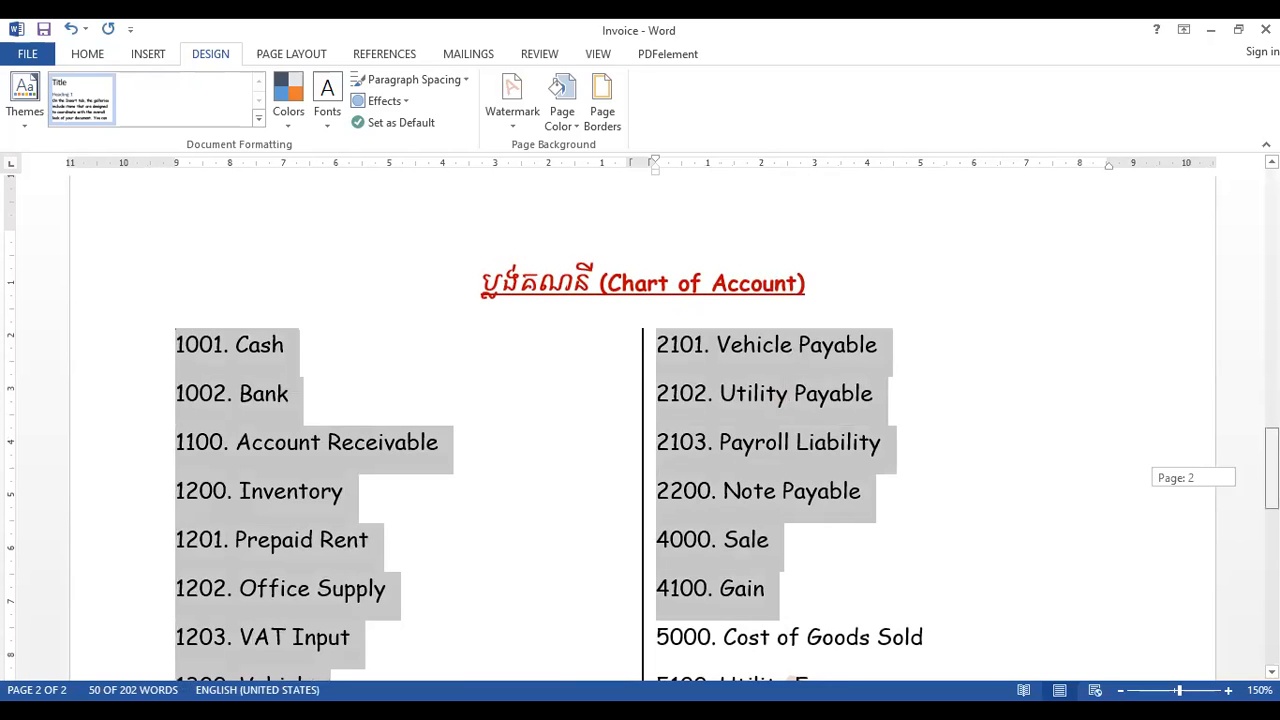
click(861, 490)
mouse_move(1271, 478)
mouse_down()
mouse_move(1271, 548)
mouse_move(1271, 499)
mouse_up()
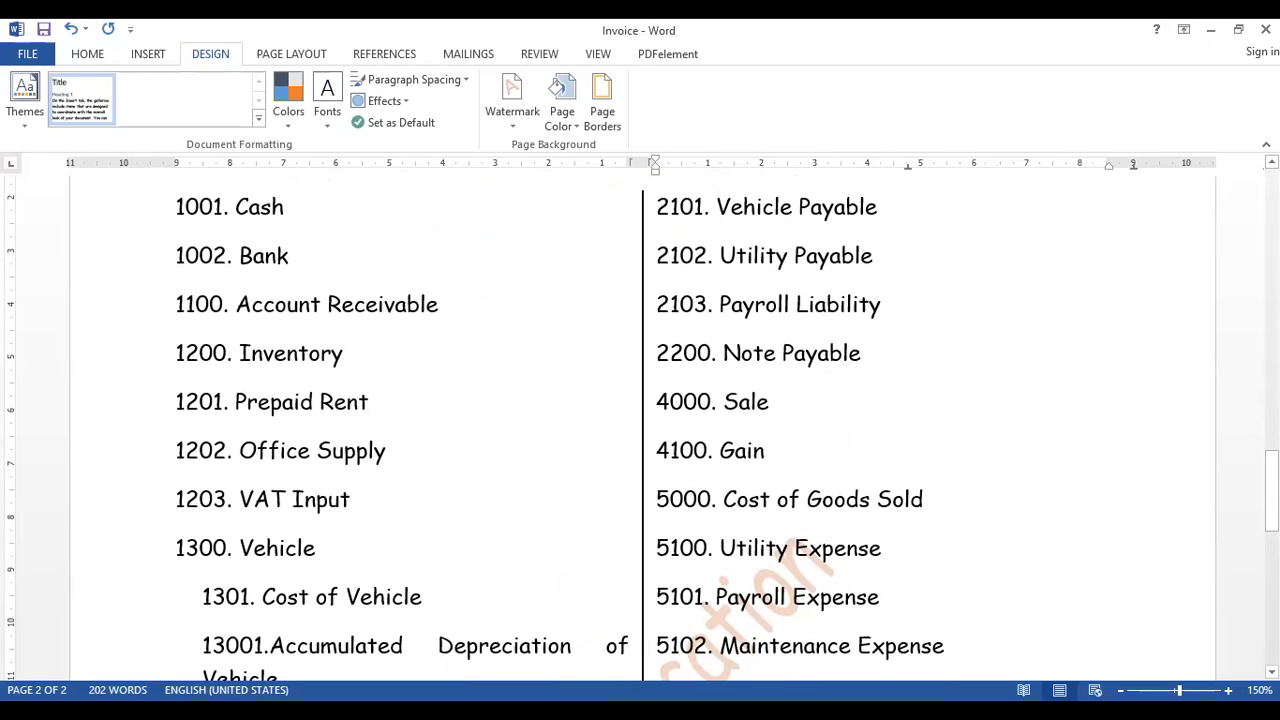
key(alt+Tab)
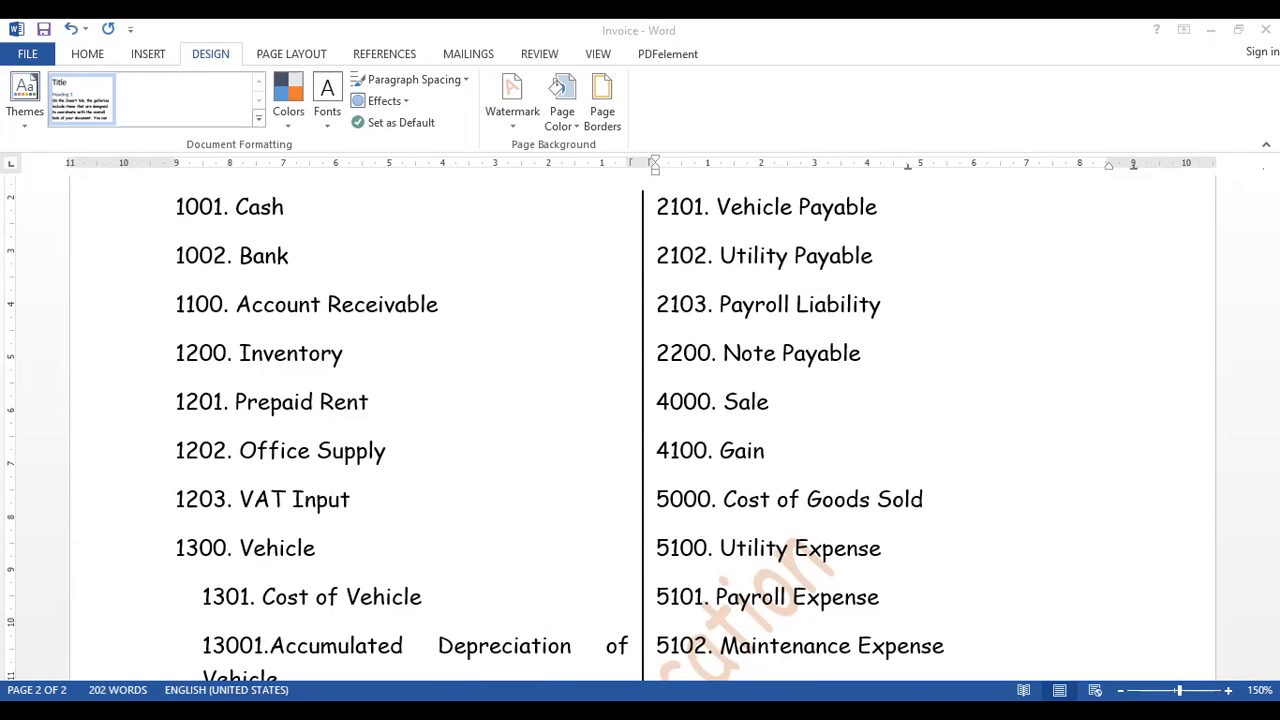
drag(1271, 524, 1271, 527)
- Switch to the ESP YTC document and change the account number of the last Cash ledger table to 1100
key(alt+Tab)
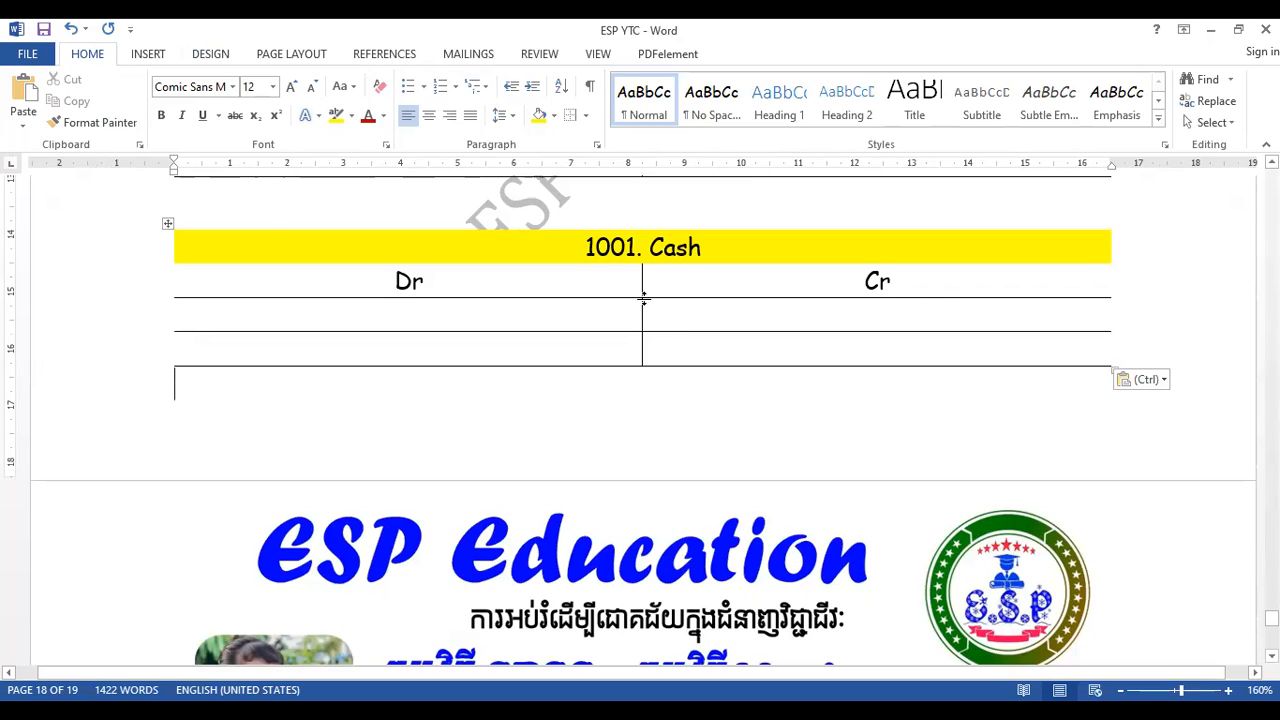
click(634, 250)
key(BackSpace)
key(BackSpace)
key(BackSpace)
text(100)
- Replace the account name in the 1100 ledger table's heading with Account Receivable
key(Right)
key(Right)
key(shift+End)
text(A)
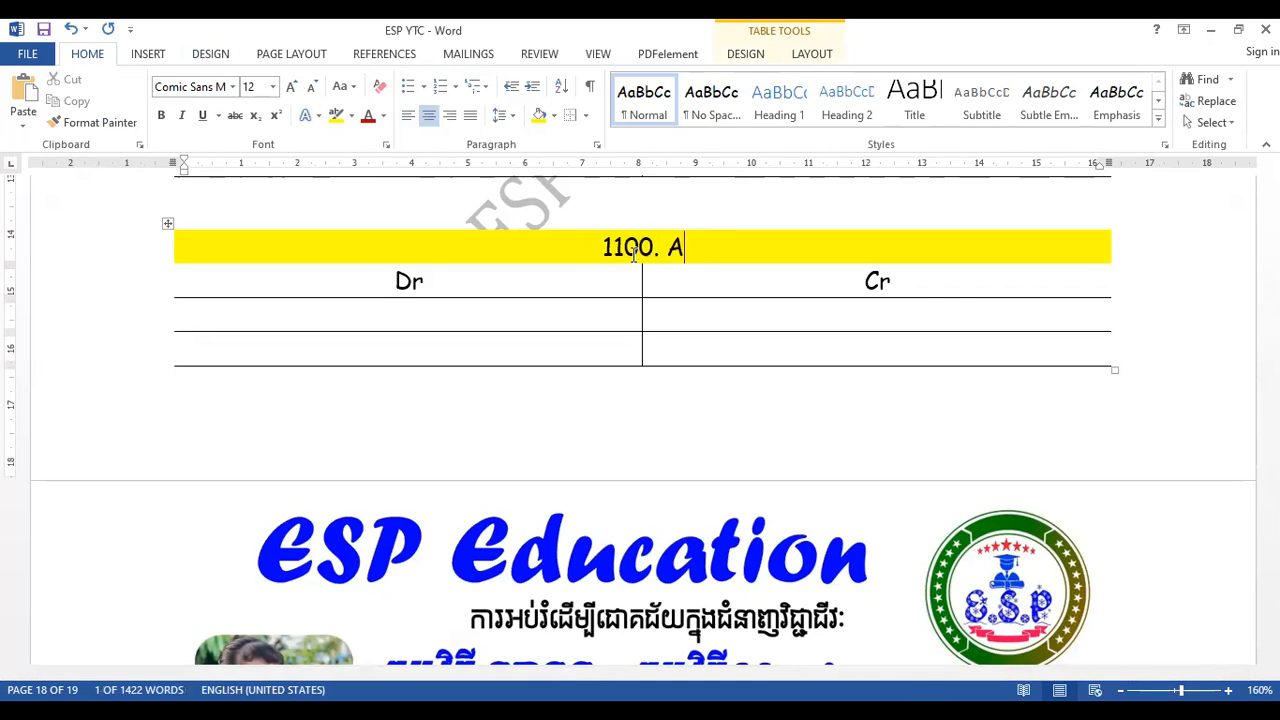
text(ccount Receib)
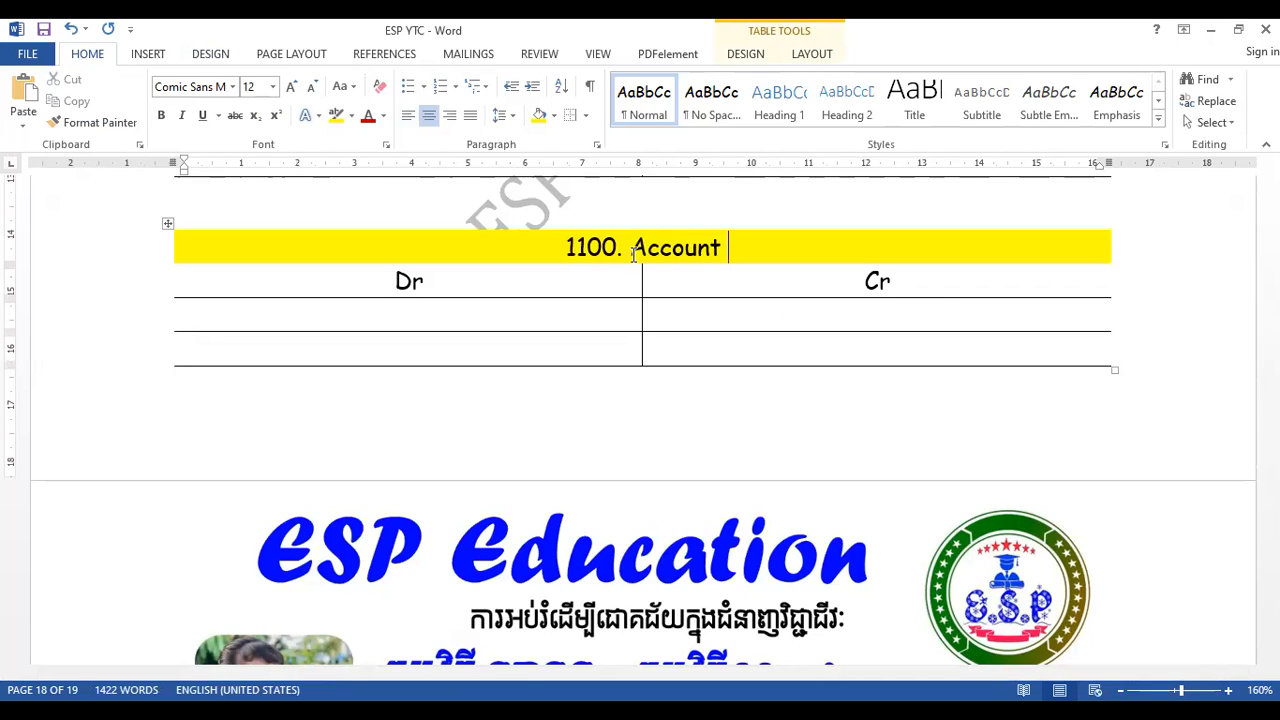
key(BackSpace)
text(vale)
key(BackSpace)
key(BackSpace)
text(ble)
- Paste another copy of the 1001. Cash ledger table below the 1100. Account Receivable table, separated by a blank line
click(578, 402)
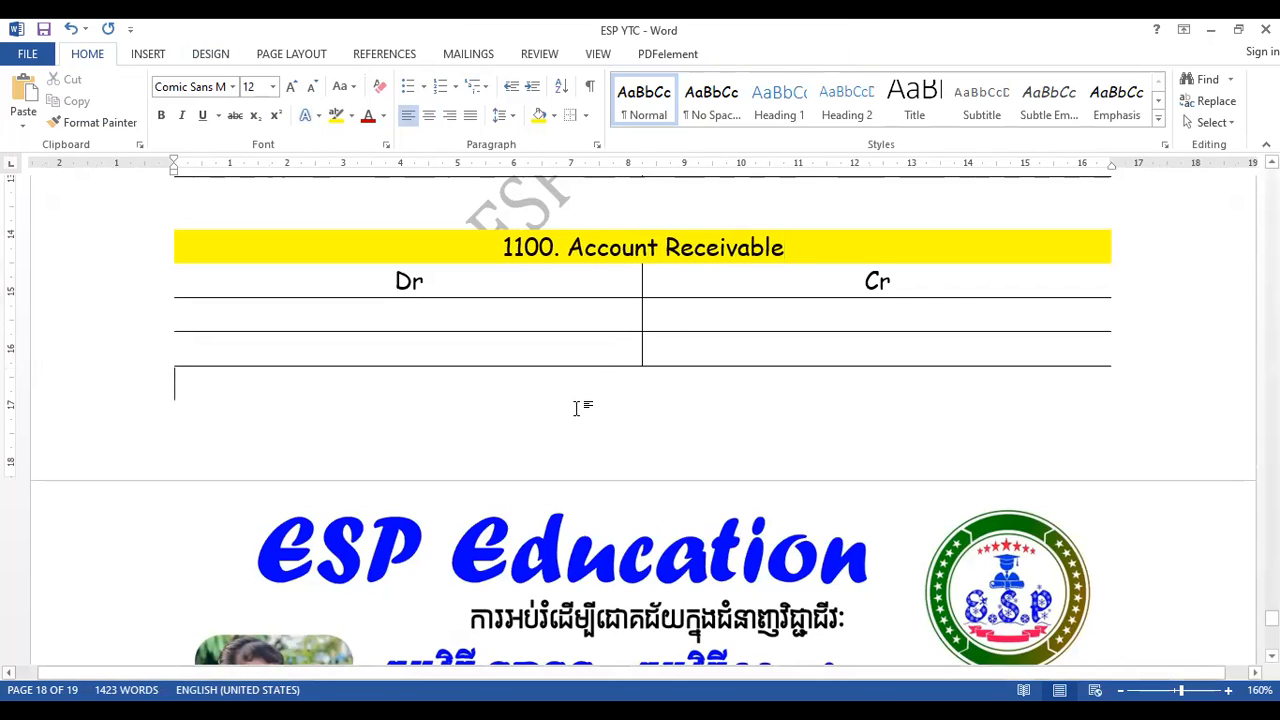
key(Return)
key(ctrl+v)
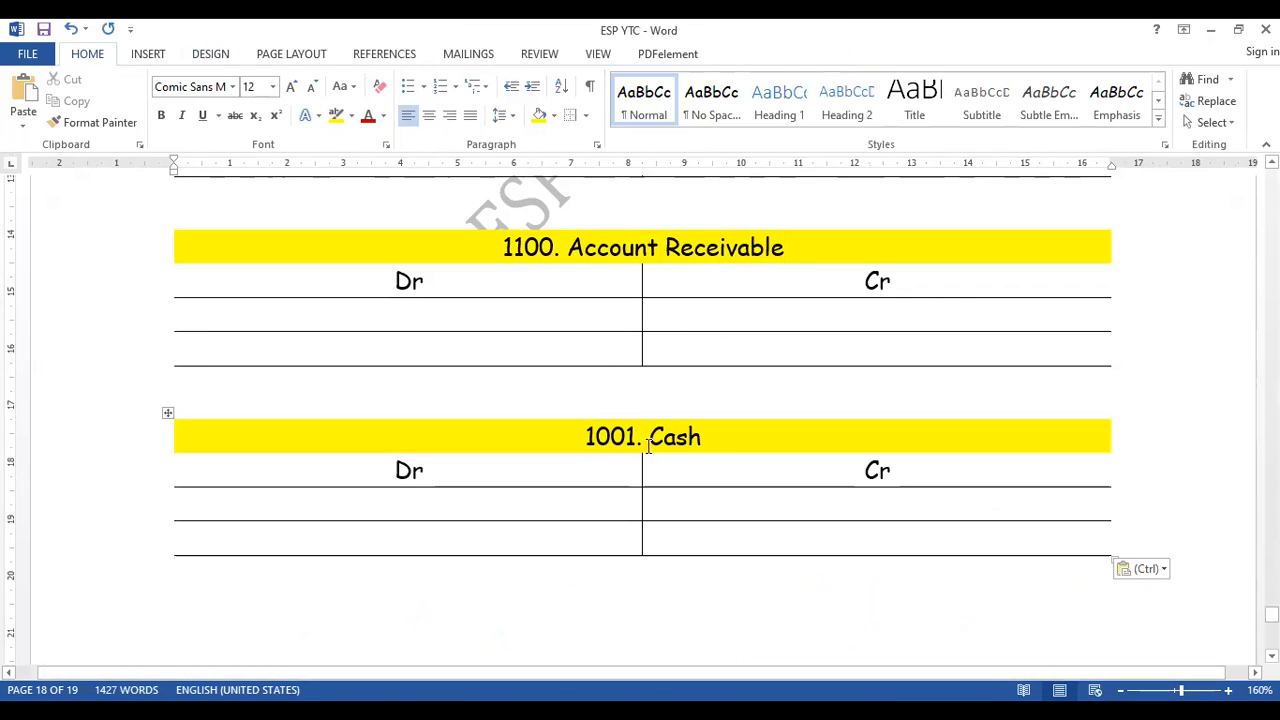
- Change the heading of the Cash ledger table below 1100. Account Receivable to 1200. Inventory
drag(625, 437, 601, 437)
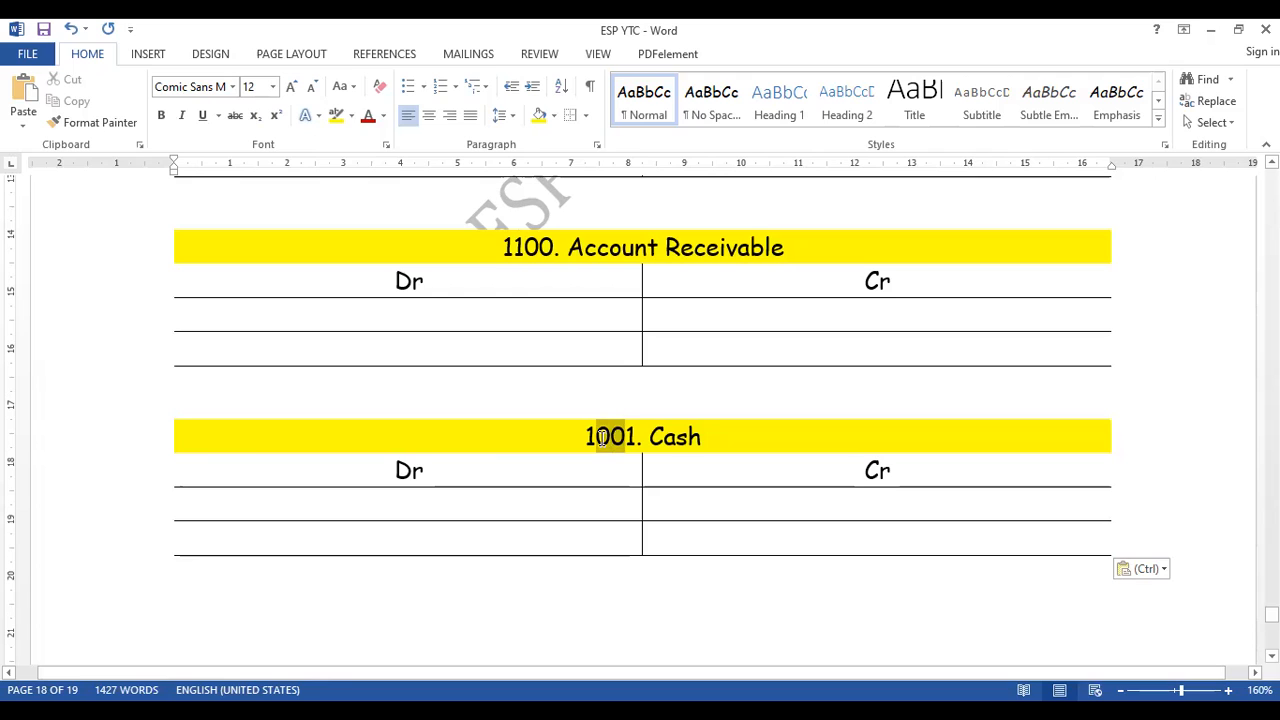
key(Delete)
key(Delete)
text(200)
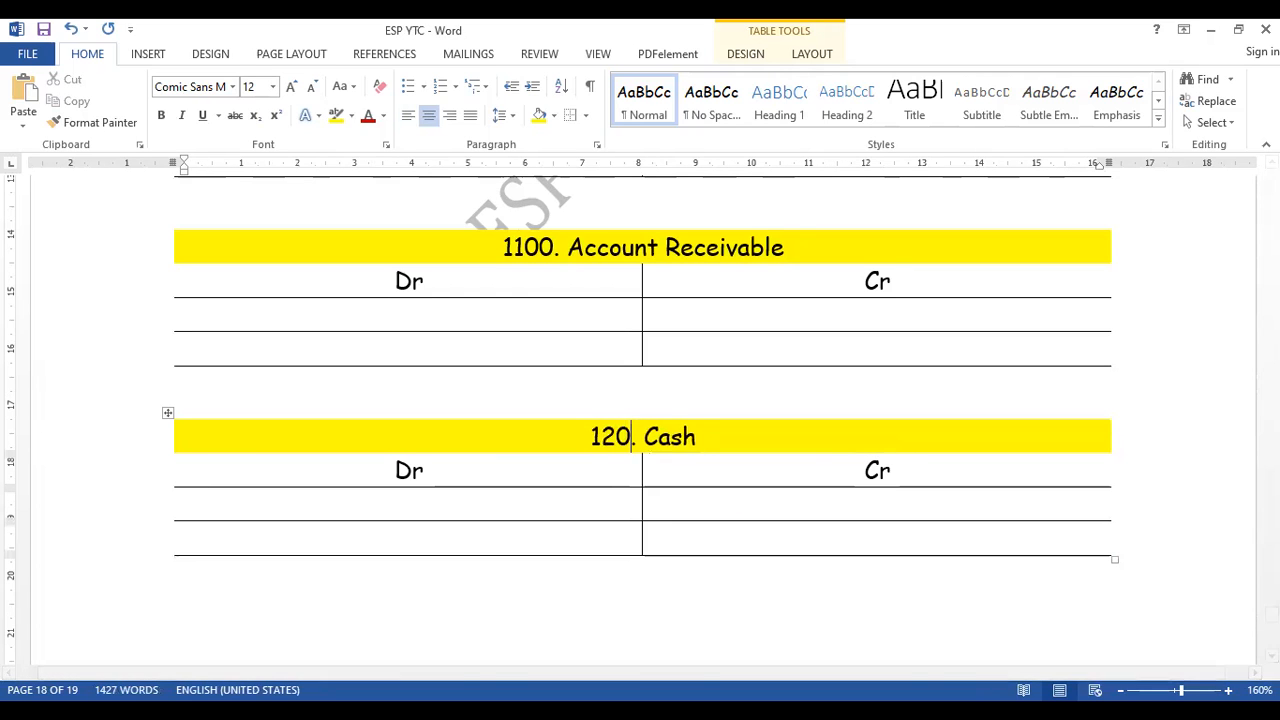
key(End)
key(ctrl+shift+Left)
text(In)
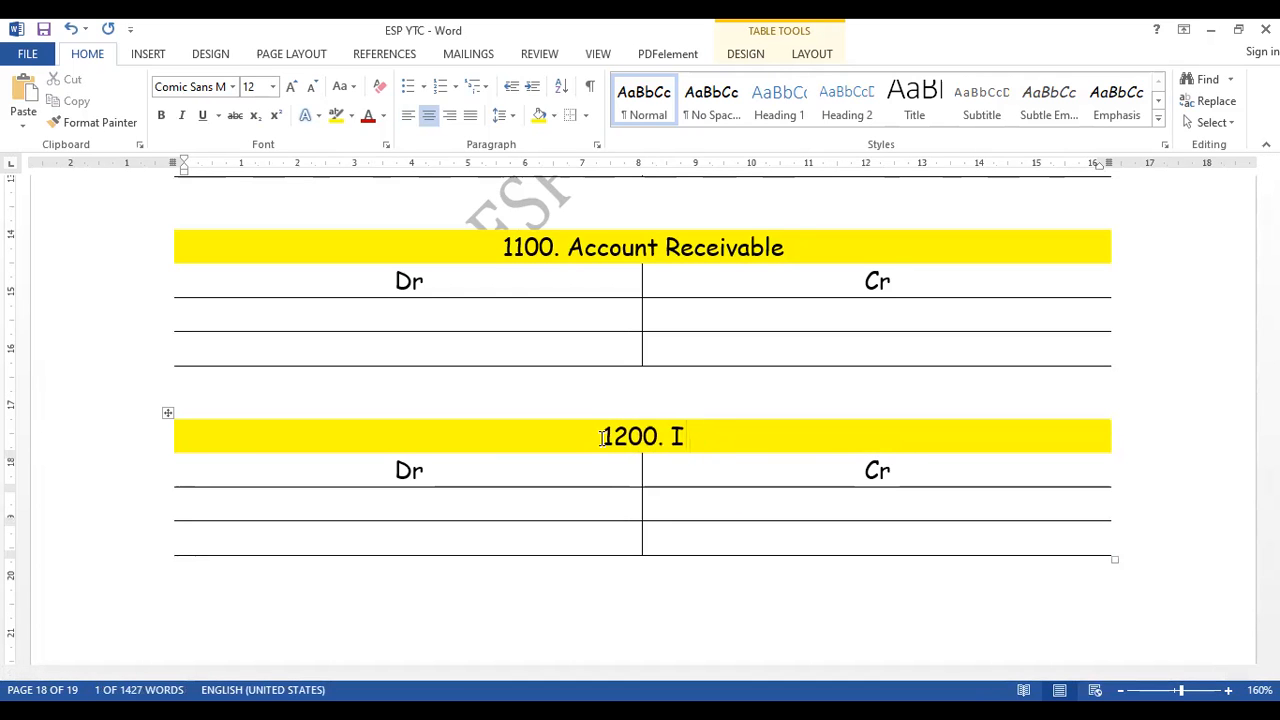
text(ventory)
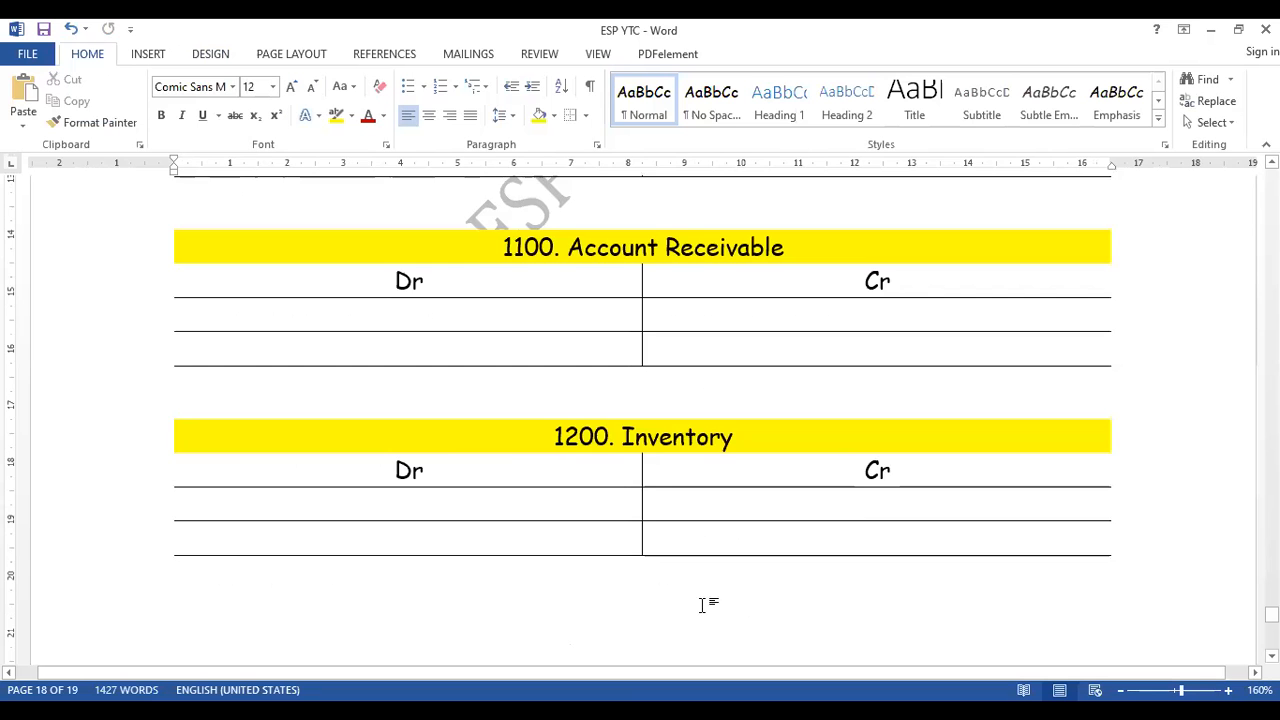
- In the ESP YTC document, change the heading of the ledger table below 1200. Inventory to 1201. Prepaid Rent
scroll(680, 540, down, 3)
drag(626, 453, 589, 454)
text(12)
key(Delete)
text(01. Cash)
key(Right)
key(Right)
key(shift+End)
text(Prepaid Rent)
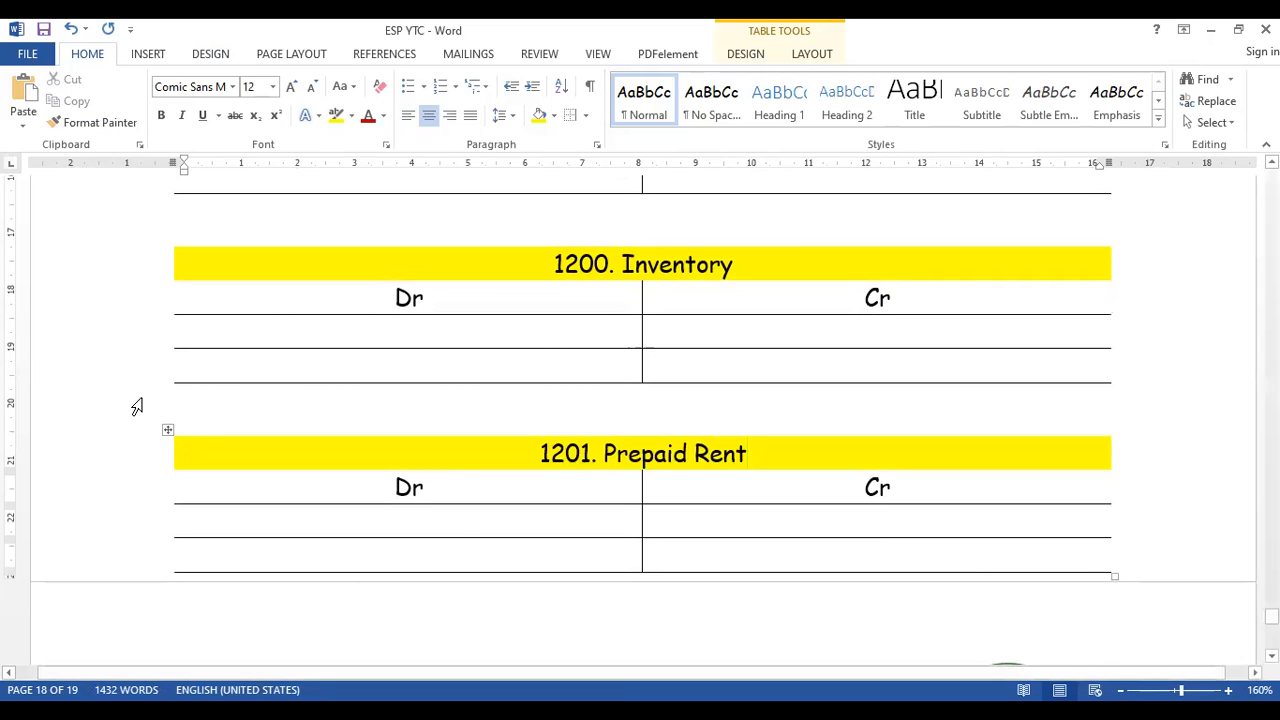
- Copy the 1201. Prepaid Rent ledger table, add a line after its last row, and undo that addition
click(166, 431)
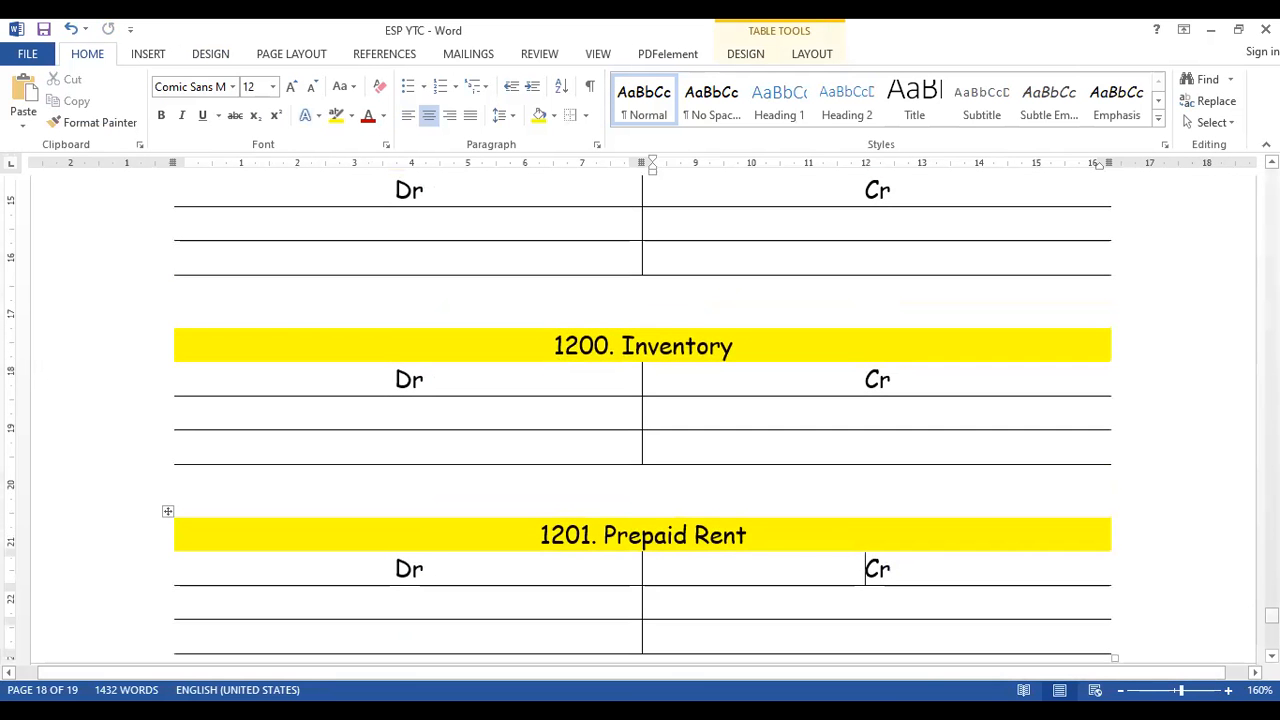
scroll(1168, 523, down, 3)
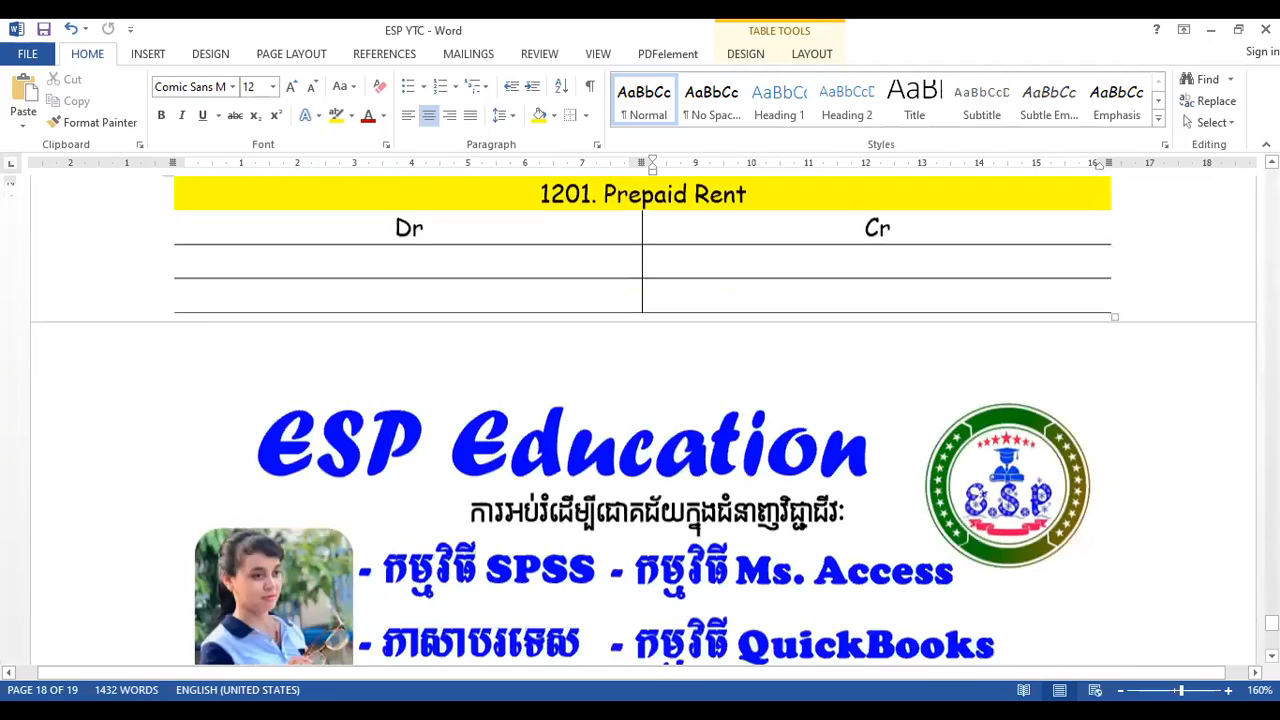
scroll(1186, 500, down, 3)
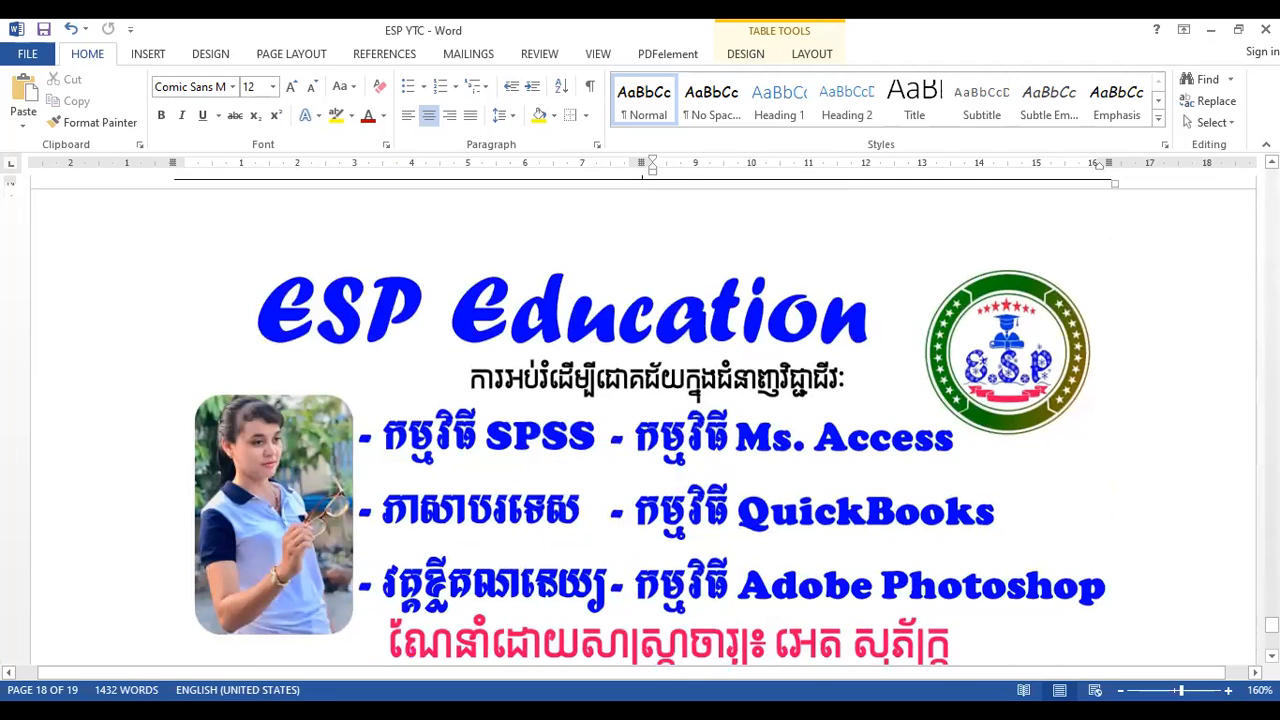
scroll(642, 421, up, 2)
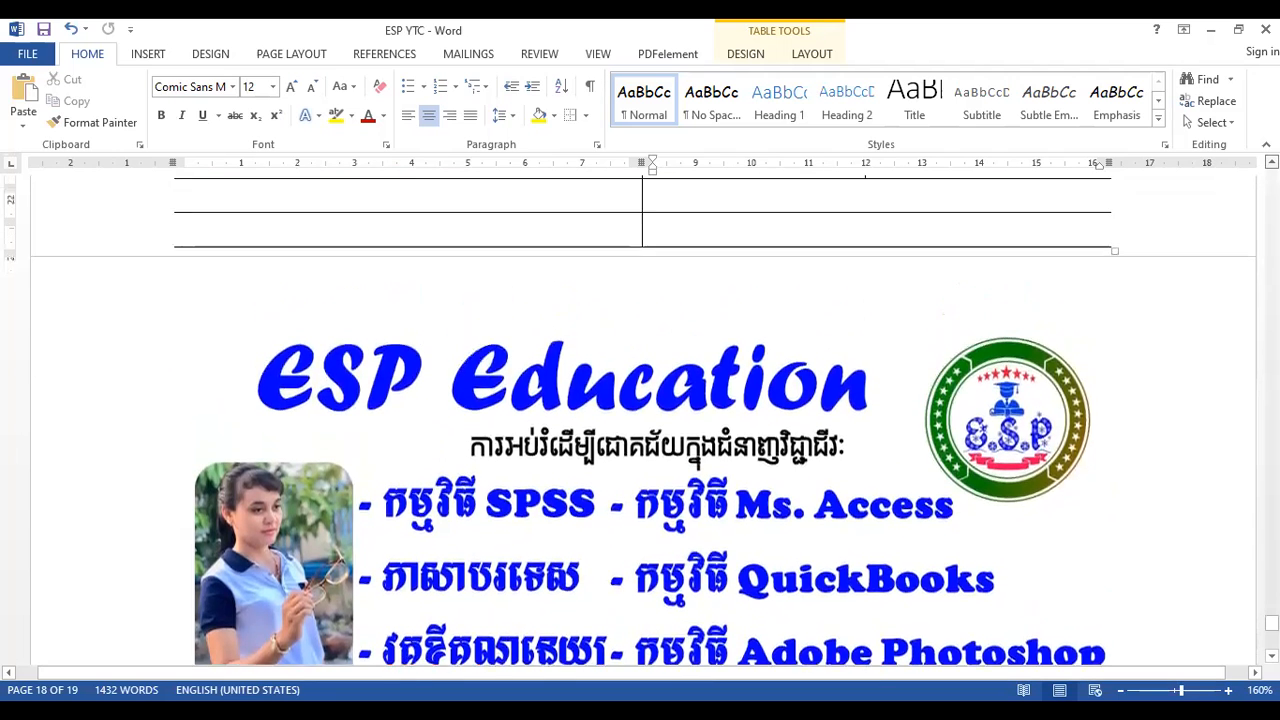
scroll(1180, 354, up, 2)
click(1168, 346)
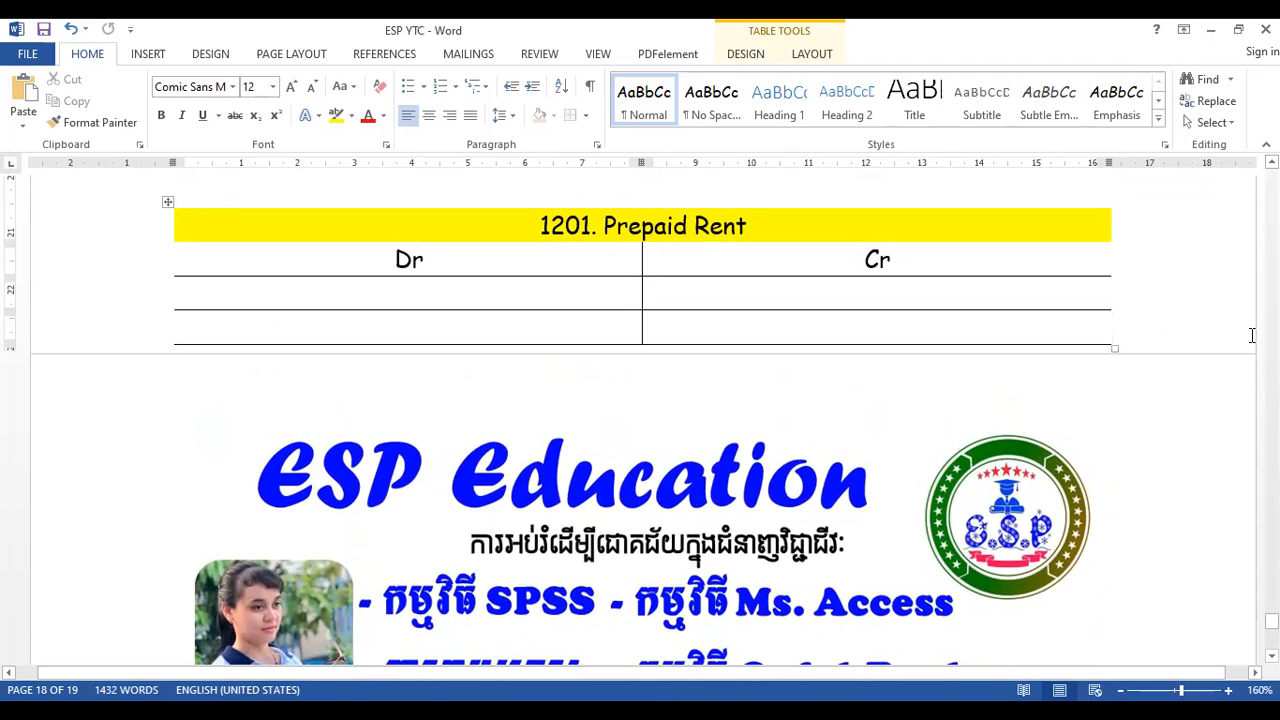
key(Return)
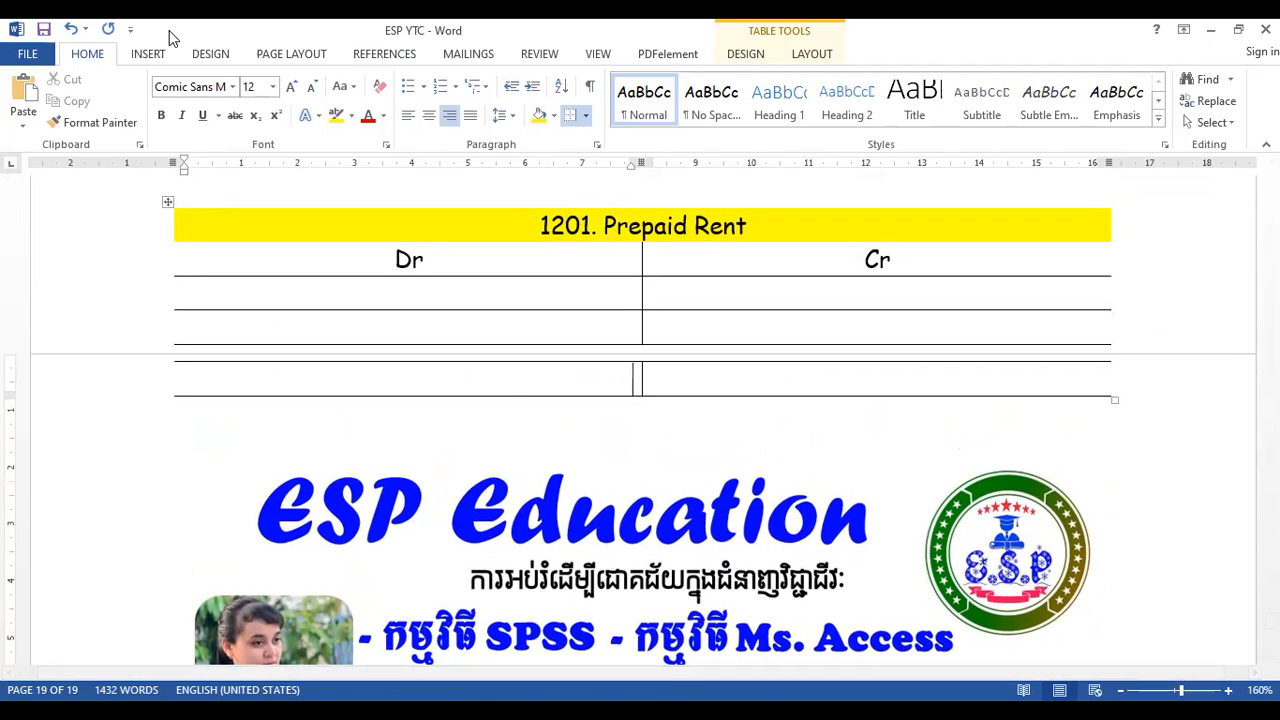
click(71, 29)
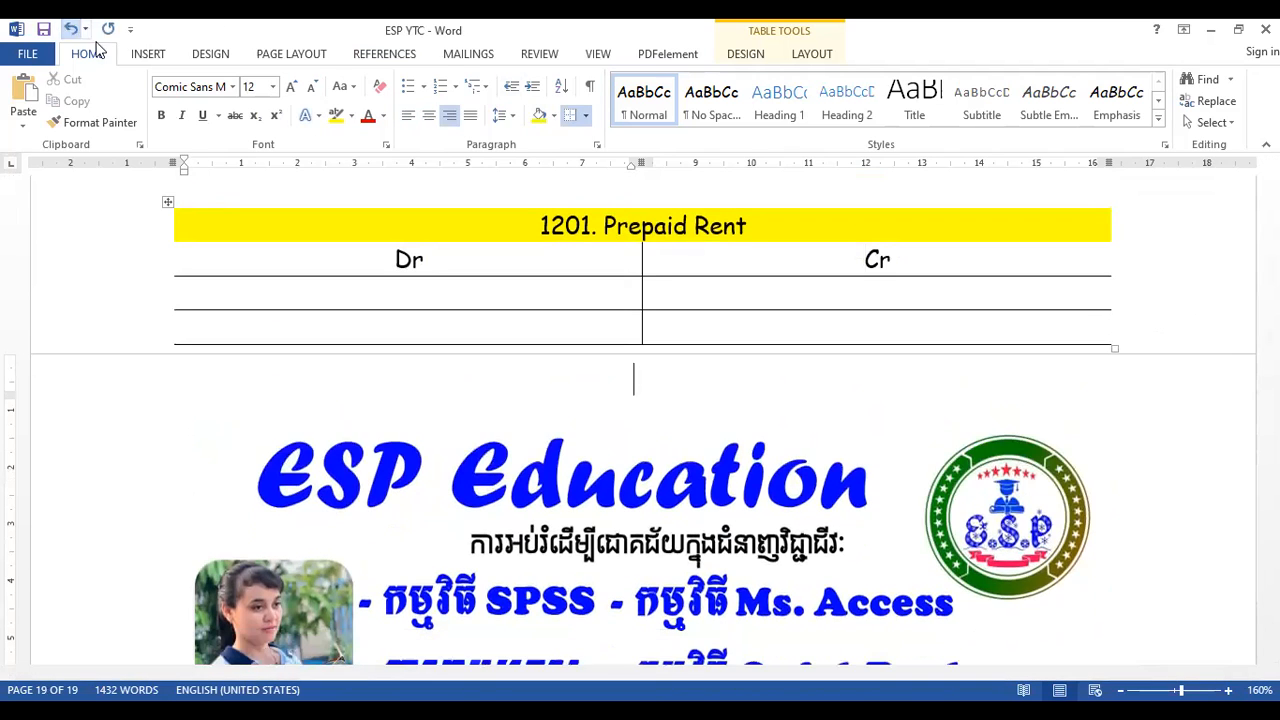
- Insert blank lines above the ESP Education banner and paste two copies of the 1201. Prepaid Rent table there, separated by a blank line
click(481, 428)
key(Return)
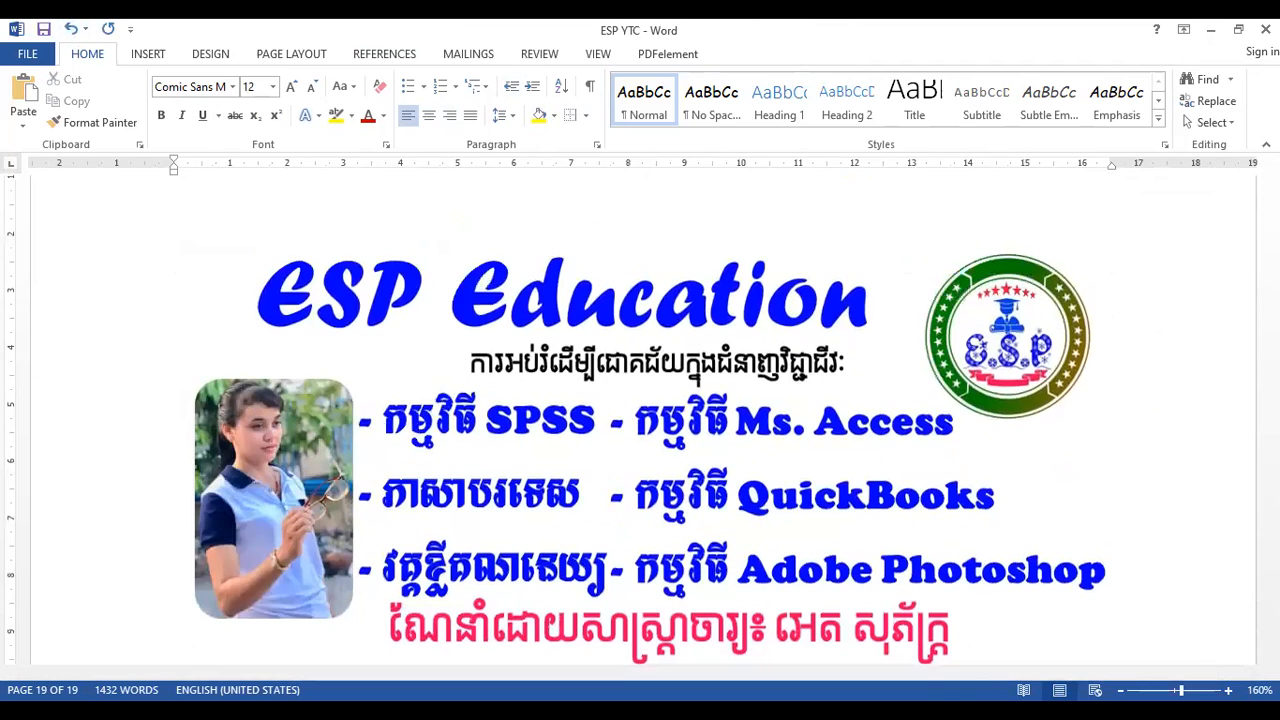
key(Return)
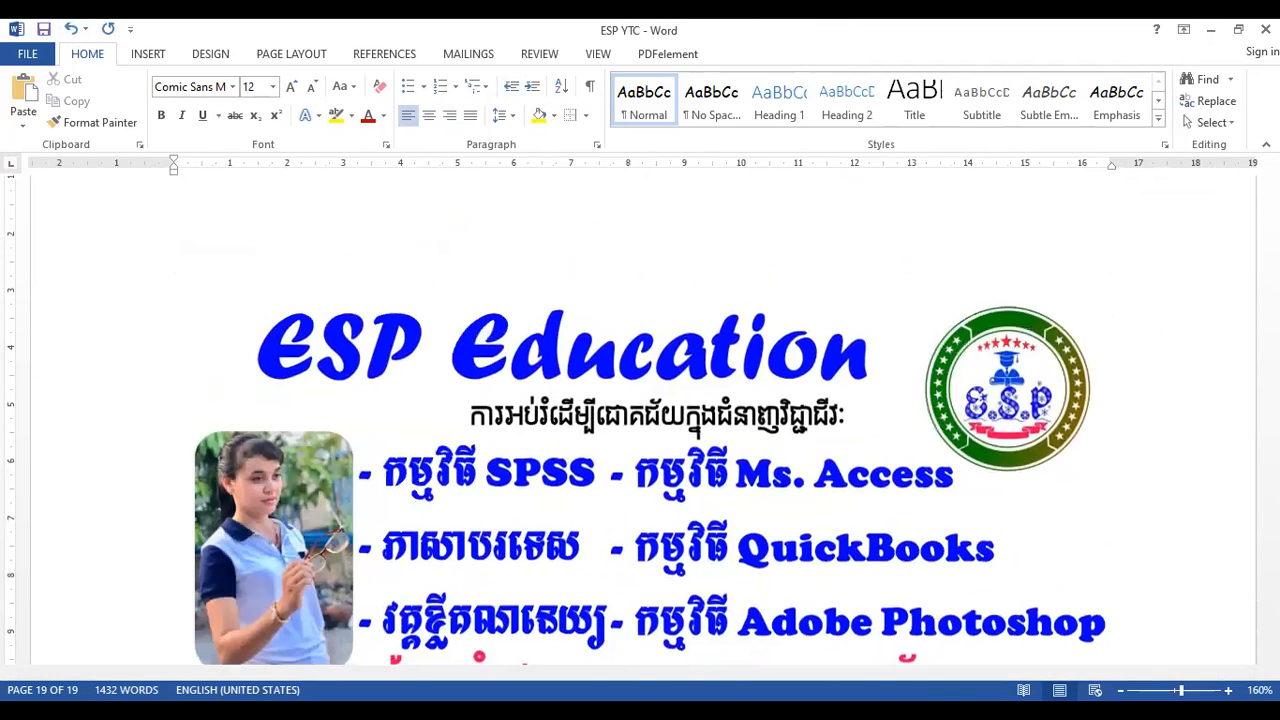
key(ctrl+v)
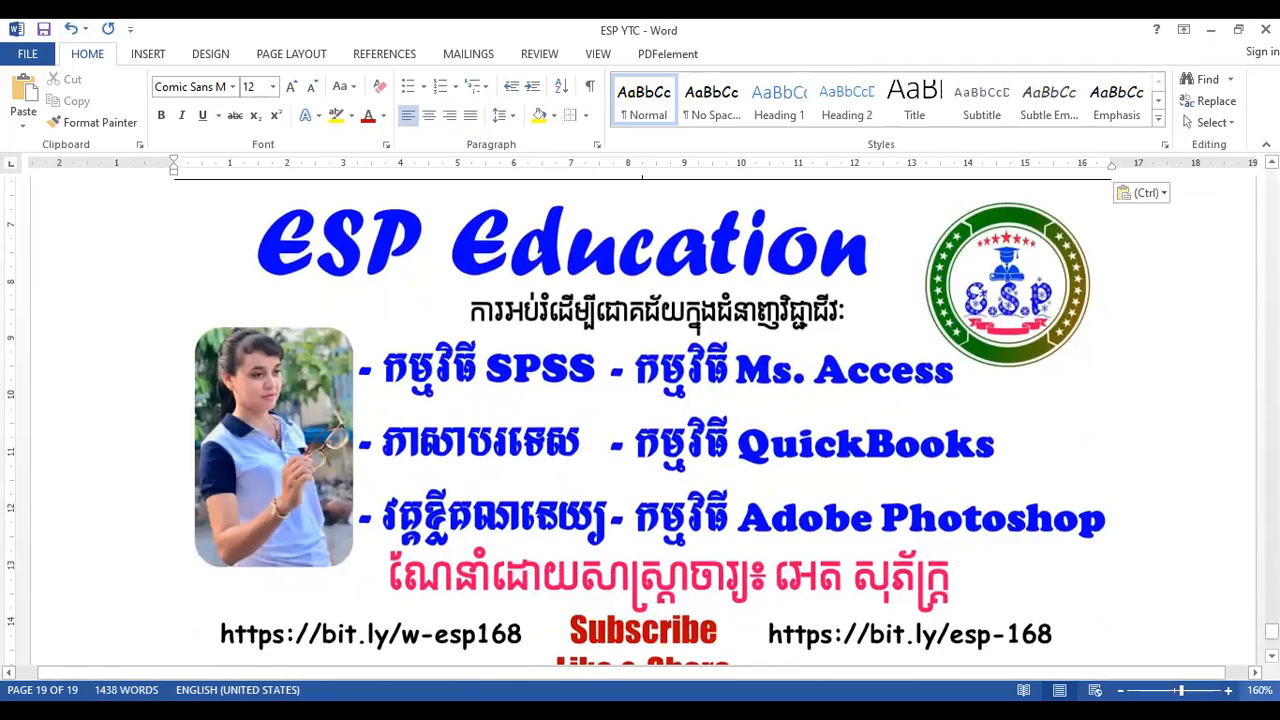
key(Return)
key(ctrl+v)
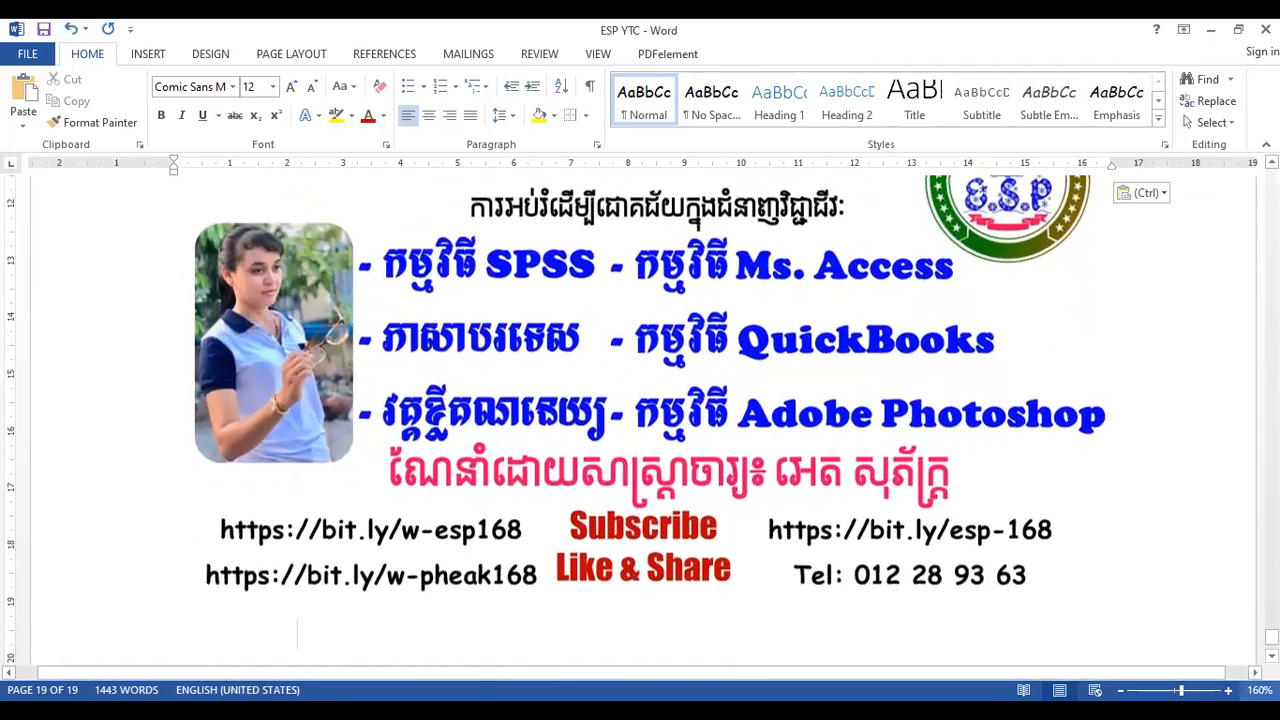
- Add three blank lines below the ESP Education banner
key(Return)
key(Return)
key(Return)
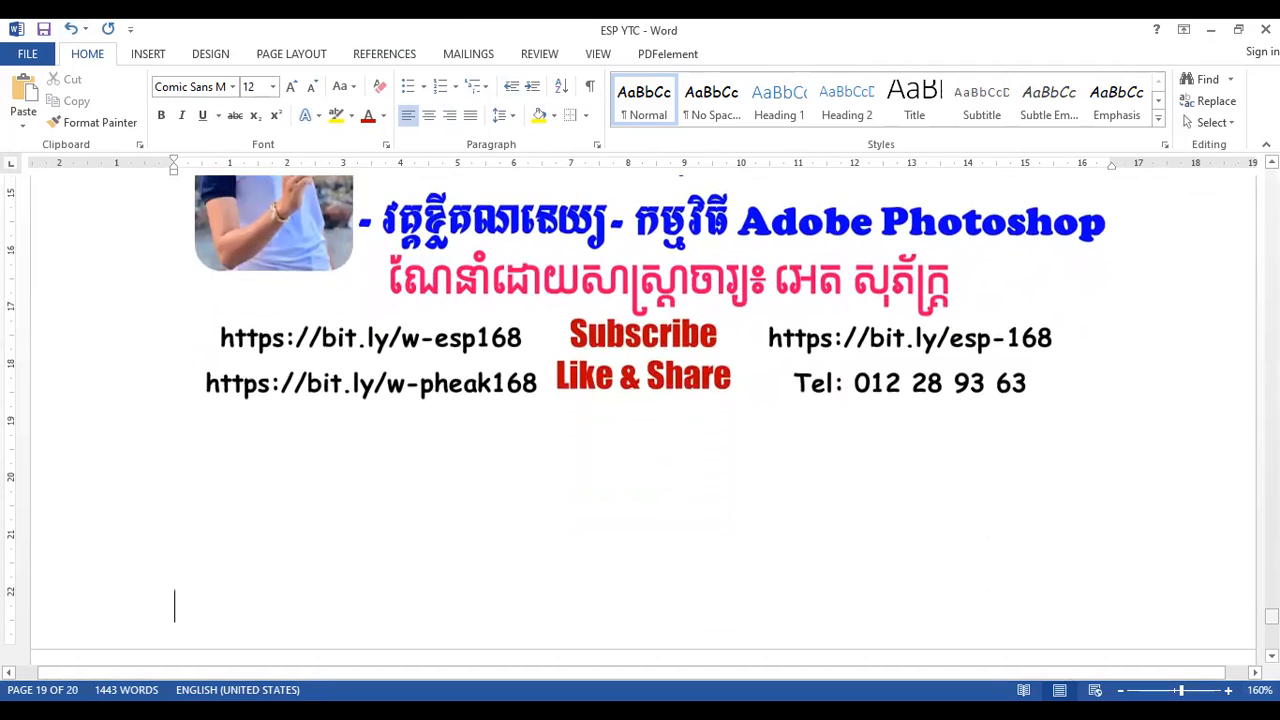
- Insert several blank lines between the last 1201. Prepaid Rent table and the ESP Education banner
scroll(755, 570, up, 8)
scroll(755, 570, down, 3)
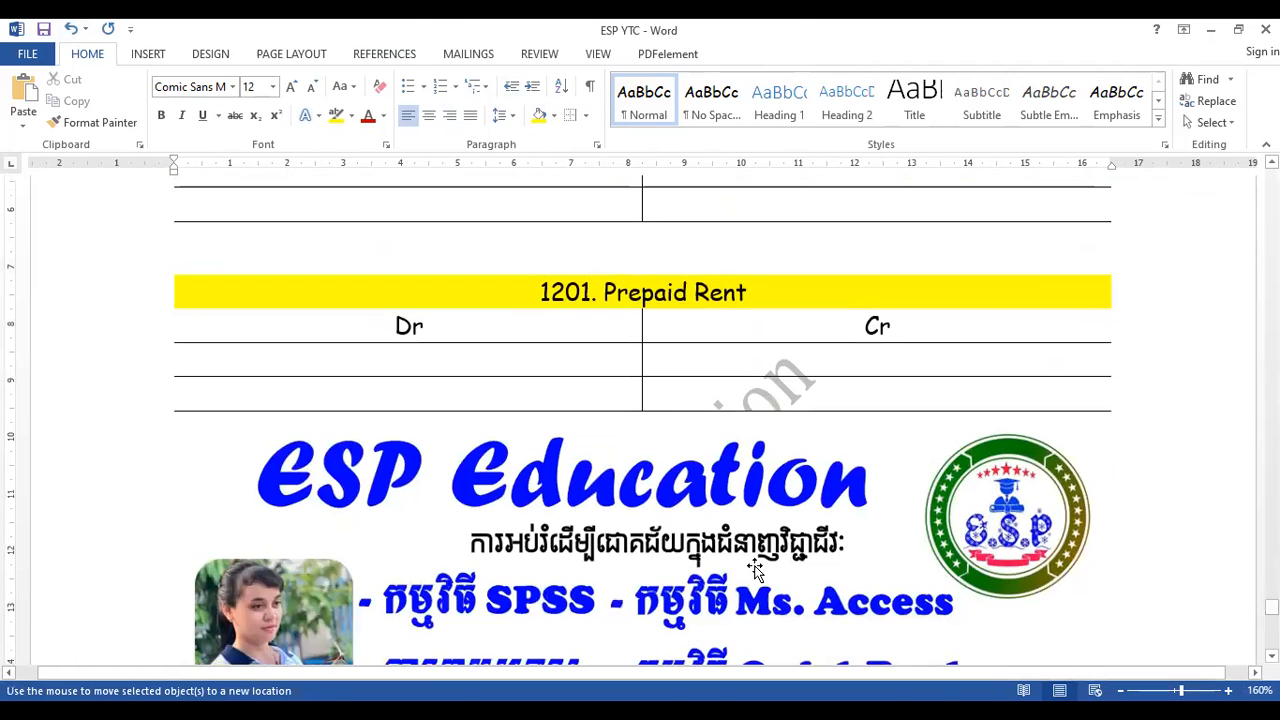
click(755, 570)
key(Down)
scroll(612, 484, down, 1)
key(Return)
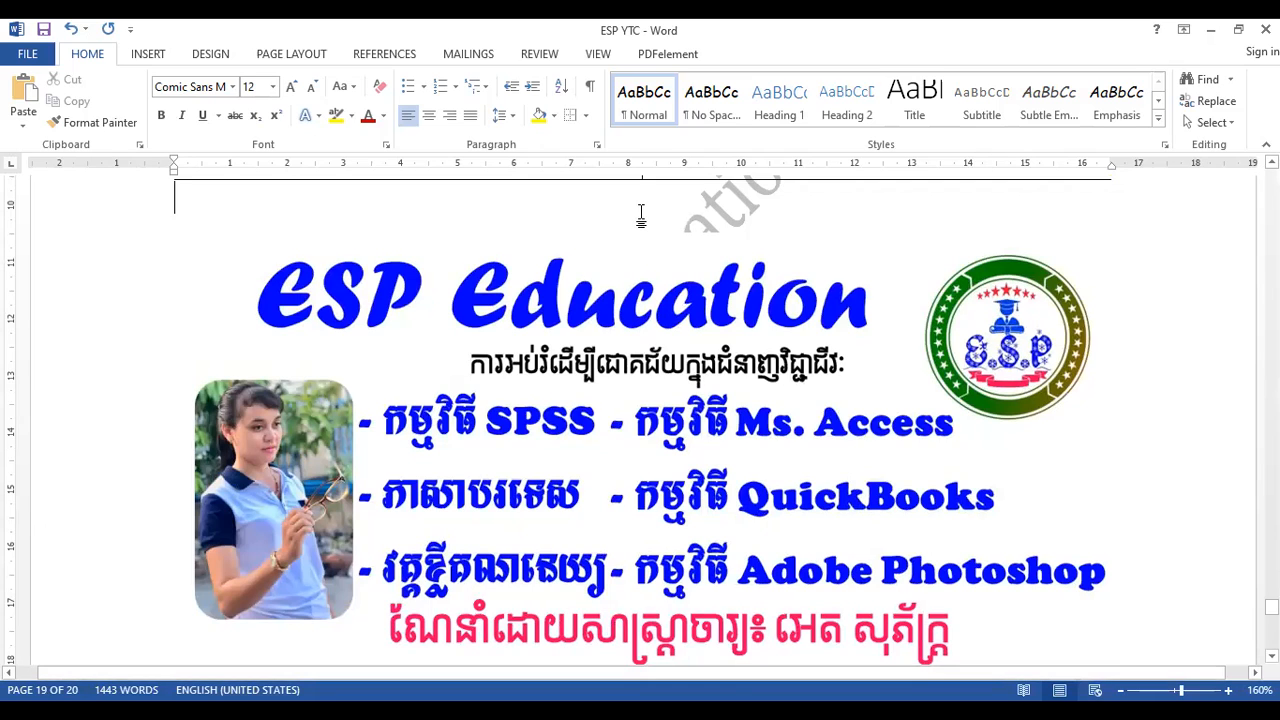
key(Return)
key(Return)
key(Return)
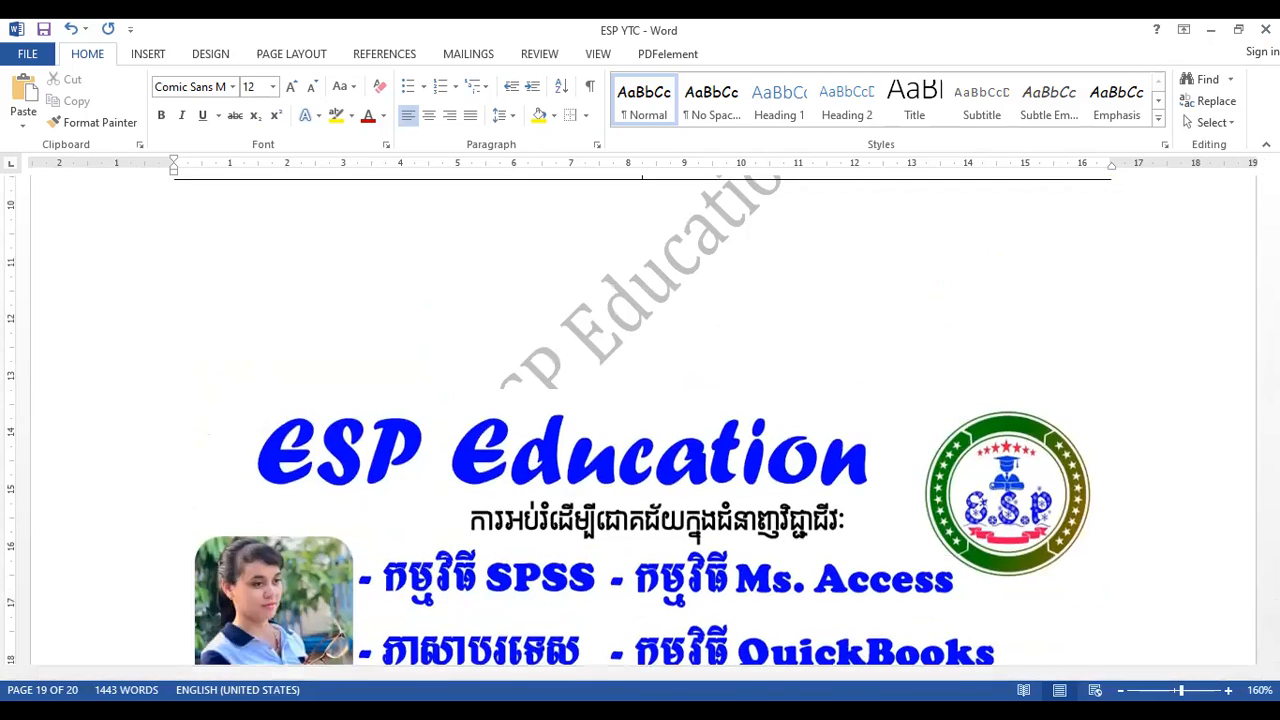
- Delete the stray 1 above the first 1201. Prepaid Rent table on page 19
drag(1272, 607, 1272, 603)
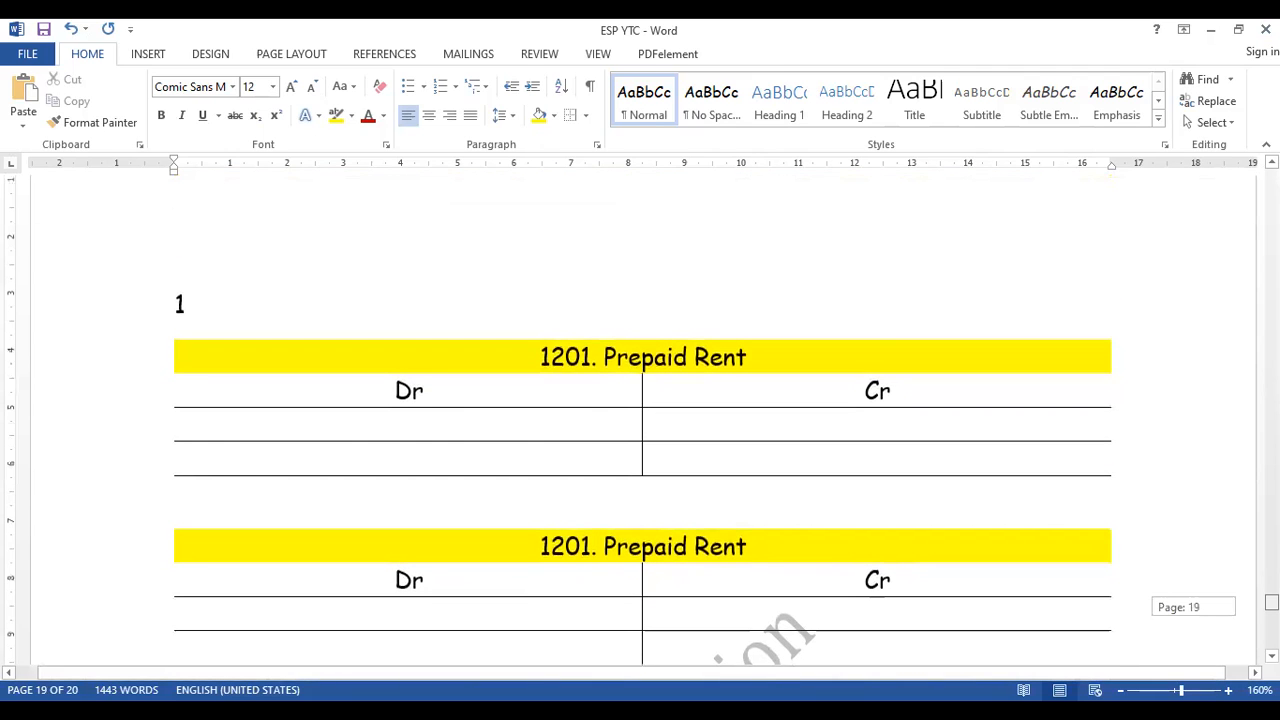
click(584, 357)
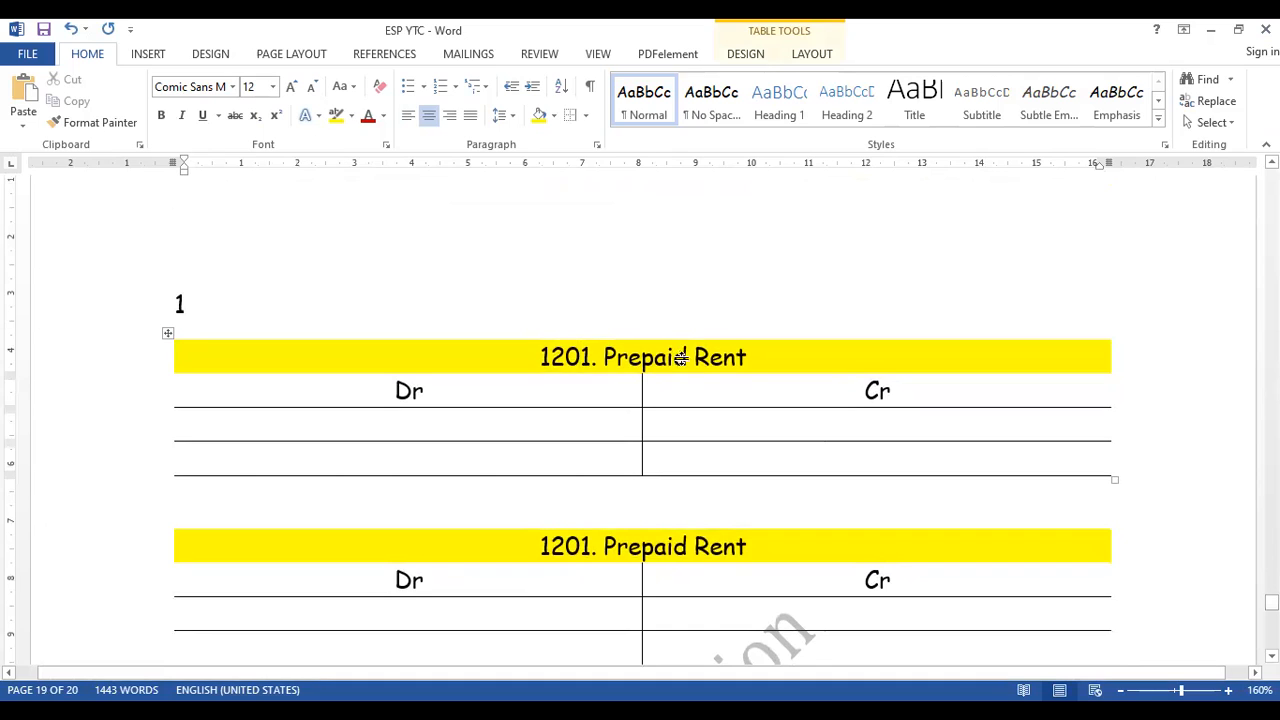
key(Page_Up)
key(Page_Down)
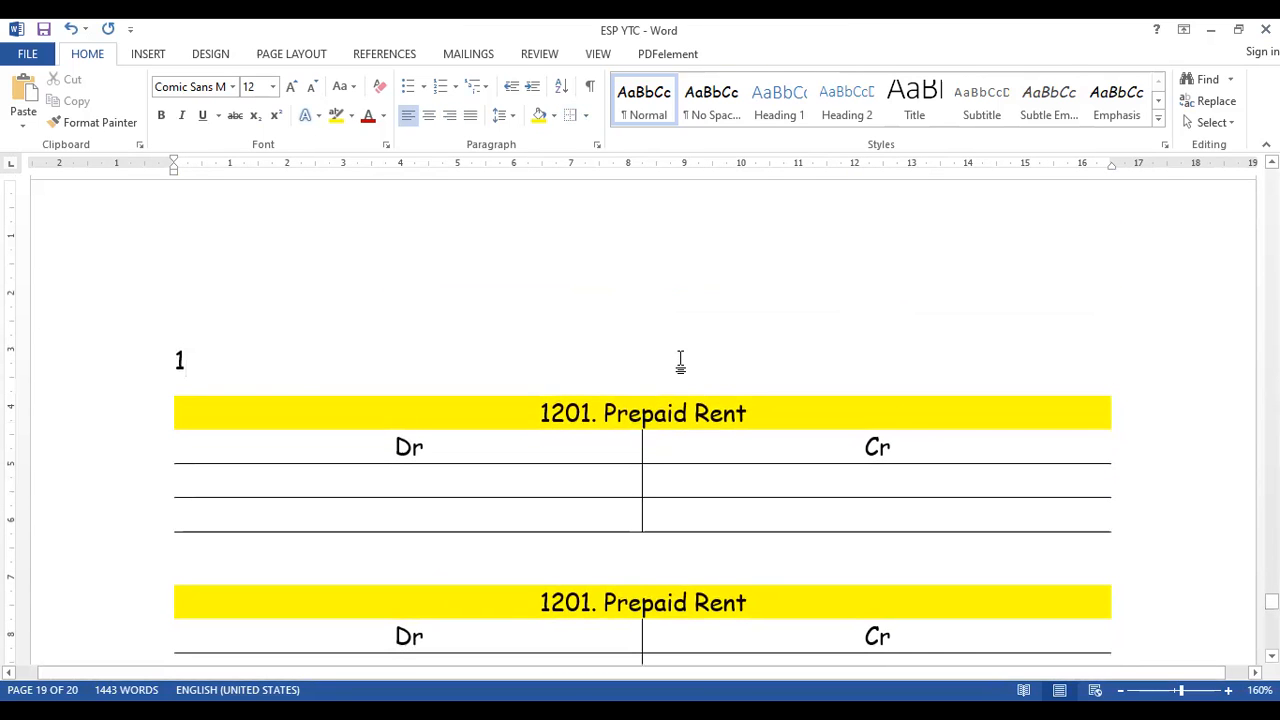
key(BackSpace)
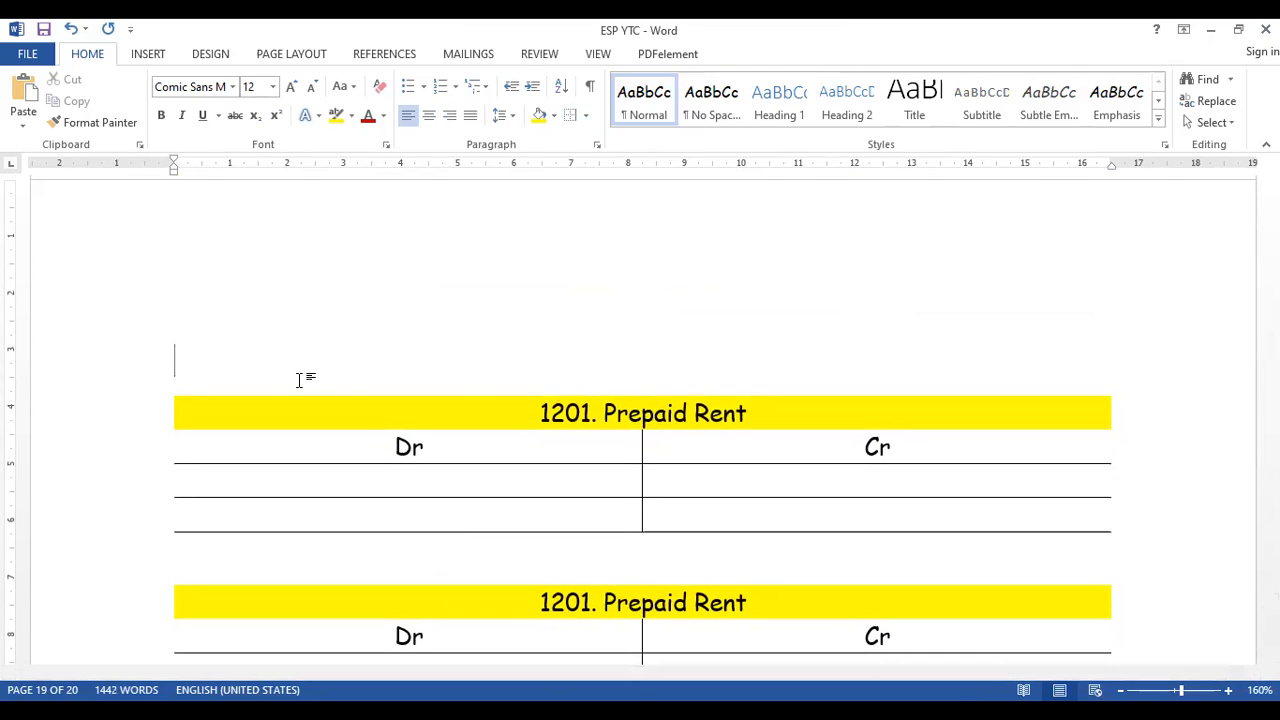
- Change the heading of the first ledger table on page 19 to 1202. Office Supply
click(588, 420)
key(BackSpace)
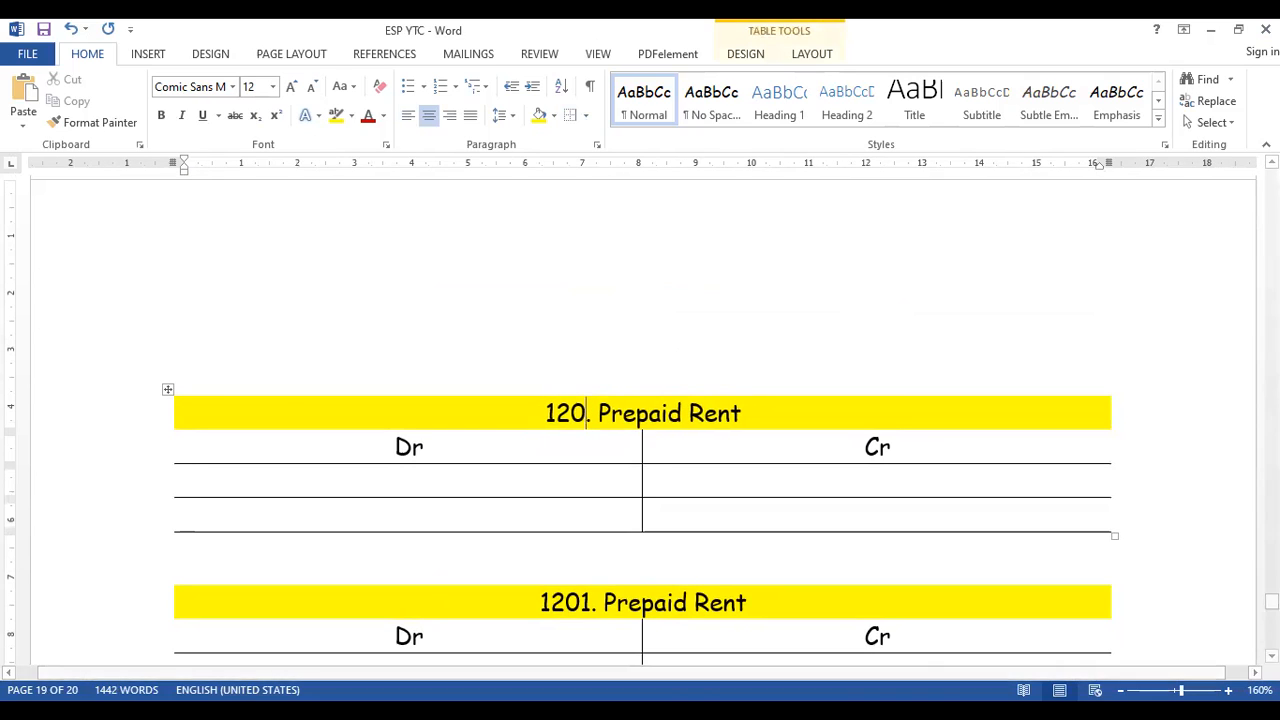
text(2)
drag(750, 417, 637, 416)
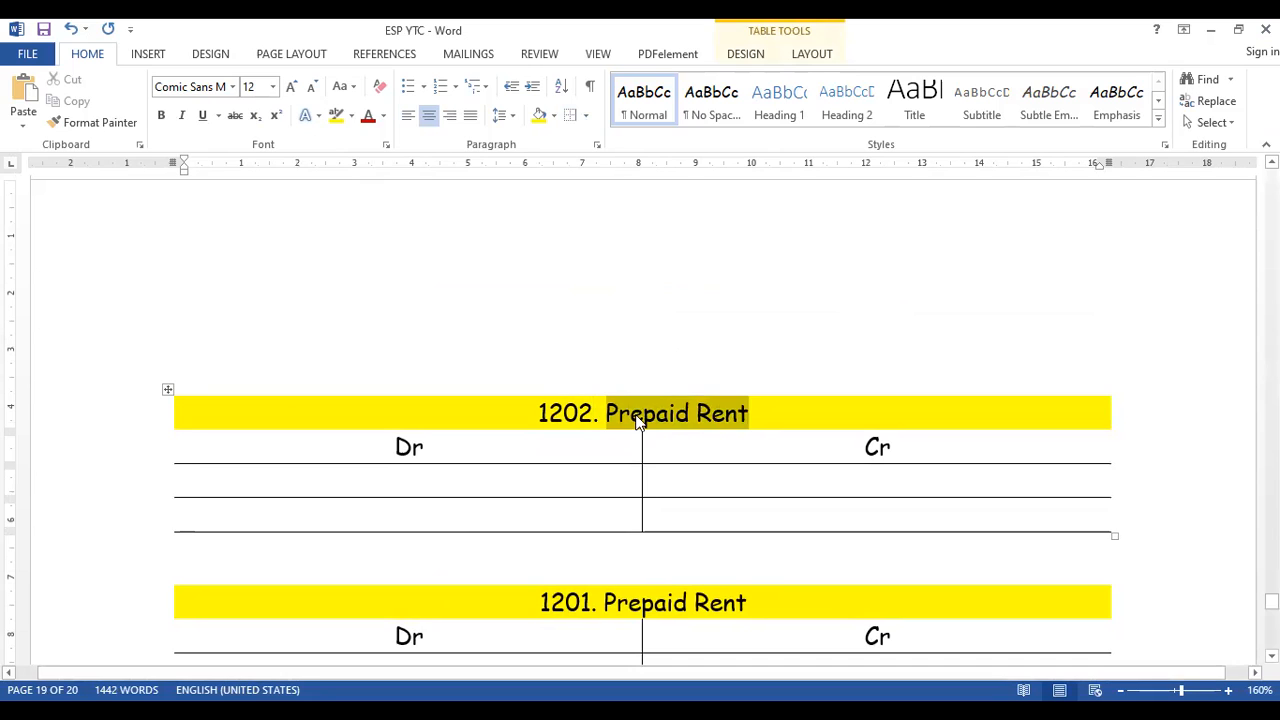
text(Office Supply)
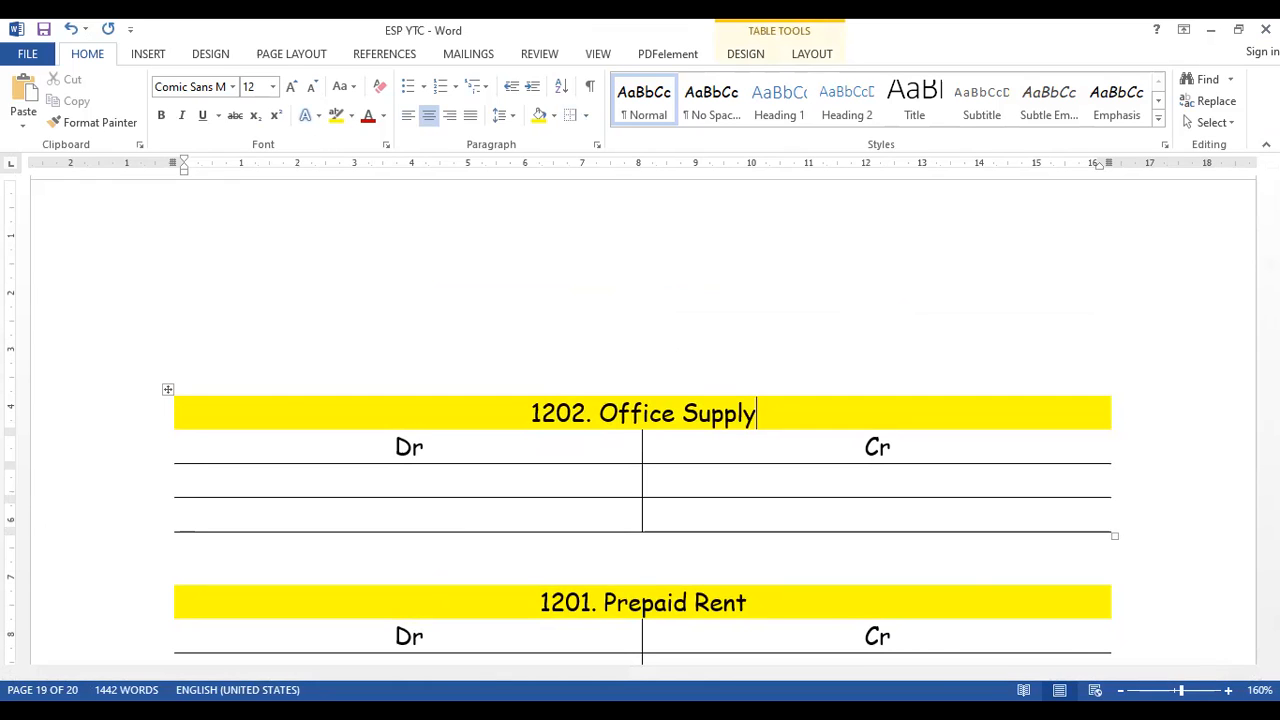
- Check the account list in the Invoice document, then paste another 1201. Prepaid Rent table below the last ledger table in ESP YTC
key(alt+Tab)
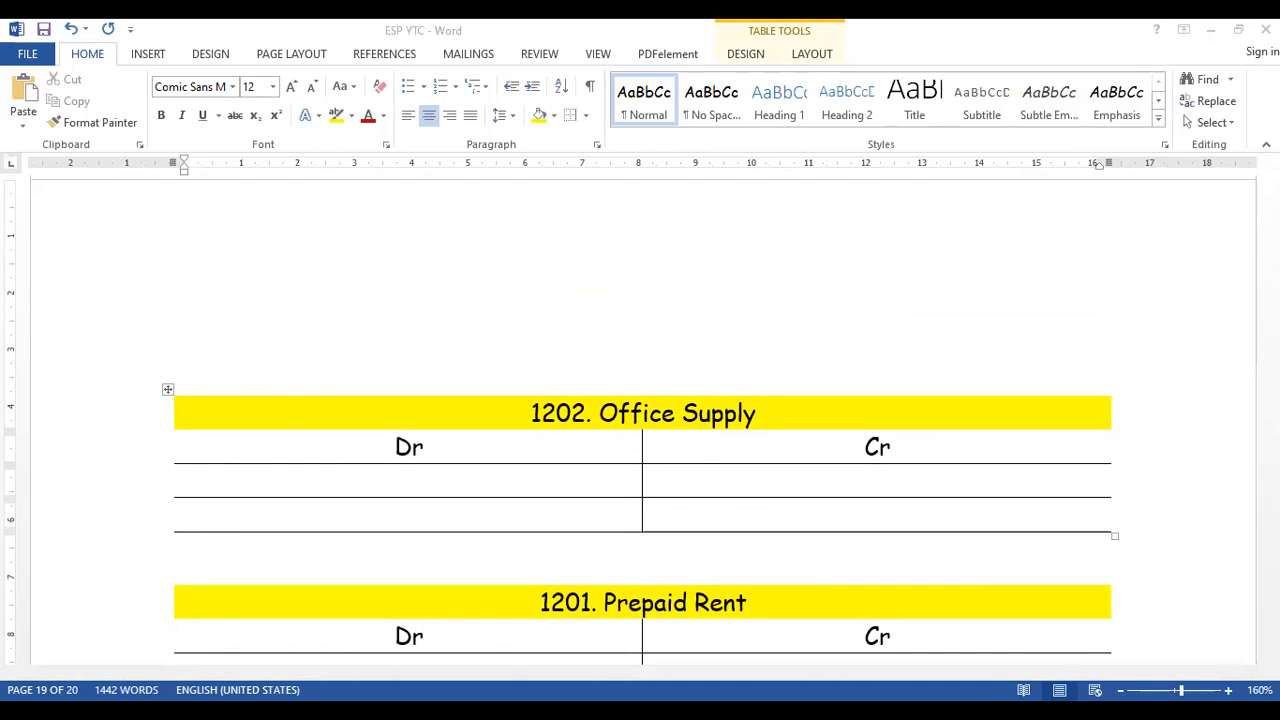
key(alt+Tab)
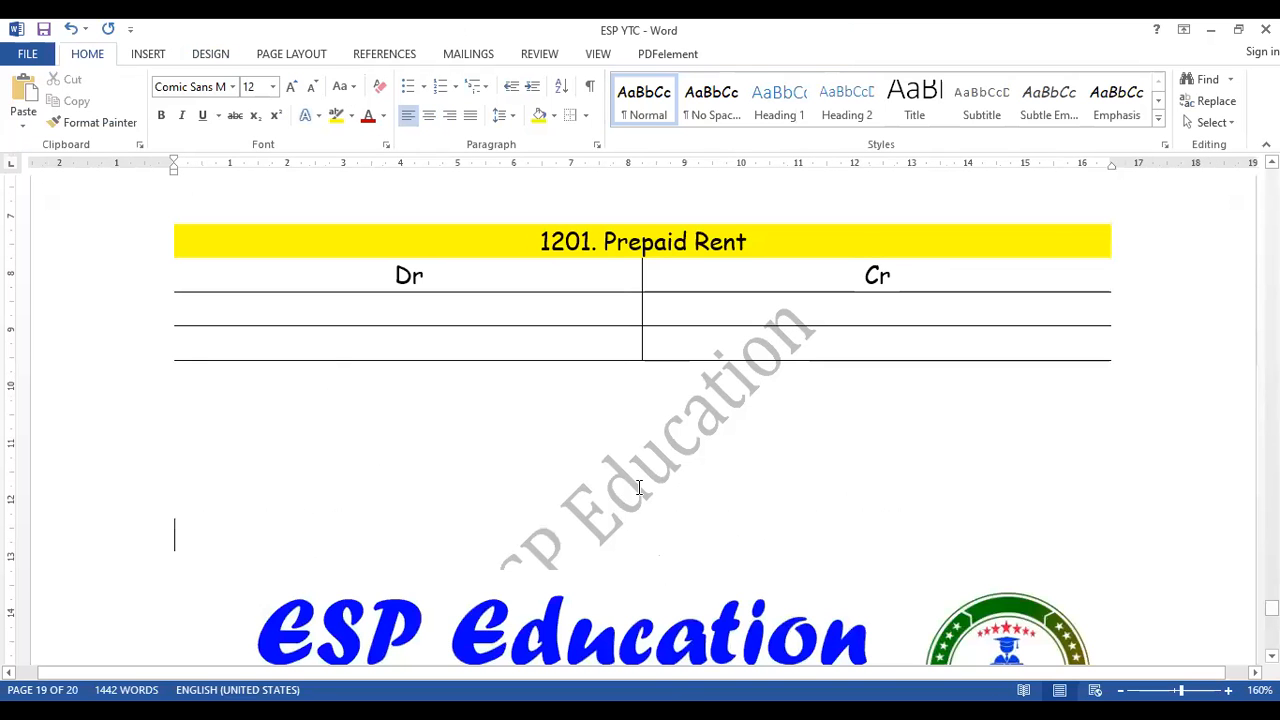
click(524, 446)
key(ctrl+v)
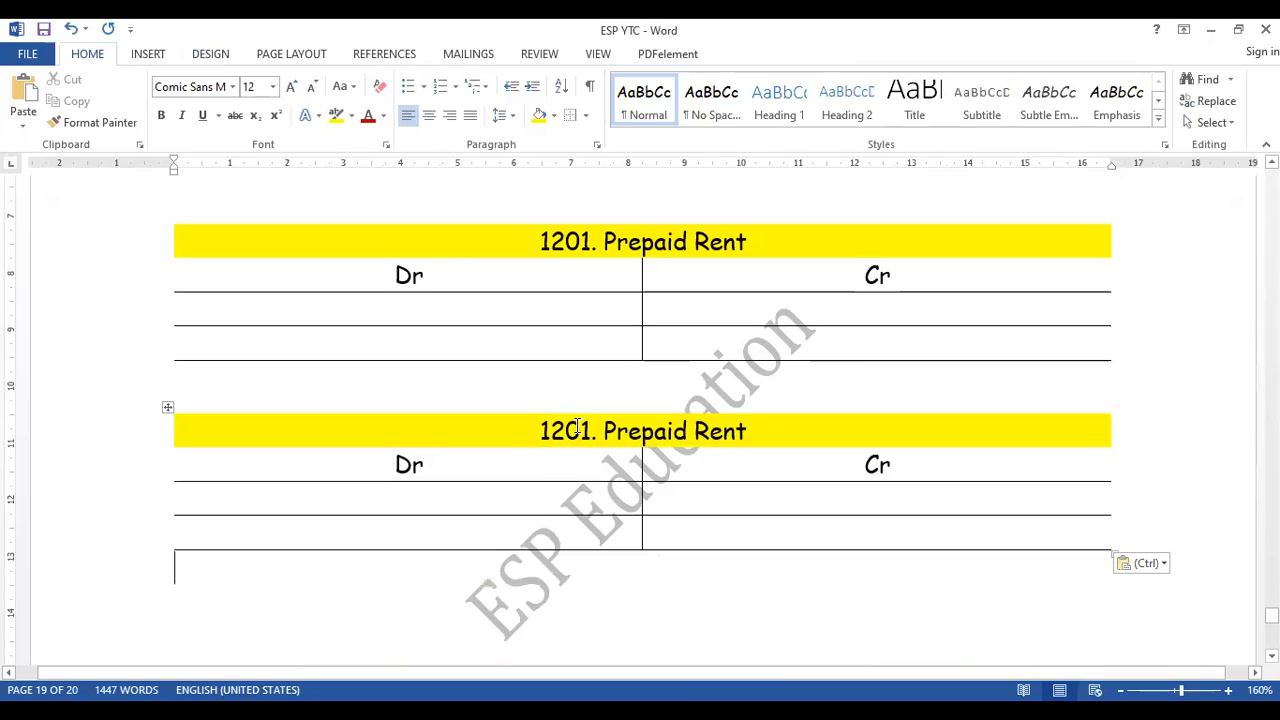
- Change the heading of the last pasted Prepaid Rent table to 1203. VAT Input
click(593, 430)
key(BackSpace)
text(3)
key(ctrl+Right)
key(ctrl+shift+Right)
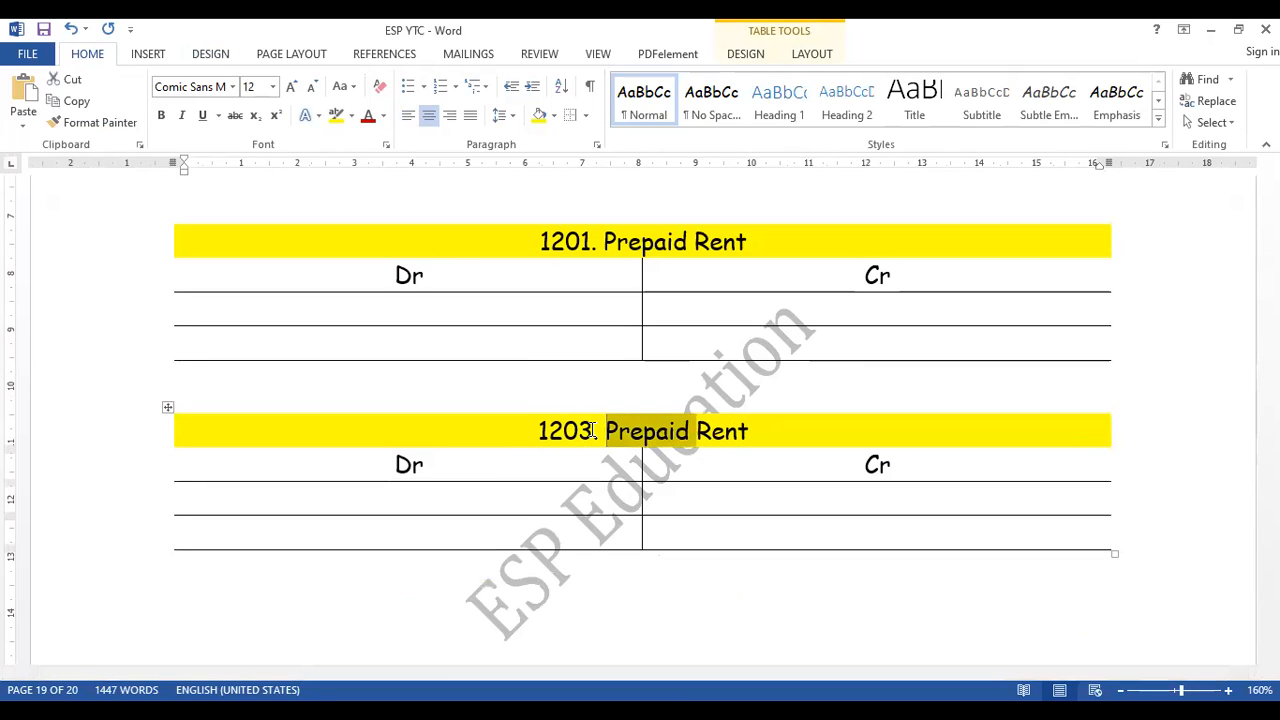
key(ctrl+shift+Right)
text(VA)
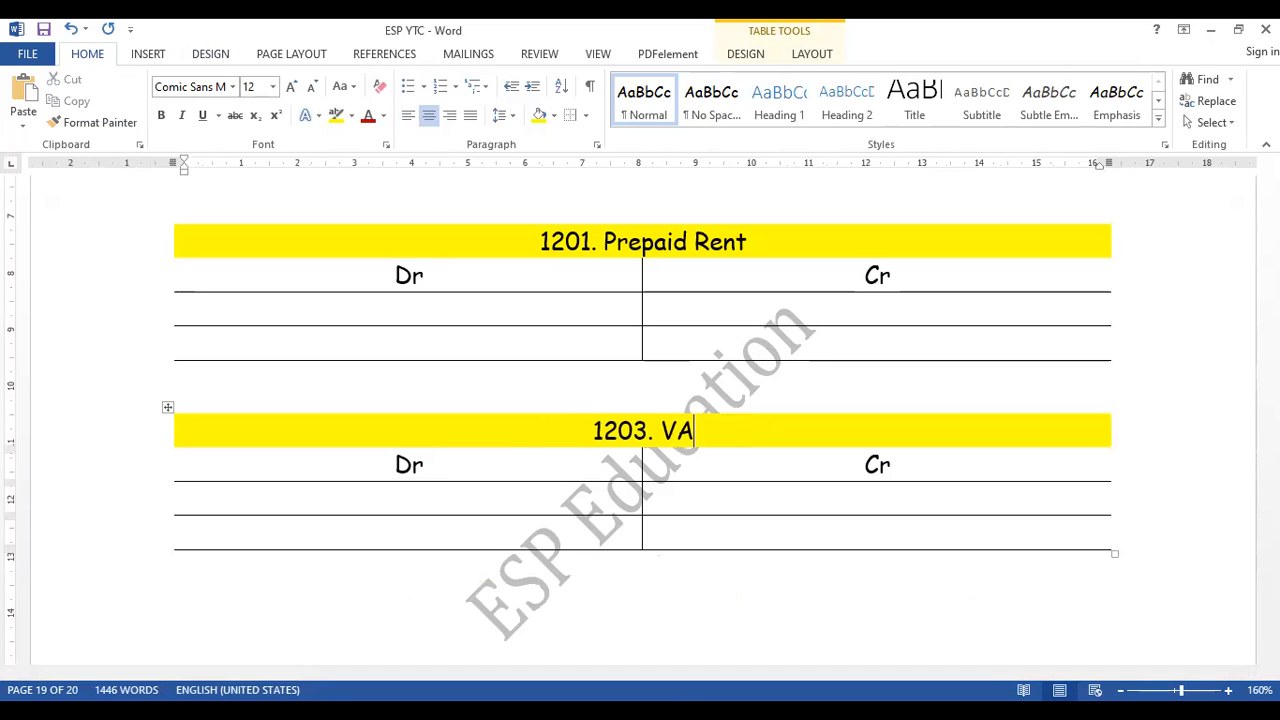
text(T Input)
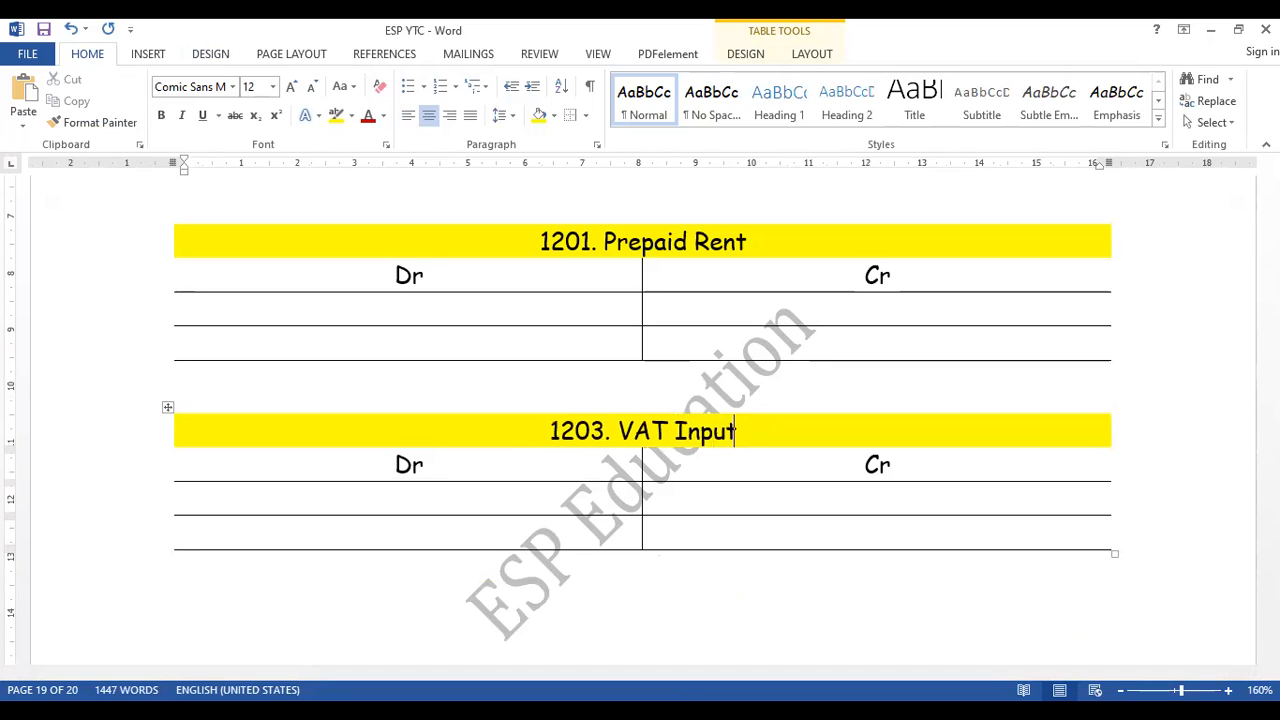
- Paste another copy of the 1201. Prepaid Rent table below the 1203. VAT Input table
click(623, 598)
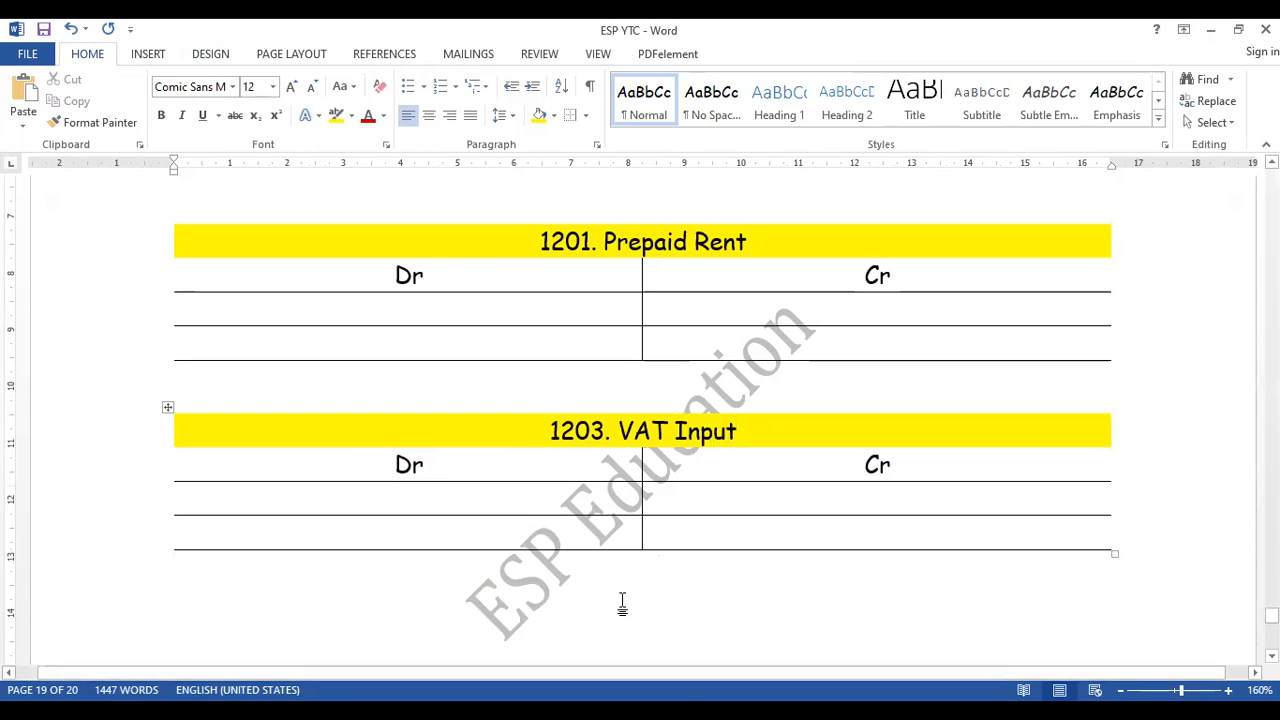
text(1201. Prepaid Rent Dr	Cr)
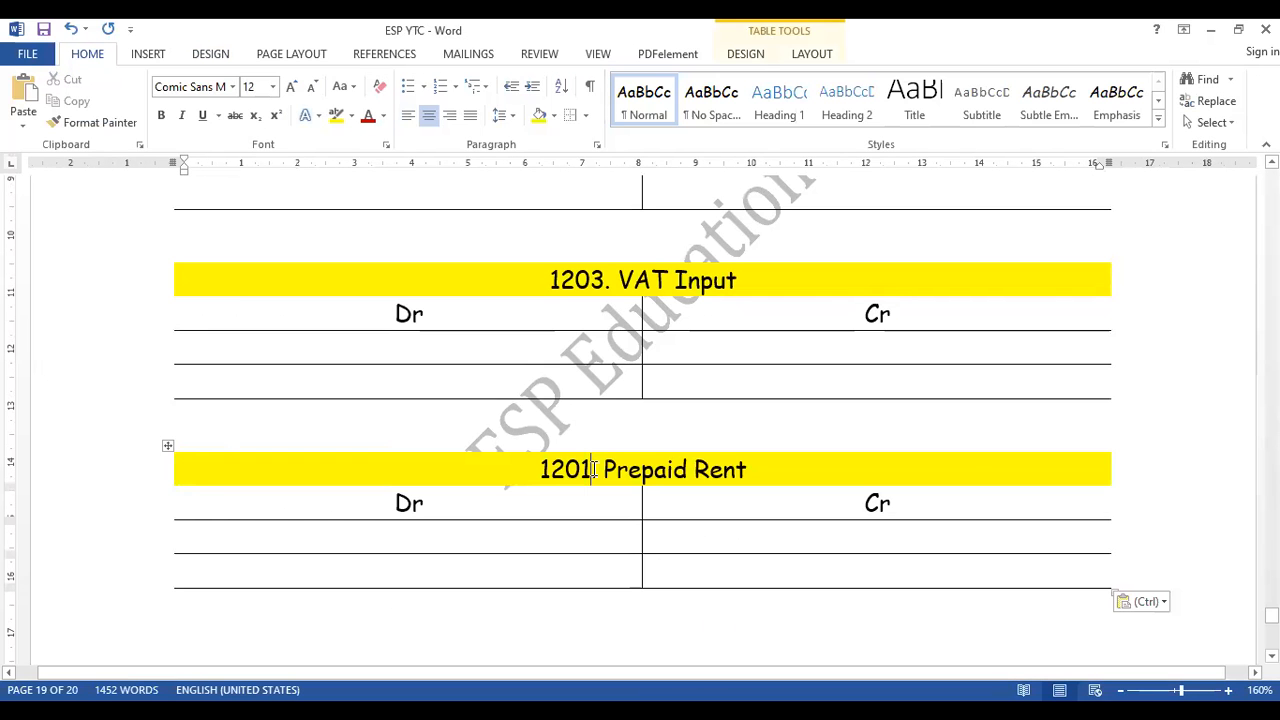
- Change the account number in the heading of the last pasted Prepaid Rent table to 1301
click(592, 469)
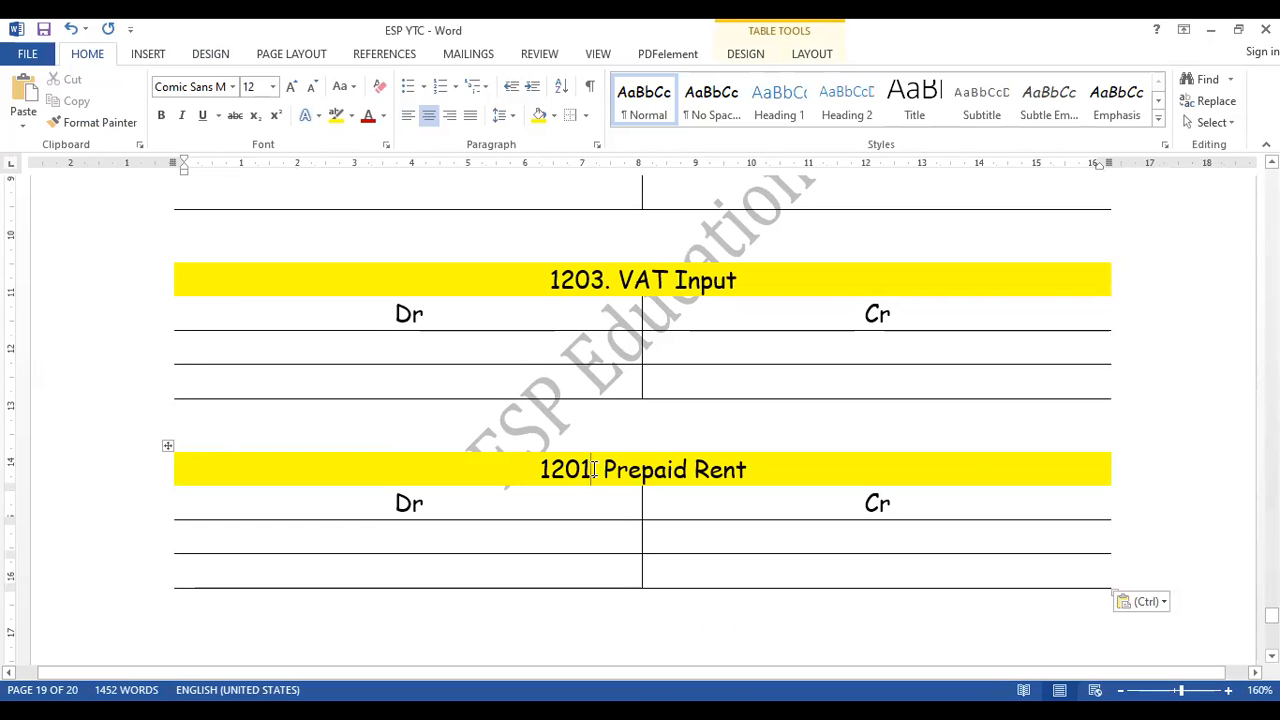
key(BackSpace)
text(3.)
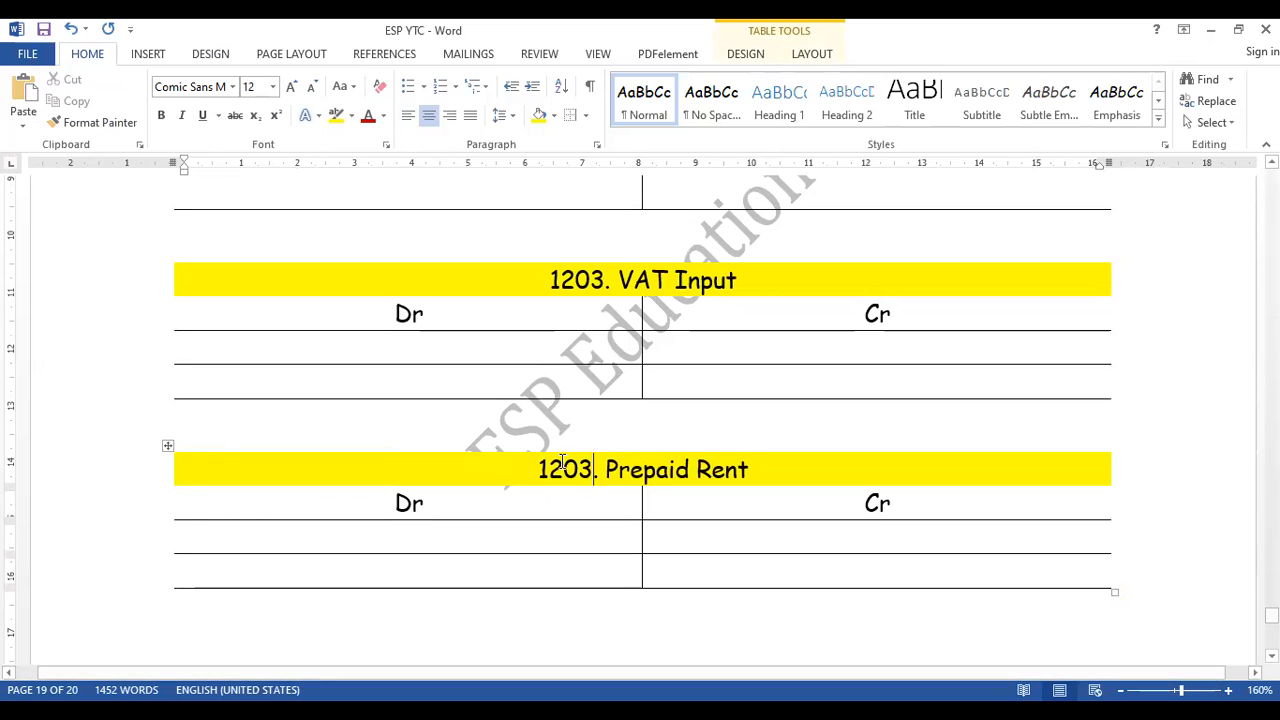
key(BackSpace)
key(BackSpace)
text(1.)
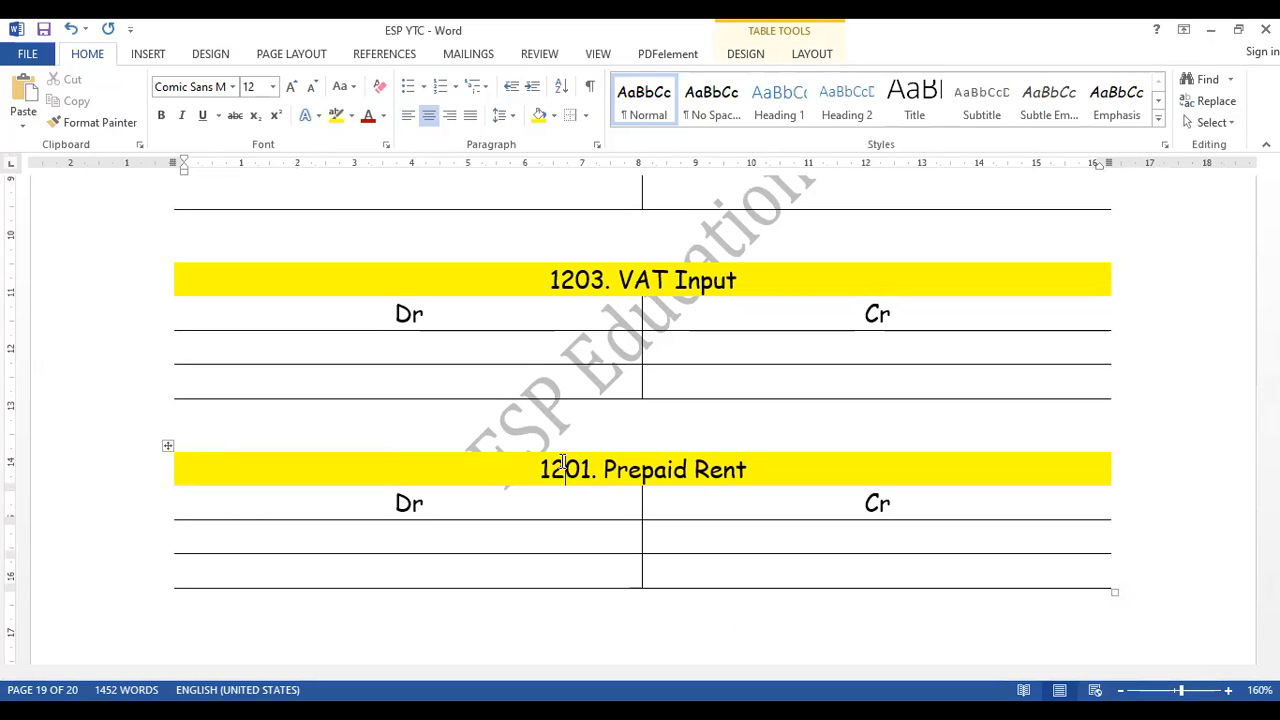
key(Left)
key(Left)
key(Left)
key(BackSpace)
text(3)
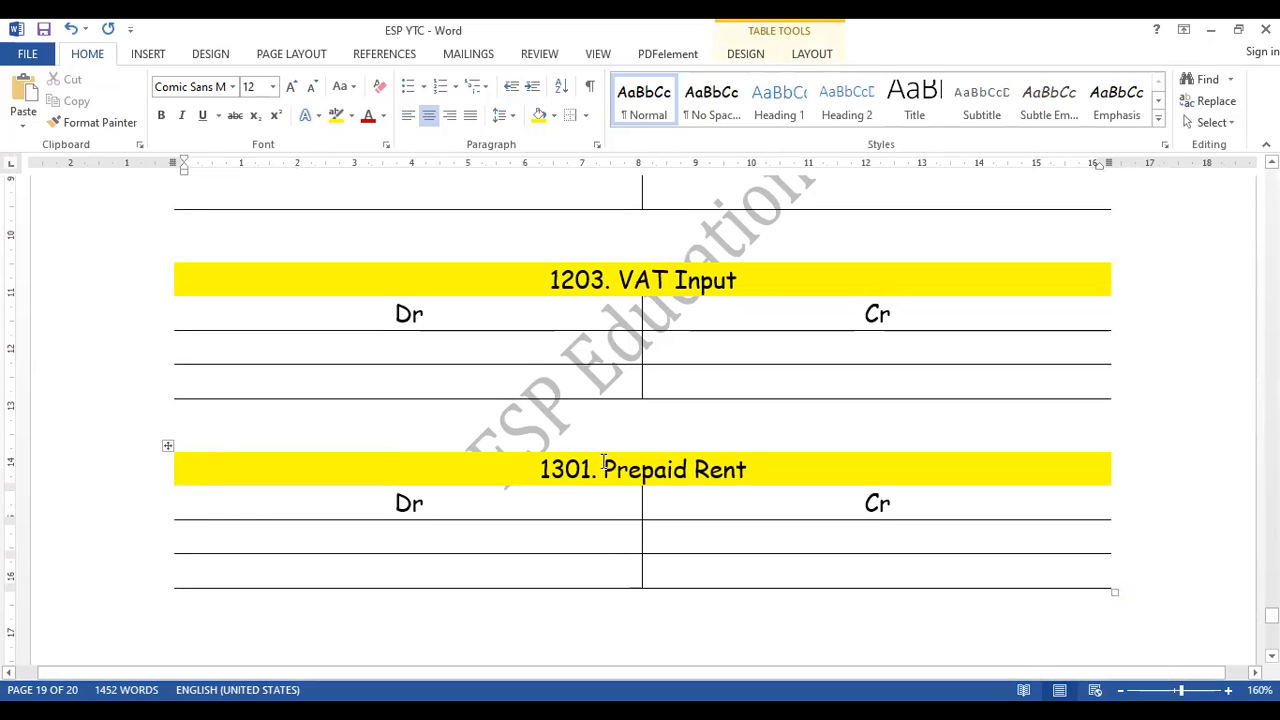
- Replace the account name in the 1301 table heading with Cost of Vehicle and save the document
drag(745, 469, 604, 470)
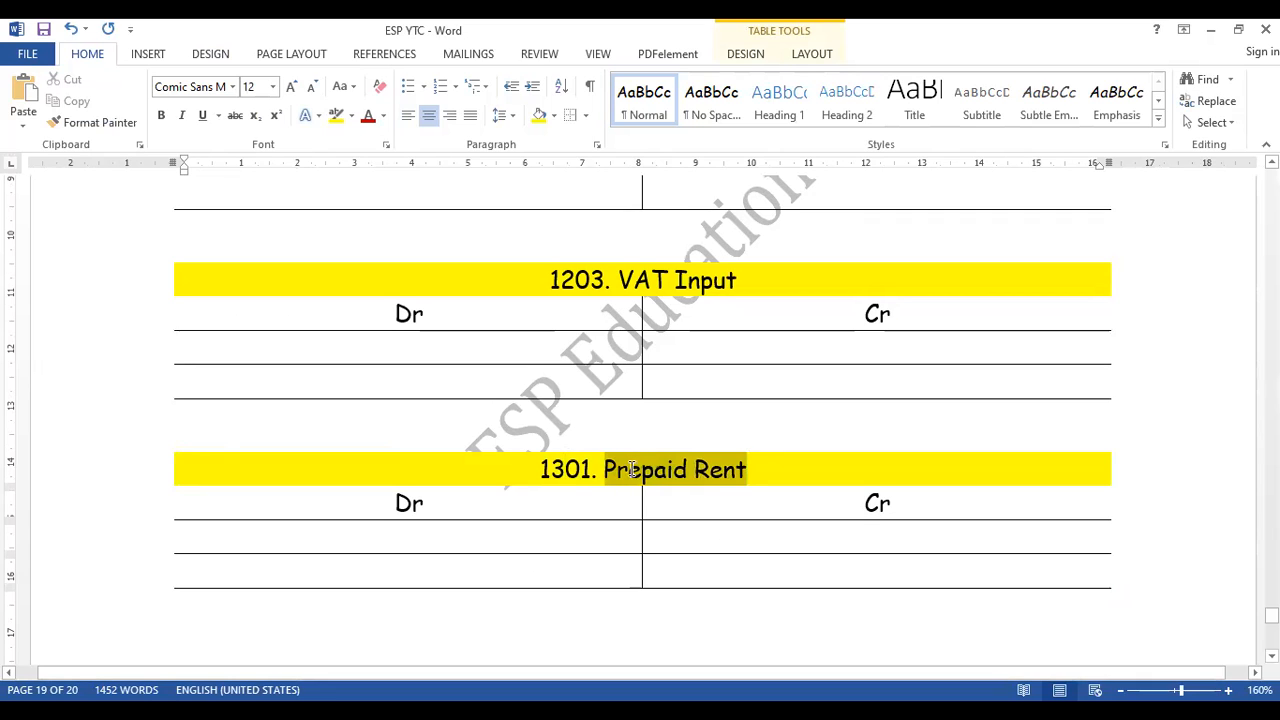
text(Cost of )
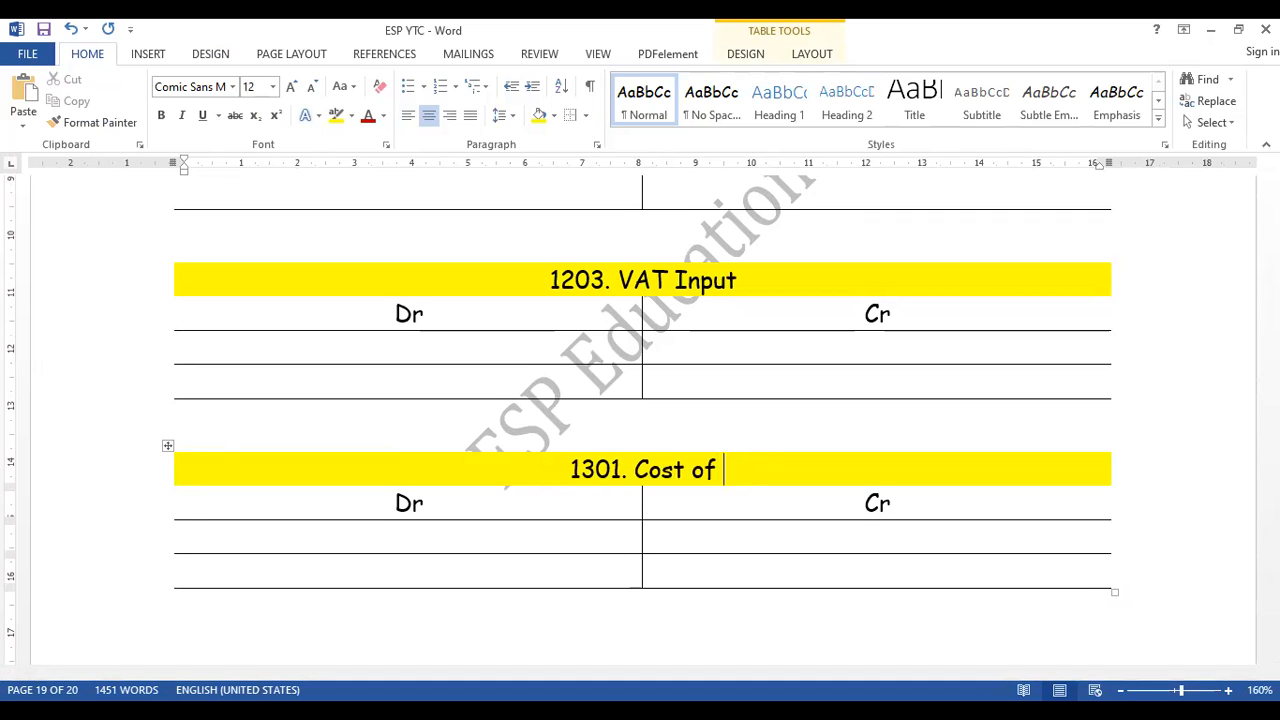
text(Vehicle)
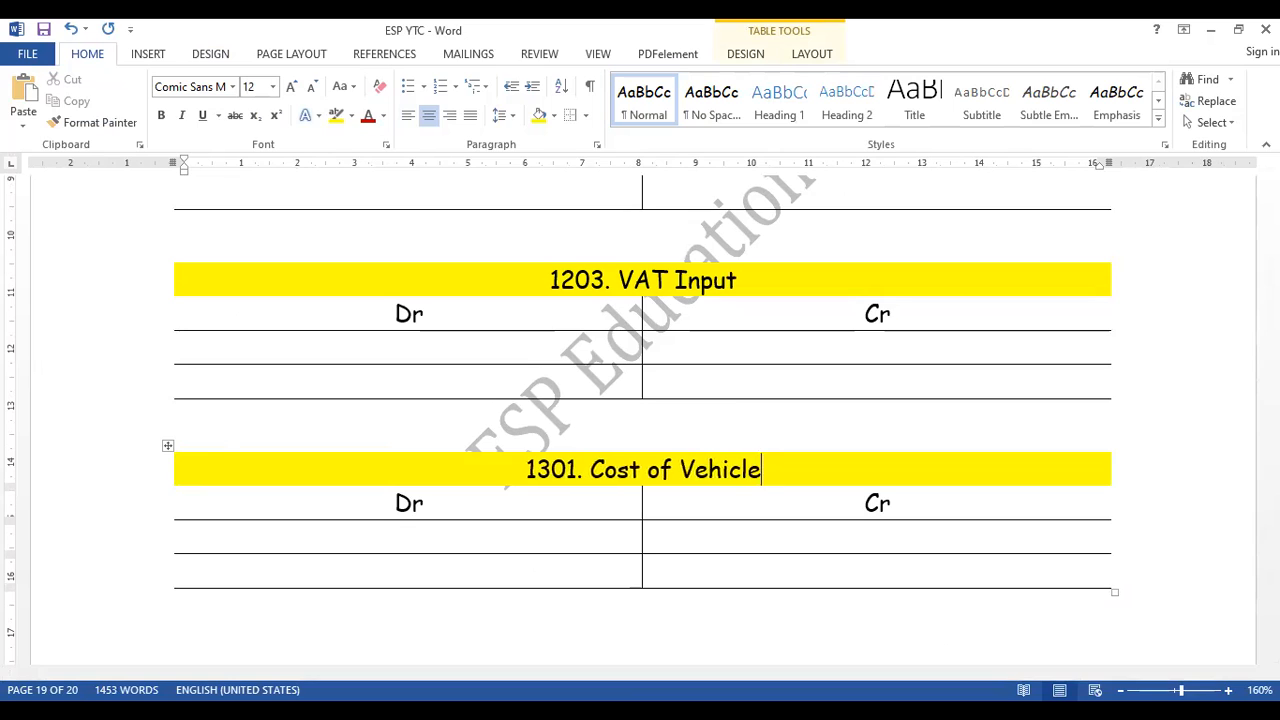
key(ctrl+s)
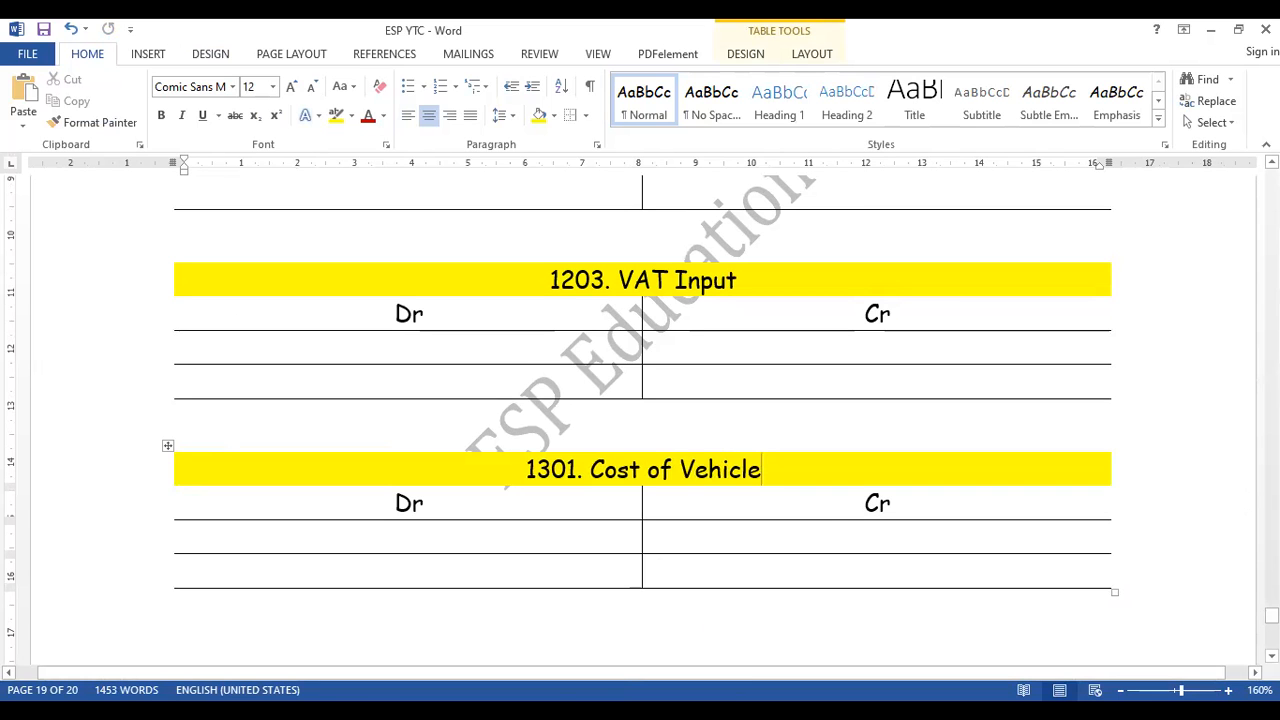
- Look back through the General Journal entries, from Inv.110 up to the Inv.101 transaction that opens the journal section
scroll(508, 561, up, 20)
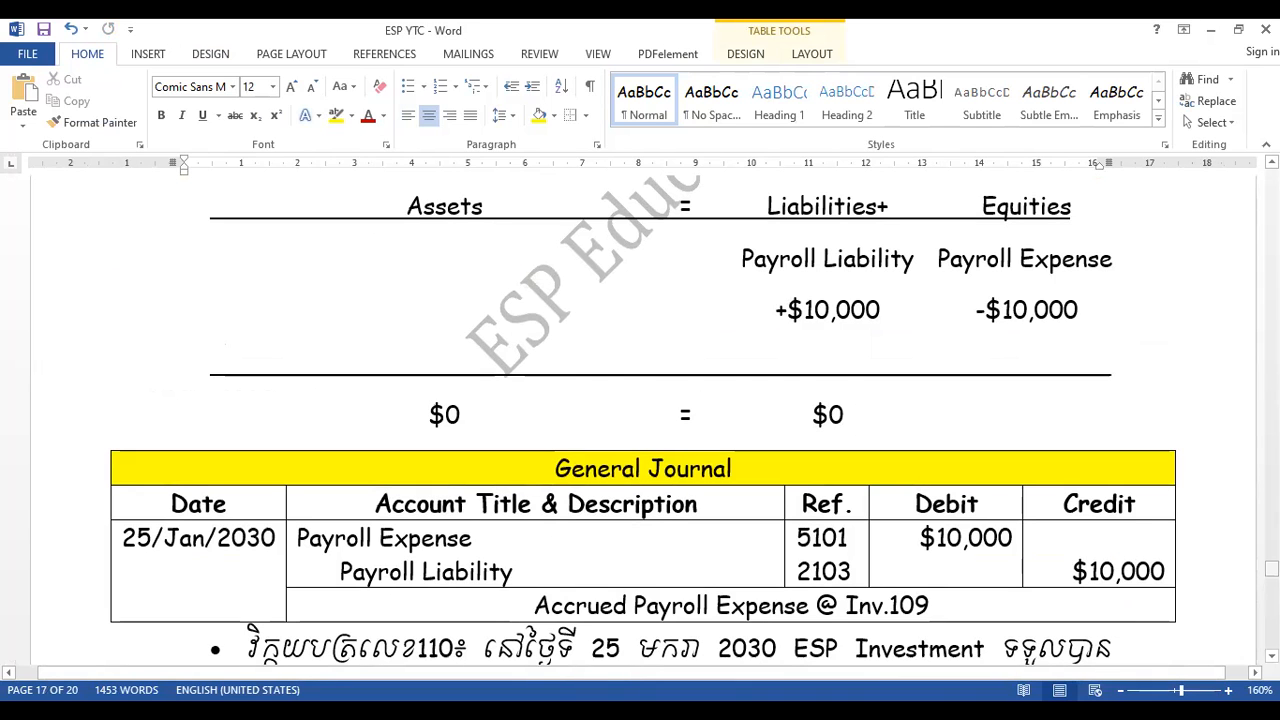
scroll(644, 420, up, 5)
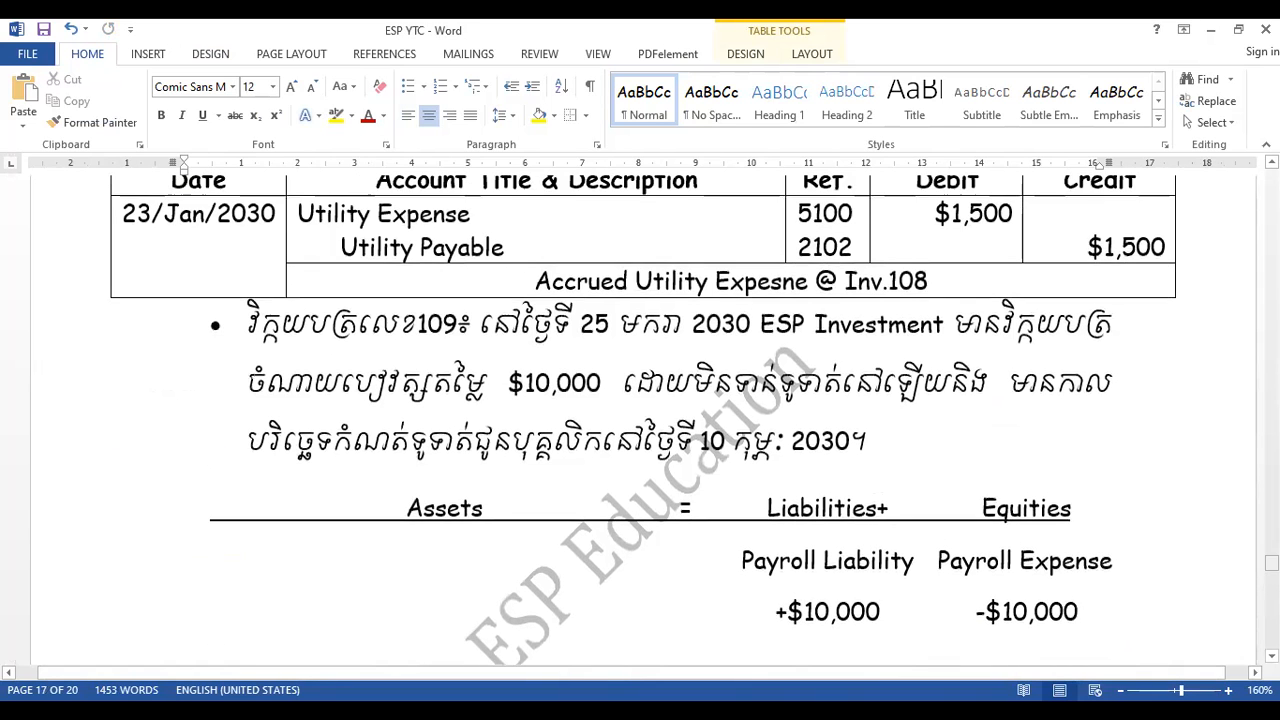
scroll(644, 420, down, 15)
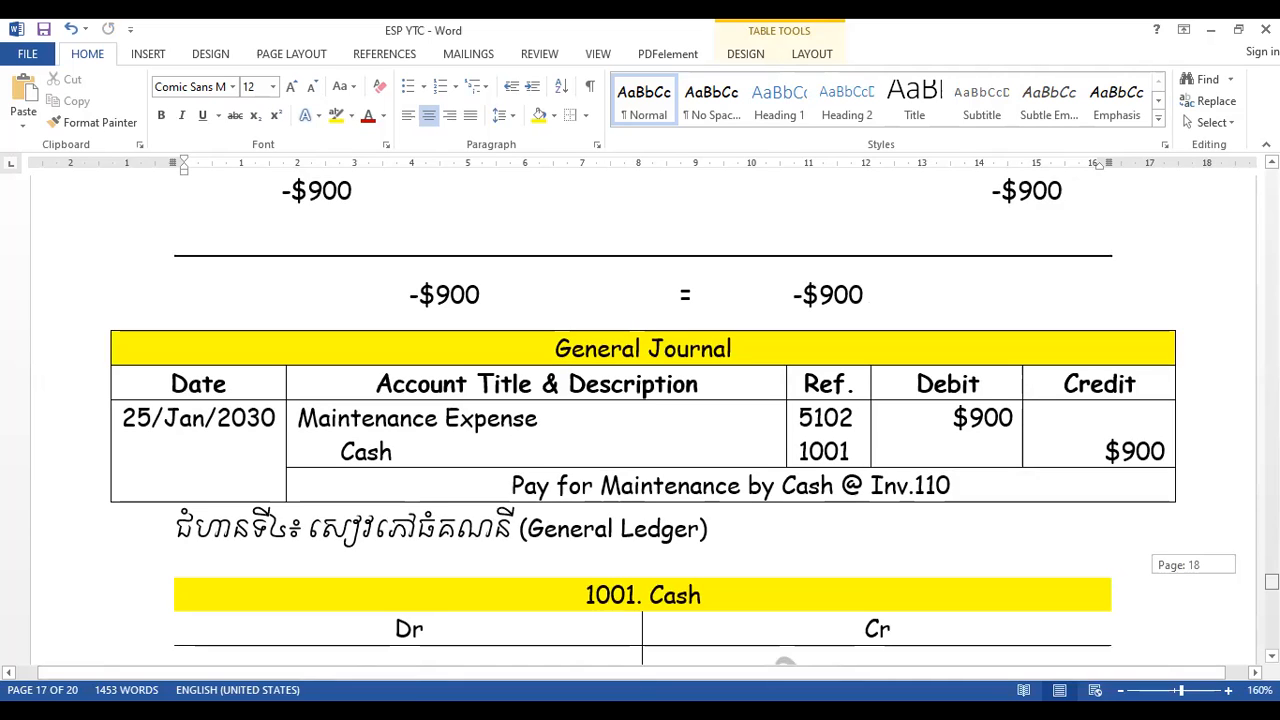
click(885, 418)
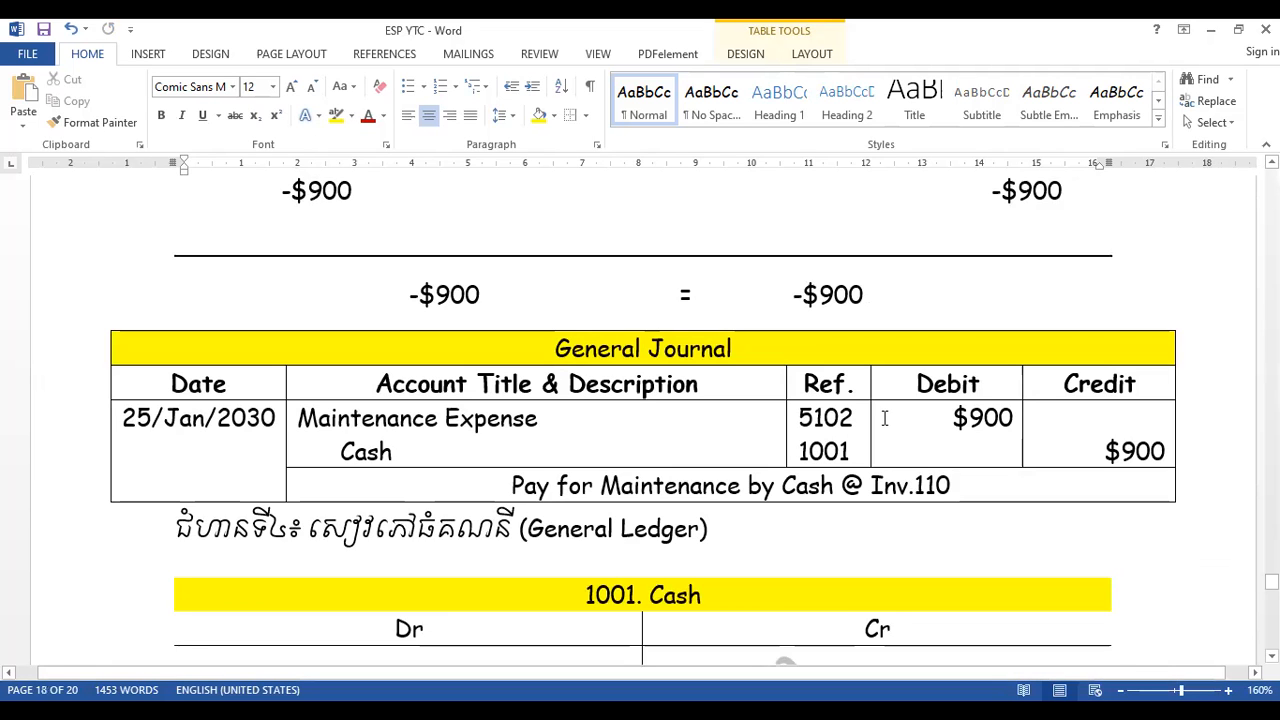
key(Up)
key(Up)
key(Up)
key(Up)
key(Up)
key(Up)
key(Up)
key(Up)
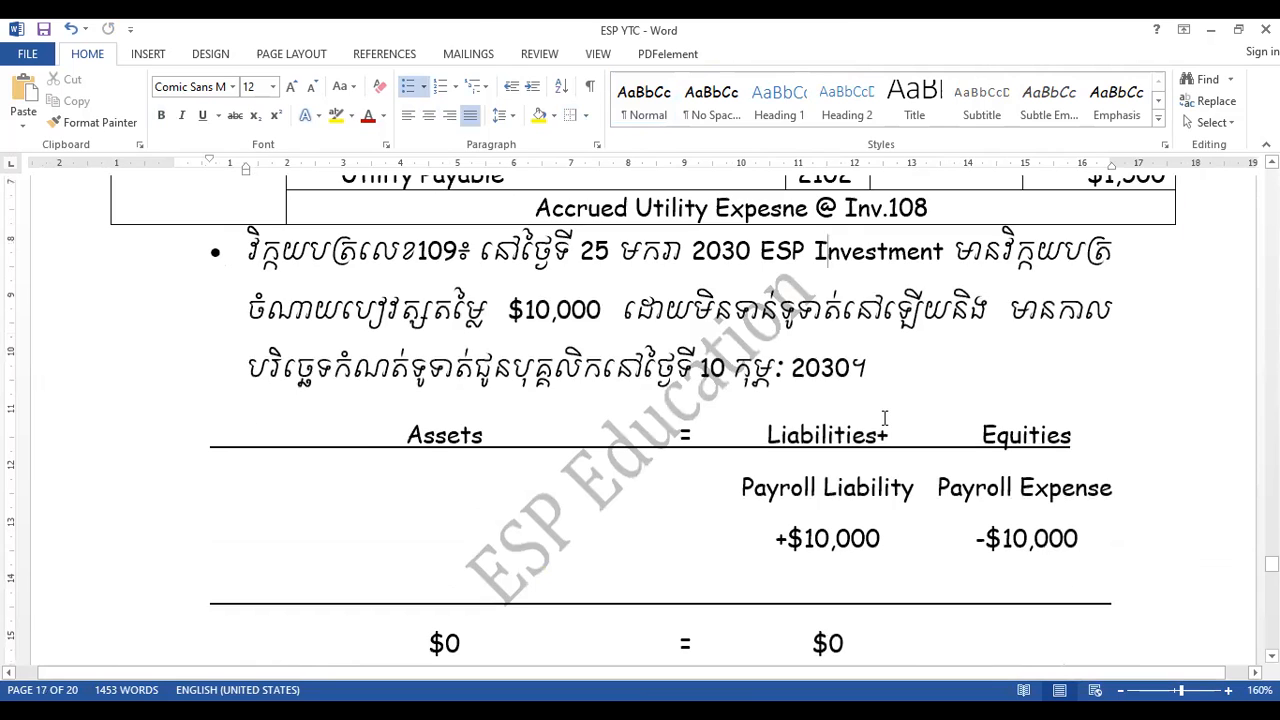
key(Up)
key(Up)
key(Up)
key(Up)
key(Up)
key(Up)
key(Up)
key(Up)
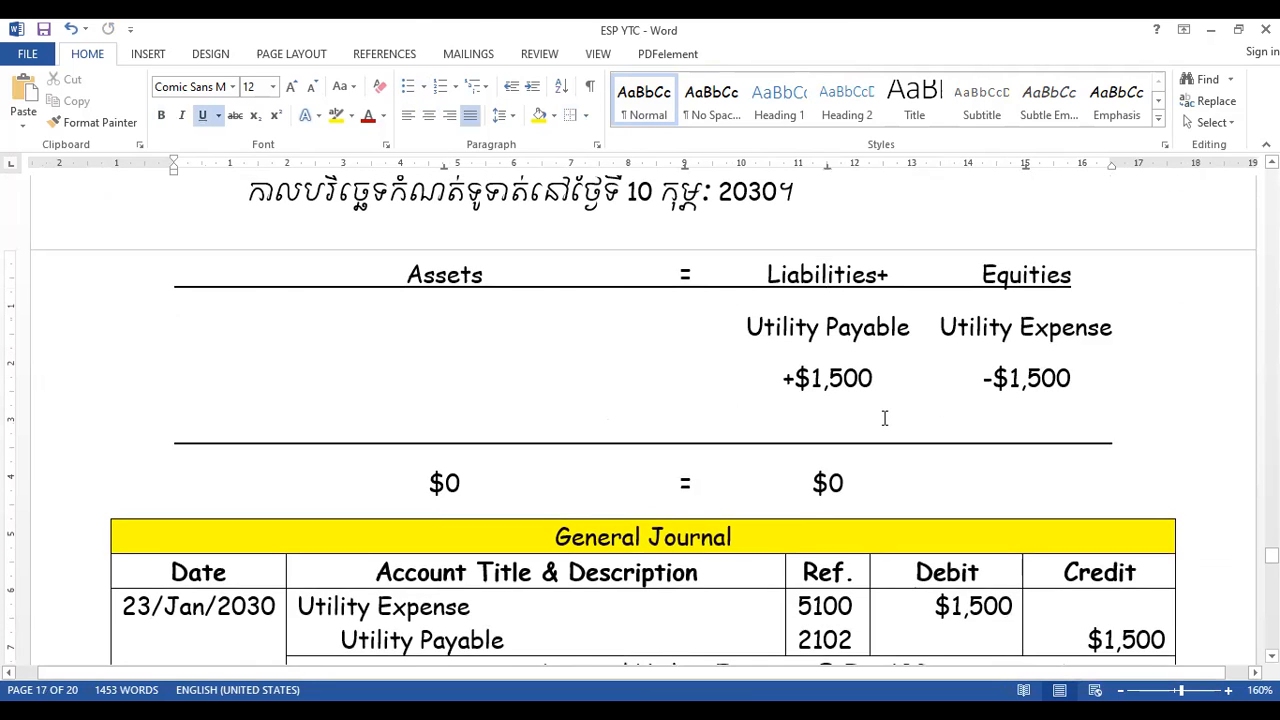
key(Up)
key(Up)
key(Up)
key(Up)
key(Up)
key(Up)
key(Up)
key(Up)
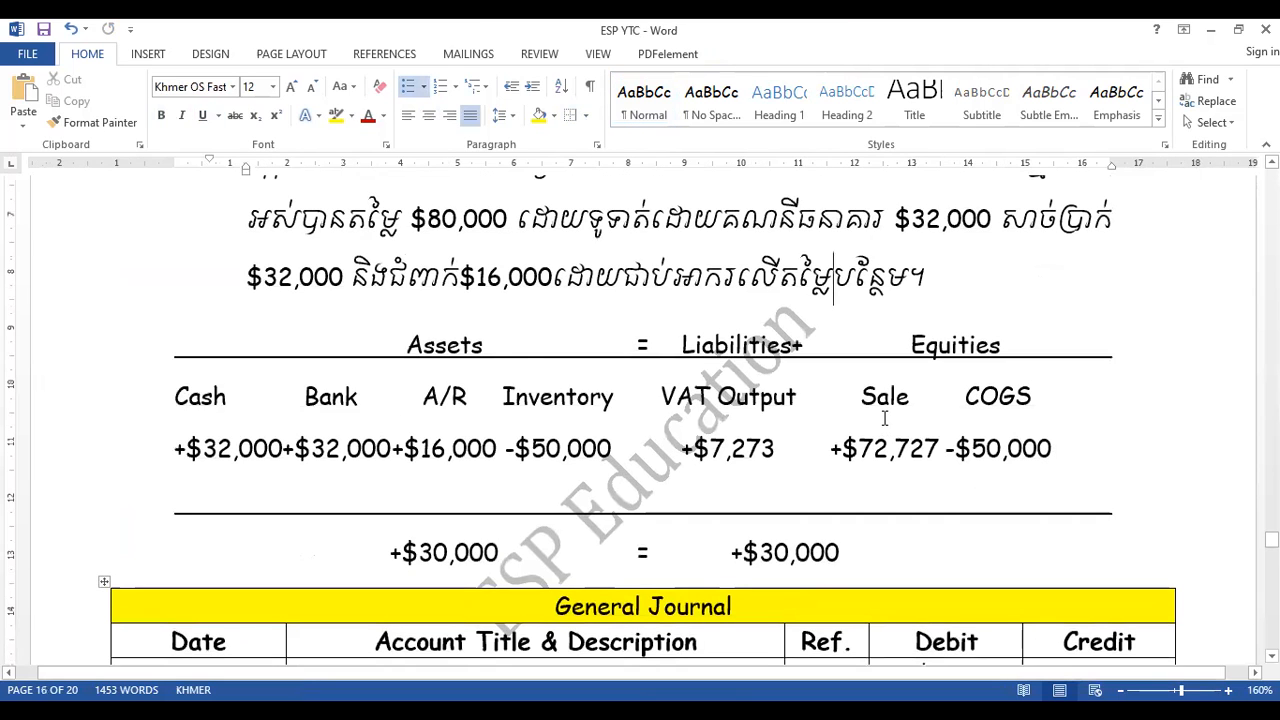
key(Down)
key(Down)
key(Down)
key(Down)
key(Down)
key(Down)
key(Down)
key(Down)
key(Down)
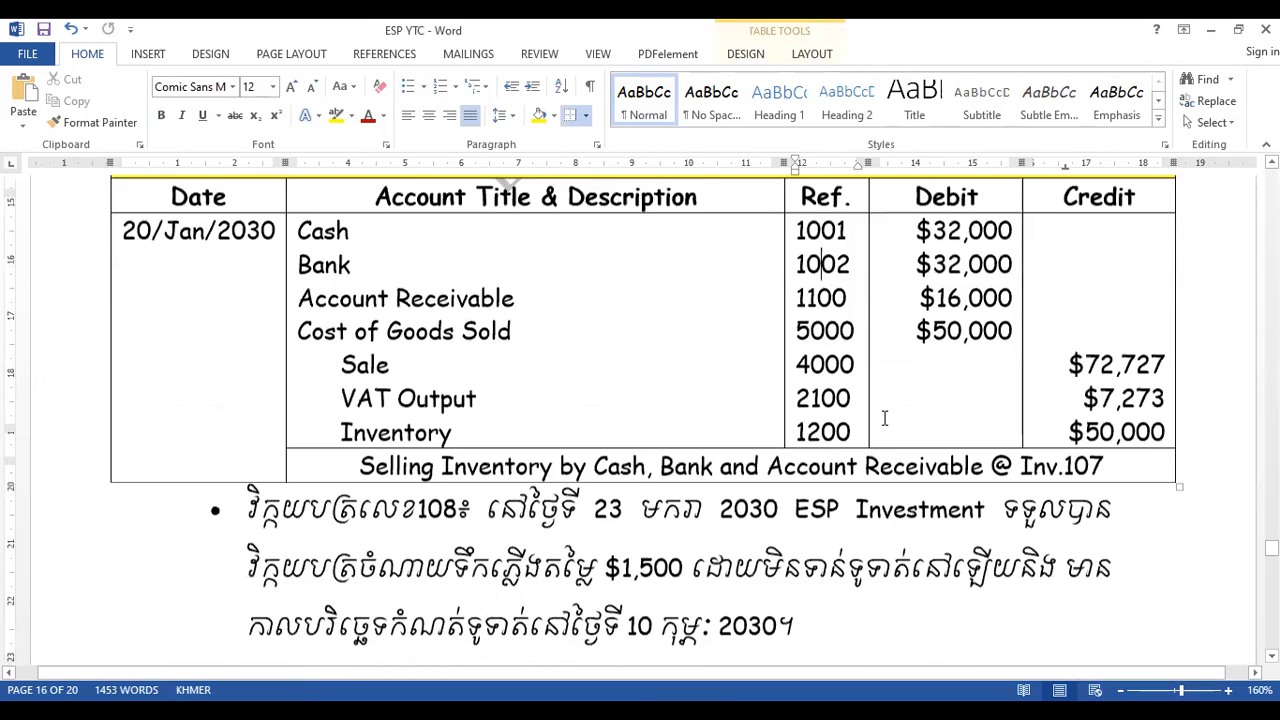
scroll(884, 418, down, 1)
key(Up)
key(Up)
key(Up)
key(Up)
key(Up)
key(Up)
key(Up)
key(Up)
key(Up)
key(Up)
key(Up)
key(Up)
key(Up)
key(Up)
key(Up)
key(Up)
key(Up)
key(Up)
key(Up)
key(Up)
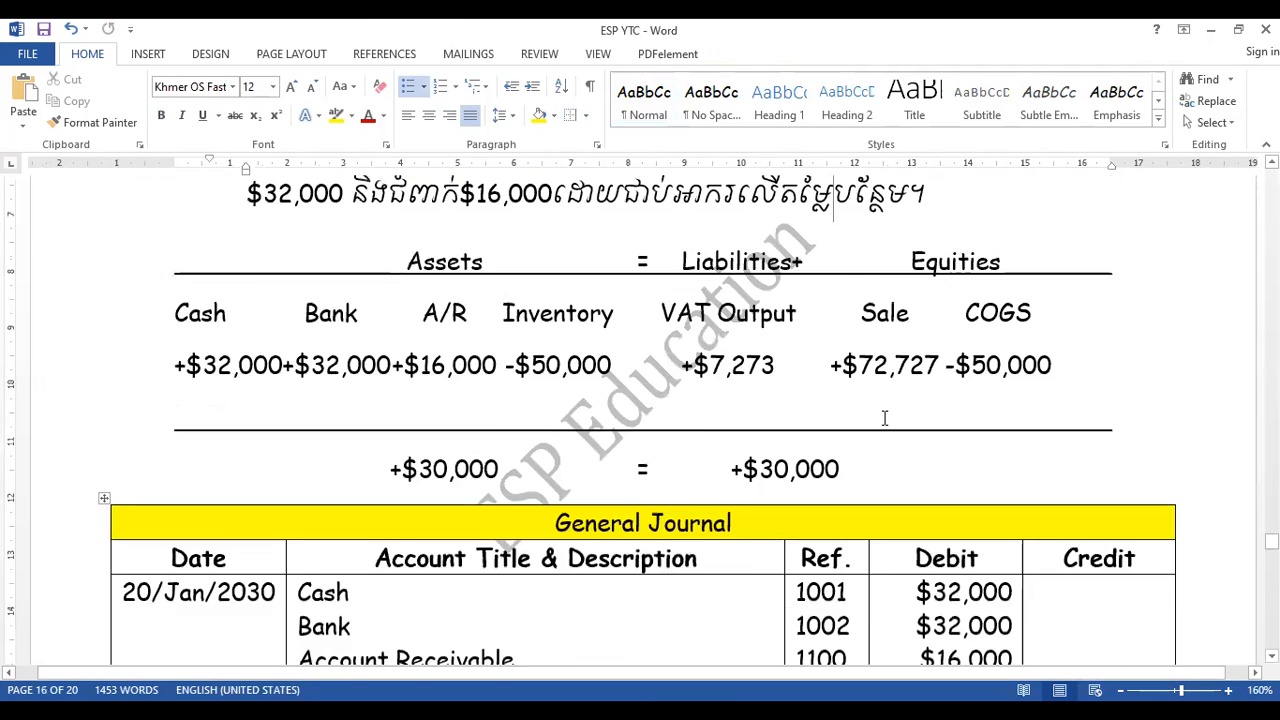
key(Up)
key(Up)
key(Up)
key(Up)
key(Up)
key(Up)
key(Up)
key(Up)
key(Up)
key(Up)
key(Up)
key(Up)
key(Up)
key(Up)
key(Up)
key(Up)
key(Up)
key(Up)
key(Up)
key(Up)
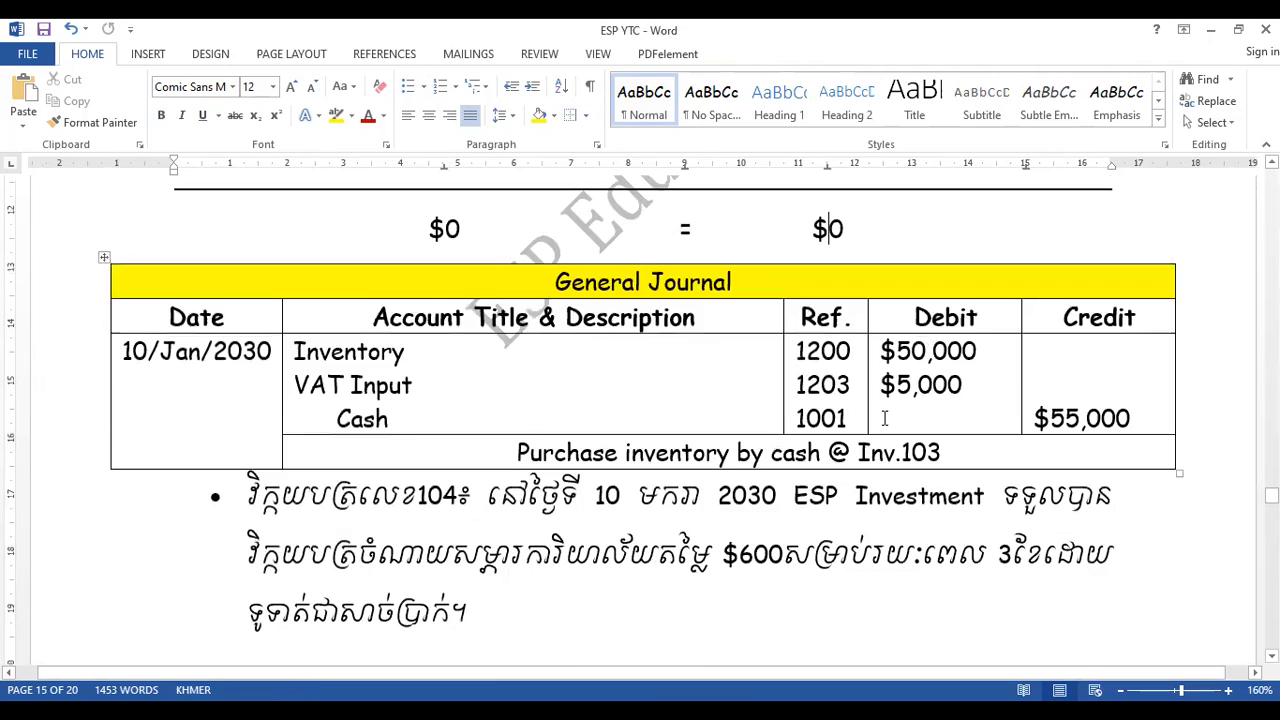
key(Up)
key(Up)
key(Up)
key(Up)
key(Up)
key(Up)
key(Up)
key(Up)
key(Up)
key(Up)
key(Up)
key(Up)
key(Up)
key(Up)
key(Up)
key(Up)
key(Up)
key(Up)
key(Up)
key(Up)
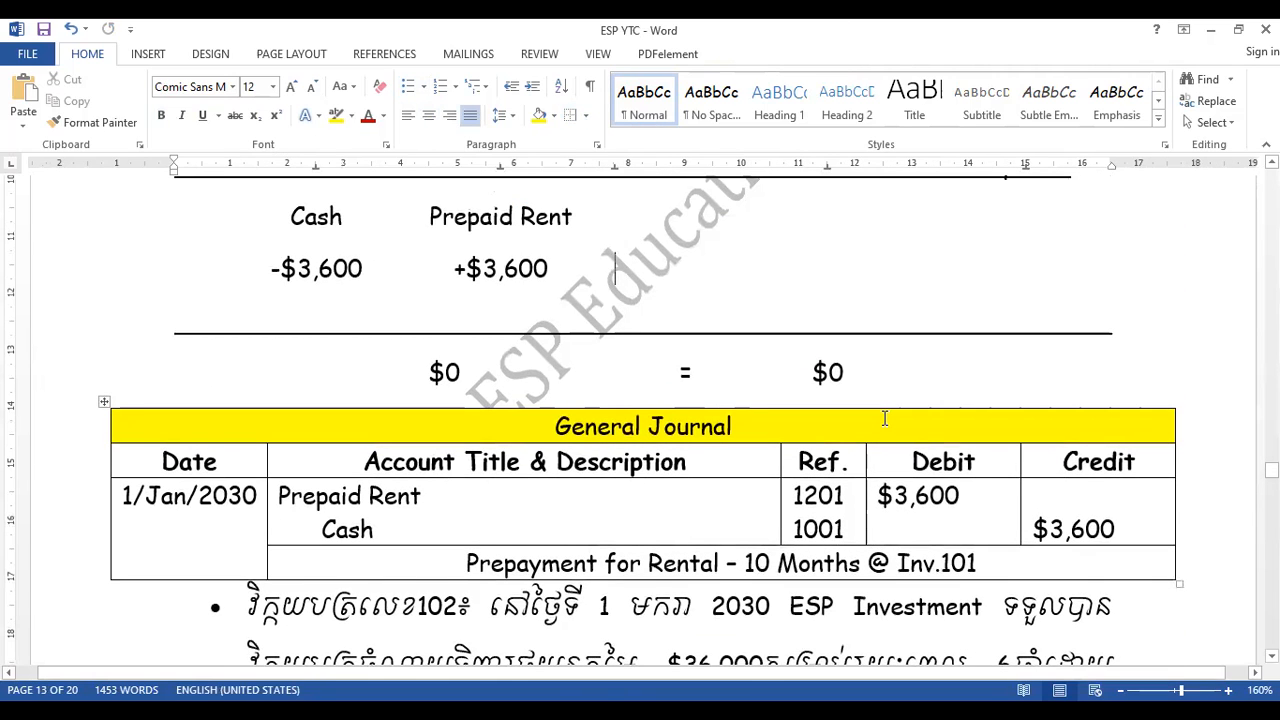
key(Up)
key(Up)
key(Up)
key(Up)
key(Up)
key(Up)
key(Up)
key(Up)
key(Up)
key(Up)
key(Up)
key(Up)
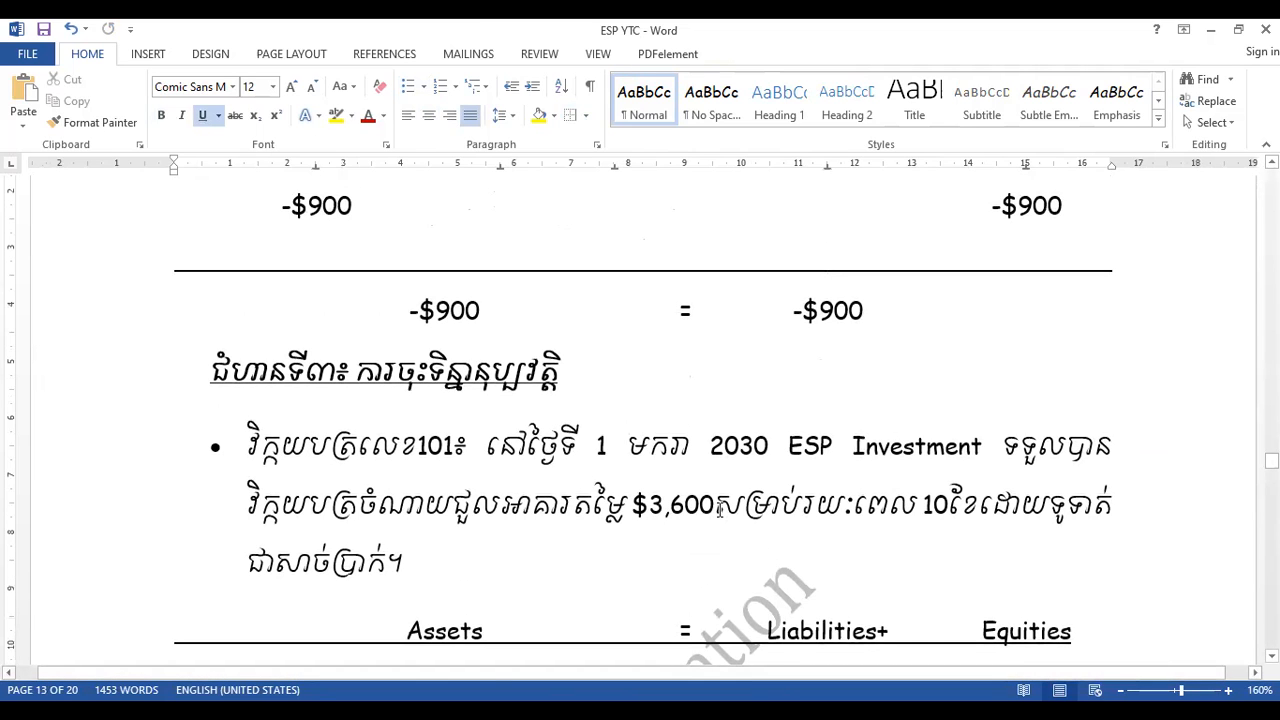
- Review the transactions and General Journal entries for Inv.101 through Inv.104, checking their account references, debits and credits
scroll(719, 510, down, 5)
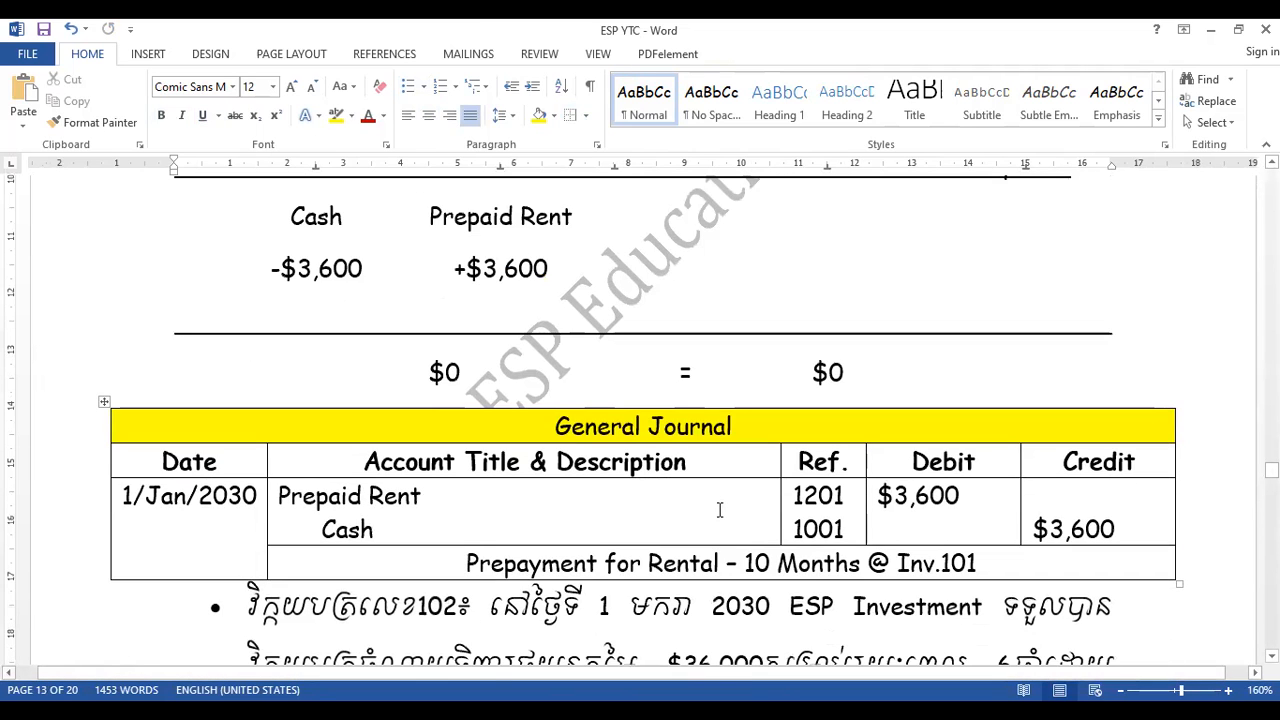
key(Page_Down)
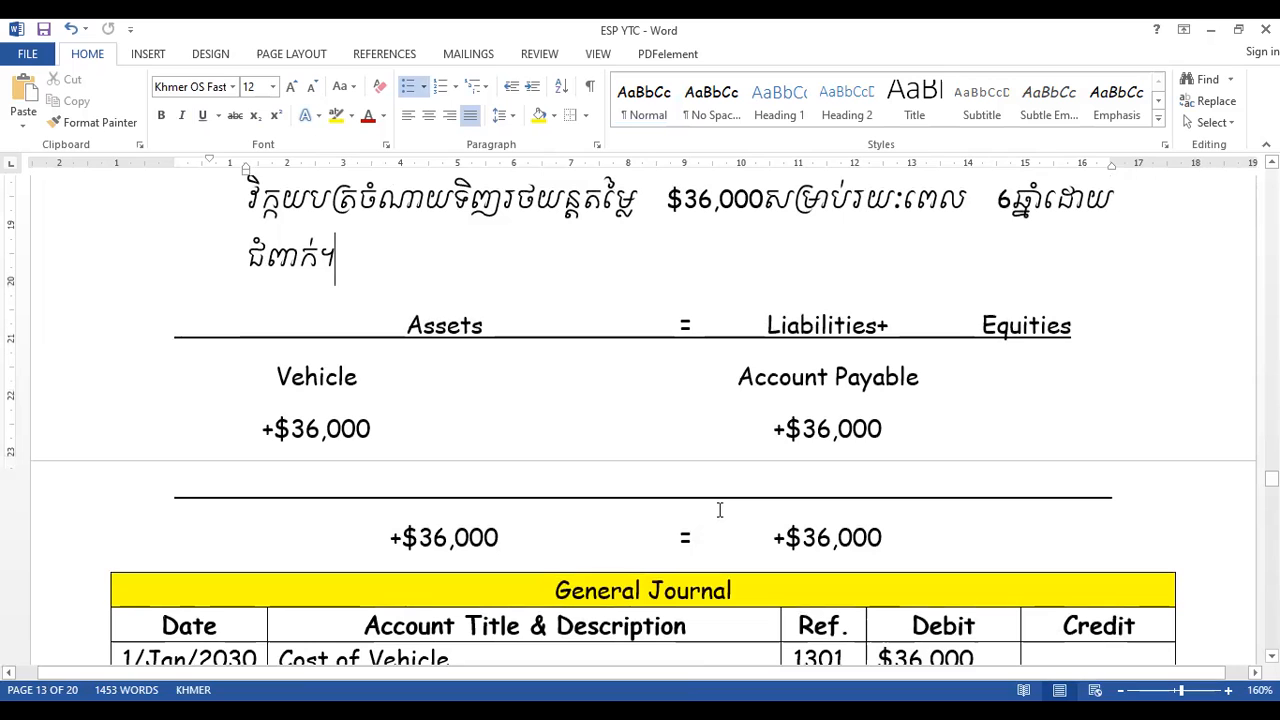
key(Page_Down)
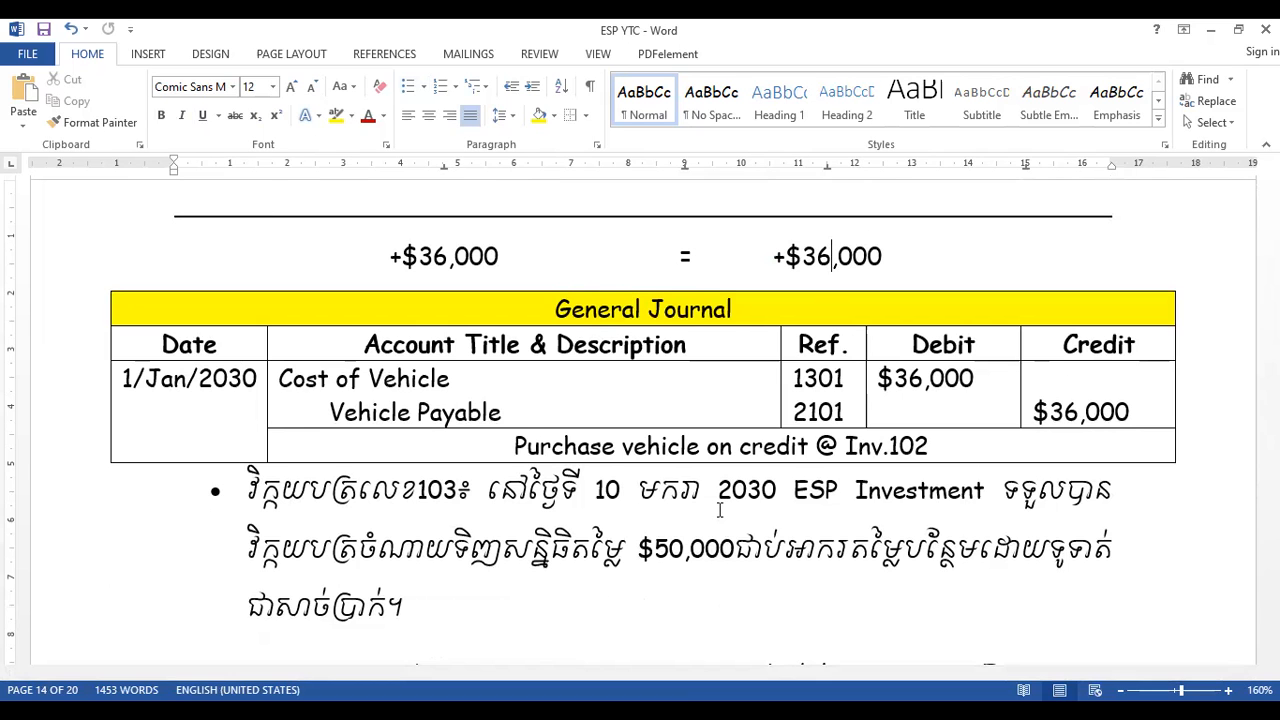
key(Page_Down)
key(Page_Down)
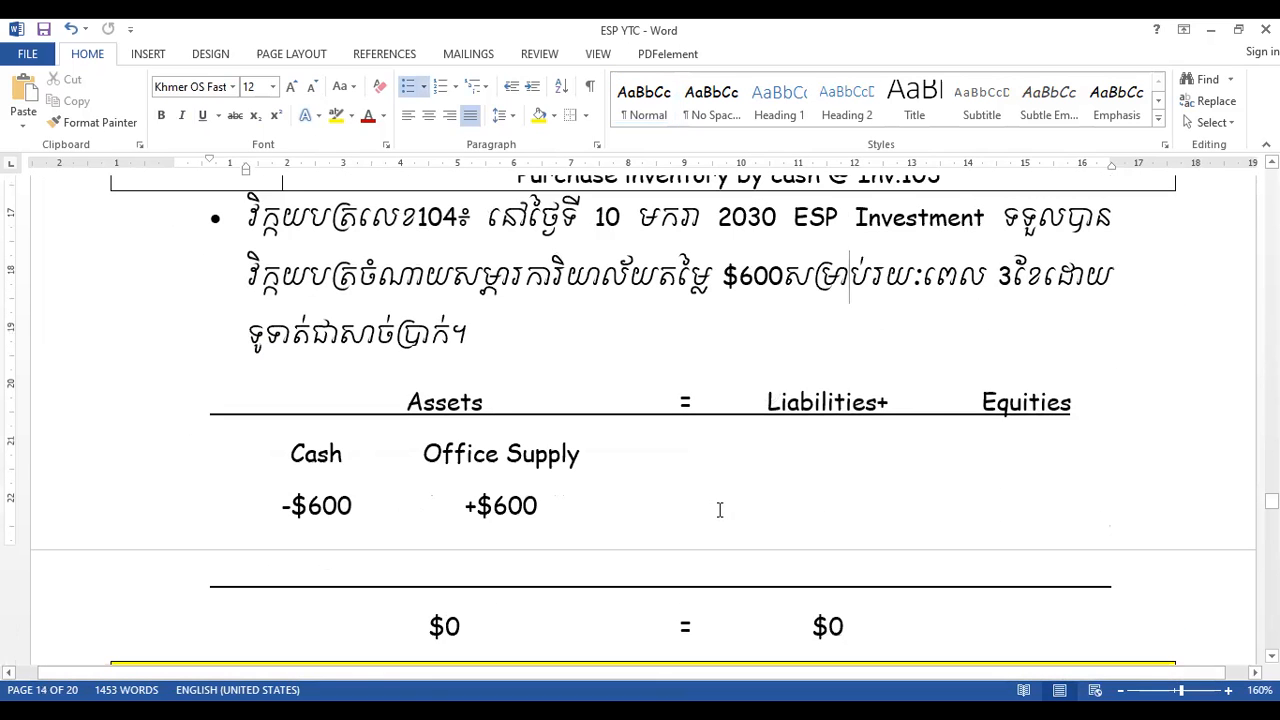
key(Page_Up)
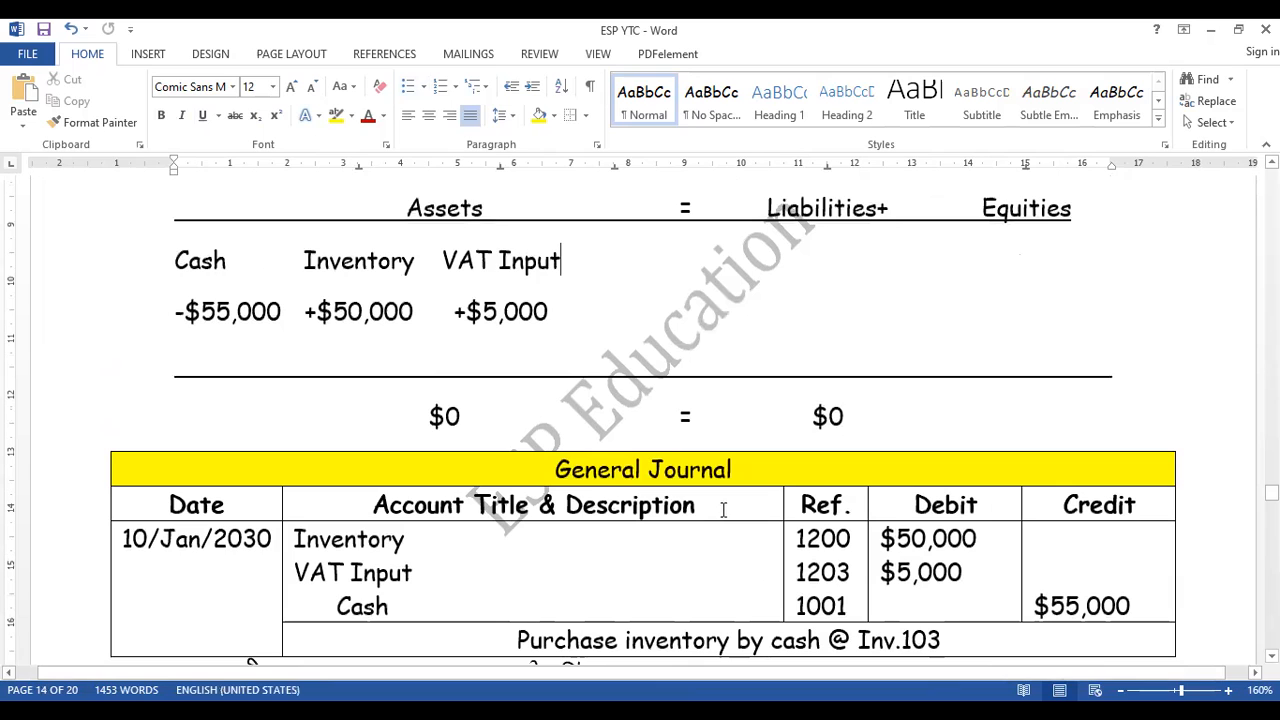
key(Page_Down)
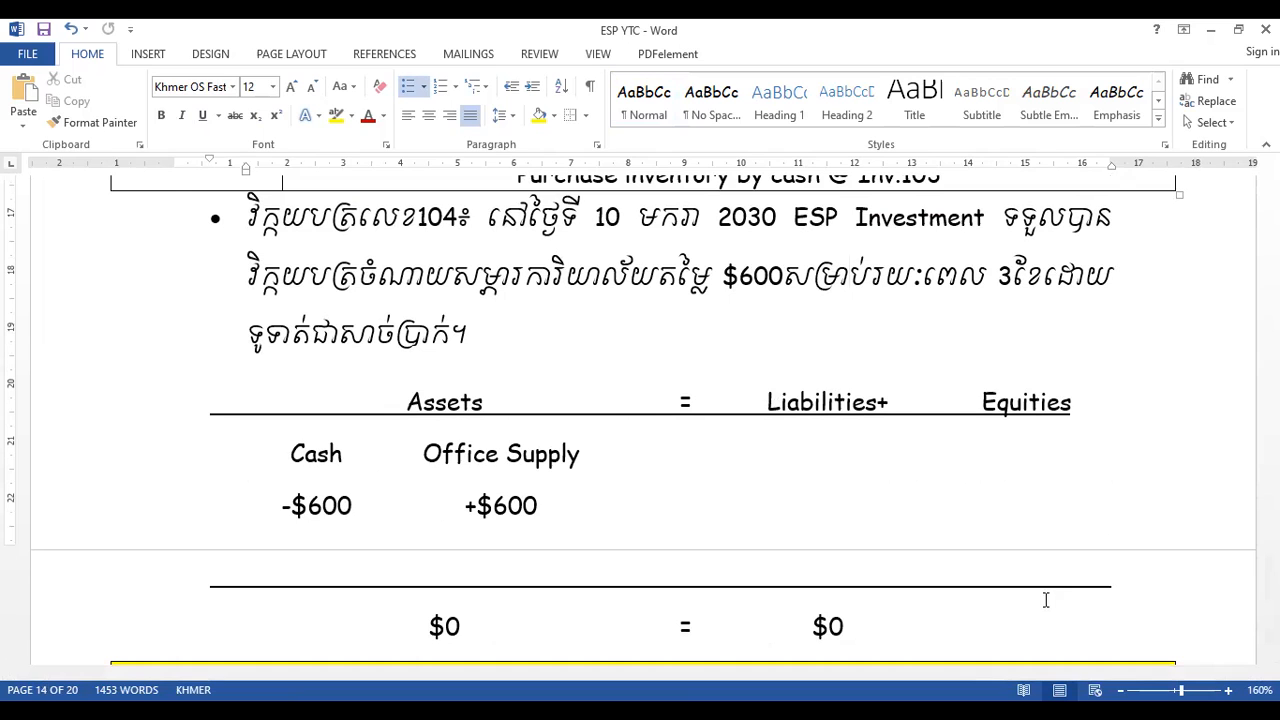
key(Page_Down)
scroll(1045, 600, down, 1)
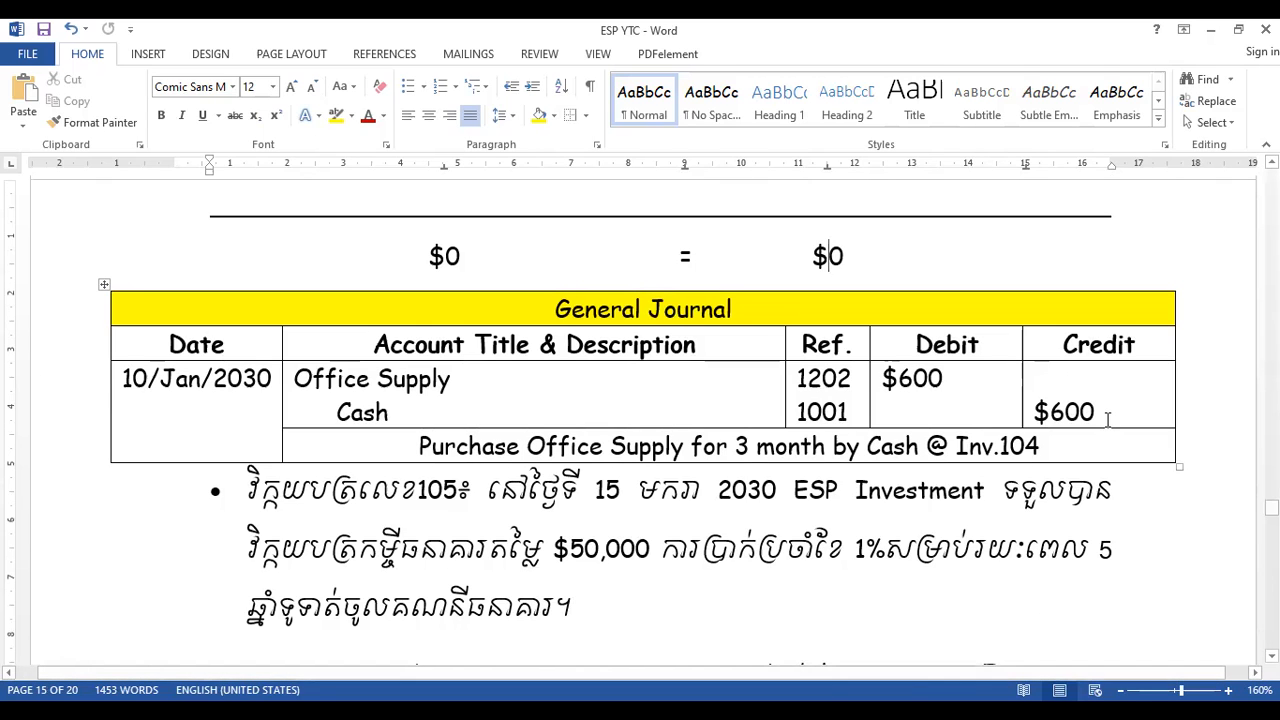
- Review the transactions and General Journal entries from Inv.105 through Inv.109, continuing down to the Inv.110 transaction
key(Page_Down)
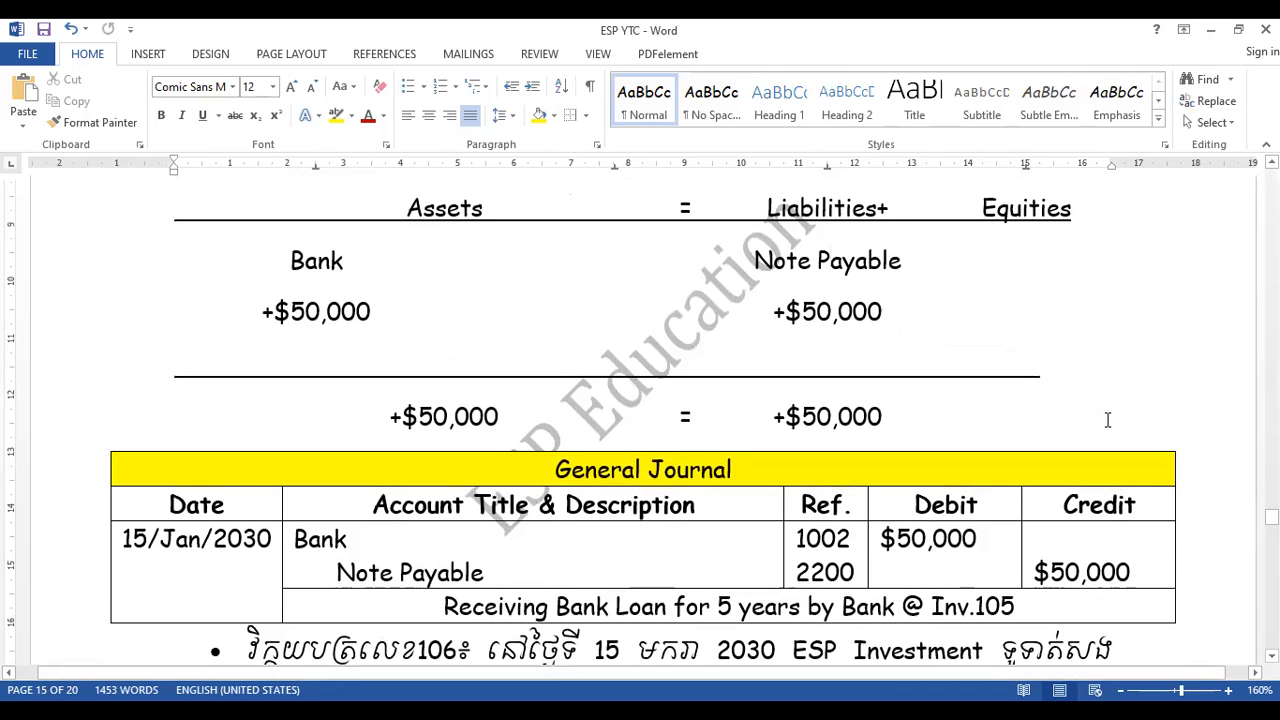
key(Page_Down)
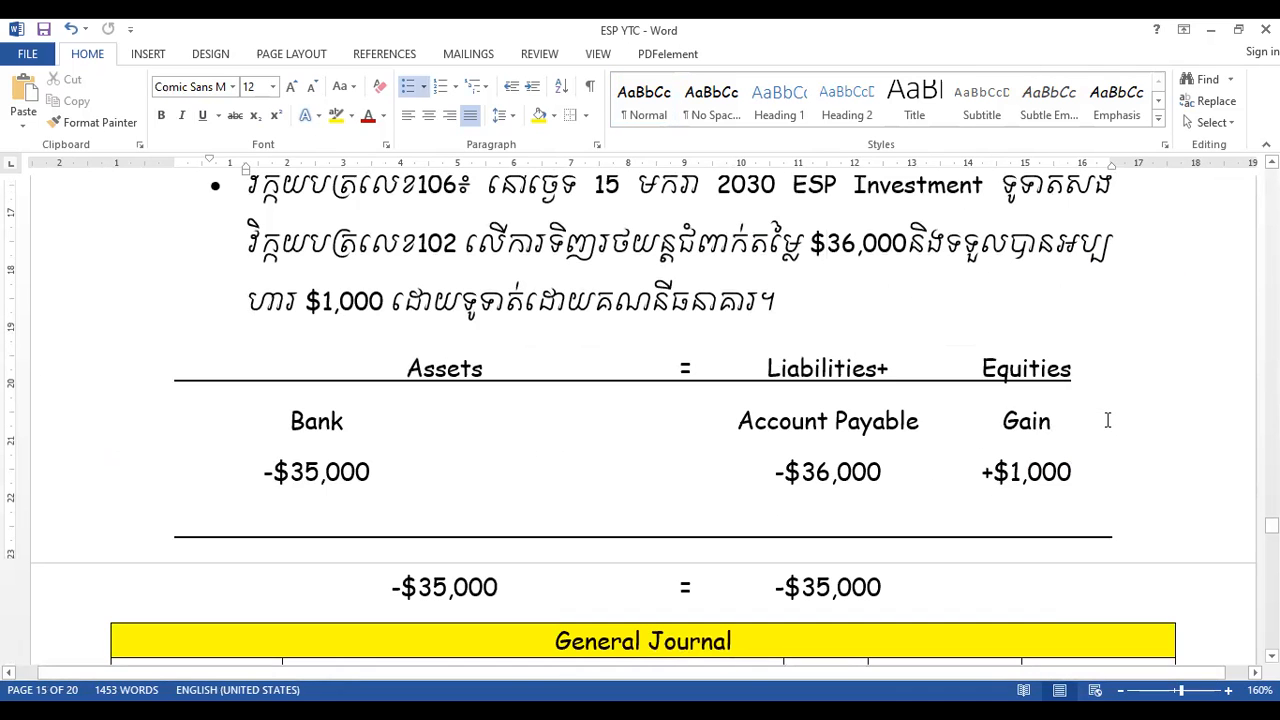
key(Page_Down)
key(Page_Down)
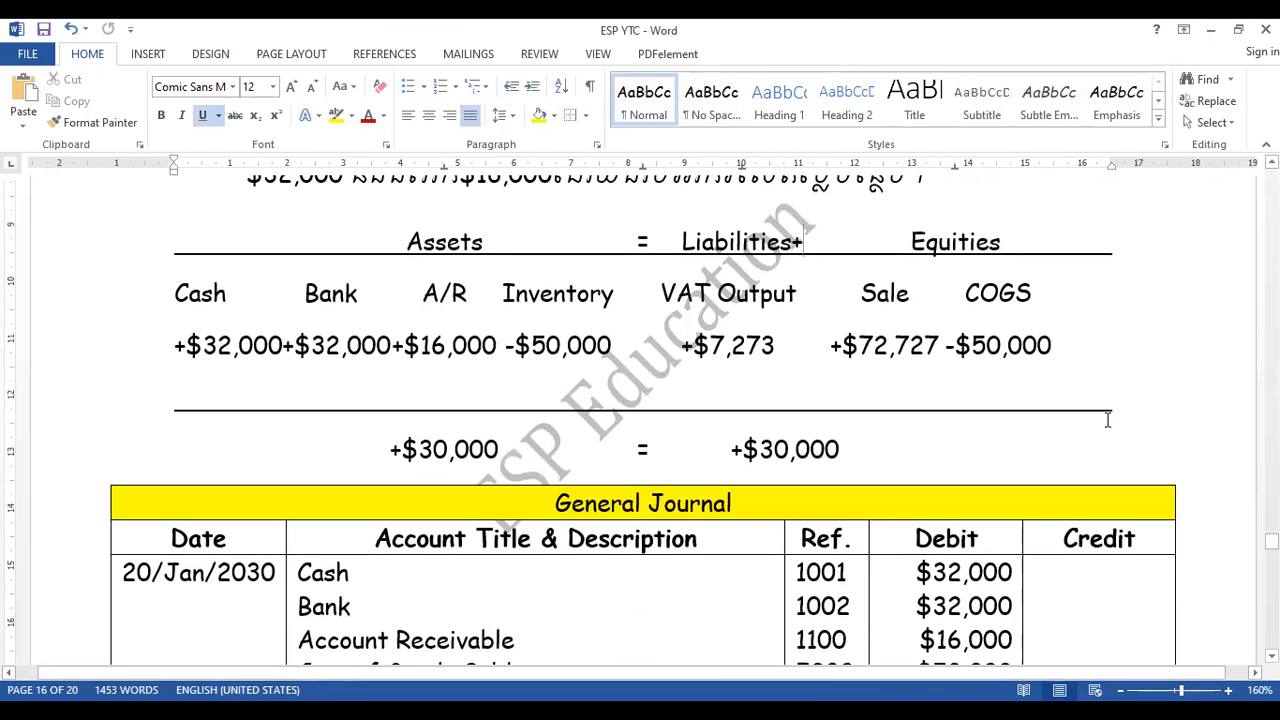
key(Page_Up)
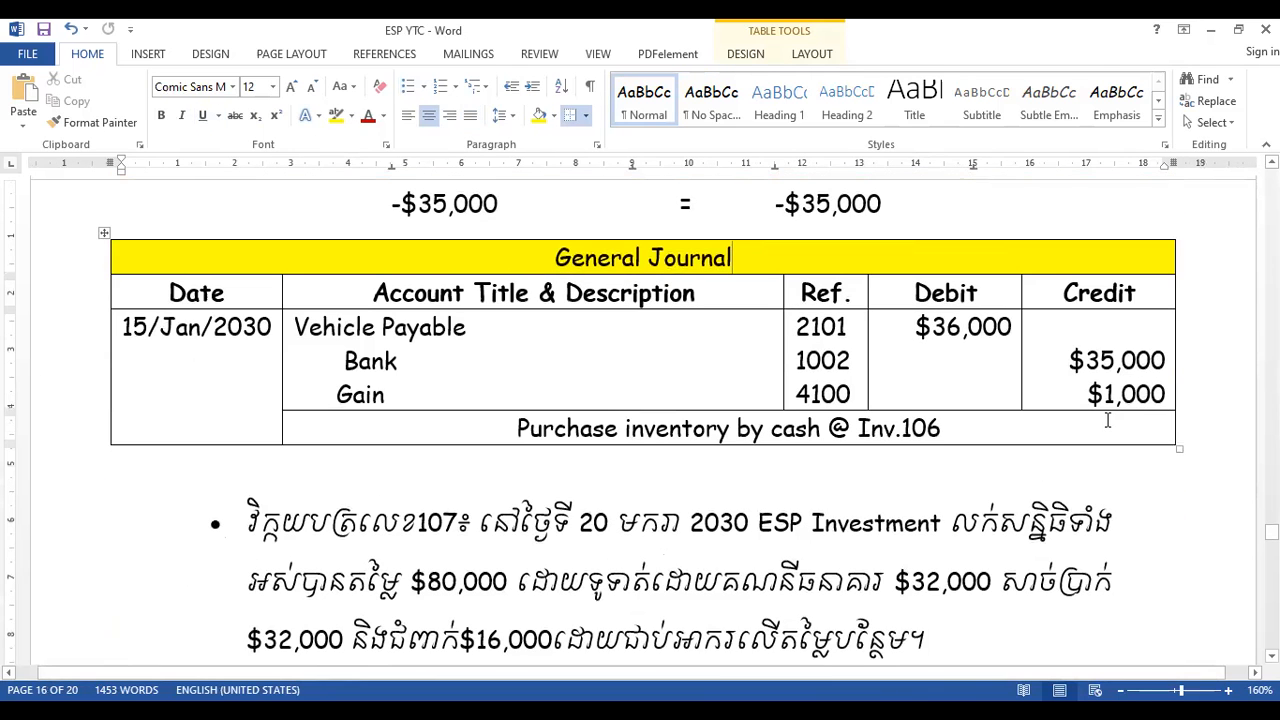
key(Page_Down)
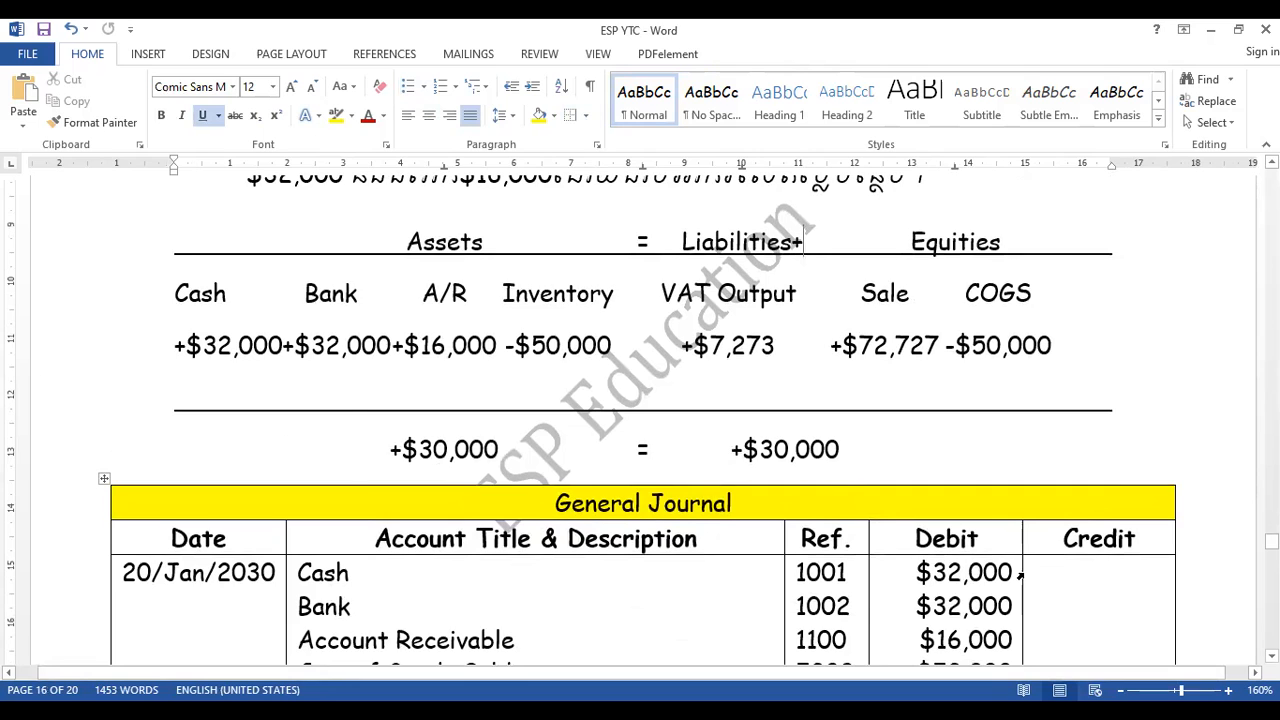
key(Page_Down)
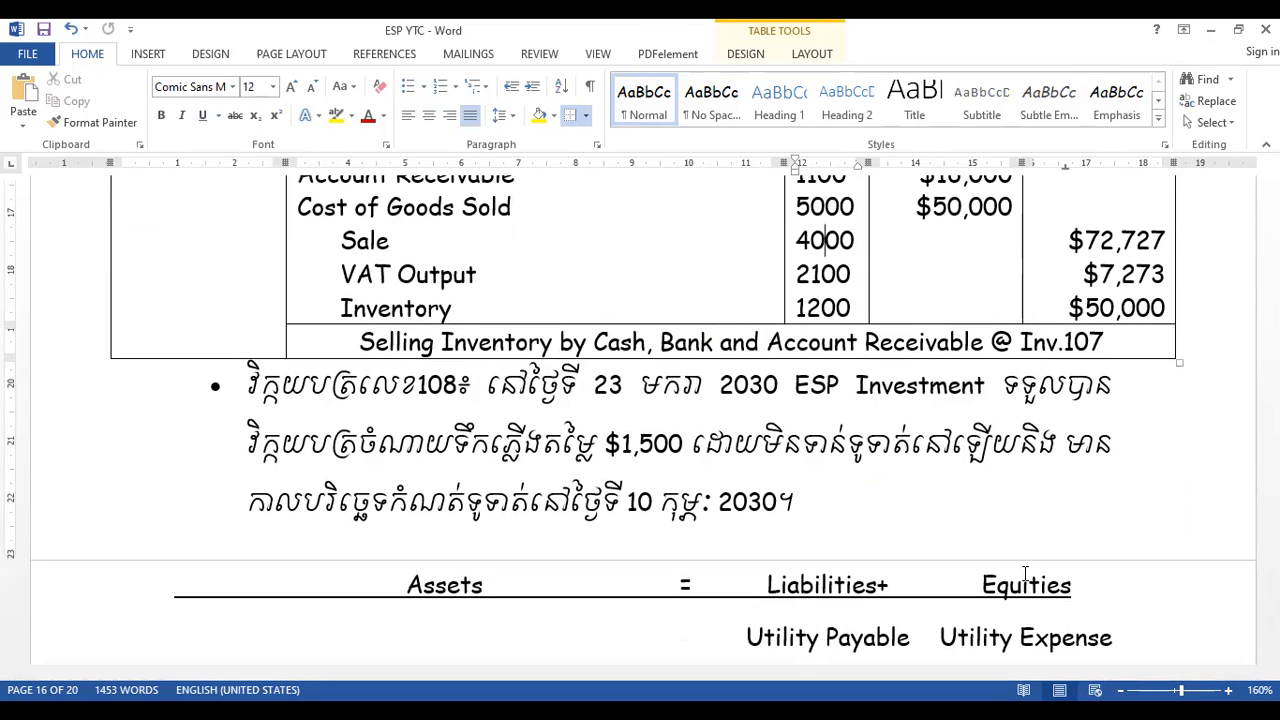
key(Page_Down)
key(Page_Down)
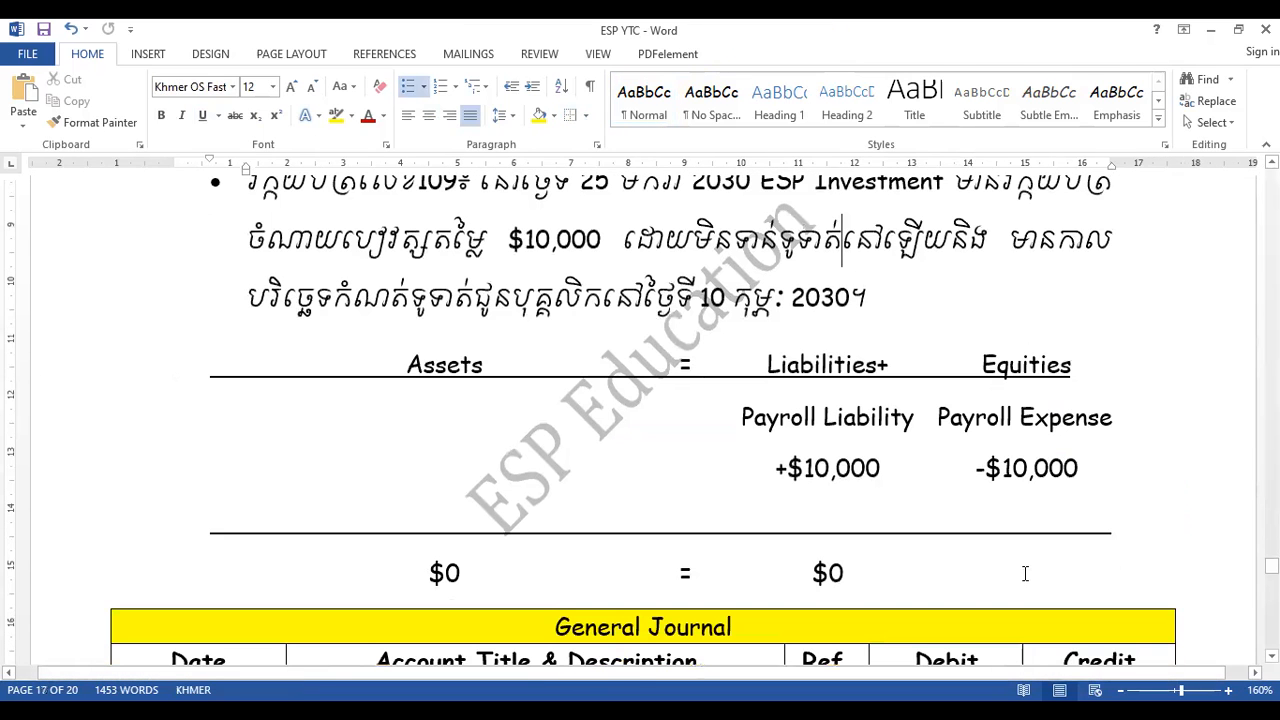
key(Page_Down)
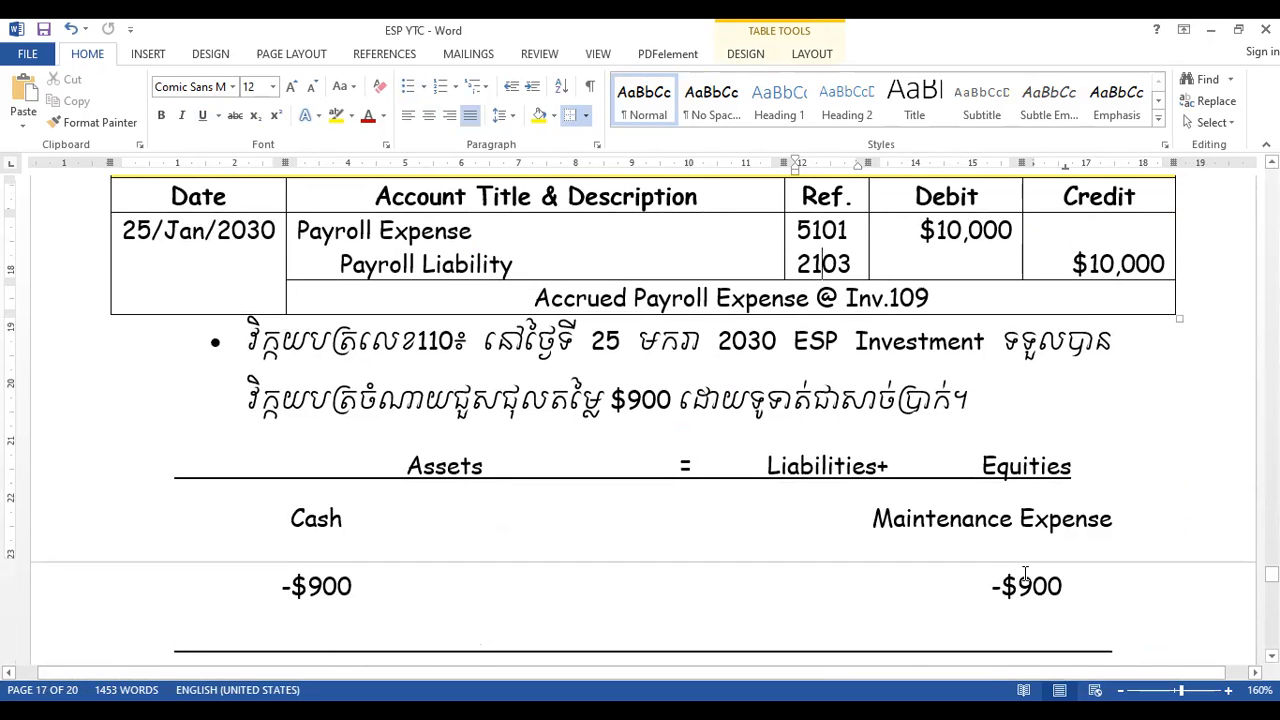
- Review the Inv.110 journal entry and the empty 1001. Cash ledger, and look back through the invoices in the Invoice document
key(Page_Down)
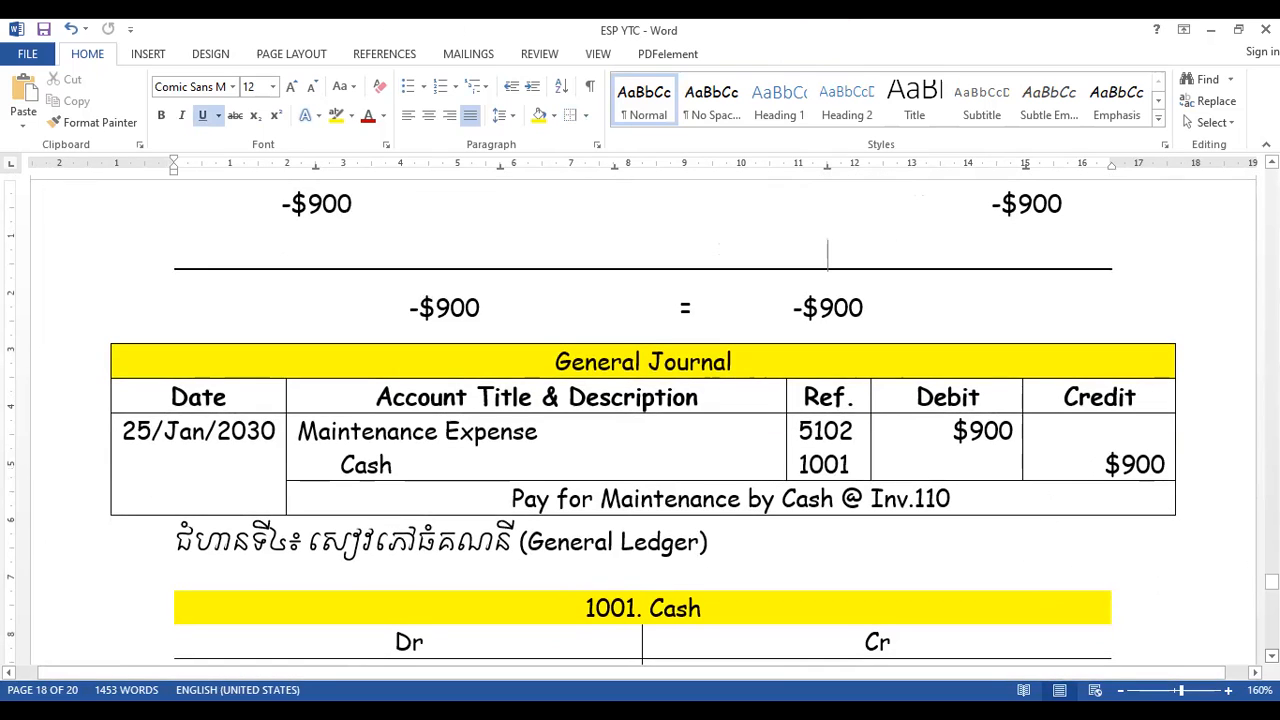
scroll(828, 262, down, 2)
scroll(828, 195, down, 2)
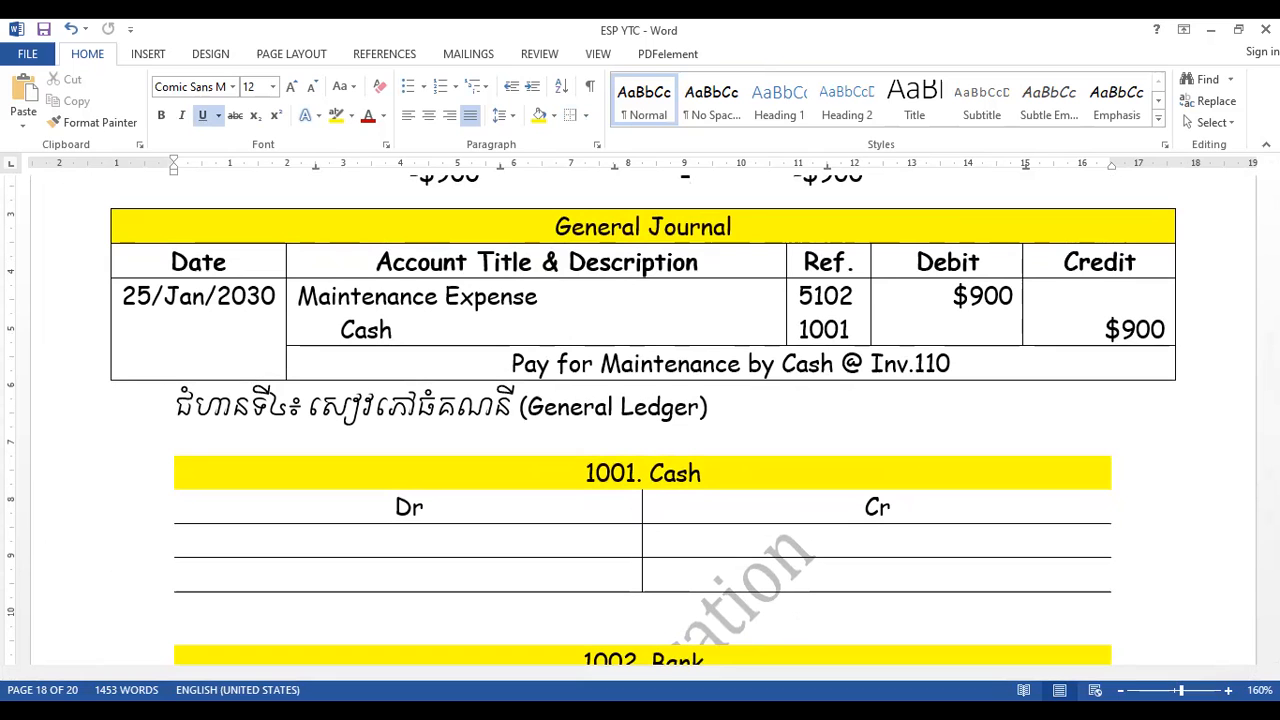
key(alt+Tab)
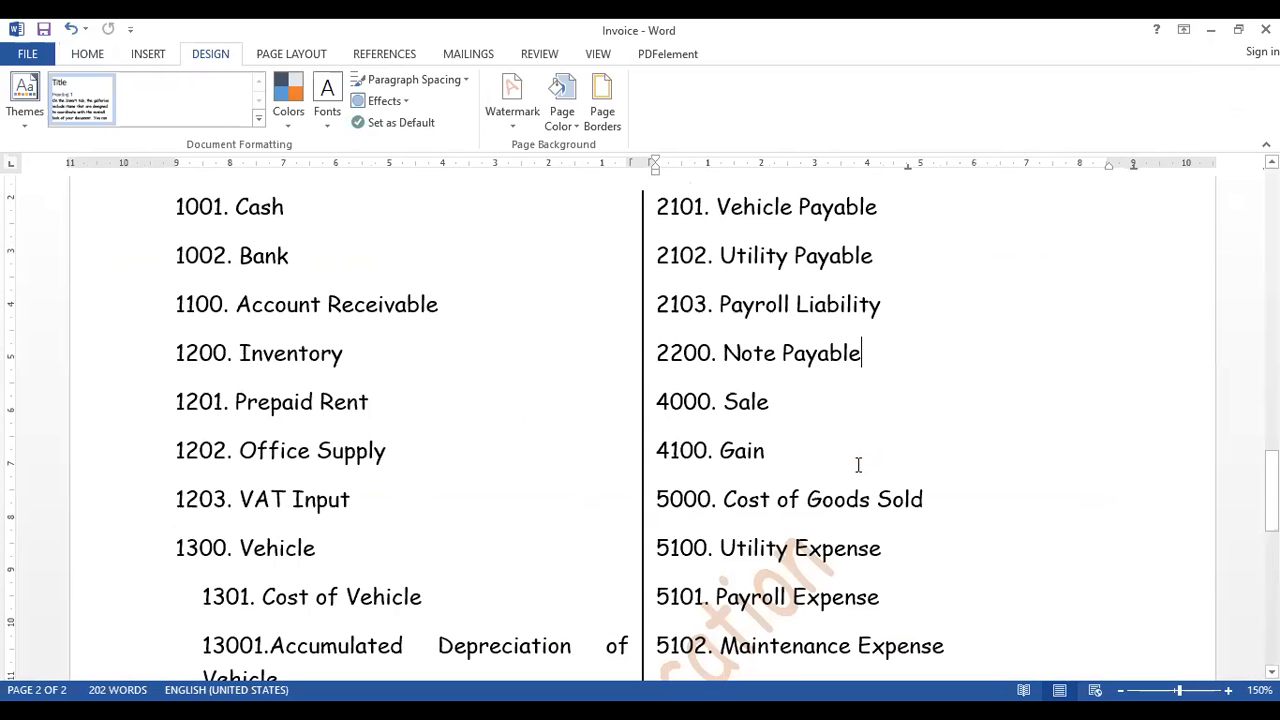
key(Page_Up)
key(Page_Up)
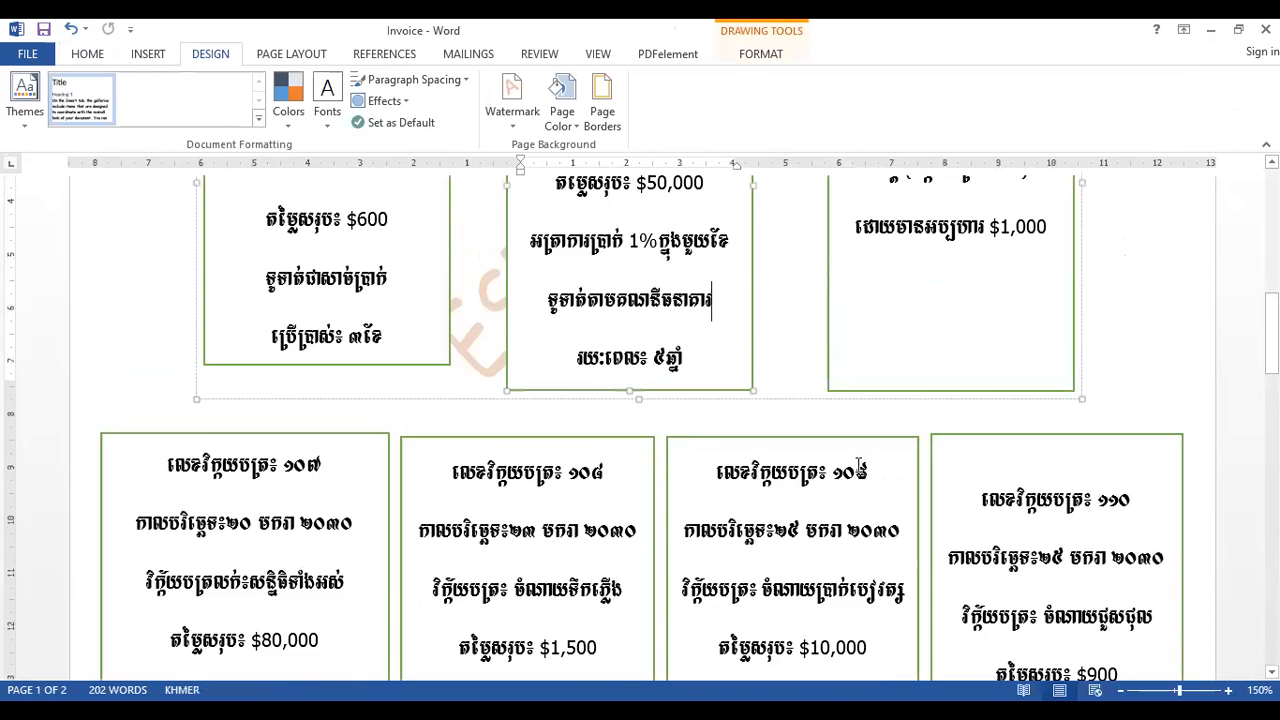
key(Page_Up)
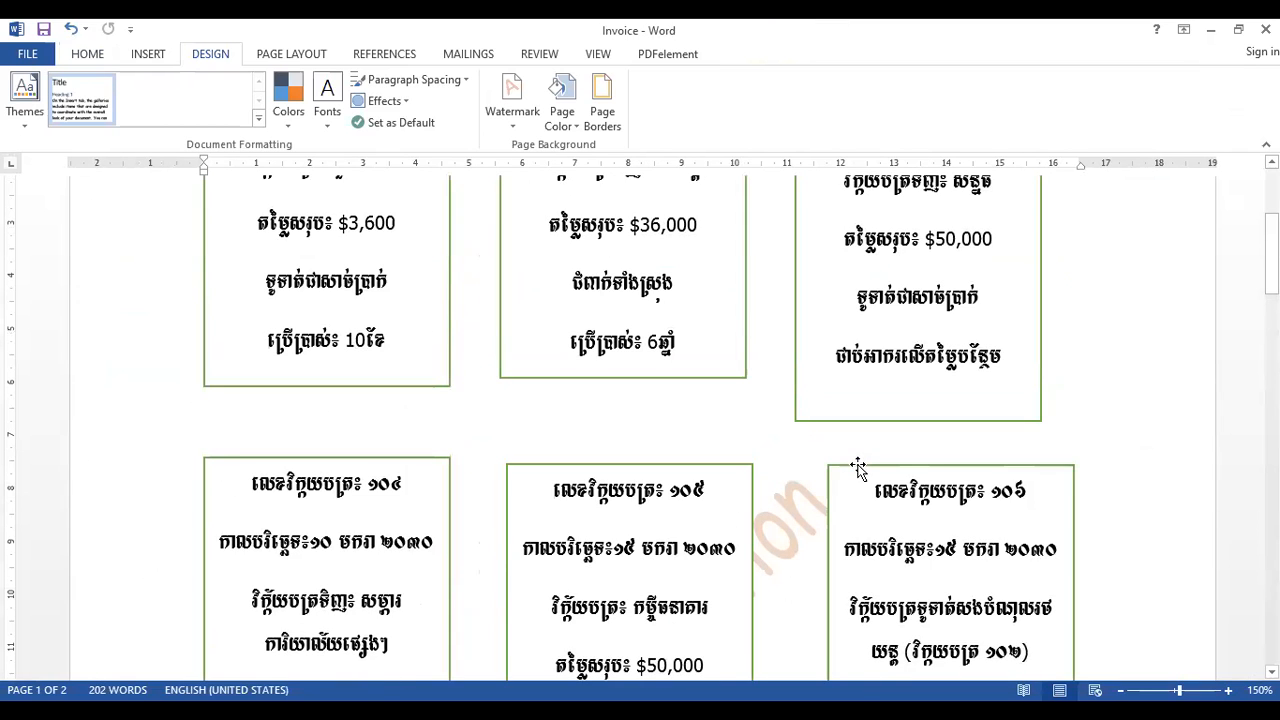
scroll(858, 468, up, 3)
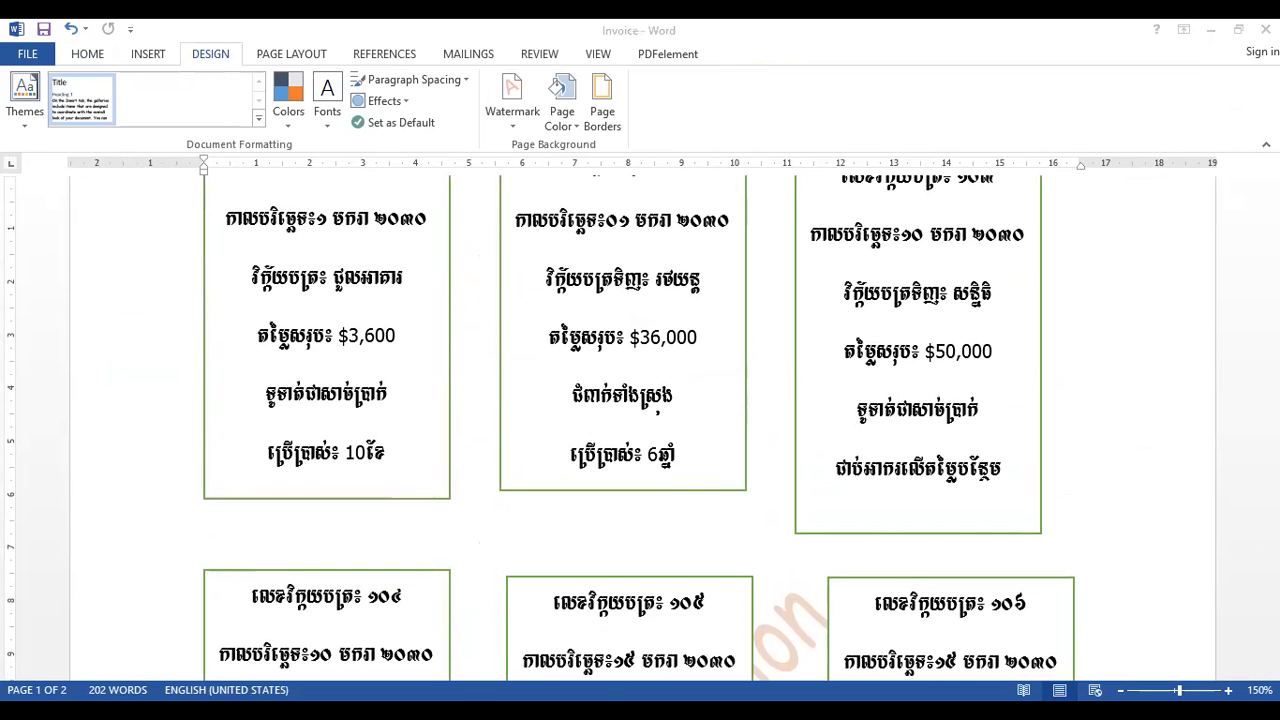
- Switch back to ESP YTC and correct the company's cash amount in the page 1 problem statement to $50,000
key(alt+Tab)
drag(1271, 583, 1271, 189)
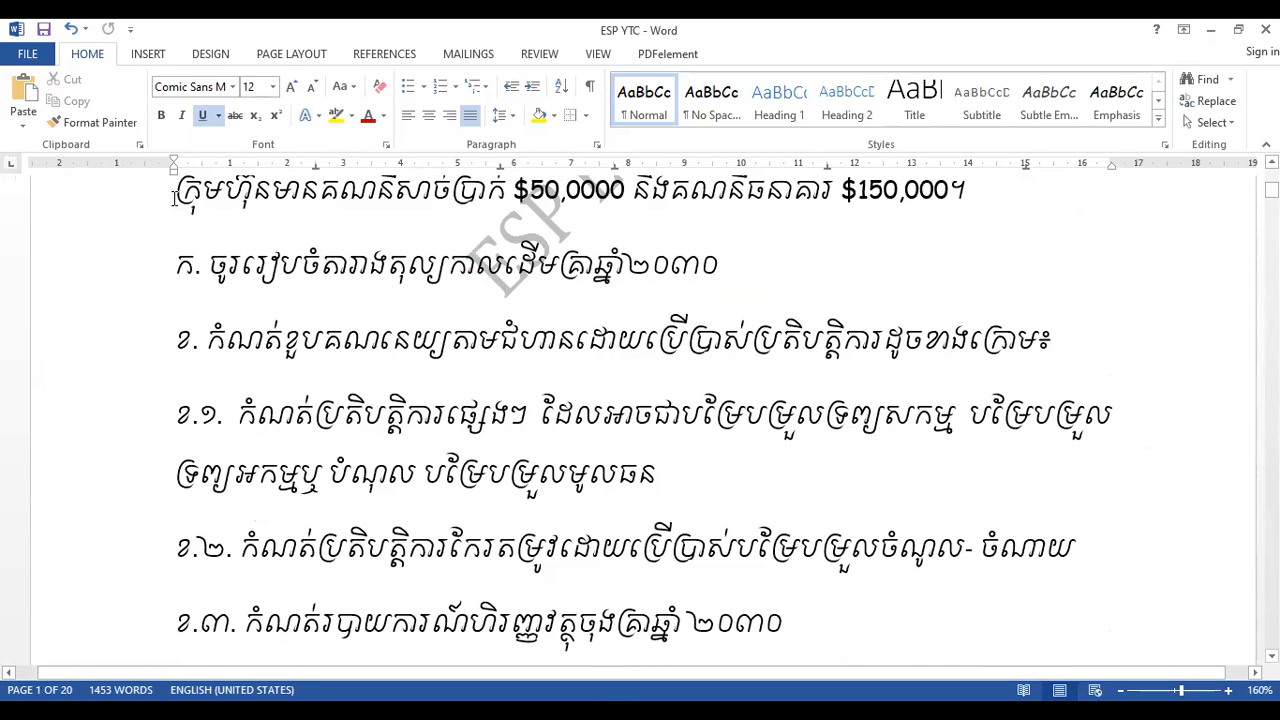
click(103, 207)
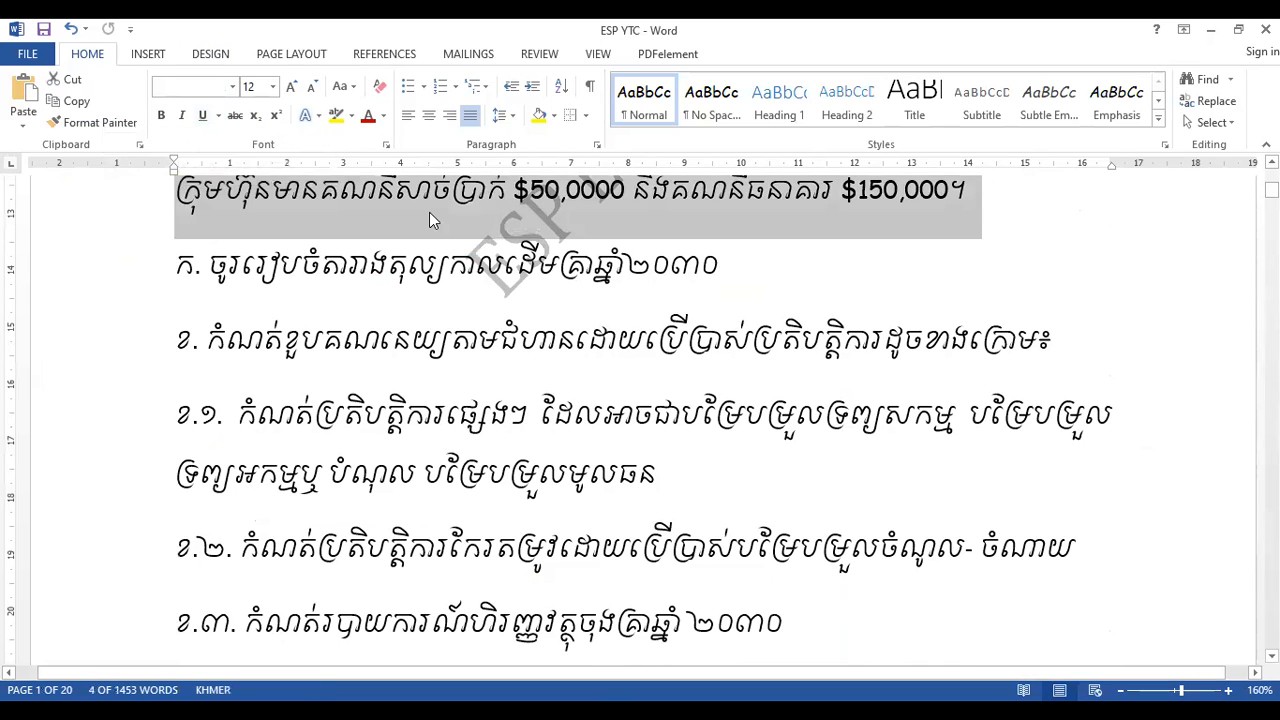
click(585, 205)
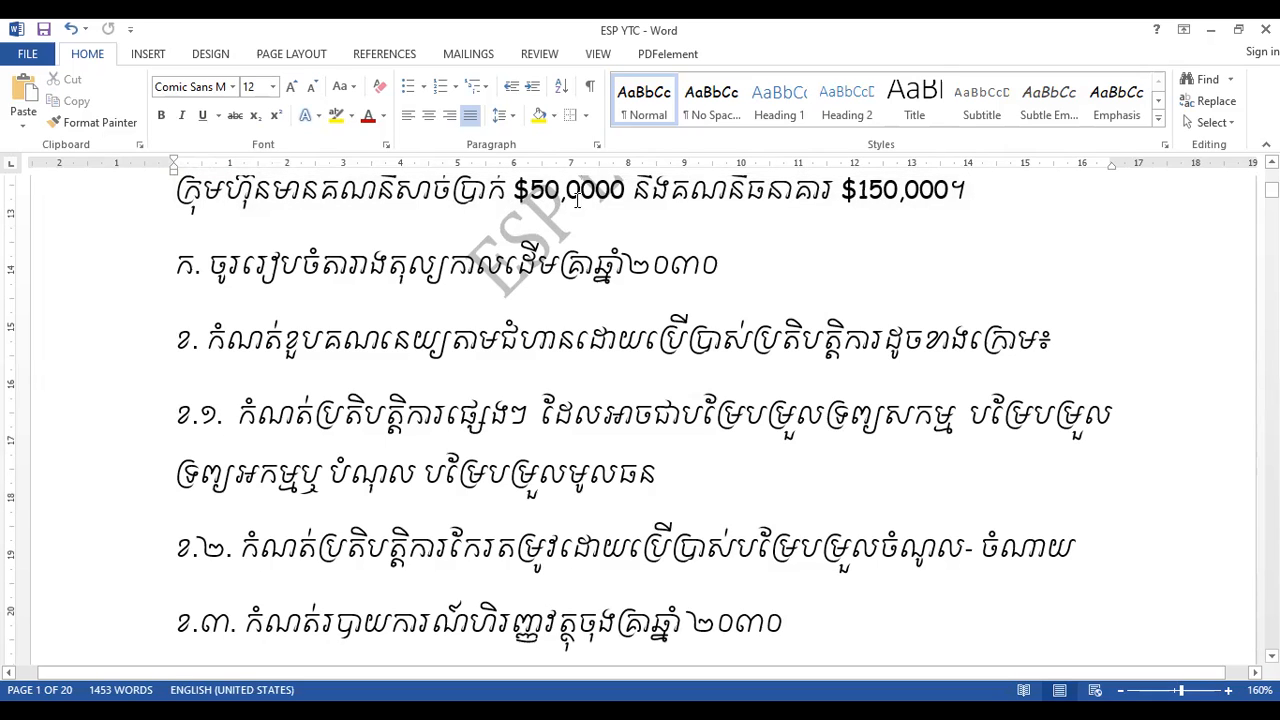
key(BackSpace)
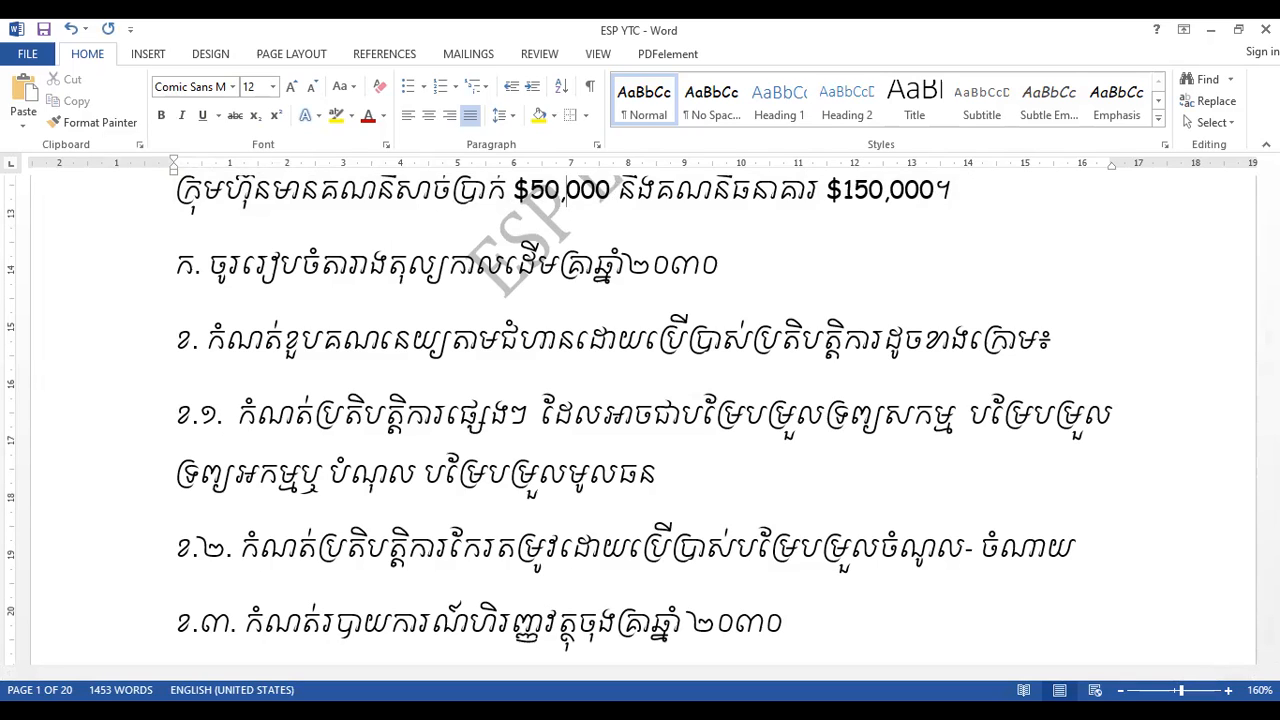
- Change the cash amount in the statement above the accounting equation in the answer section to $100,0000
scroll(640, 420, down, 12)
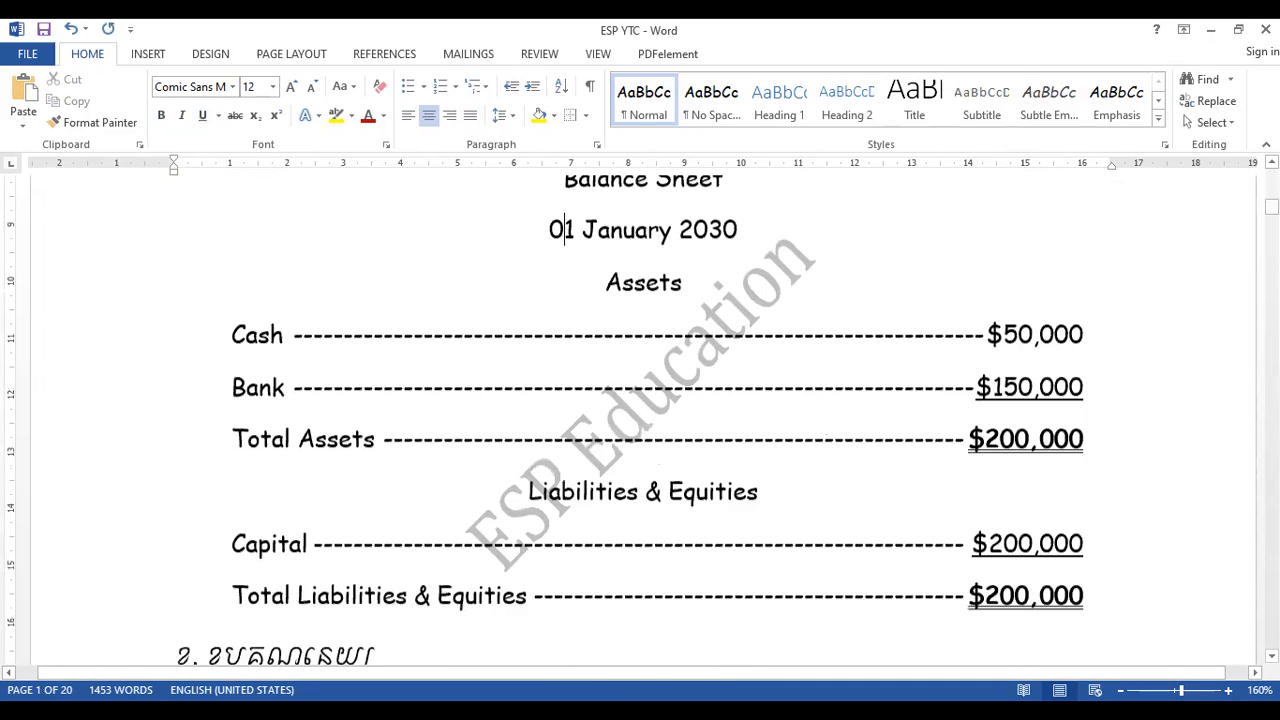
key(Page_Up)
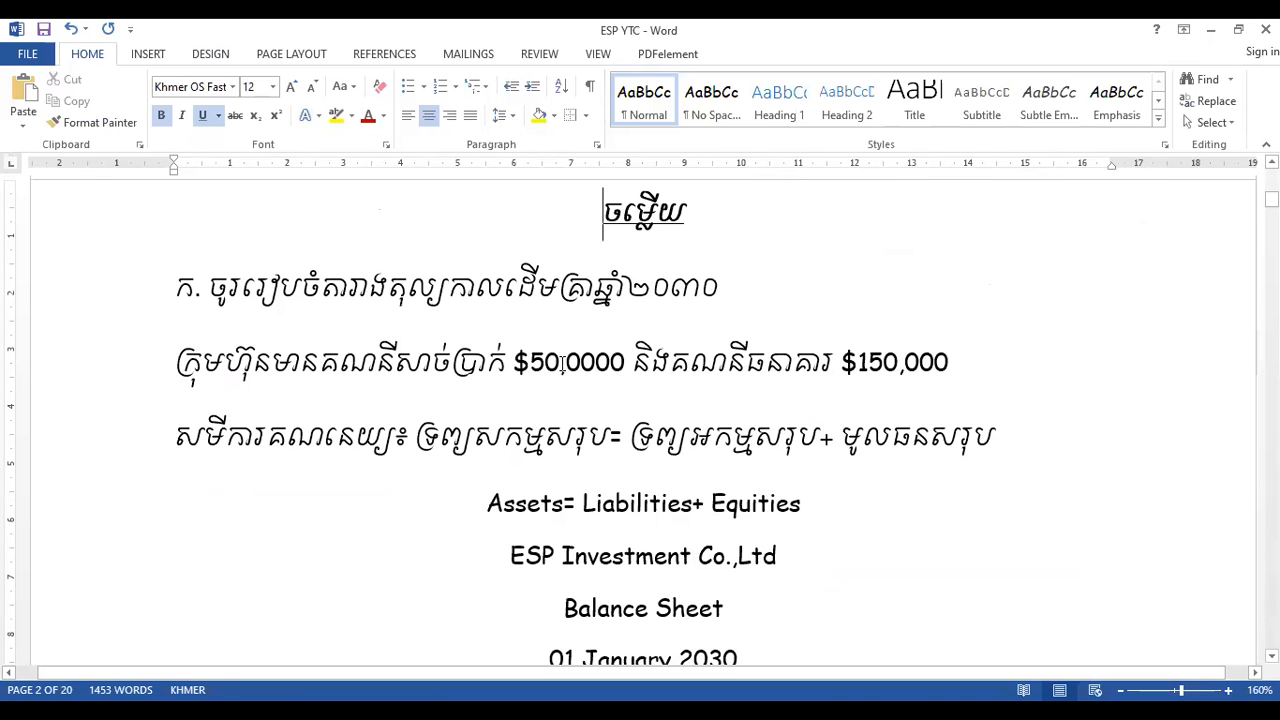
click(545, 362)
key(BackSpace)
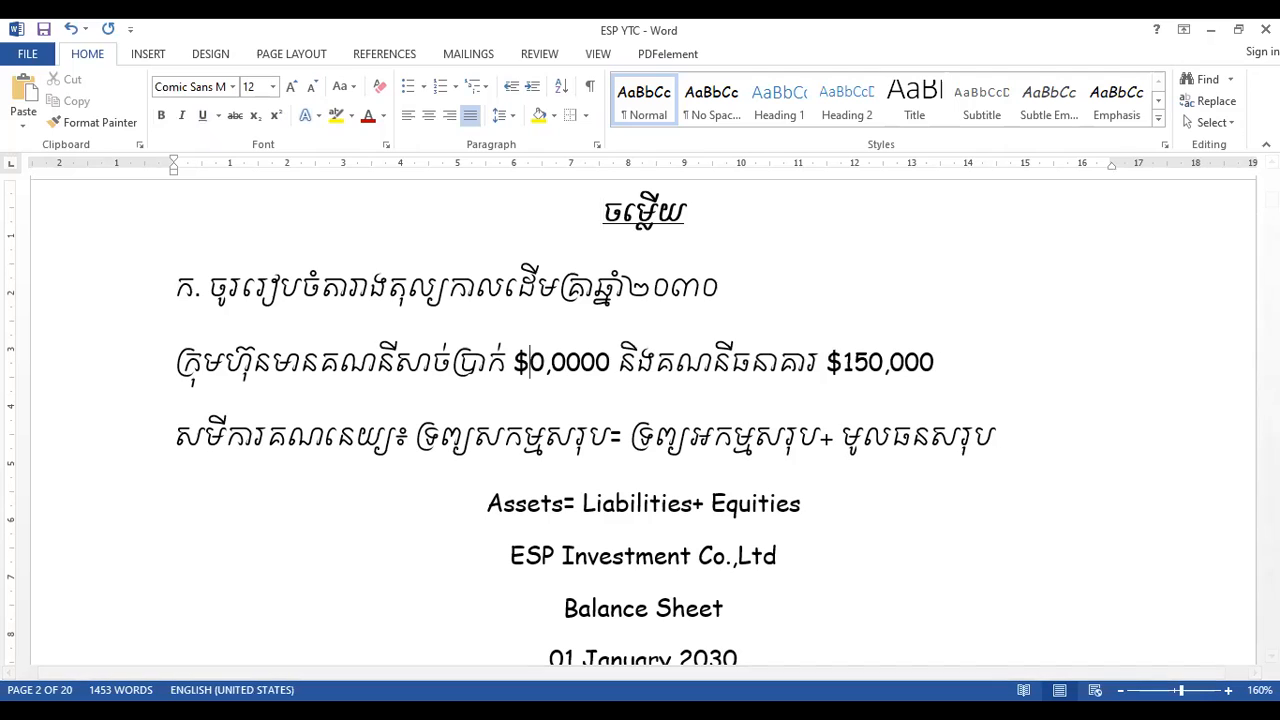
text(100)
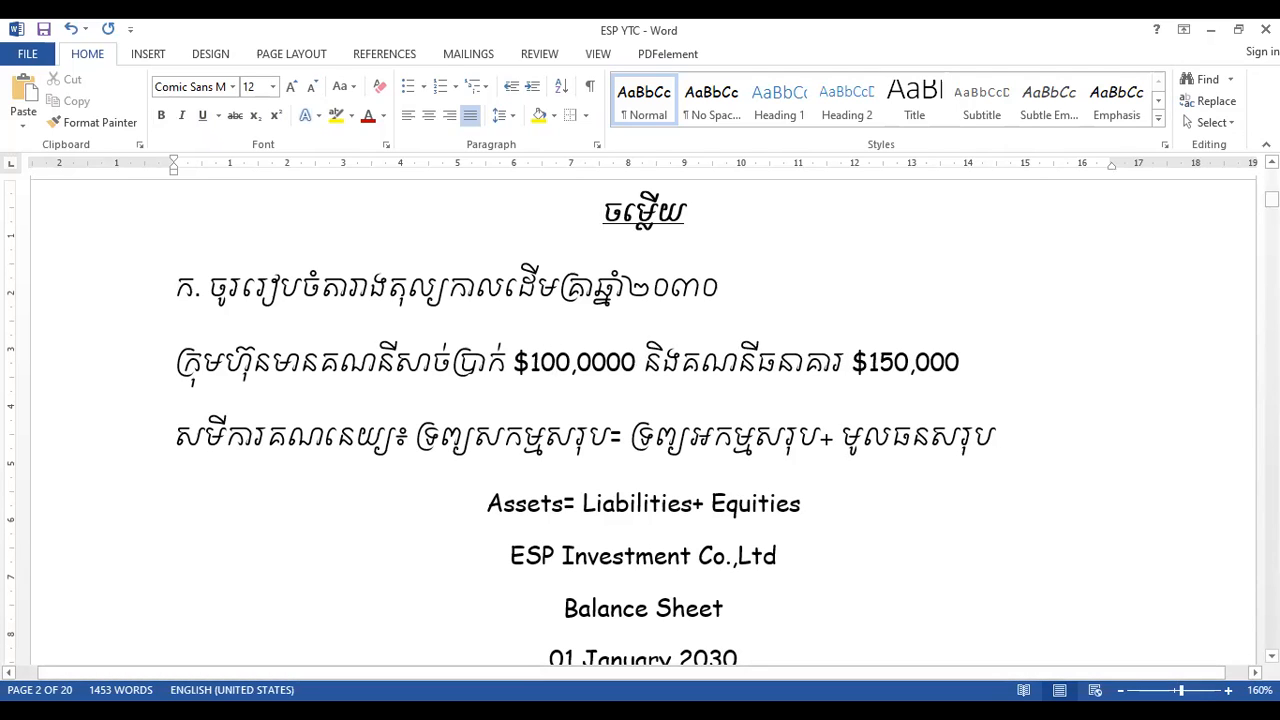
- Set Cash to $100,000 and Total Assets to $250,000 in the 01 January 2030 Balance Sheet
click(1272, 656)
scroll(786, 662, down, 6)
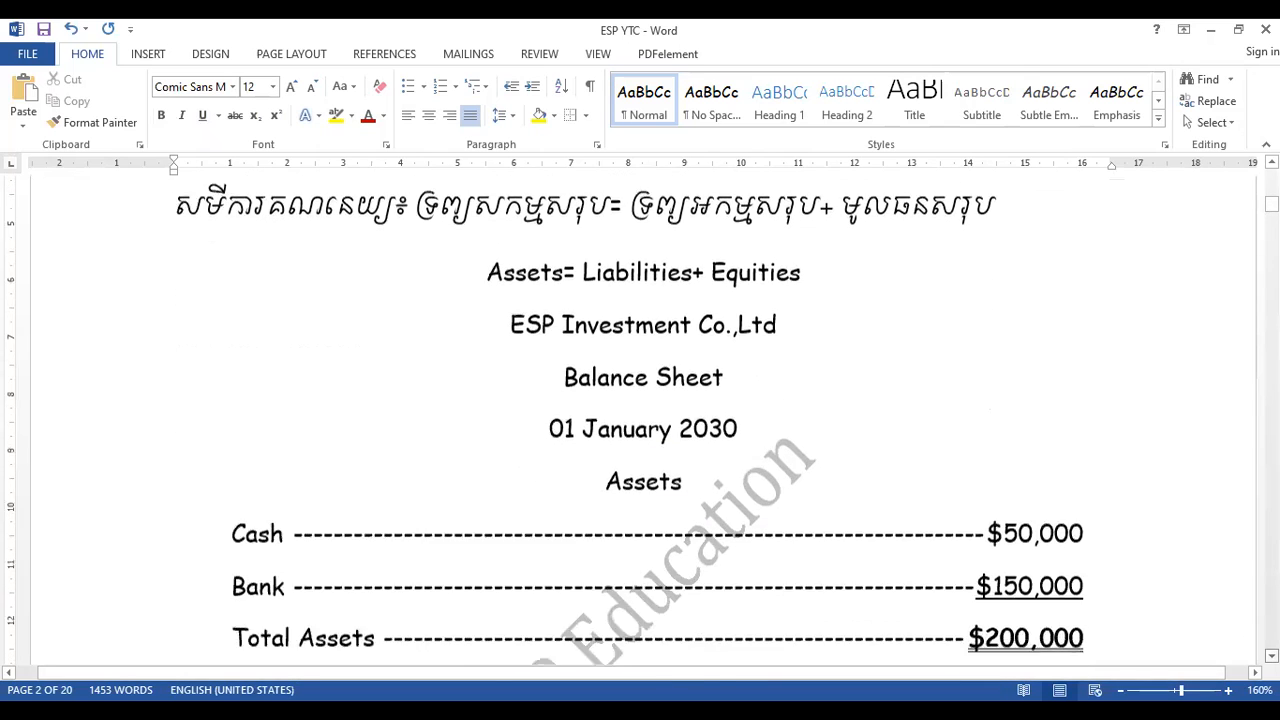
click(1004, 450)
key(Delete)
text(10)
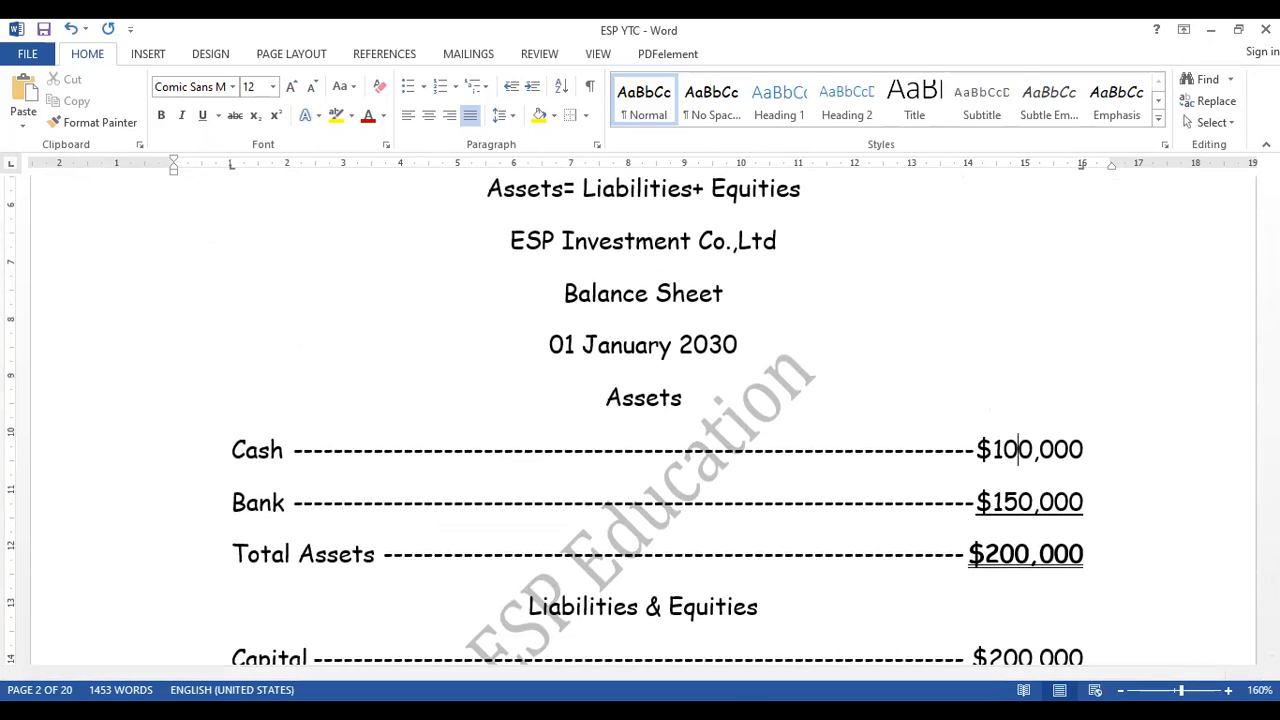
click(1000, 554)
key(Delete)
text(5)
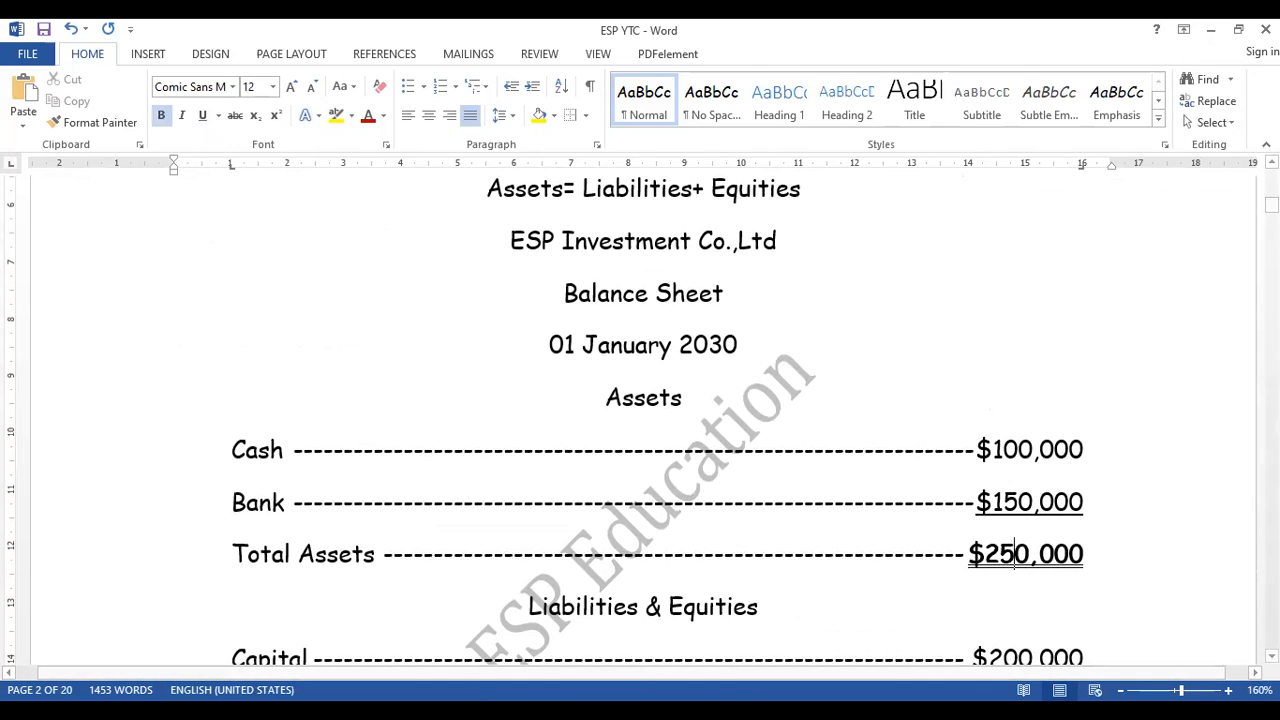
- Set both Capital and Total Liabilities & Equities in the Balance Sheet to $250,000
key(Page_Down)
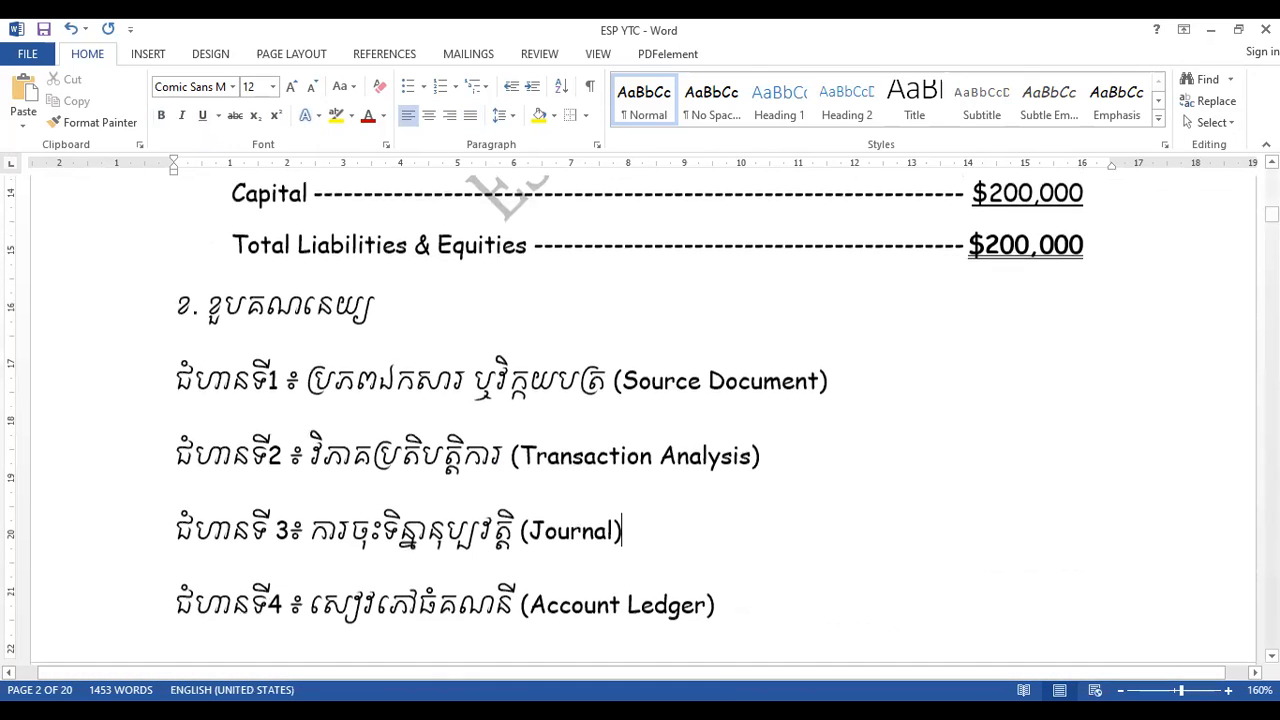
click(1012, 191)
key(BackSpace)
text(5)
click(1015, 245)
key(BackSpace)
text(5)
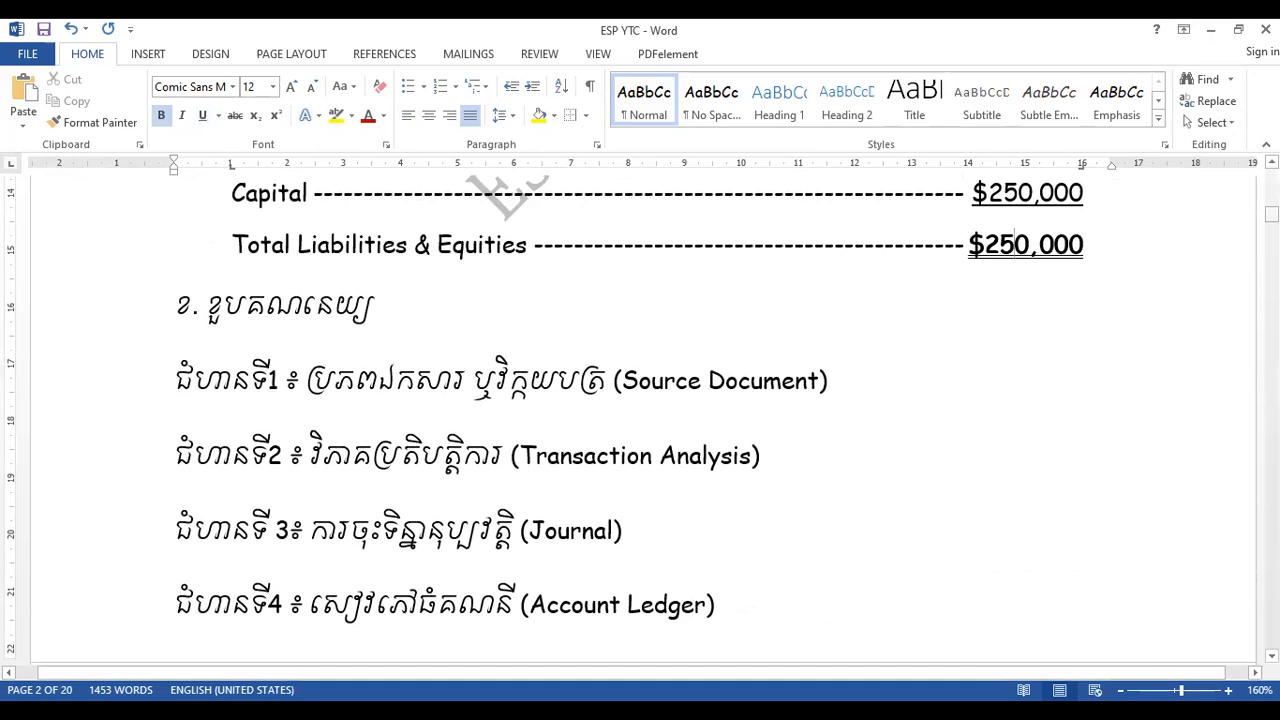
- Set the company's cash amount in the page 1 problem statement to $100,000 and save the document
drag(1272, 214, 1272, 188)
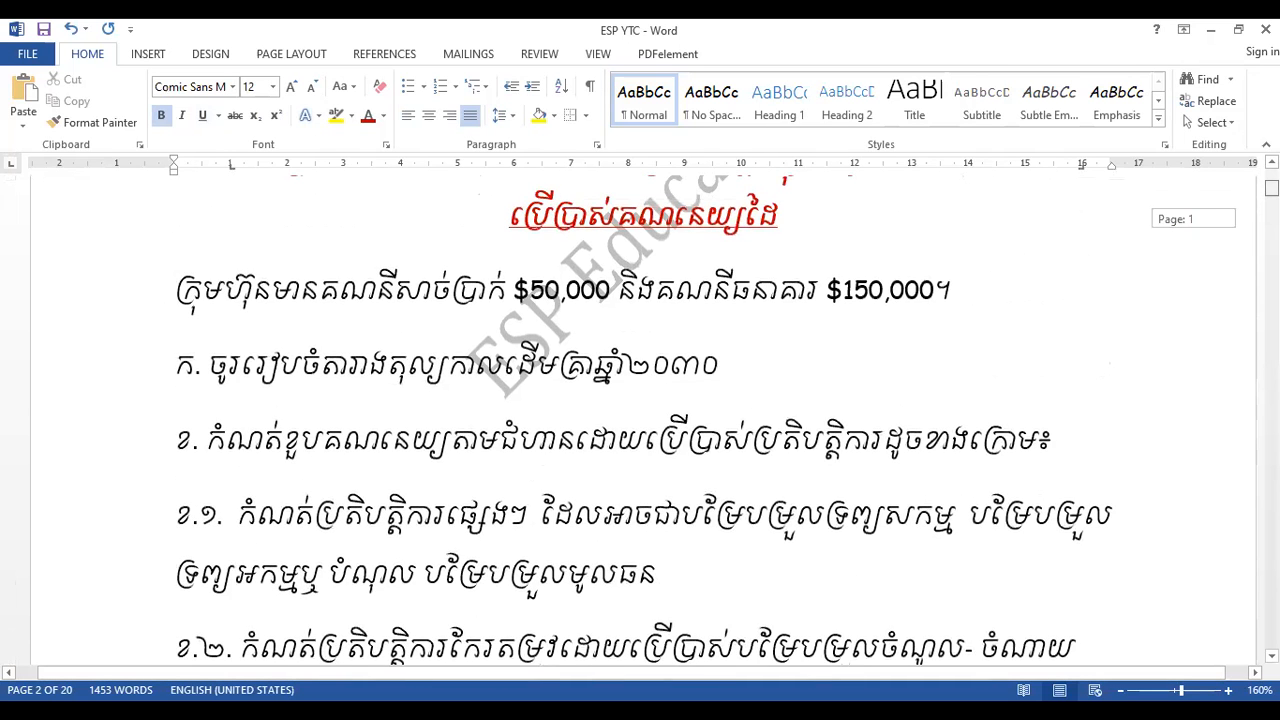
click(546, 289)
key(BackSpace)
text(10)
key(ctrl+s)
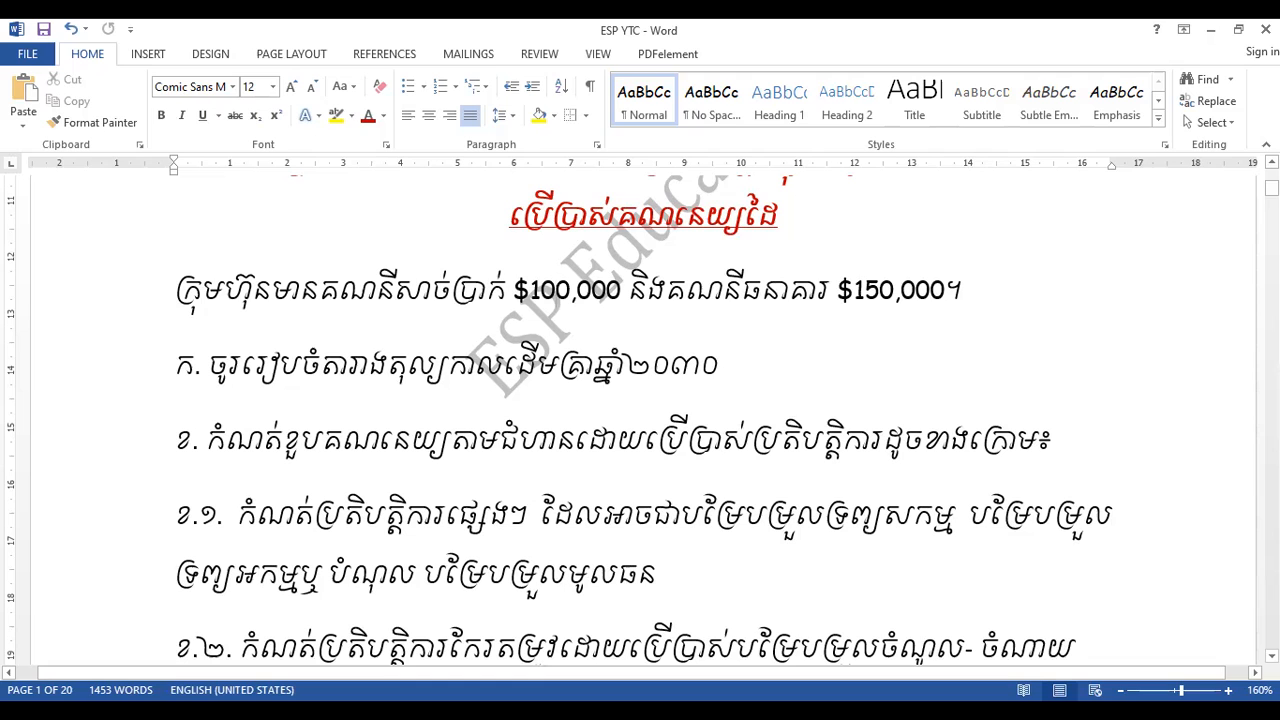
- Enter the date 01.01.2023 in the first debit row of the 1001. Cash ledger table
drag(1272, 188, 1272, 584)
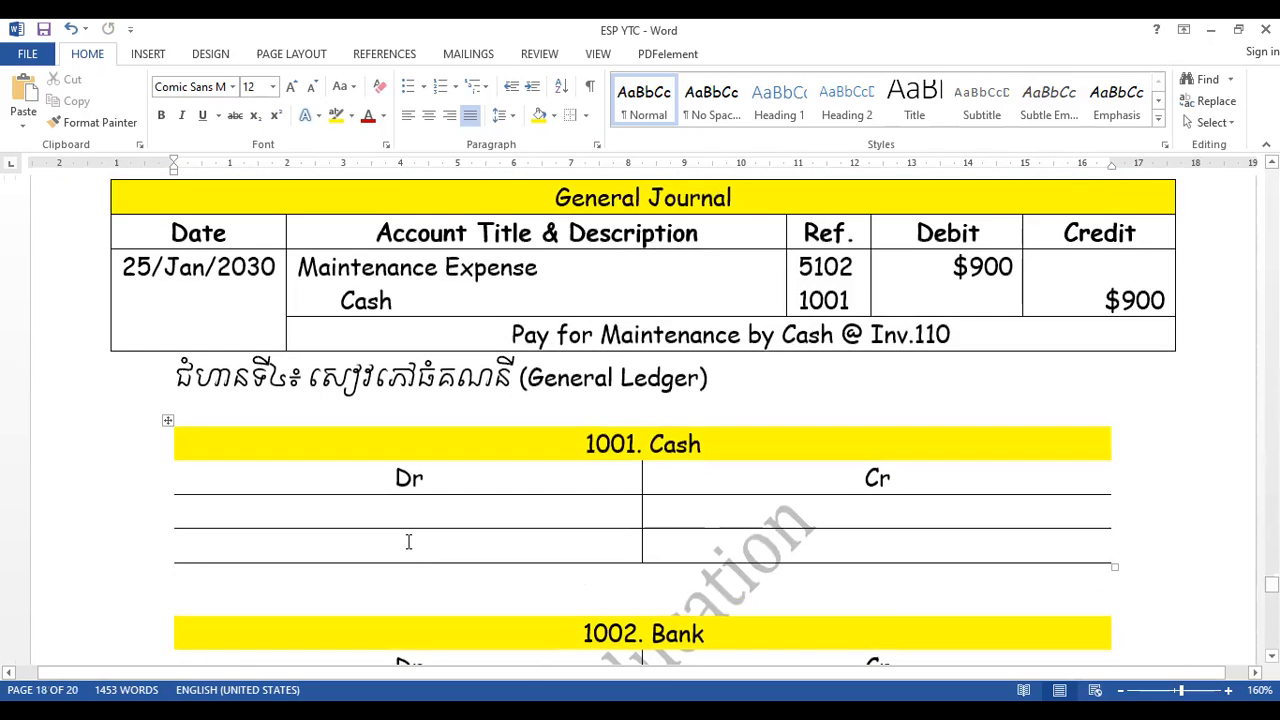
click(386, 516)
text(Ba)
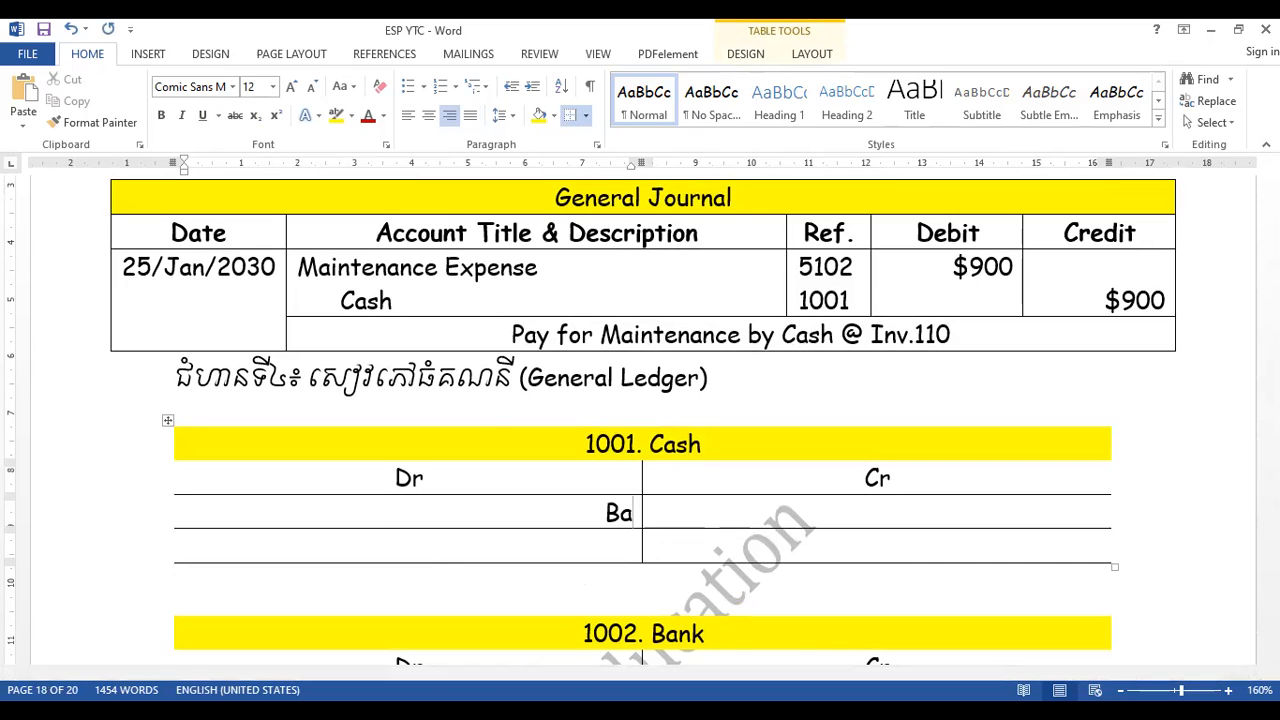
text(01.01.2023)
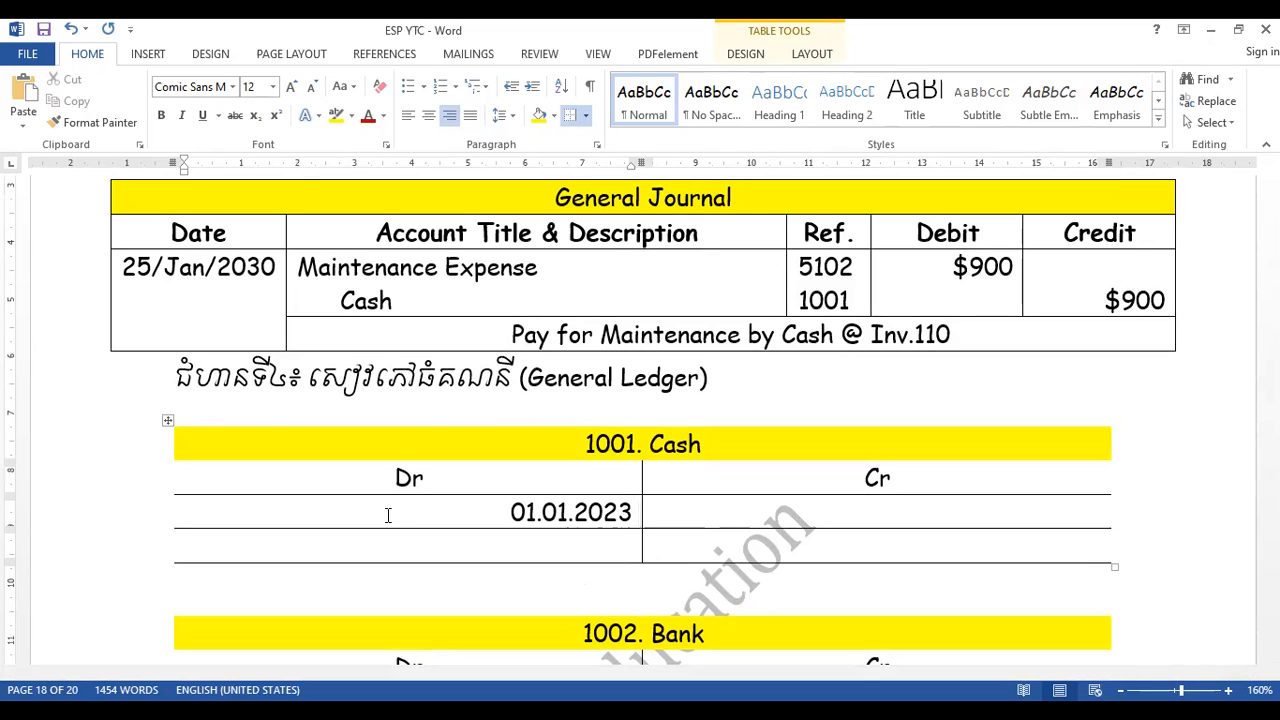
- Add the opening amount $100,000 after the date in the Cash ledger's debit row, separated by a dash
text($)
key(BackSpace)
text(-)
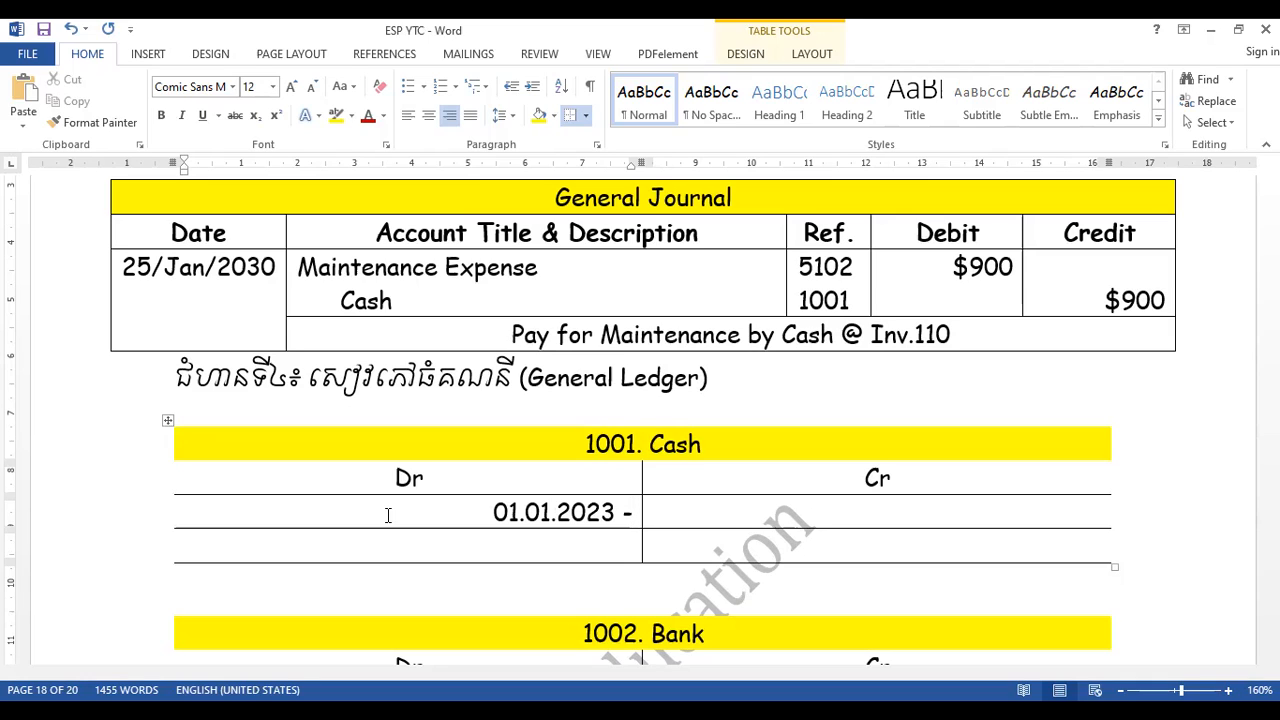
text( $2)
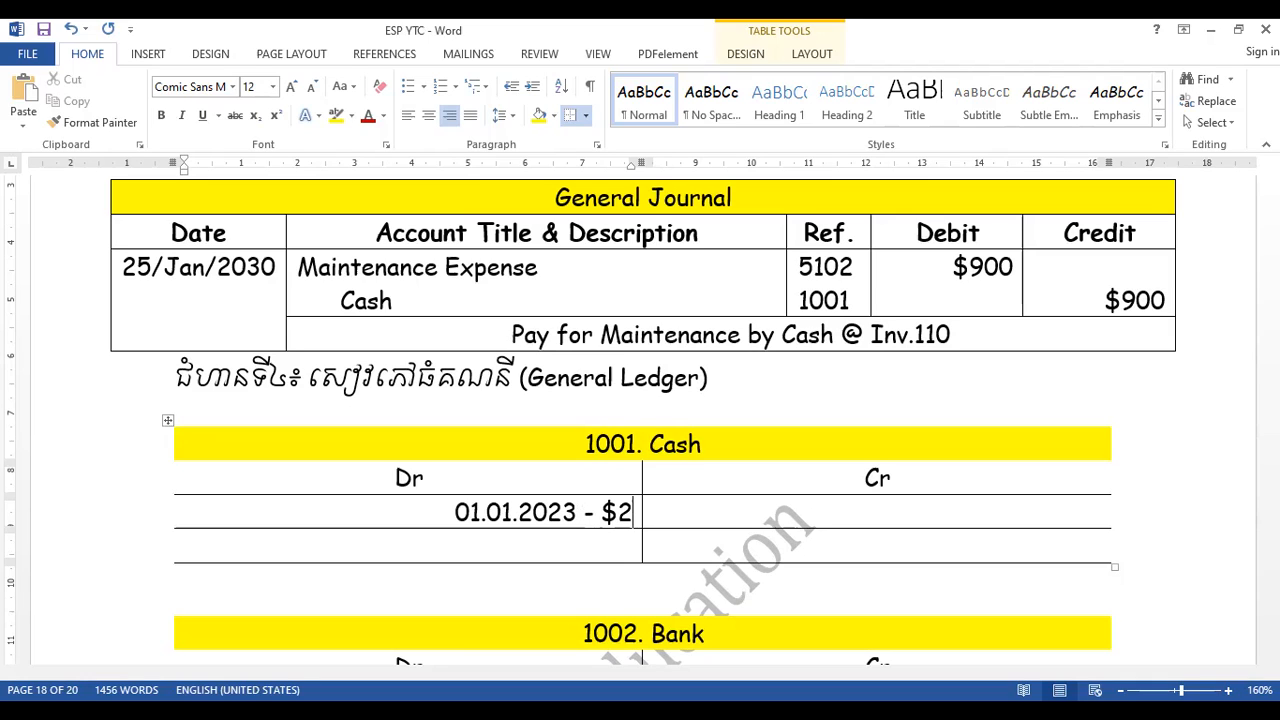
key(BackSpace)
text(10)
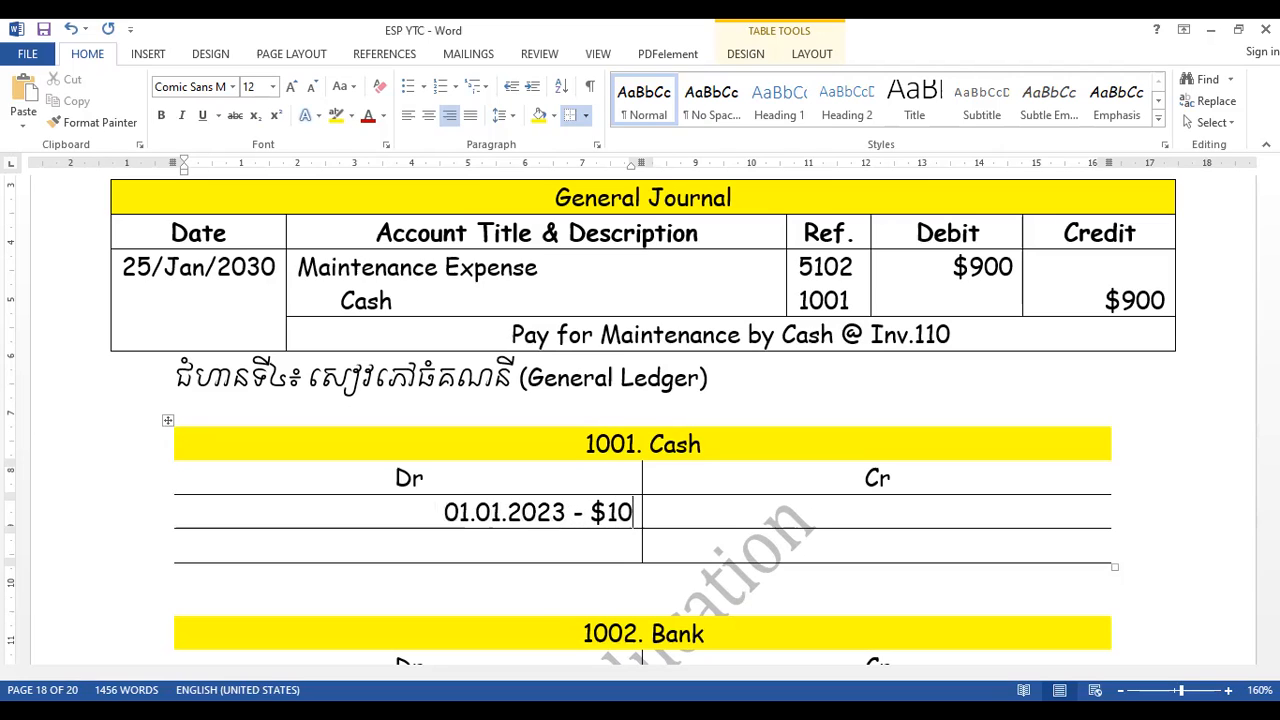
text(0,000)
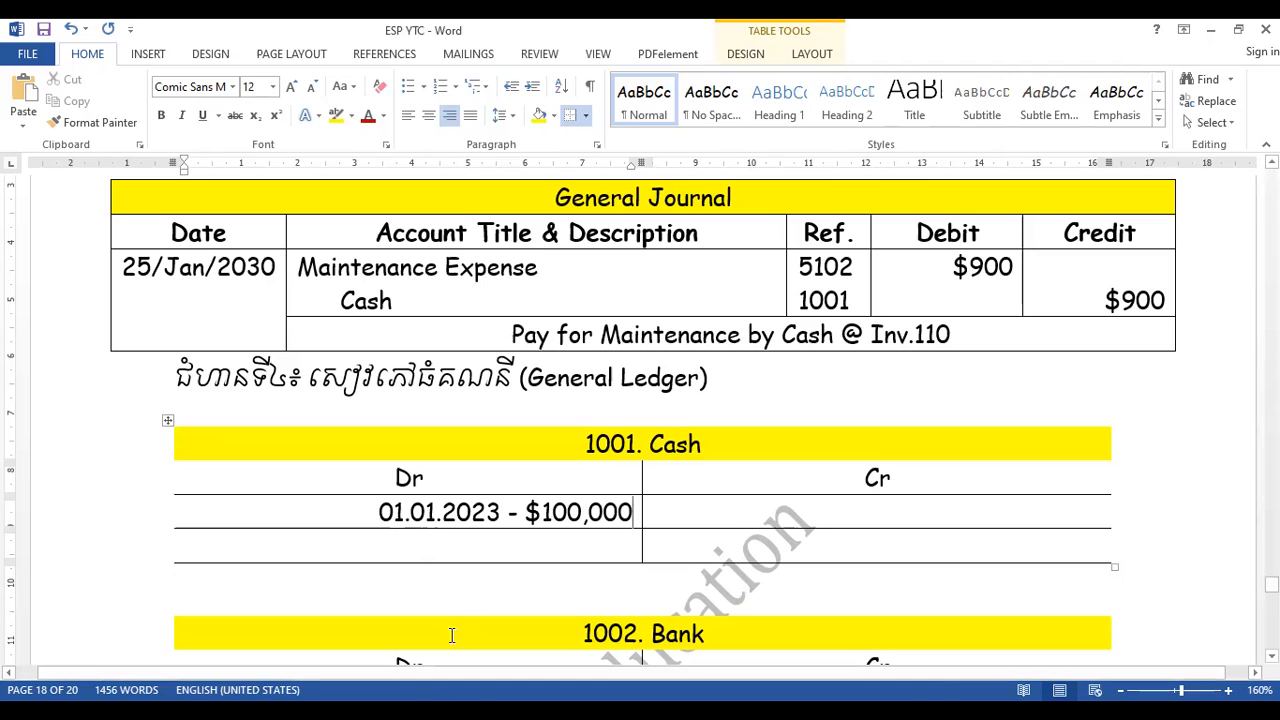
- Replace the dash in the Cash debit entry with a colon directly after the date
click(520, 513)
key(BackSpace)
key(Left)
text(:)
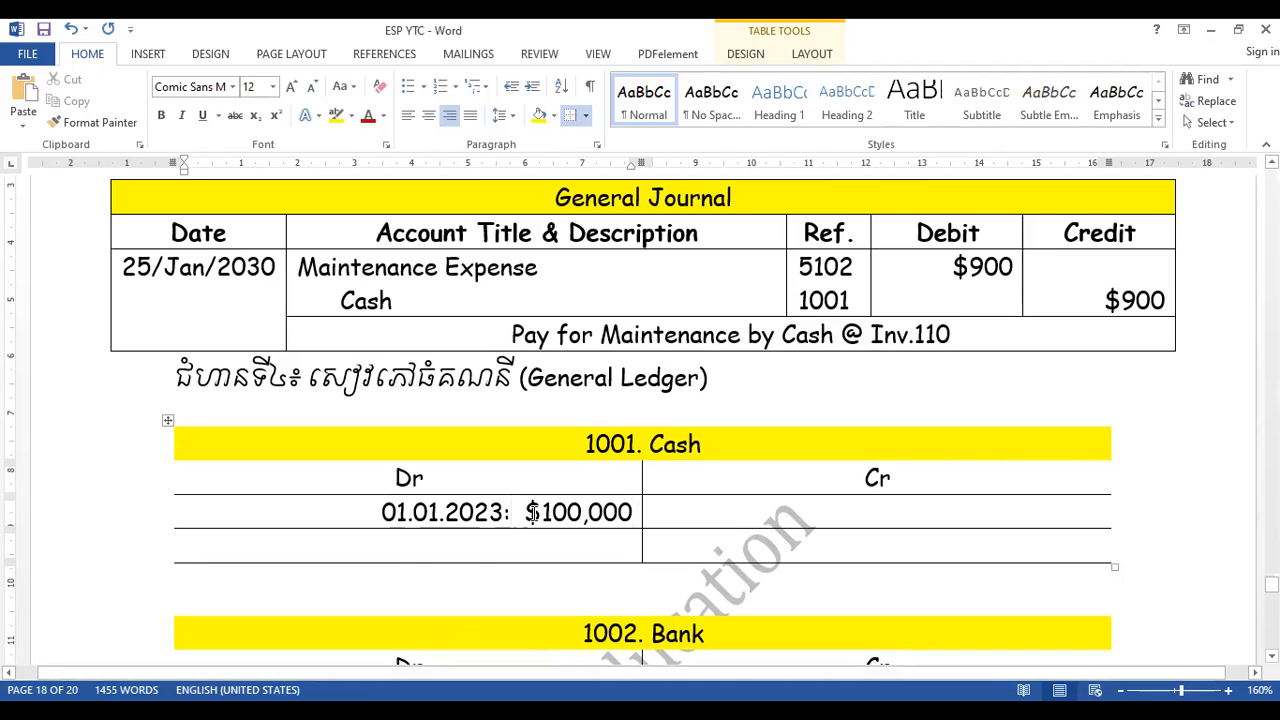
click(636, 511)
click(665, 510)
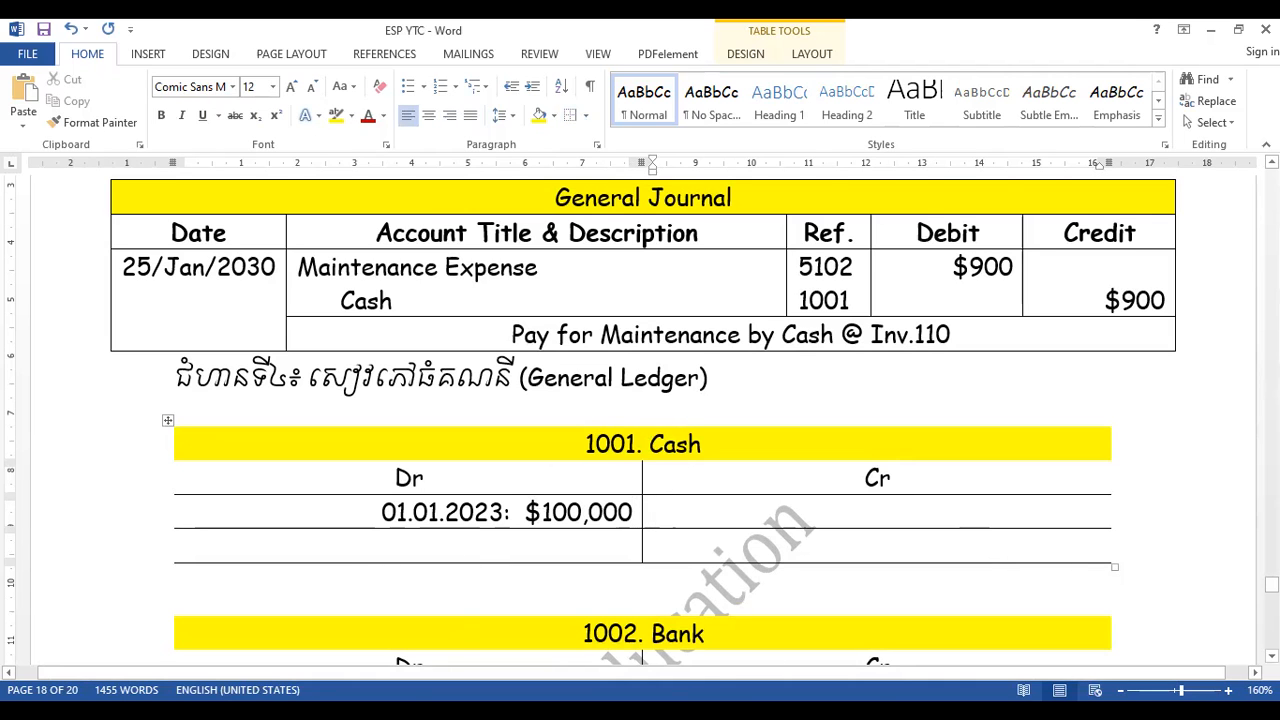
- Enter the date 01.01.2023 in the first debit row of the 1002. Bank ledger table
scroll(523, 557, down, 2)
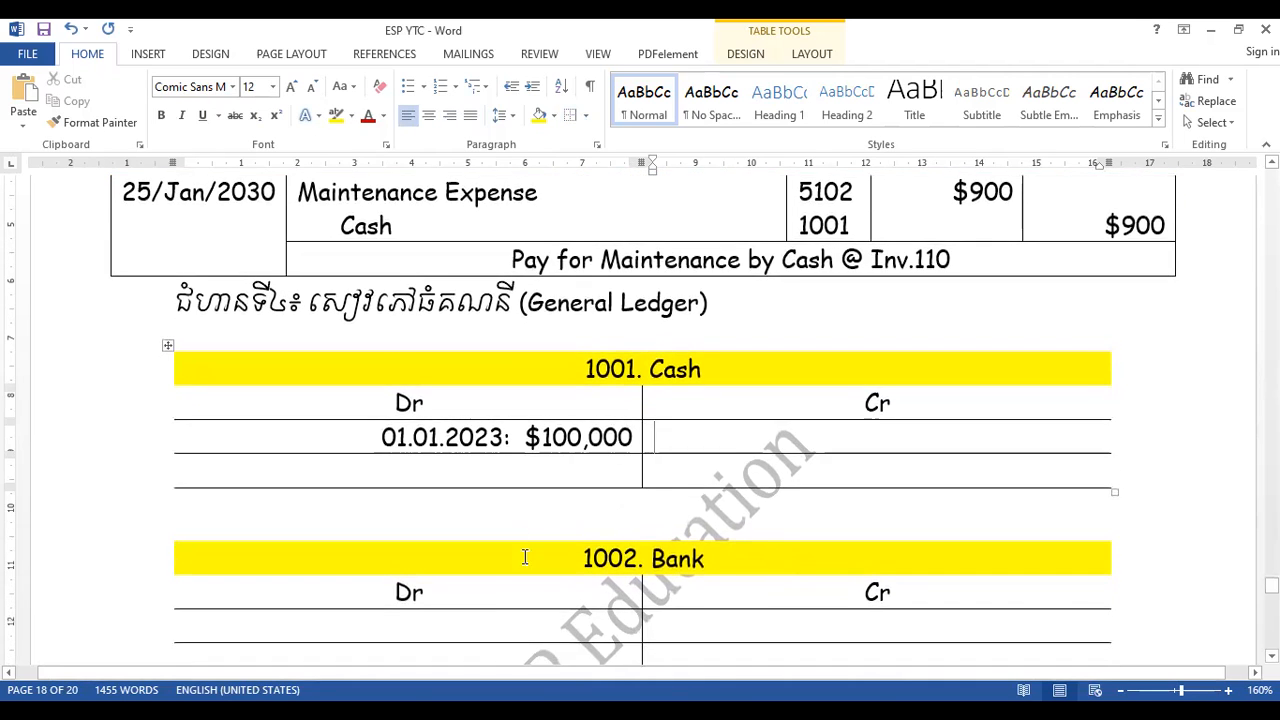
click(467, 624)
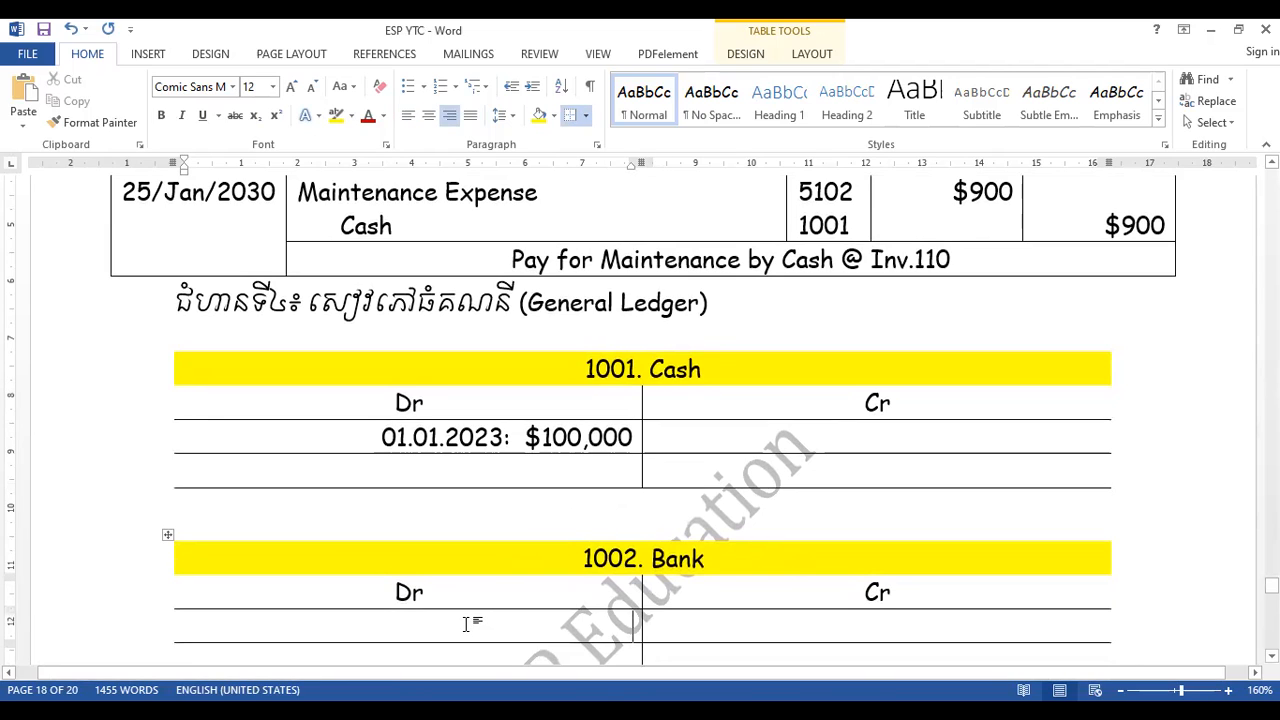
text(01.0)
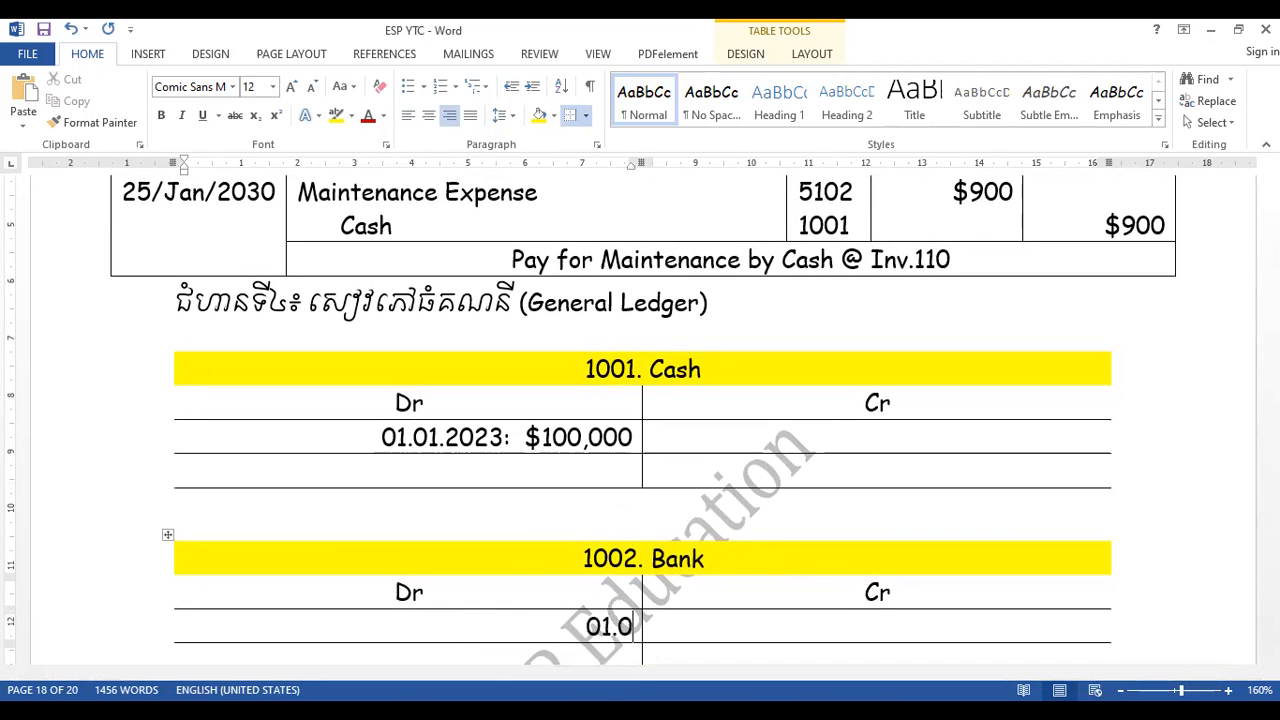
text(1.2023)
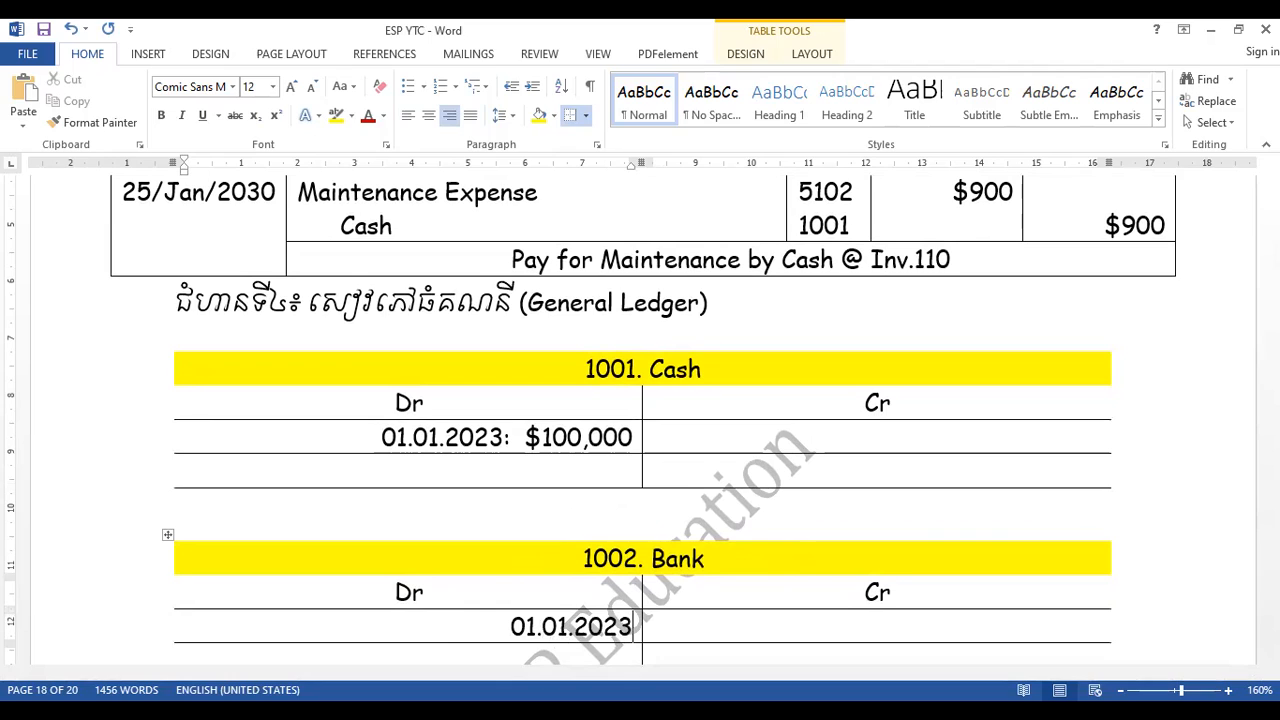
- Change the month in the Cash debit entry's date to Jan, making it 01.Jan.2023
click(438, 437)
key(BackSpace)
key(BackSpace)
text(Jan)
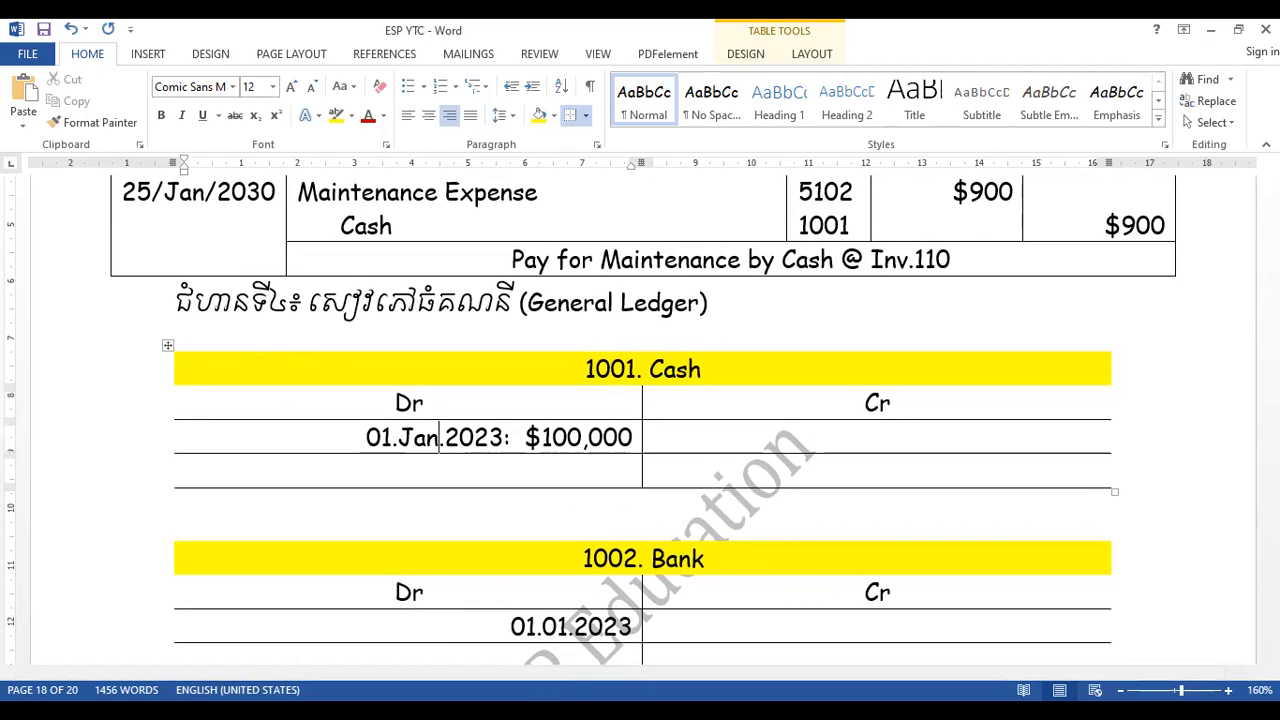
- Change the month in the Bank debit entry's date to Jan, making it 01.Jan.2023
click(571, 627)
key(BackSpace)
key(BackSpace)
text(Jan)
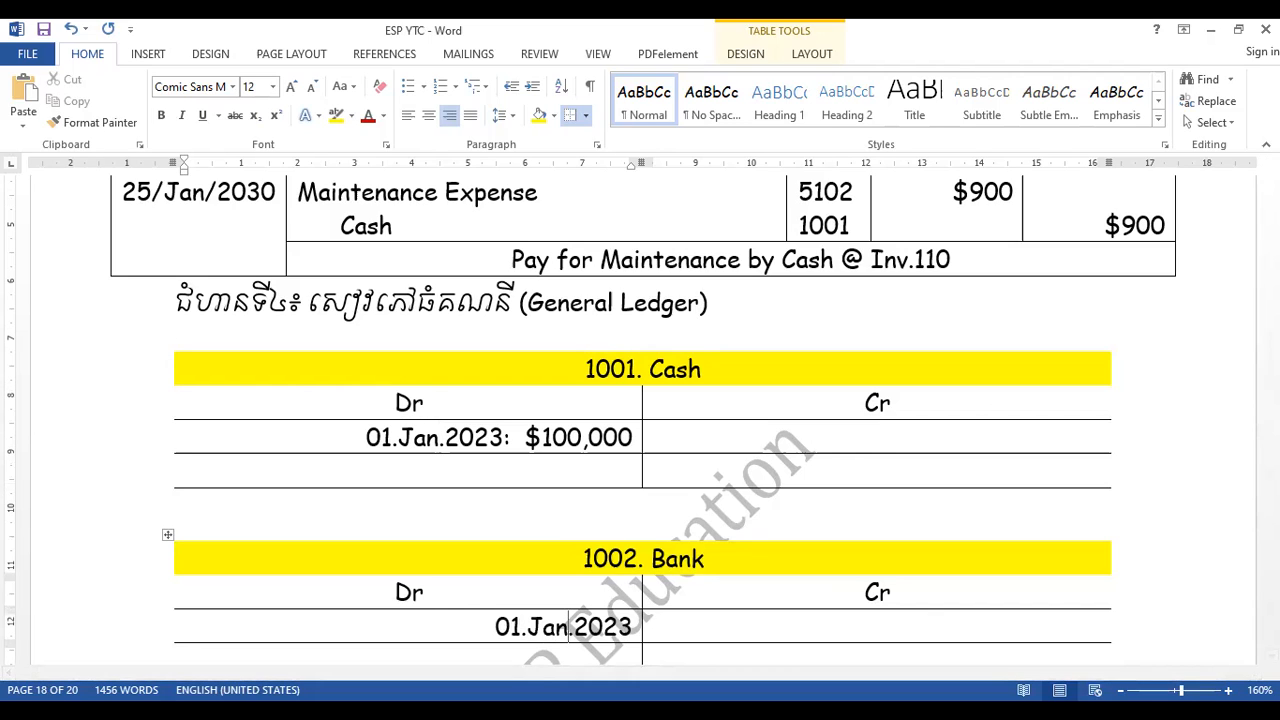
- Add a colon and the opening amount $150,000 after the date in the Bank ledger's debit entry
click(640, 626)
text(:)
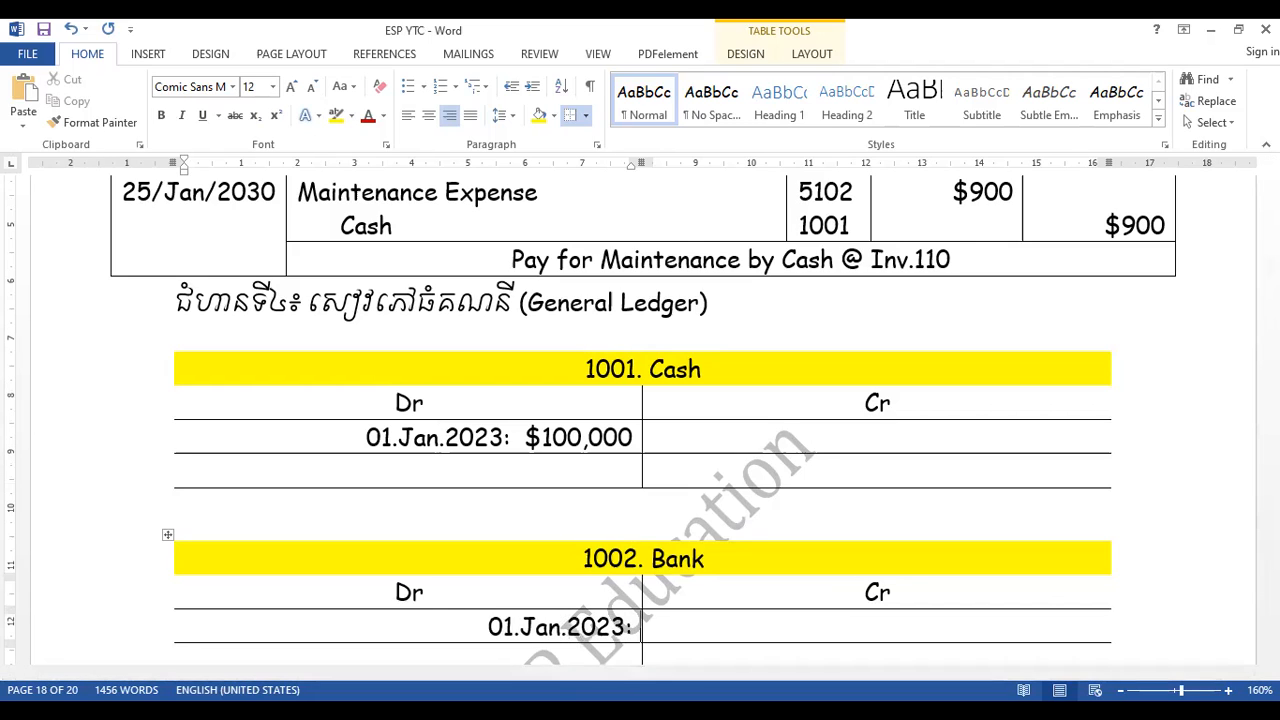
text( %15)
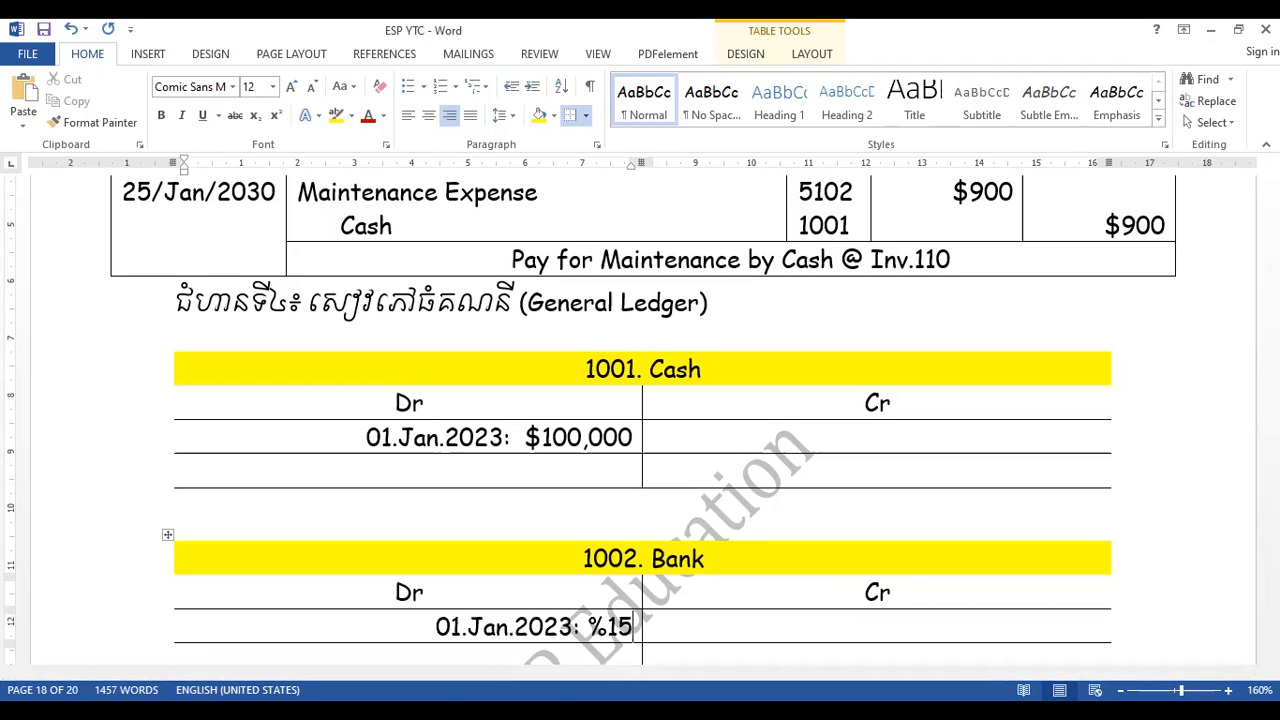
text(0,000)
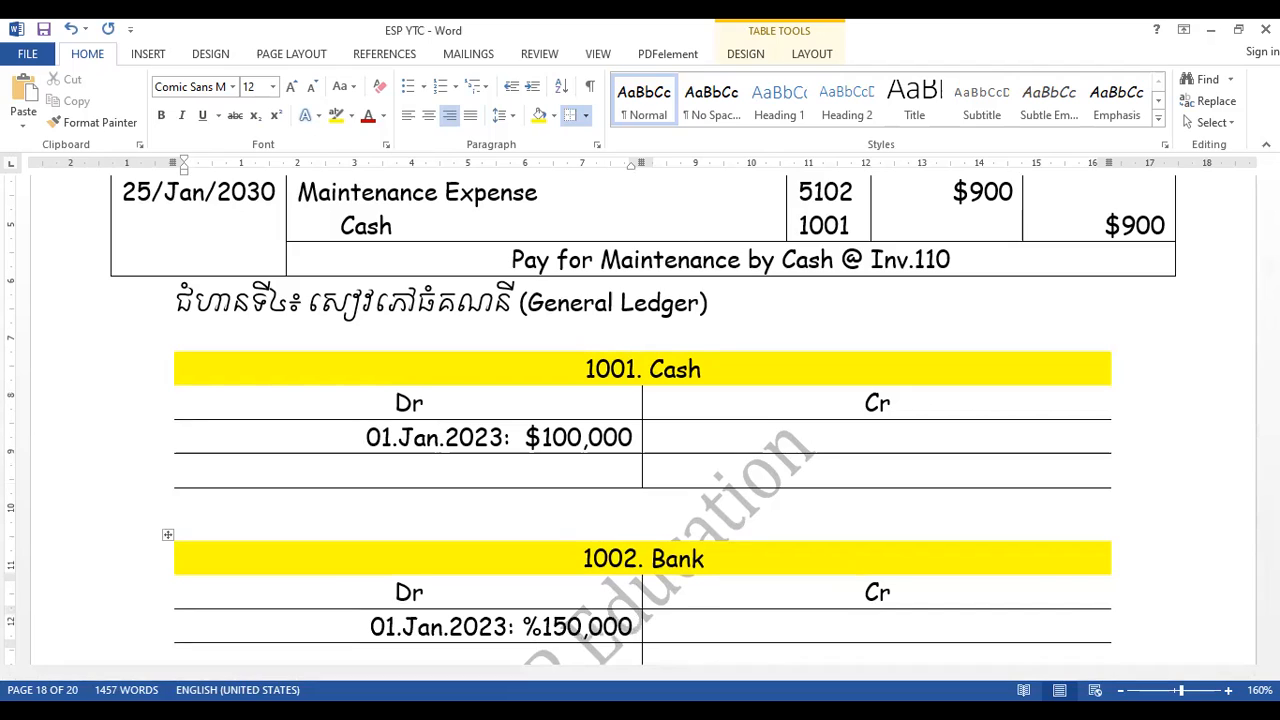
click(541, 626)
key(BackSpace)
text($)
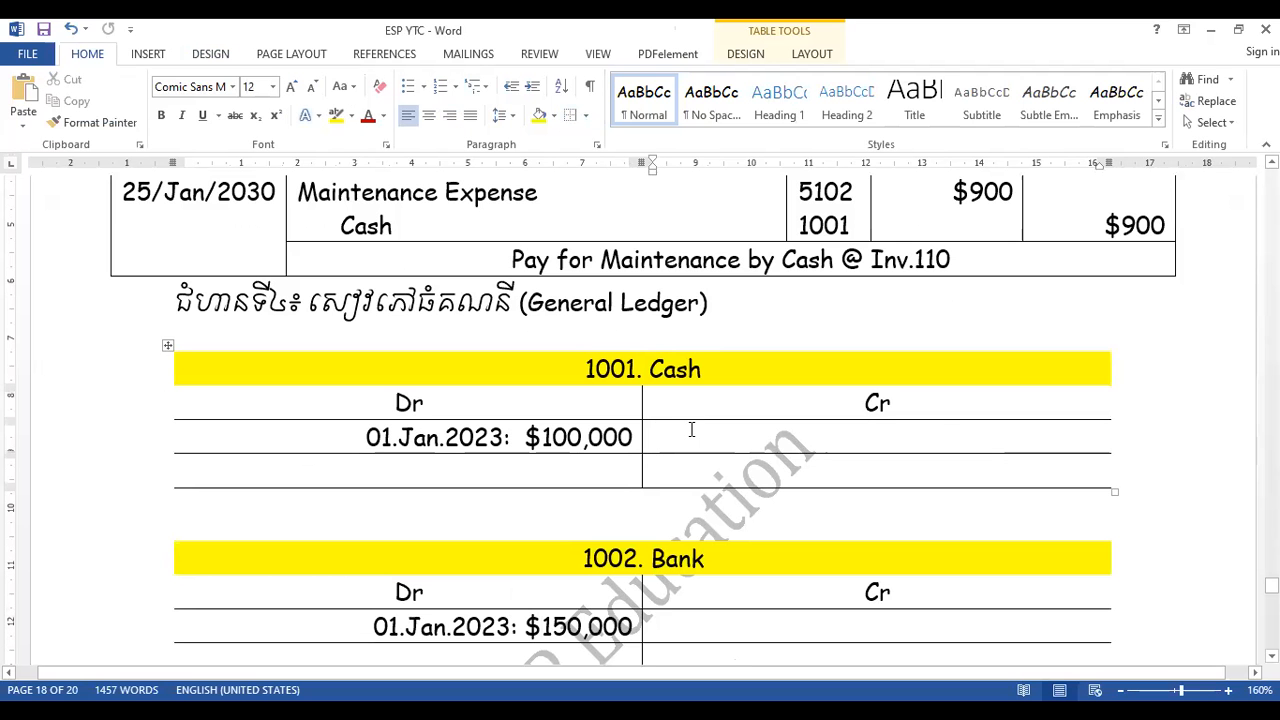
- Enter "$3,600: 01/Jan/2023" as the first credit entry in the 1001. Cash ledger
text($3)
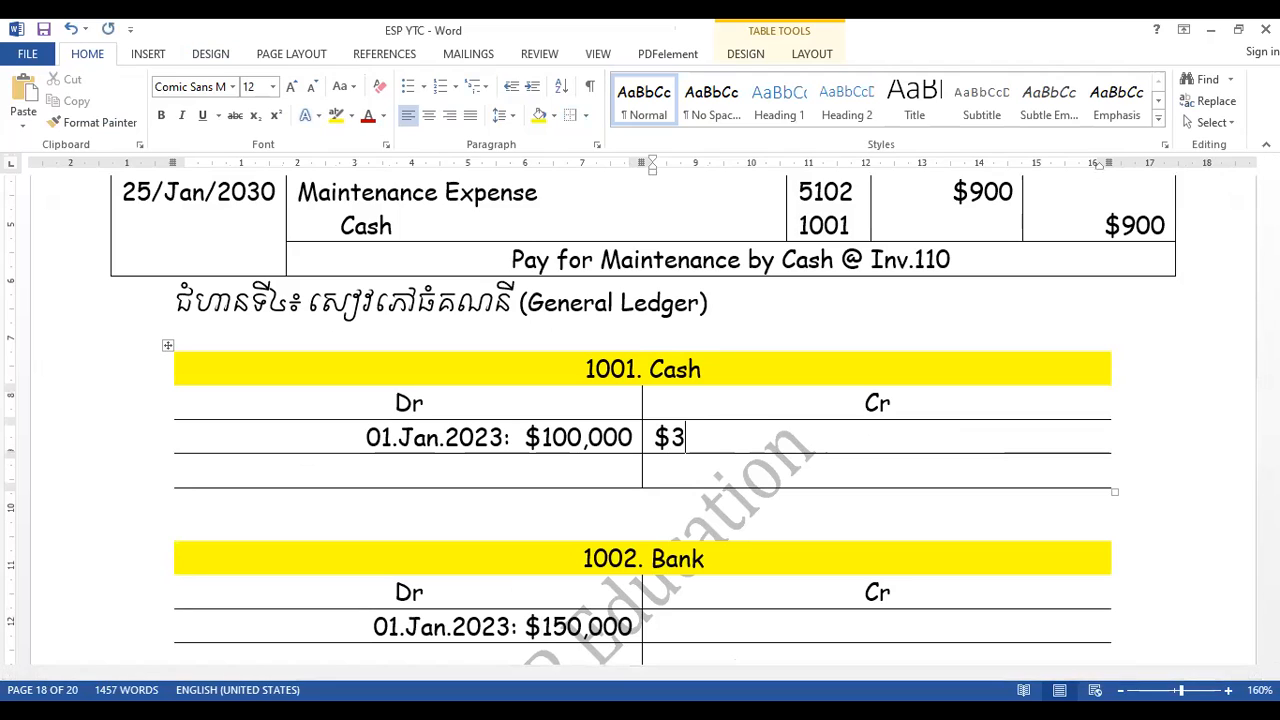
text(,600: )
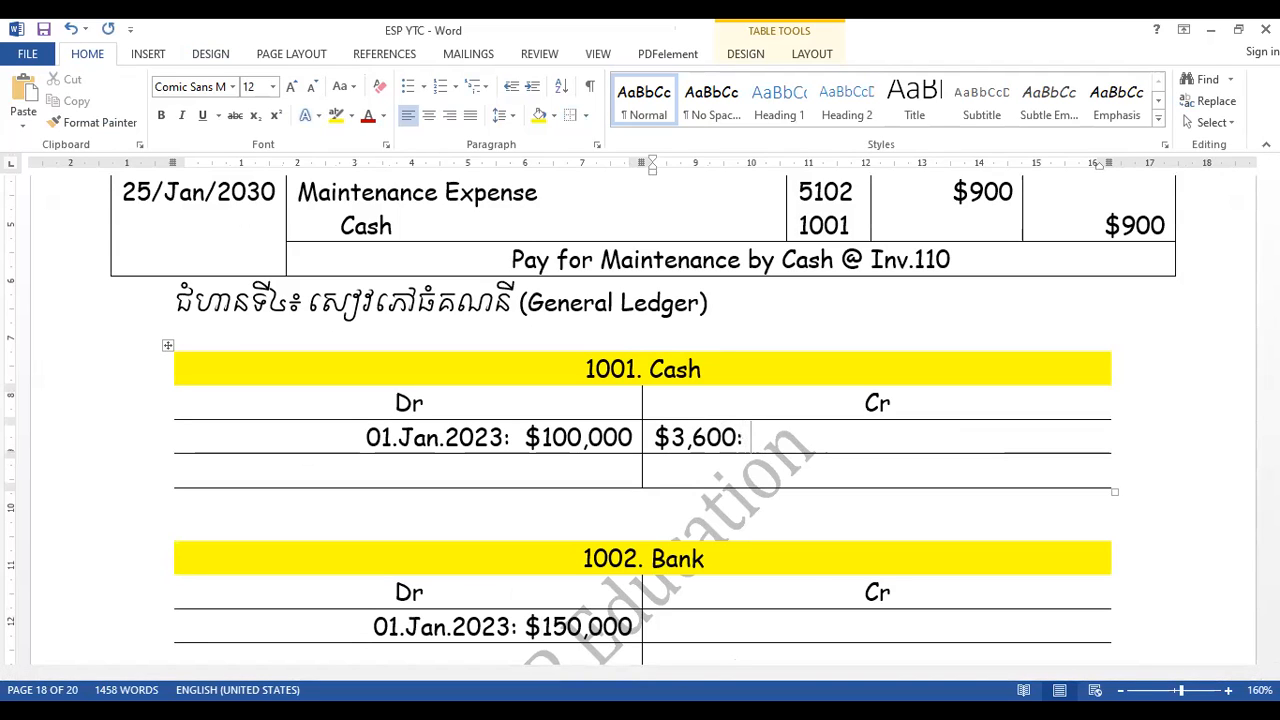
text(01/Jan)
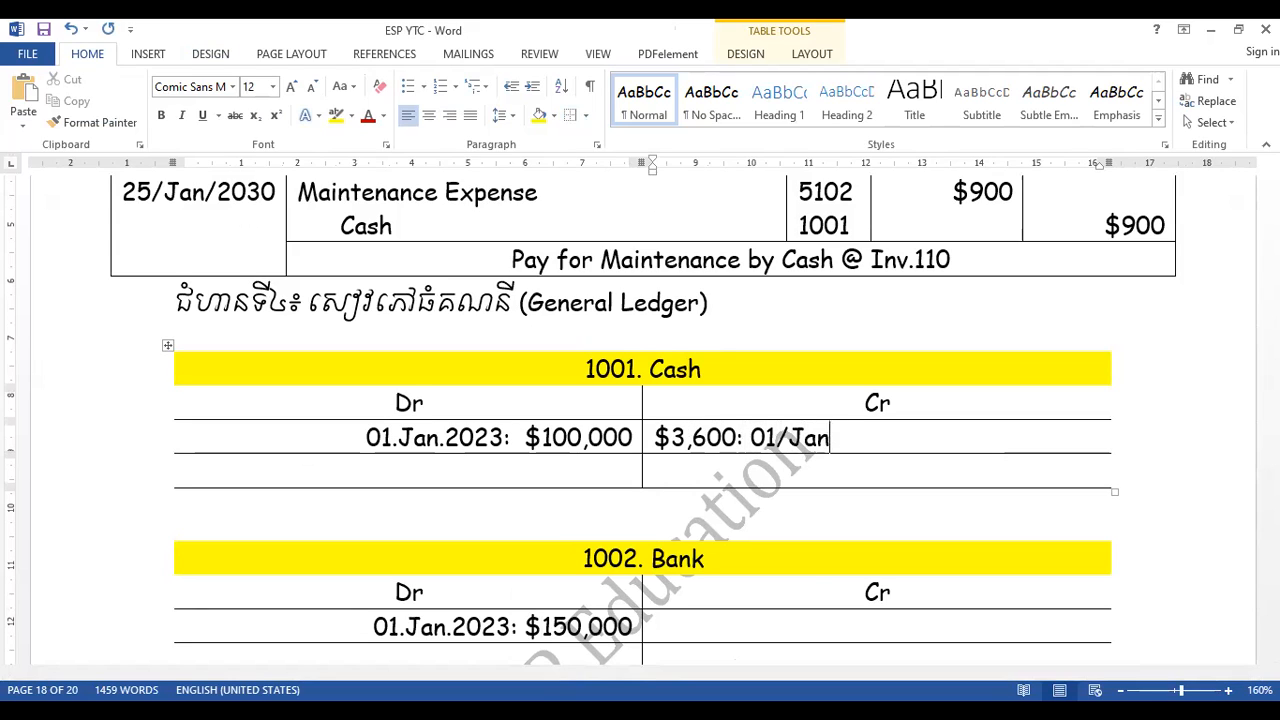
text(/2023)
- Add "$36,000: 01/Jan/2023" on a new line as the second credit entry in the Cash ledger
key(Return)
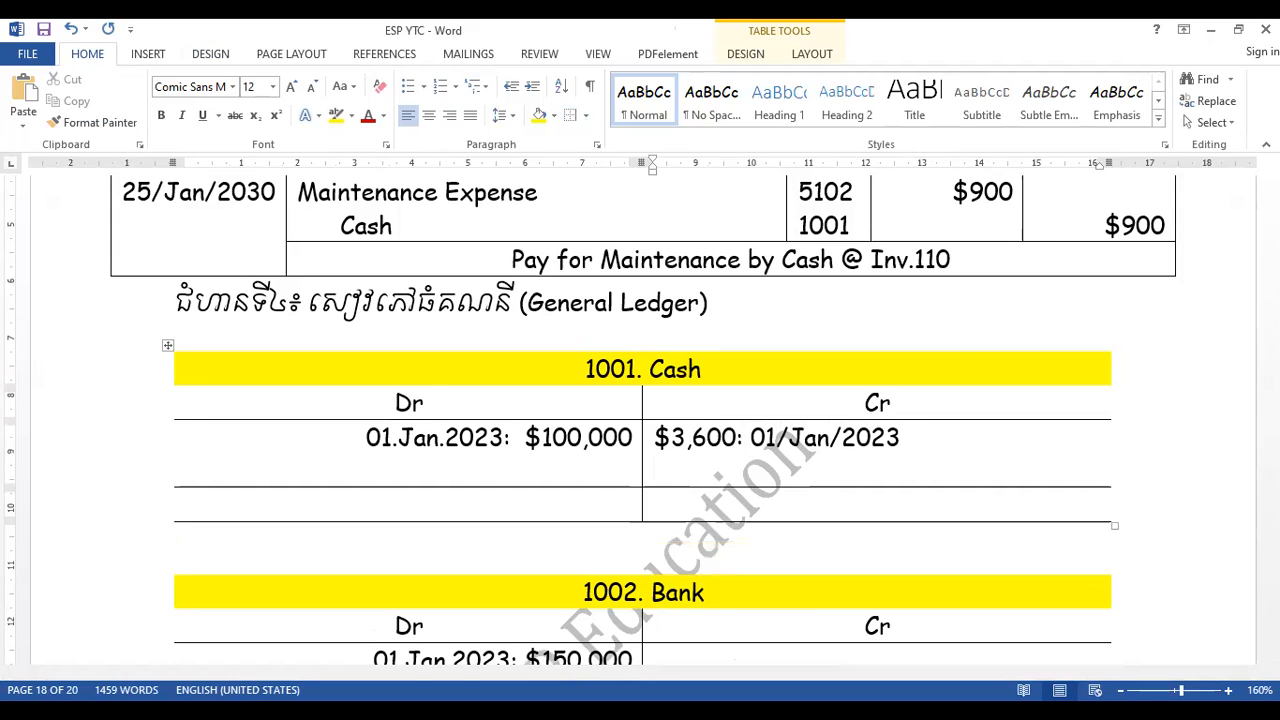
text($36)
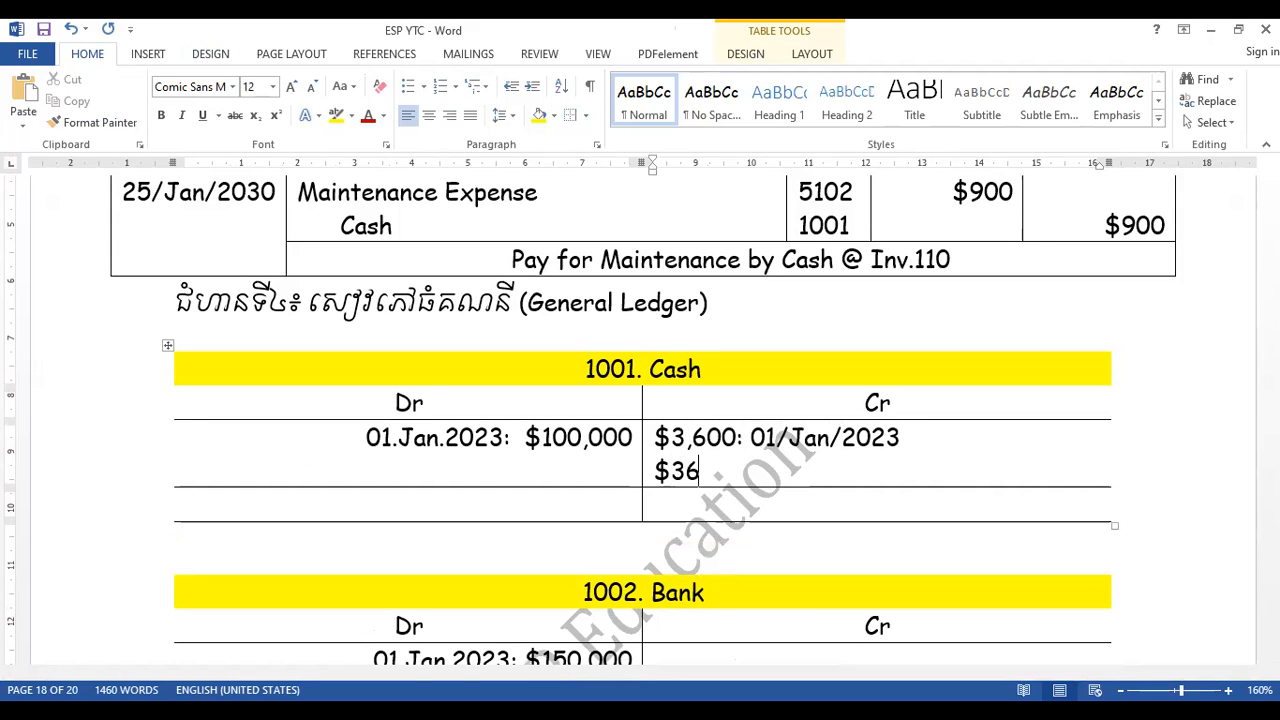
text(,000: 01/Jan)
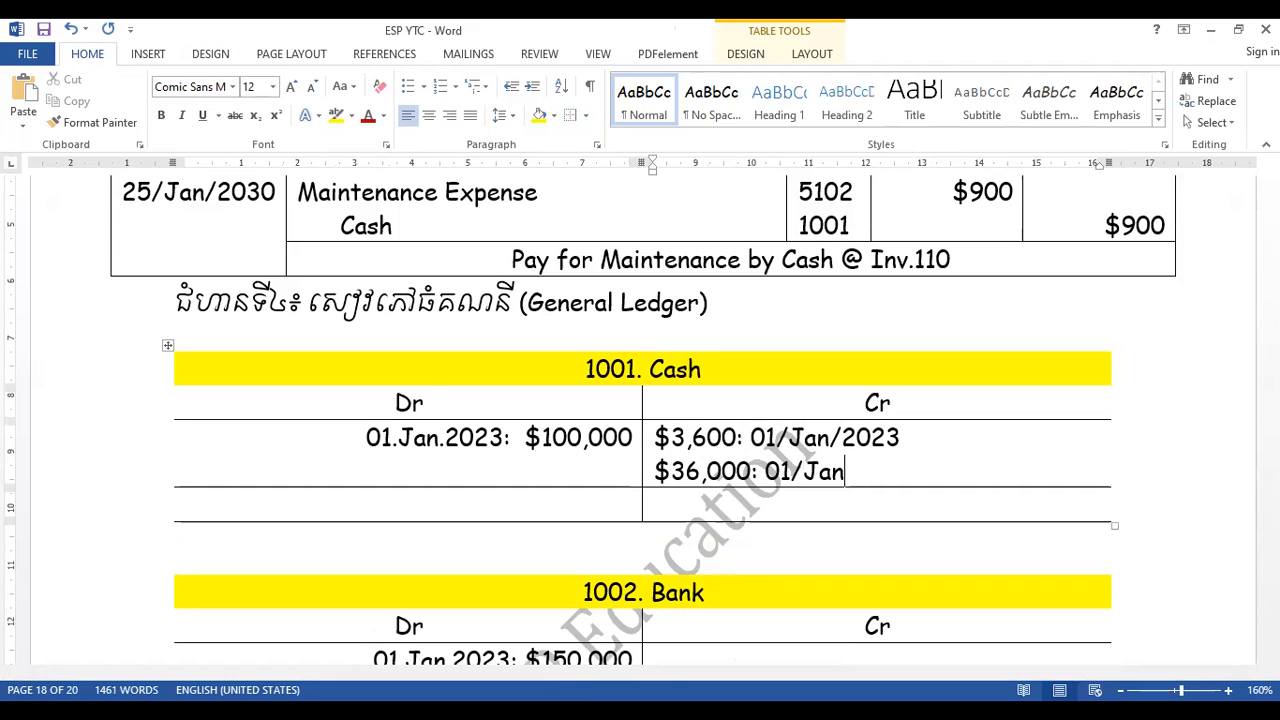
text(/2023)
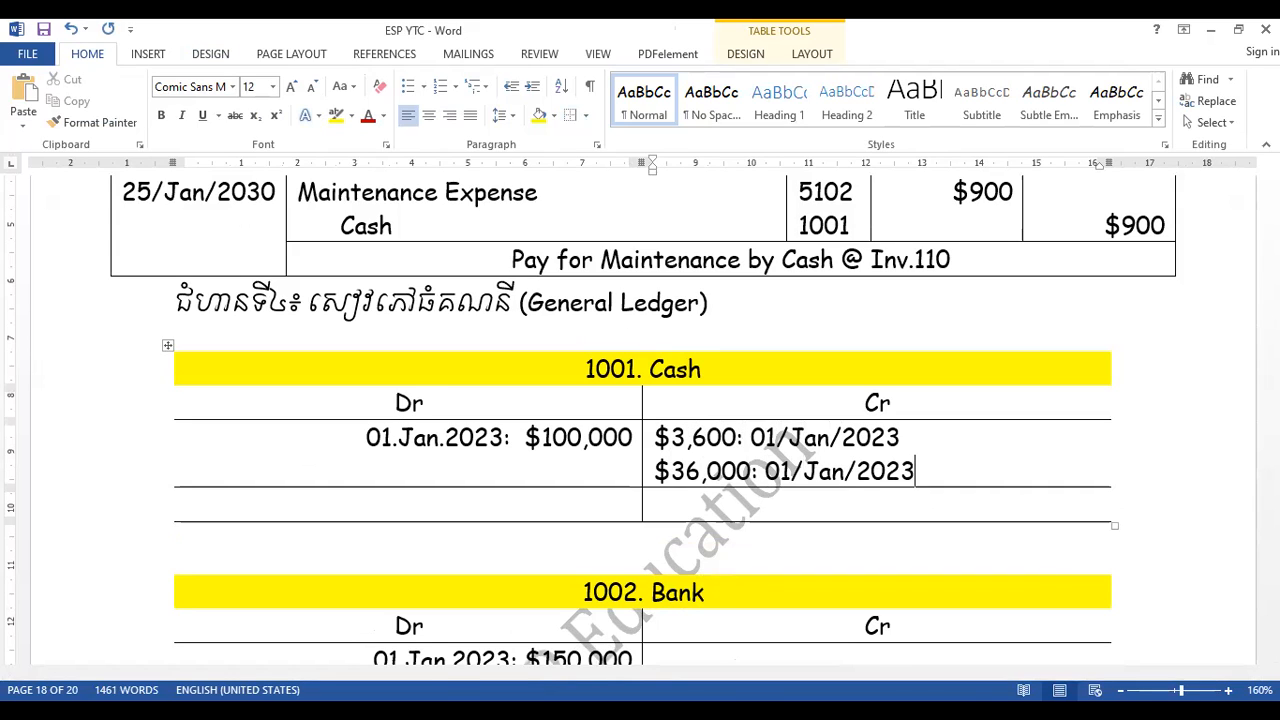
- Add "$50,000: 10/ Jan/ 2023" on a new line as the third credit entry in the Cash ledger
key(Return)
text($)
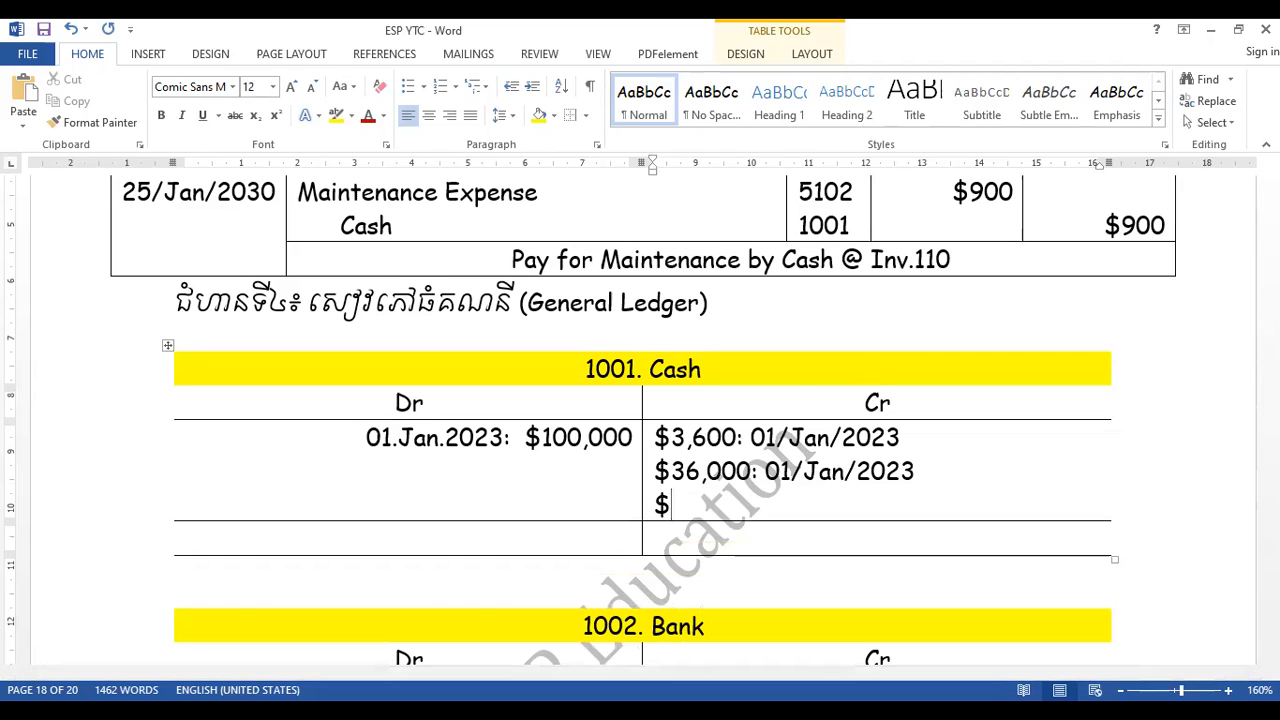
text(50,000:)
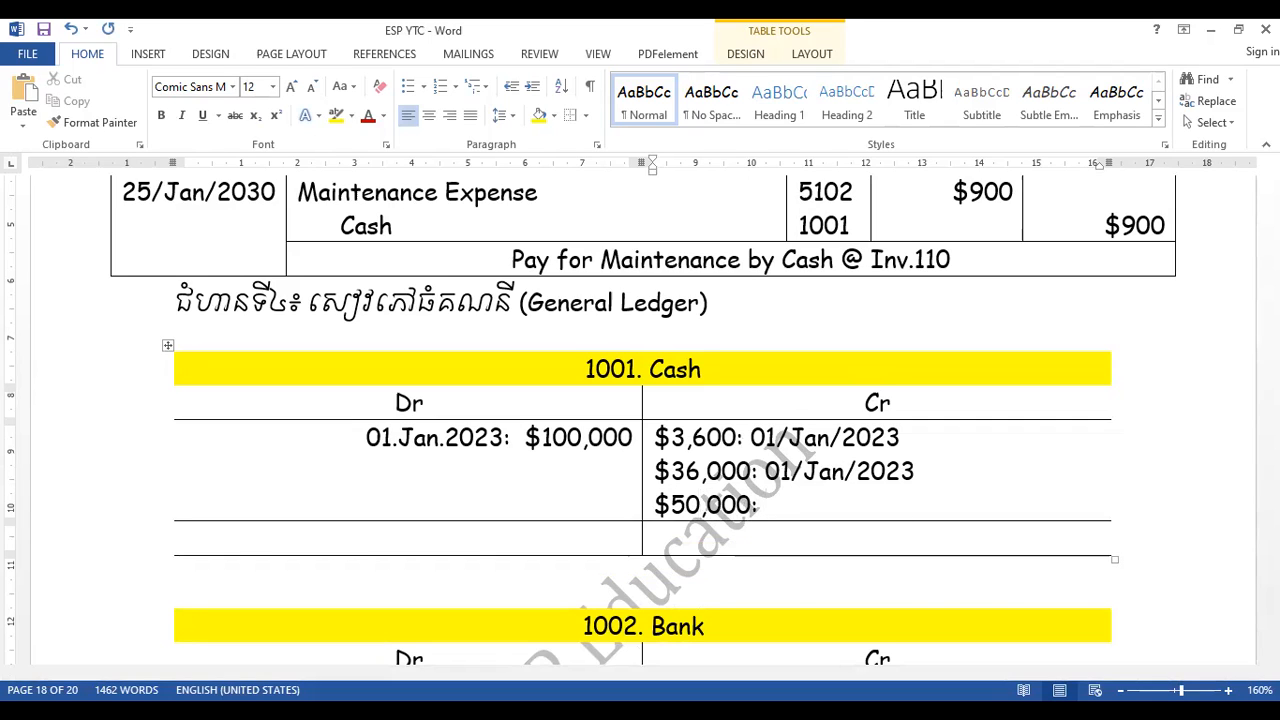
text( 10/ Jan)
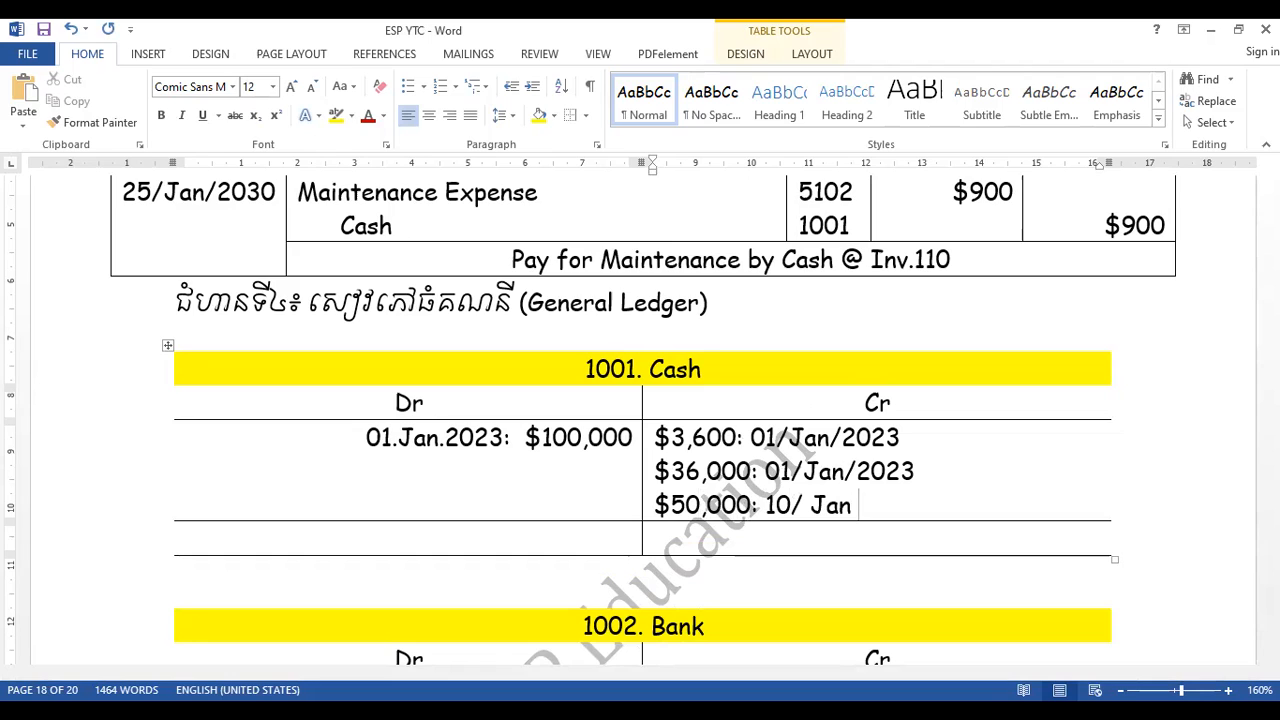
key(BackSpace)
text(/ 2023)
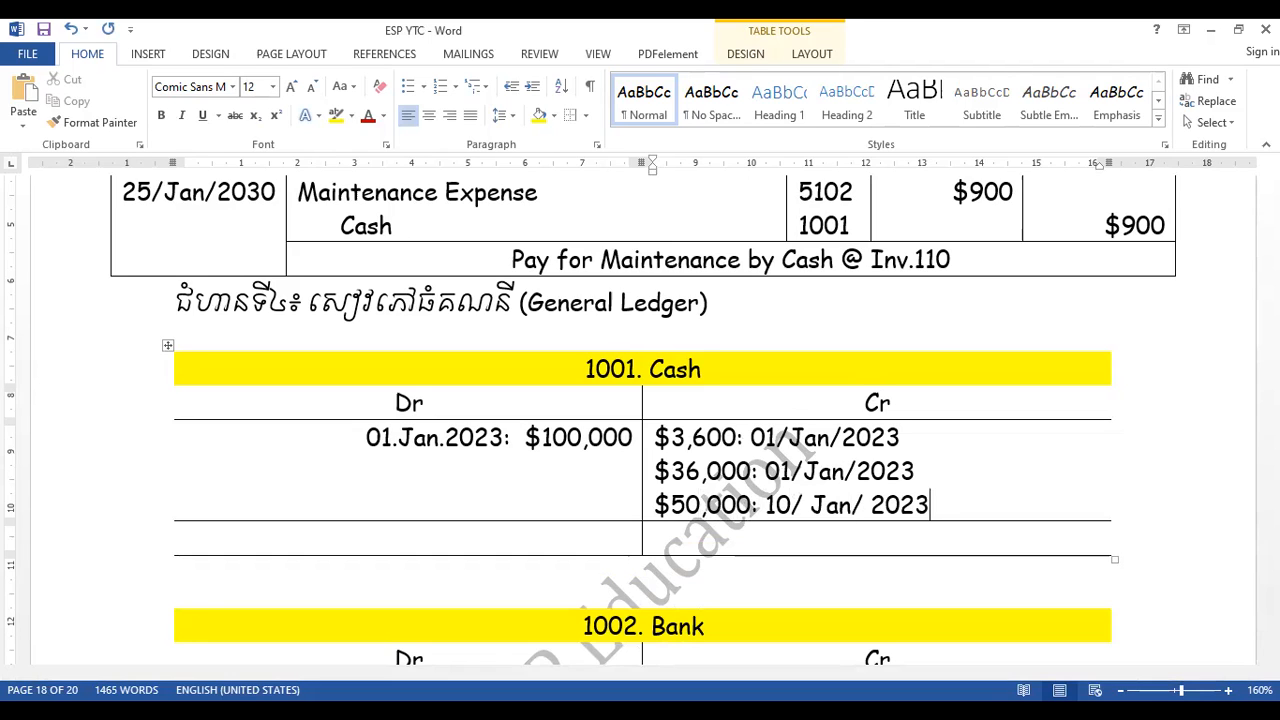
- Replace the slashes with periods in the date of the $3,600 Cash credit entry, making it 01.Jan.2023
click(781, 437)
key(Delete)
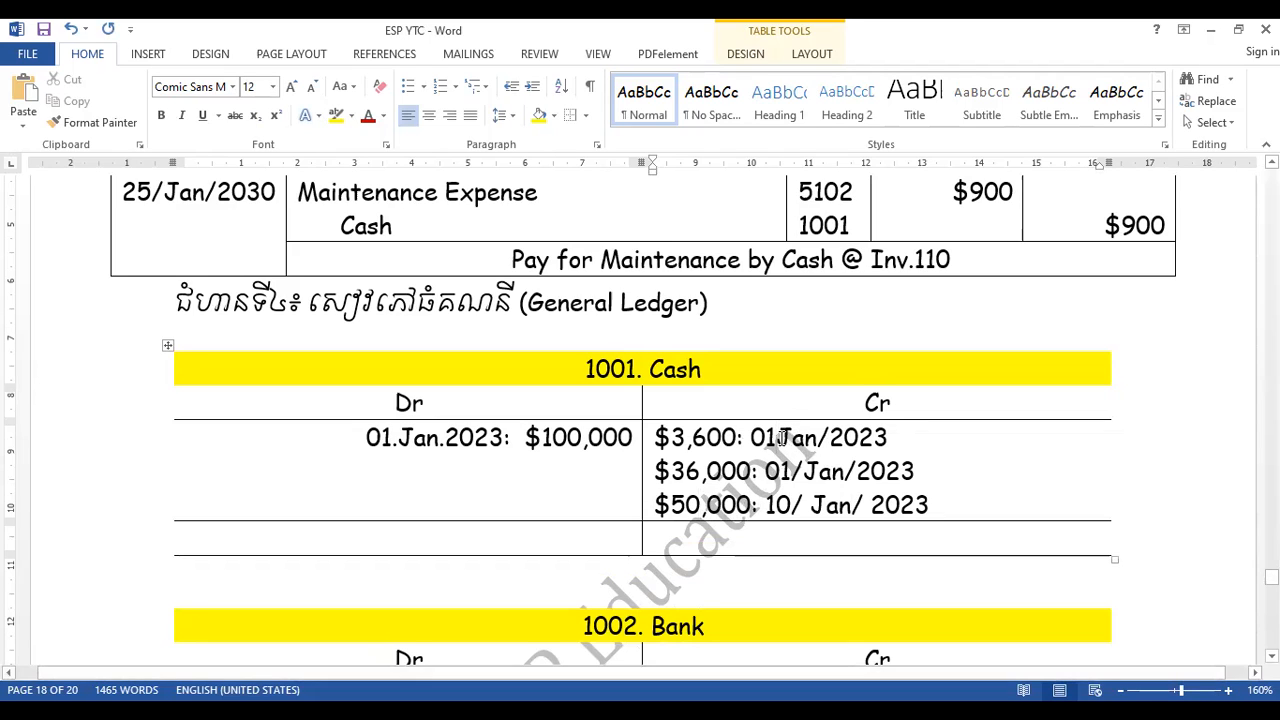
text(.)
click(833, 437)
key(BackSpace)
text(.)
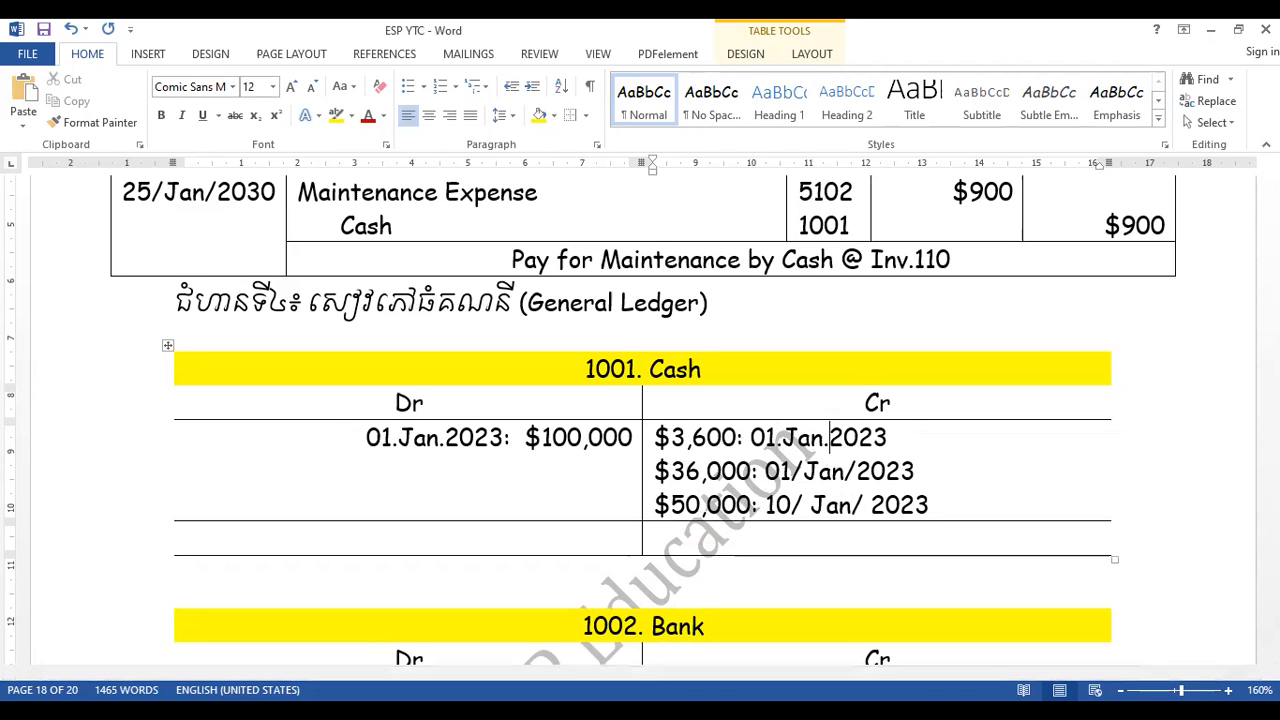
- Replace the slashes with periods in the date of the $36,000 Cash credit entry, making it 01.Jan.2023
click(804, 469)
key(BackSpace)
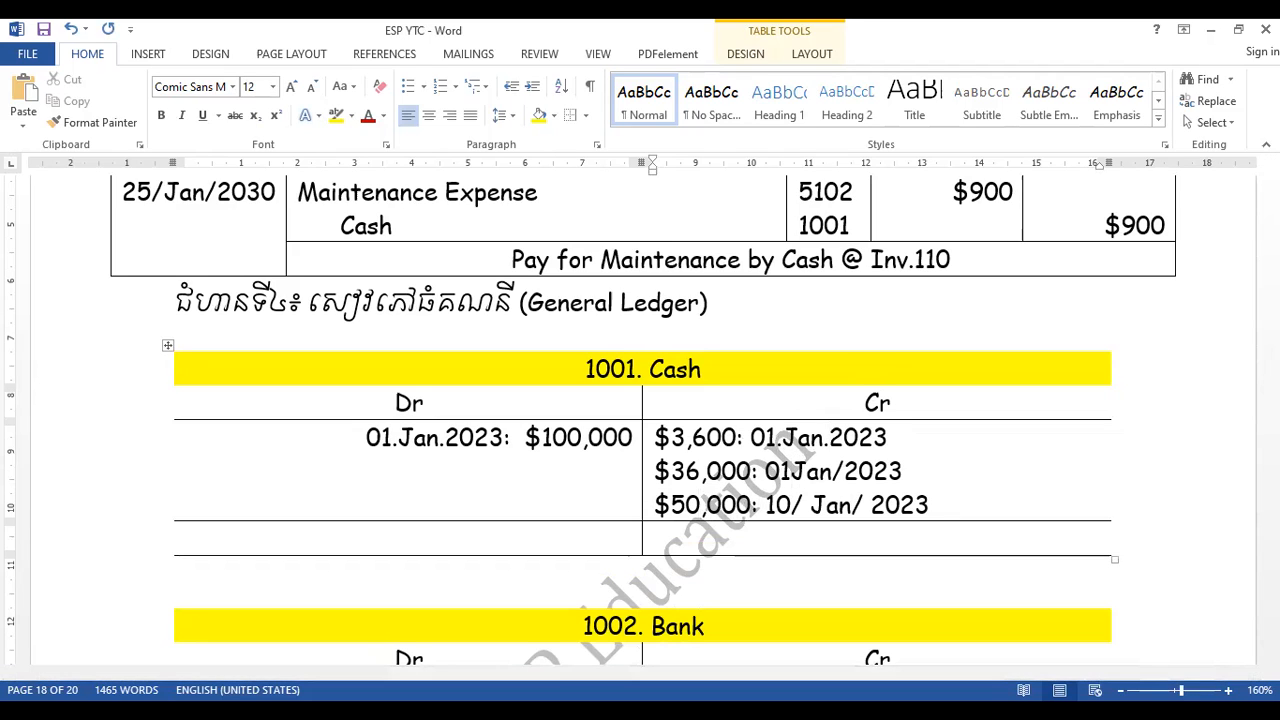
text(.)
click(852, 471)
key(BackSpace)
key(BackSpace)
text(n.)
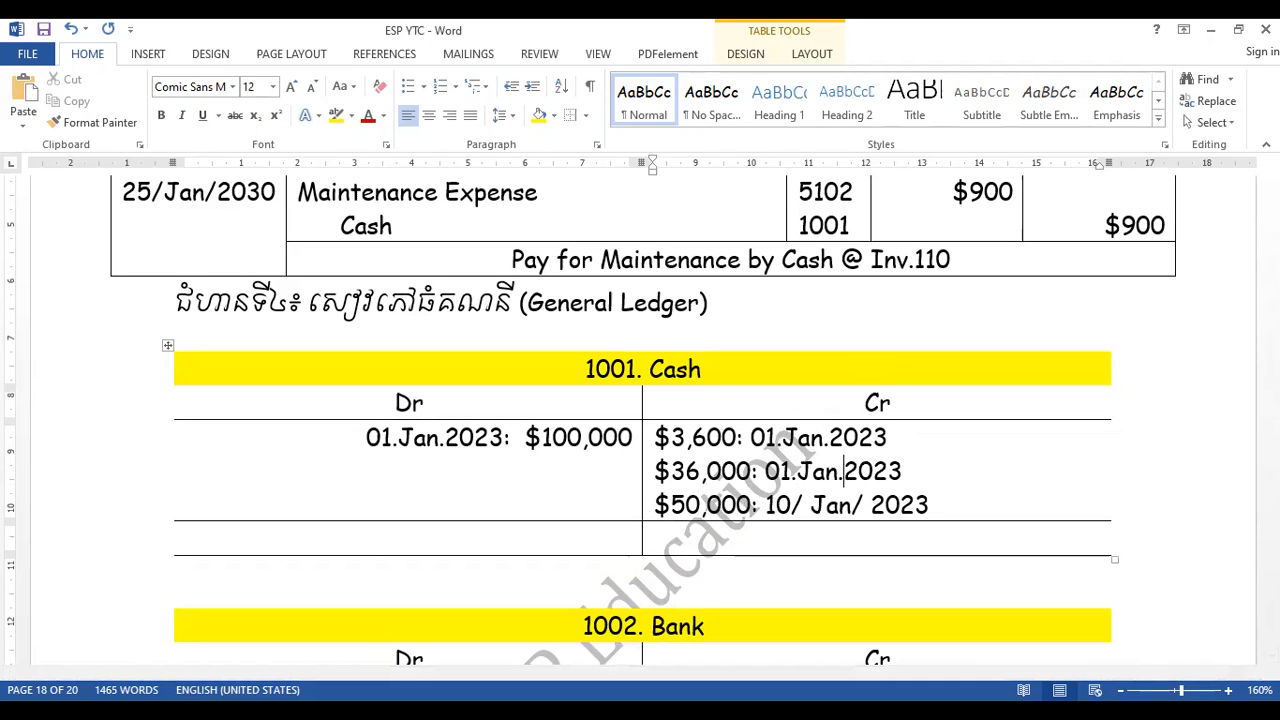
- Reformat the date of the $50,000 Cash credit entry as 10.Jan.2023, without slashes or spaces, and save the document
click(802, 505)
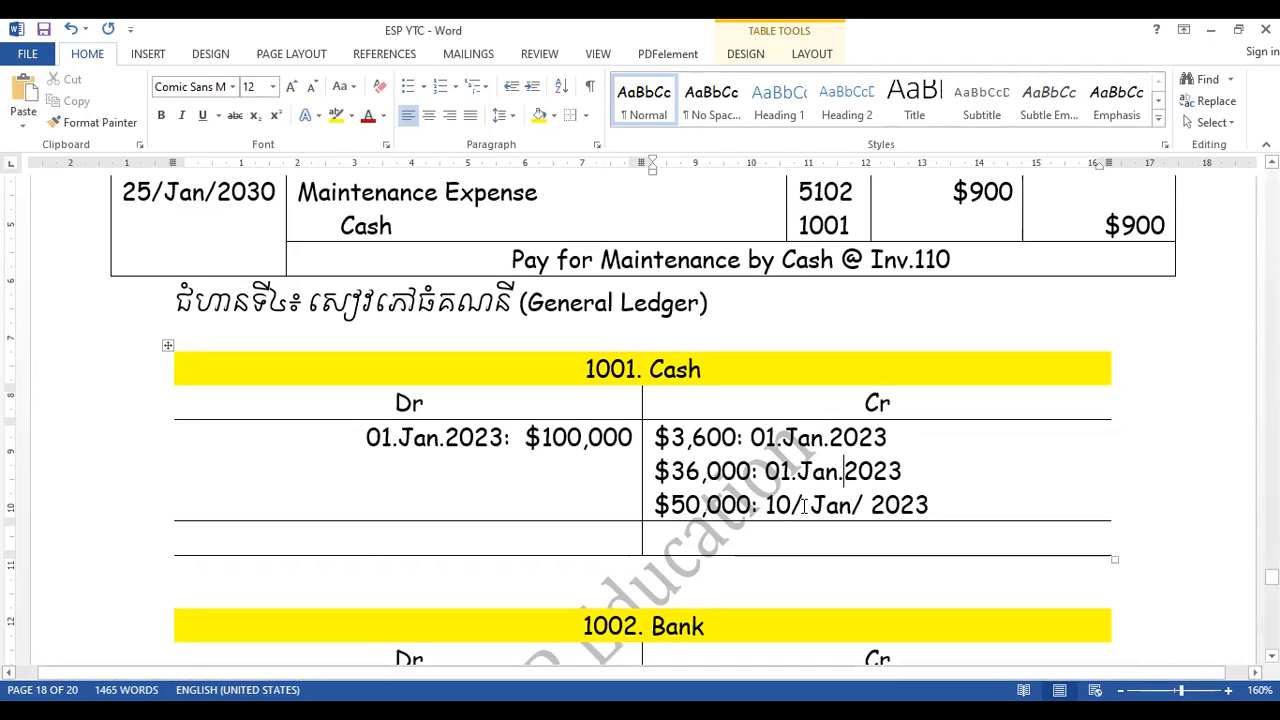
key(BackSpace)
key(Delete)
text(.)
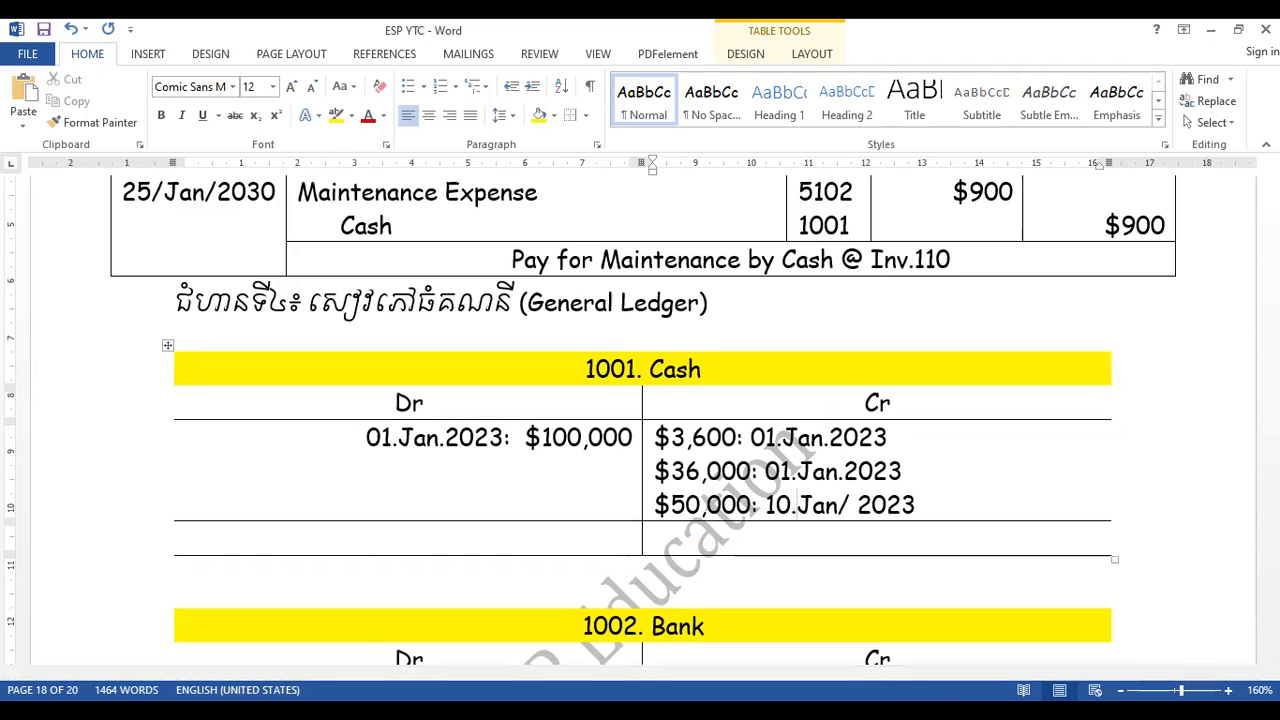
key(Right)
key(Right)
key(Right)
key(Right)
key(BackSpace)
key(Delete)
text(.)
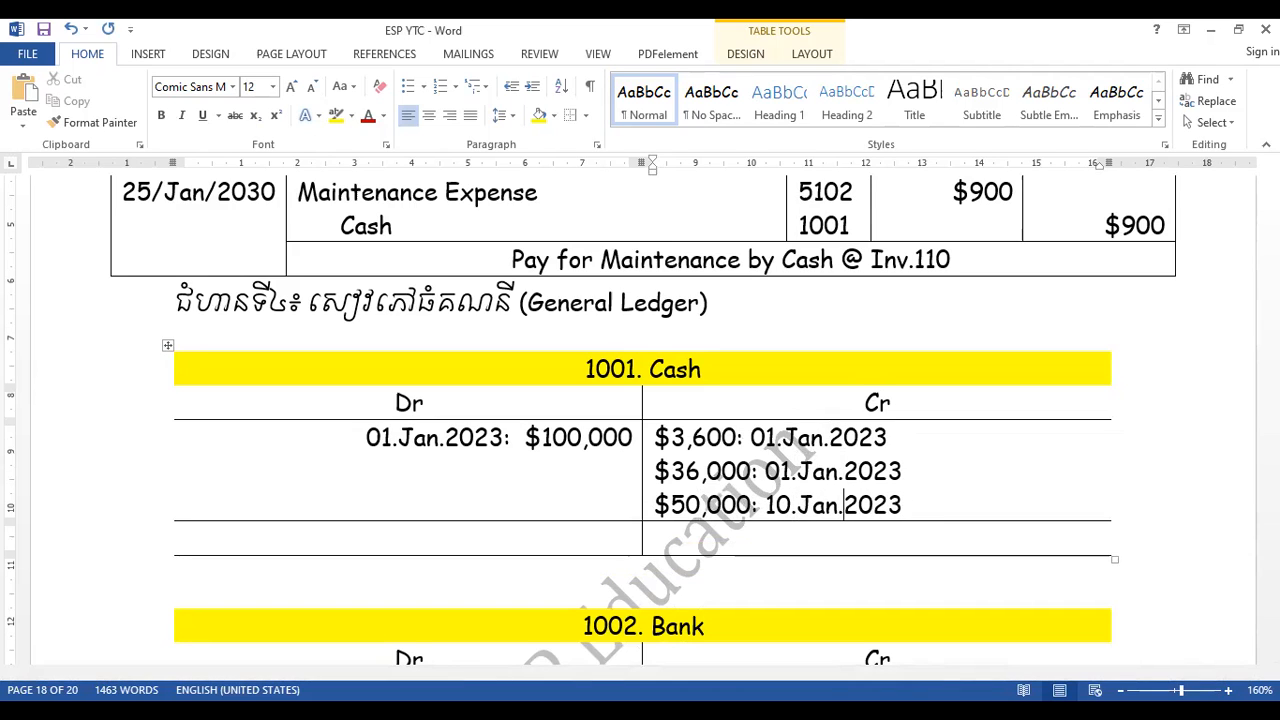
key(ctrl+s)
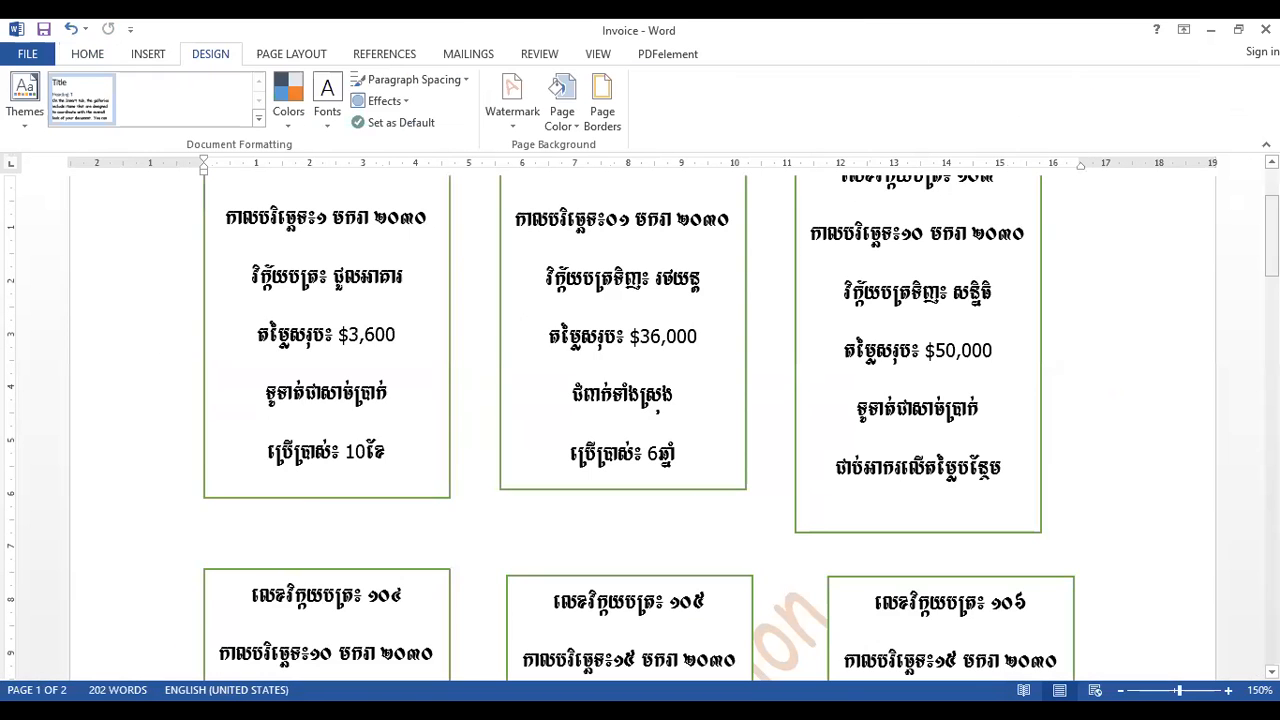
- Check the remaining invoices in the Invoice document, add "$600: 10.Jan.2023" as the Cash ledger's fourth credit entry in ESP YTC, and save
scroll(333, 478, down, 5)
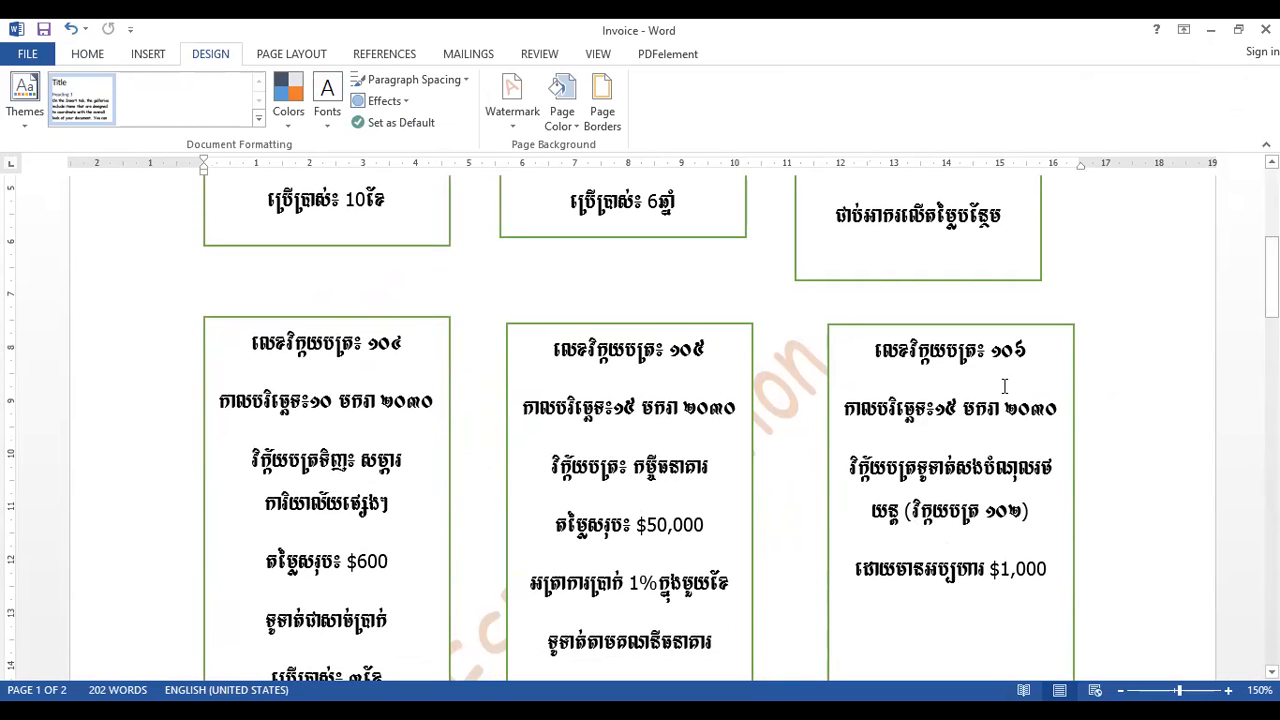
drag(1272, 280, 1272, 341)
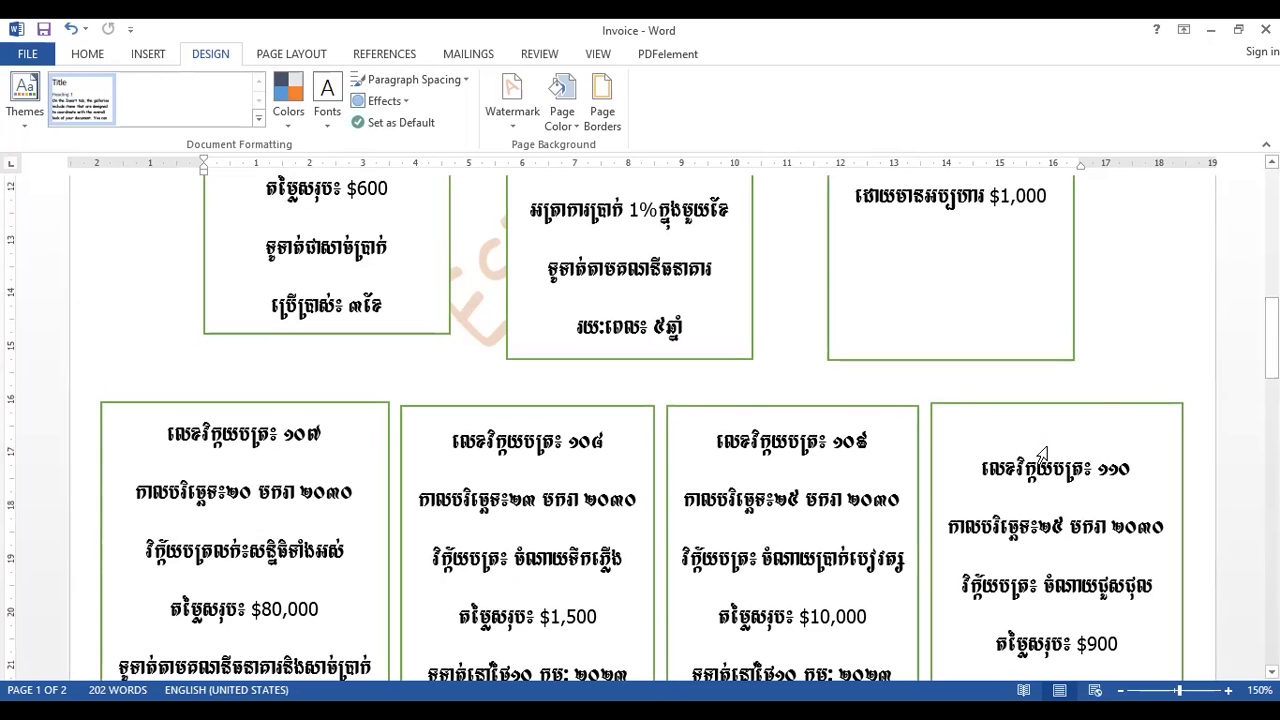
drag(1272, 334, 1272, 278)
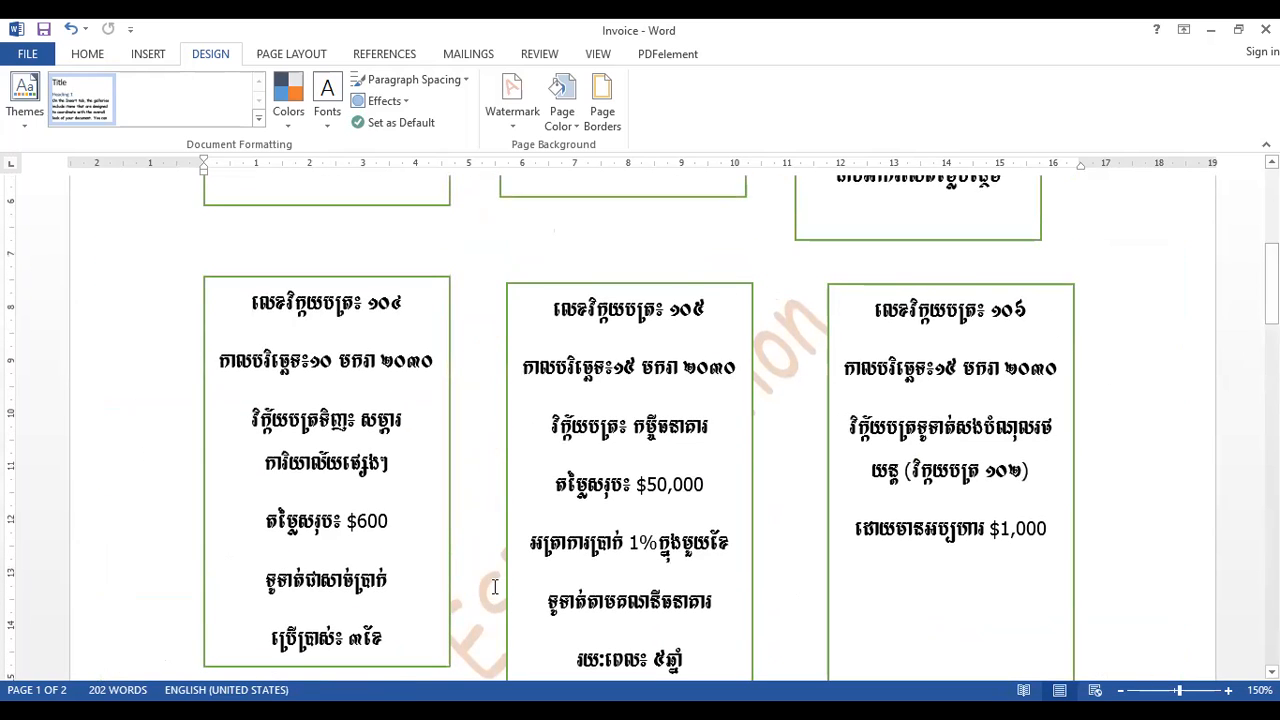
key(alt+Tab)
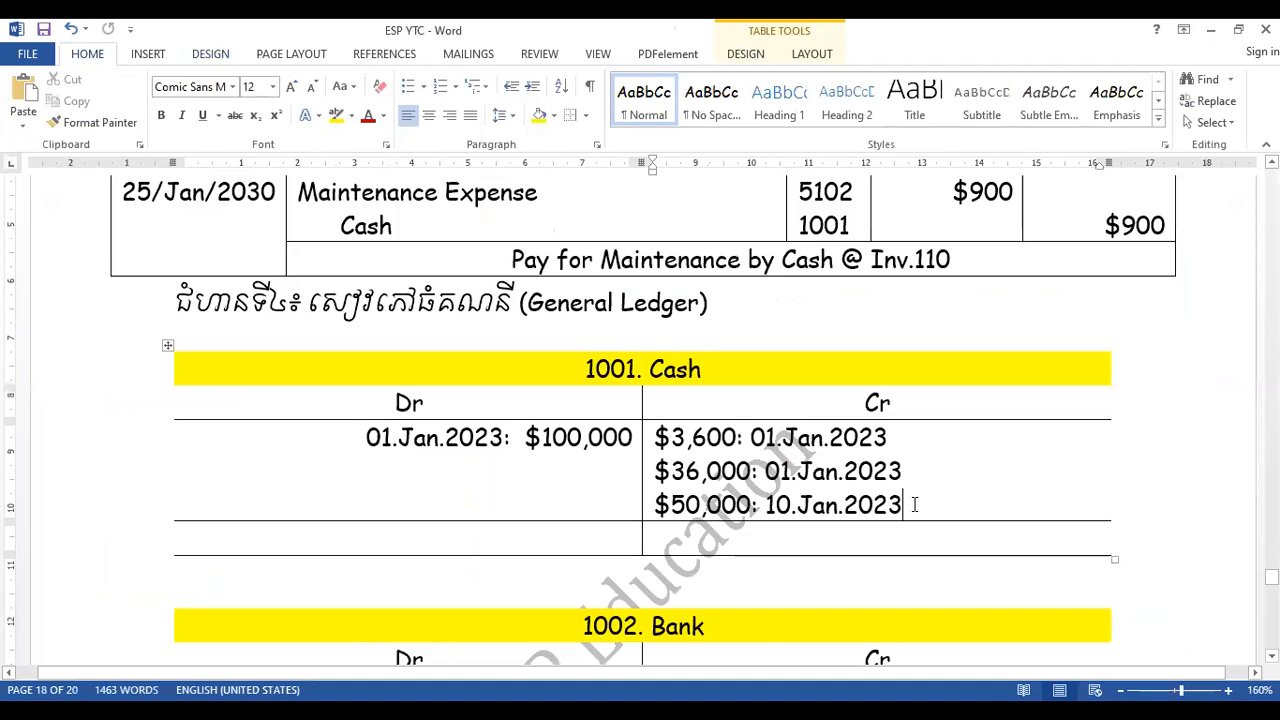
key(Return)
text($)
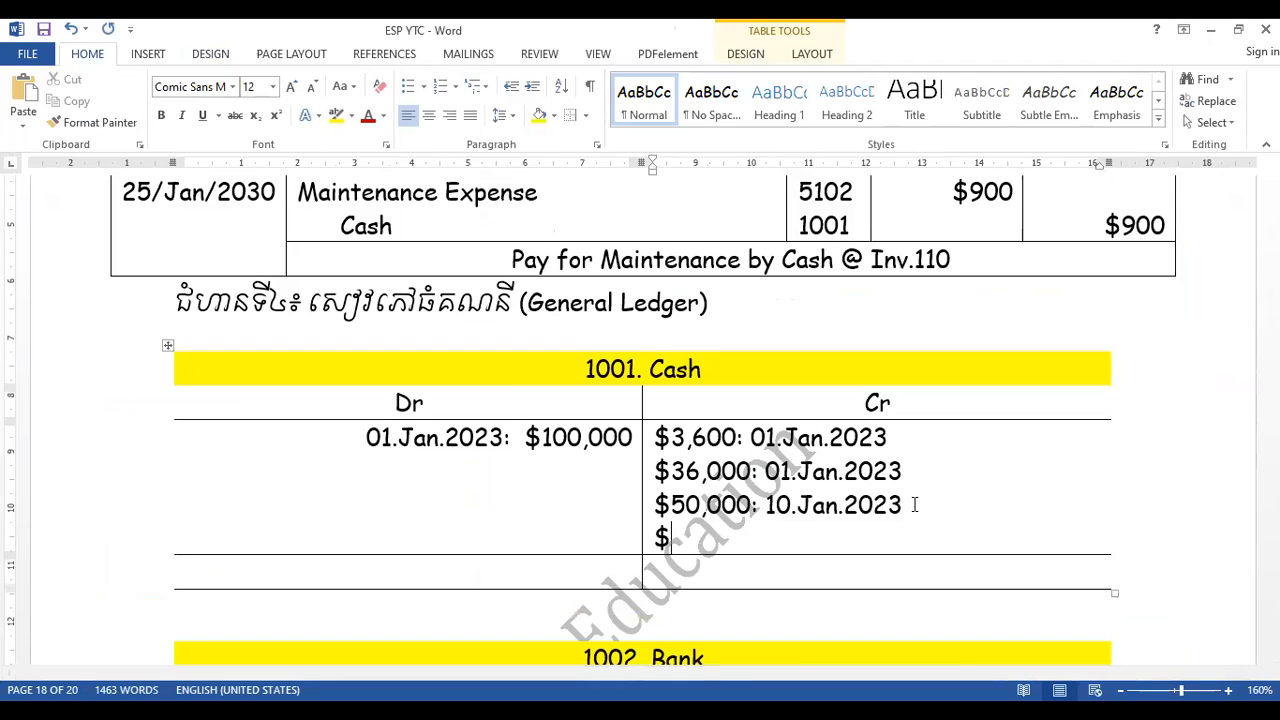
text(600: 10.Jan)
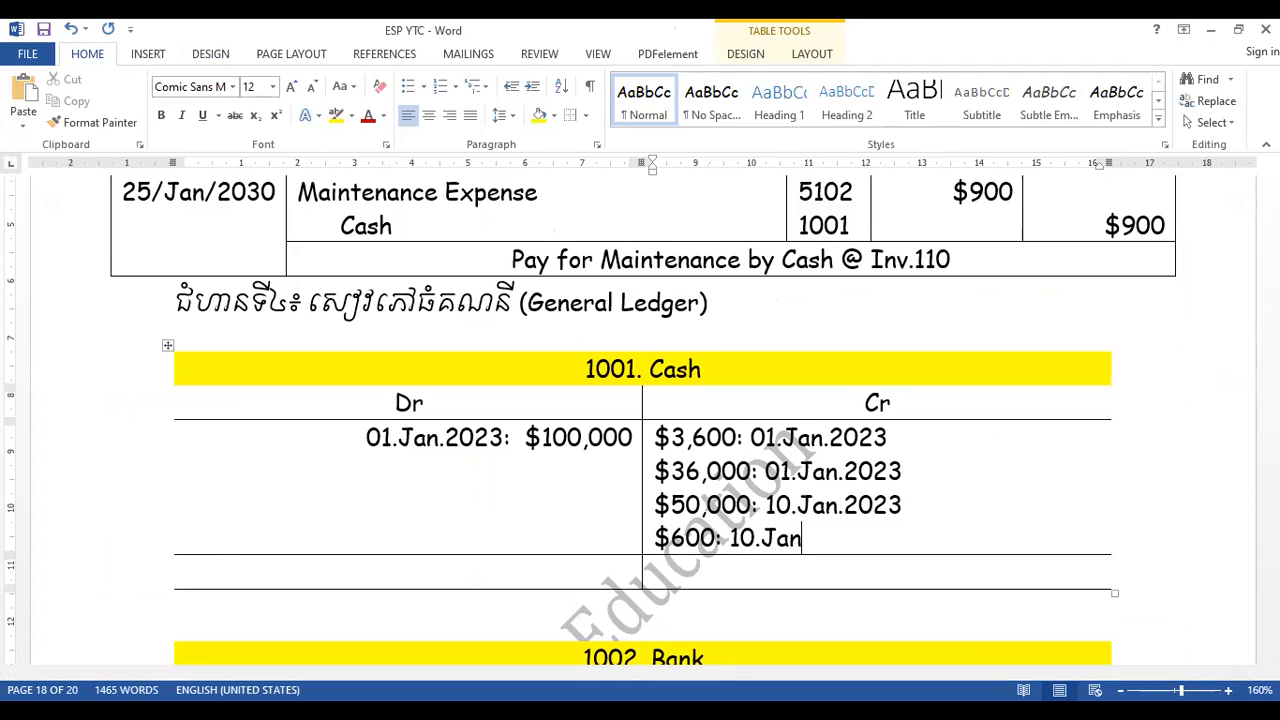
text(.2023)
key(ctrl+s)
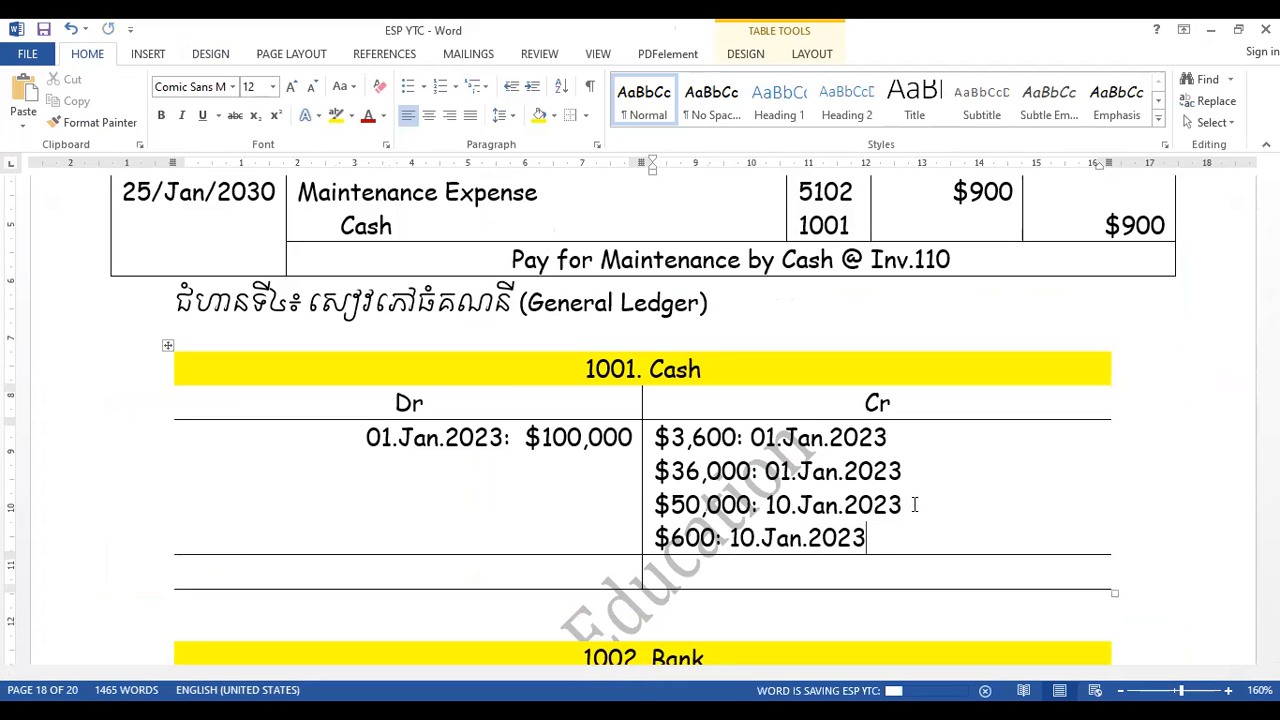
- Check the next invoices in the Invoice document and start a second debit line in ESP YTC's Cash ledger dated 20.Jan.2023
click(633, 441)
key(Return)
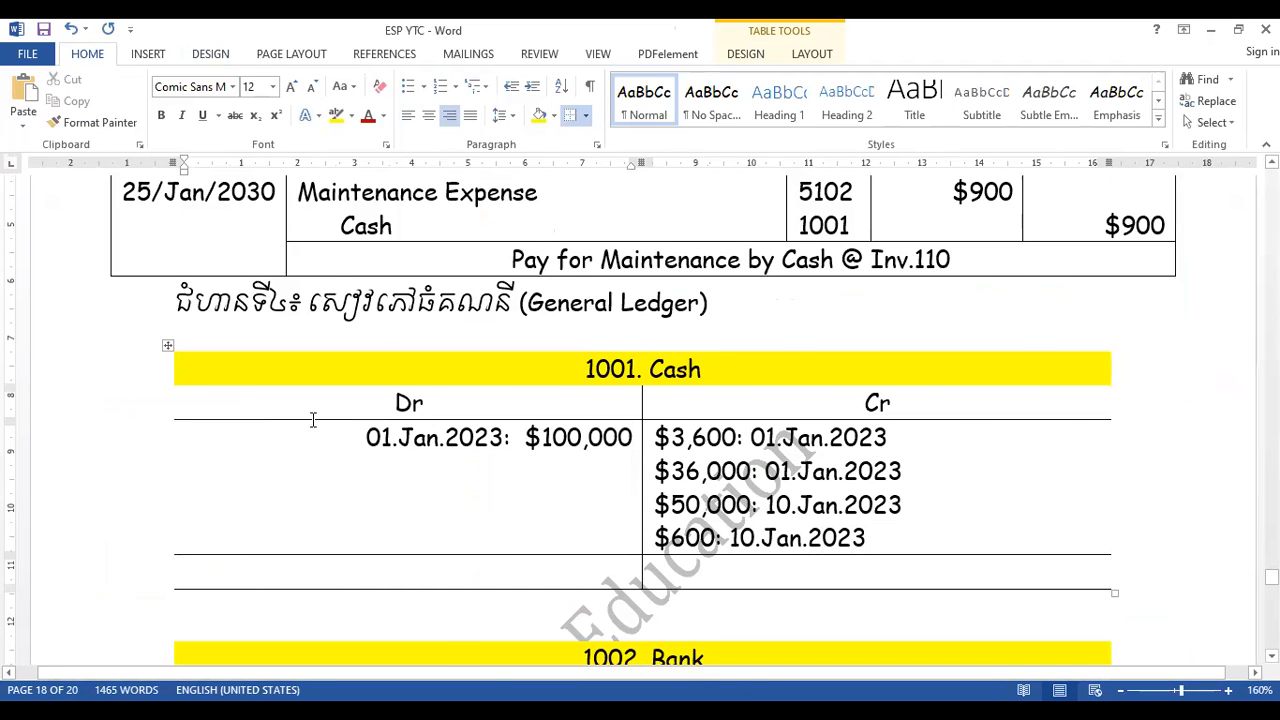
key(alt+Tab)
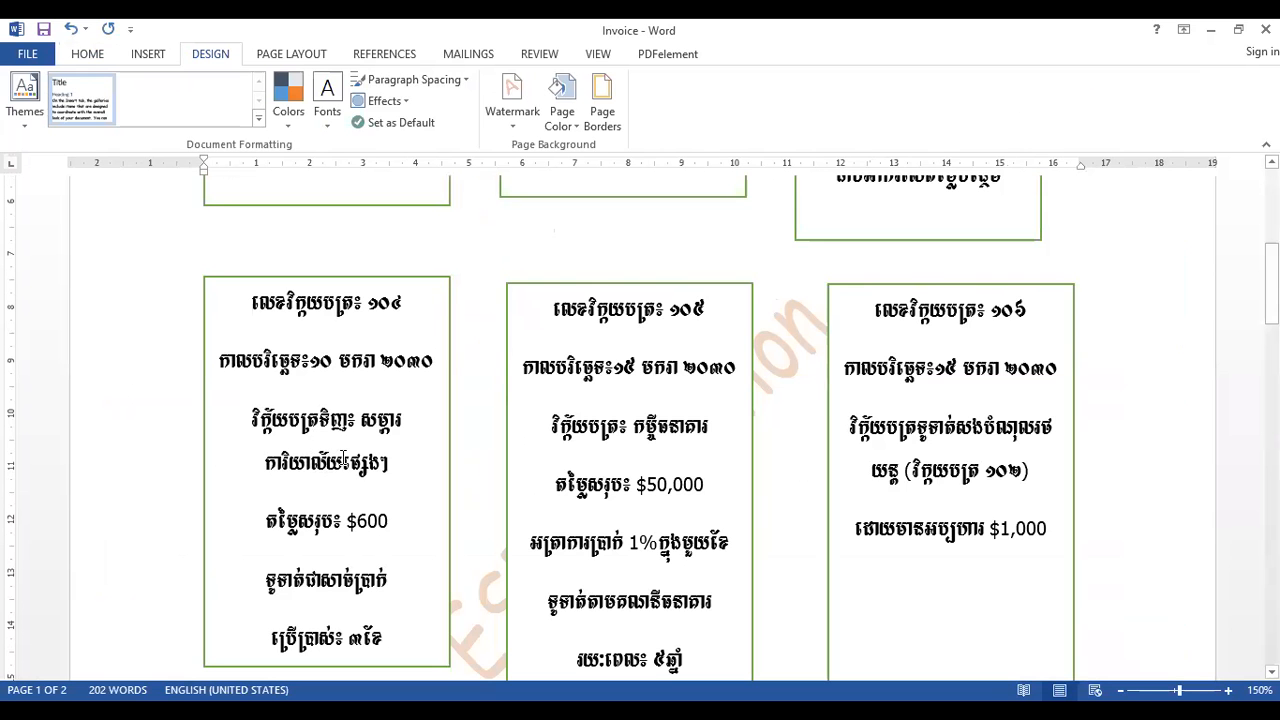
scroll(1137, 504, down, 5)
click(1137, 505)
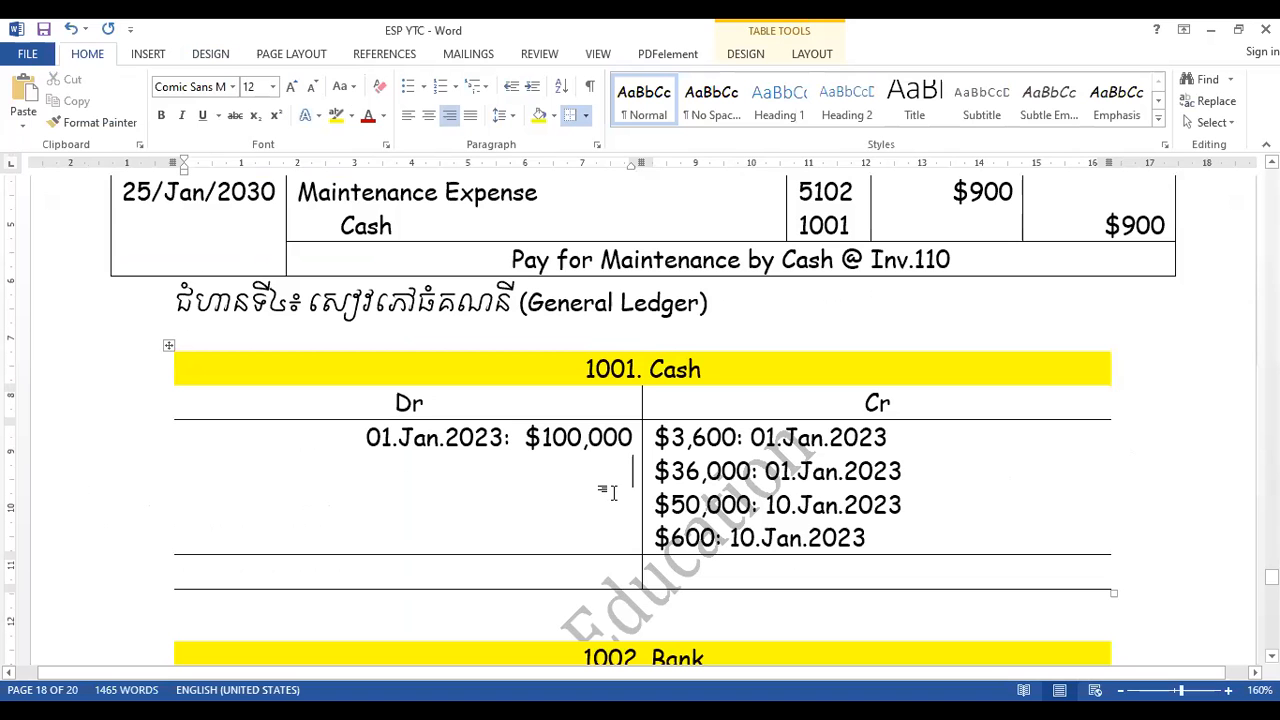
text(20)
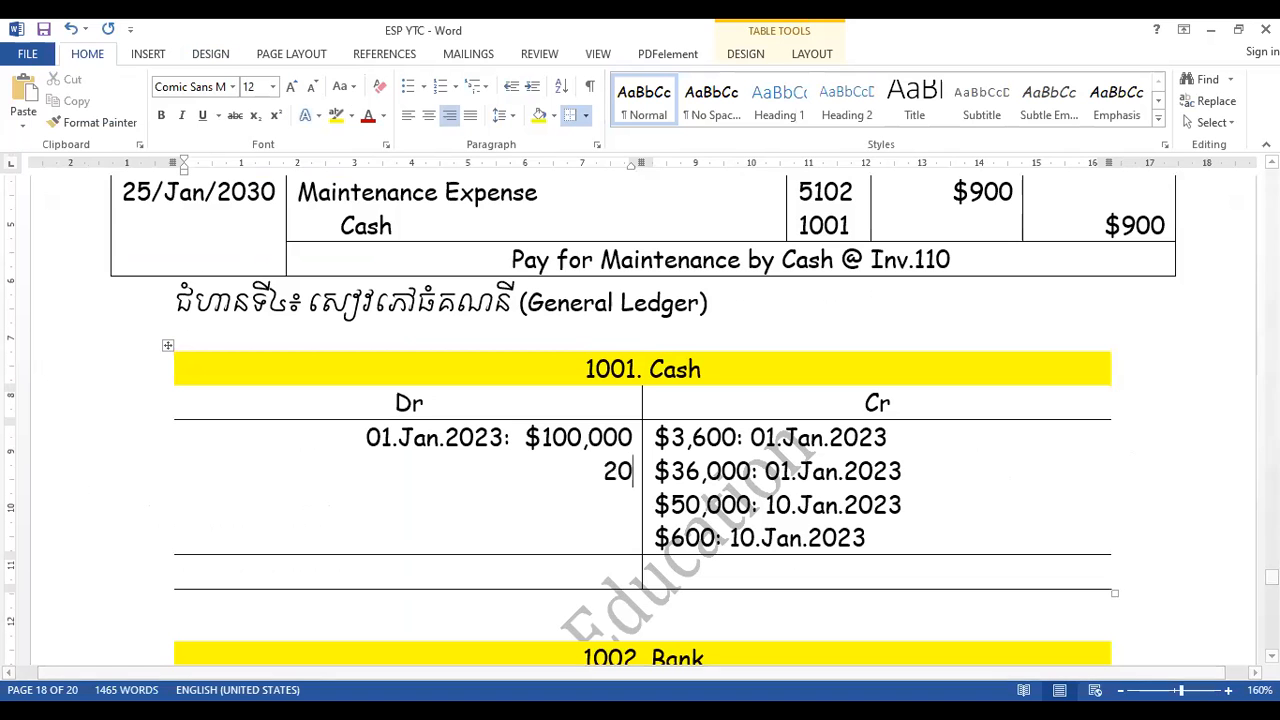
text(.Jan)
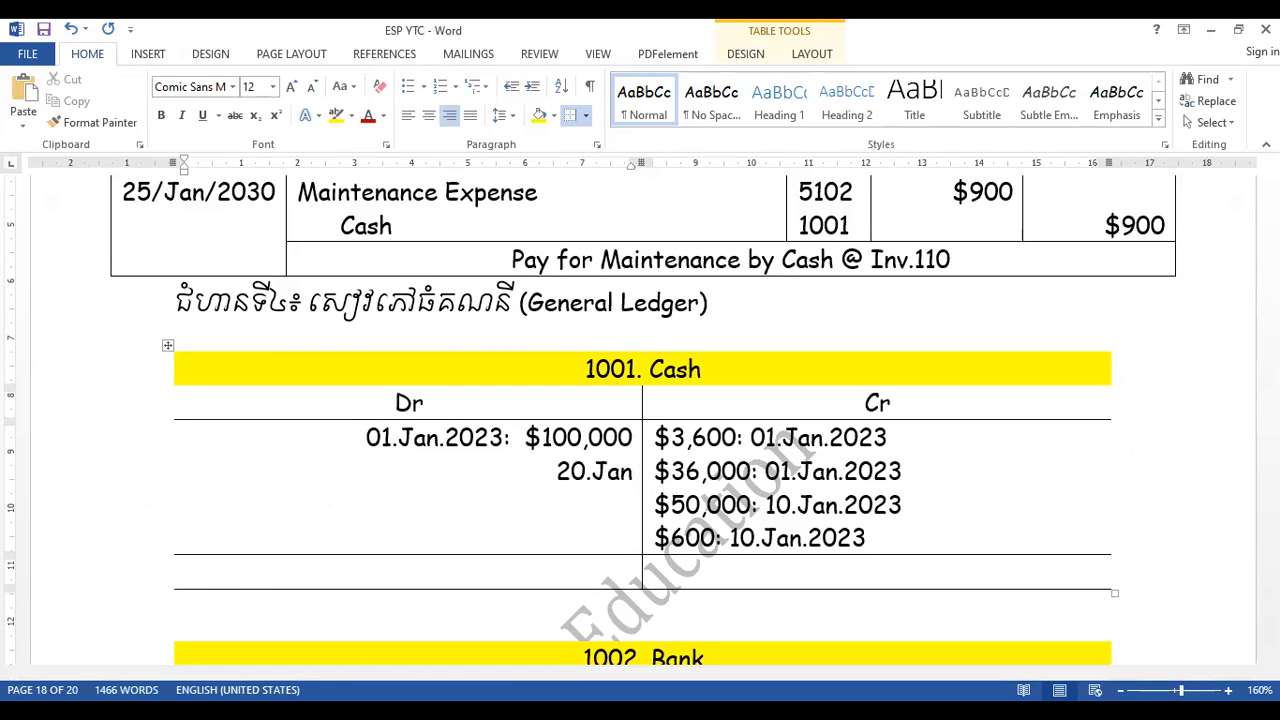
text(.2023)
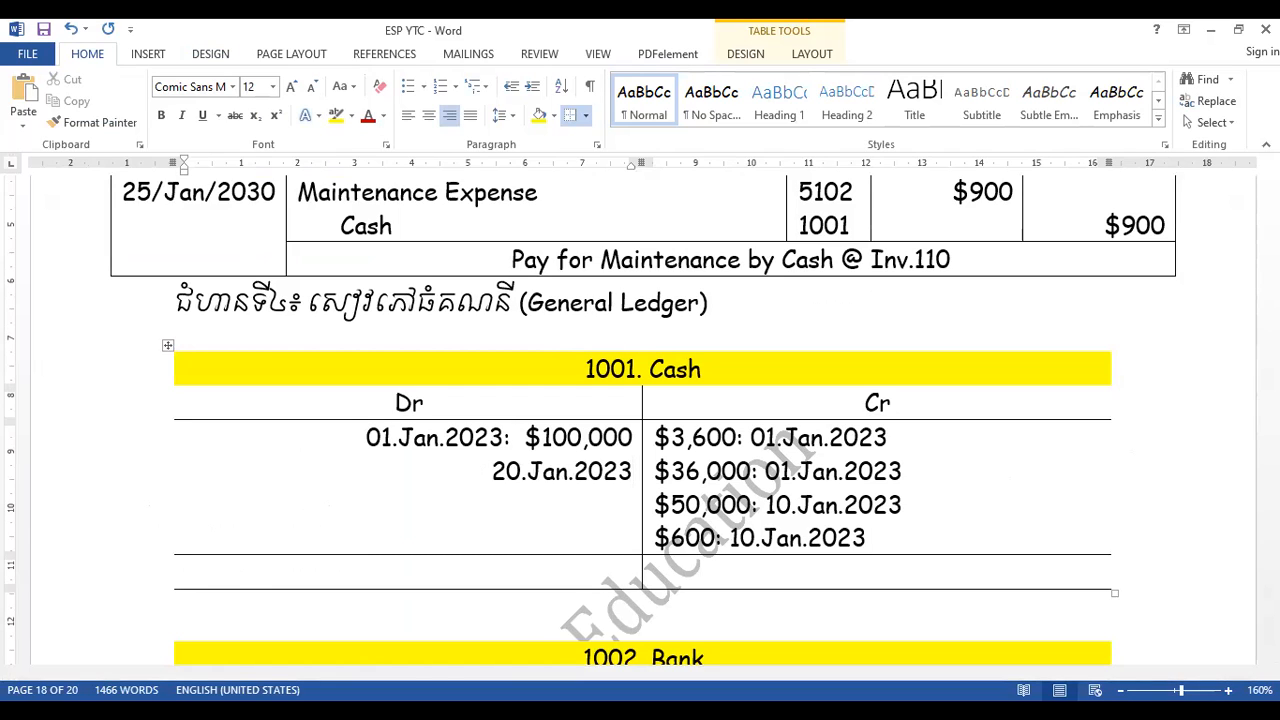
text(: $)
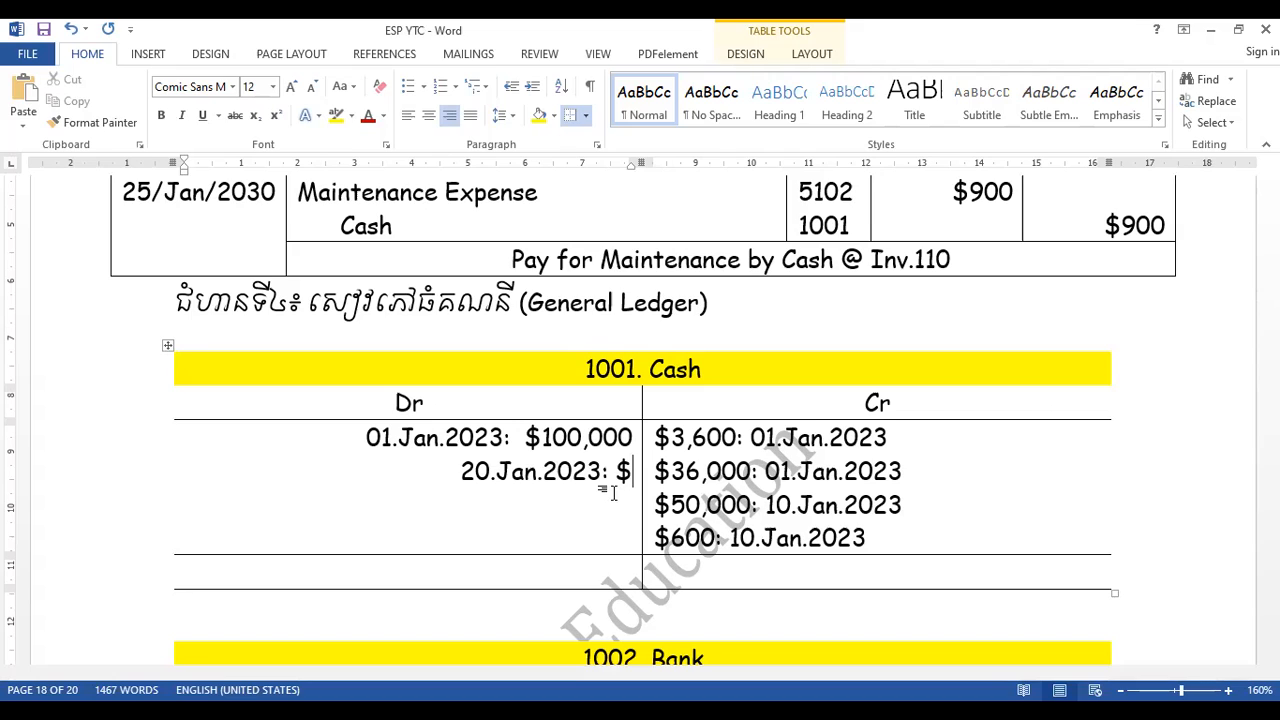
- Complete the 20.Jan.2023 Cash debit entry with a colon and the amount $32,000
text(3)
text(2)
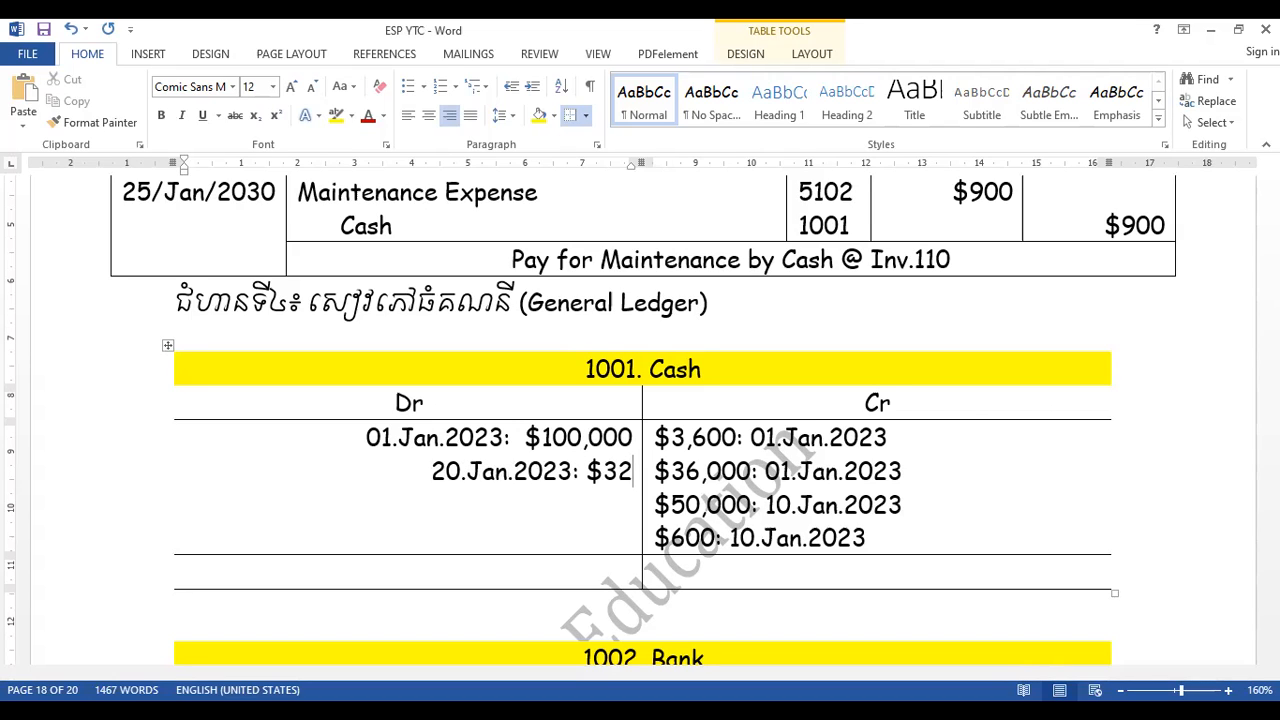
text(,000)
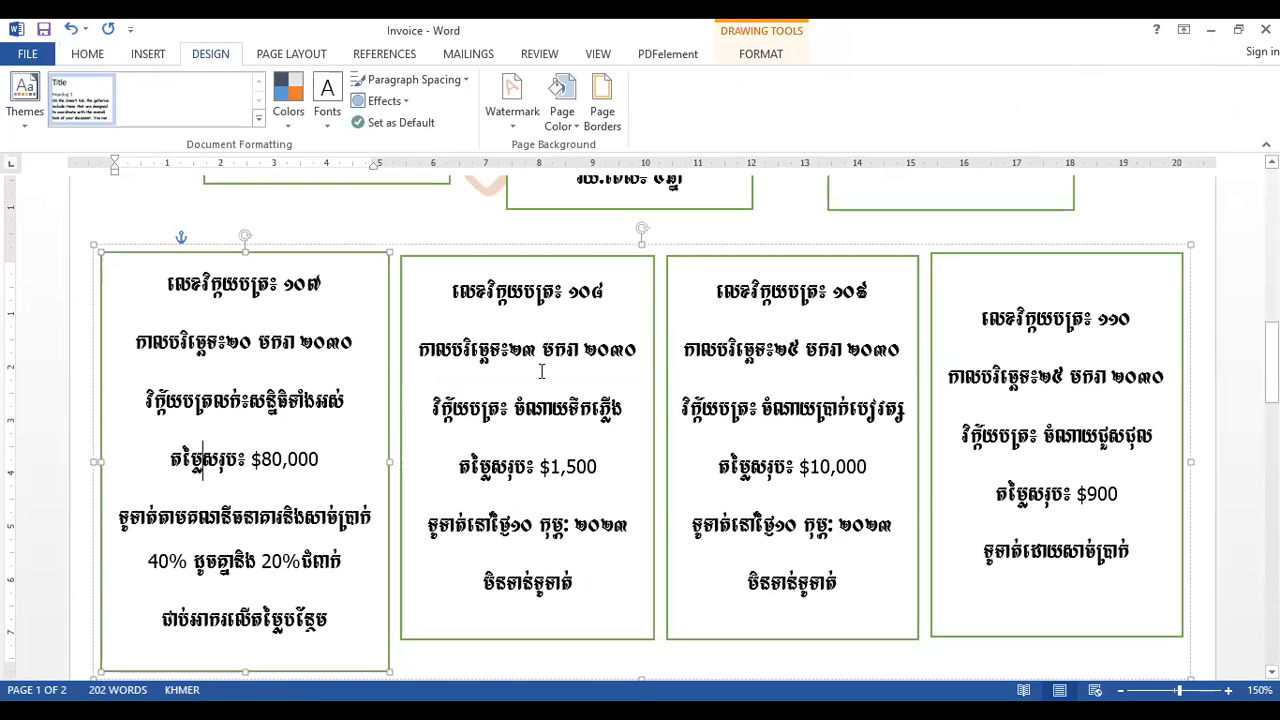
- Check invoices 109 and 110 in the Invoice document and add "$900: 25.Jan.2023" as the Cash ledger's fifth credit entry in ESP YTC
click(561, 466)
click(834, 524)
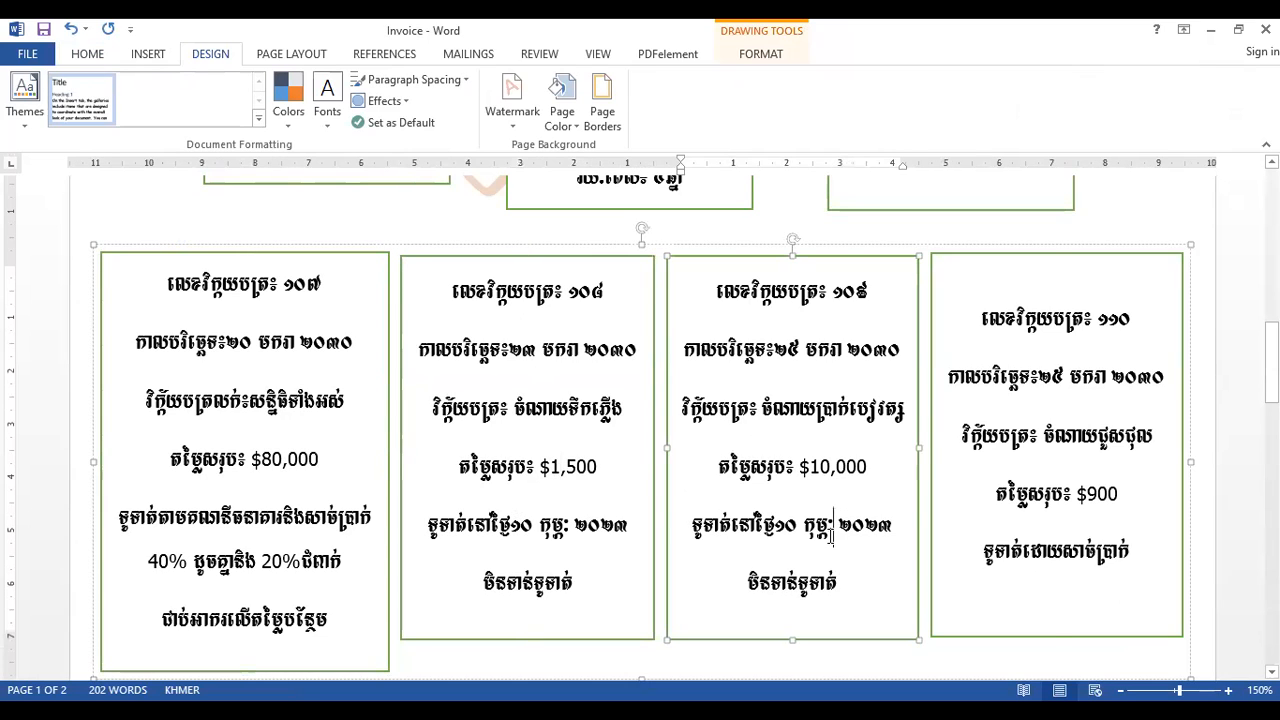
click(1084, 494)
key(alt+shift)
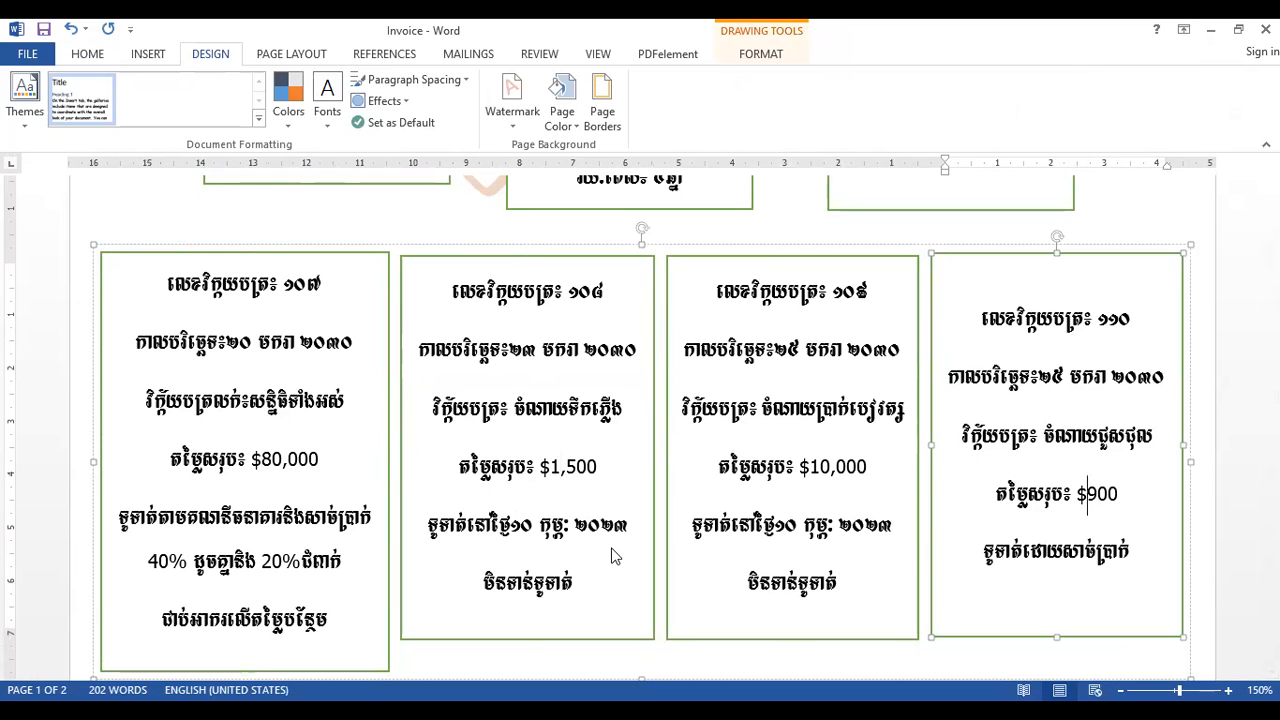
key(alt+Tab)
key(Return)
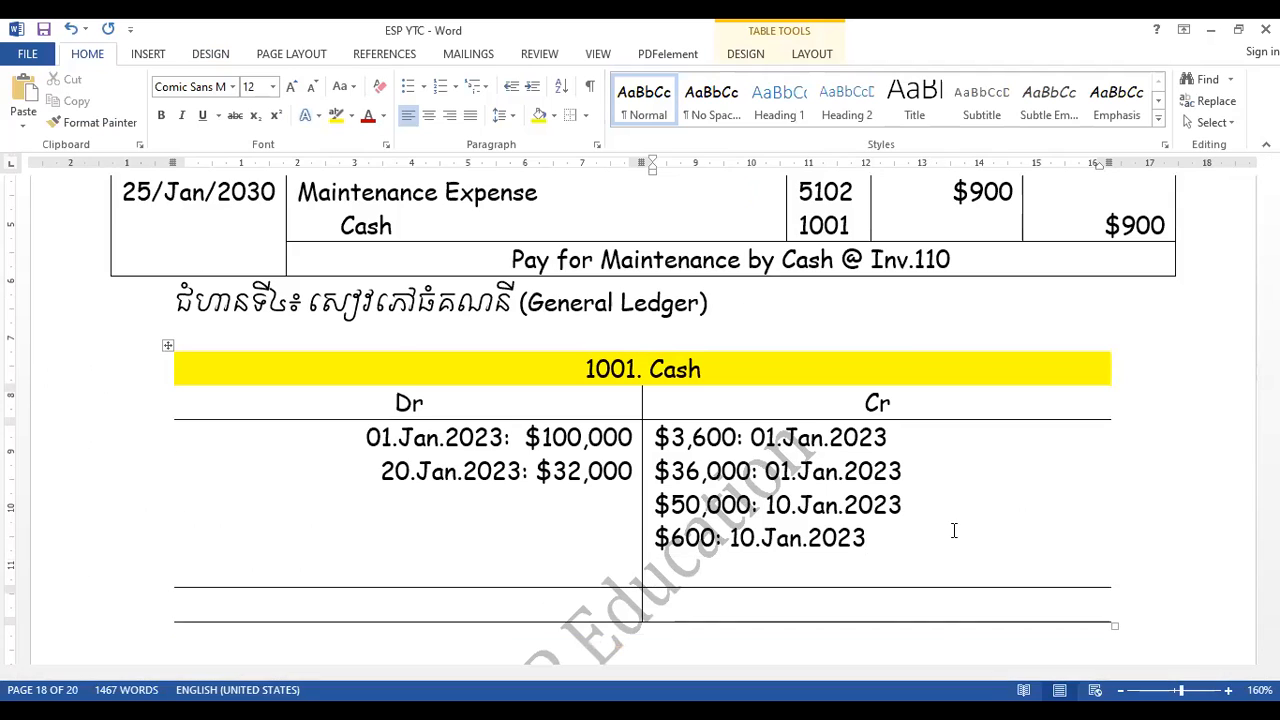
text($900)
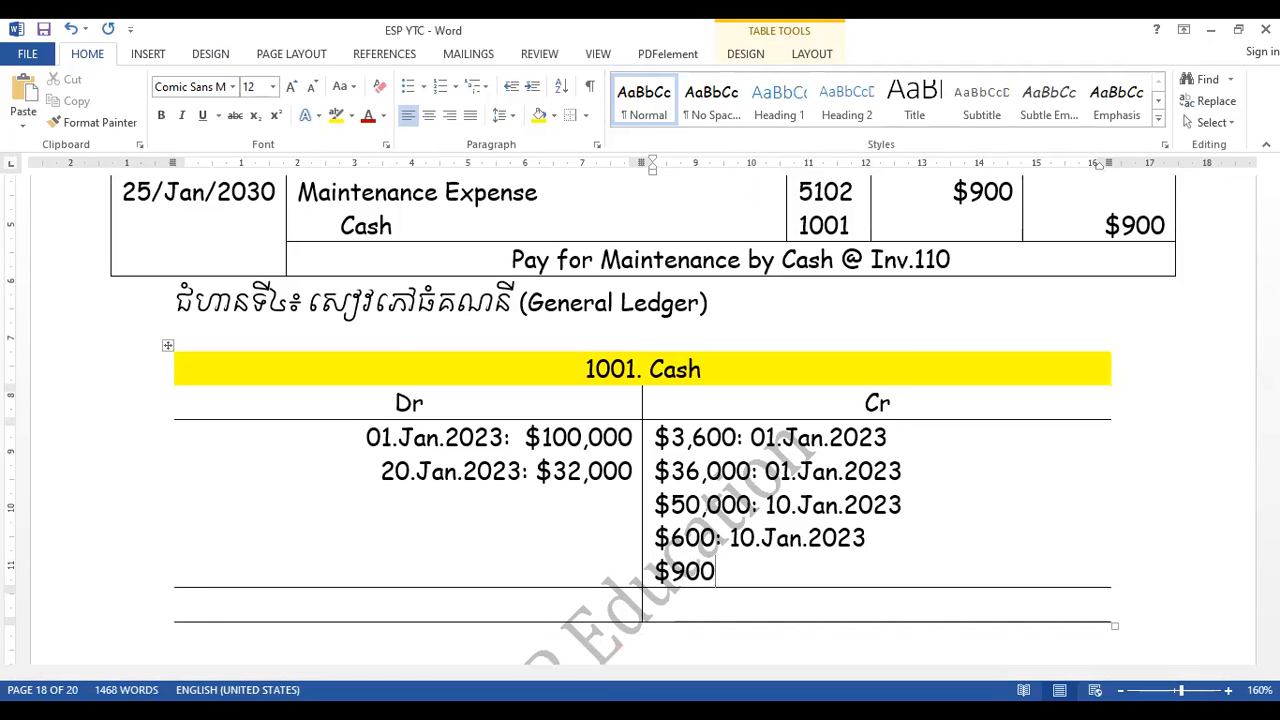
text(: 25.Jan)
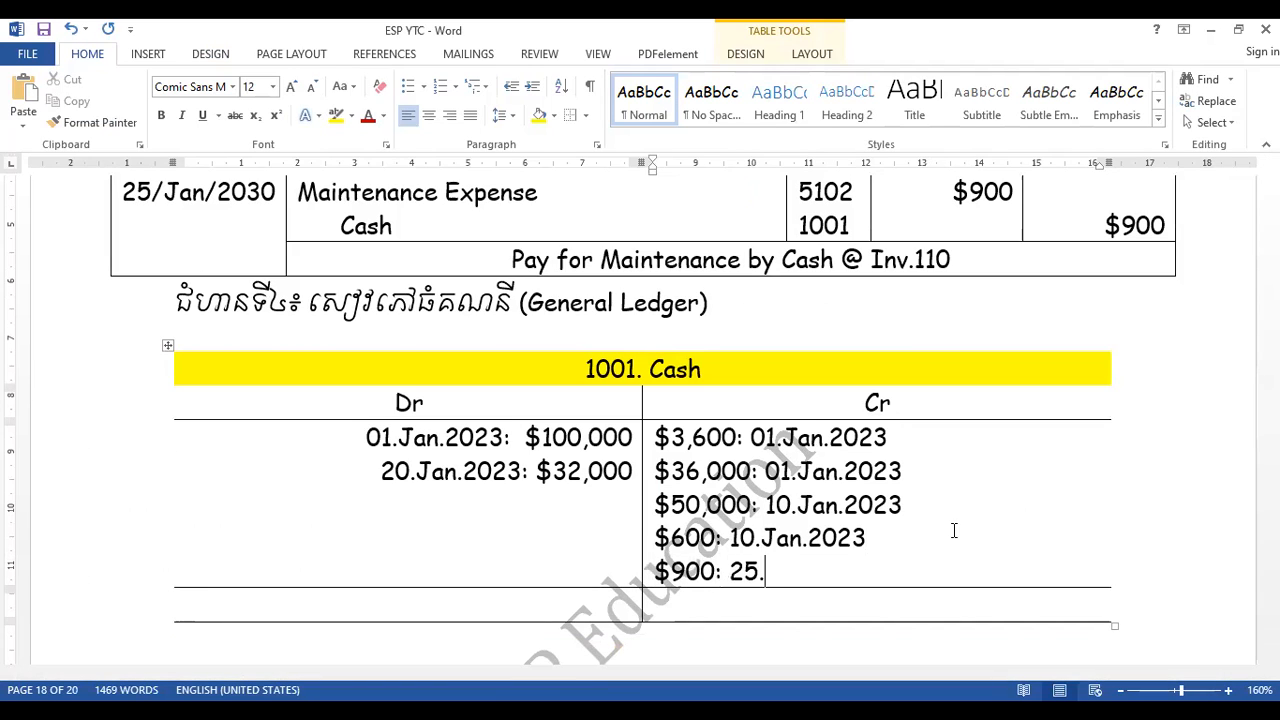
text(.2023)
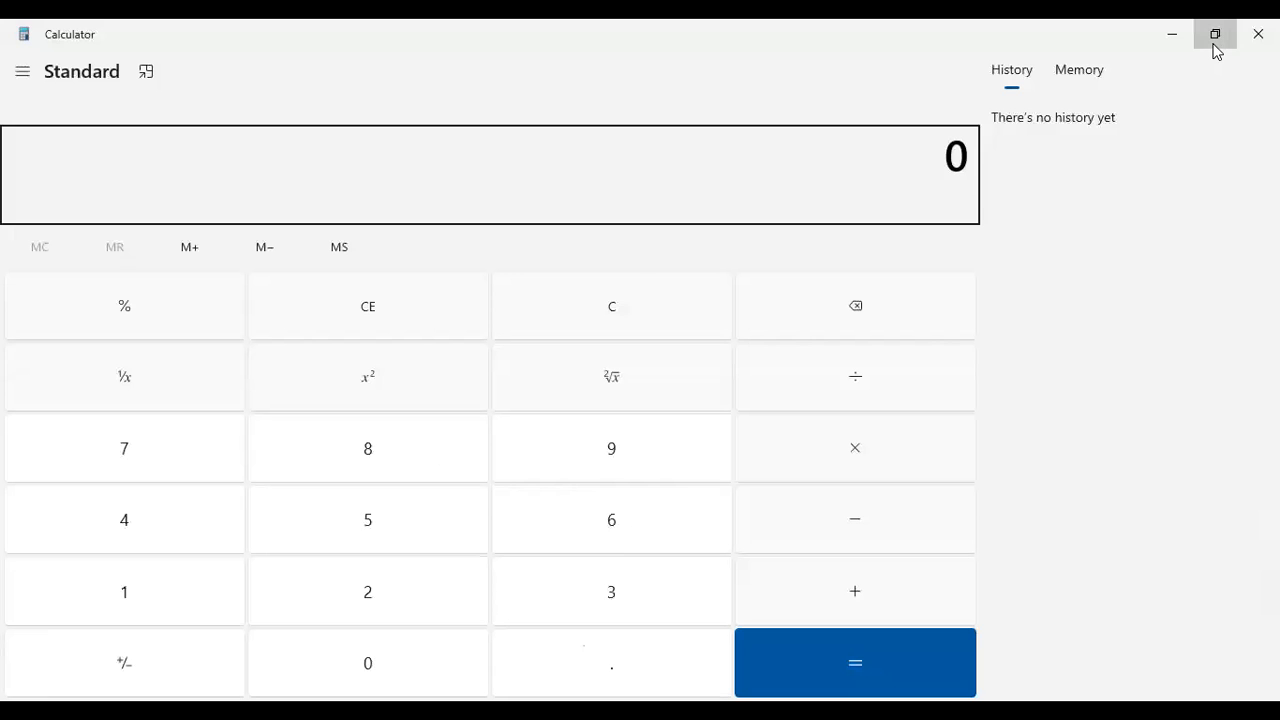
- Enter "Total: $132,000" in the debit total cell of the Cash ledger
click(1214, 44)
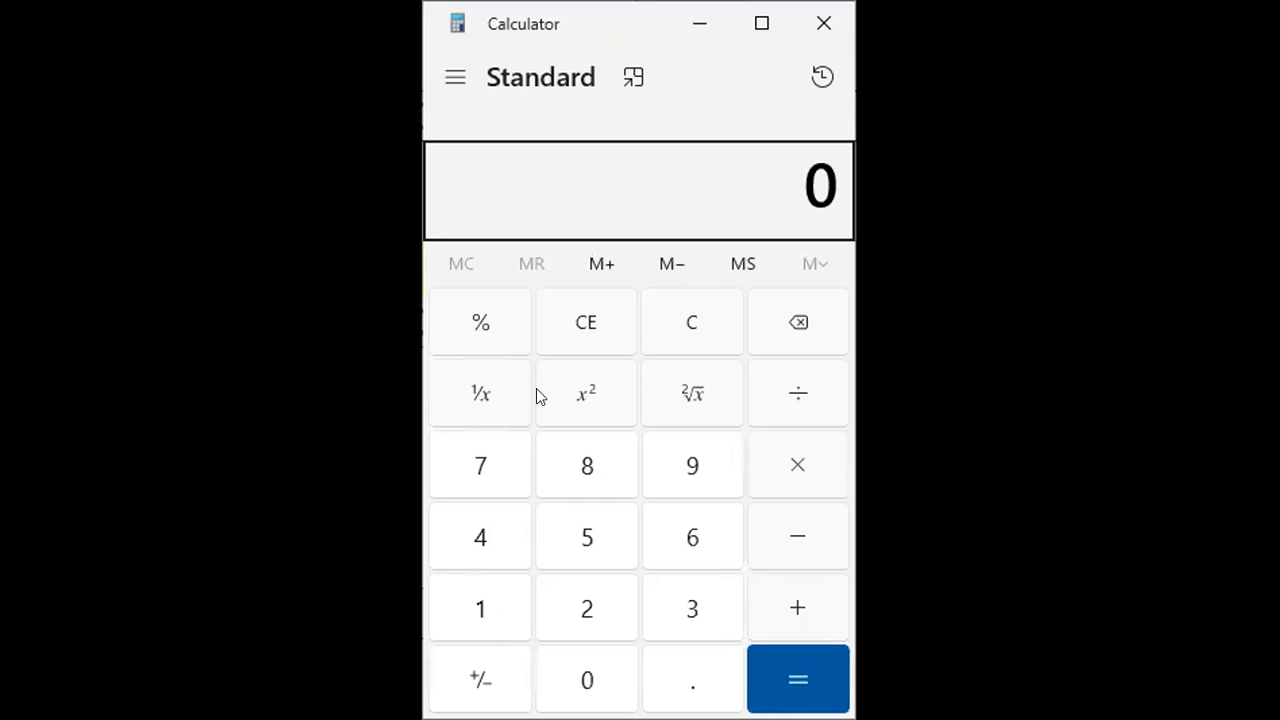
text(100)
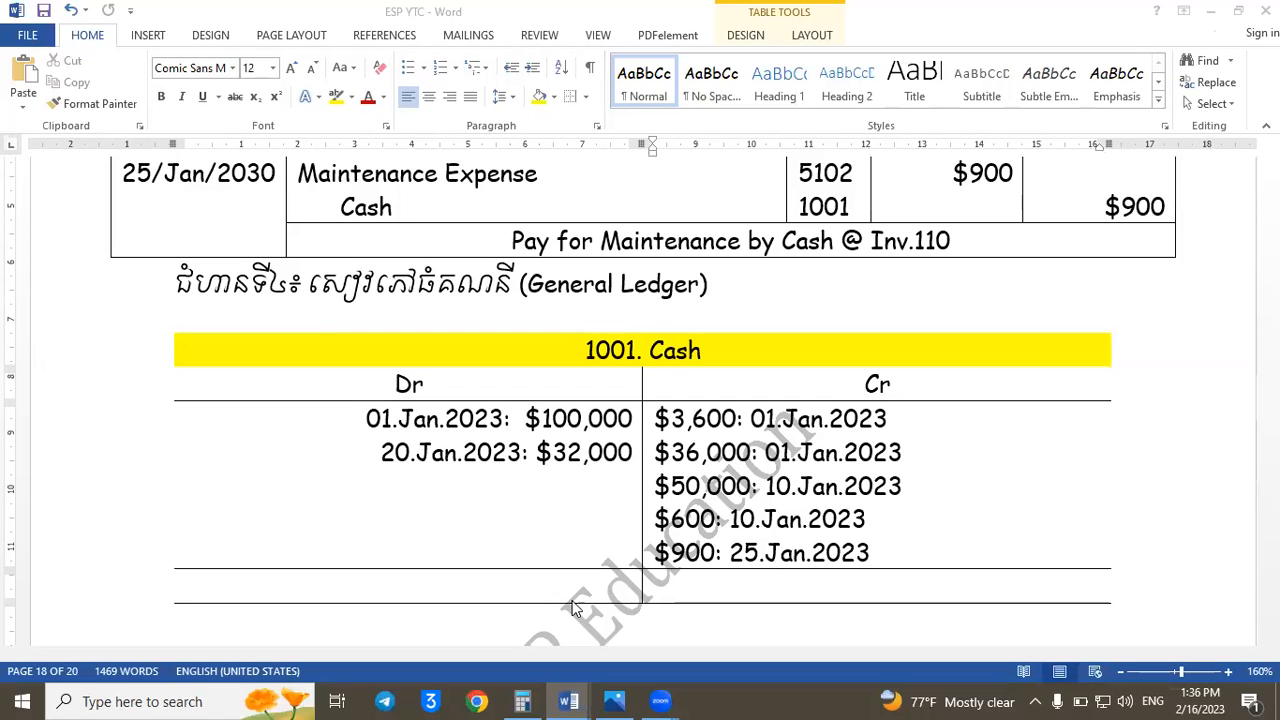
click(574, 598)
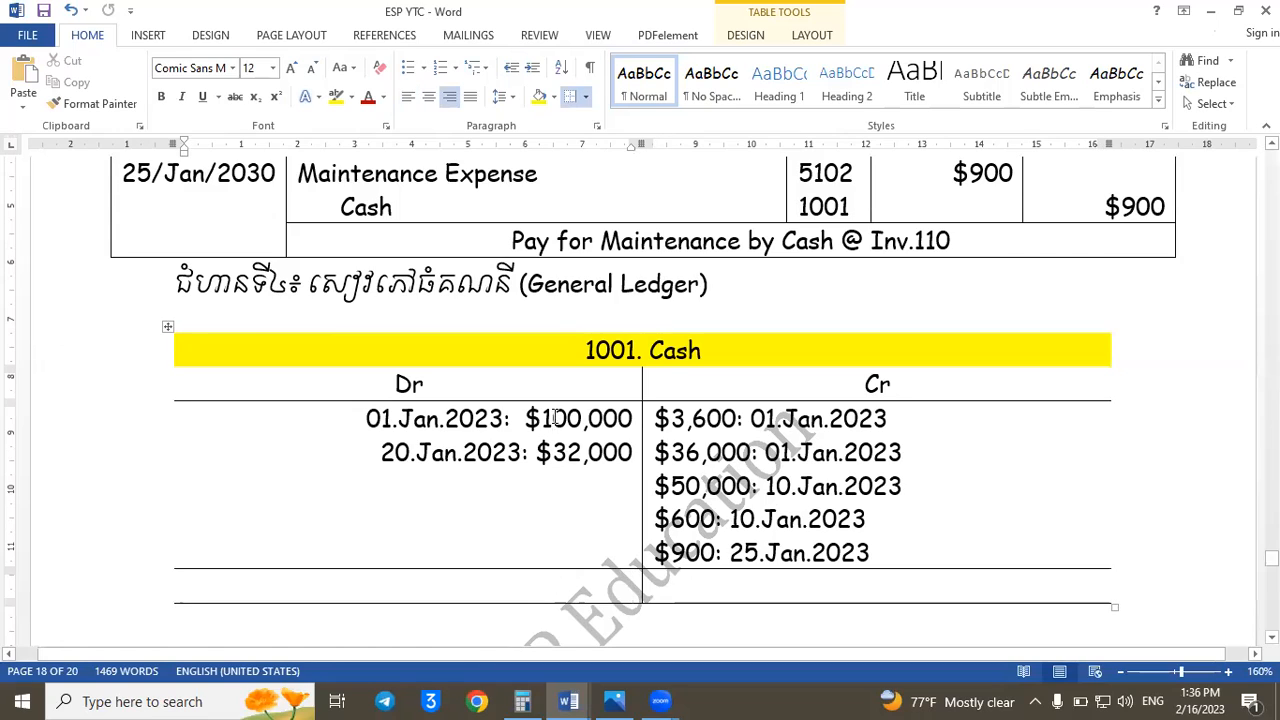
text($)
key(BackSpace)
text(Total)
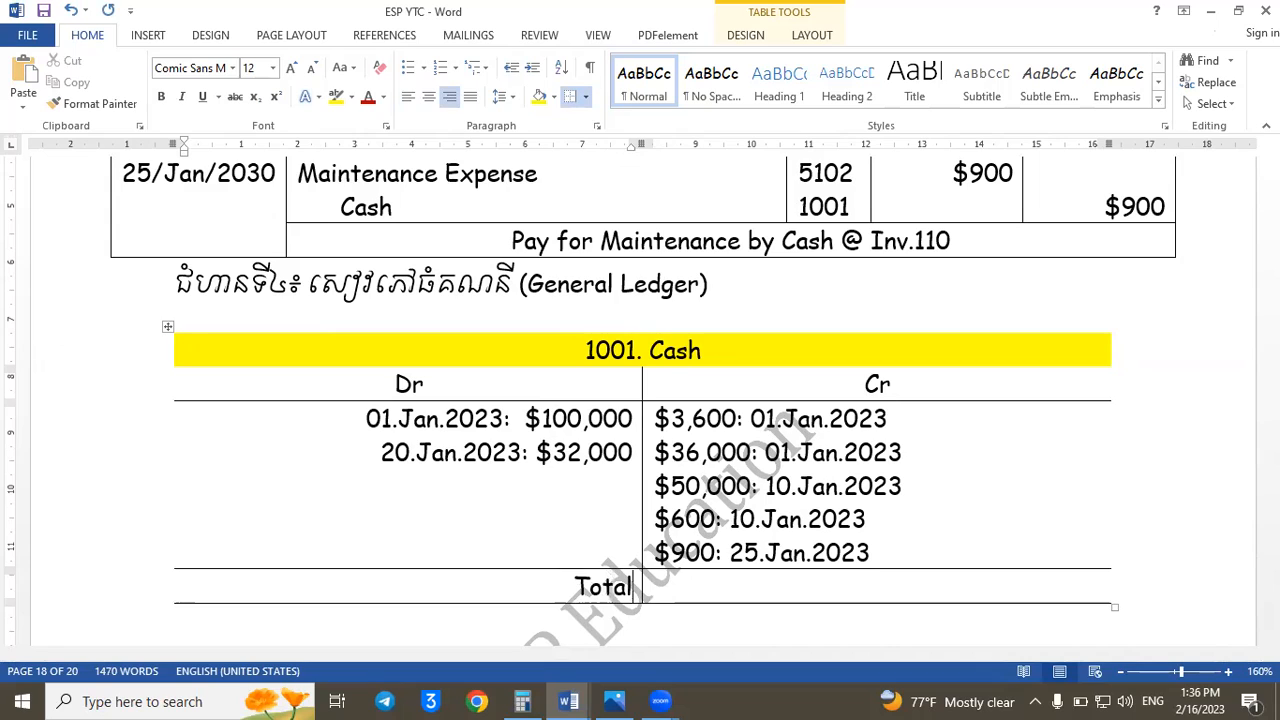
text(: $132,000)
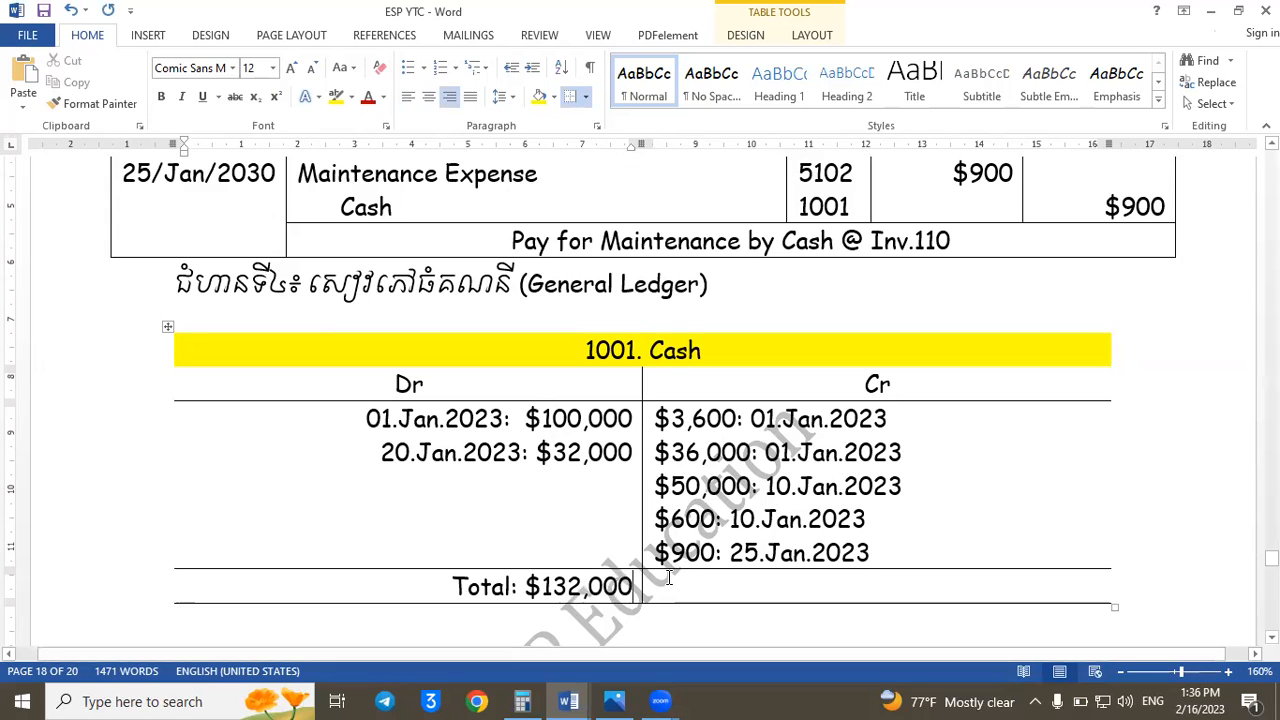
- Label the Cash ledger's credit total cell "Total:" and add 3600 + 36000 + 50000 + 600 + 900 in Calculator
click(667, 585)
text(Total:)
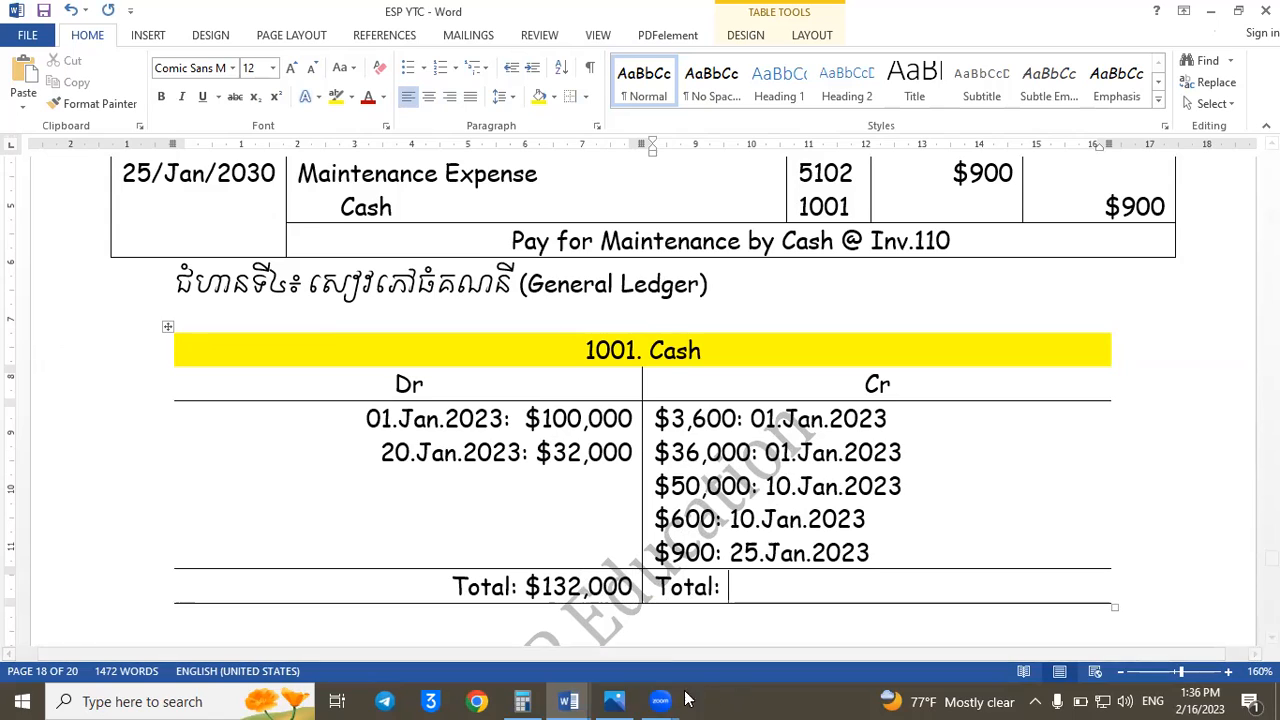
click(522, 701)
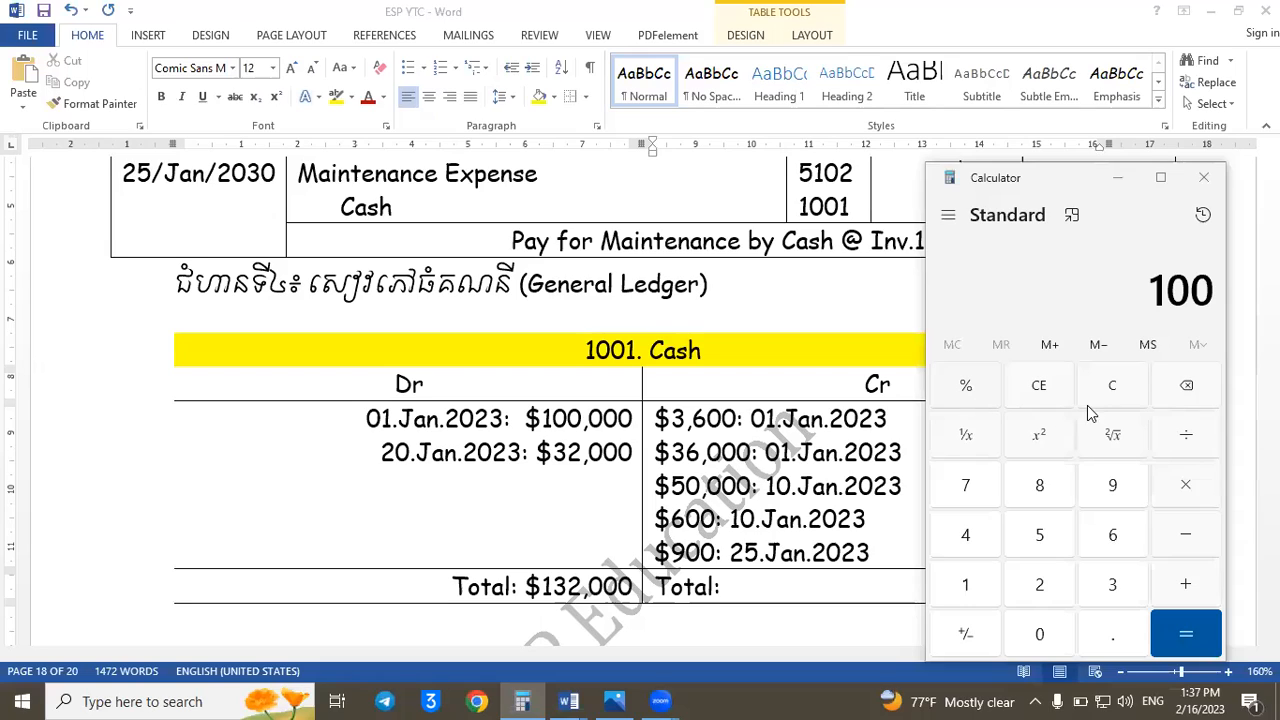
click(1114, 385)
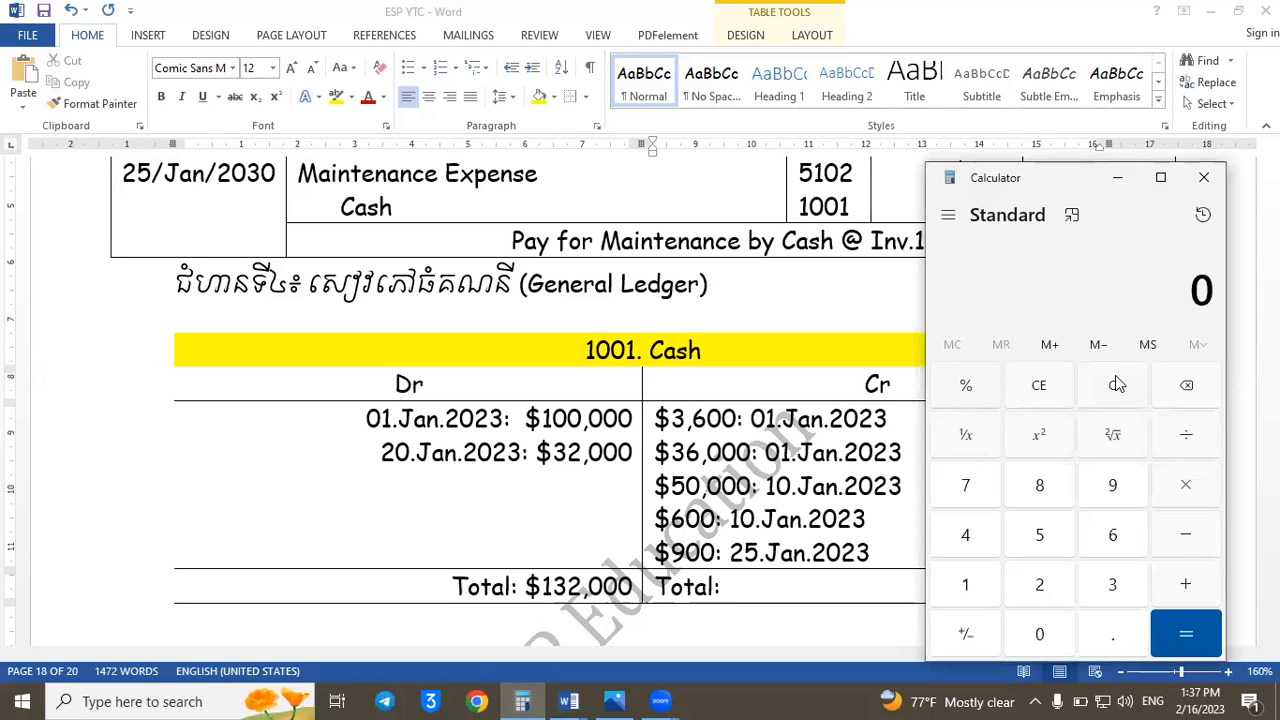
text(3600)
text(+36)
text(000)
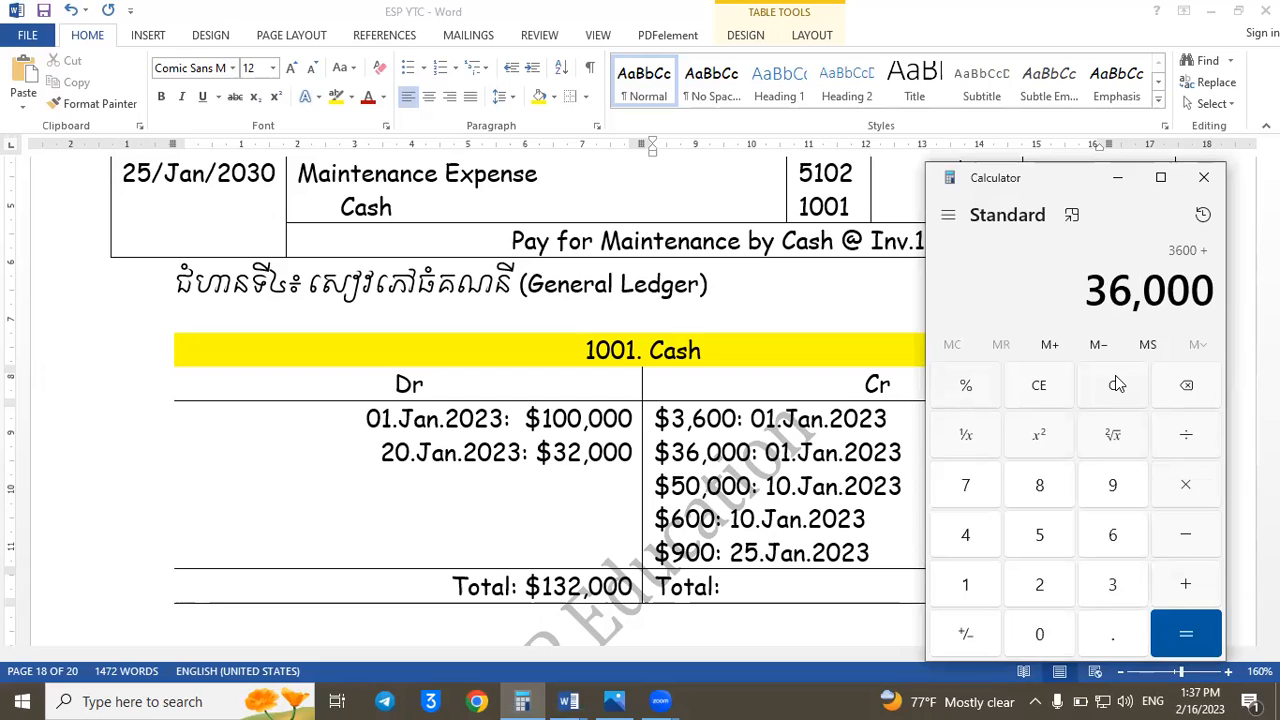
key(plus)
text(50)
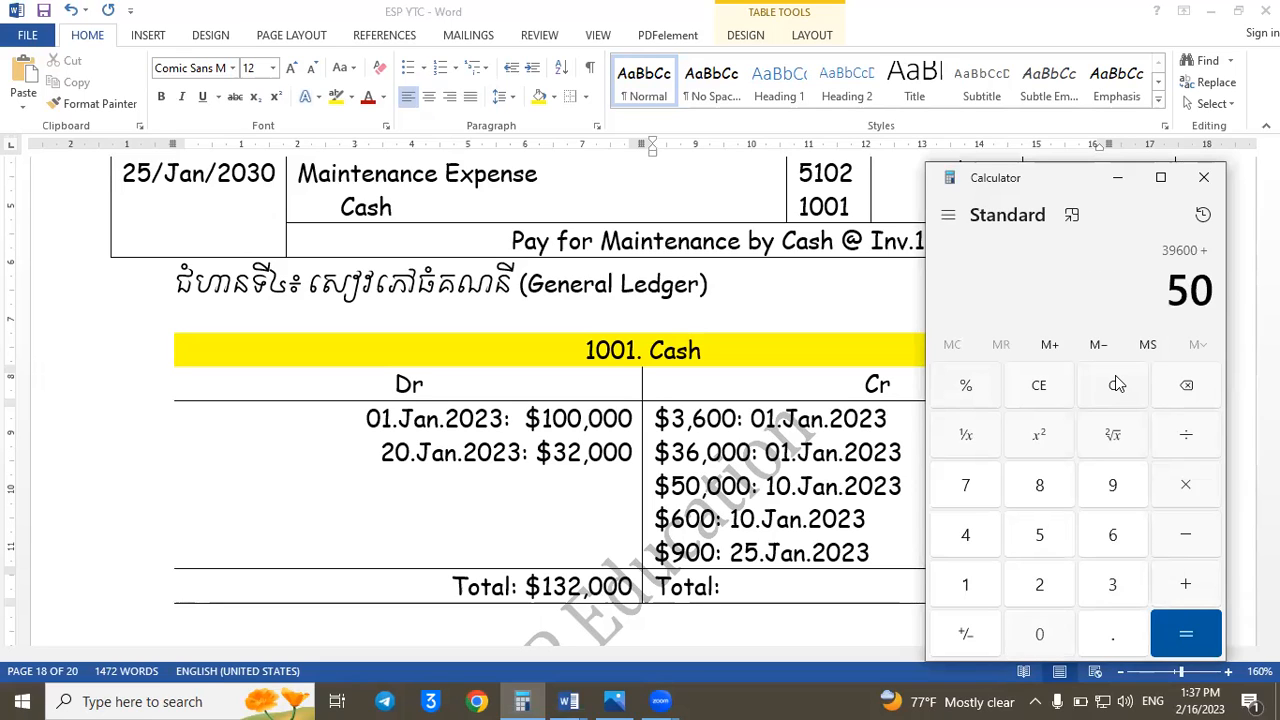
text(000)
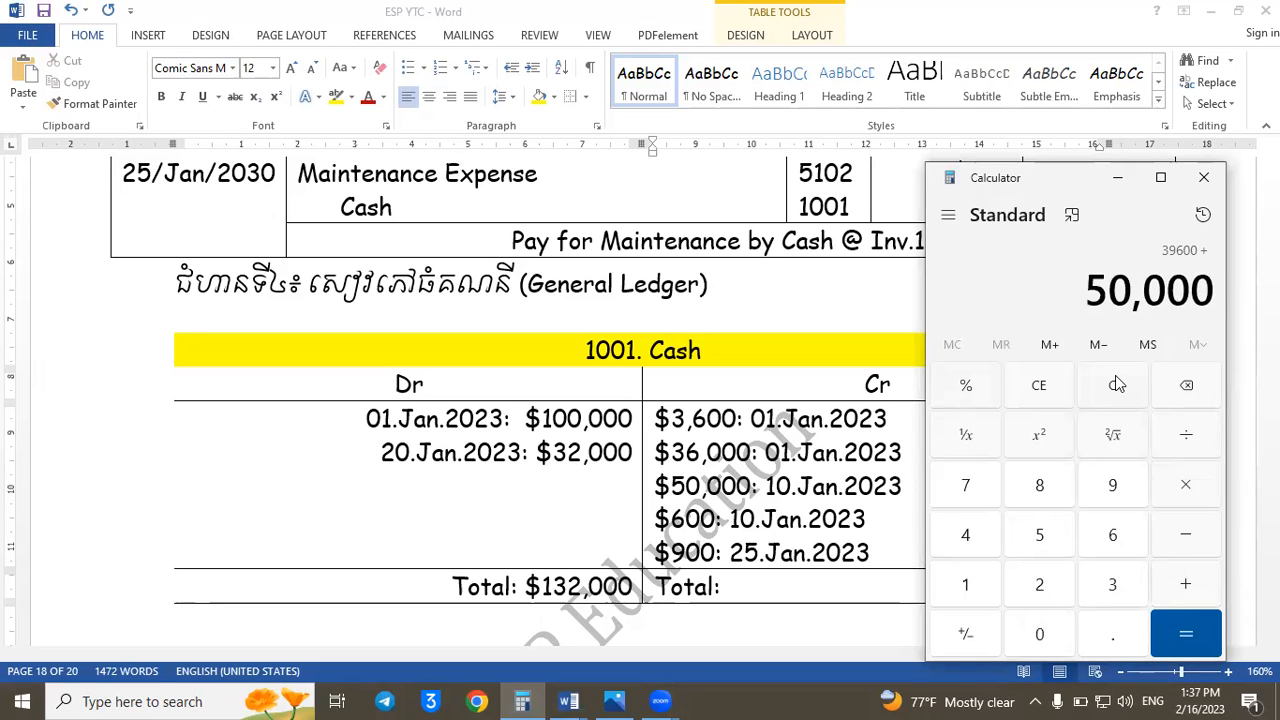
text(6)
key(BackSpace)
key(plus)
text(600)
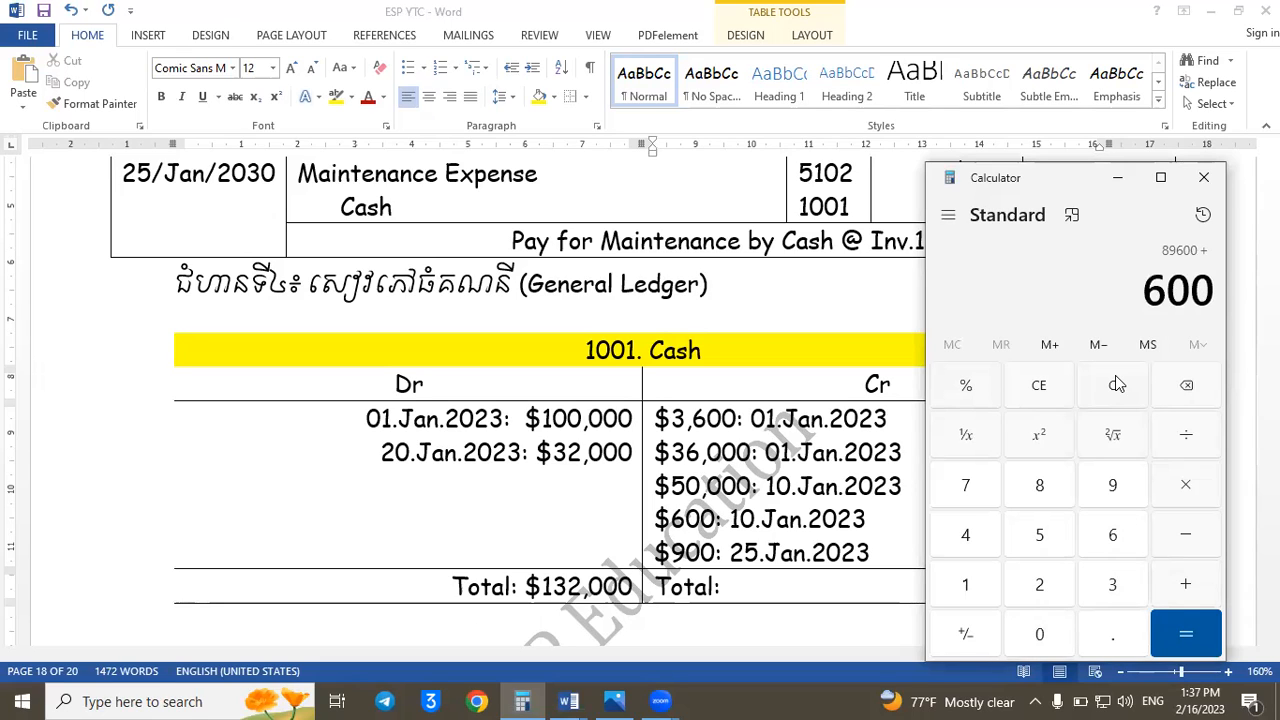
key(plus)
text(900)
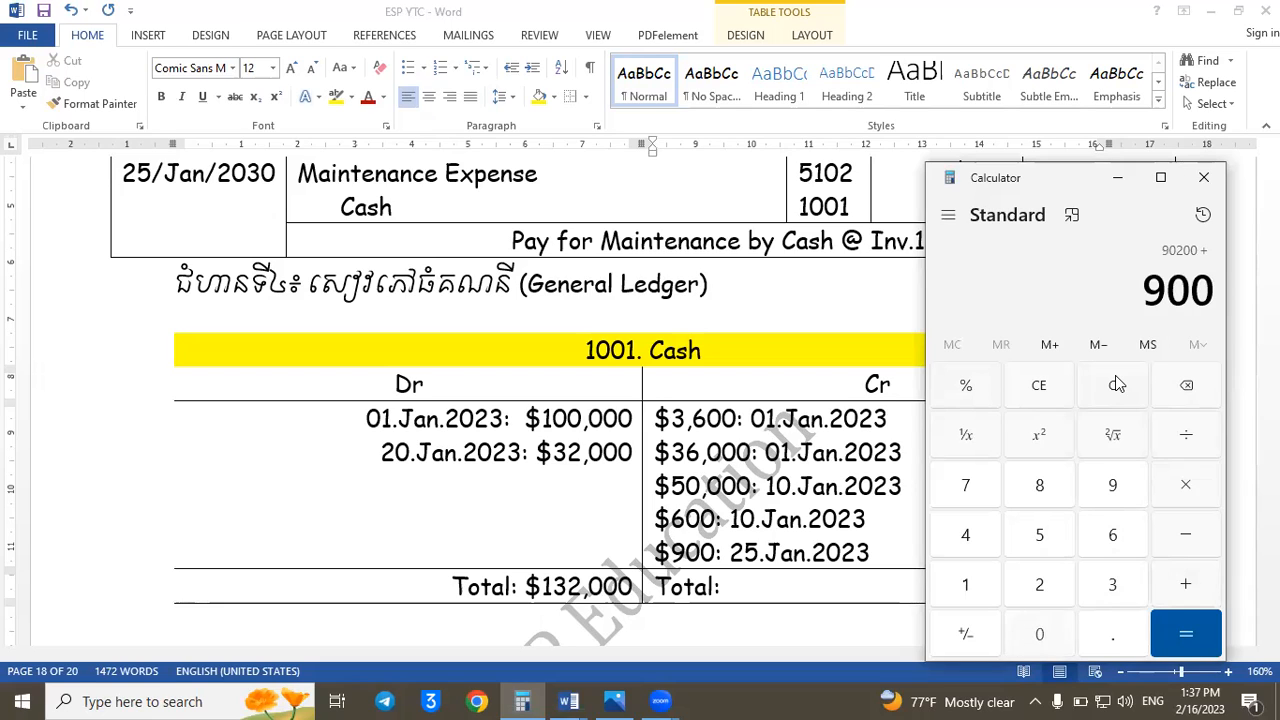
key(Return)
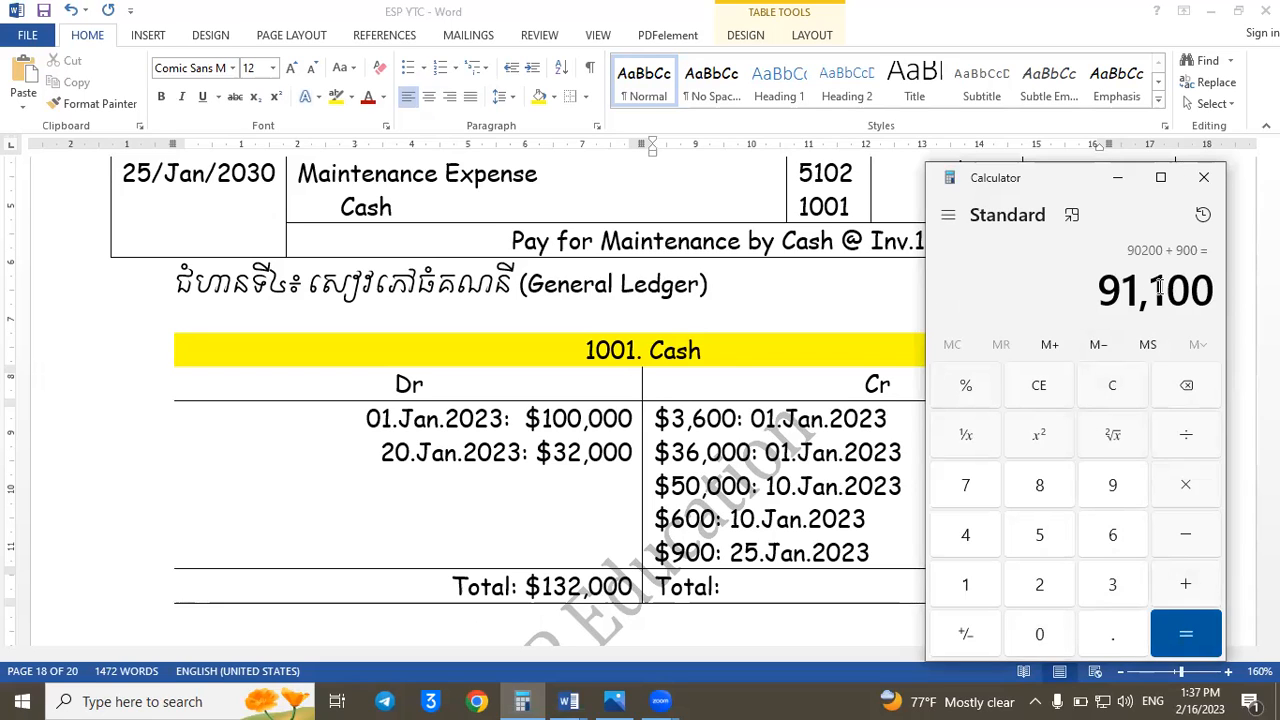
- Enter $91,100 as the Cash ledger's credit total in ESP YTC
click(778, 598)
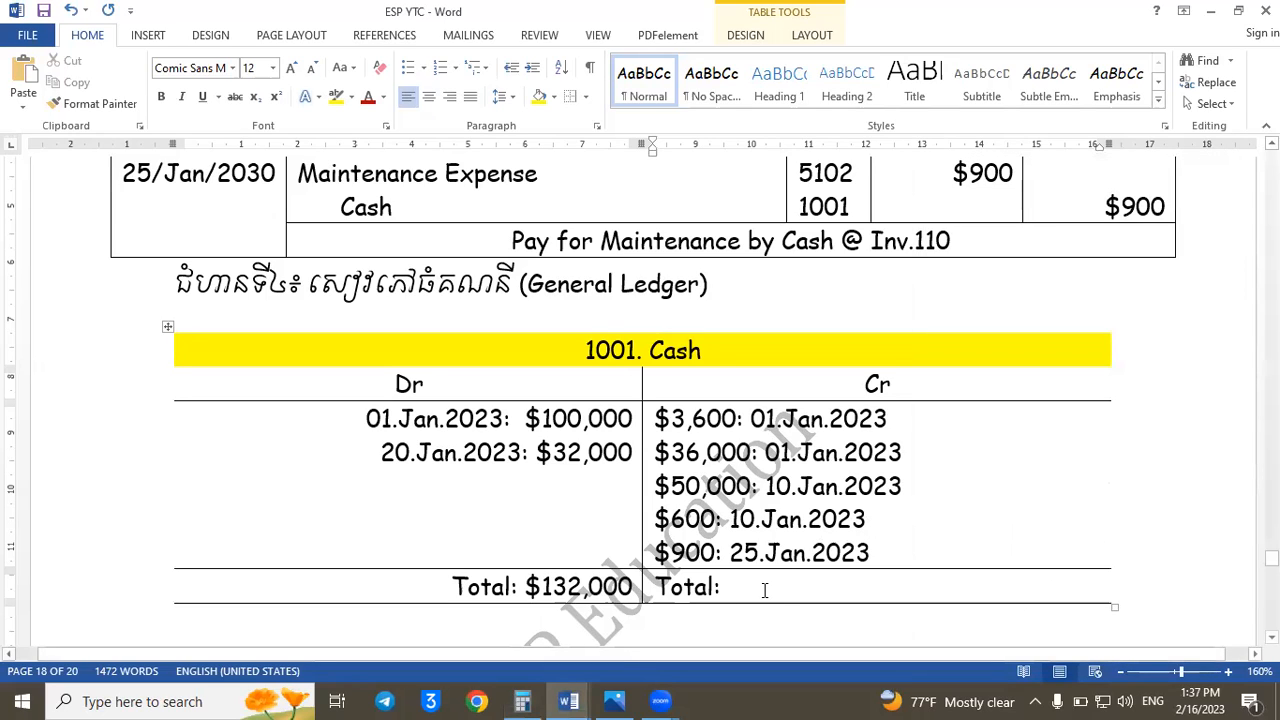
text($91,100)
- Clear Calculator and recheck the Cash credit entries, starting with 3600 + 36000
click(522, 701)
click(1115, 392)
text(3600 + 36,000)
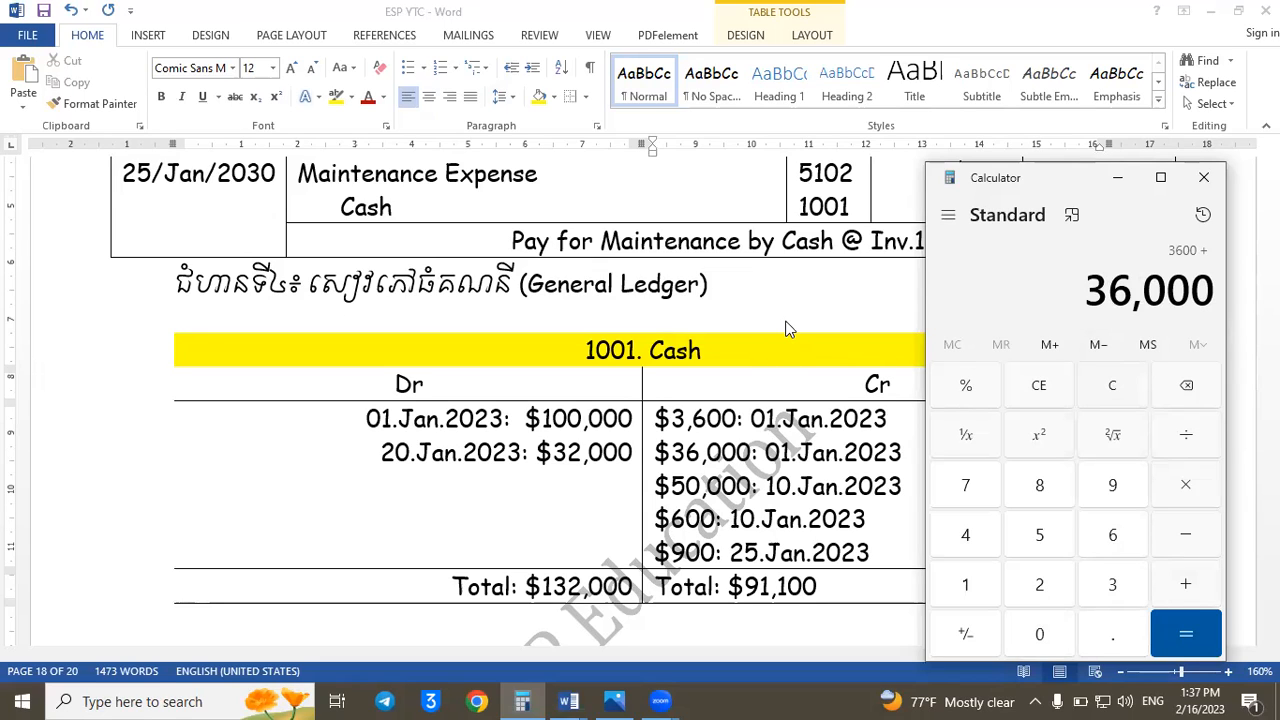
- Return to ESP YTC and delete the $36,000 entry dated 01.Jan.2023 from the Cash ledger's credit side
key(alt+Tab)
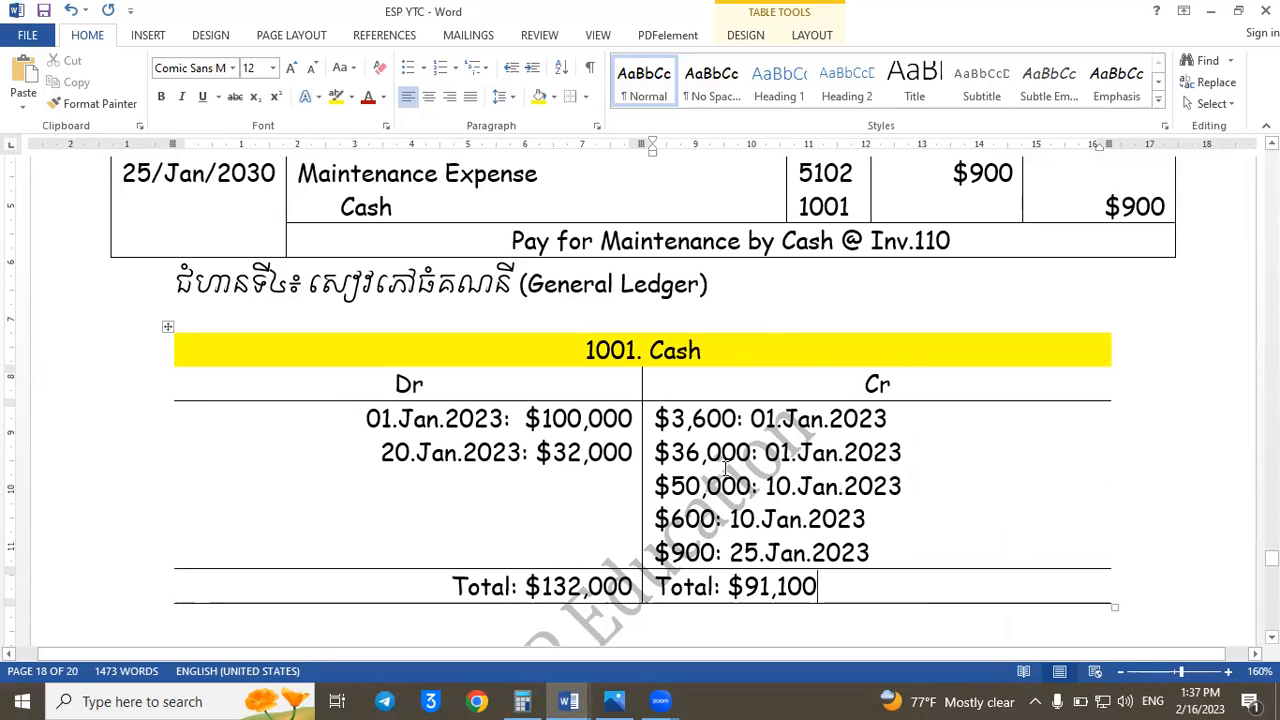
click(915, 453)
drag(915, 453, 641, 455)
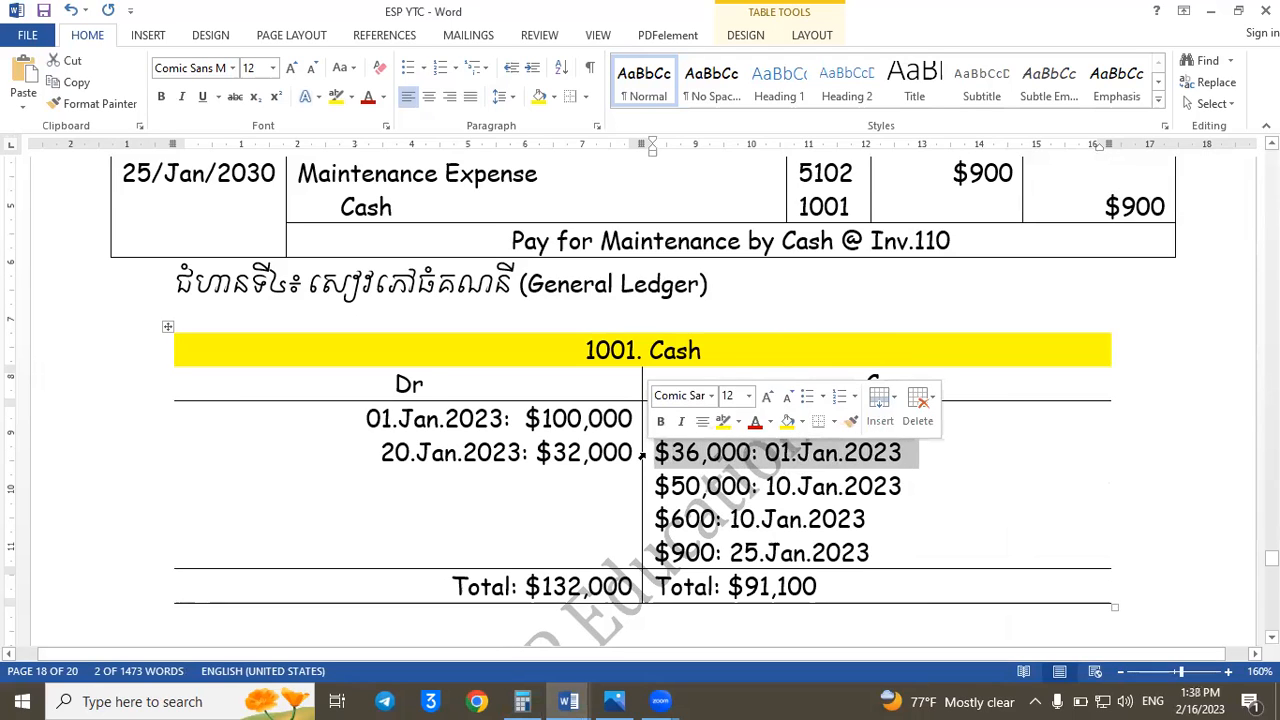
key(Delete)
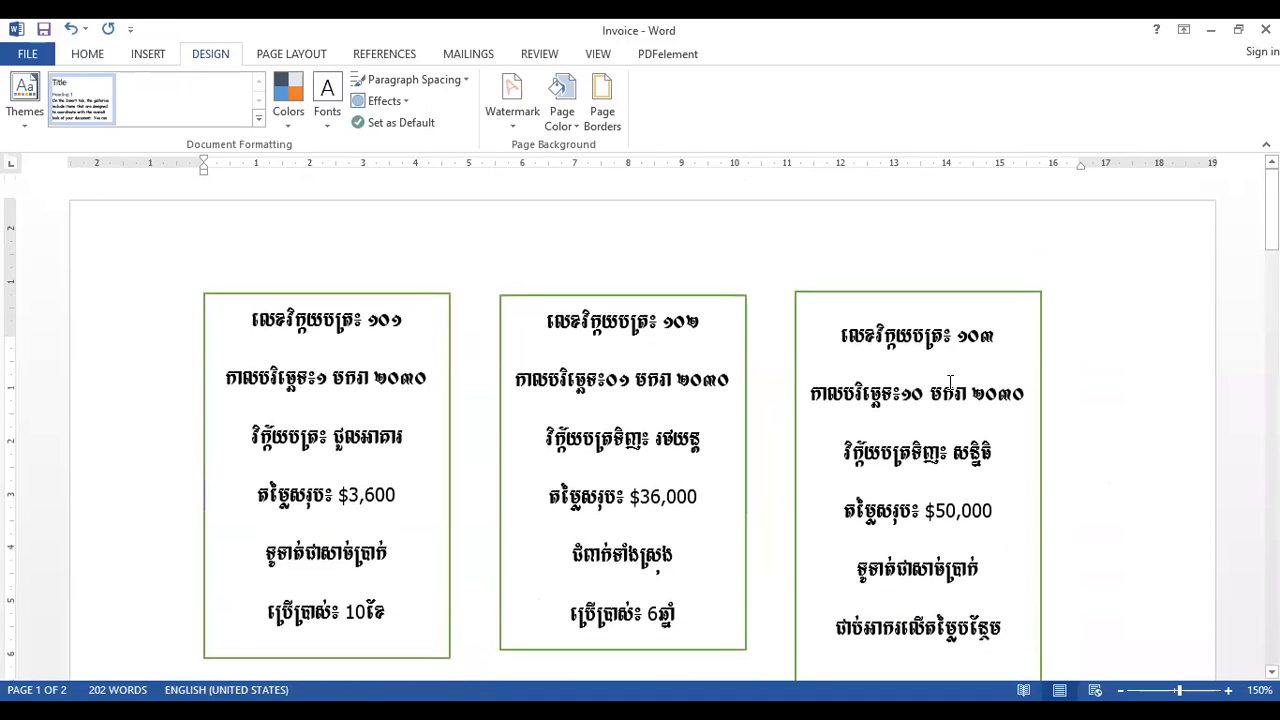
- Add up the four remaining Cash credit entries in Calculator: 3600 + 50000 + 600 + 900
drag(681, 556, 577, 553)
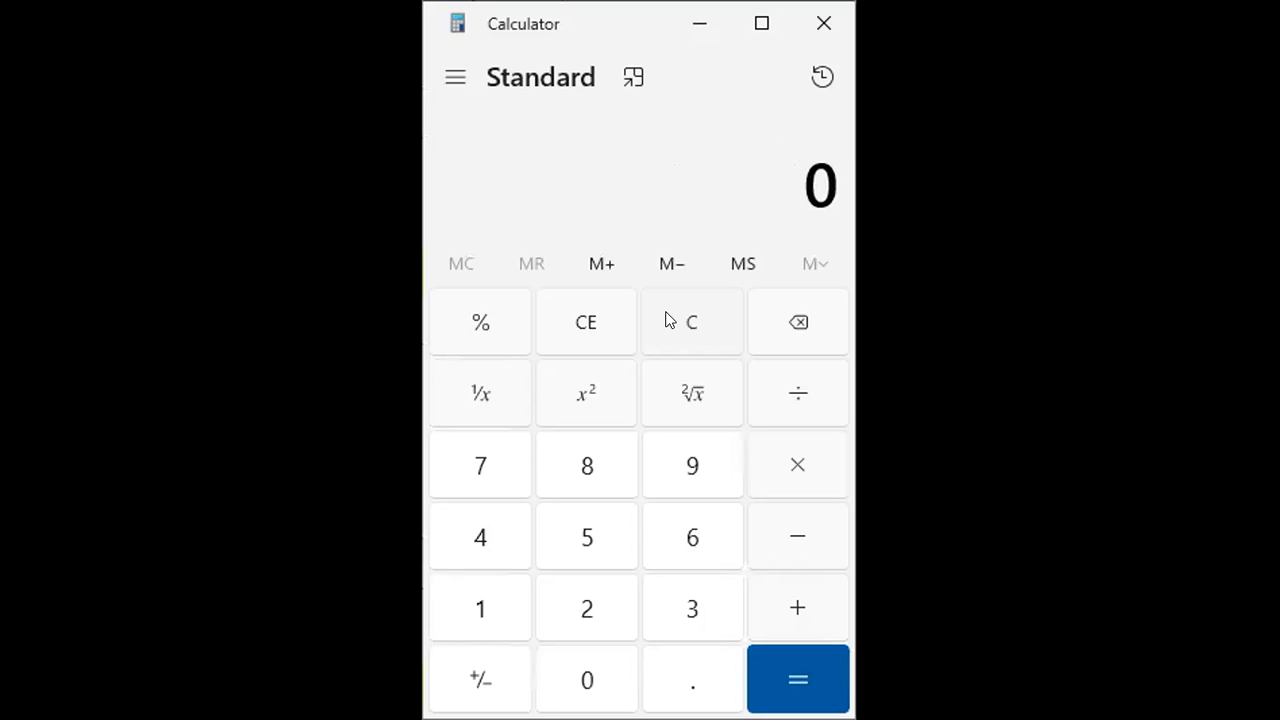
text(3600)
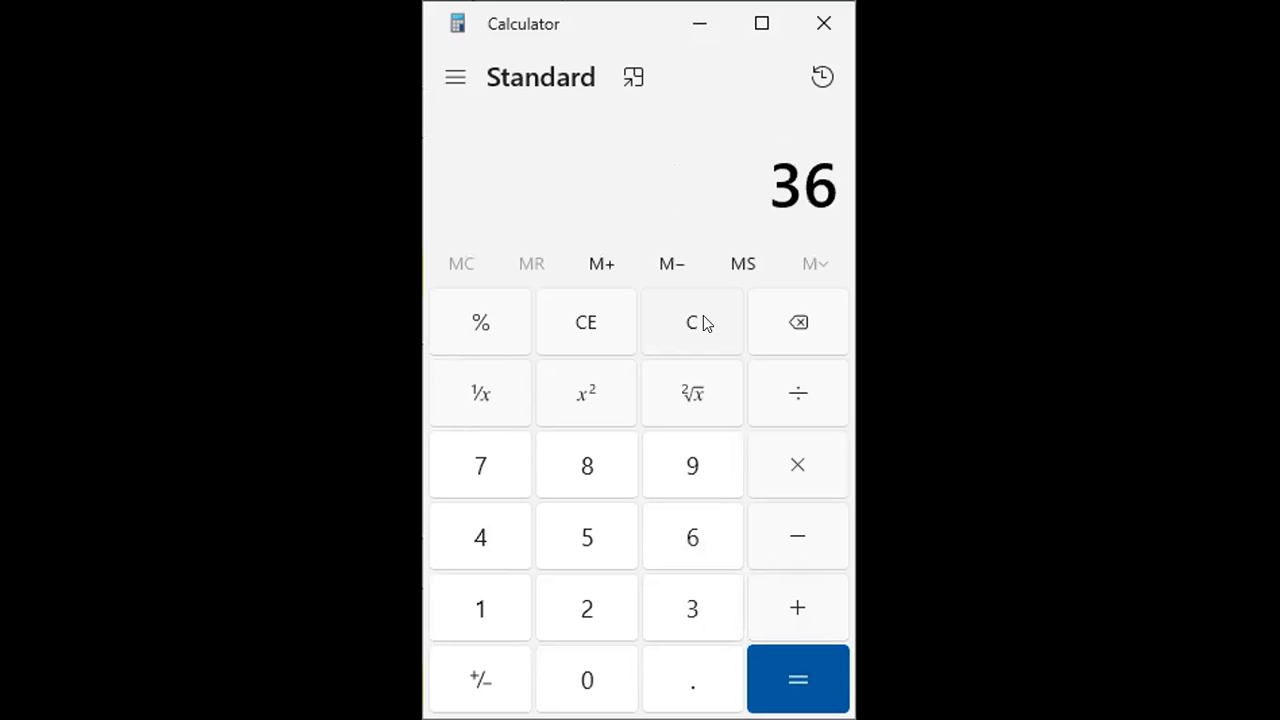
key(plus)
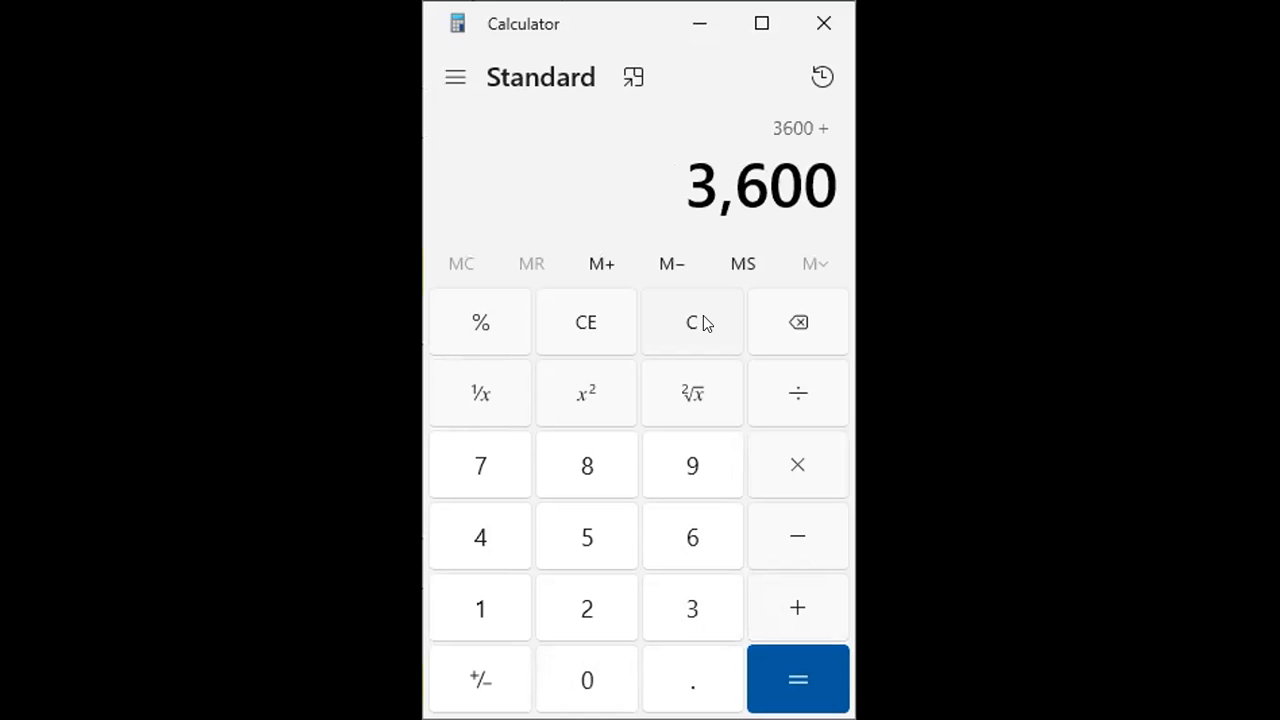
text(50000)
key(plus)
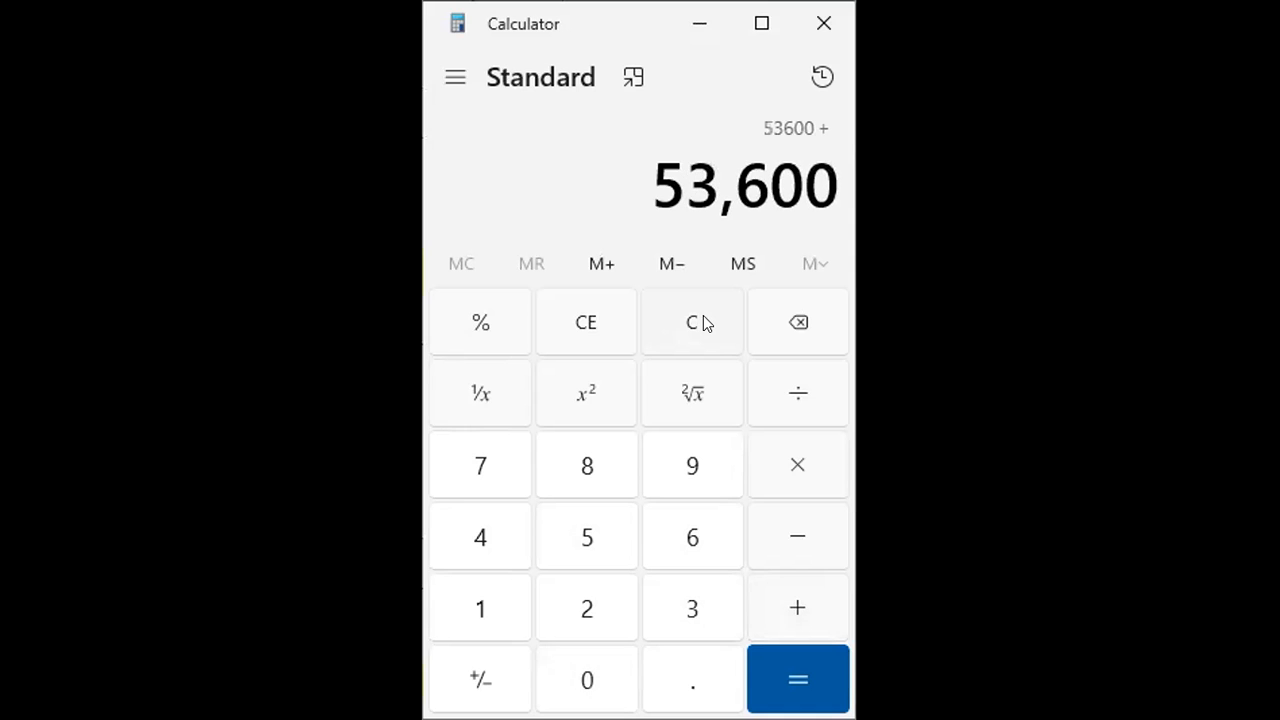
text(600)
key(plus)
text(9000)
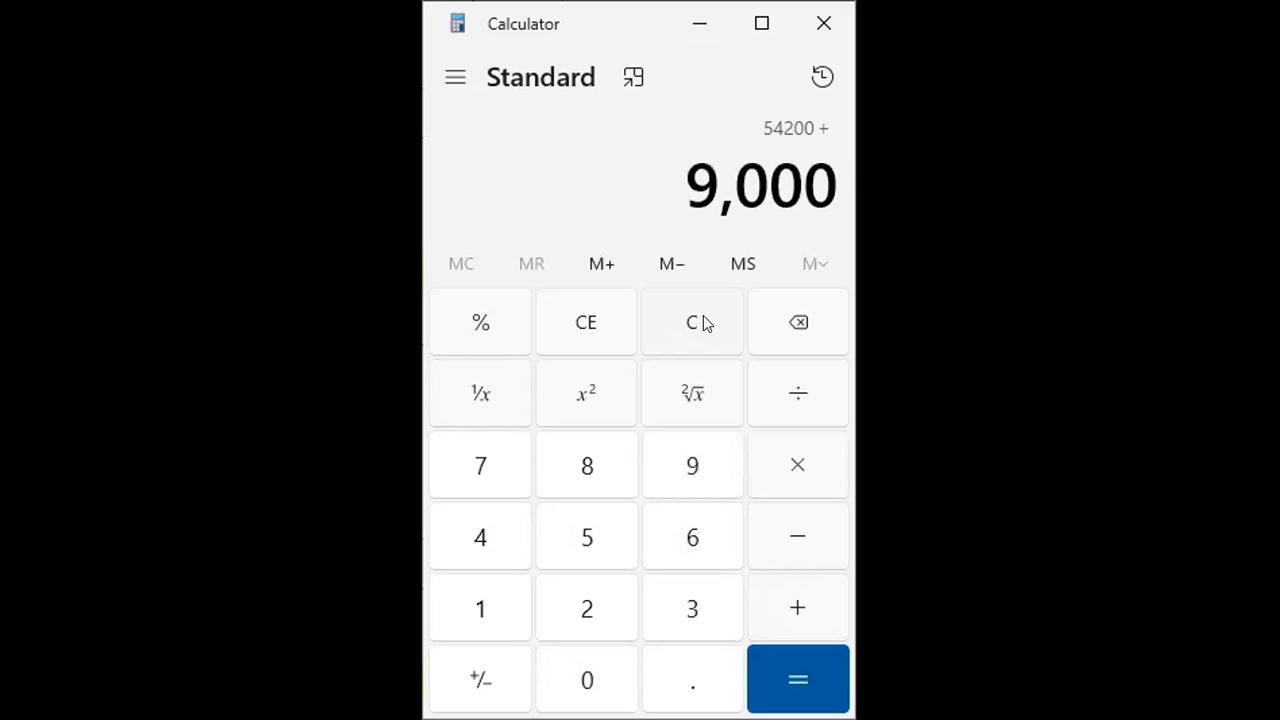
key(BackSpace)
key(Return)
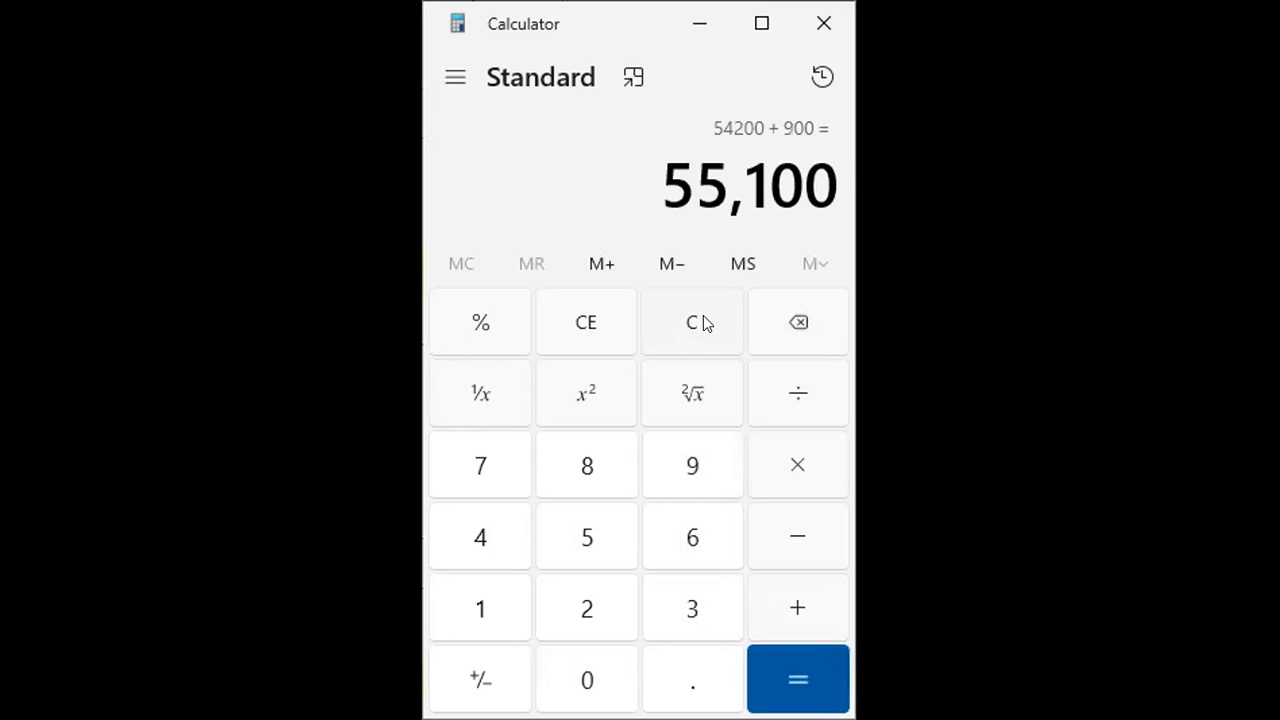
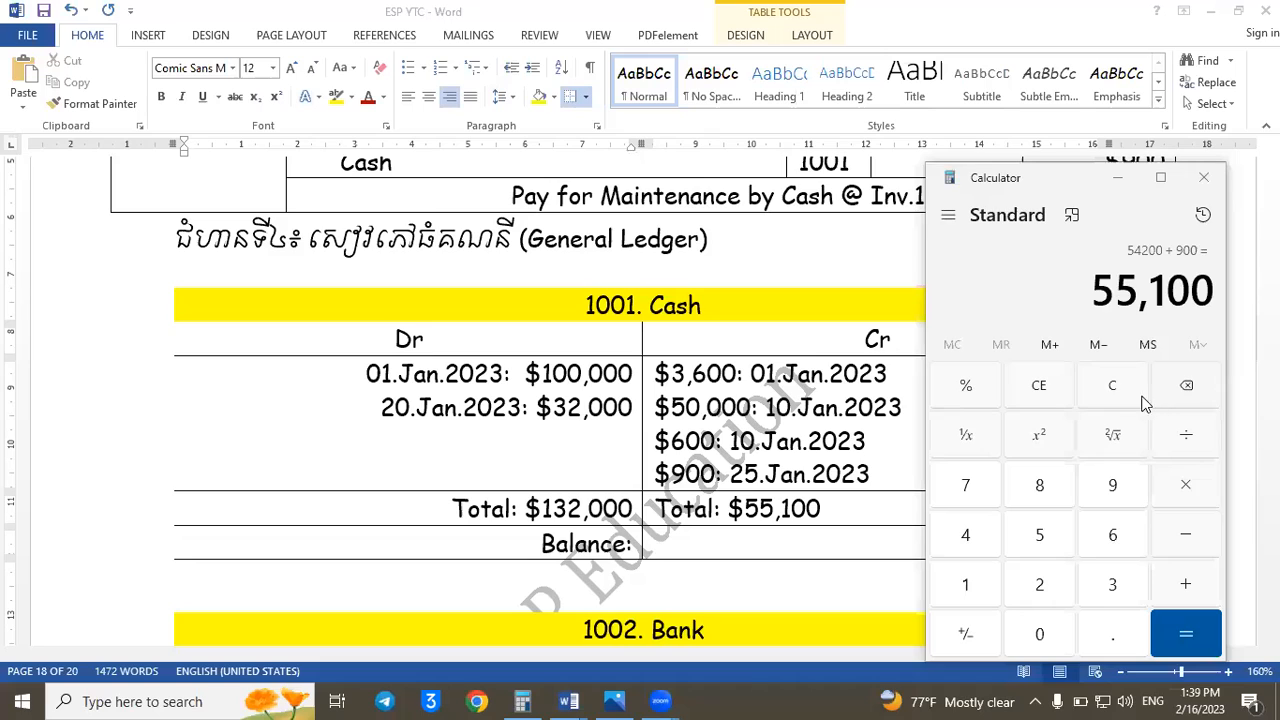
- Clear Calculator and subtract the Cash credit total from the debit total: 132000 - 55100
click(705, 336)
text(132,00)
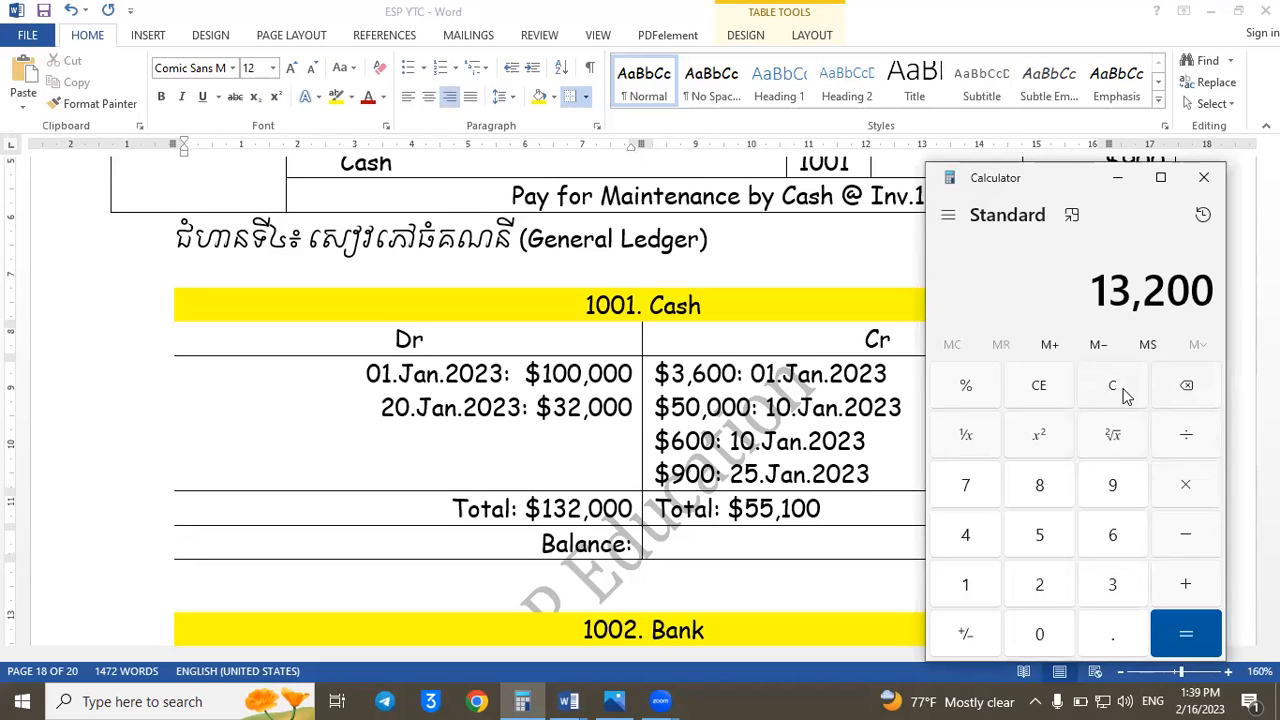
text(0)
key(minus)
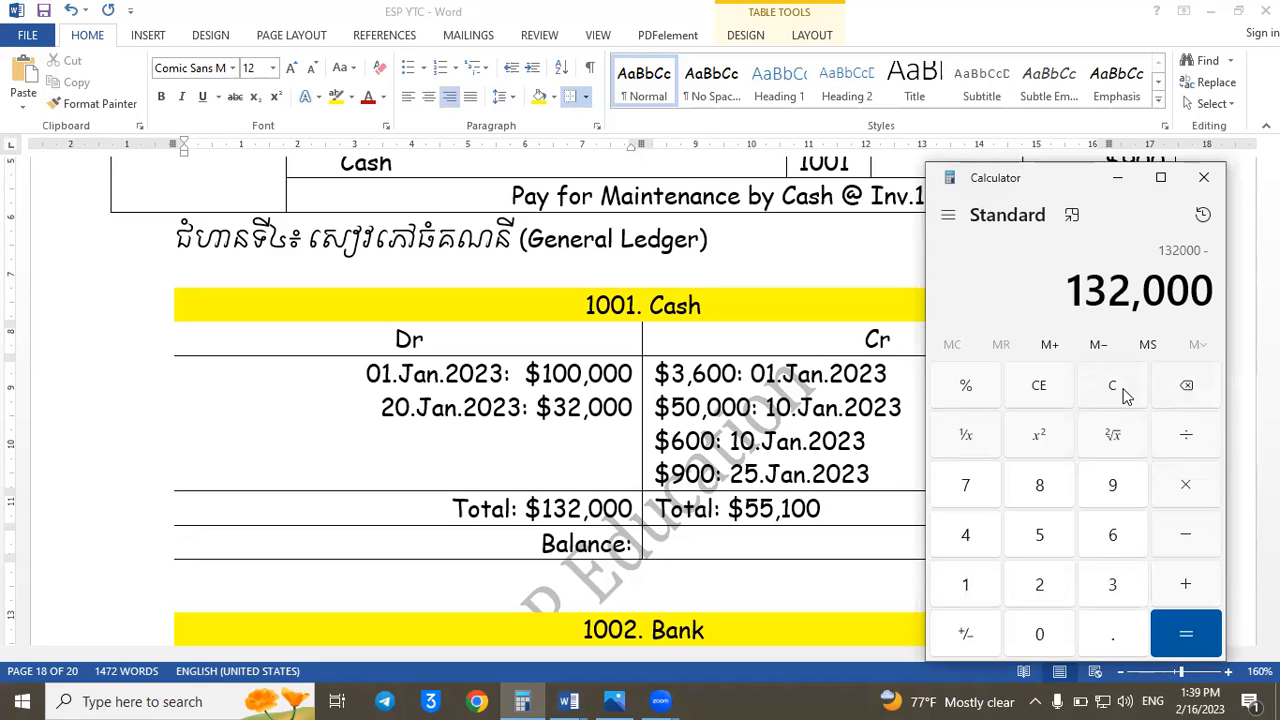
text(55100)
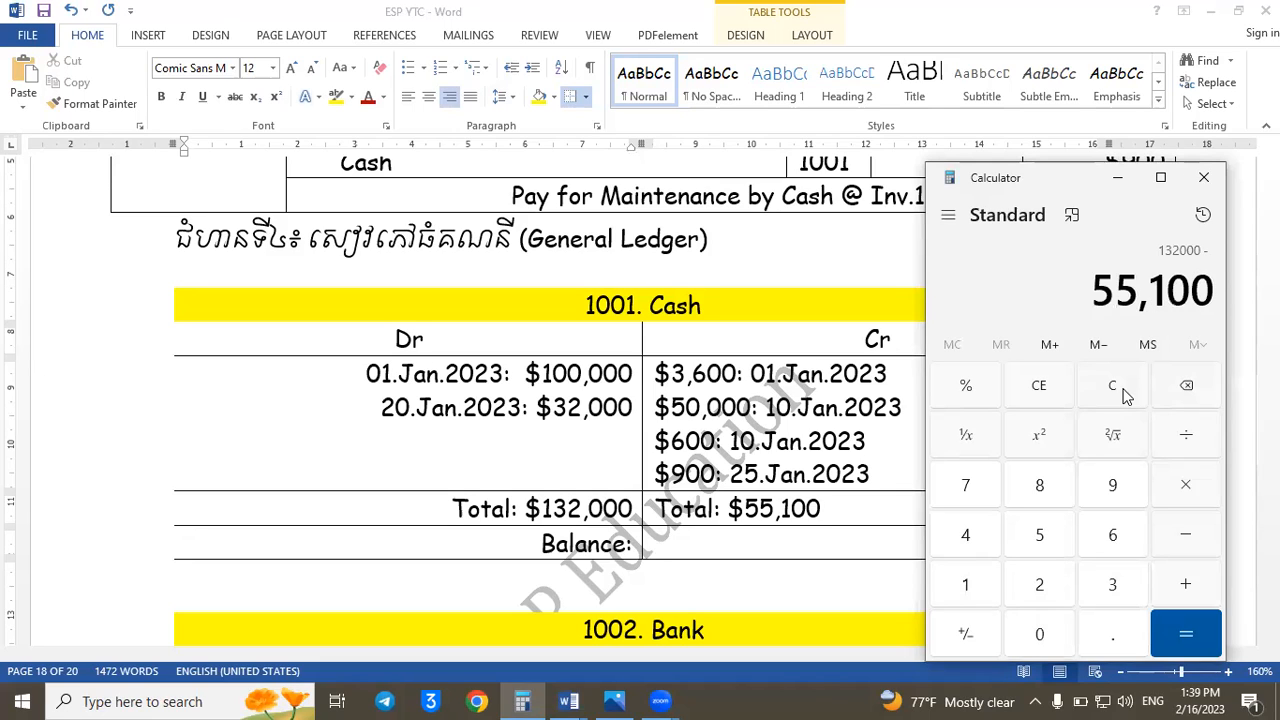
key(Return)
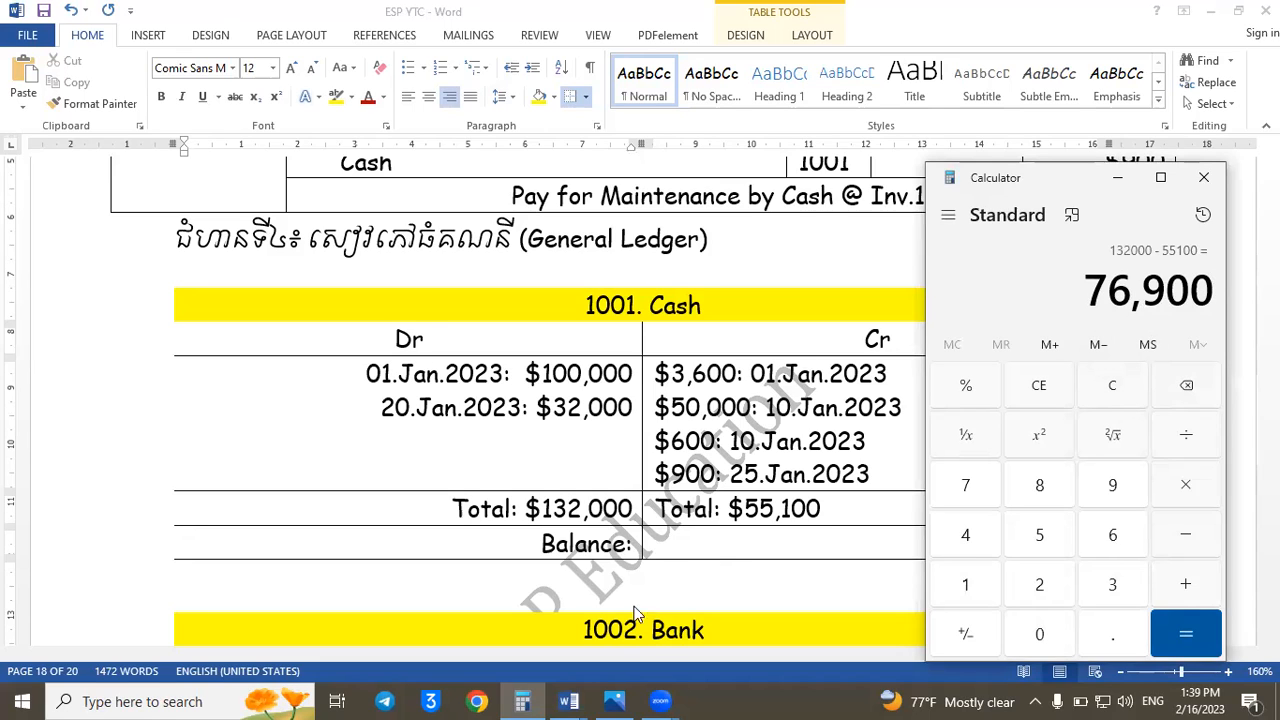
- In ESP YTC, enter $76,900 as the Cash ledger's debit-side balance and format the balance text bold and red
click(643, 545)
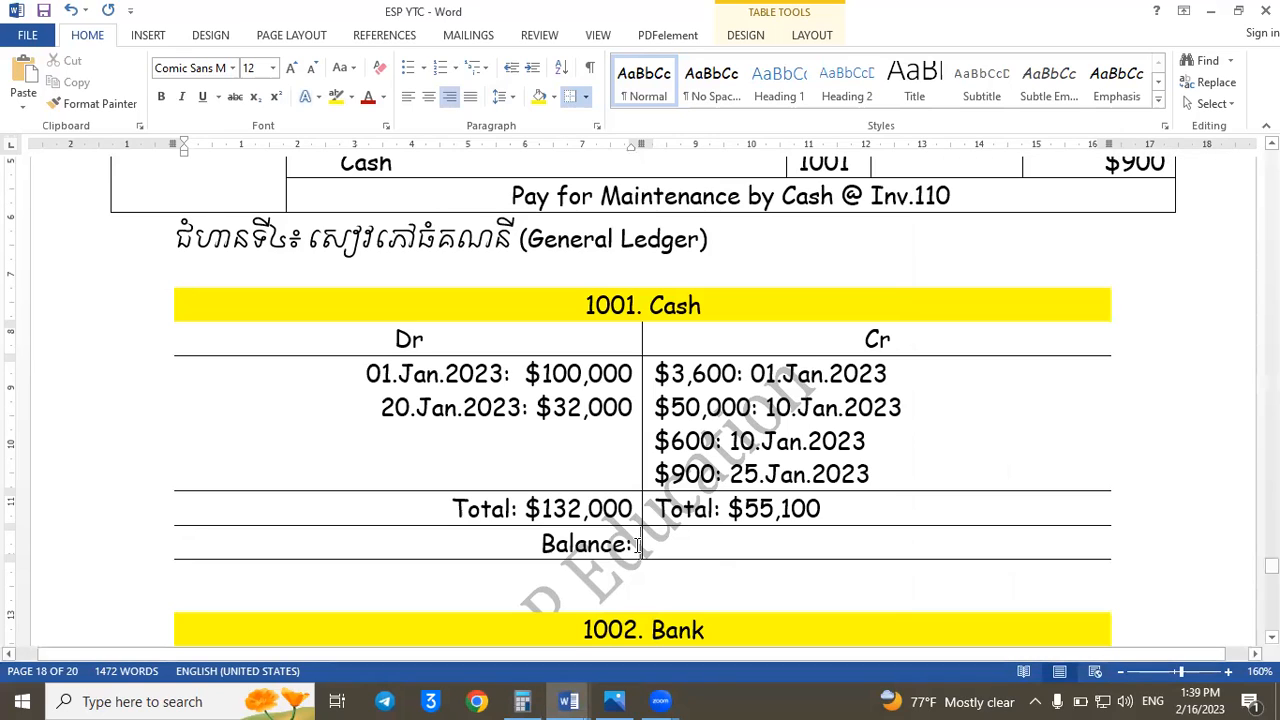
text($76)
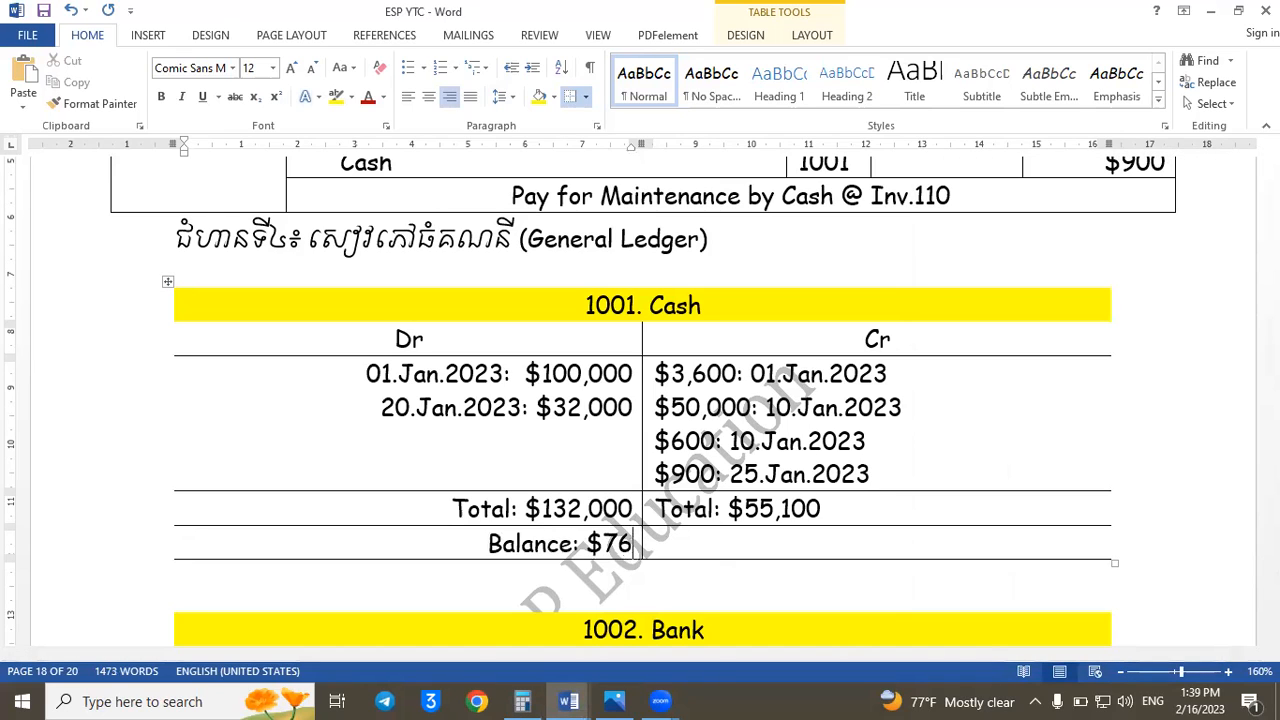
text(,900)
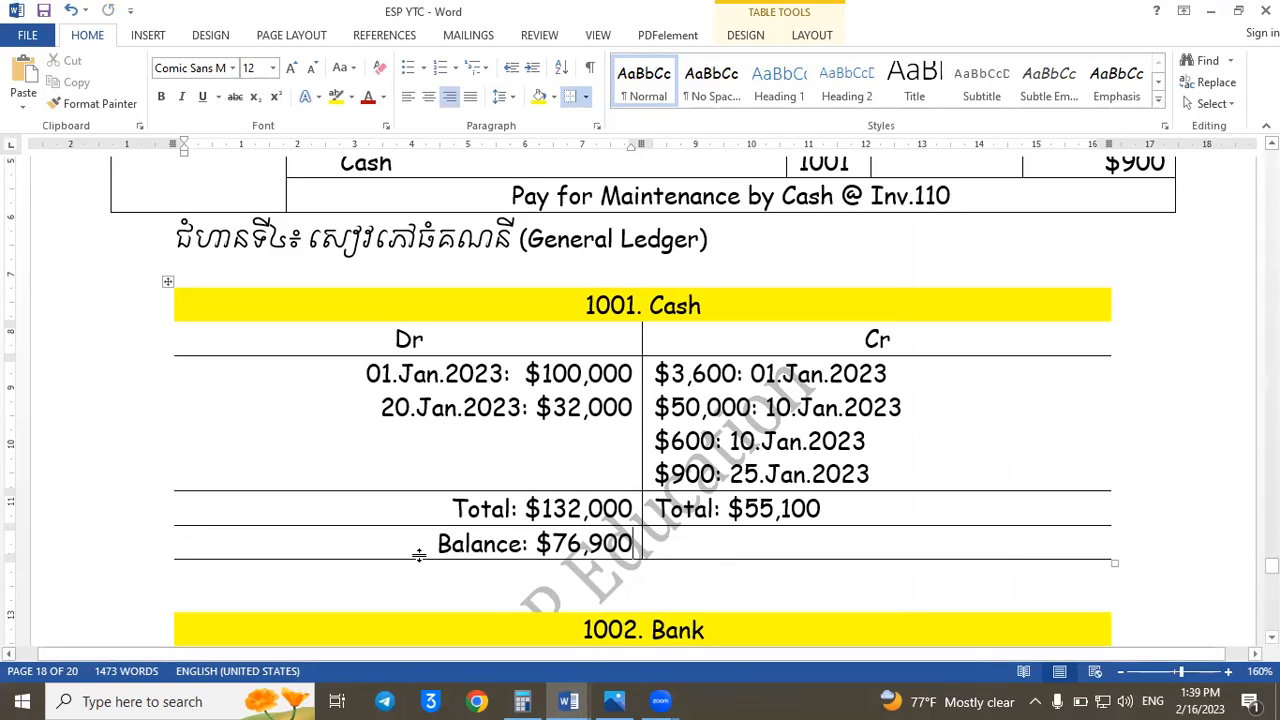
drag(423, 543, 604, 543)
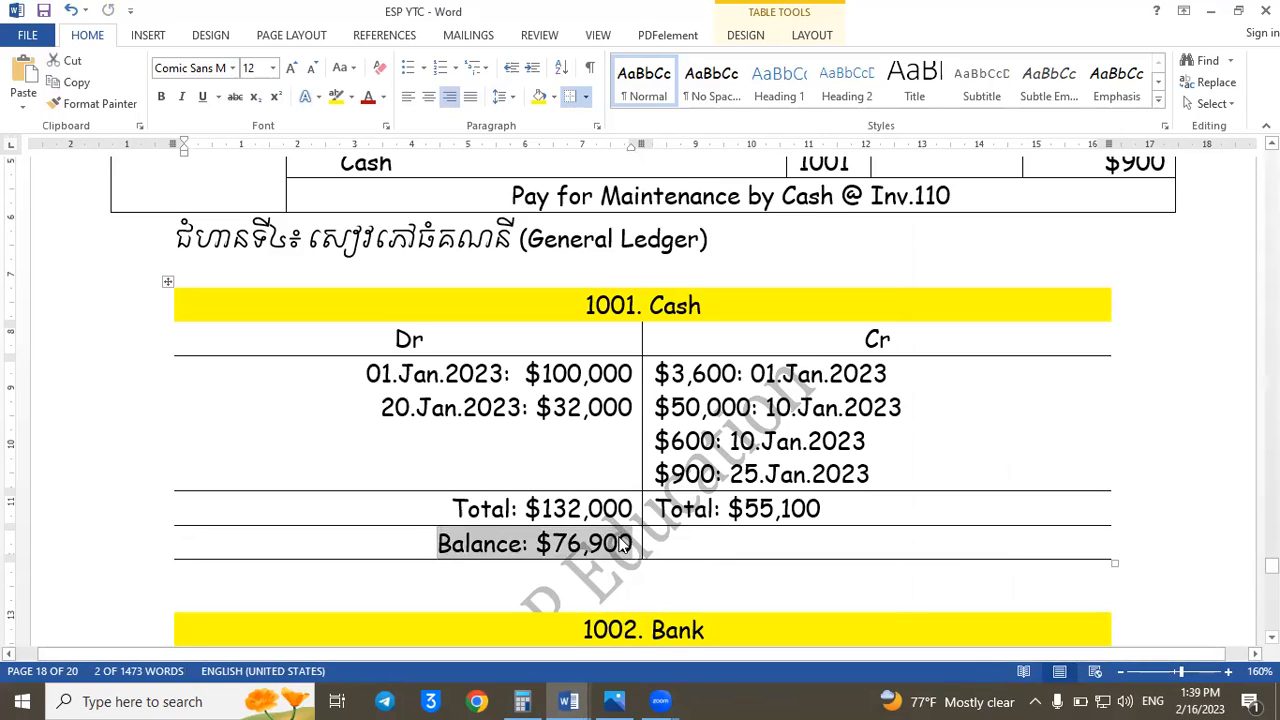
key(ctrl+b)
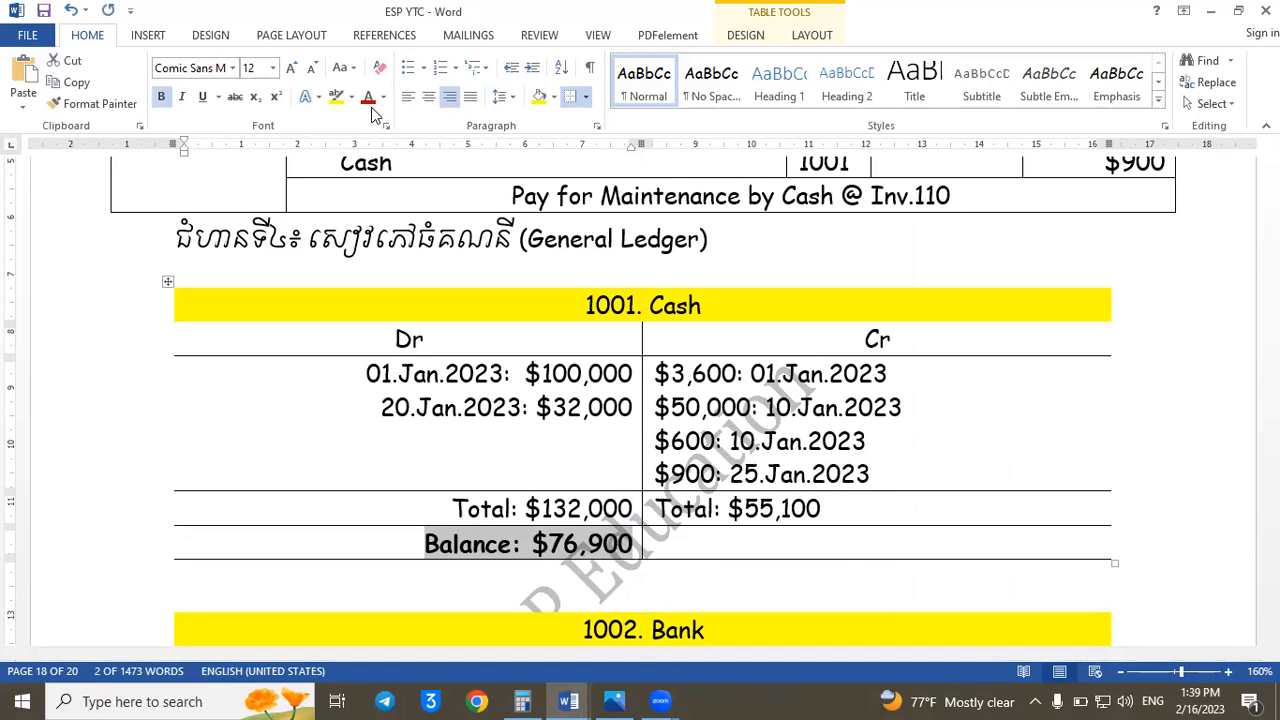
click(368, 96)
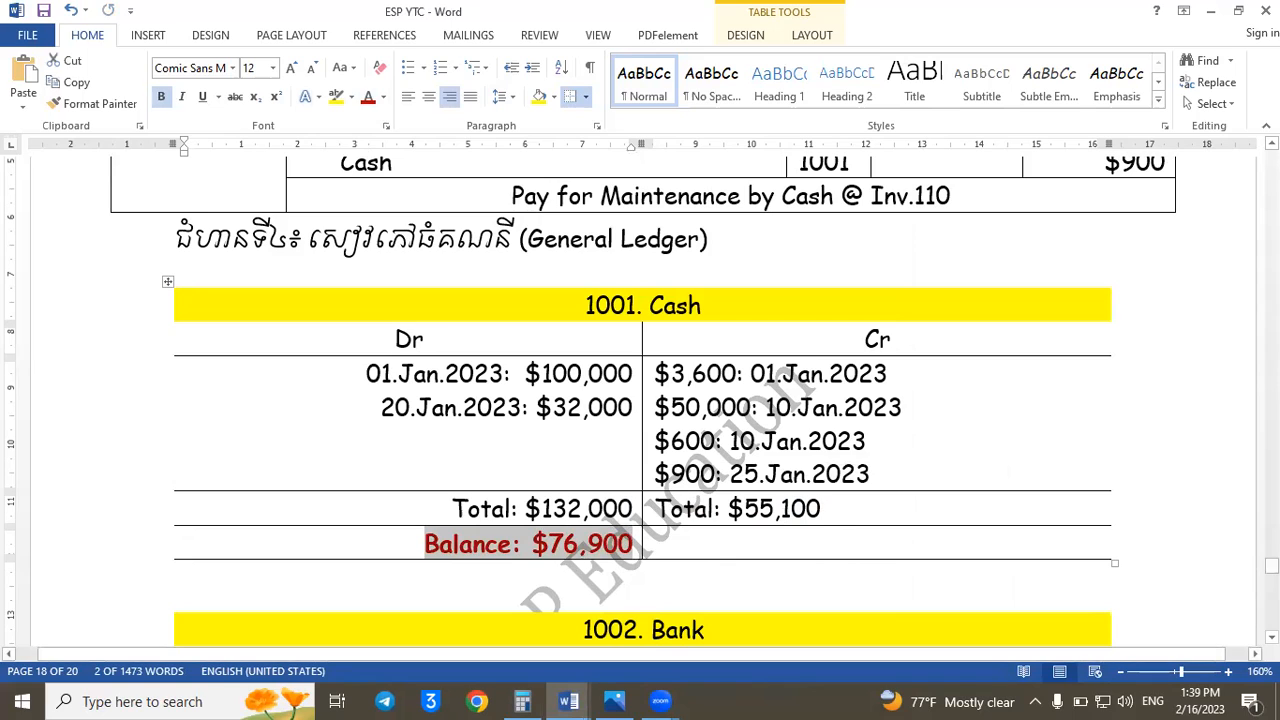
drag(900, 508, 464, 510)
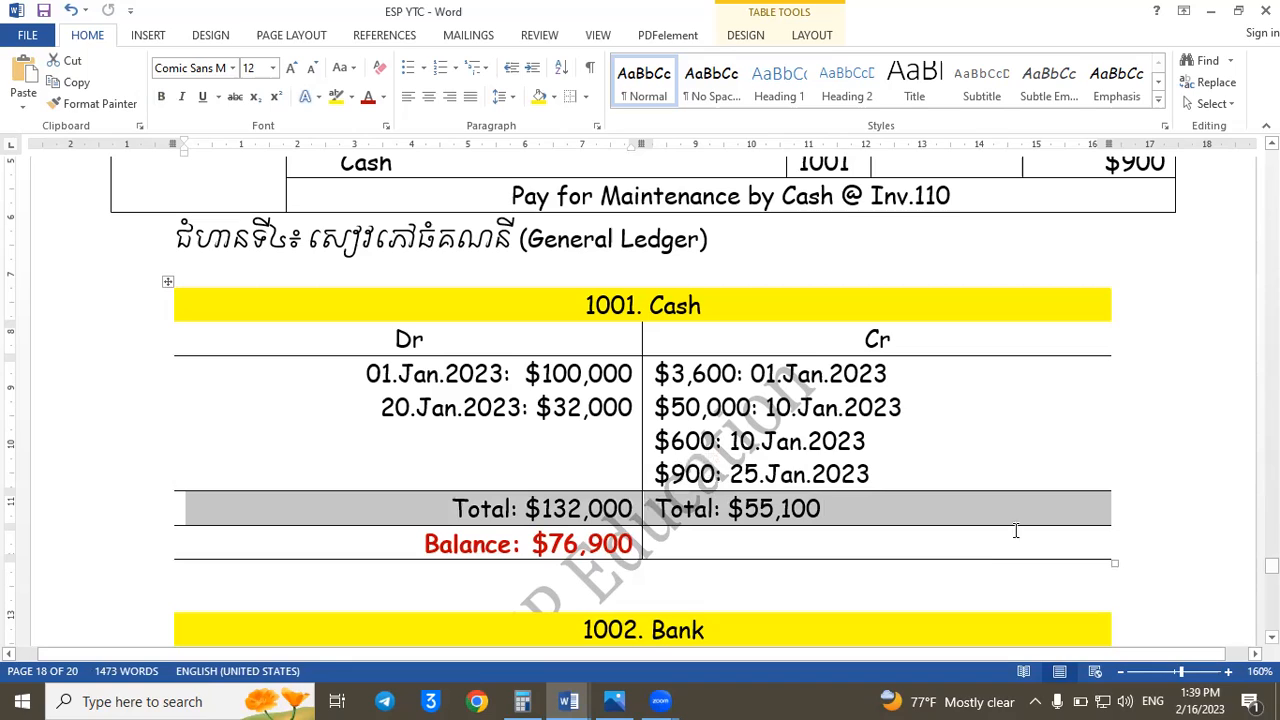
- Look back from the Bank ledger to the General Journal entries for Inv.103 and Inv.104
click(891, 627)
key(Down)
key(Down)
key(Down)
key(Down)
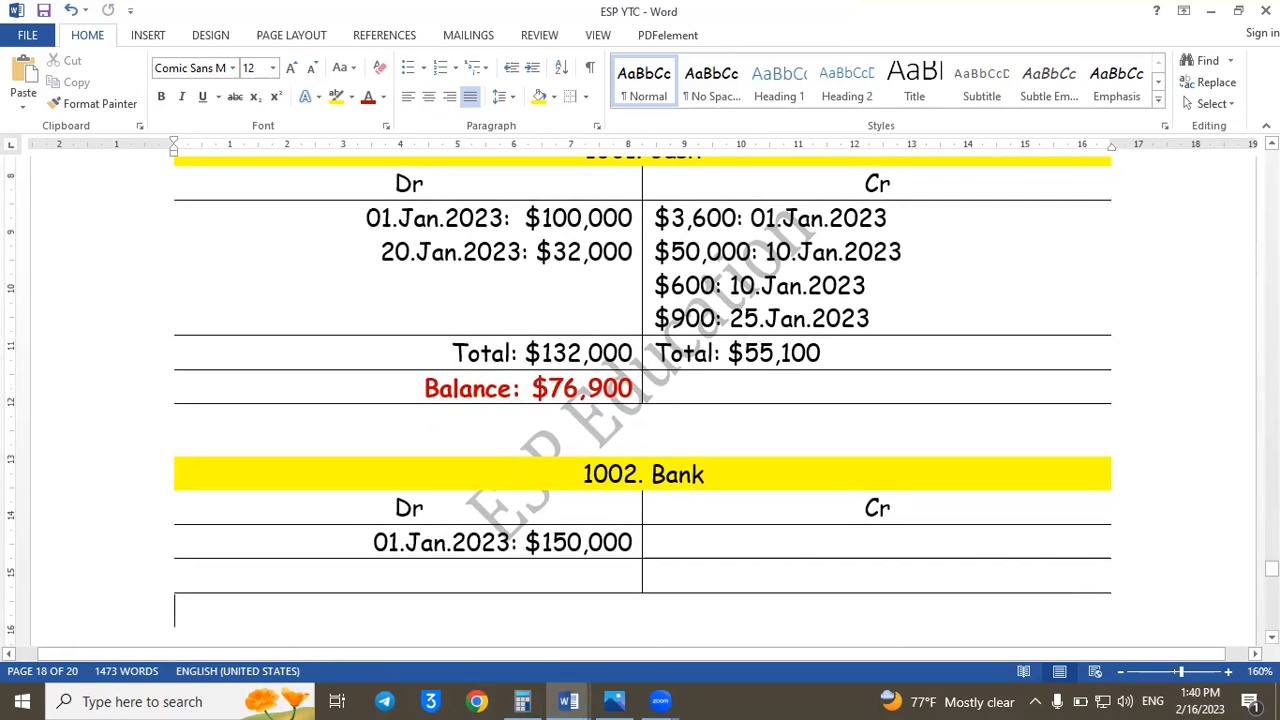
scroll(642, 400, down, 5)
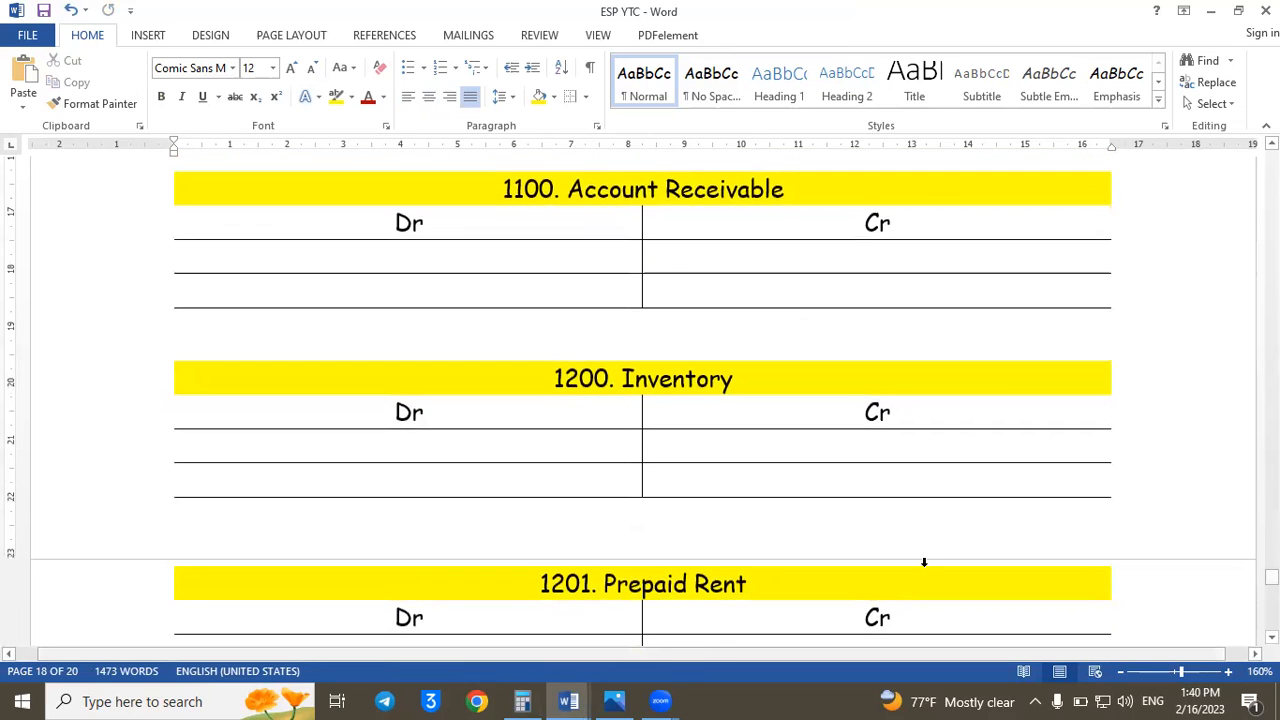
scroll(642, 400, up, 5)
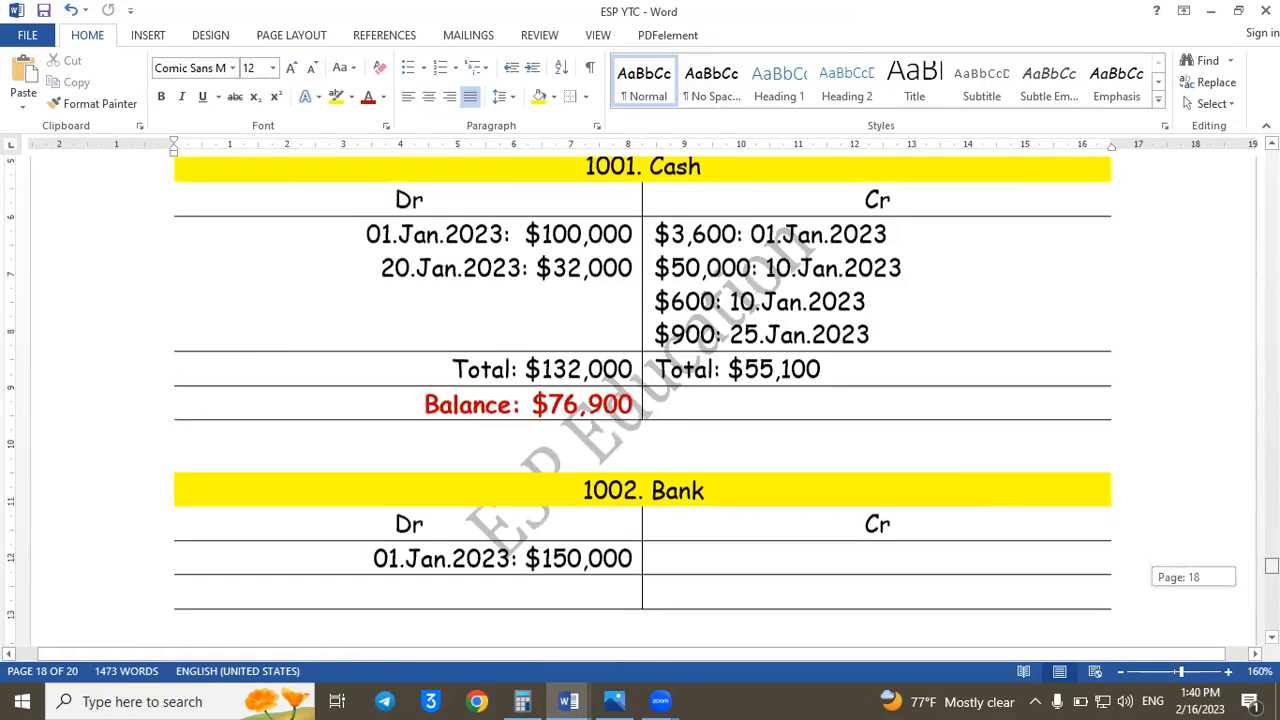
scroll(642, 400, up, 1)
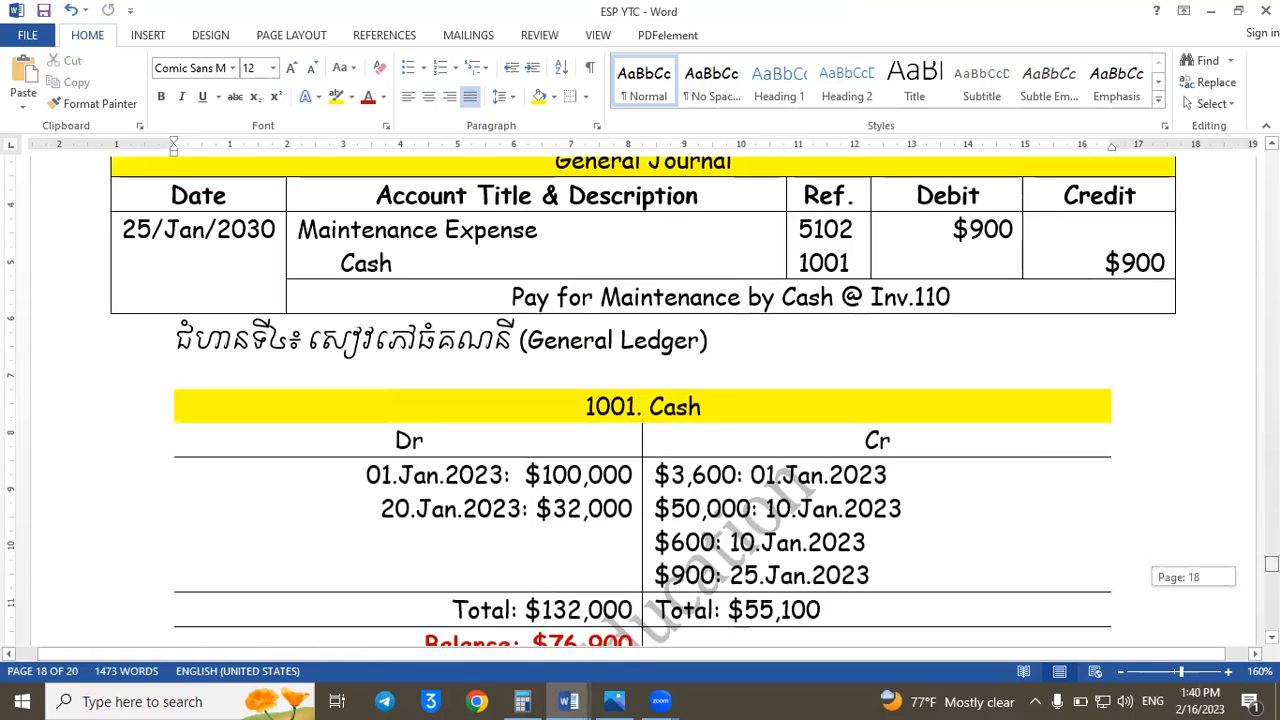
scroll(642, 400, up, 20)
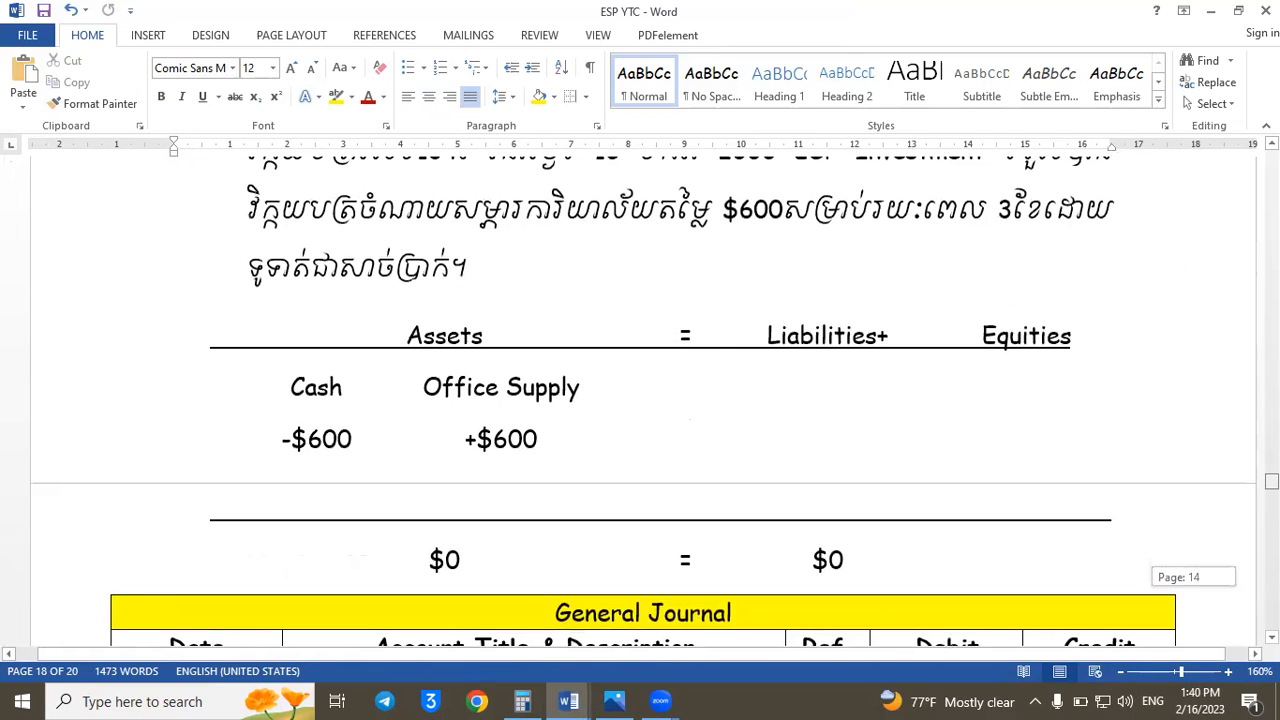
scroll(642, 400, up, 4)
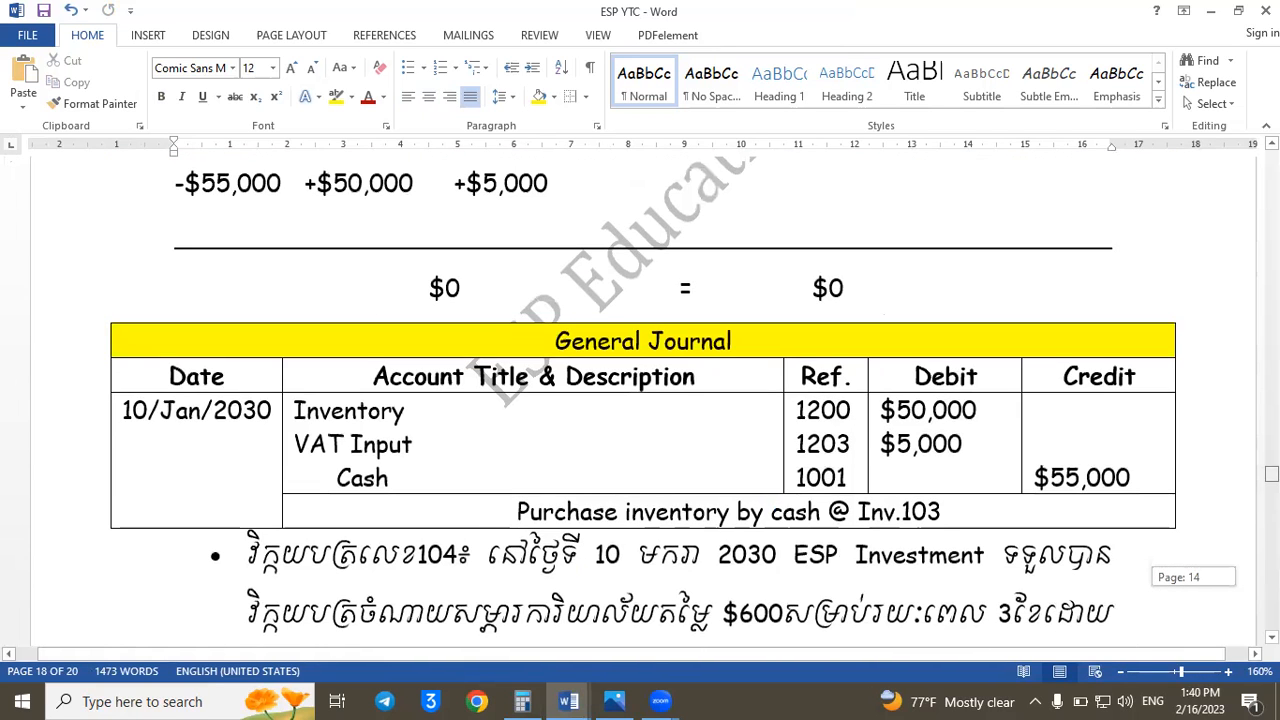
mouse_move(1272, 474)
mouse_down()
mouse_move(1272, 454)
mouse_move(1272, 467)
mouse_up()
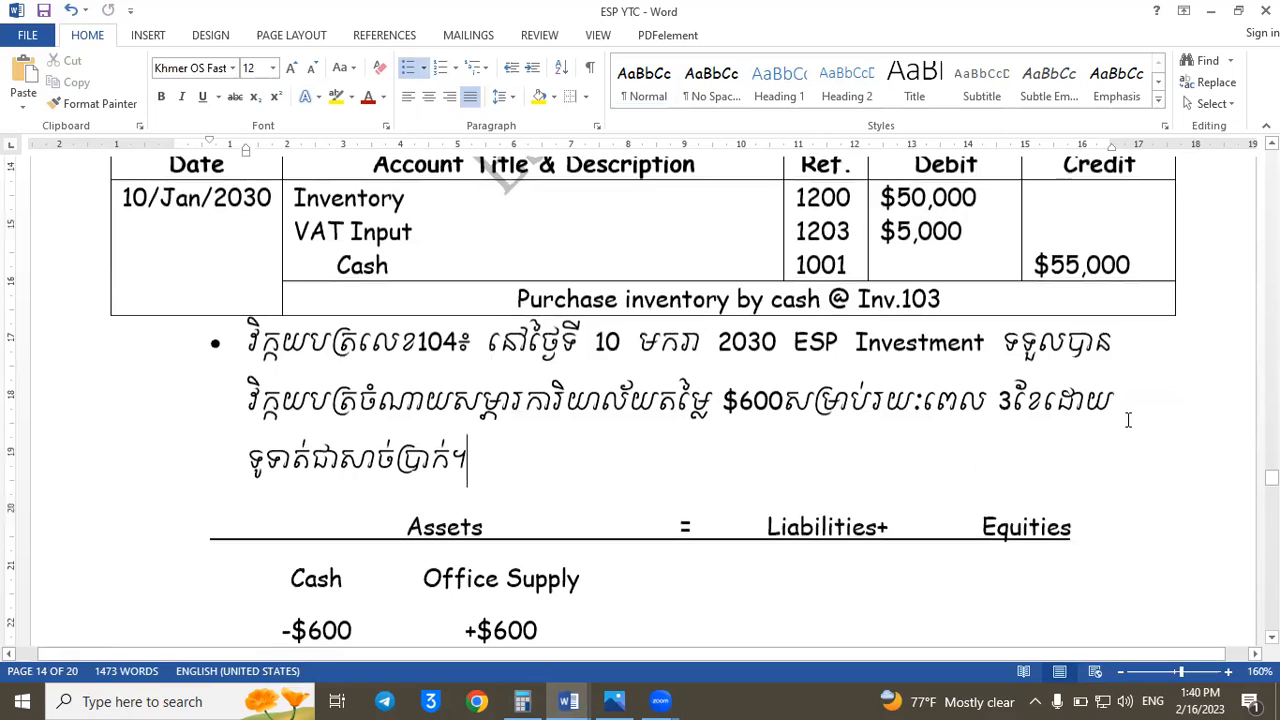
- Examine the journal entries from Inv.104 onward for dates and amounts affecting account 1002 Bank, ending at the Bank ledger
key(Page_Down)
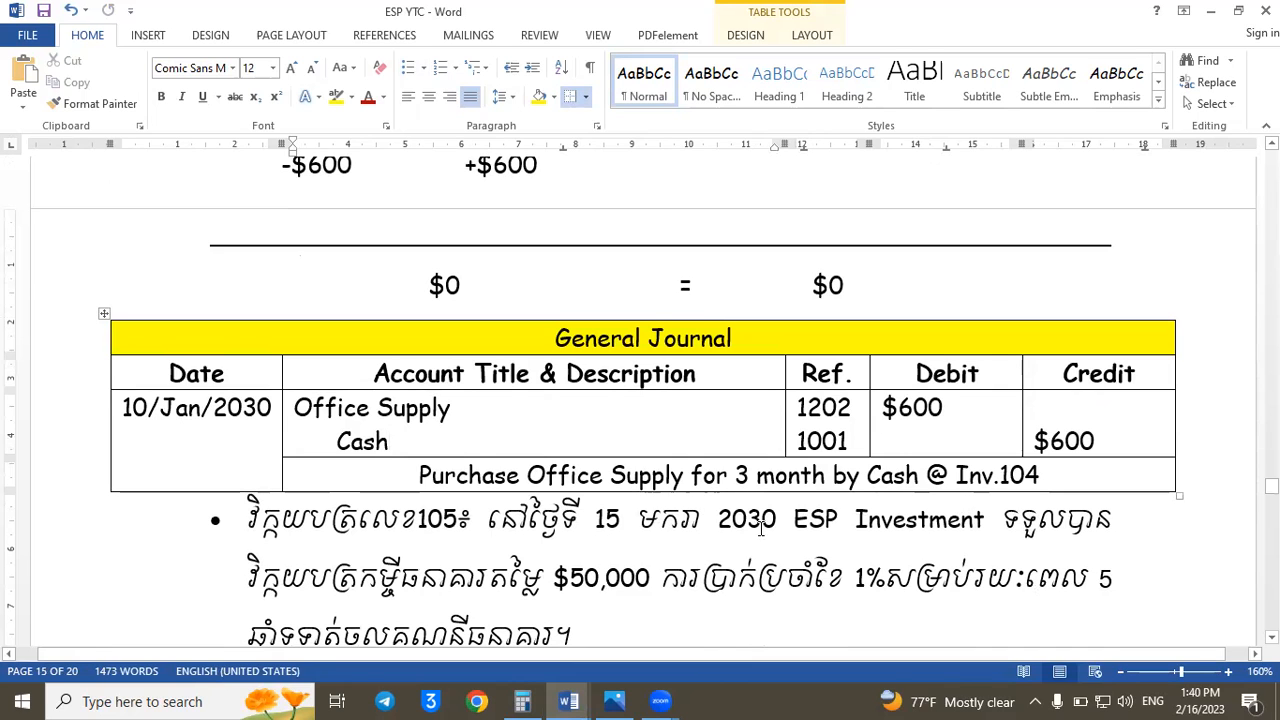
key(Page_Down)
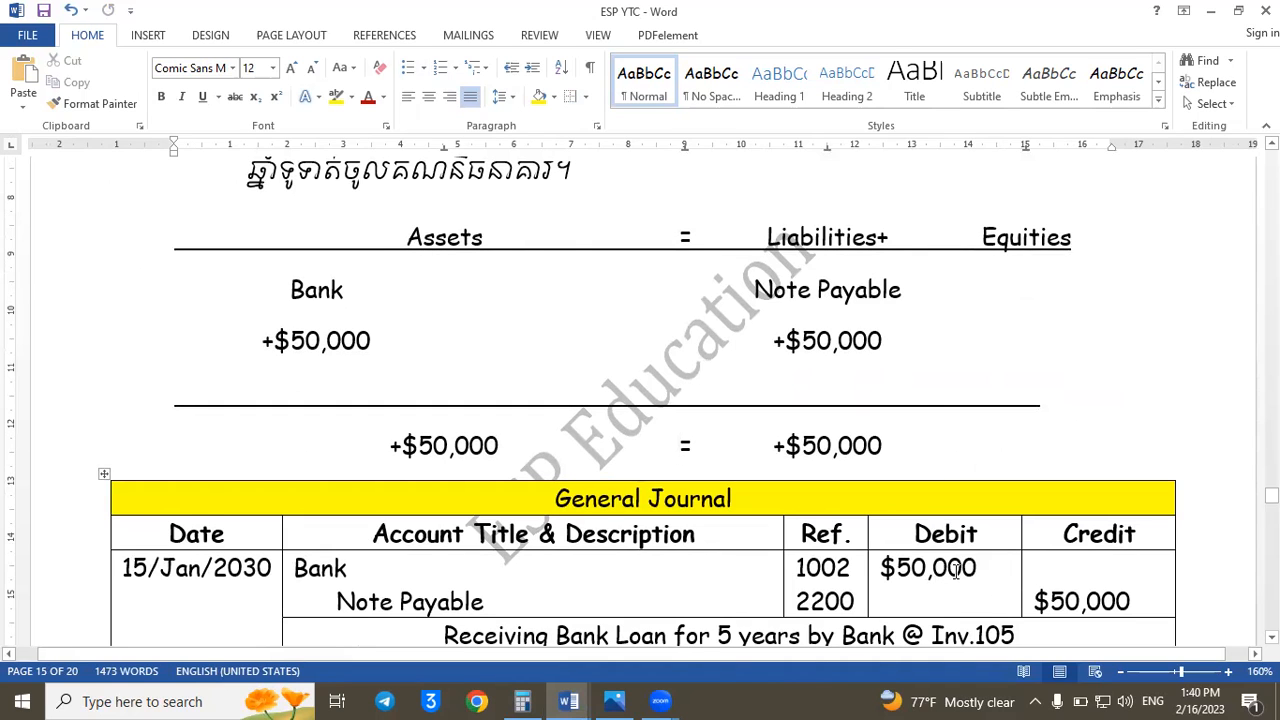
key(Page_Down)
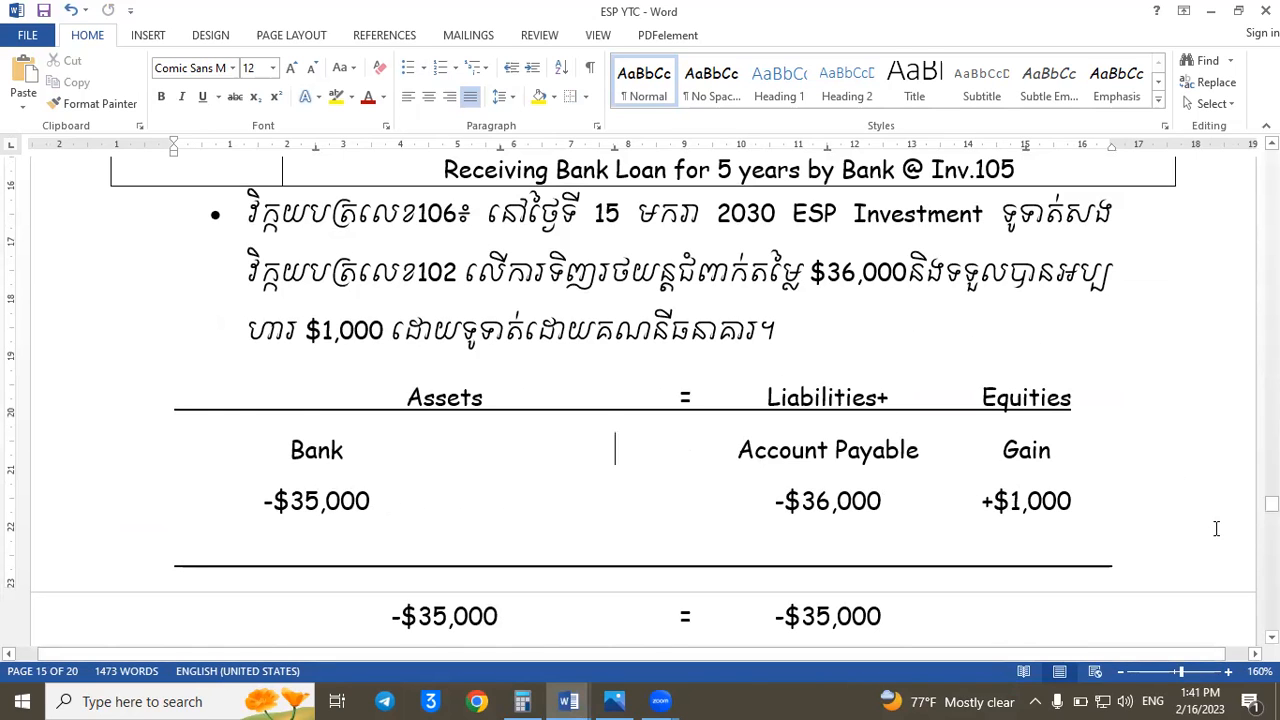
scroll(1216, 528, down, 5)
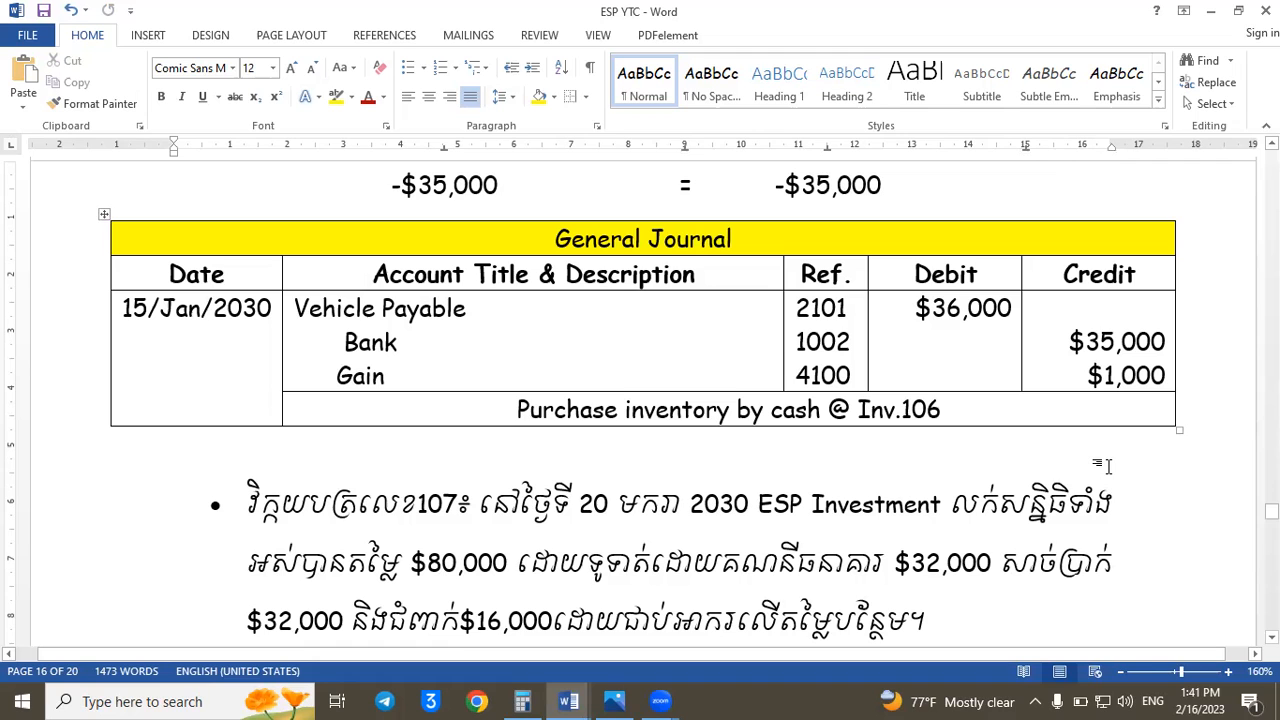
scroll(1105, 465, up, 5)
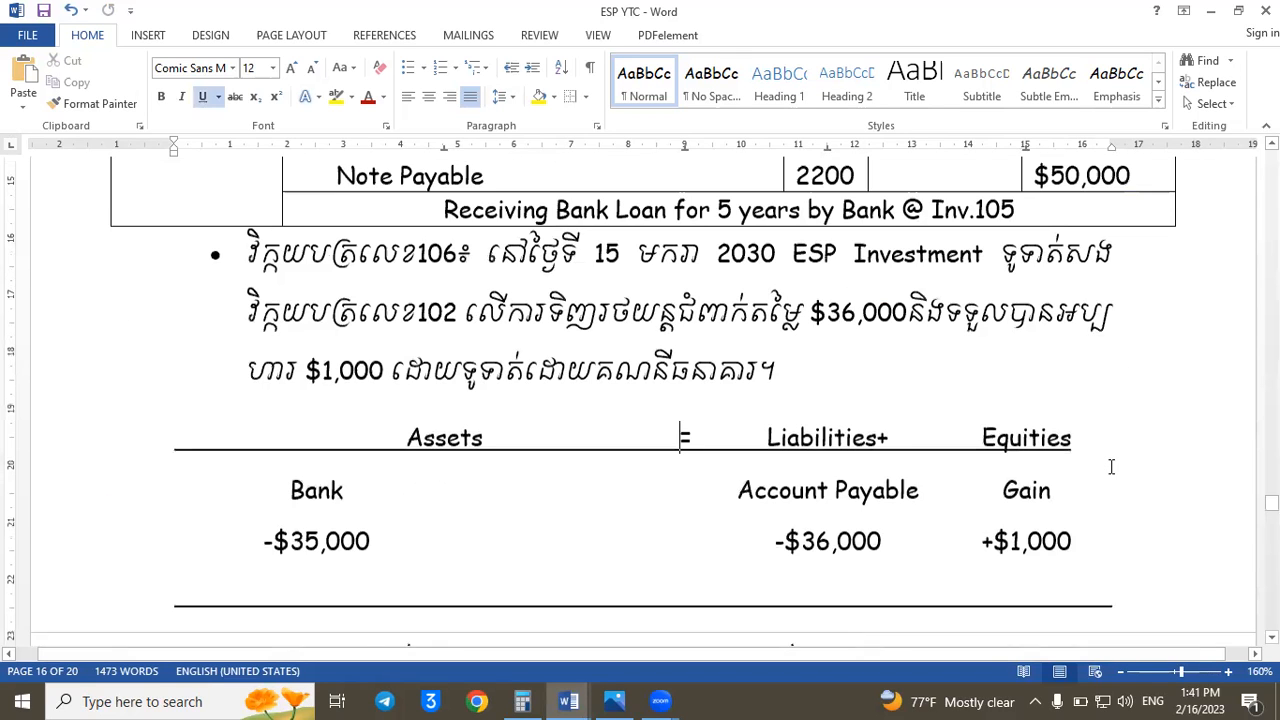
scroll(1108, 465, down, 5)
key(Page_Down)
key(Page_Down)
key(Page_Down)
key(Page_Down)
key(Page_Down)
key(Page_Down)
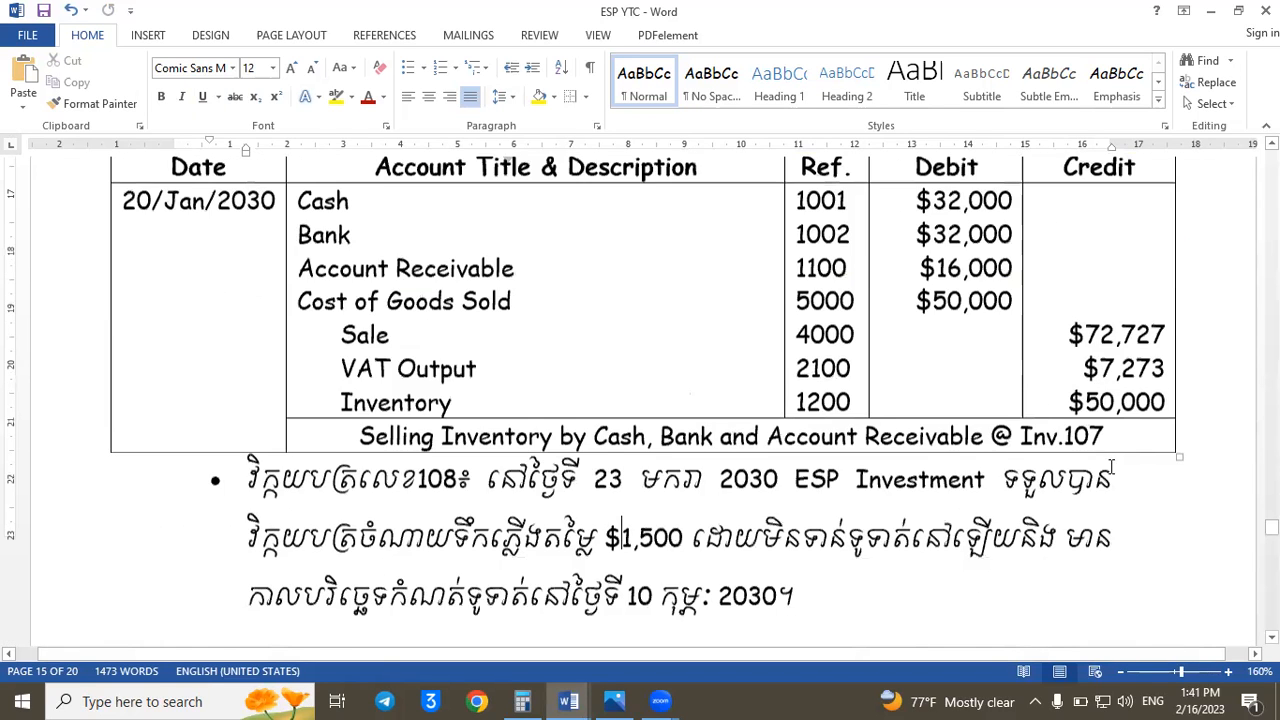
key(Page_Down)
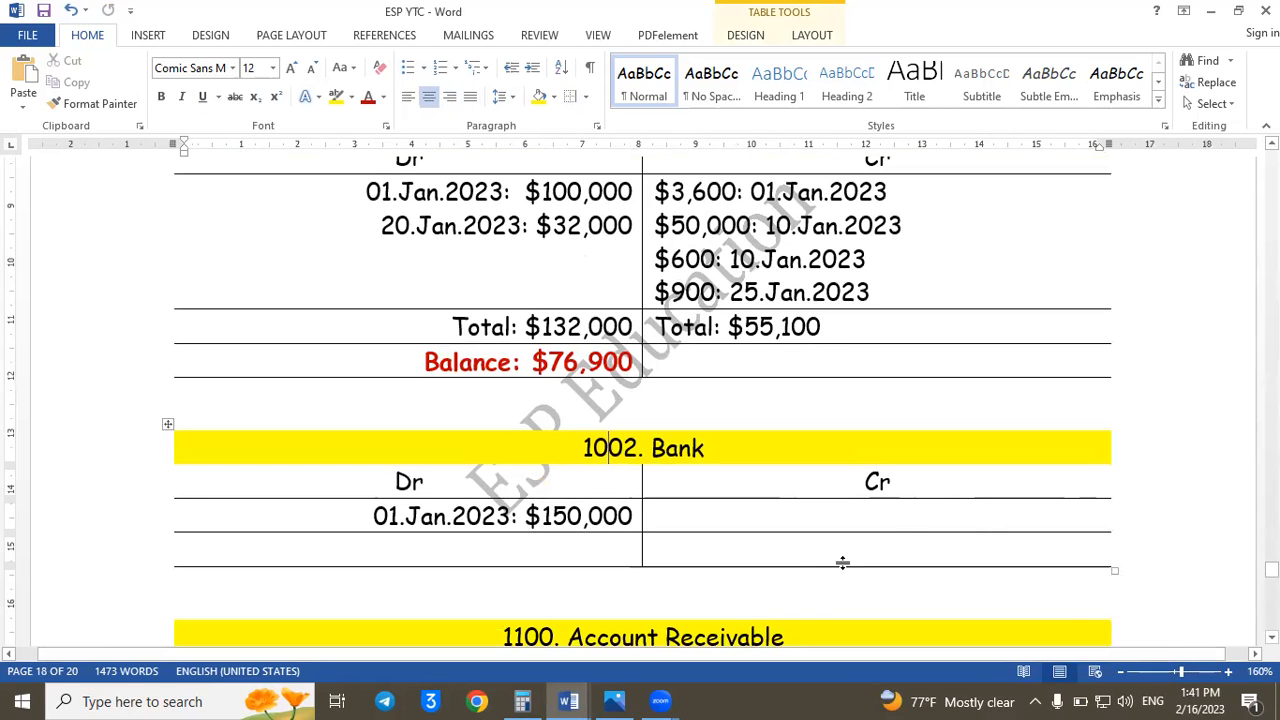
- Add a $50,000 entry dated 15.Jan.2023 below the opening amount on the Bank ledger's debit side
click(665, 512)
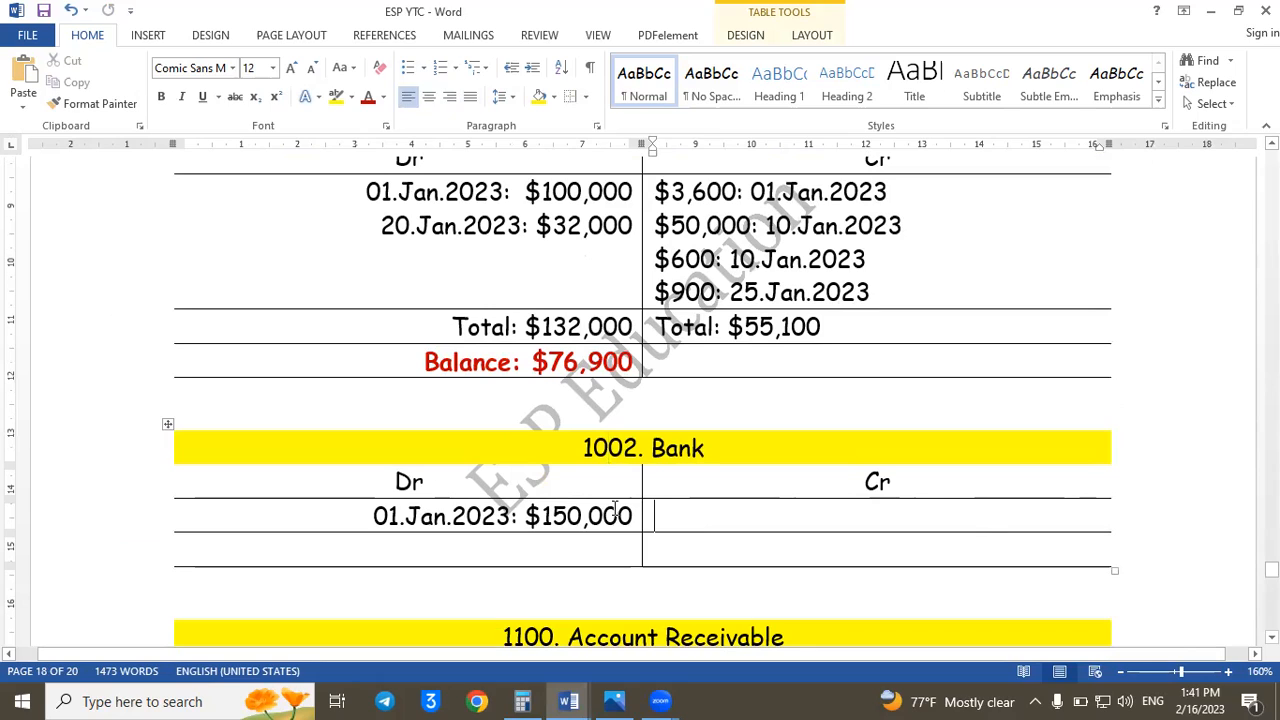
click(636, 512)
key(Return)
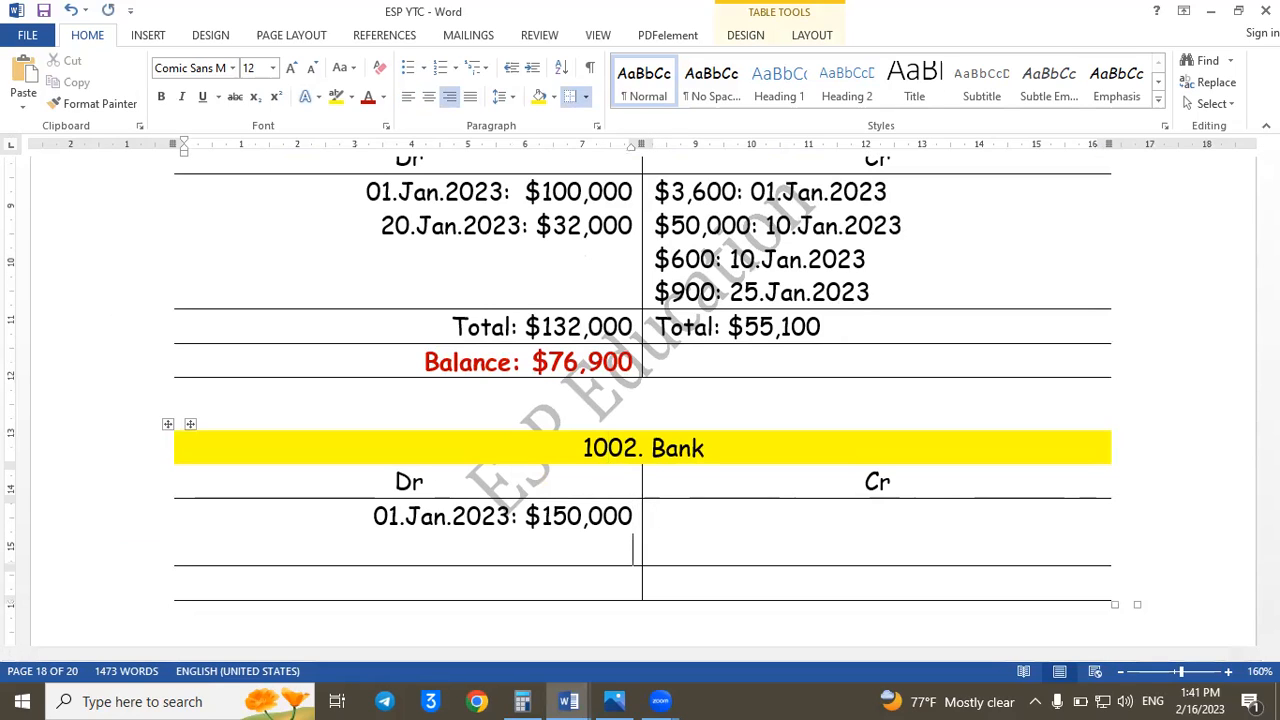
text(15)
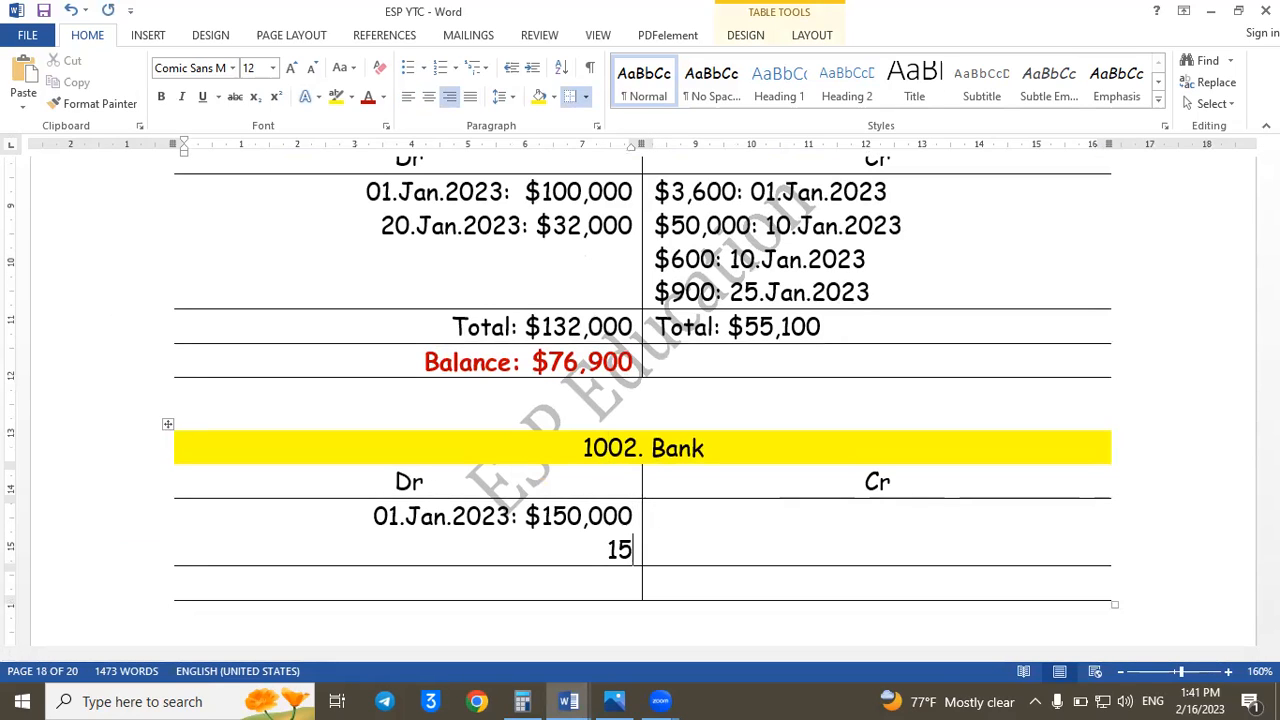
text(.Jan)
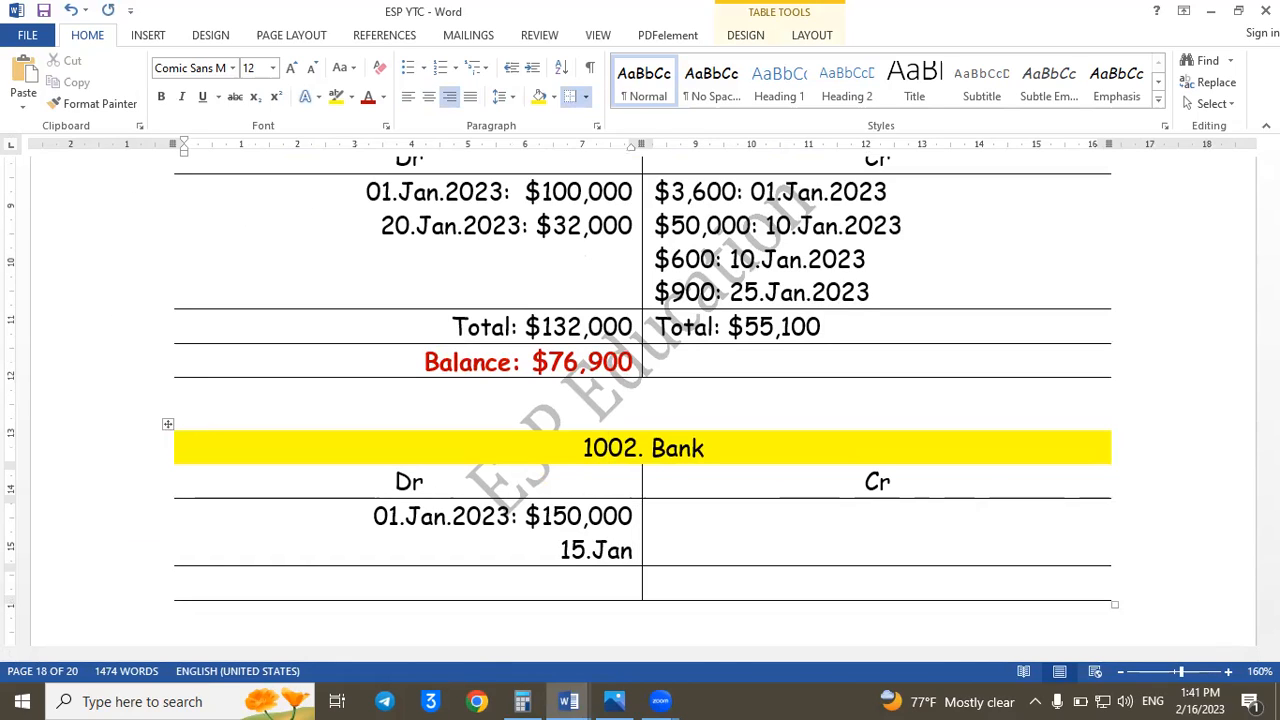
text(.2023:)
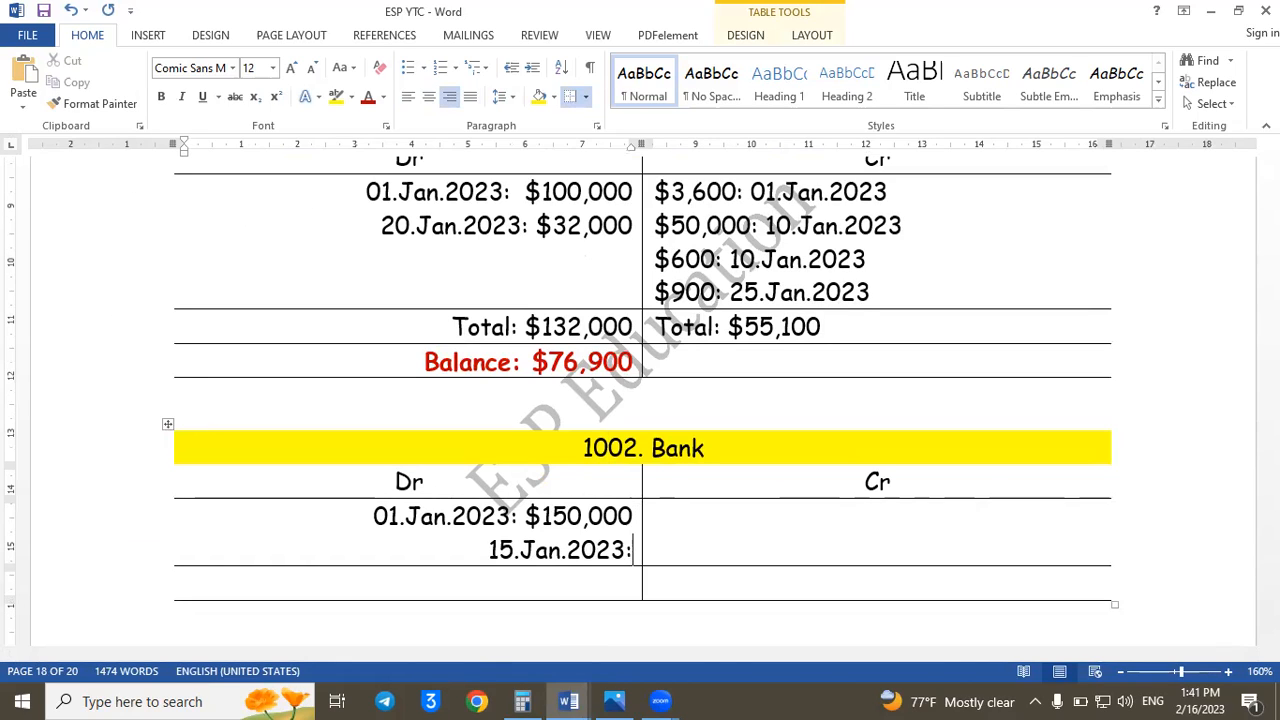
text( $5)
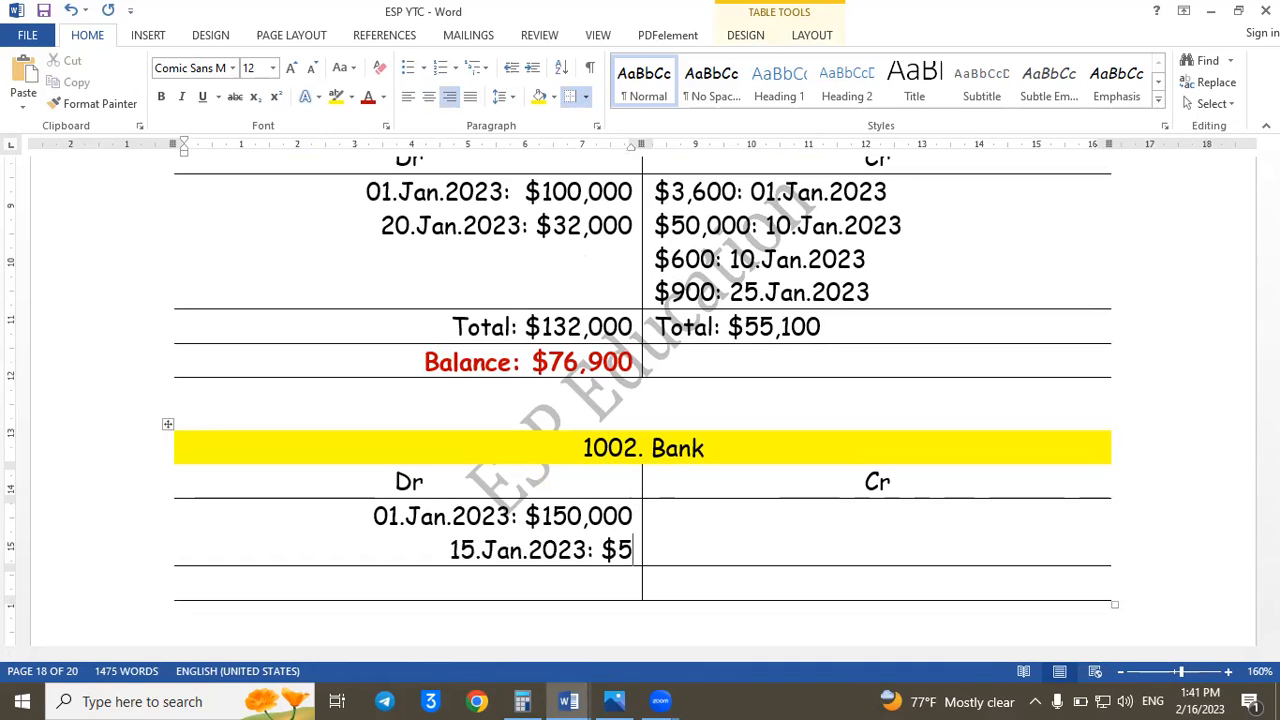
text(0,000)
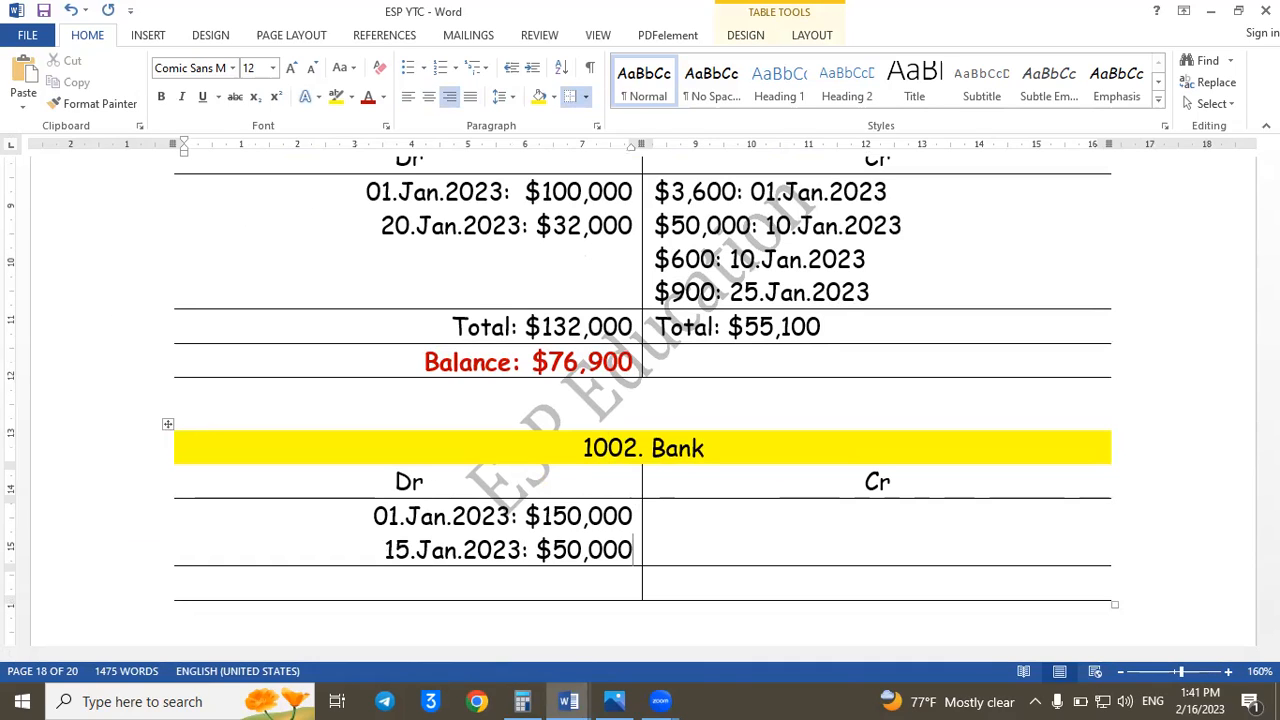
- Post a $35,000 entry dated 15.Jan.2023 on the Bank ledger's credit side
click(684, 515)
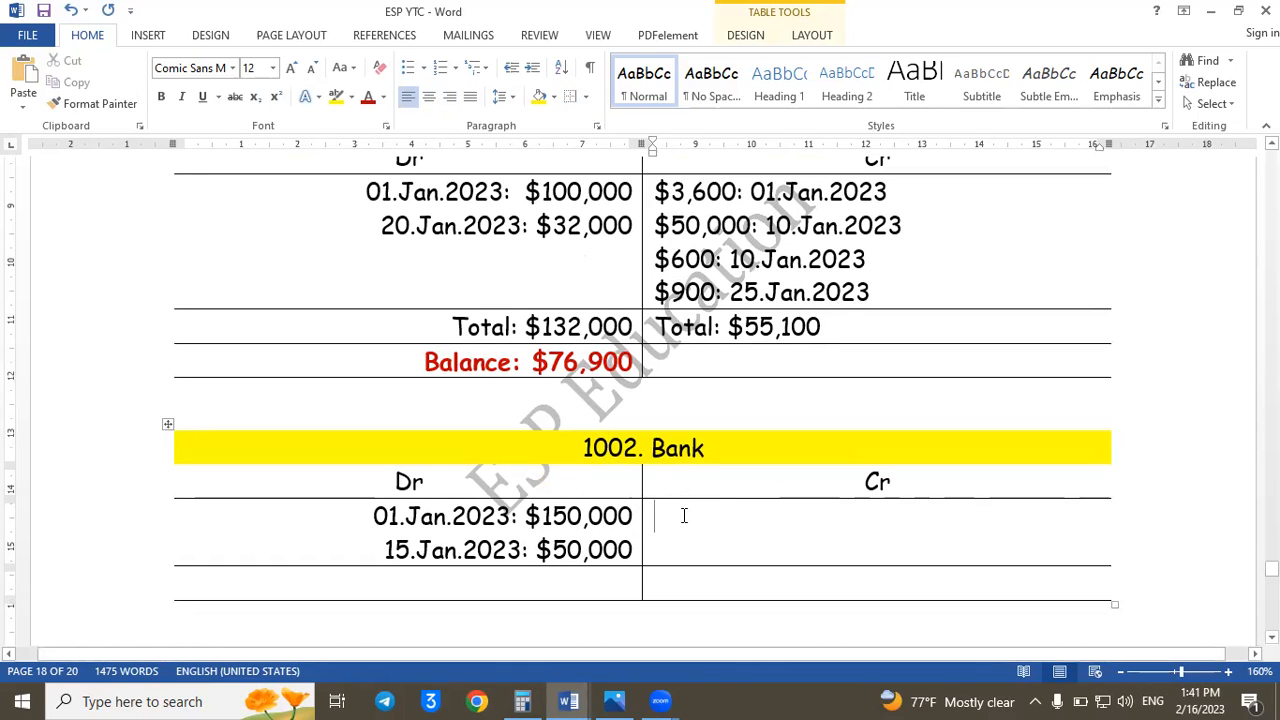
text($)
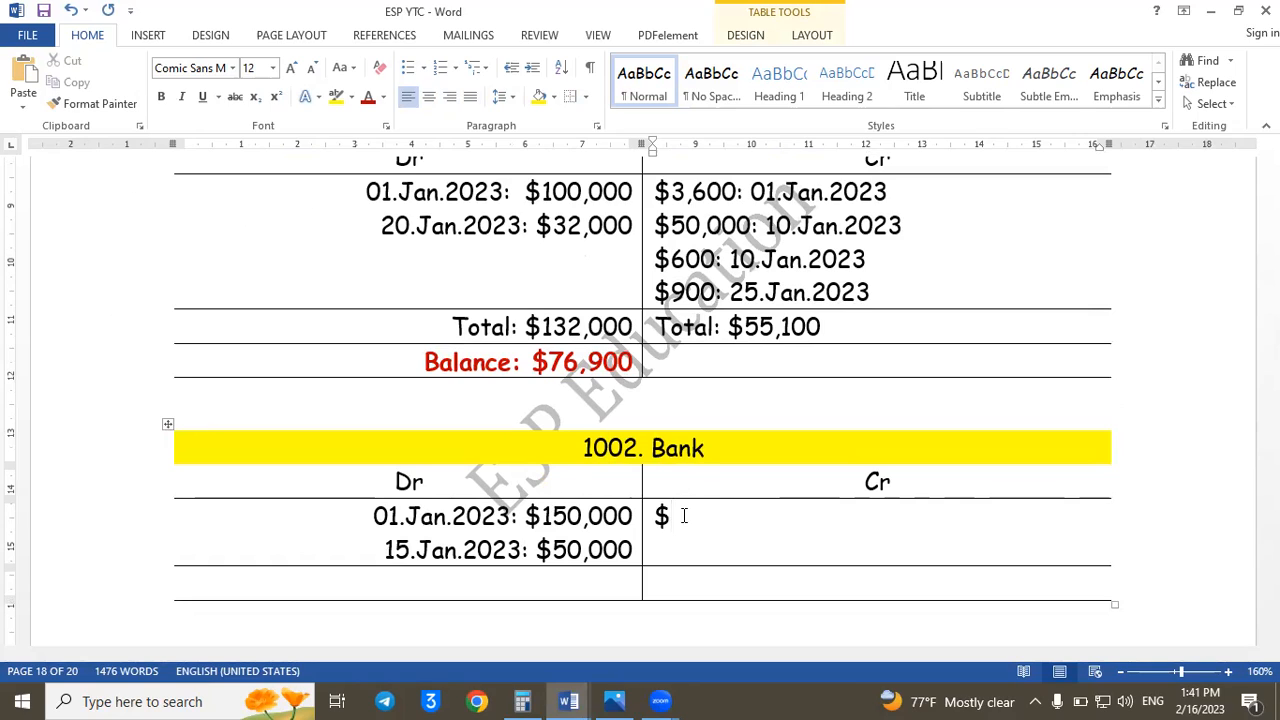
text(35,000: )
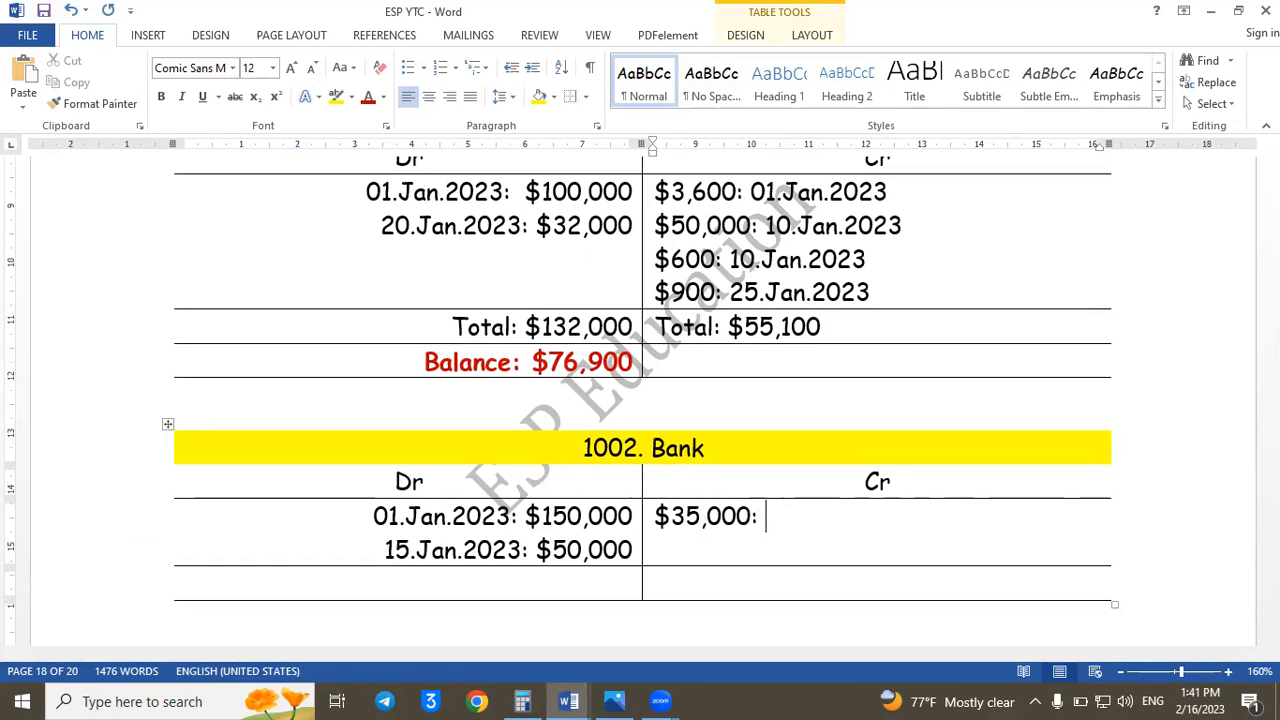
text(15.)
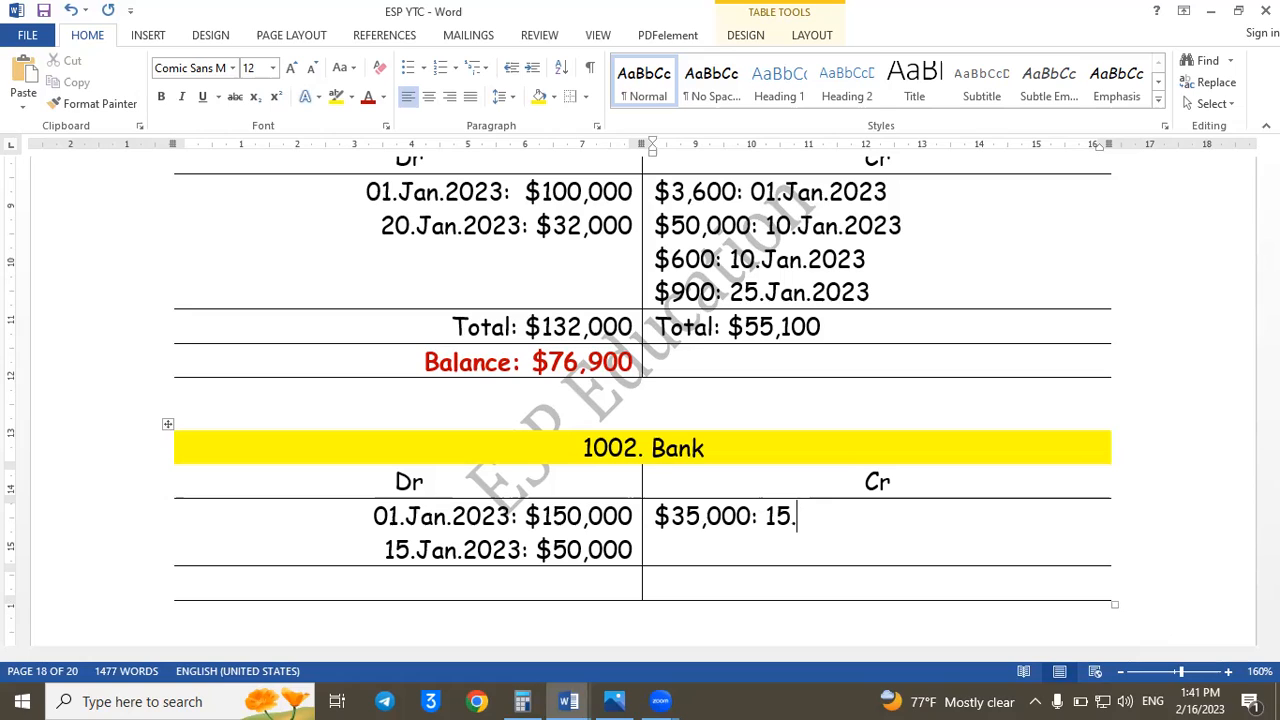
text(Jan.2023)
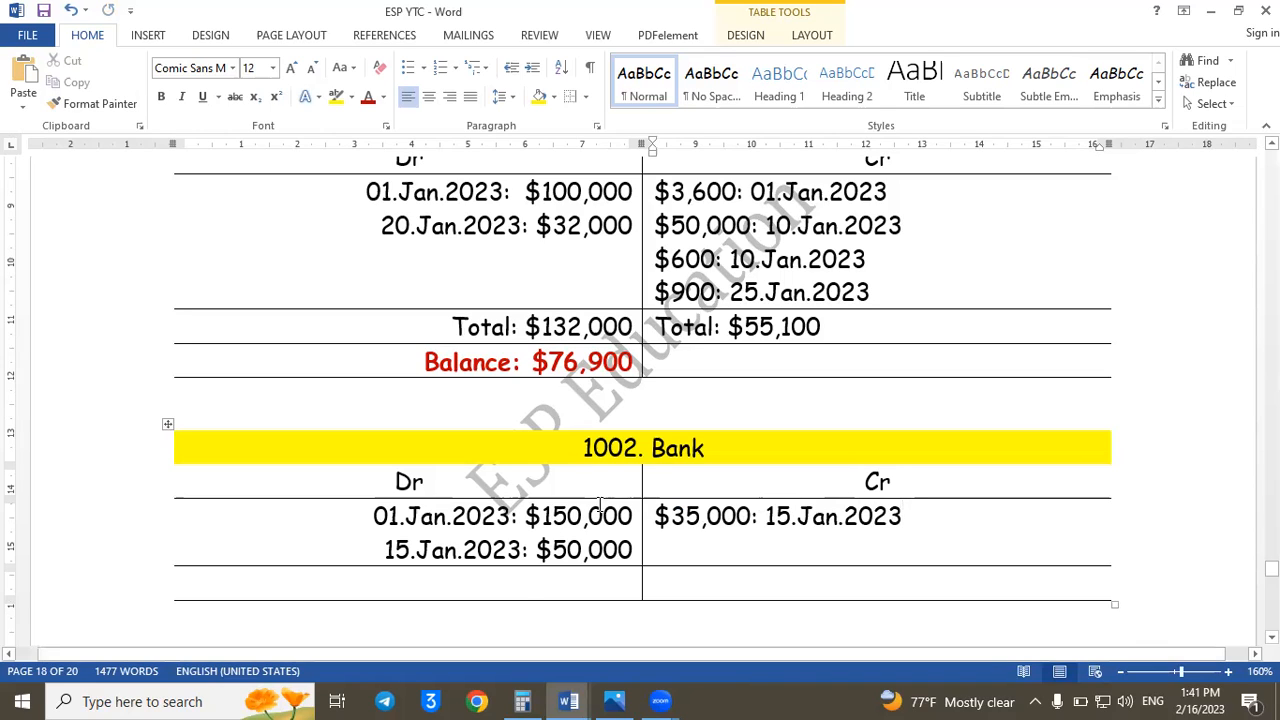
- Enter "Total: $200,000" on the debit side of the Bank ledger's total row
click(527, 577)
text(To)
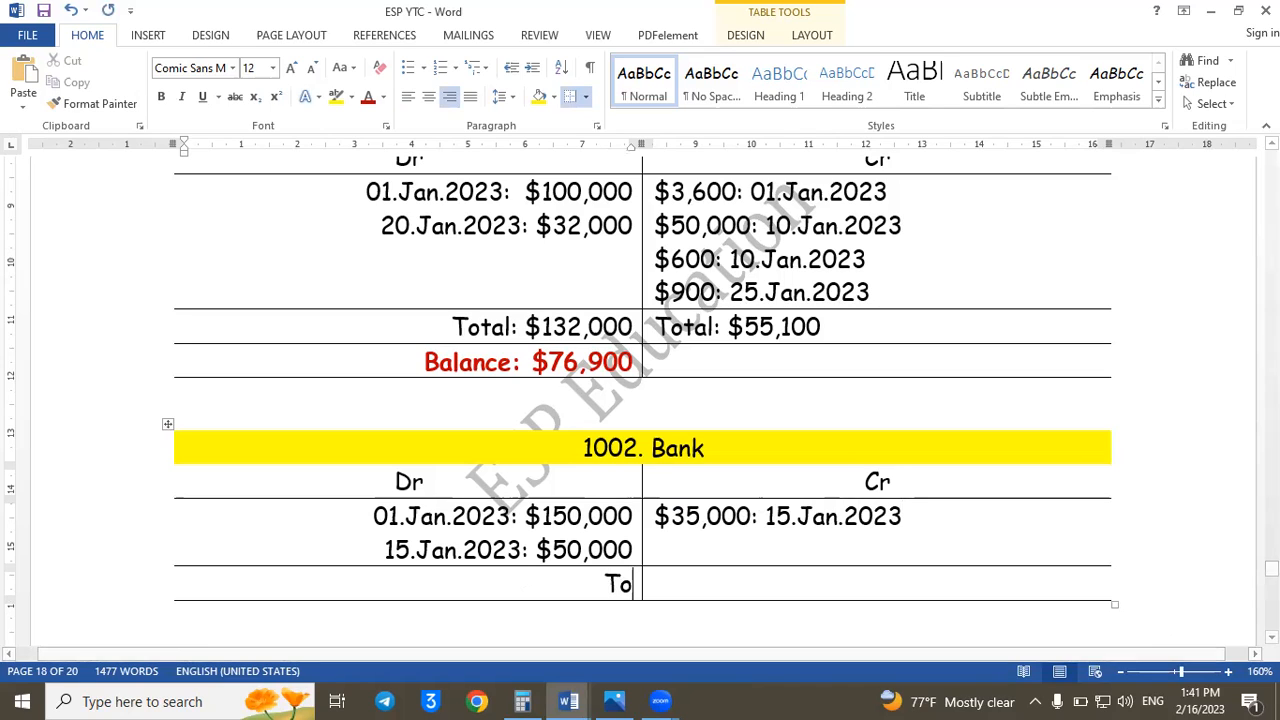
text(tal:)
key(Tab)
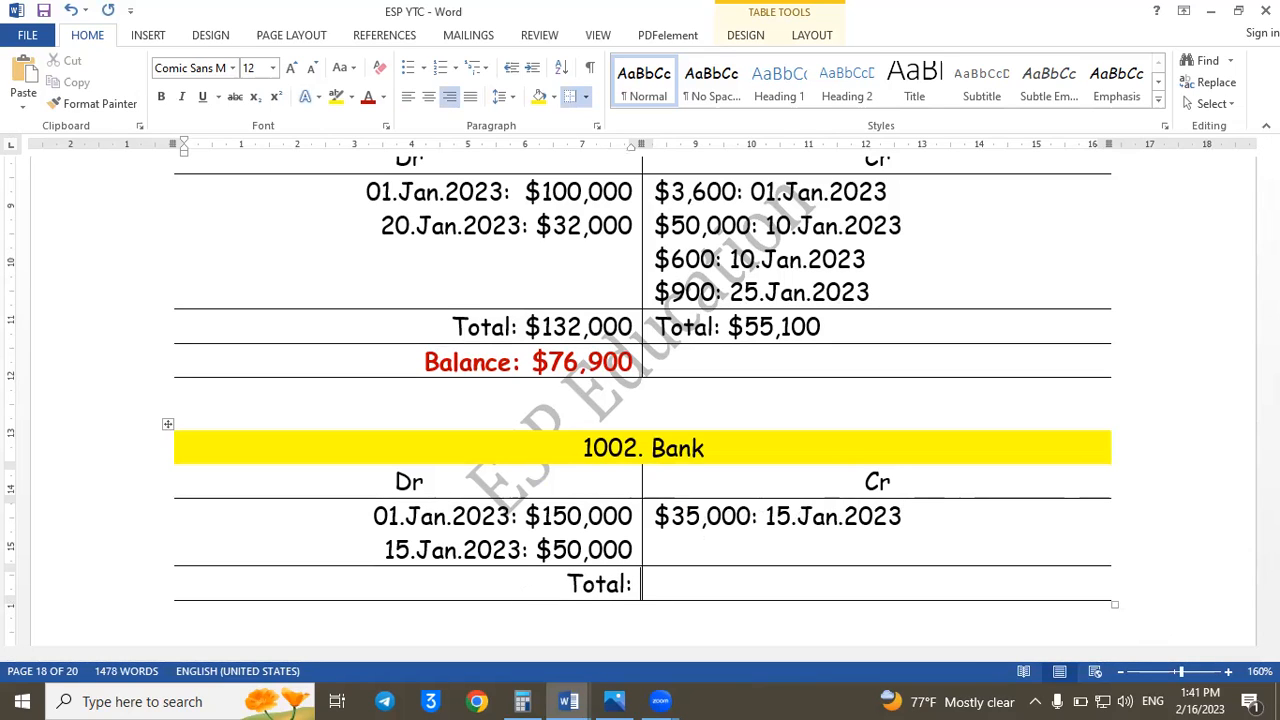
text($2000)
key(BackSpace)
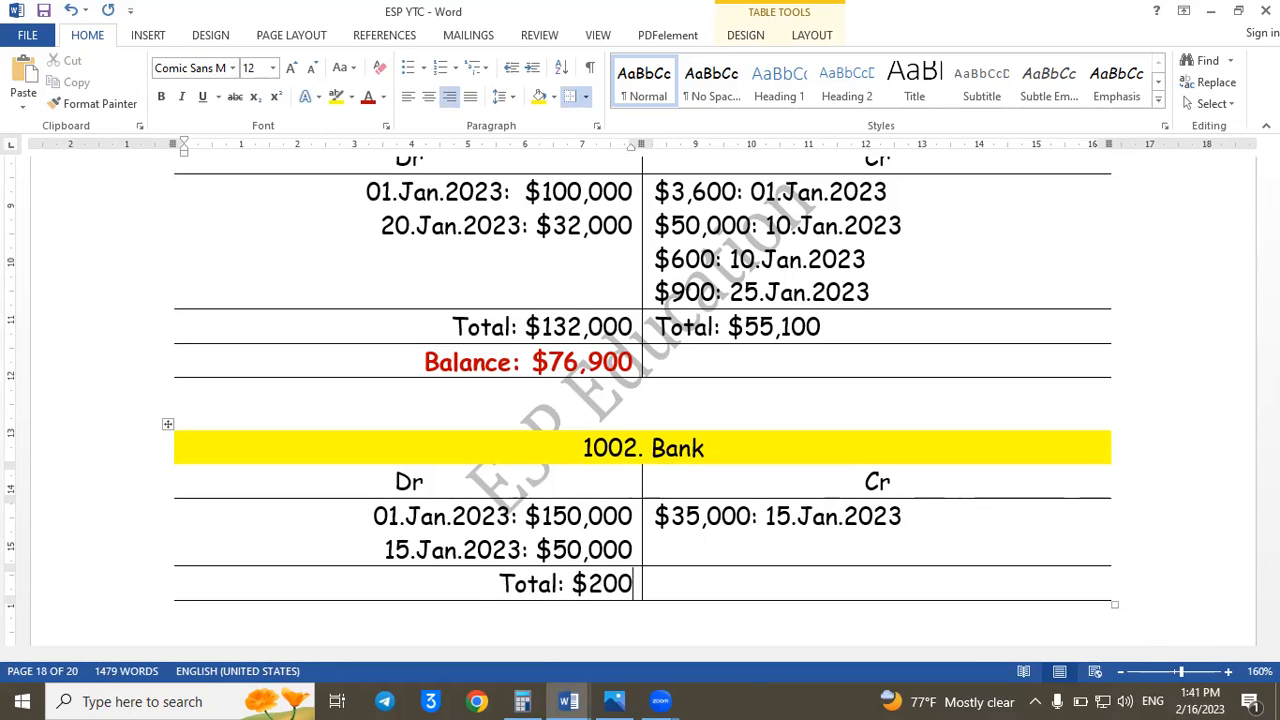
text(,000)
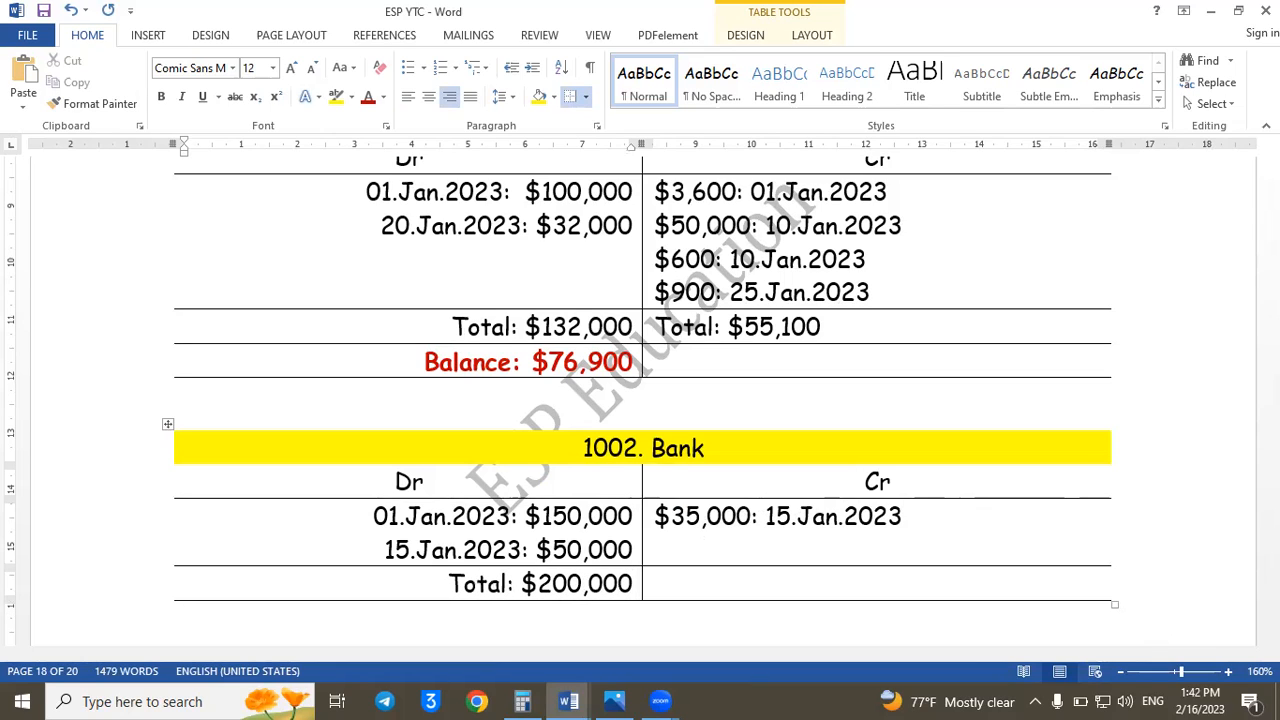
- Enter "Total: $35,000" on the credit side of the Bank ledger's total row
click(658, 582)
text($35,000)
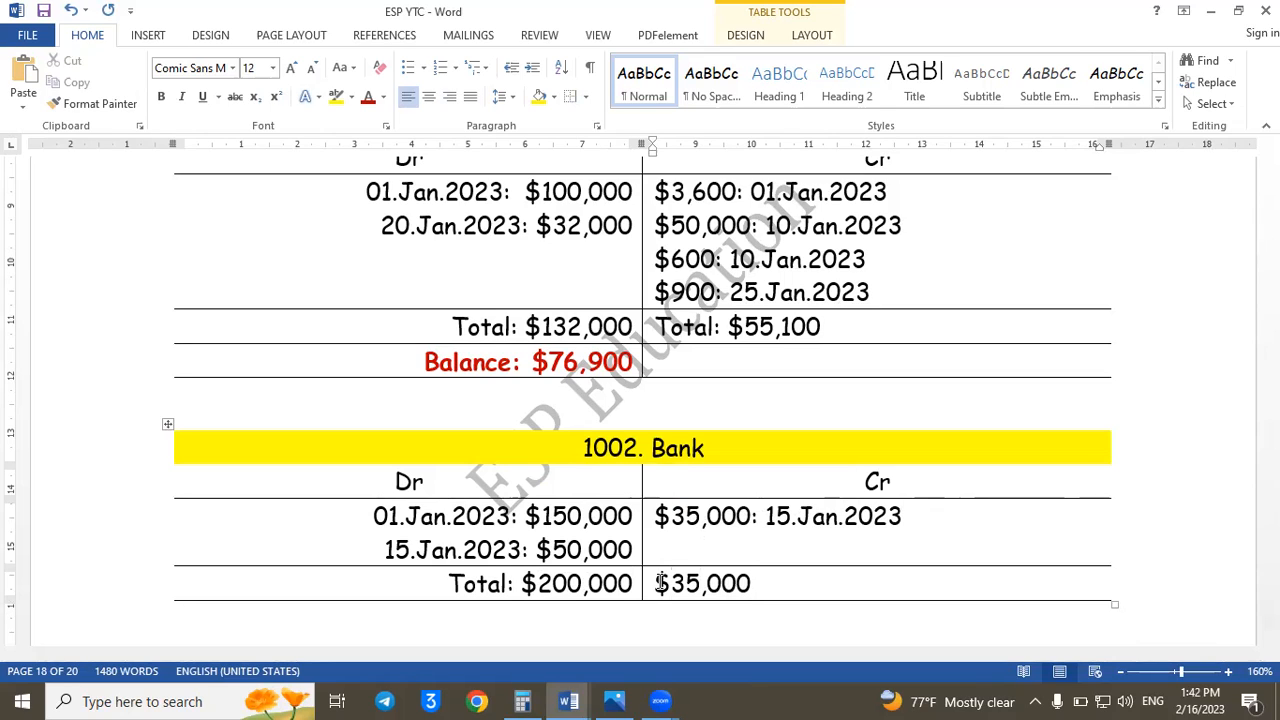
text(Total:)
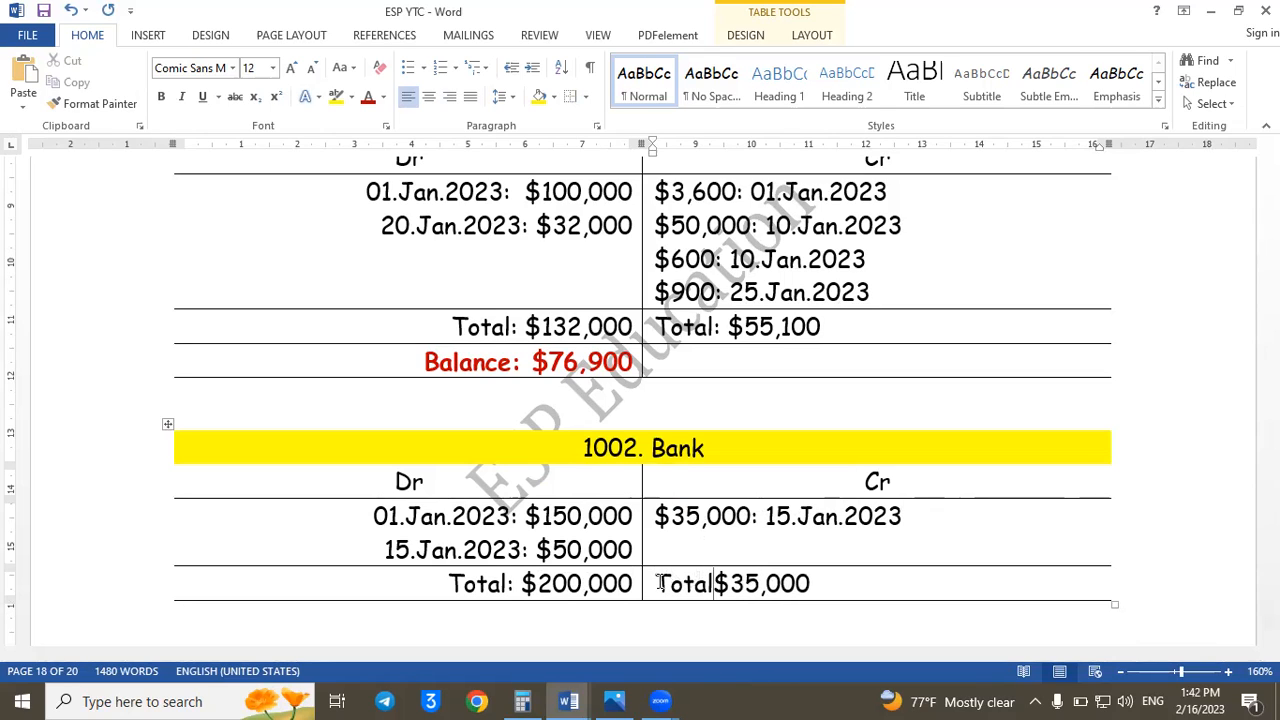
click(877, 586)
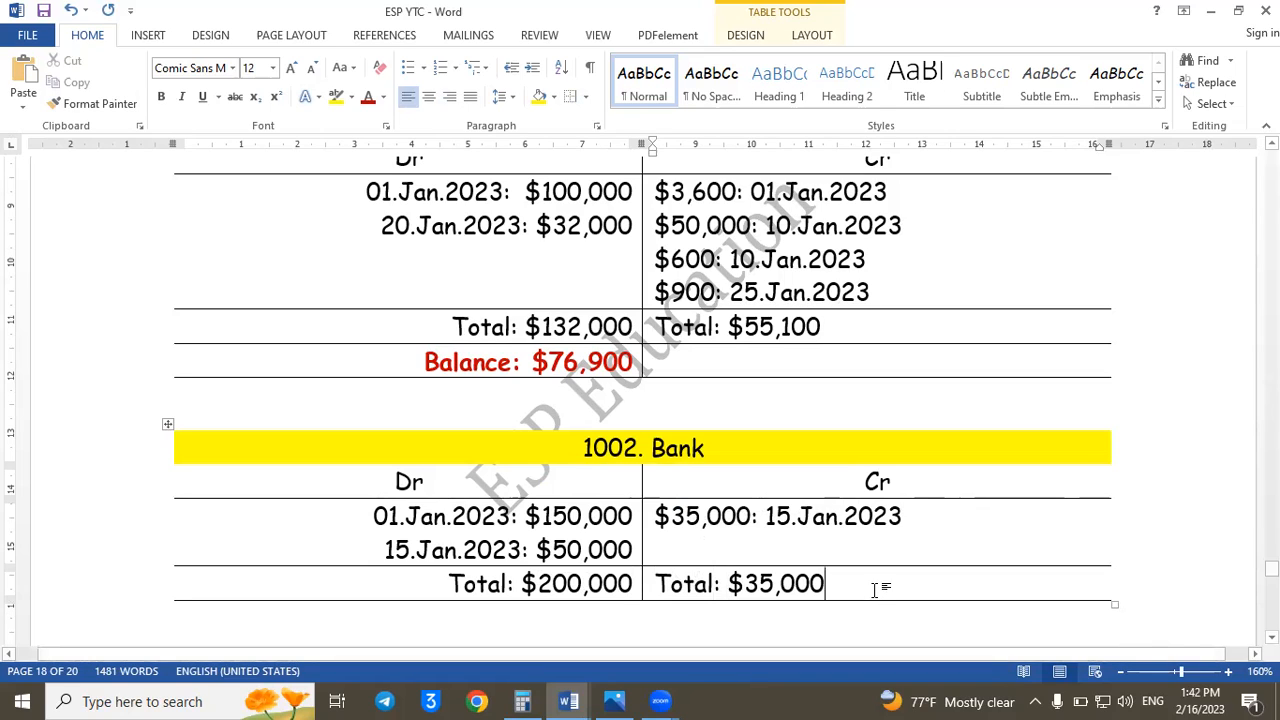
- Add a row below the Bank totals with "Balance: $165,000" on the debit side, and save the document
key(Tab)
text(Balance:)
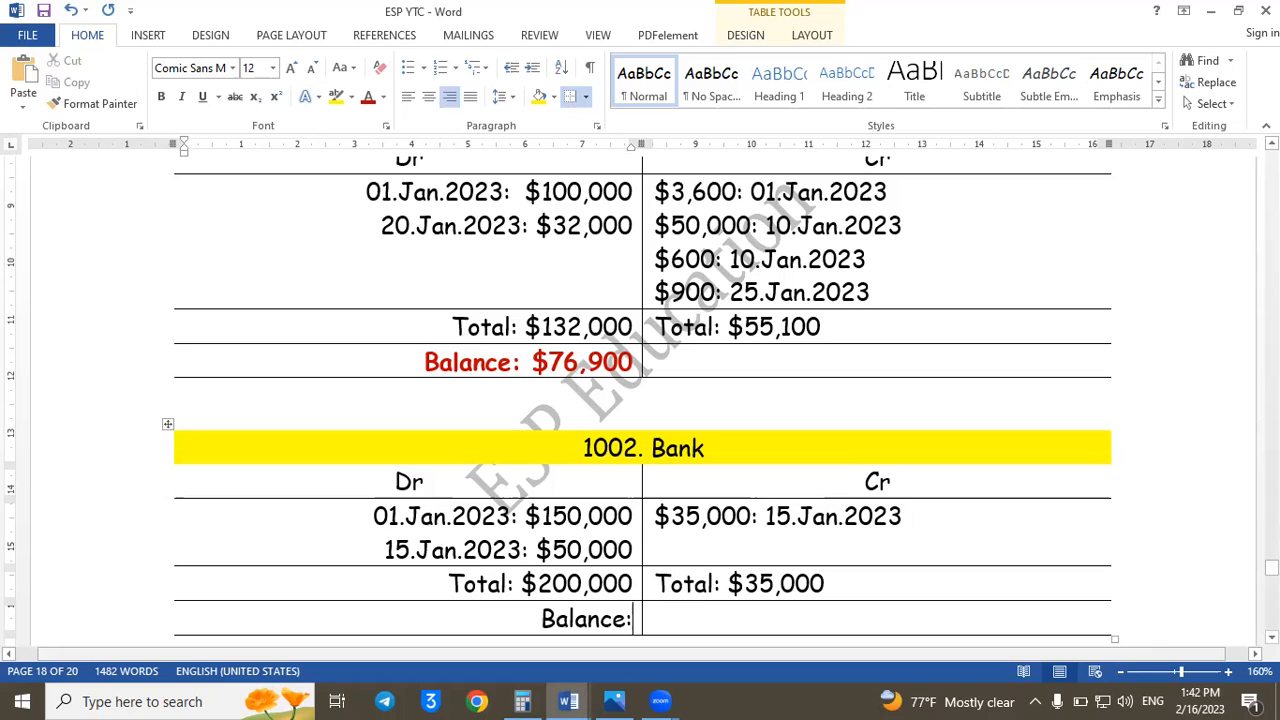
text($)
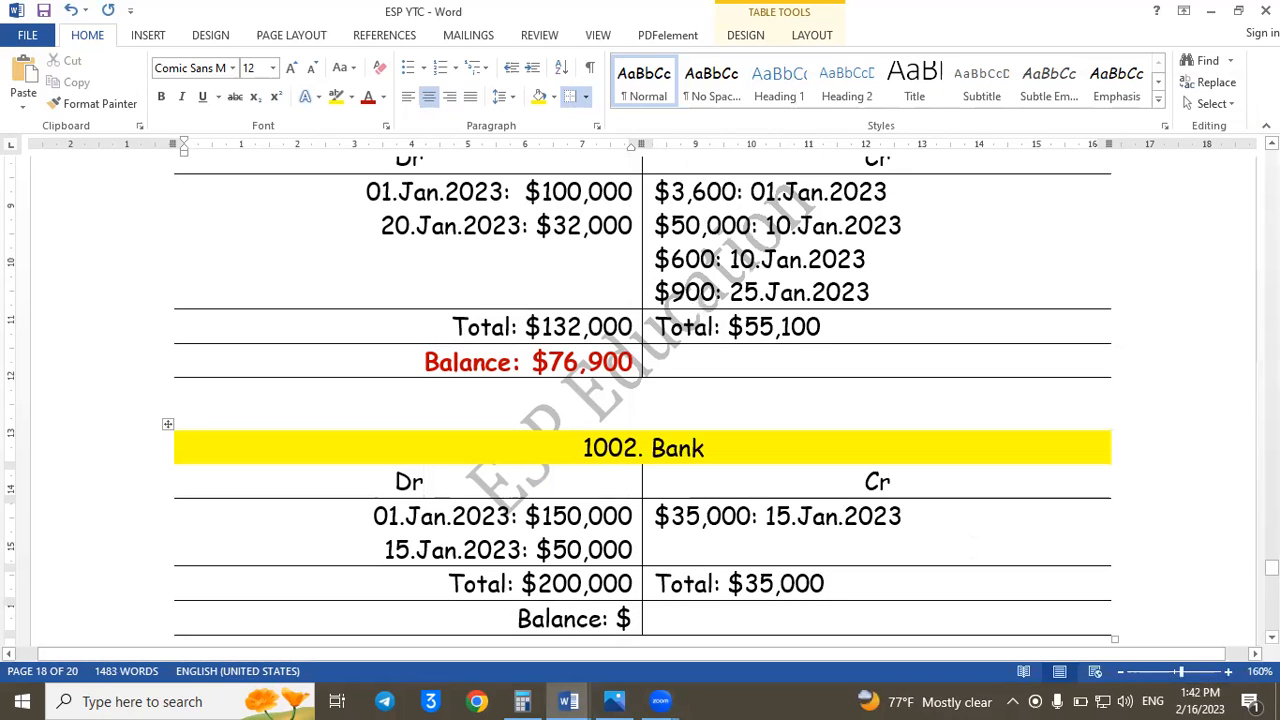
drag(1272, 568, 1272, 570)
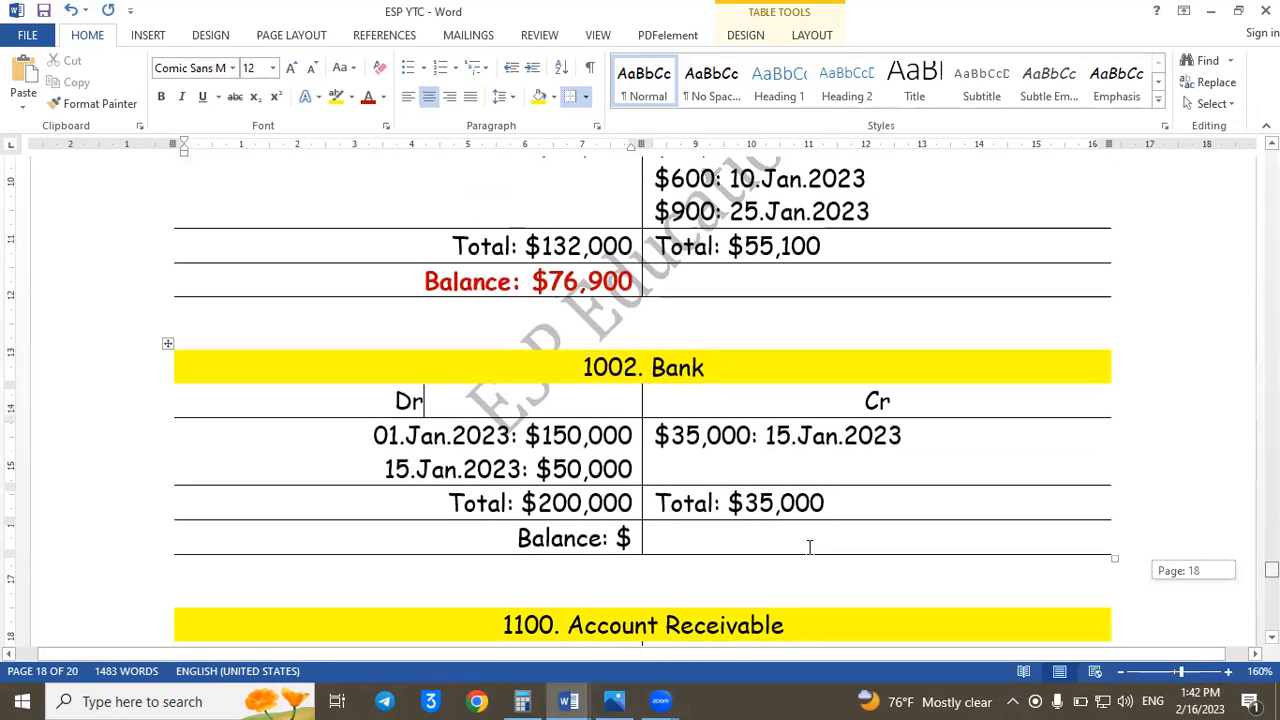
click(631, 538)
text(16)
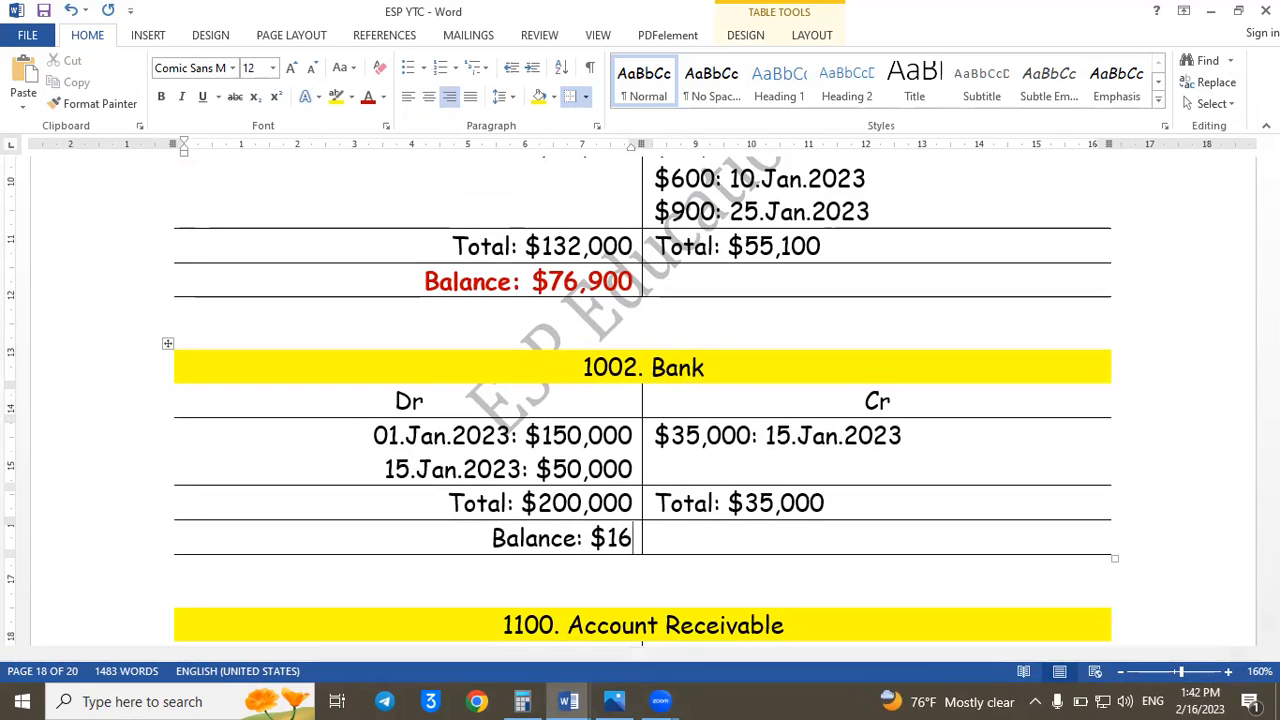
text(5,000)
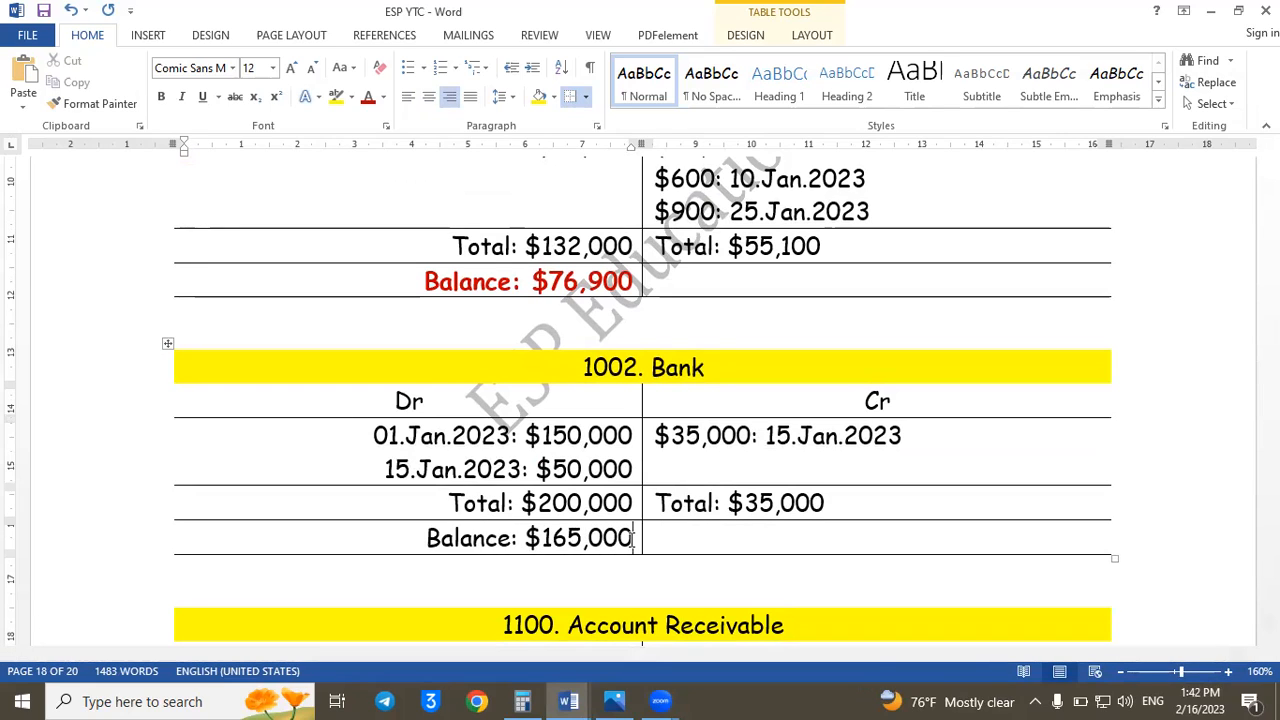
key(ctrl+s)
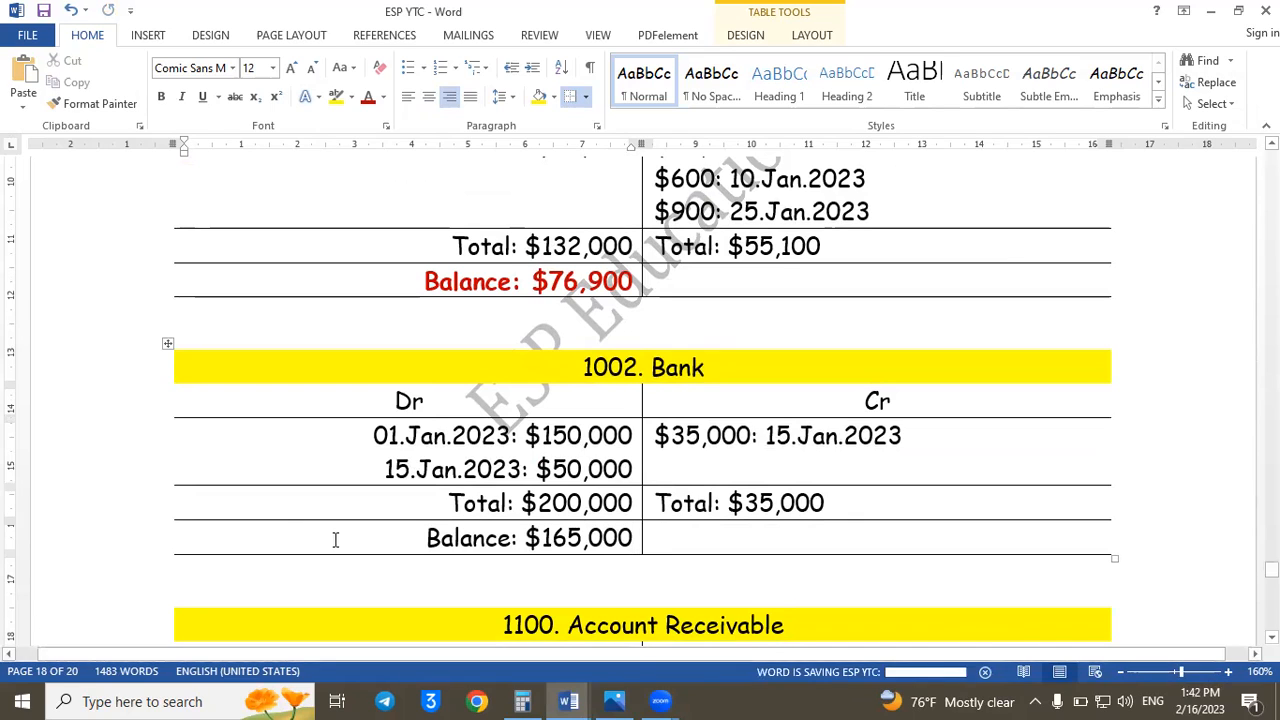
- Format the Bank ledger's balance text bold and red
drag(349, 543, 642, 538)
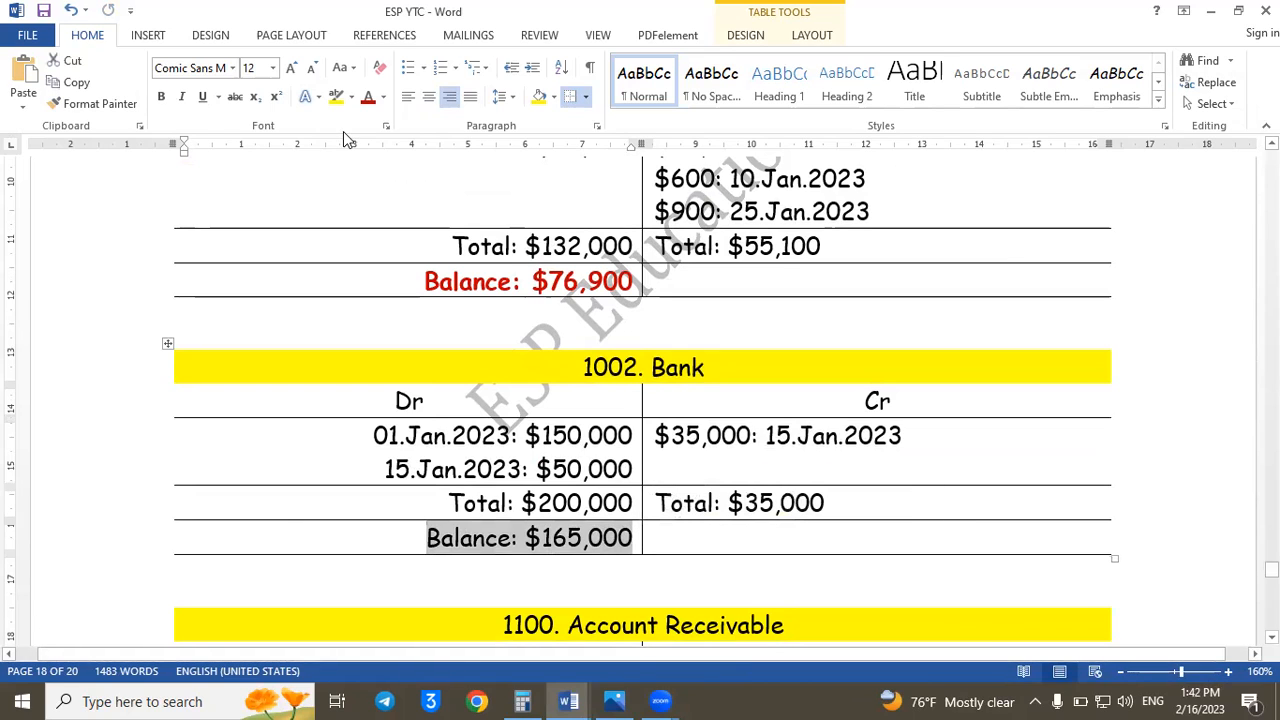
click(368, 97)
key(ctrl+b)
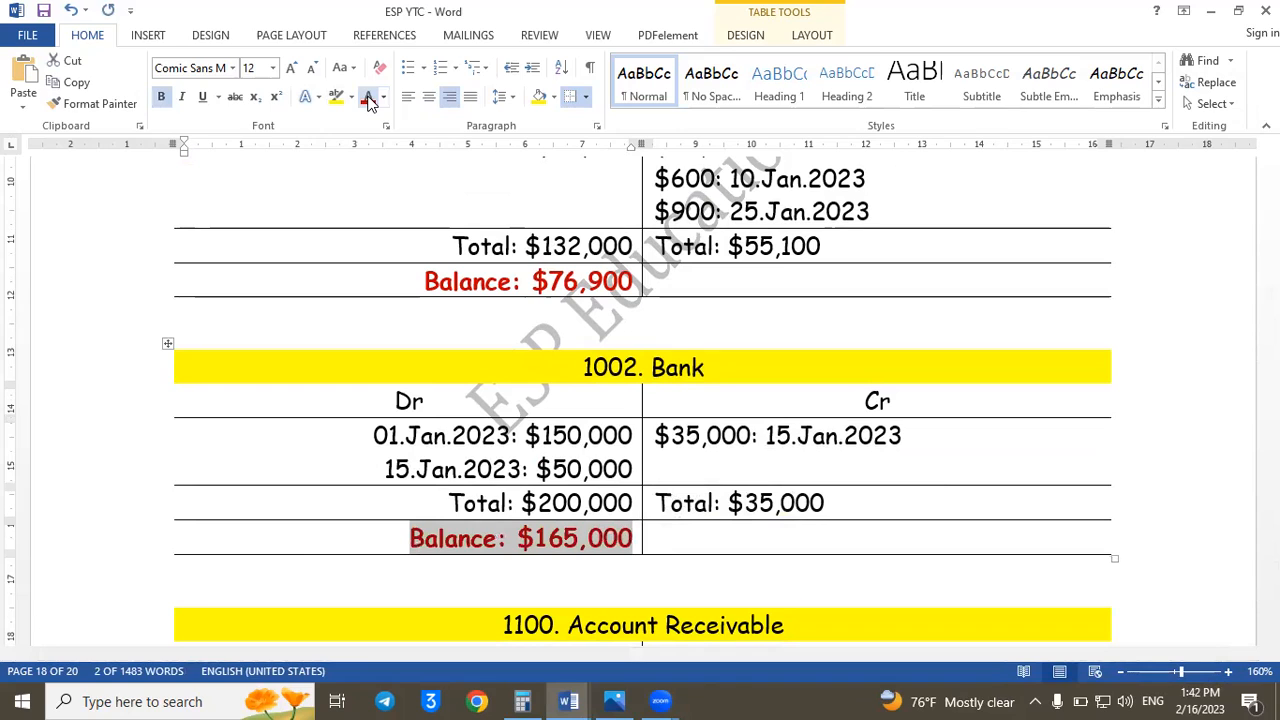
click(881, 458)
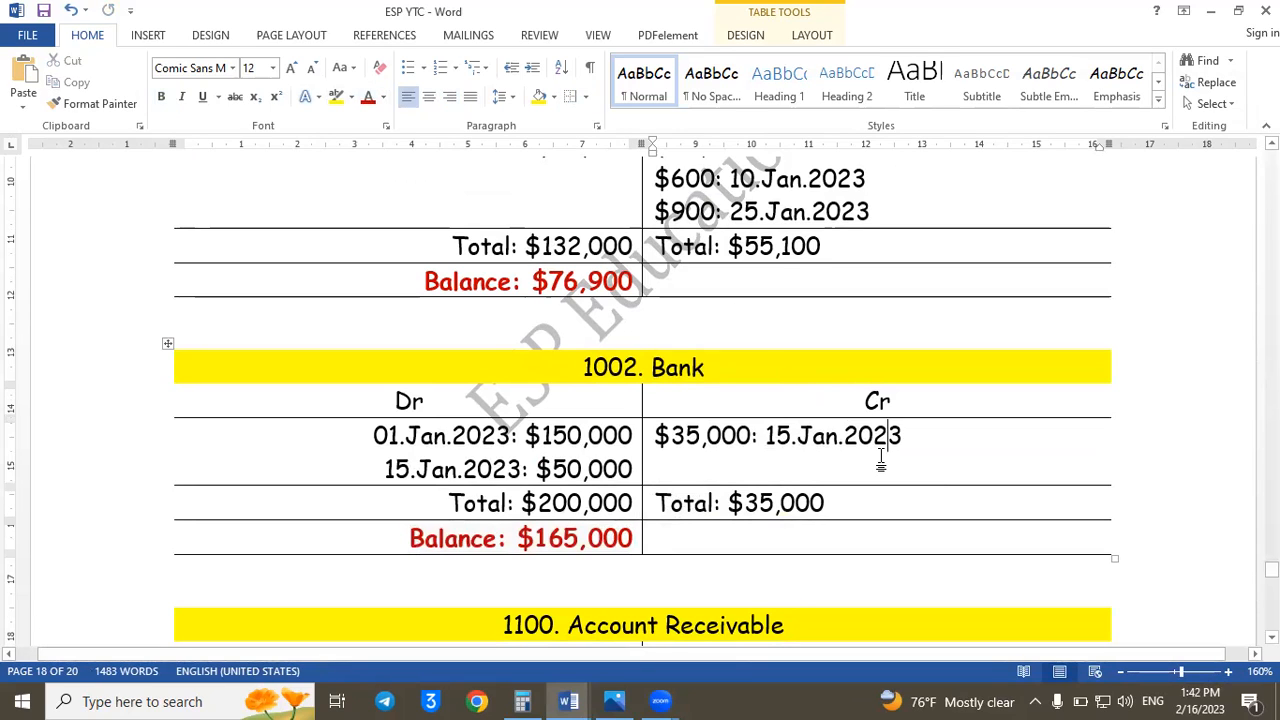
- Examine the Inv.107 and Inv.108 transactions and journal entries for amounts affecting account 1100, ending at the Account Receivable ledger
key(Down)
key(Down)
key(Down)
key(Down)
key(Down)
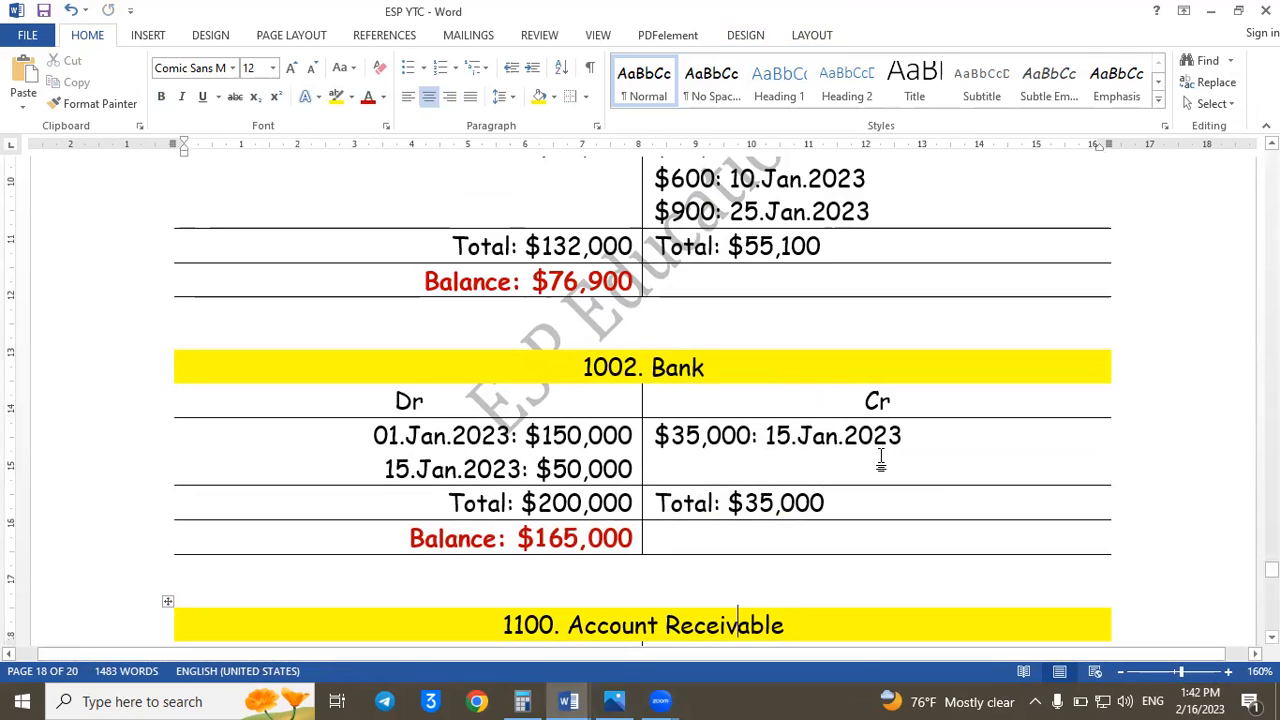
key(Down)
key(Down)
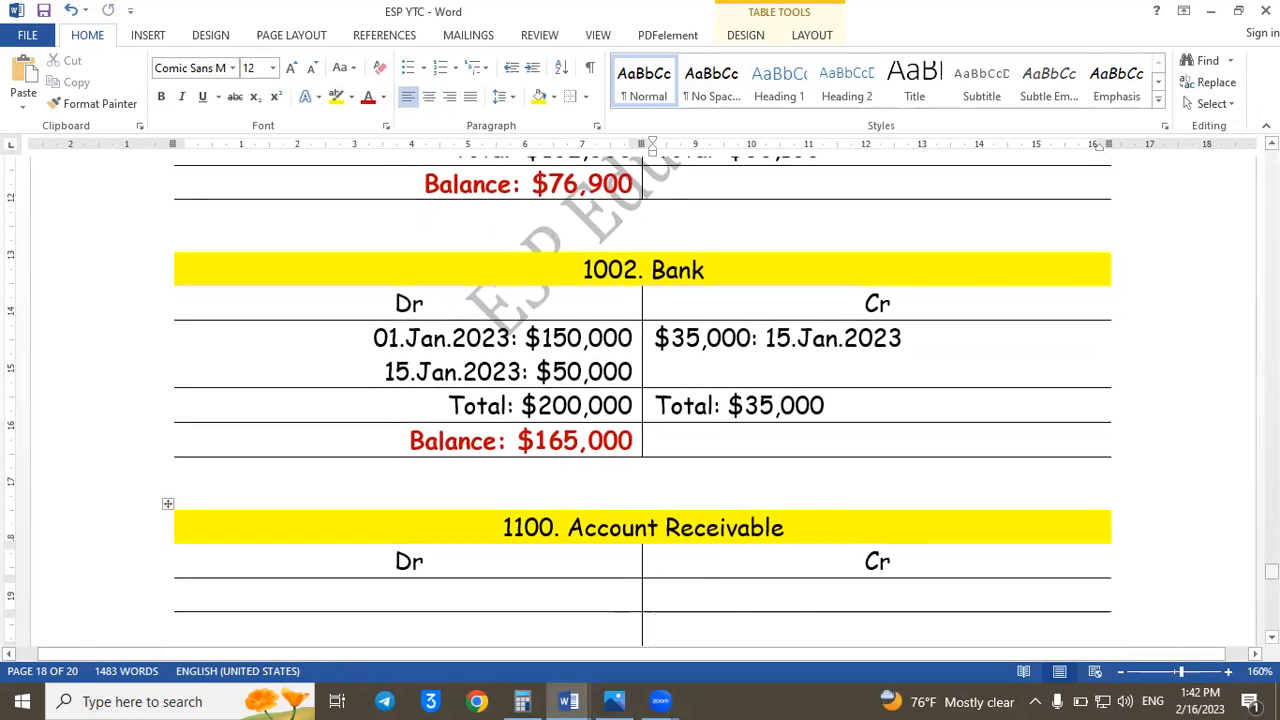
drag(1272, 571, 1272, 533)
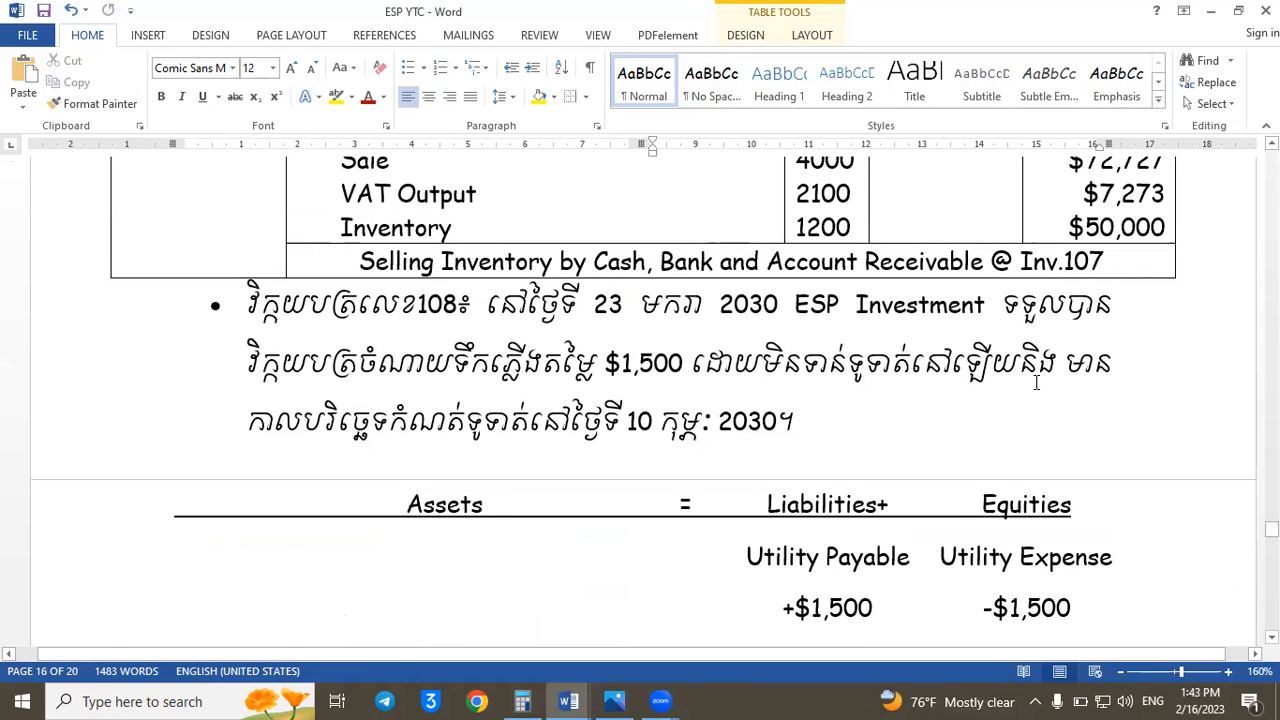
scroll(1036, 383, up, 10)
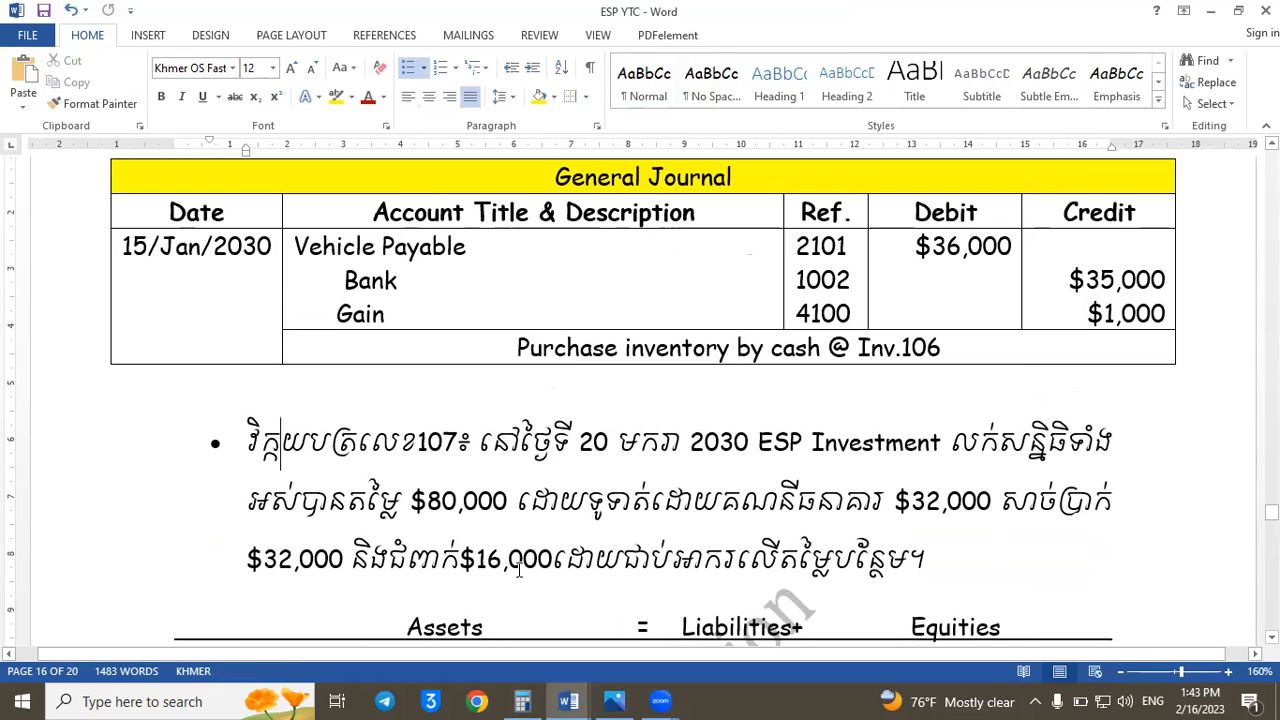
drag(552, 562, 390, 568)
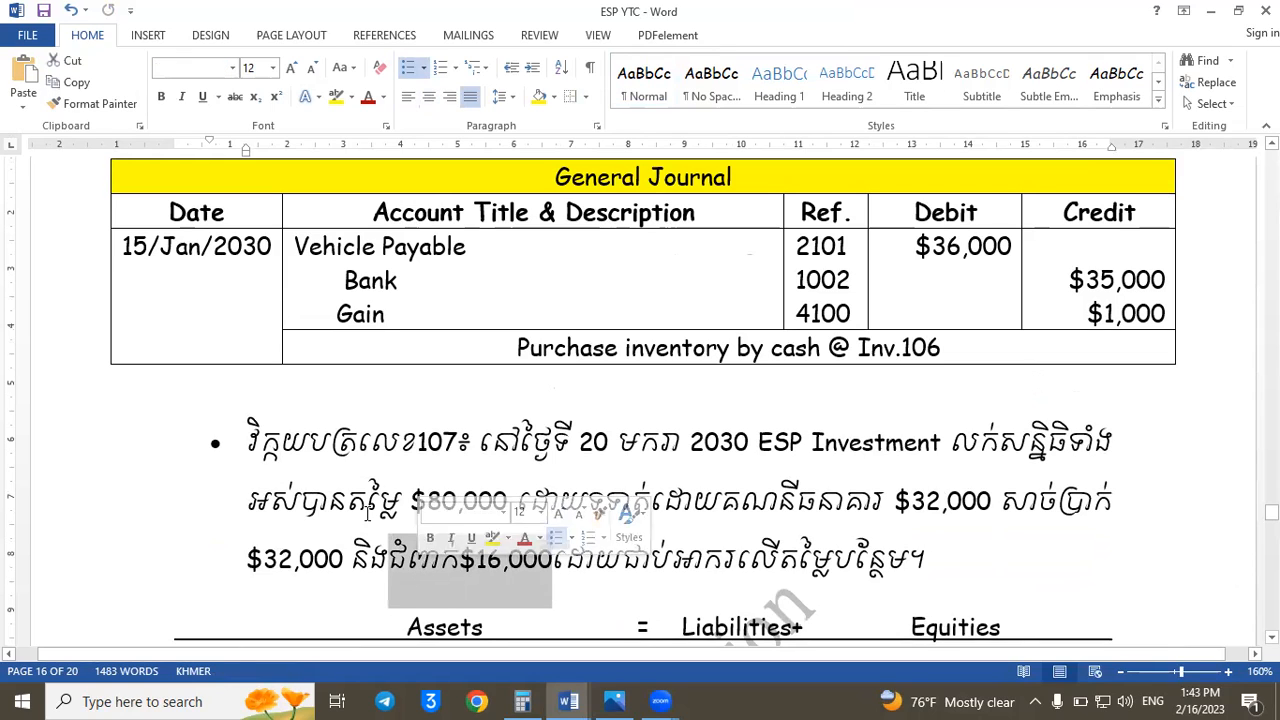
click(734, 443)
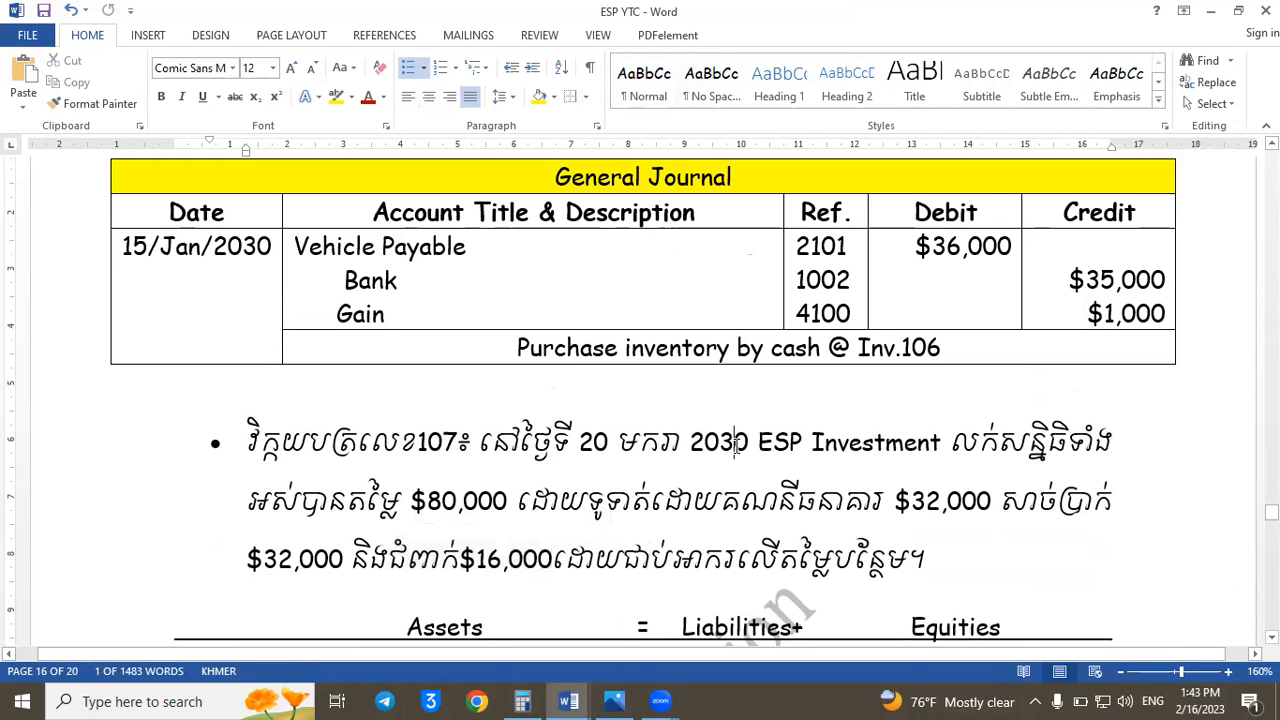
key(Page_Down)
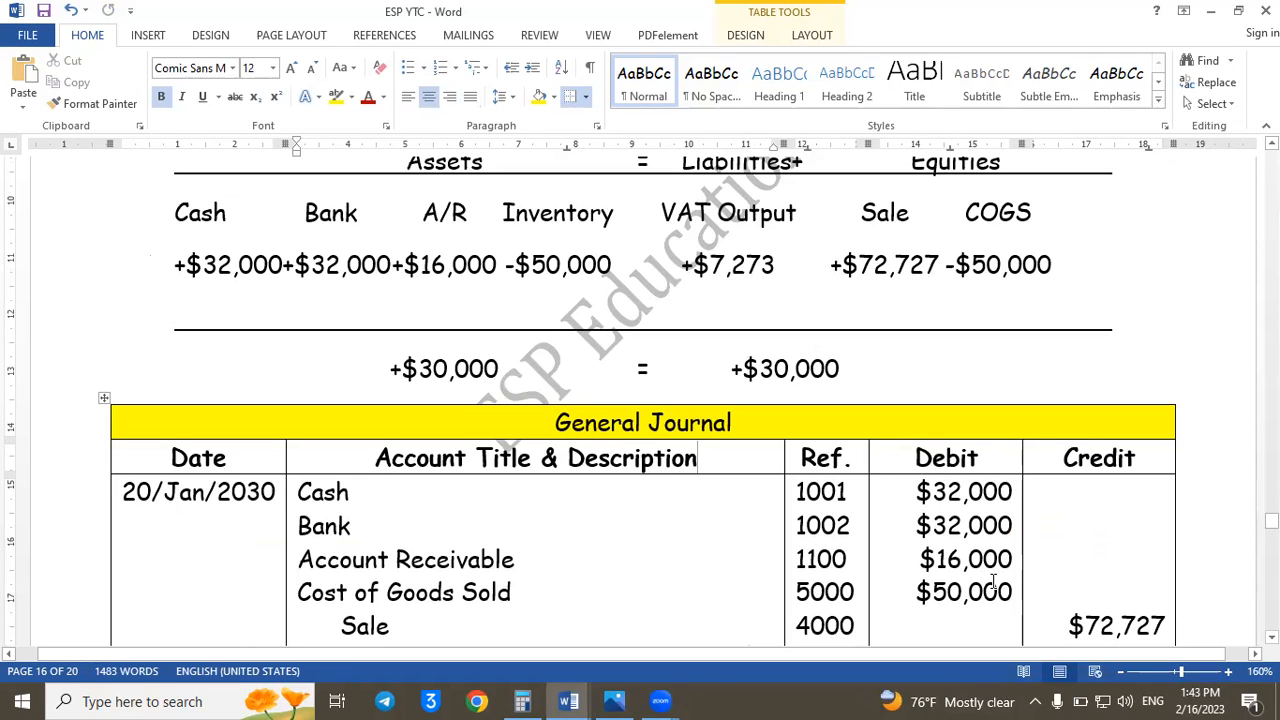
scroll(993, 582, down, 10)
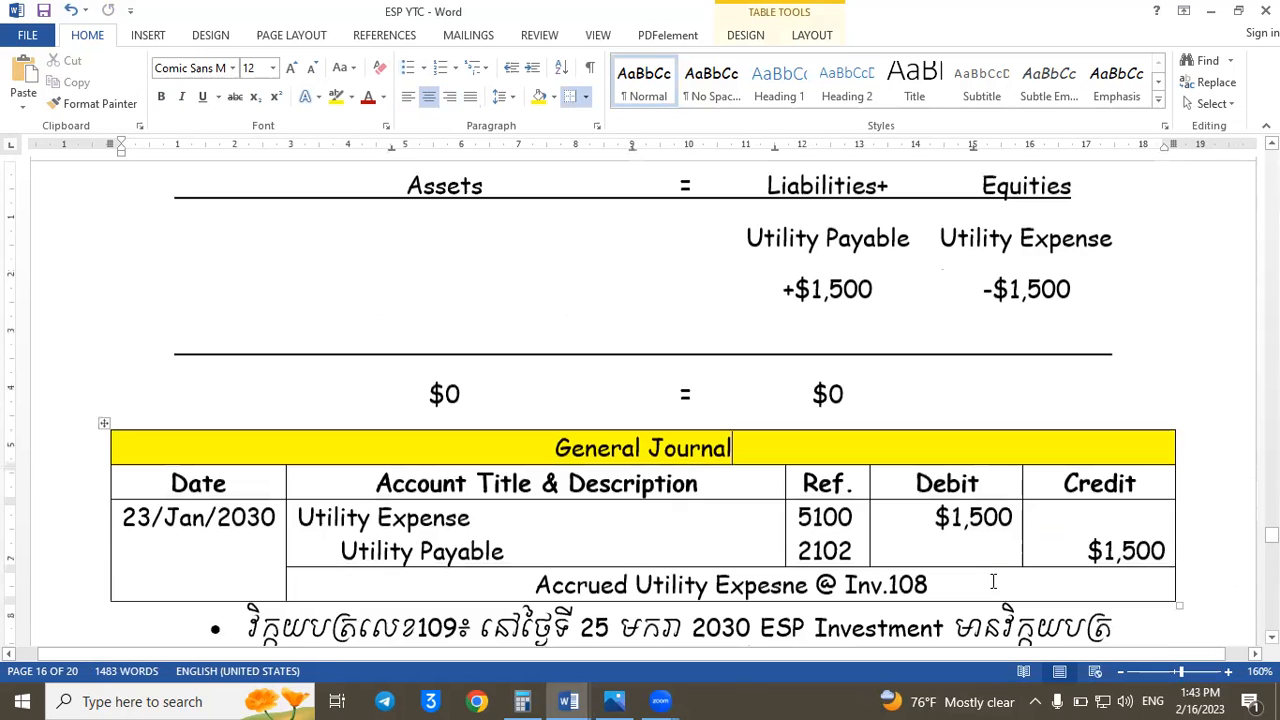
drag(1272, 535, 1272, 573)
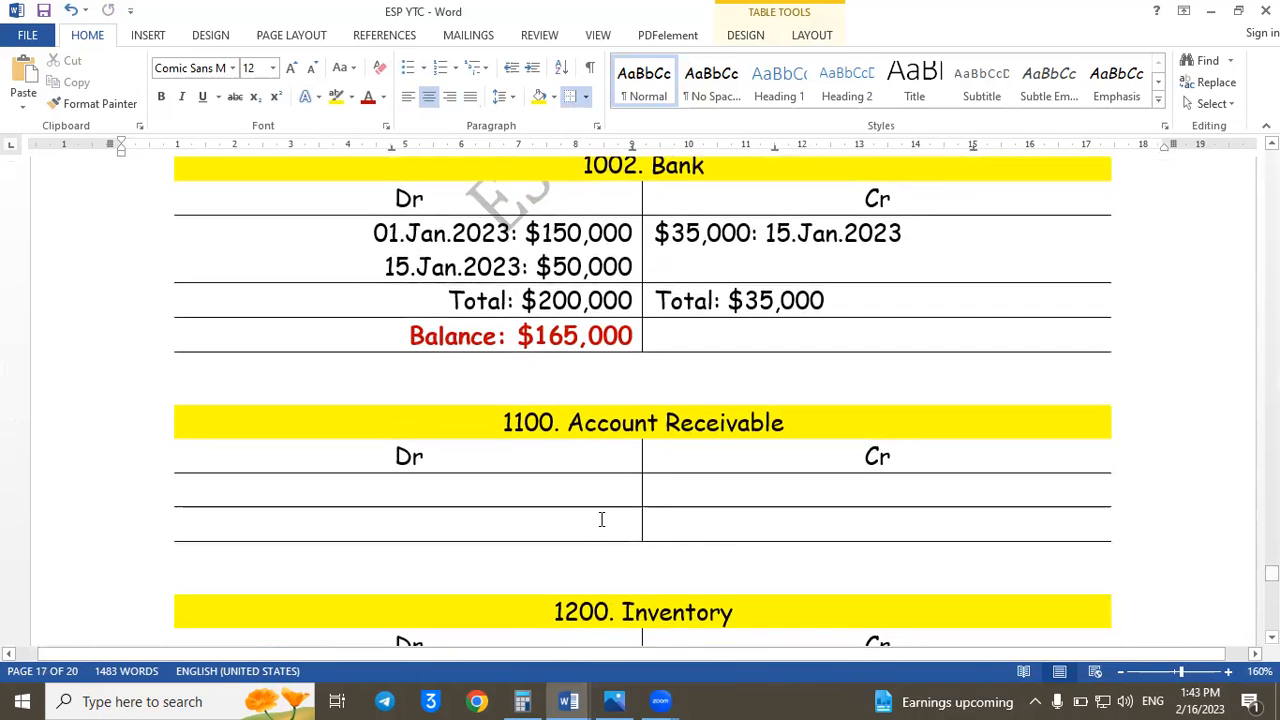
- Post a $16,000 entry dated 20.Jan.2023 on the Account Receivable ledger's debit side, ending in the empty cell below it
click(564, 493)
text(20.Jan)
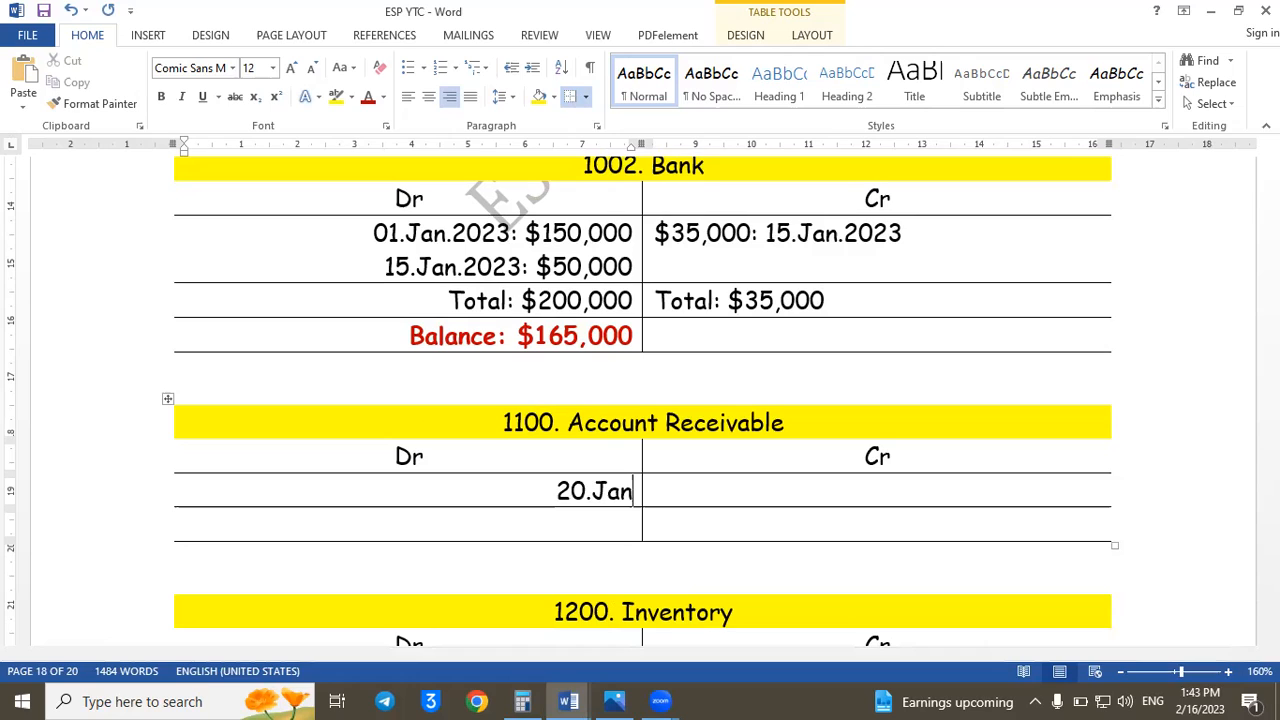
text(.2023:)
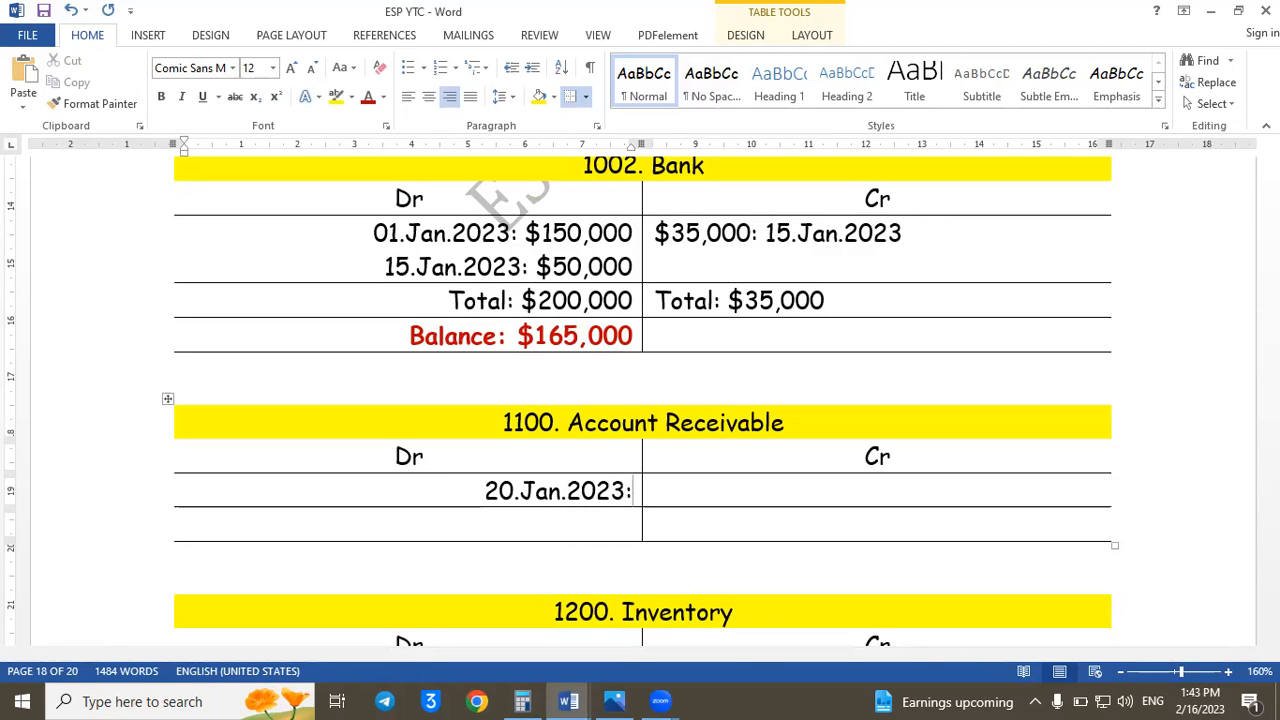
text( $1)
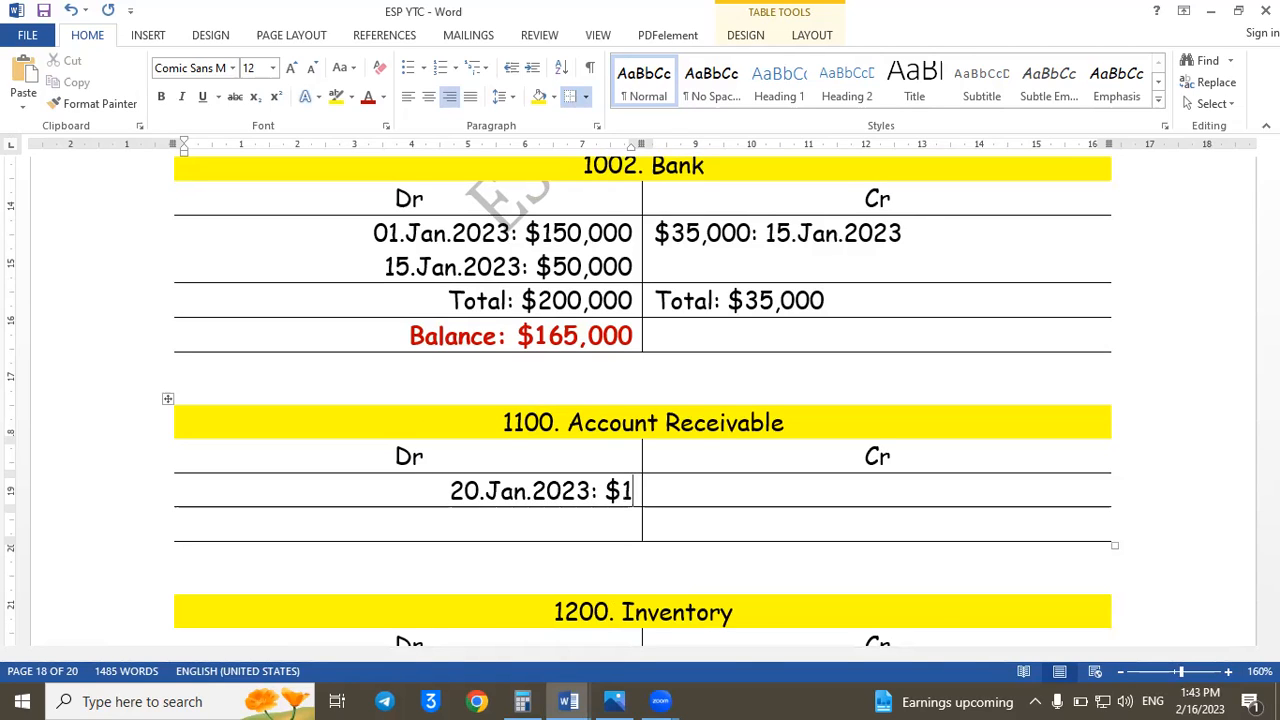
text(6,000)
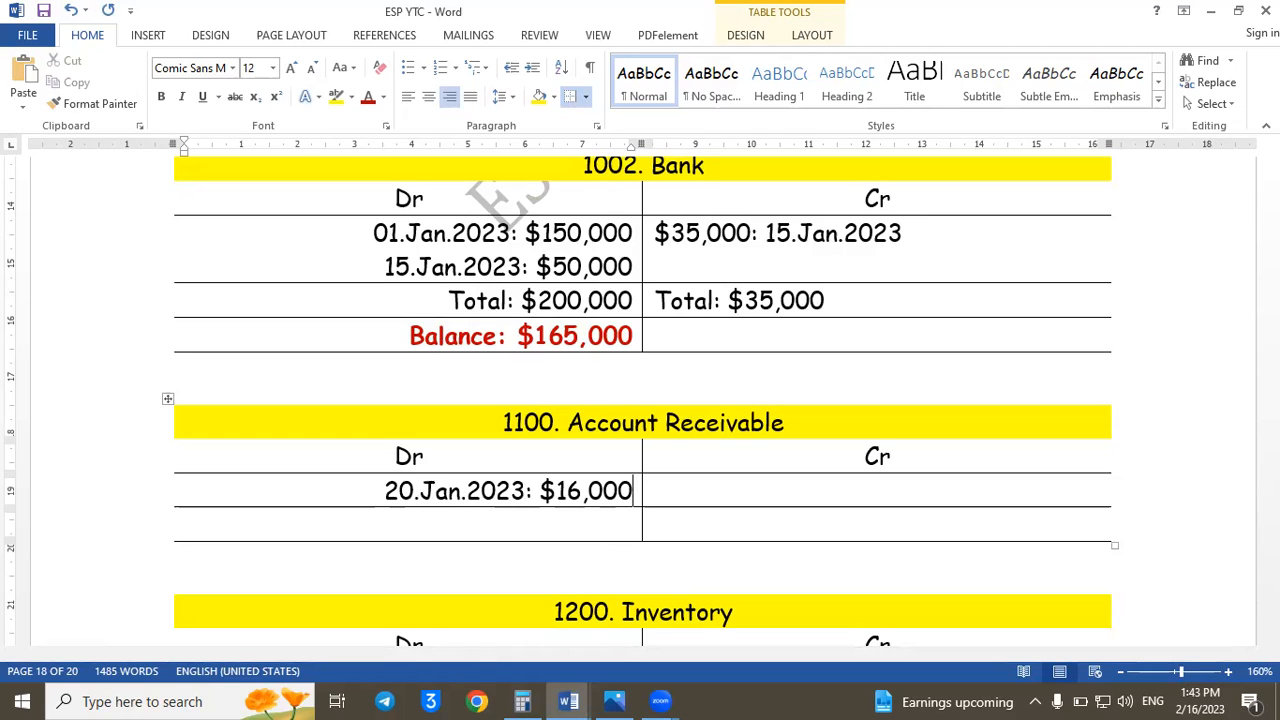
click(590, 519)
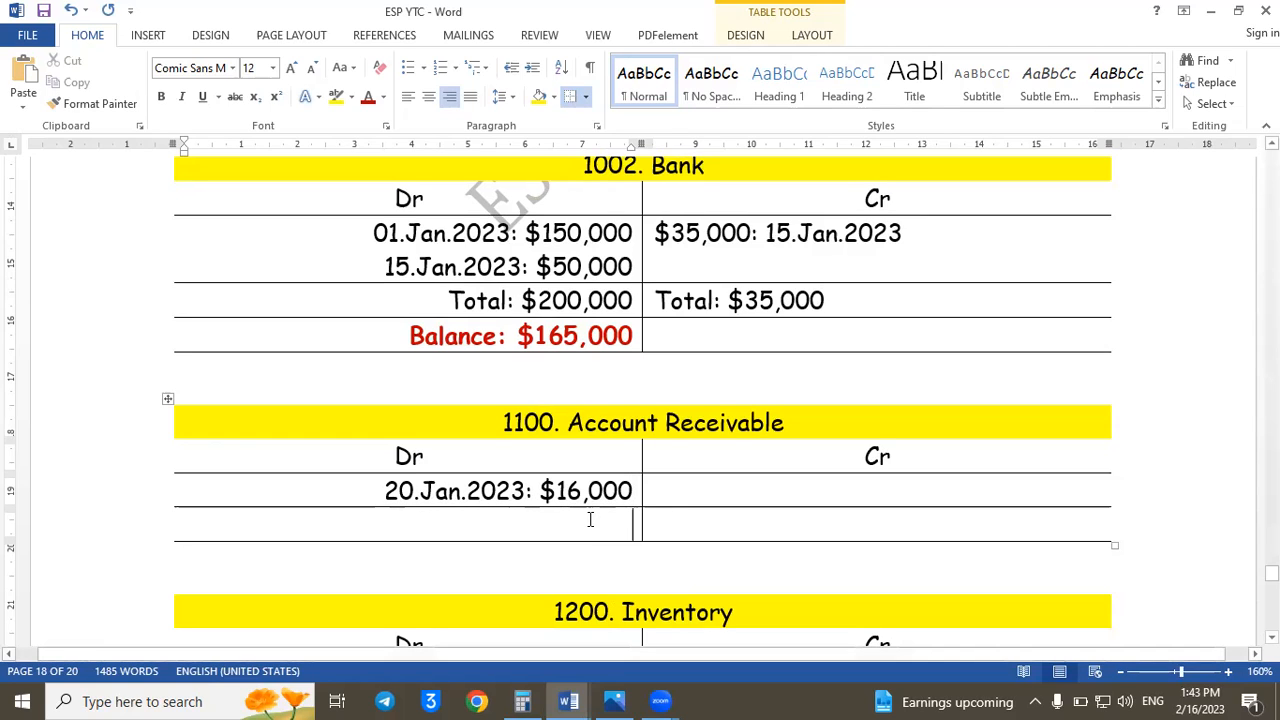
- Enter "Balance: $16,000" below the posted amount on the Account Receivable ledger's debit side
text(Balan)
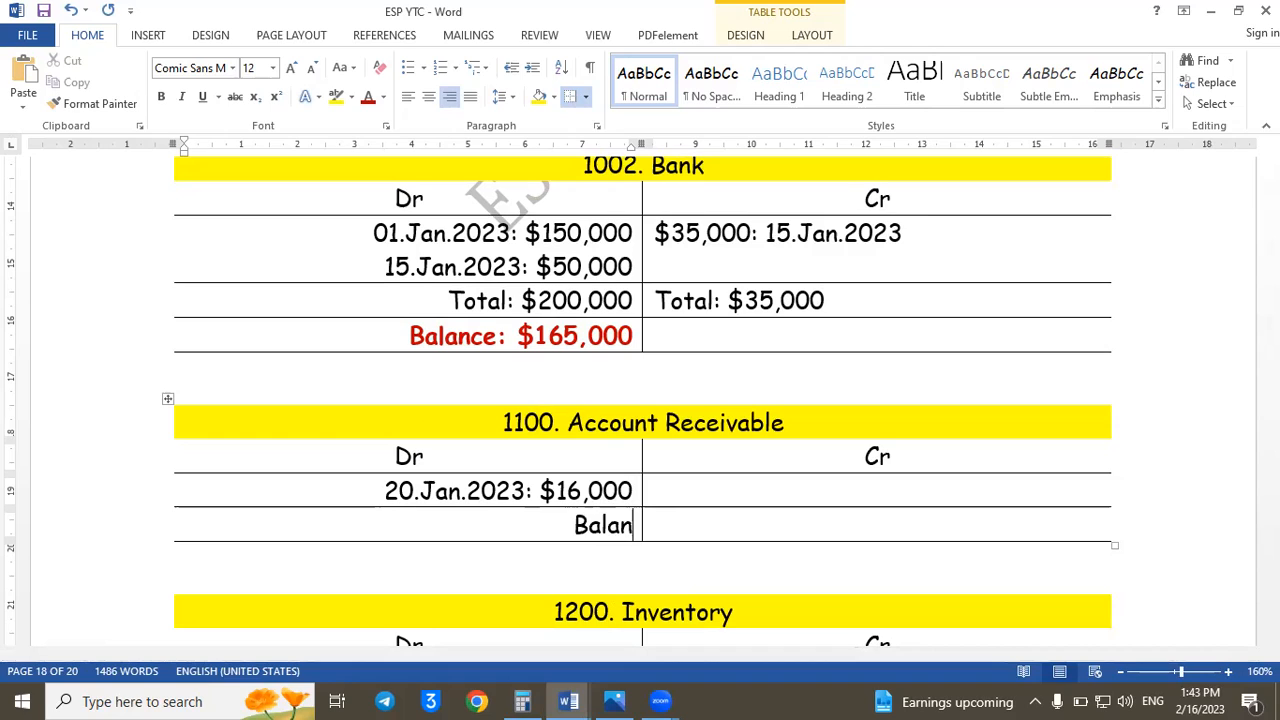
text(ce: $16,000)
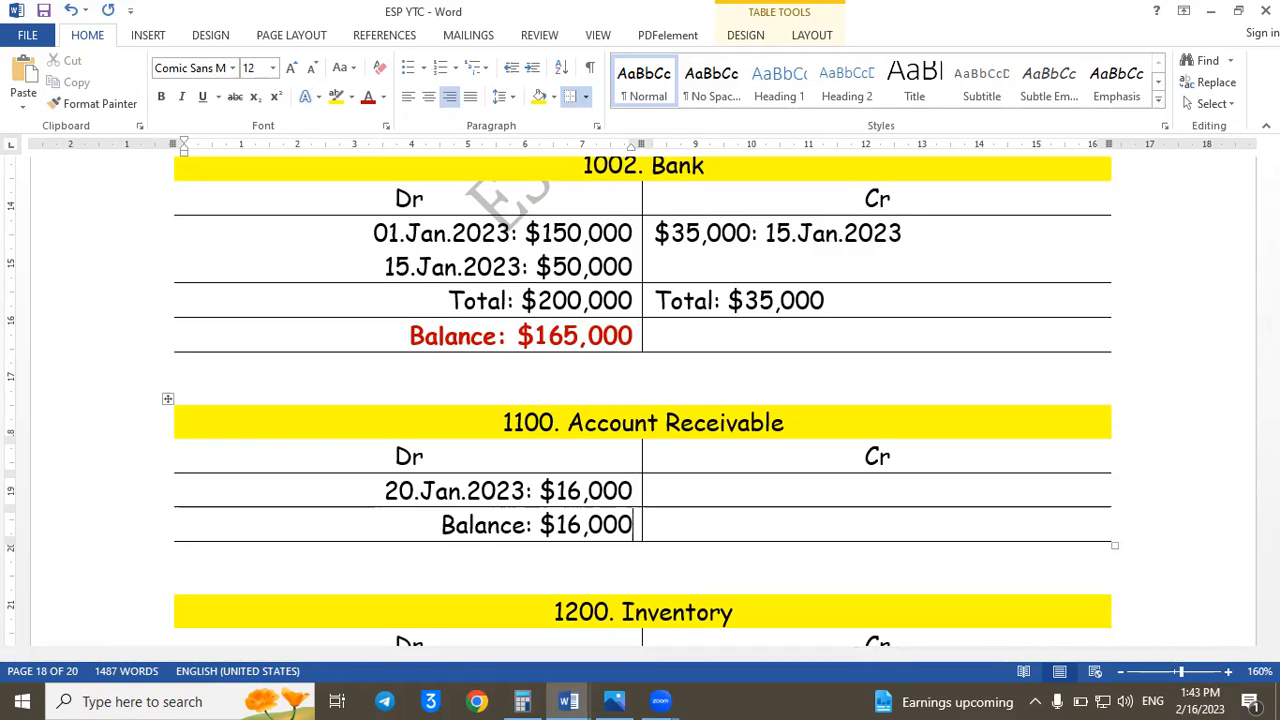
- Format the Account Receivable ledger's balance text bold and red, and save the document
drag(441, 525, 622, 525)
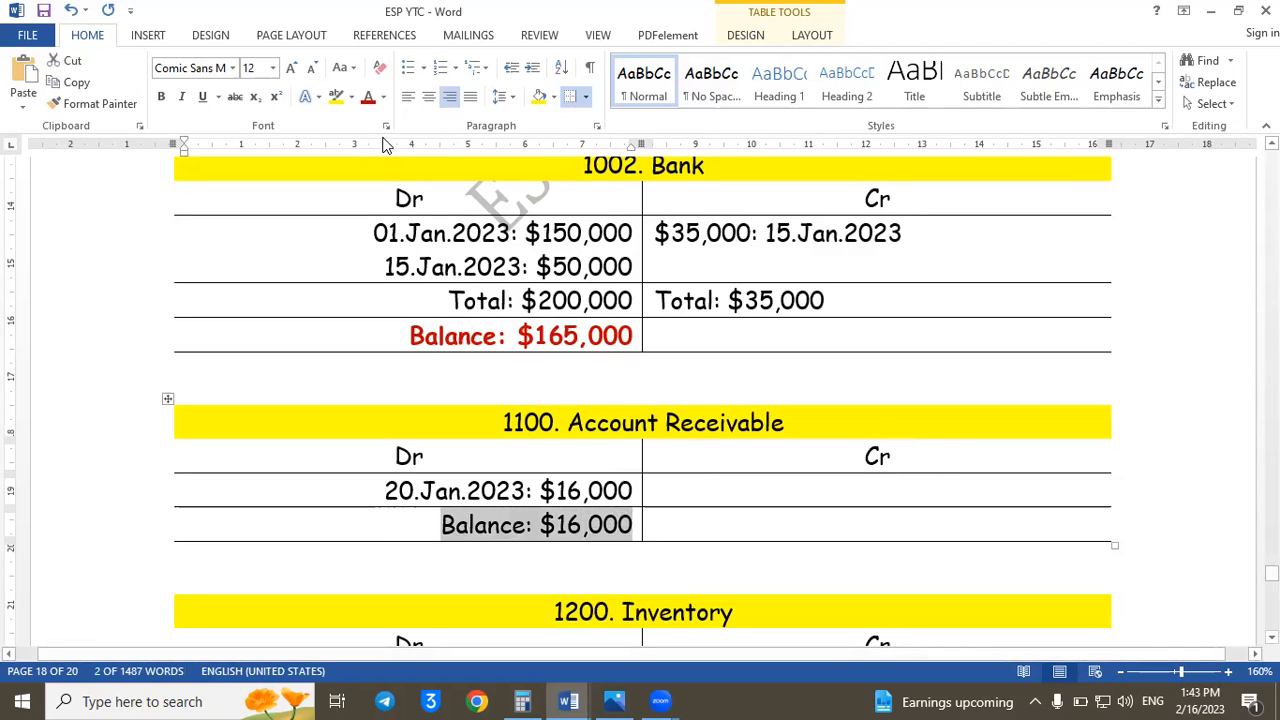
click(368, 96)
key(ctrl+b)
key(ctrl+s)
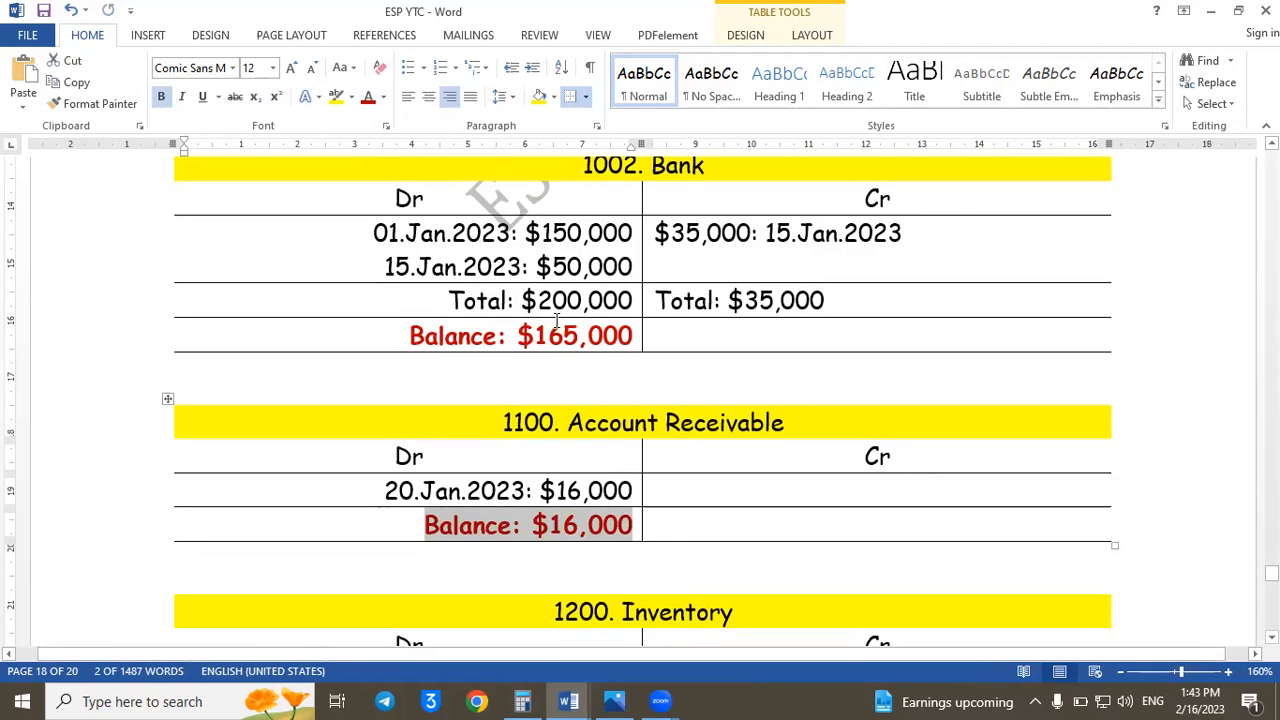
- Examine the General Journal entries for Inv.107 and Inv.103 for amounts affecting account 1200, ending at the Inventory ledger
click(151, 304)
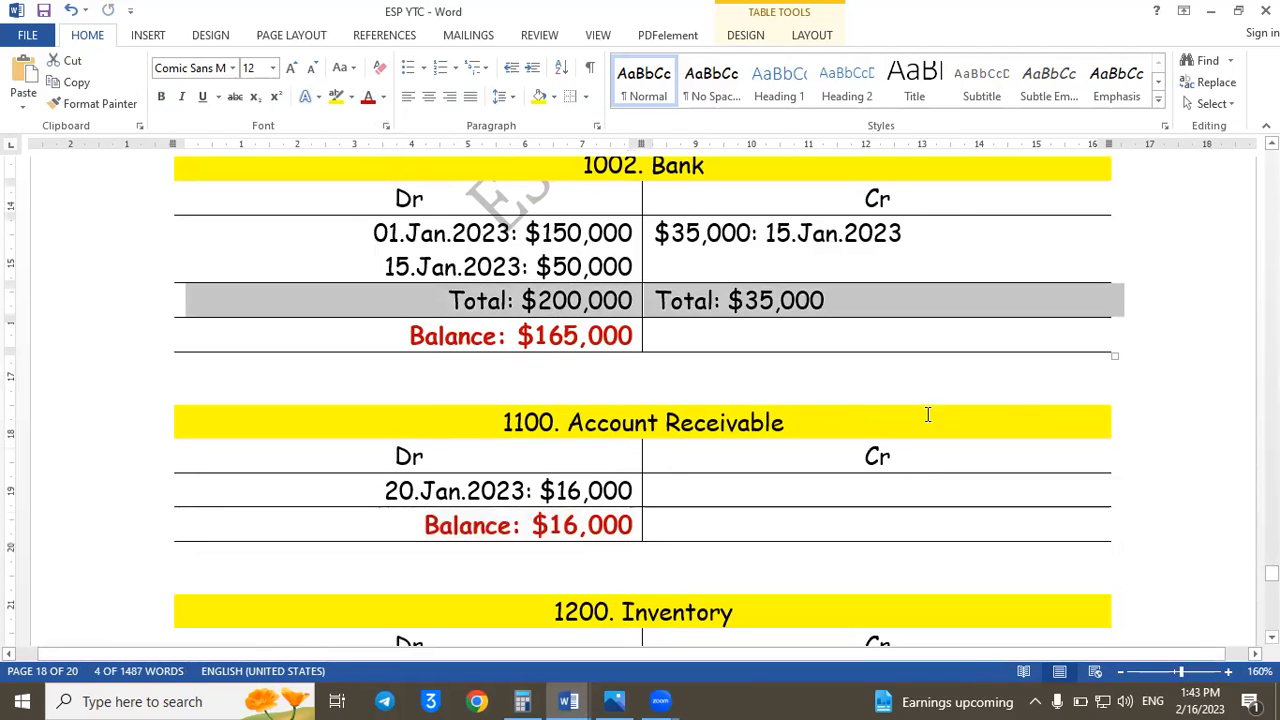
click(769, 485)
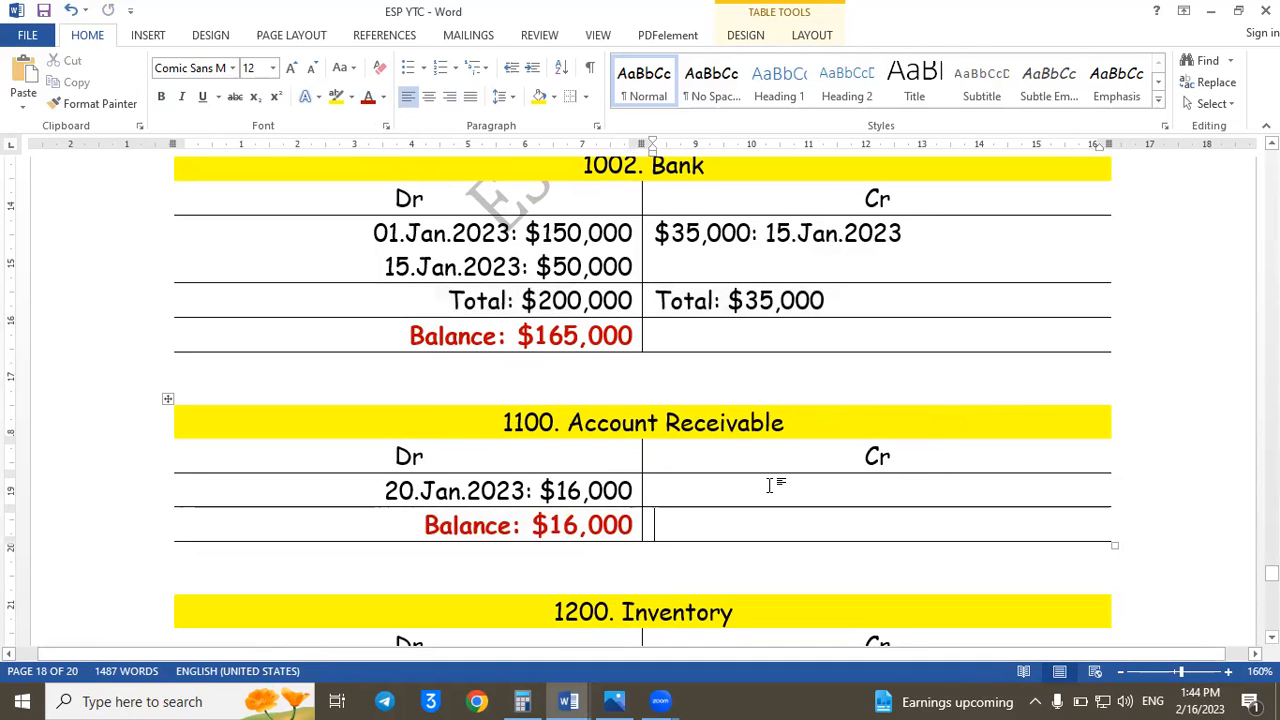
key(Down)
key(Down)
key(Down)
key(Down)
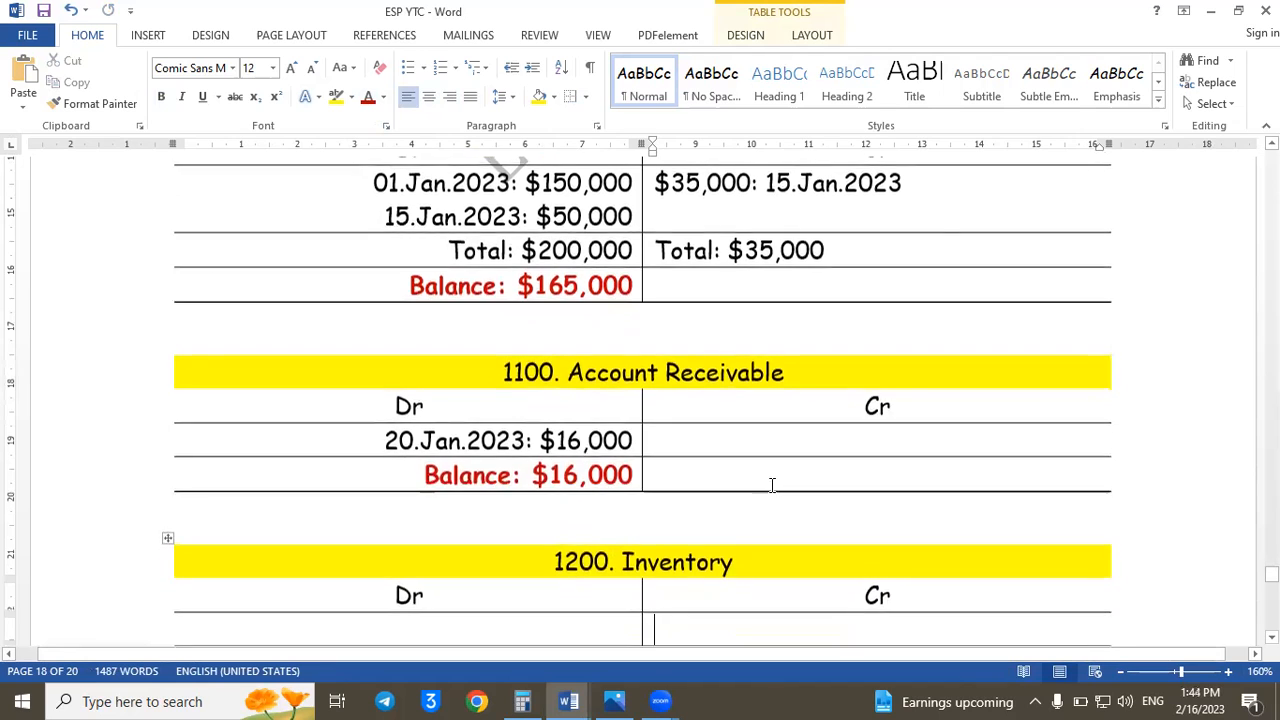
key(Down)
click(577, 586)
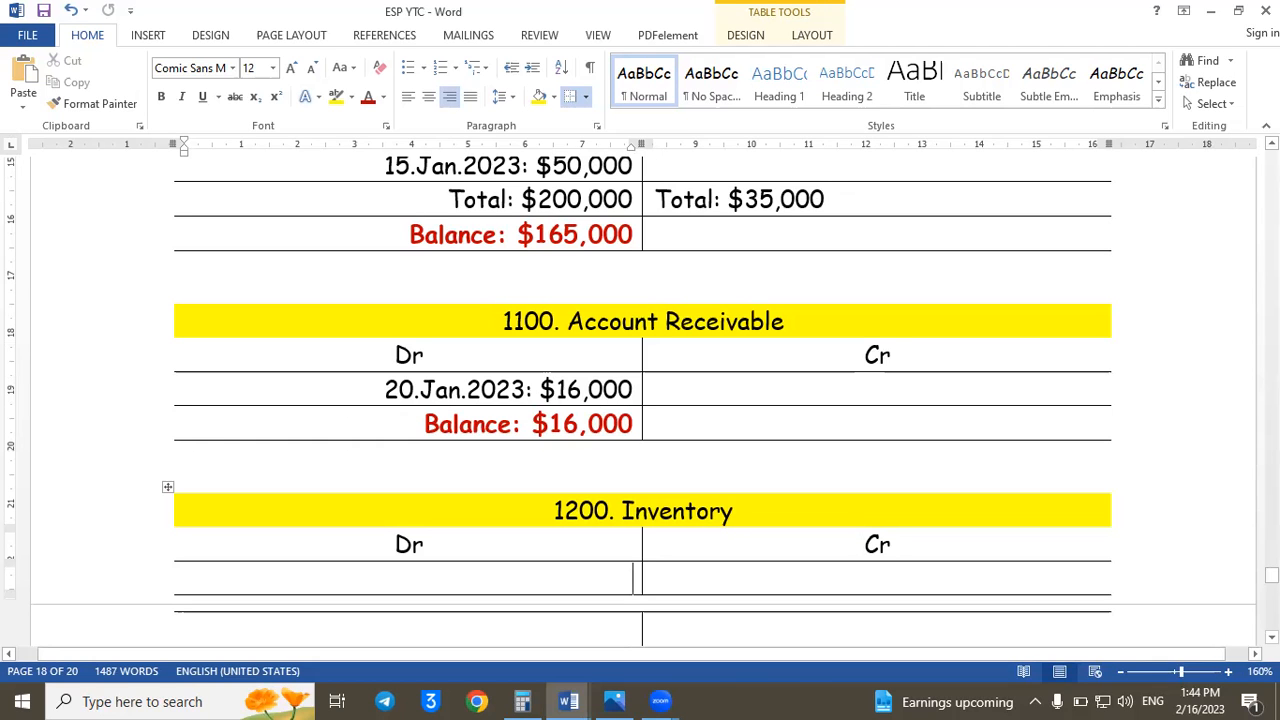
drag(1271, 575, 1271, 547)
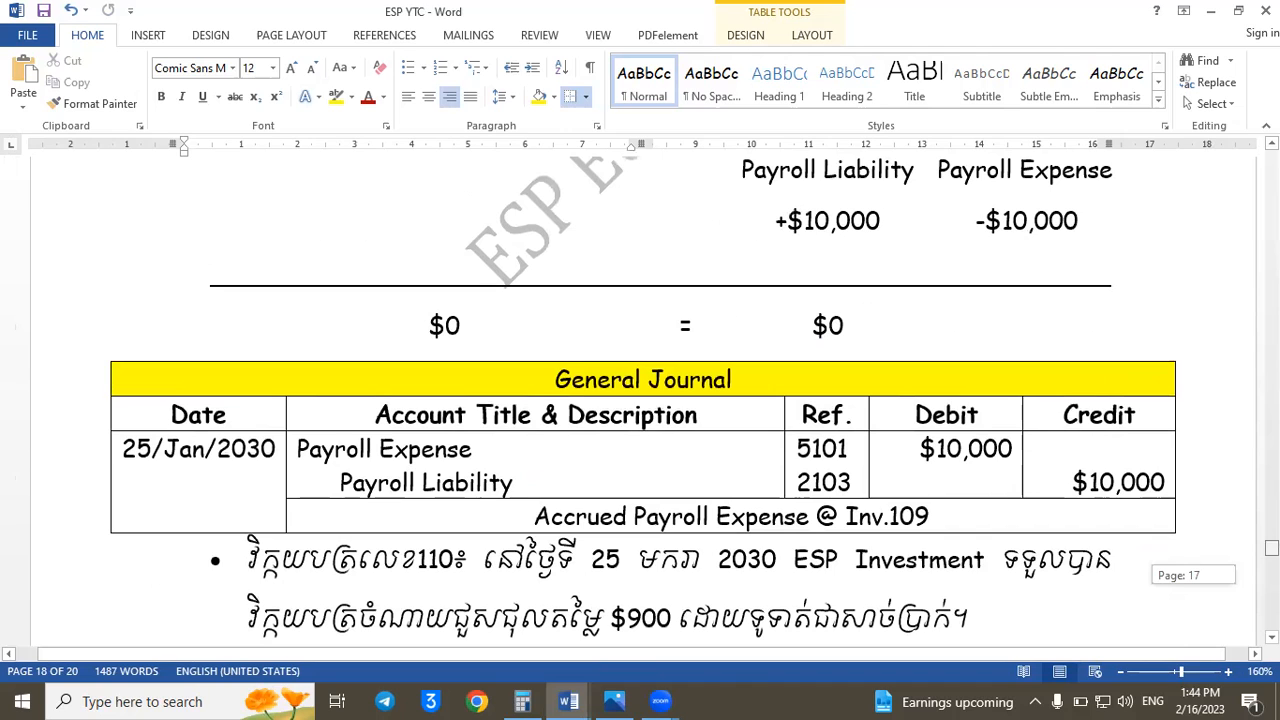
drag(1271, 547, 1271, 524)
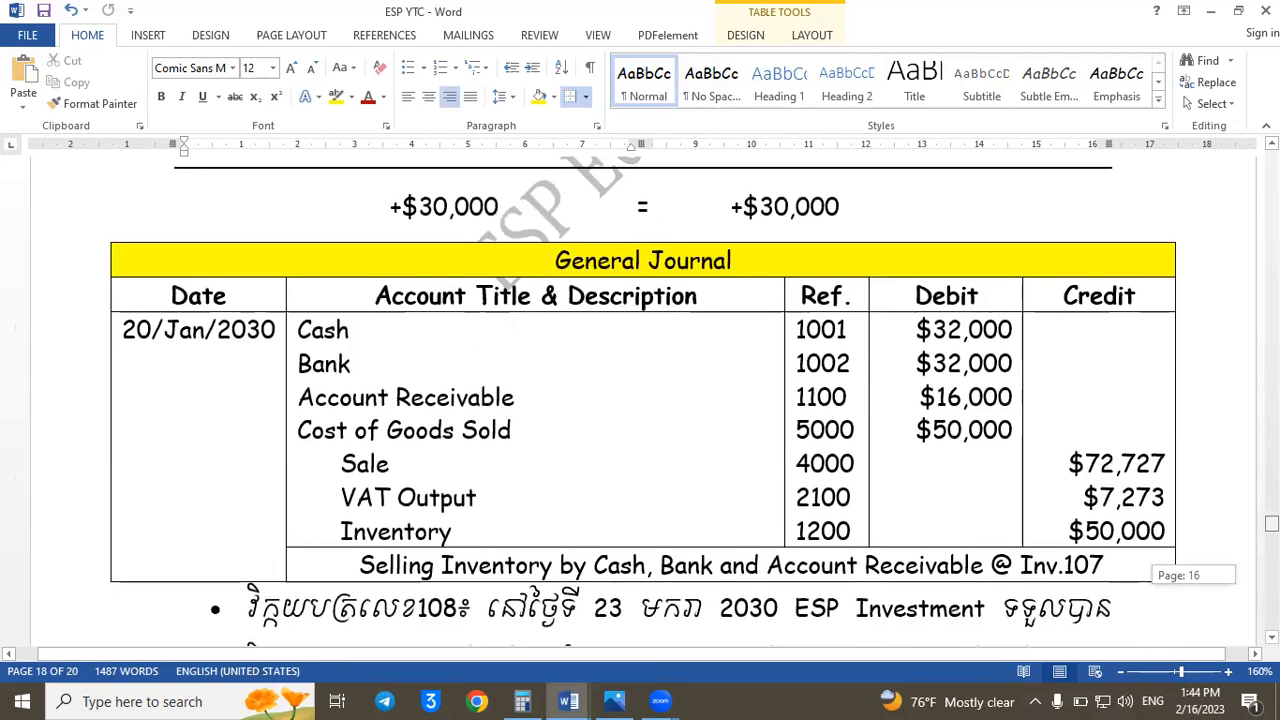
drag(1271, 524, 1271, 524)
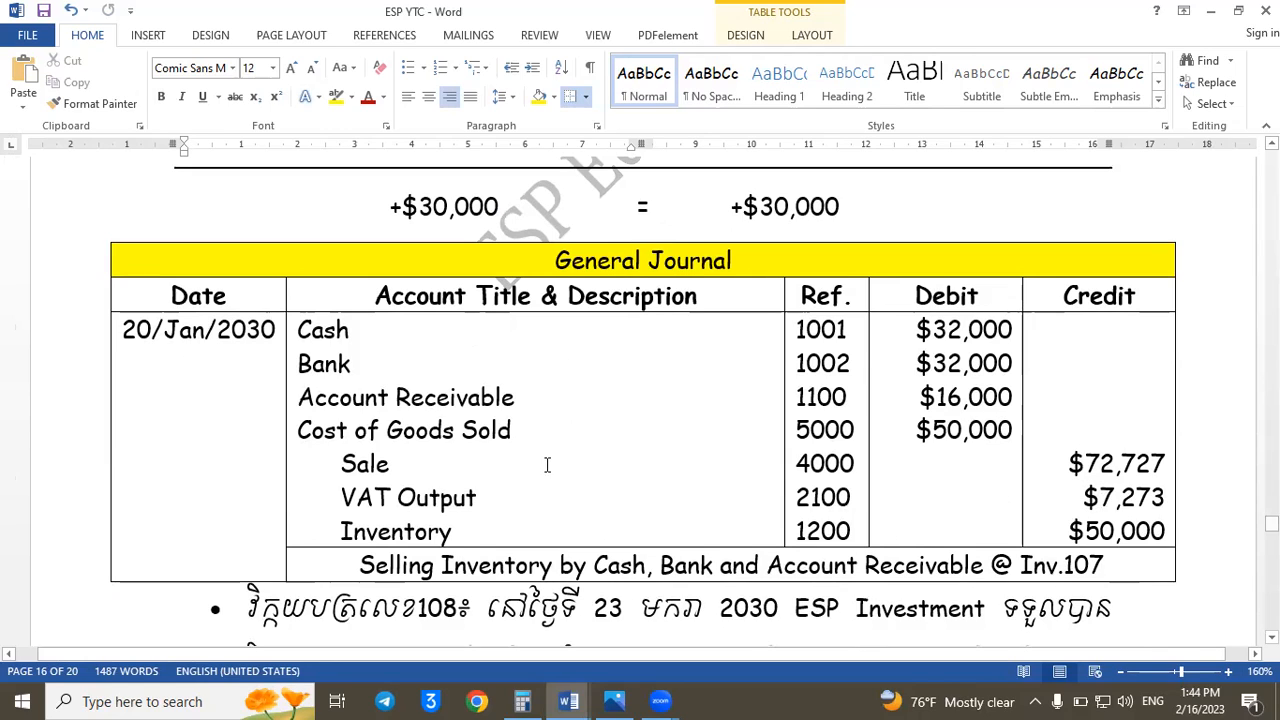
drag(1067, 531, 1166, 531)
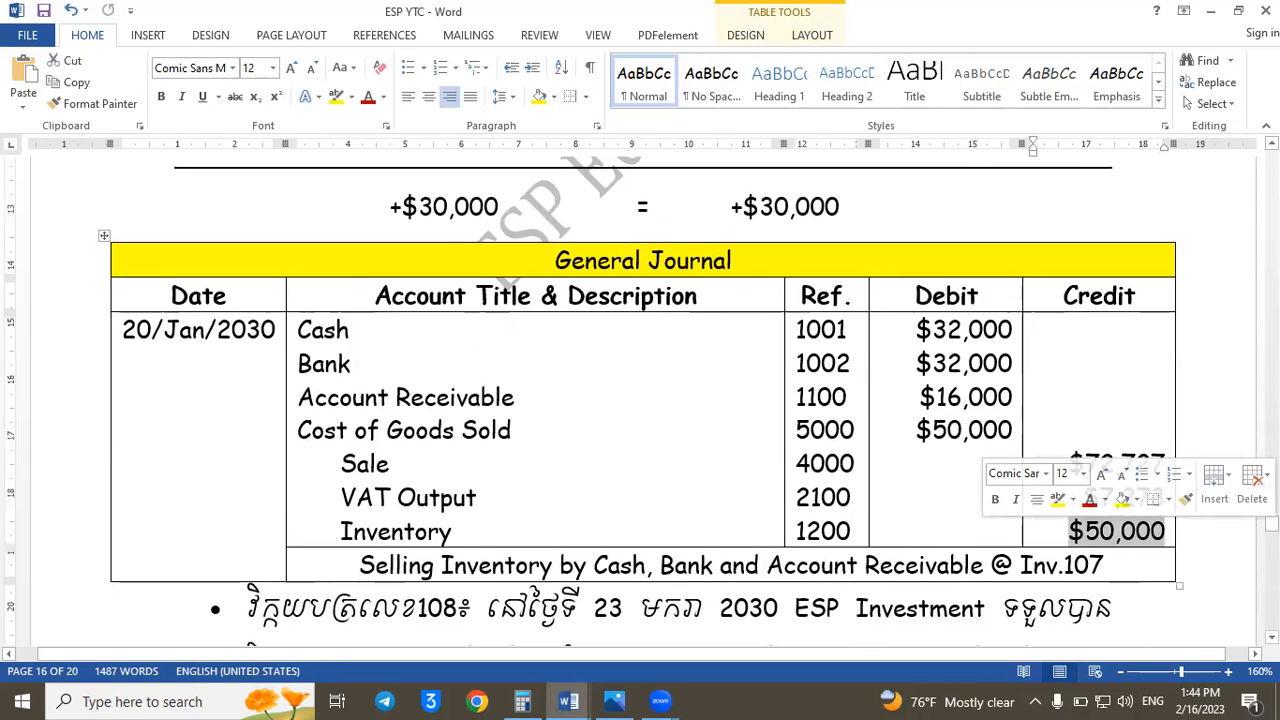
drag(1271, 520, 1271, 472)
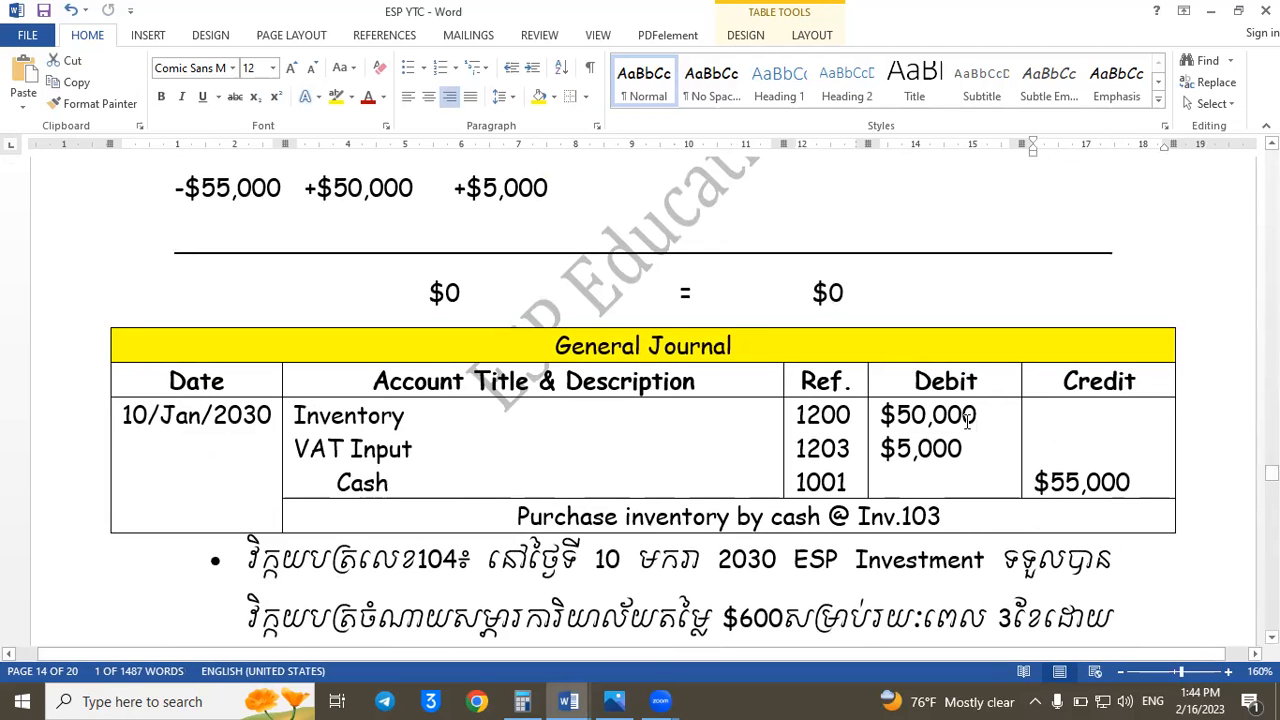
drag(968, 420, 882, 416)
drag(1271, 472, 1271, 520)
scroll(1136, 600, down, 1)
drag(1066, 634, 1184, 636)
drag(1271, 522, 1271, 575)
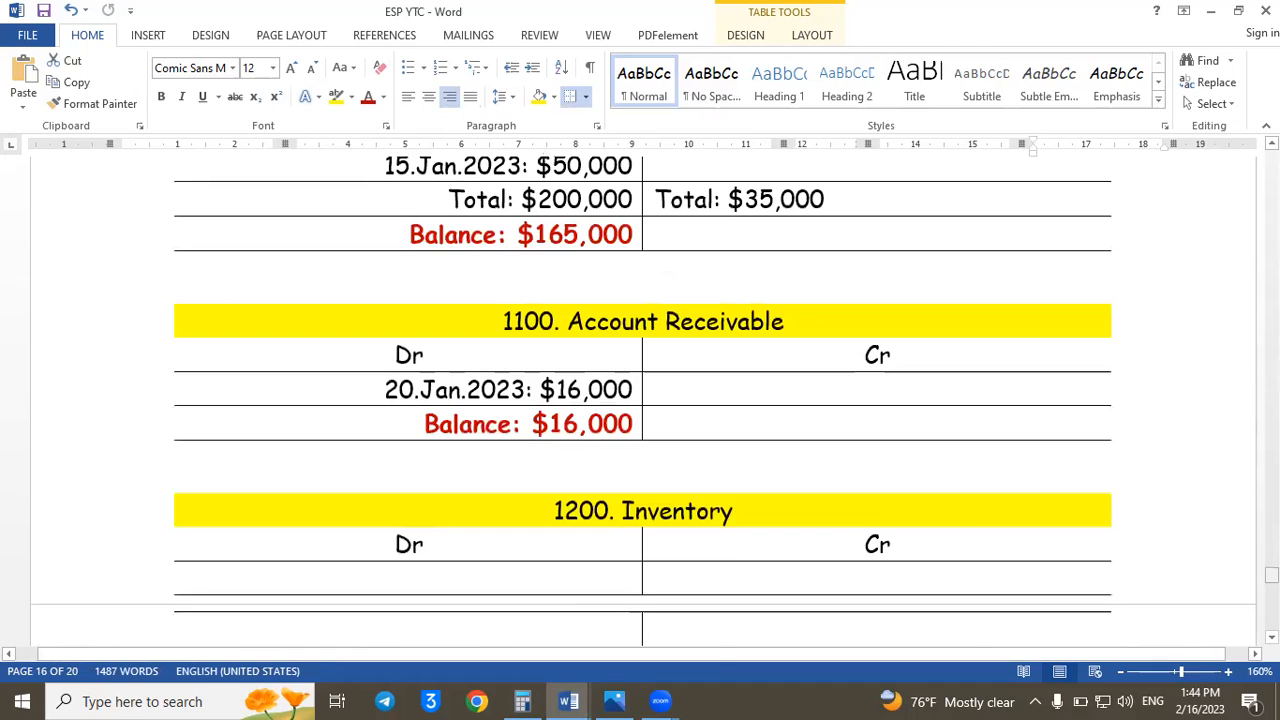
- Post the entry "10.Jan.2023: $50,000" on the Inventory ledger's debit side
click(521, 578)
text(10.Jan)
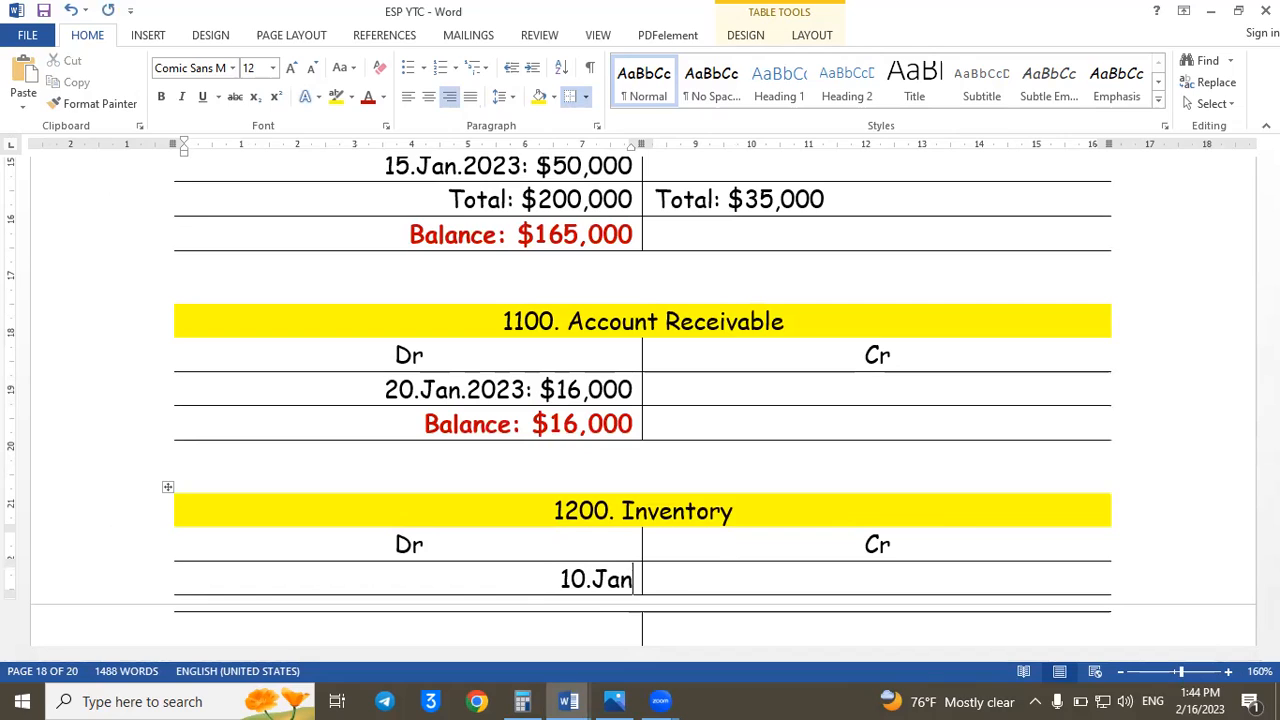
text(.2023)
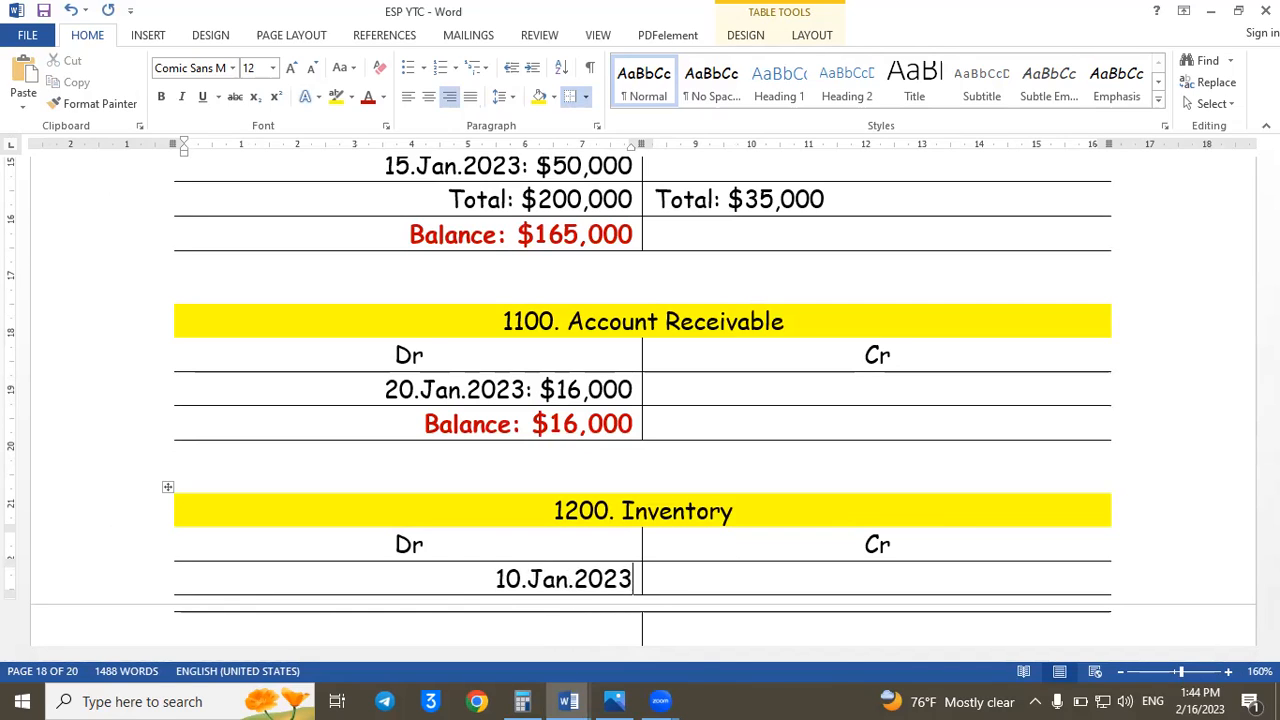
text(: $)
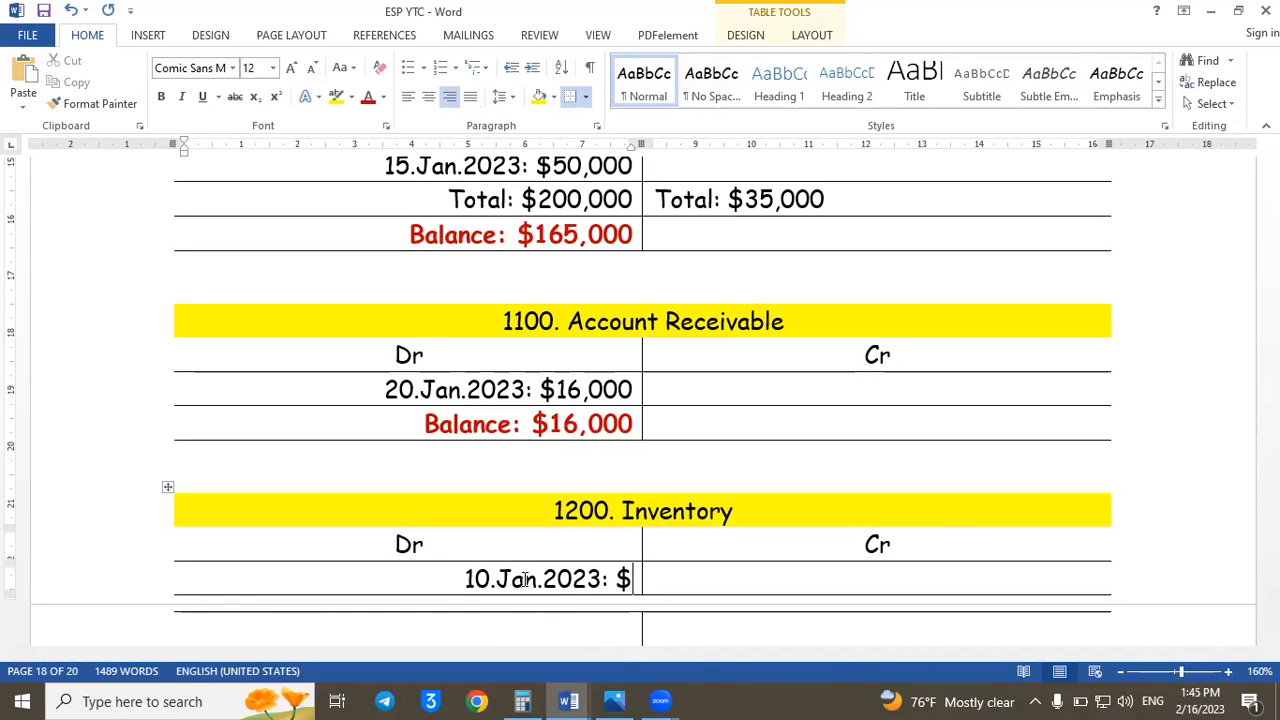
text(50,000)
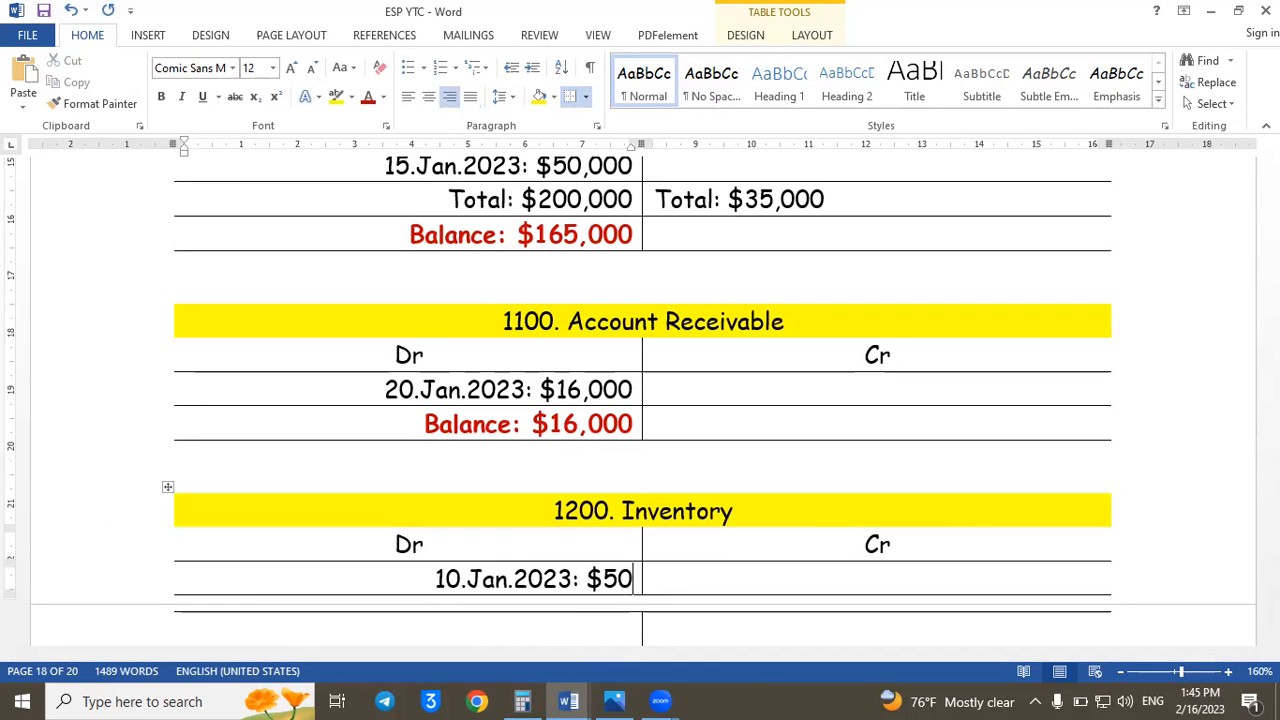
- Post the entry "$50,000: 20.Jan.2023" on the Inventory ledger's credit side, and save the document
click(684, 585)
text($)
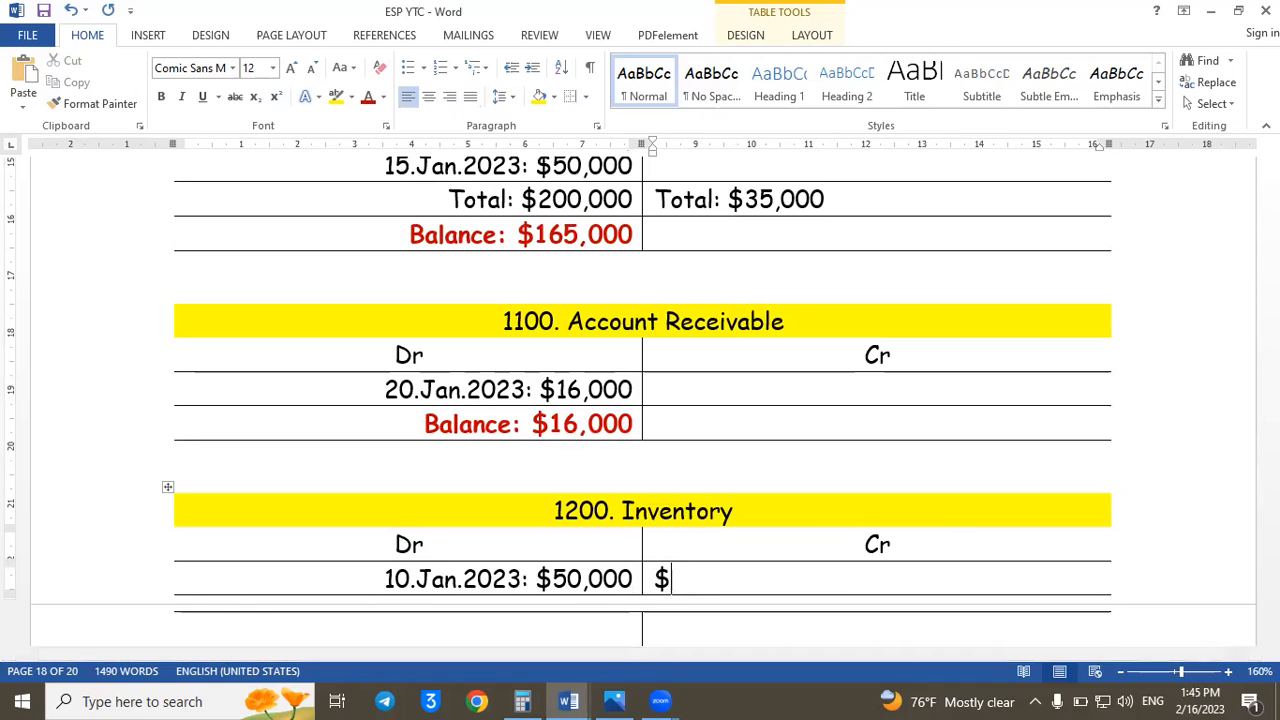
text(50,000: )
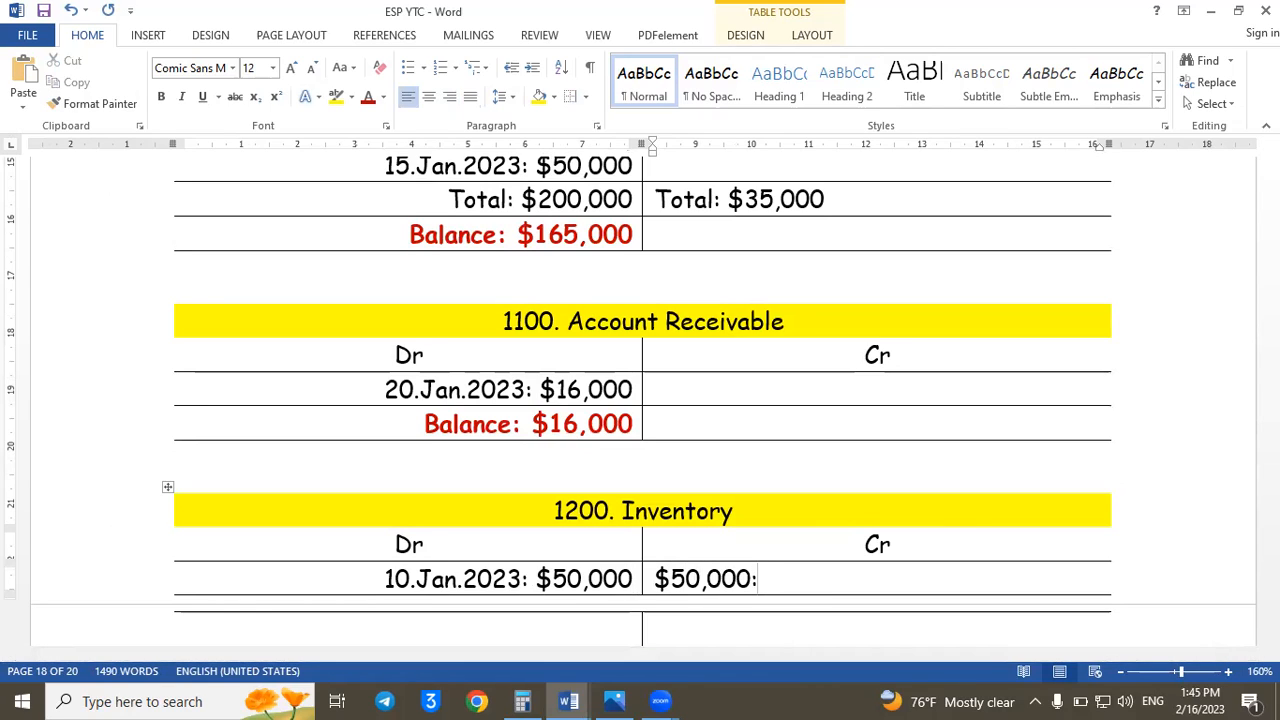
text(20.Jan.2023)
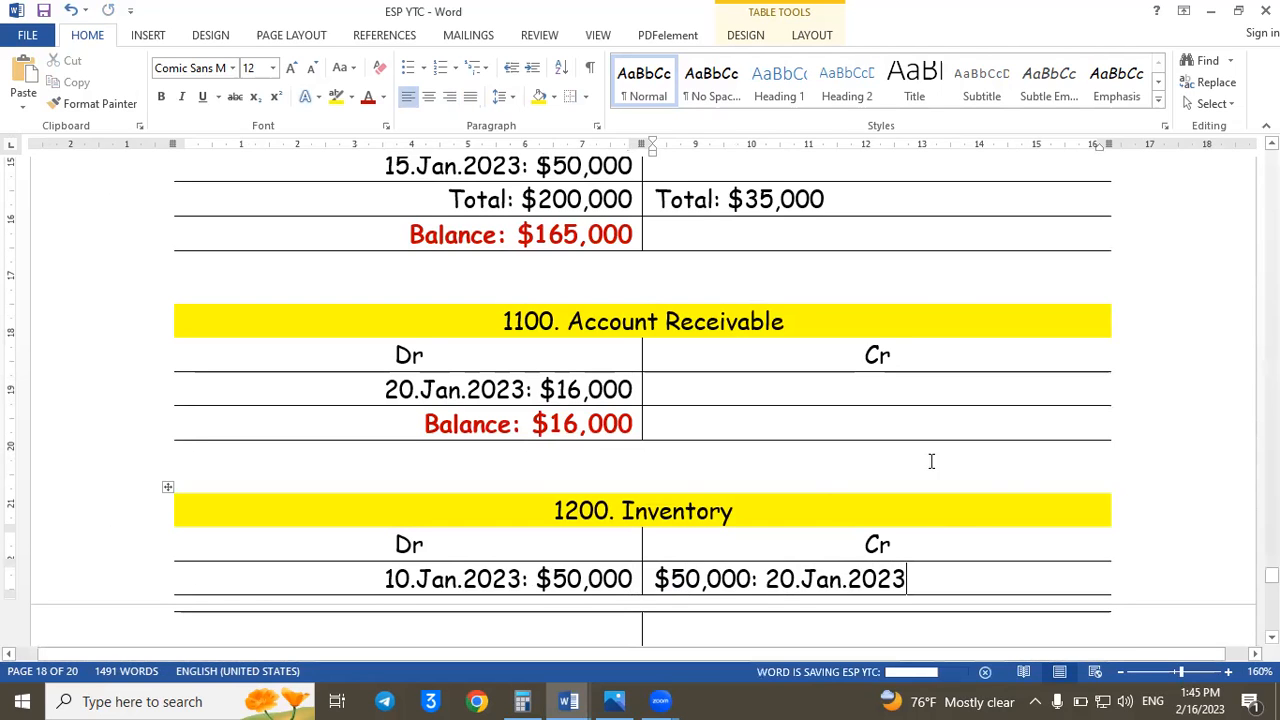
- Enter "Balance: $0" in the last row of the Inventory ledger's debit side and color the text red
key(Tab)
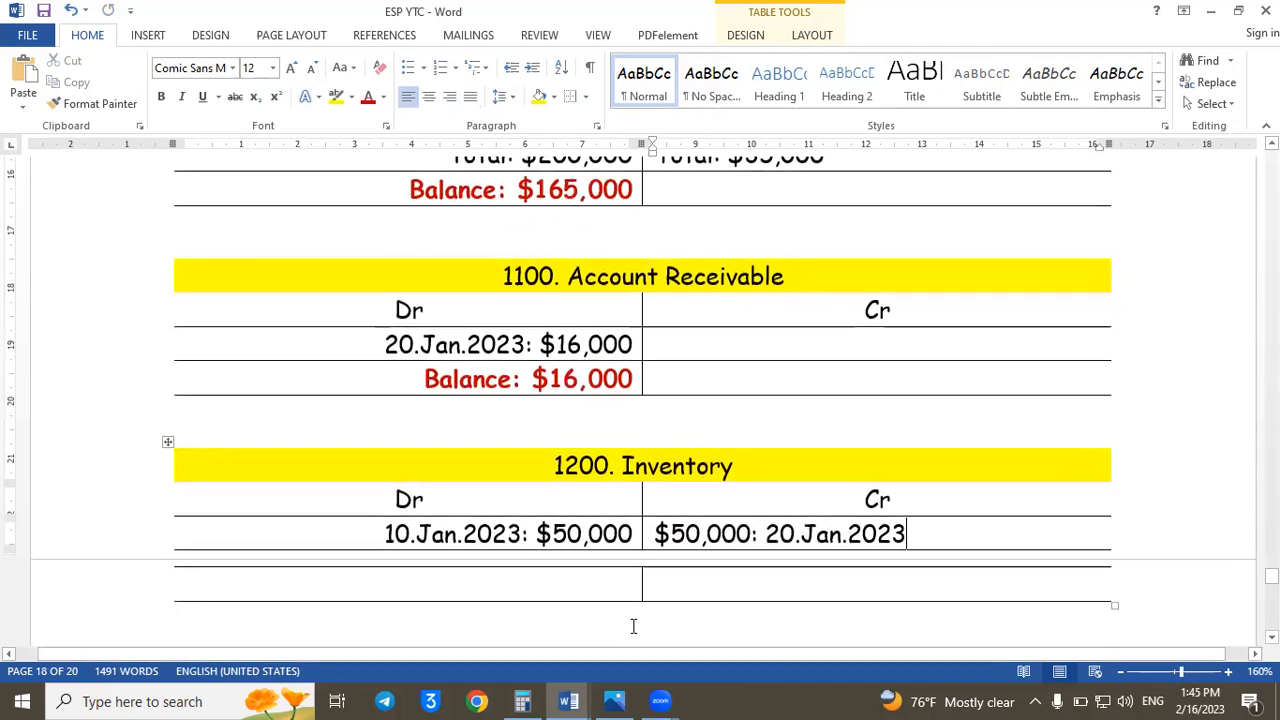
text(Bala)
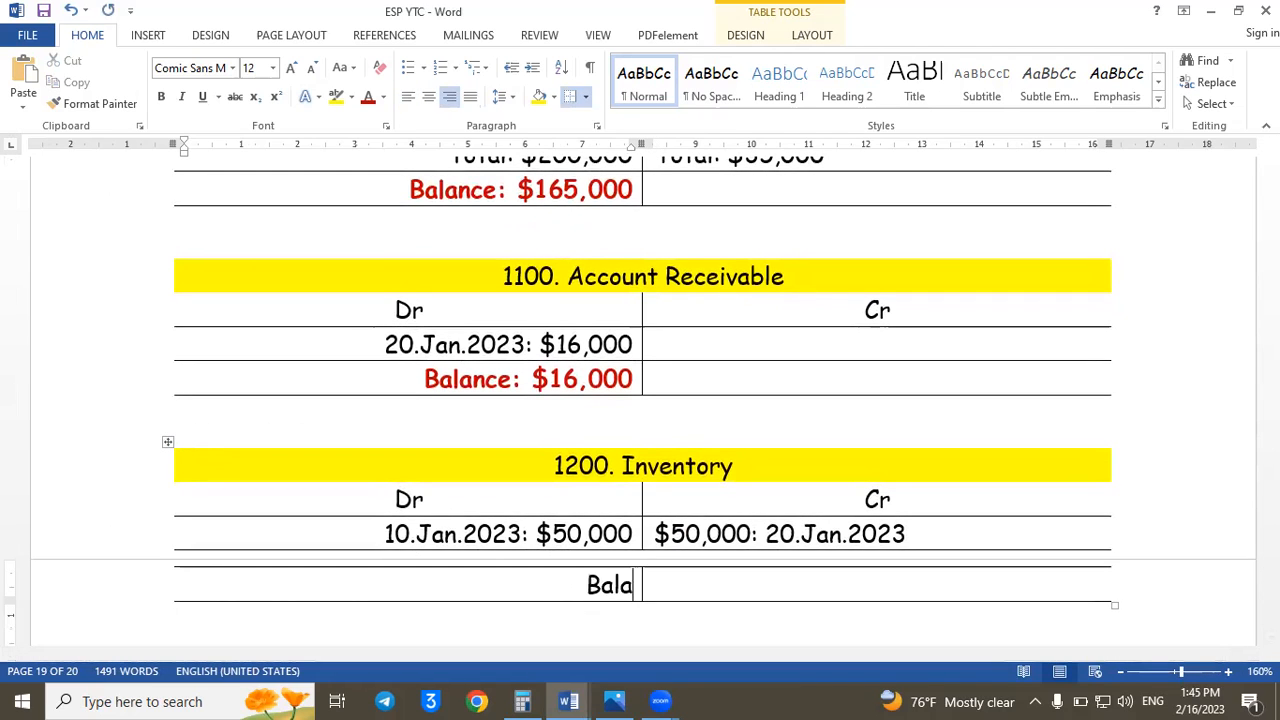
text(nce: $0)
drag(468, 590, 634, 588)
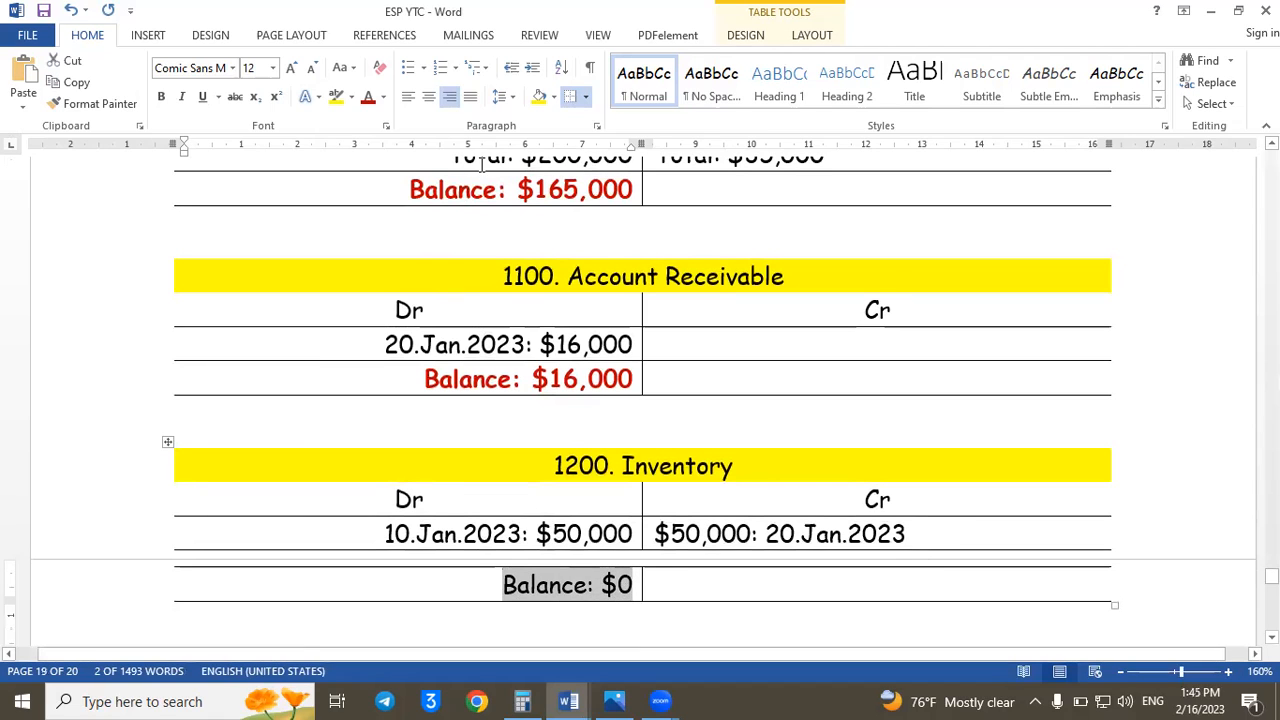
click(368, 96)
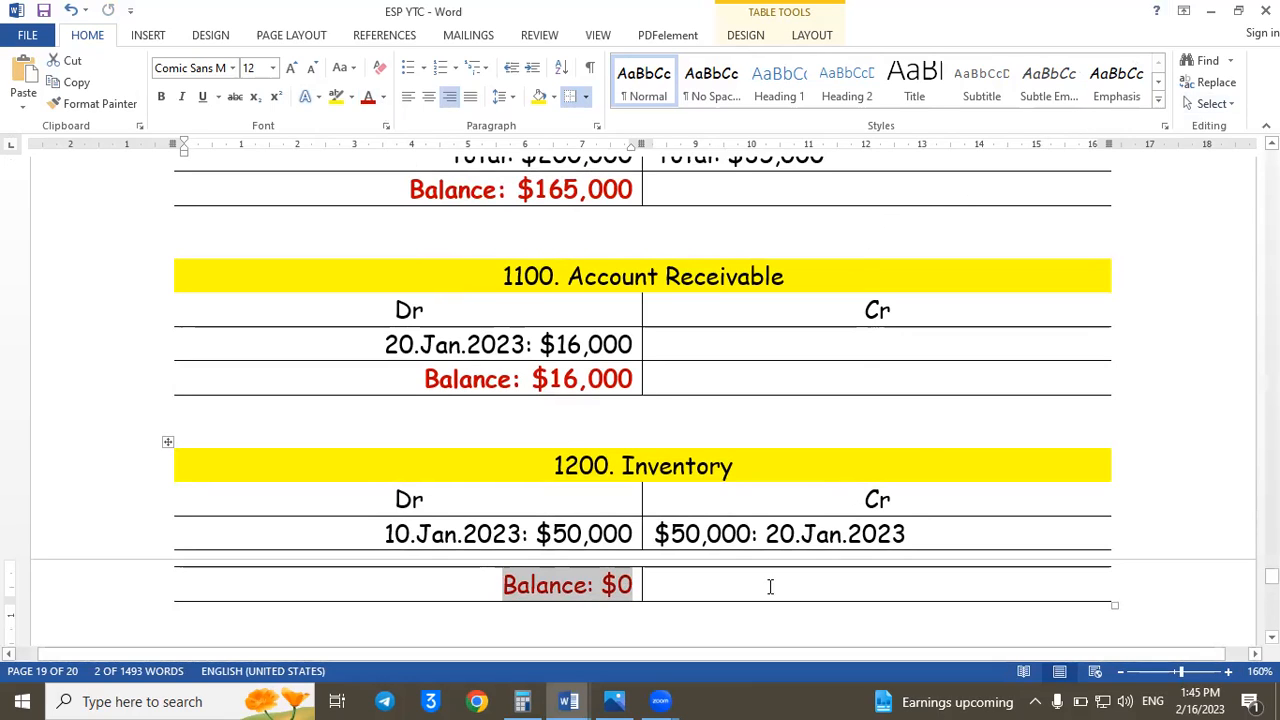
- Examine the Inv.101 transaction and journal entry for the amount affecting account 1201, ending in the first empty debit cell of the Prepaid Rent ledger
click(840, 590)
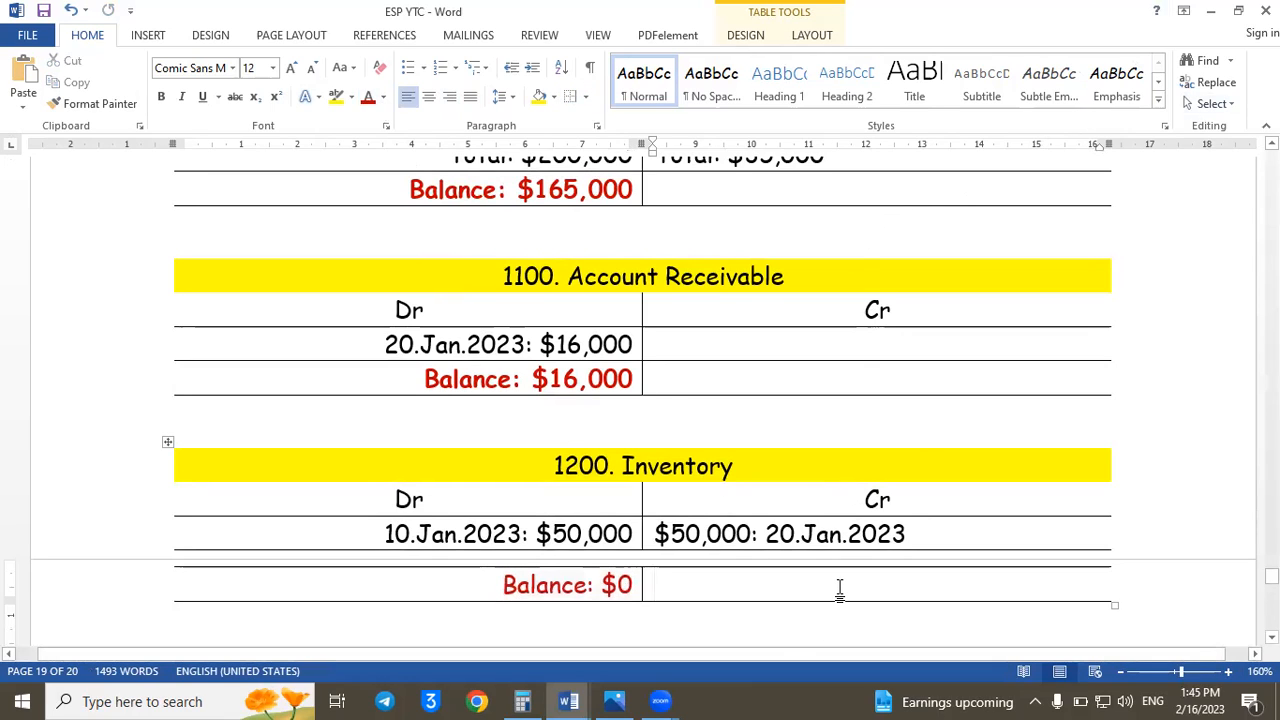
key(Down)
key(Down)
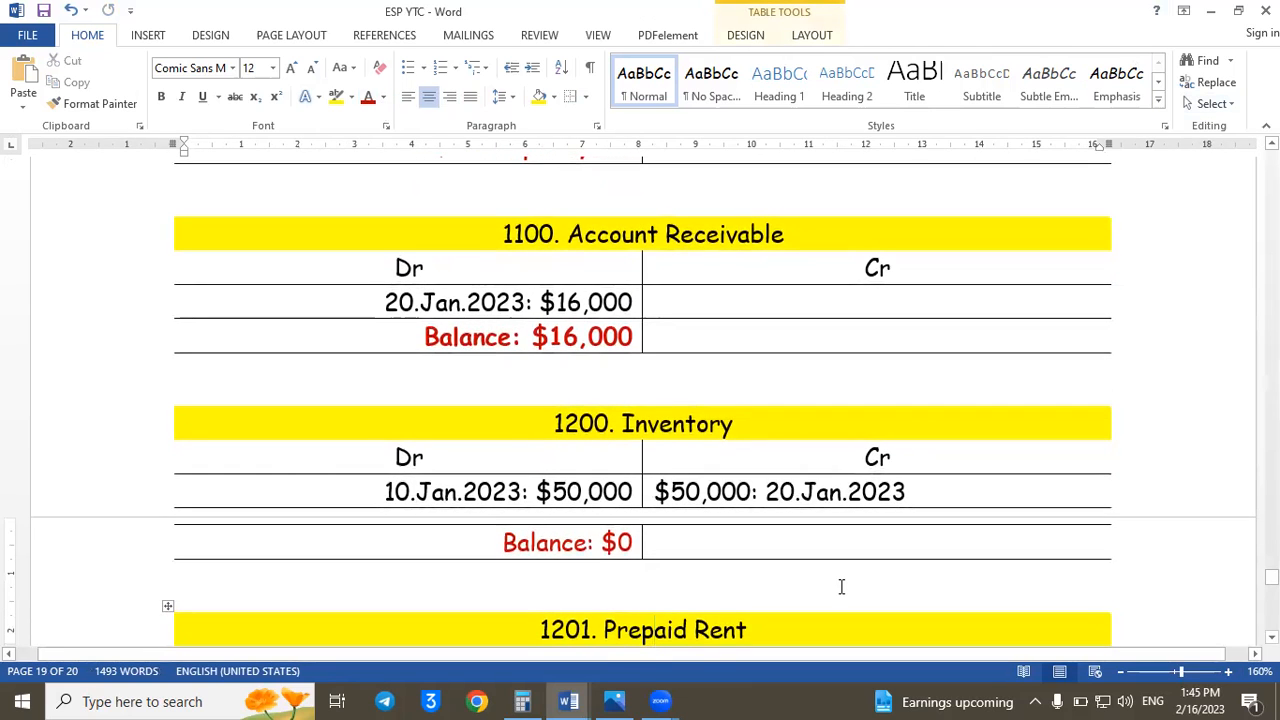
click(136, 546)
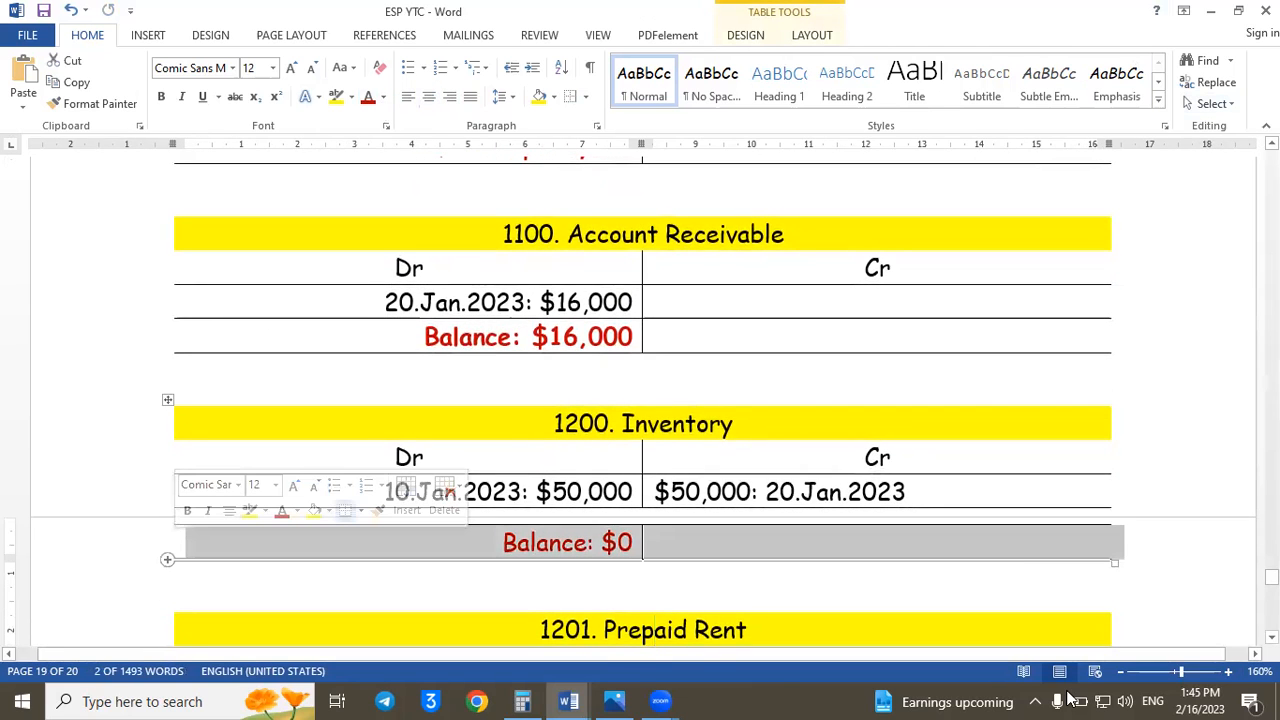
key(Page_Down)
key(Up)
key(Up)
key(Up)
key(Up)
key(Up)
key(Up)
key(Up)
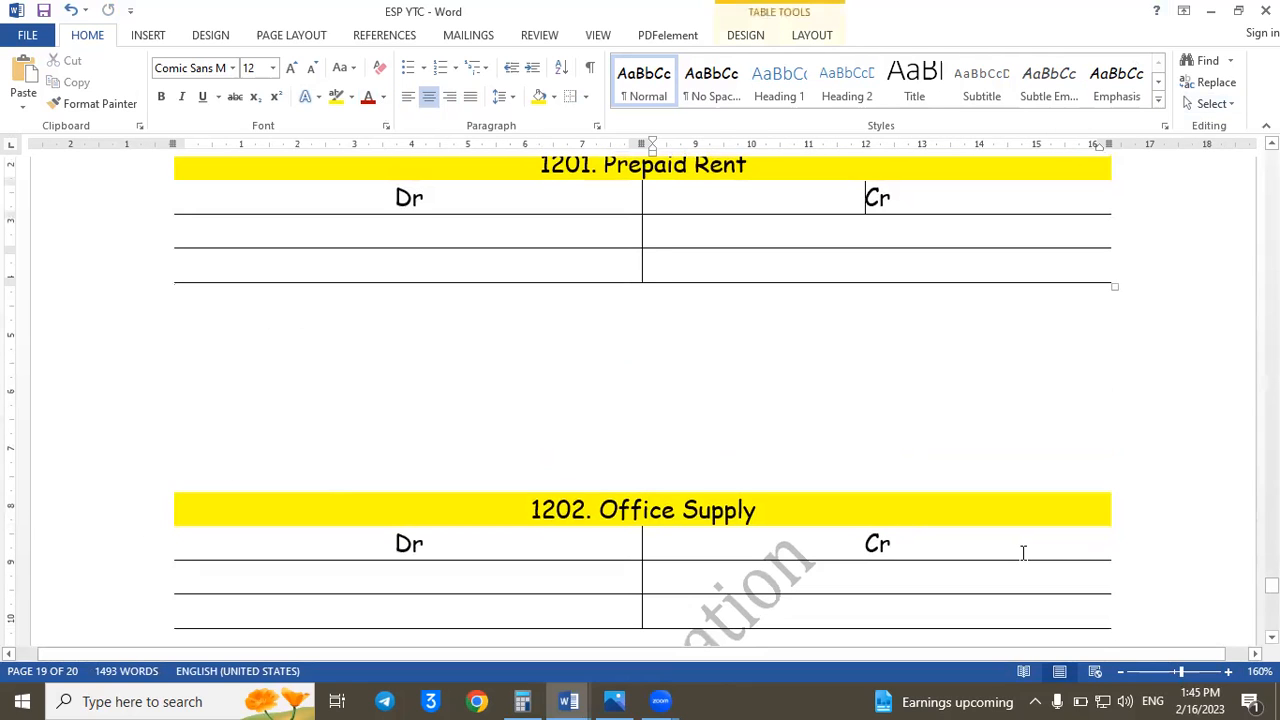
key(Up)
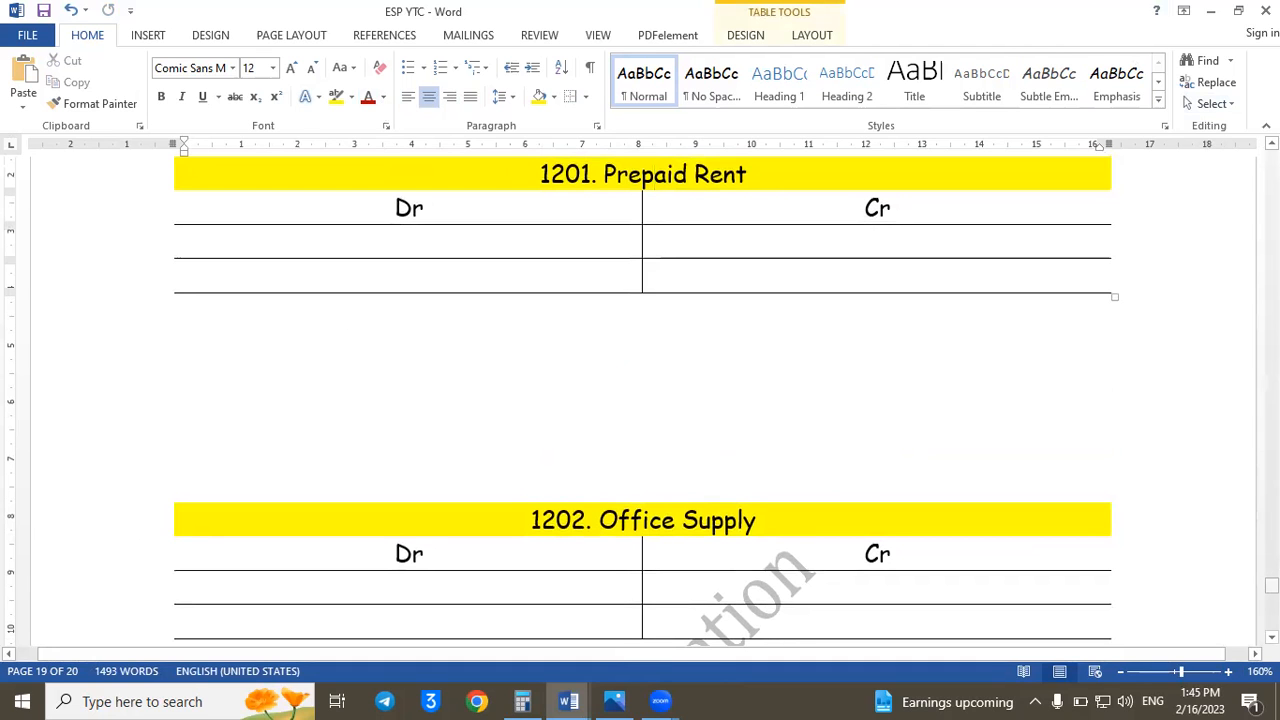
drag(1272, 586, 1272, 452)
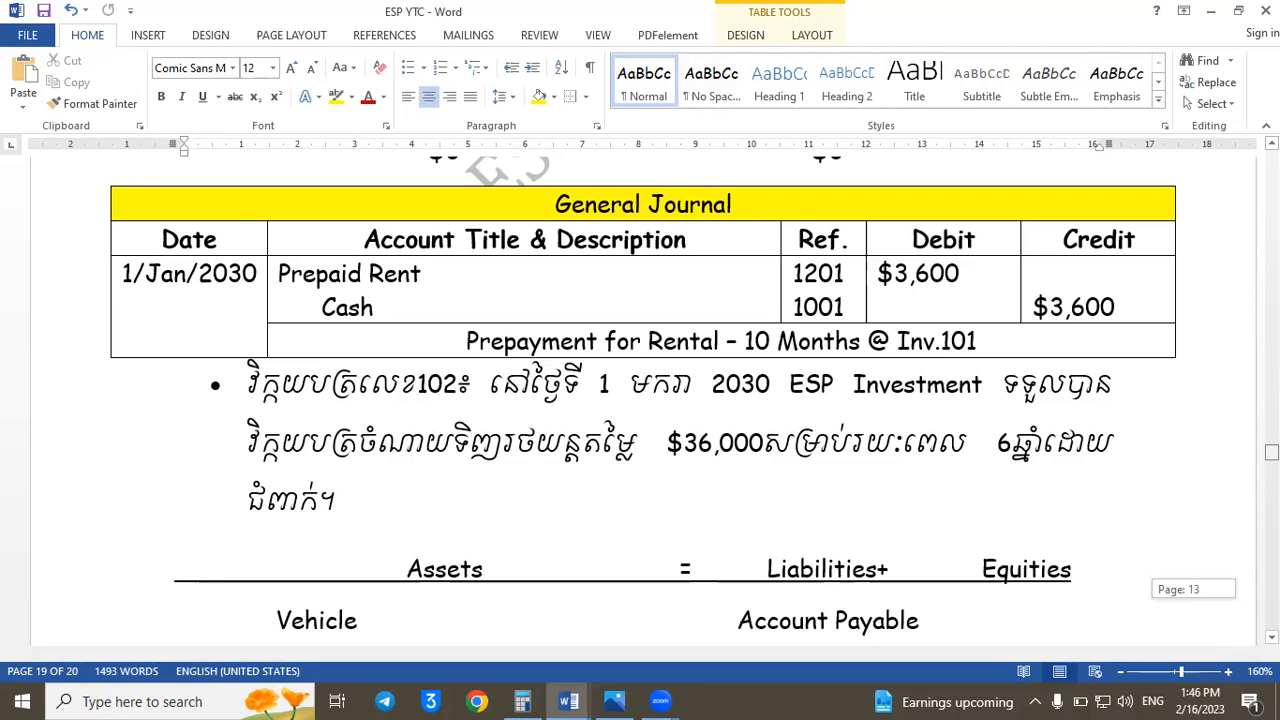
scroll(640, 400, up, 5)
scroll(640, 400, down, 1)
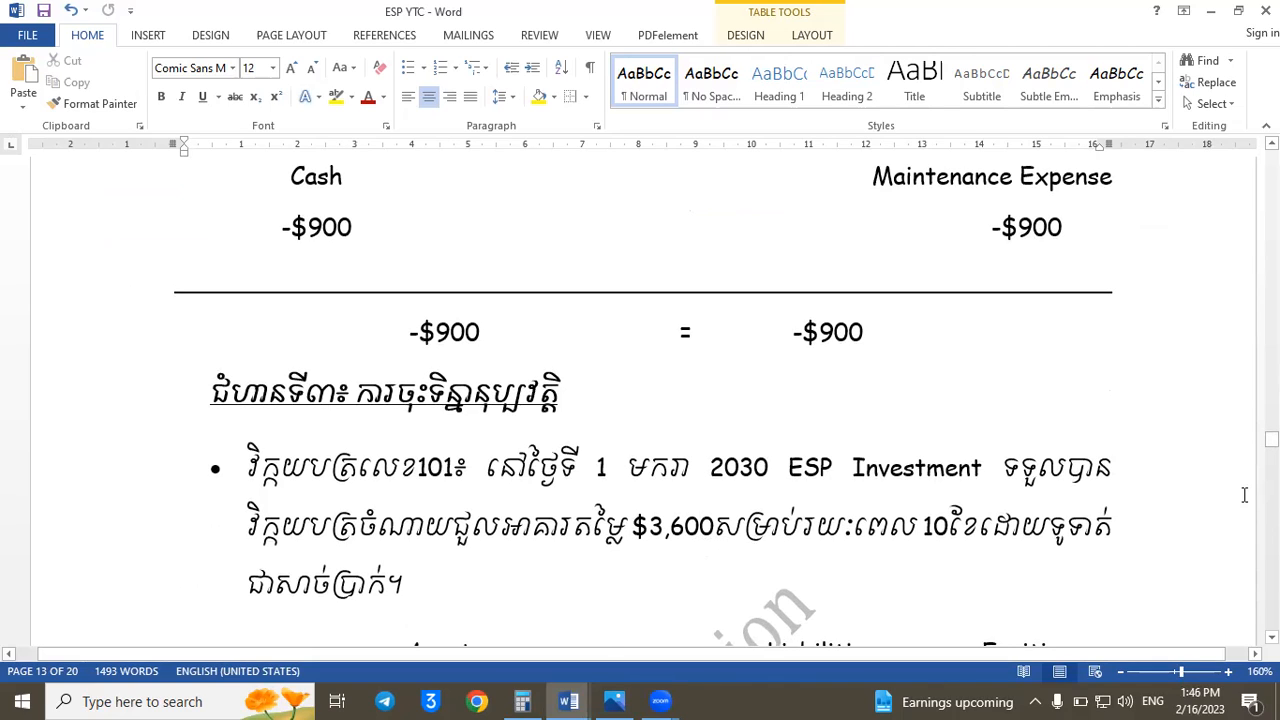
scroll(1244, 495, down, 5)
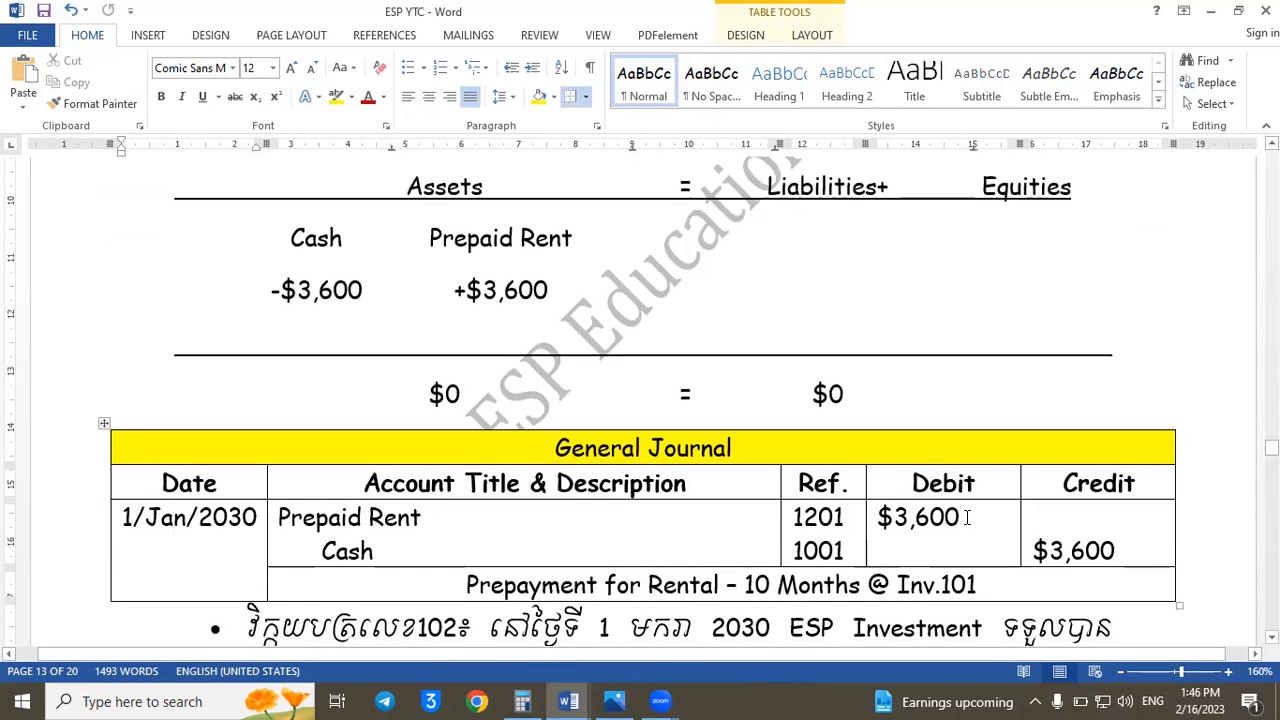
drag(1271, 447, 1271, 582)
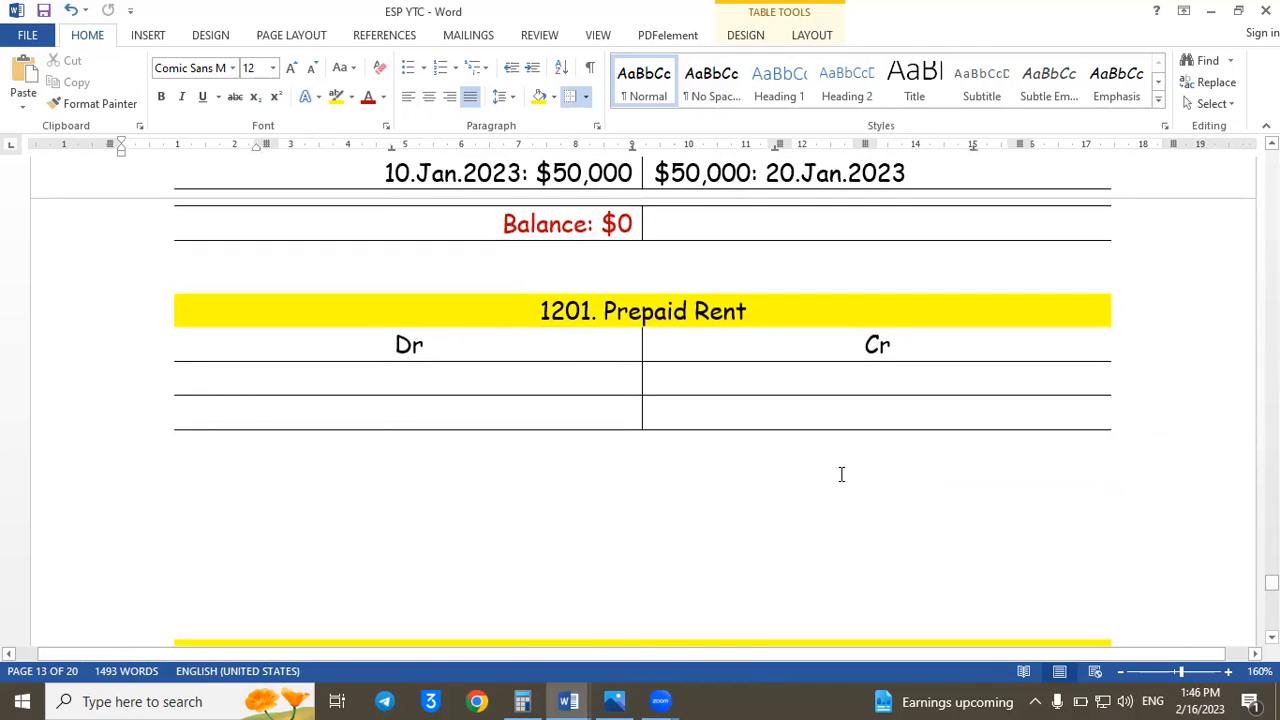
click(557, 357)
click(560, 374)
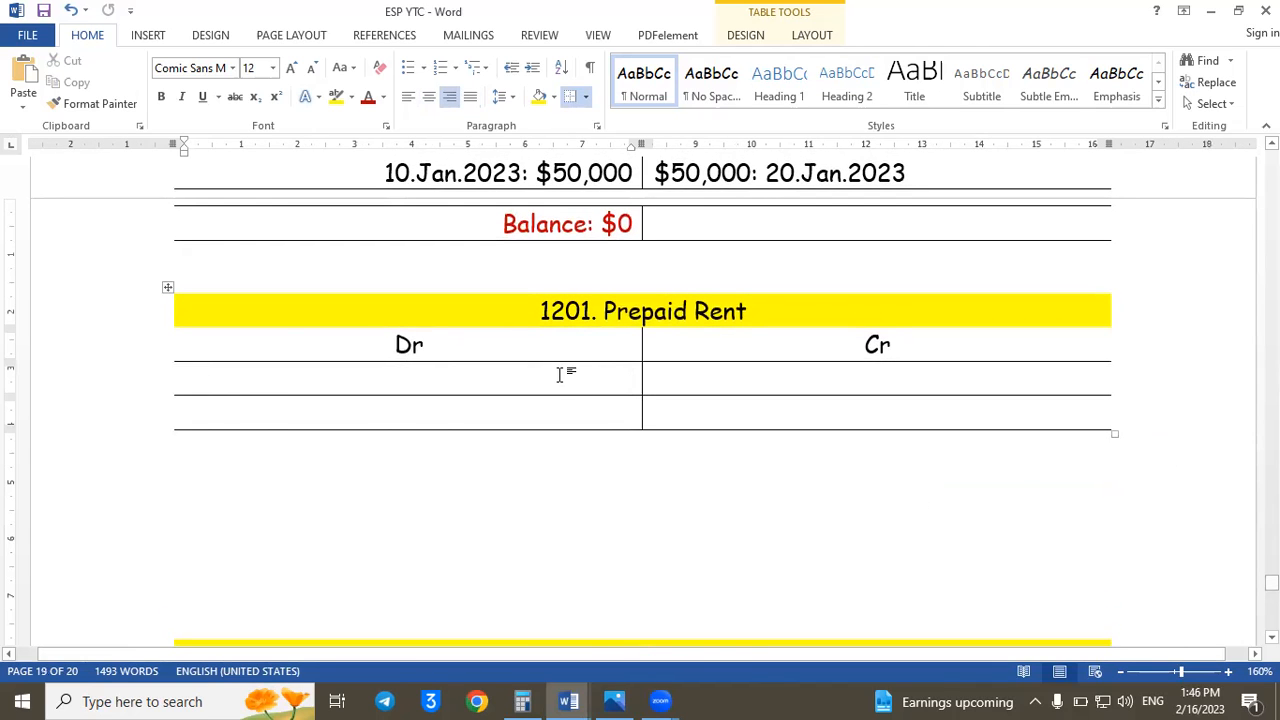
- Post the entry "01.Jan.2023: $3,600" on the debit side of the Prepaid Rent ledger
text($)
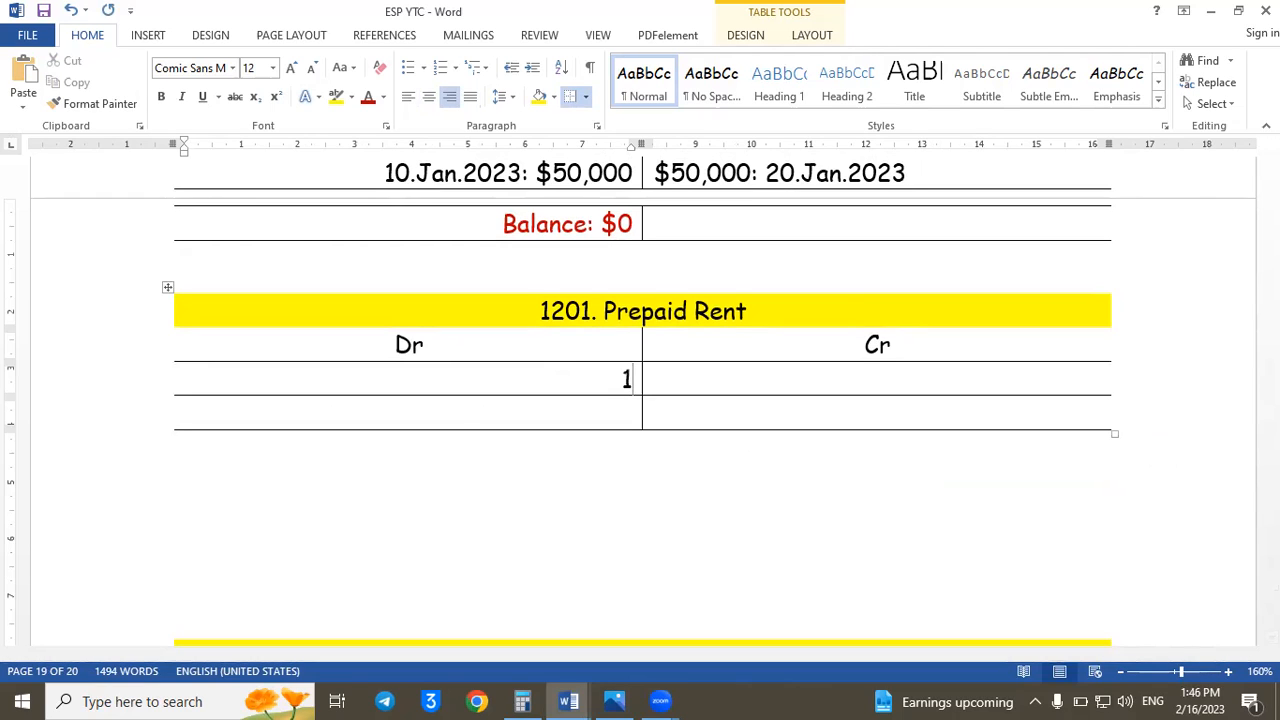
text(01.Jan)
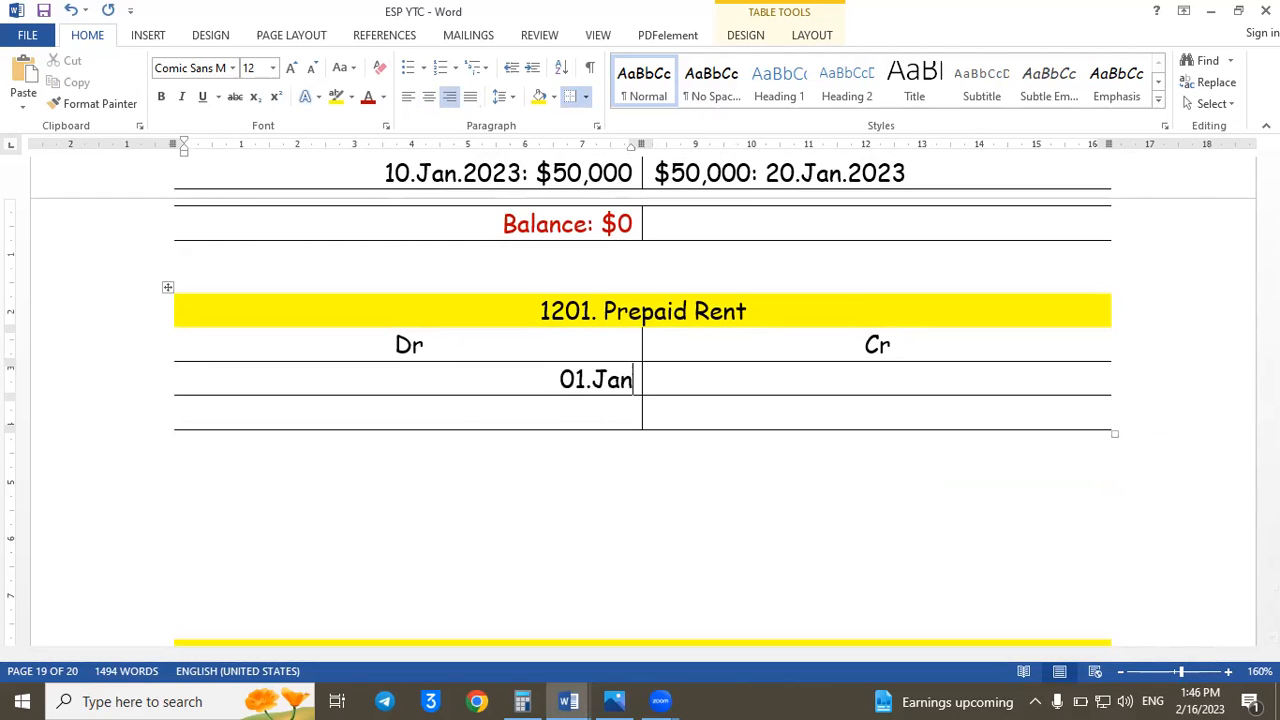
text(.2023)
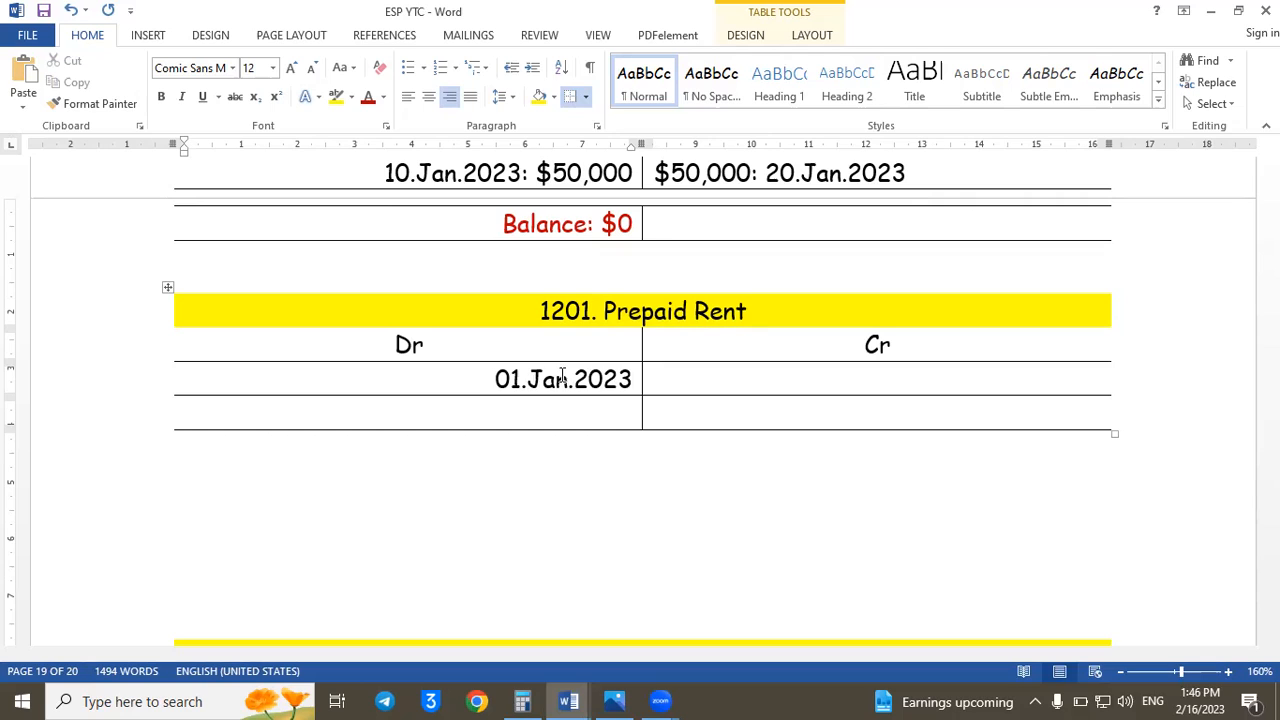
text(: $3,600)
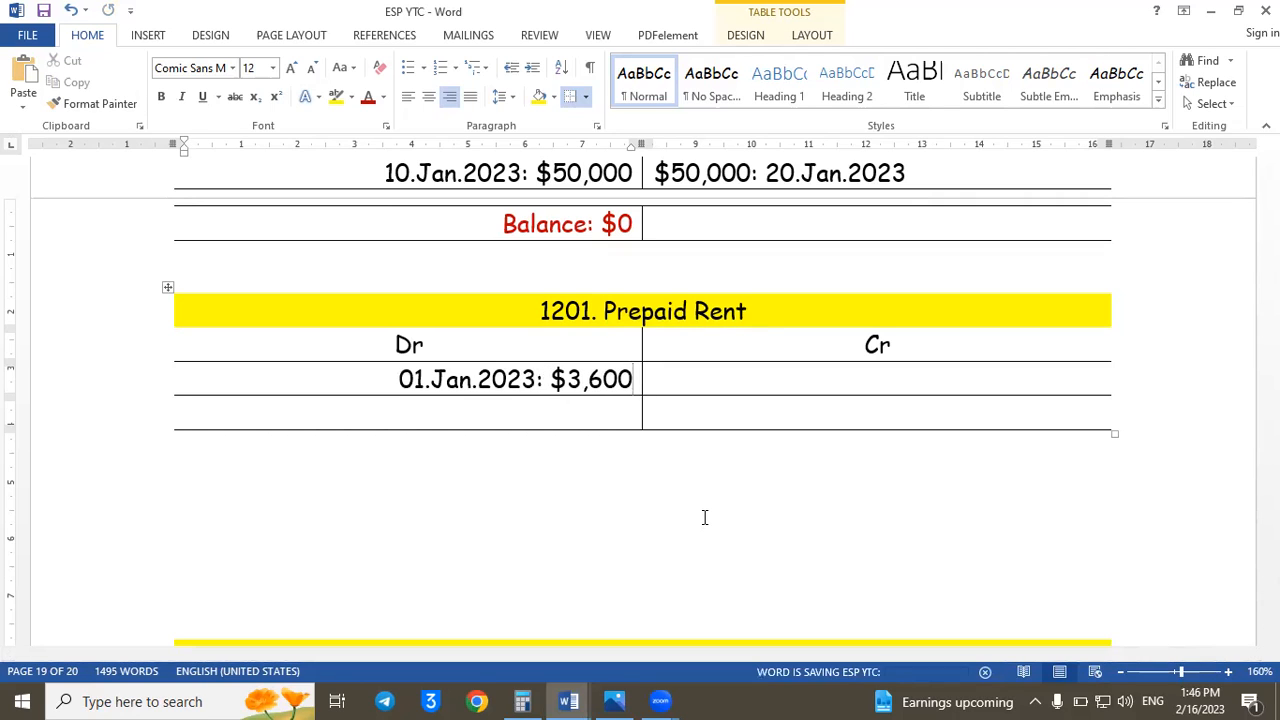
- Enter "Balance: $3,600" in the last debit row of the Prepaid Rent ledger and format it red and bold
click(586, 409)
text(Balance:)
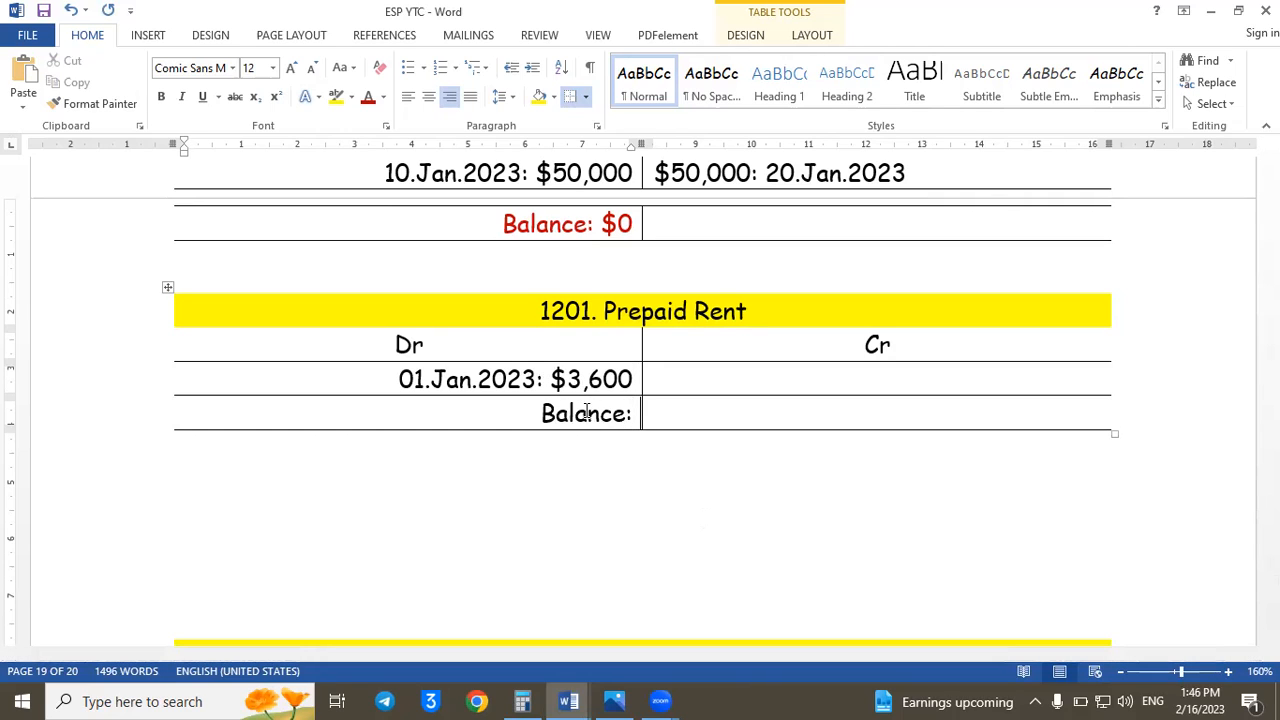
text( $3)
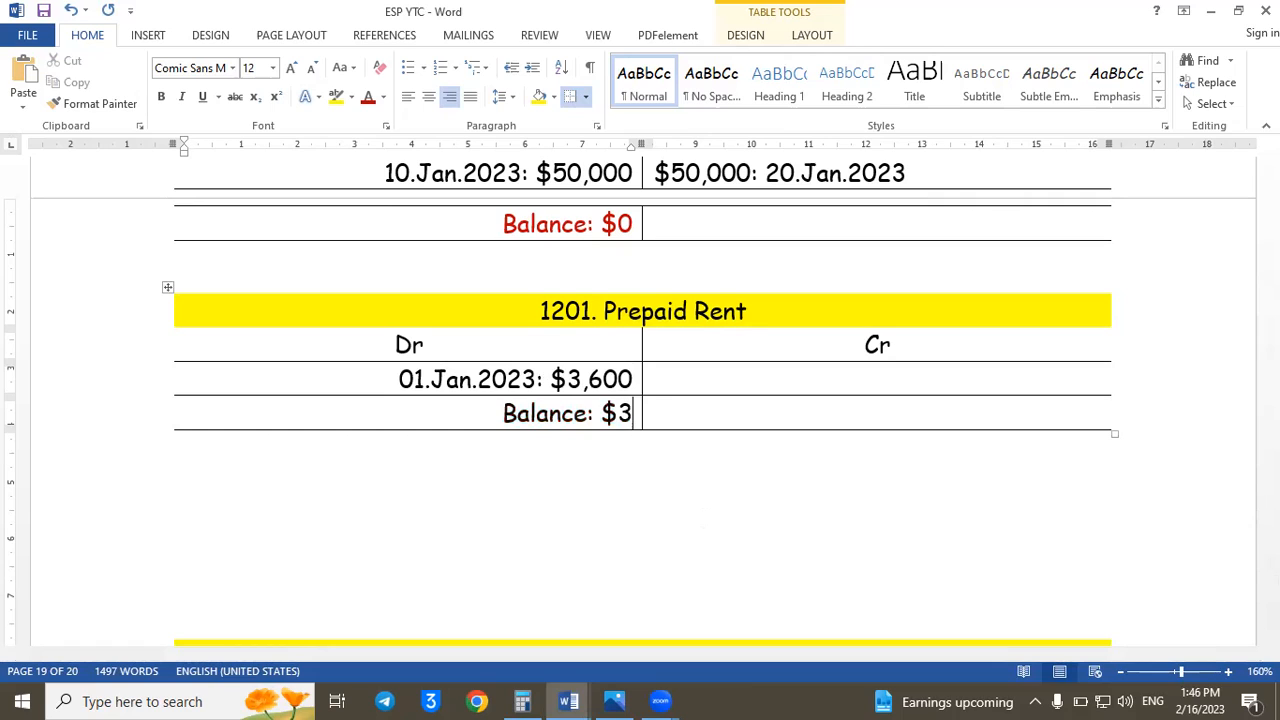
text(,600)
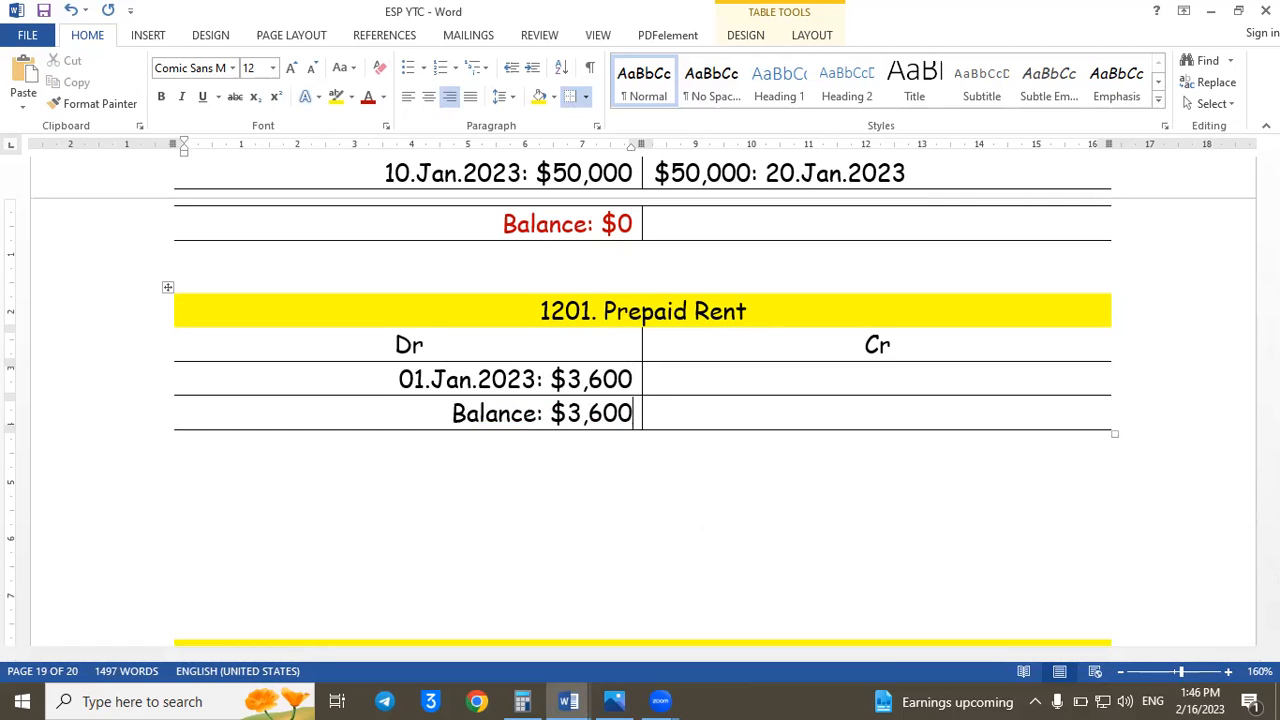
drag(424, 403, 640, 415)
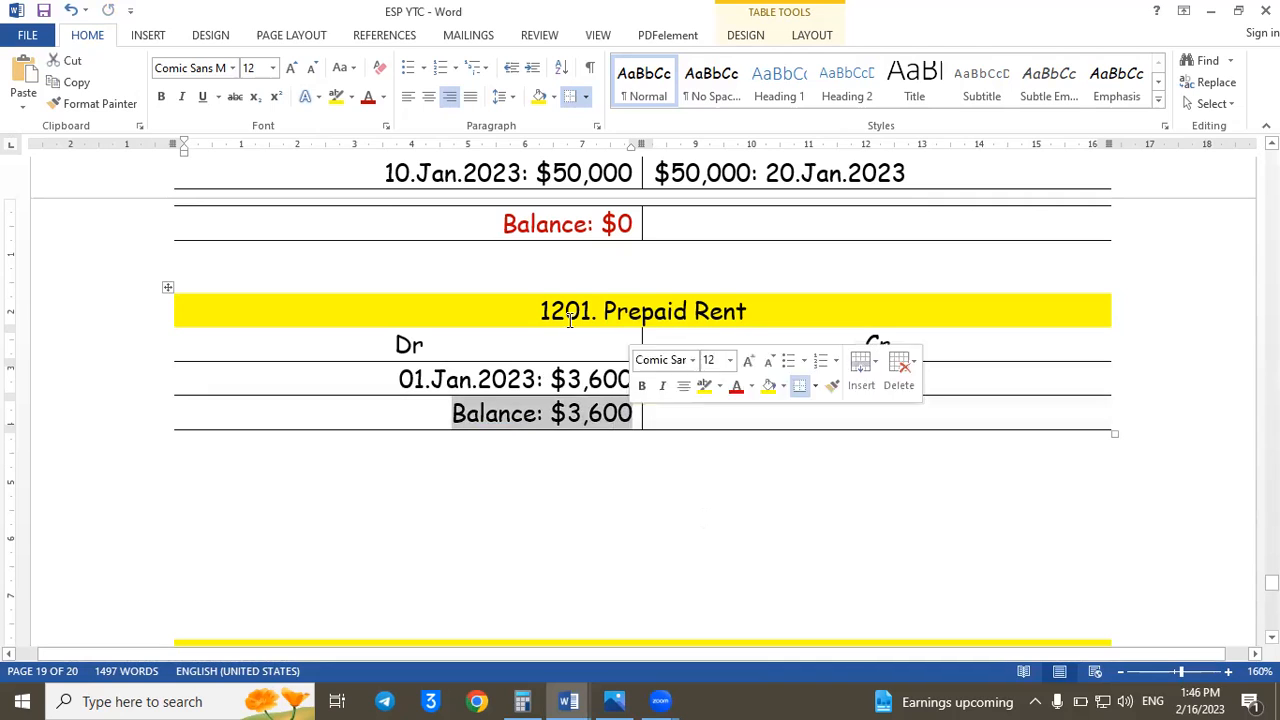
click(367, 97)
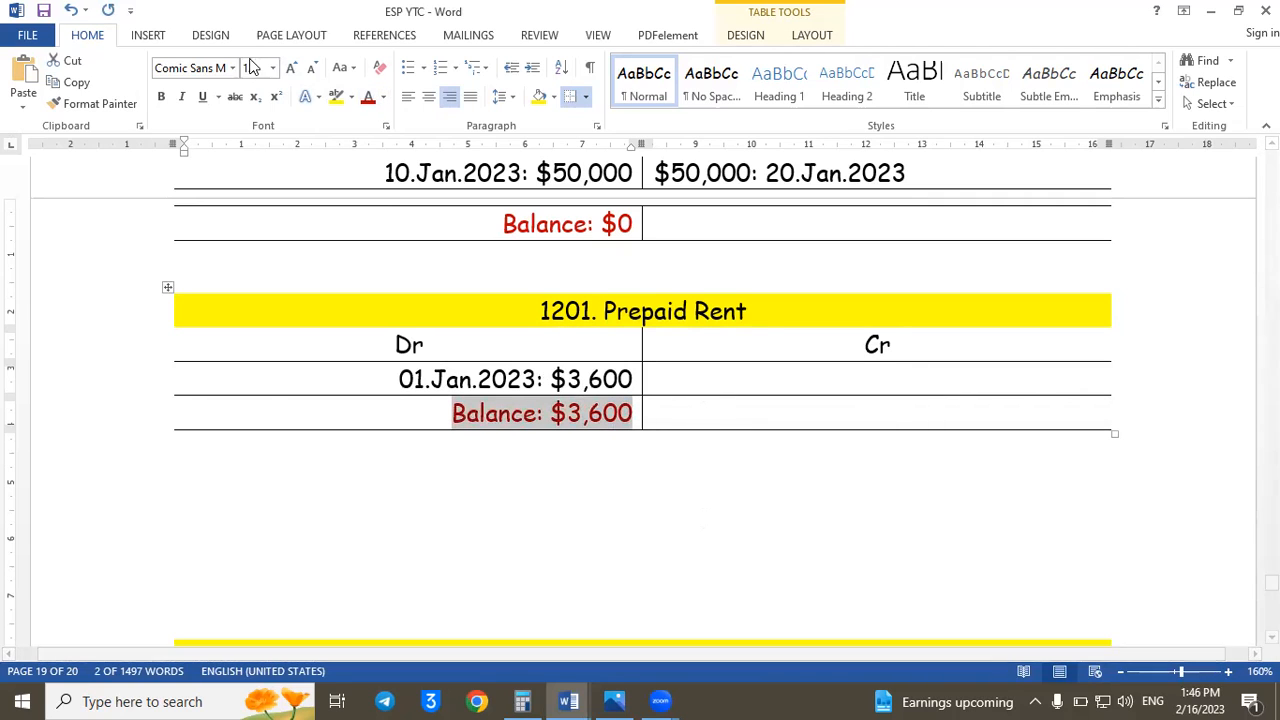
click(161, 98)
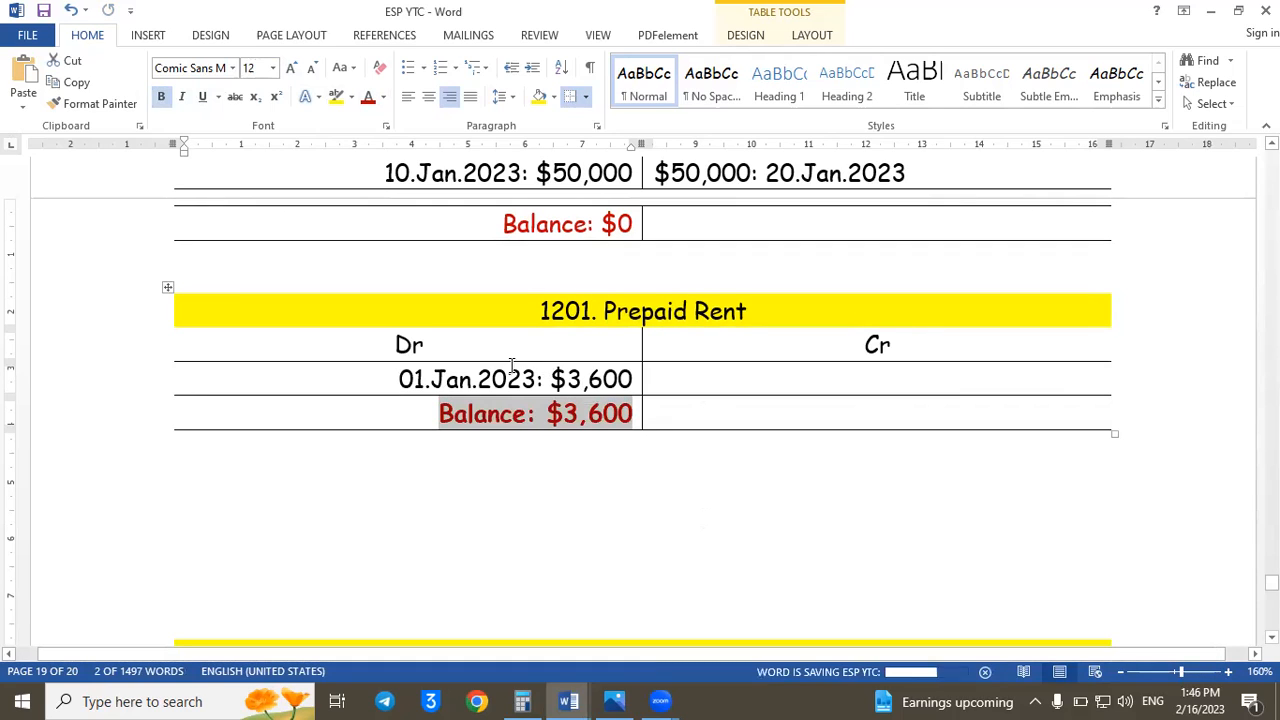
click(738, 455)
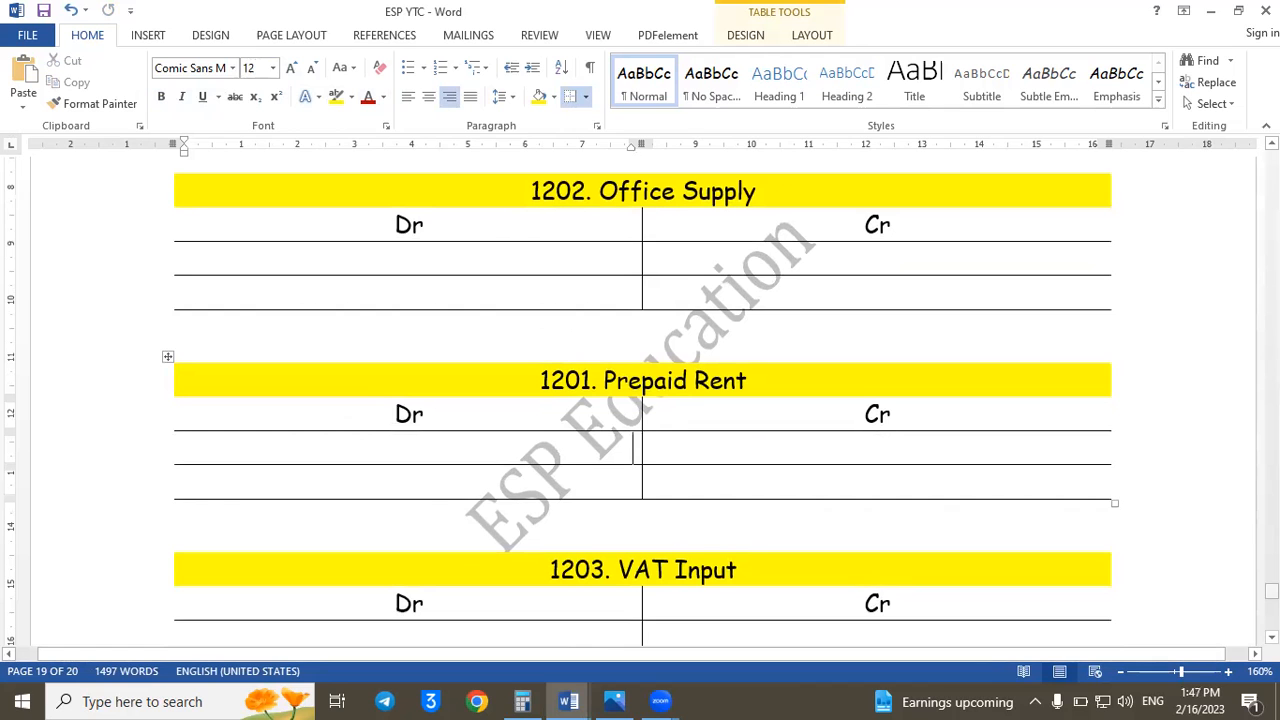
- Examine the Invoice document and the Inv.104 transaction and journal entry in ESP YTC for the amount affecting Office Supply, account 1202
drag(1271, 592, 1271, 508)
scroll(640, 400, down, 3)
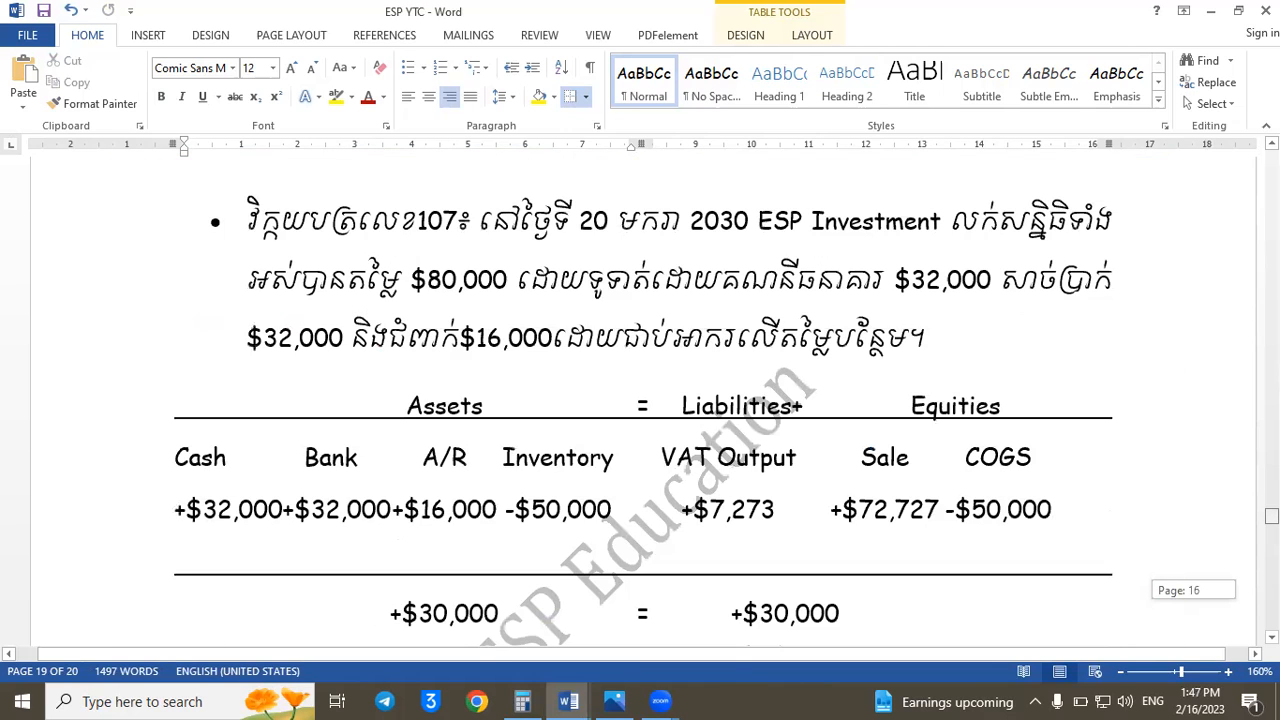
scroll(640, 400, up, 8)
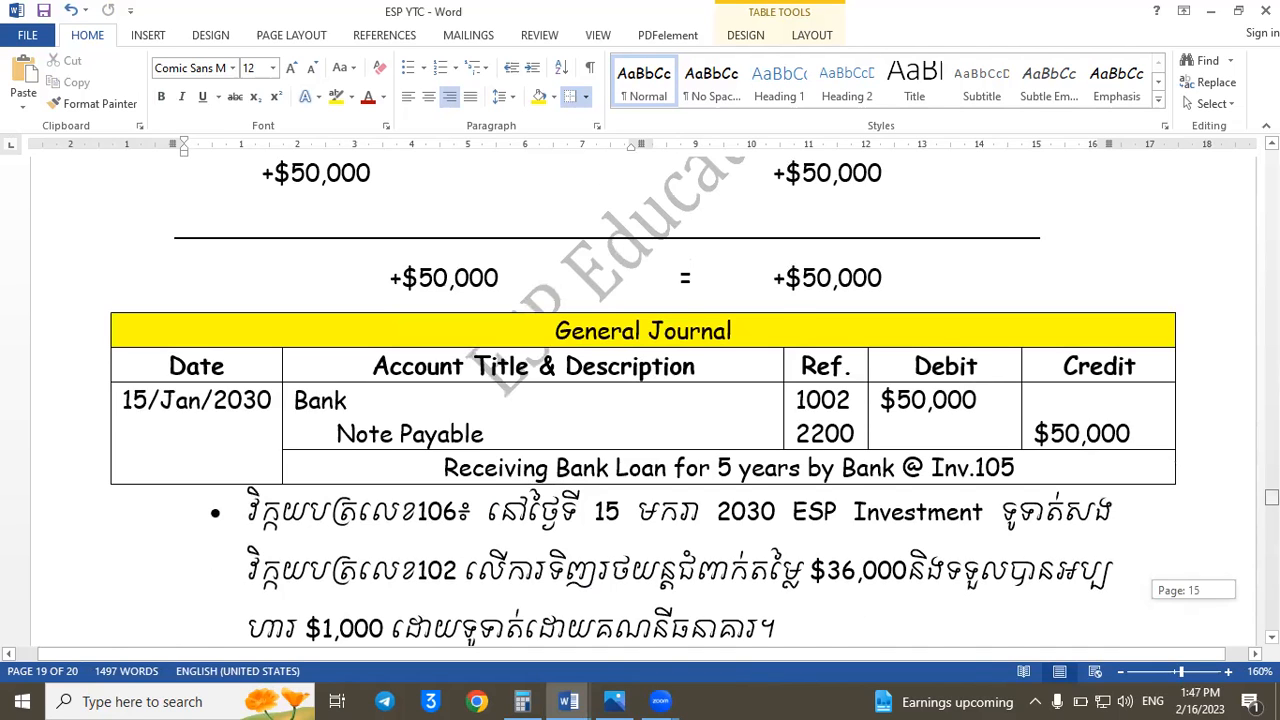
scroll(1163, 483, up, 4)
scroll(695, 641, up, 10)
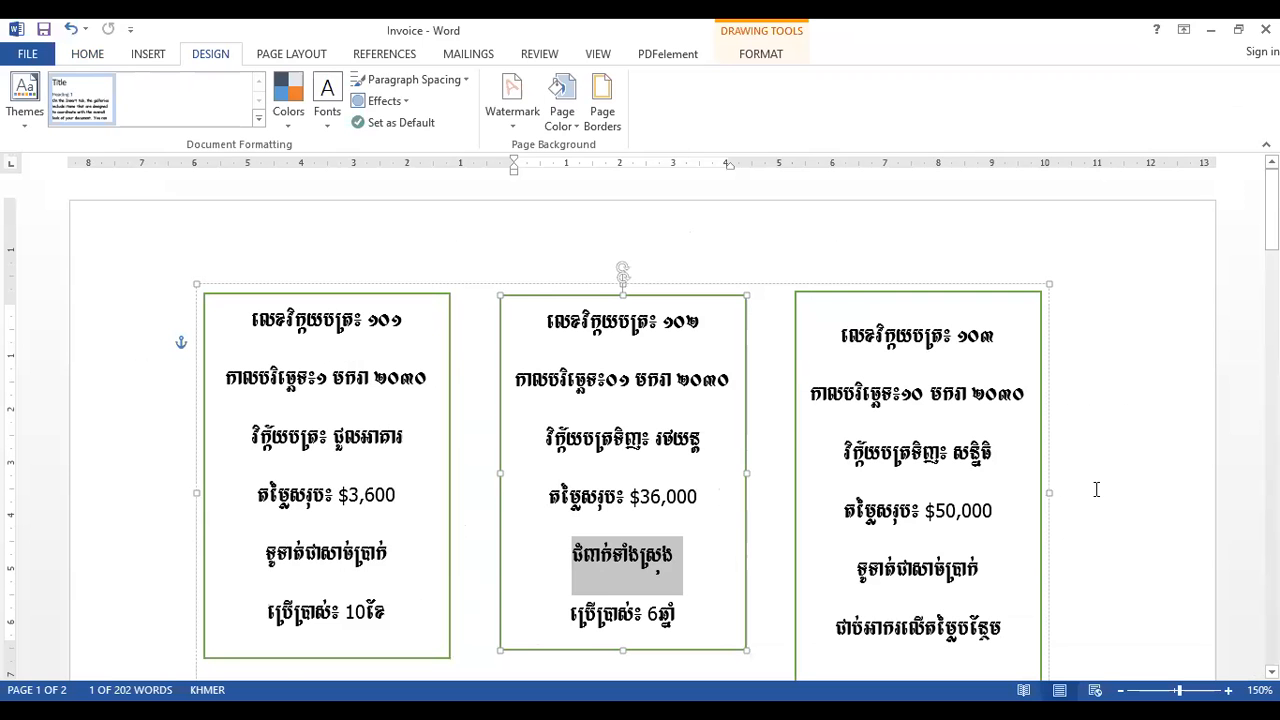
click(1096, 489)
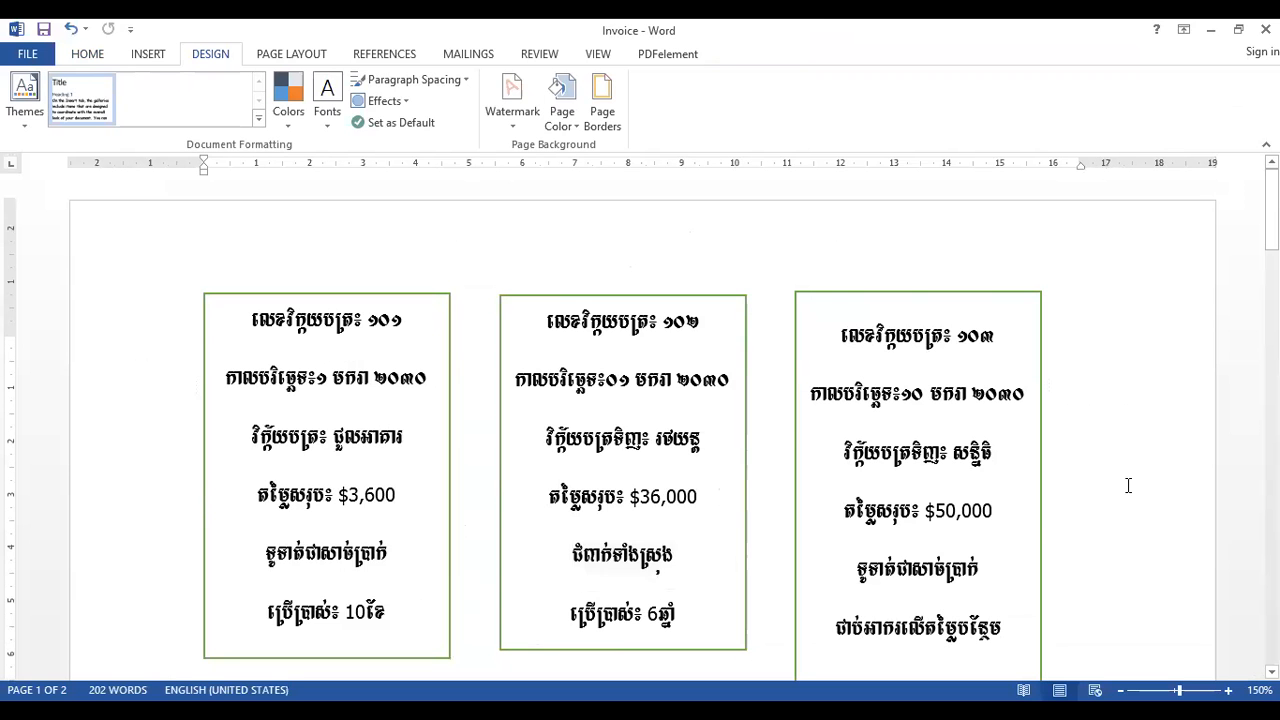
scroll(1128, 486, down, 5)
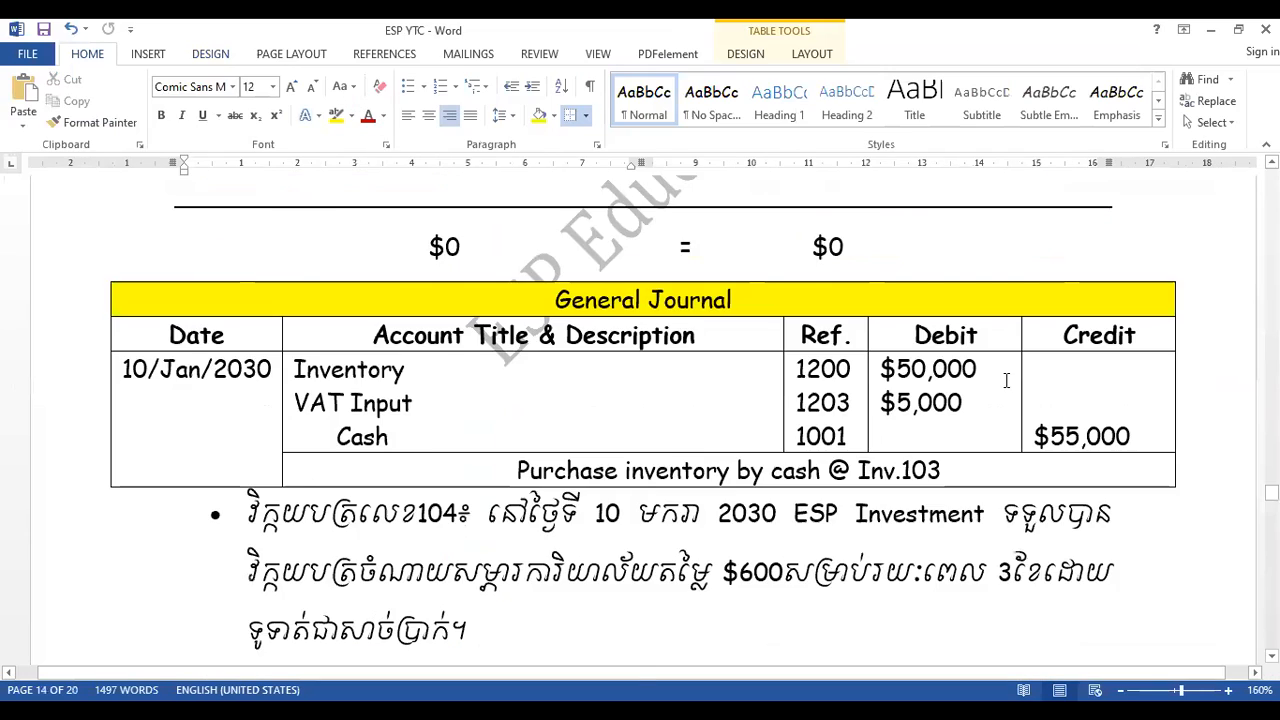
scroll(640, 420, up, 5)
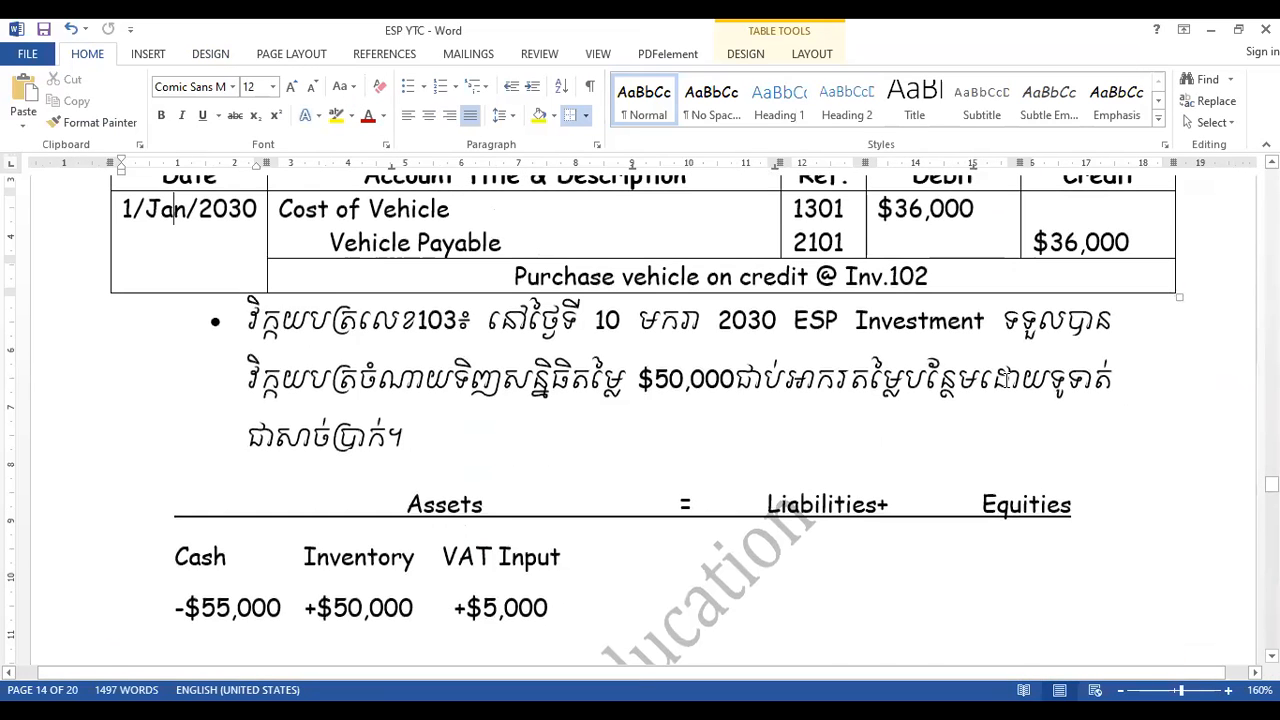
scroll(1003, 375, up, 10)
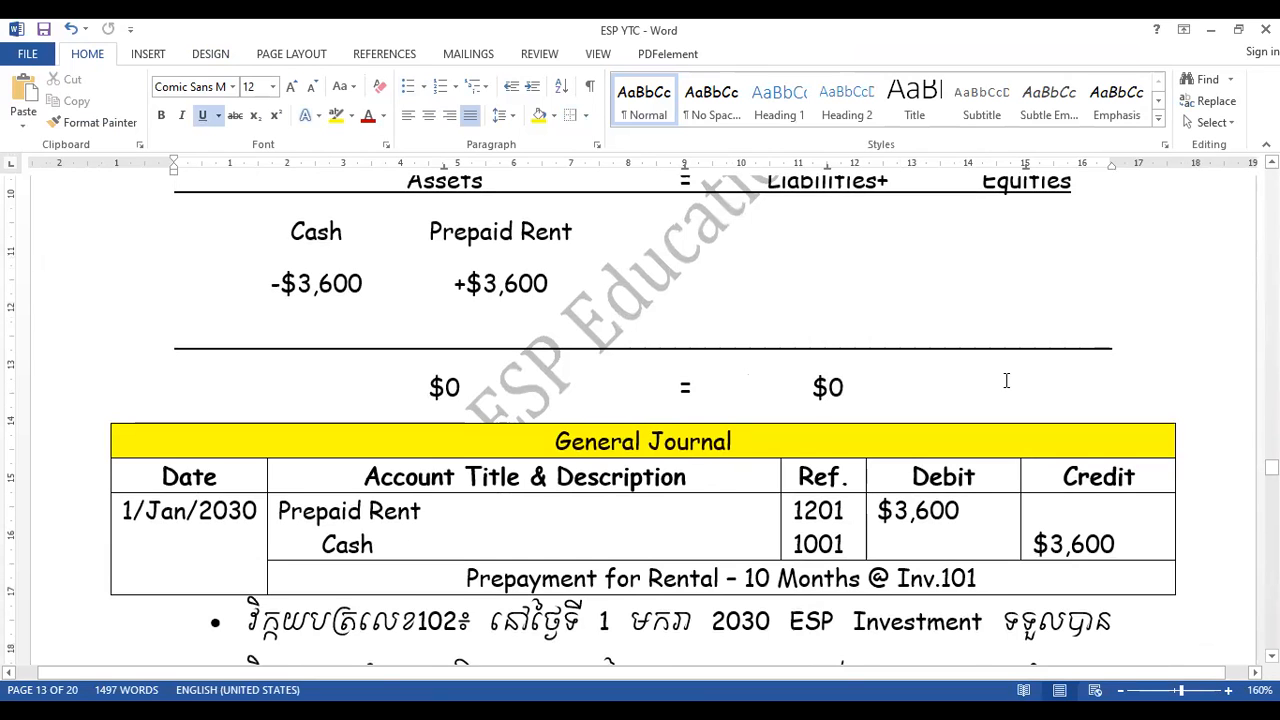
key(Page_Down)
key(Page_Down)
key(Page_Down)
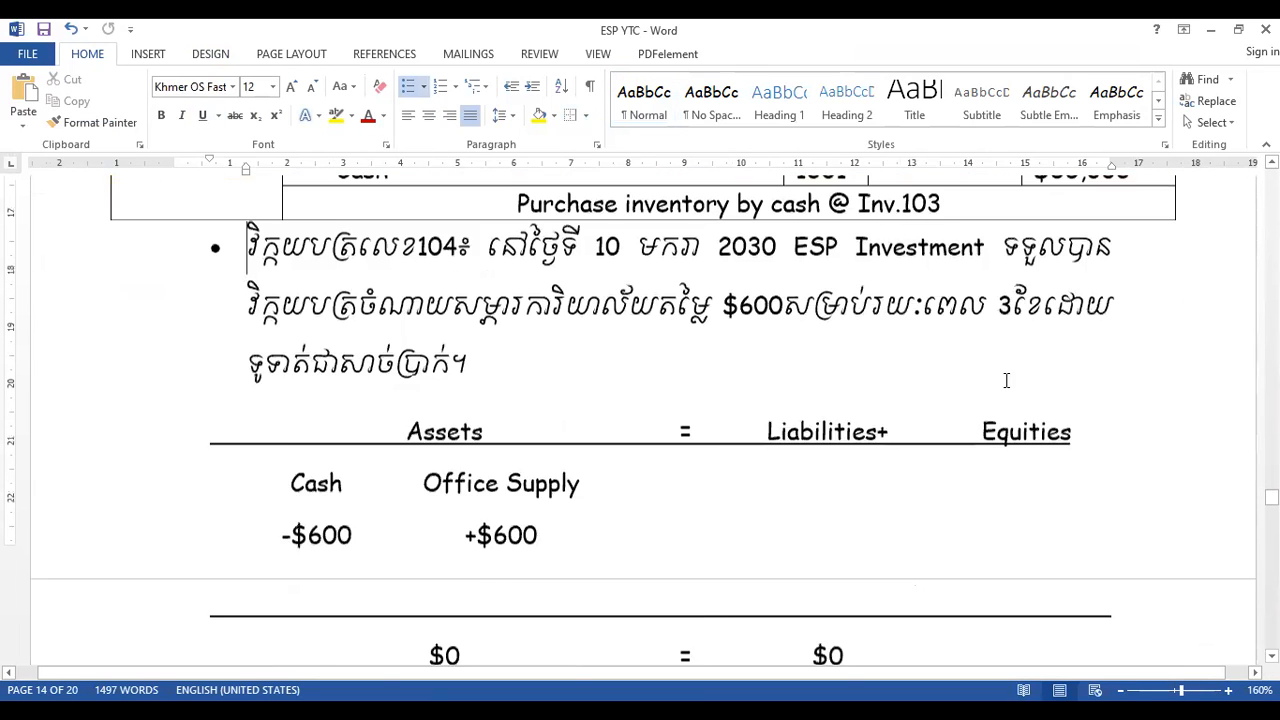
scroll(1007, 381, down, 1)
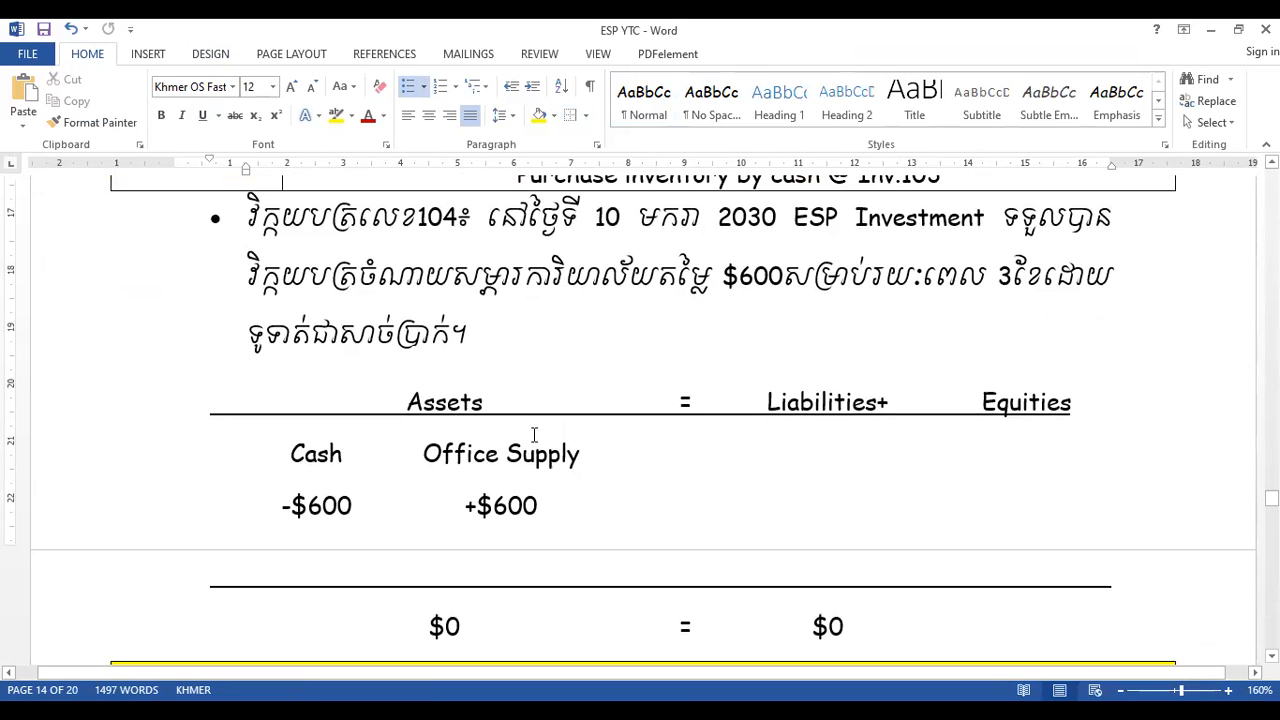
key(Page_Down)
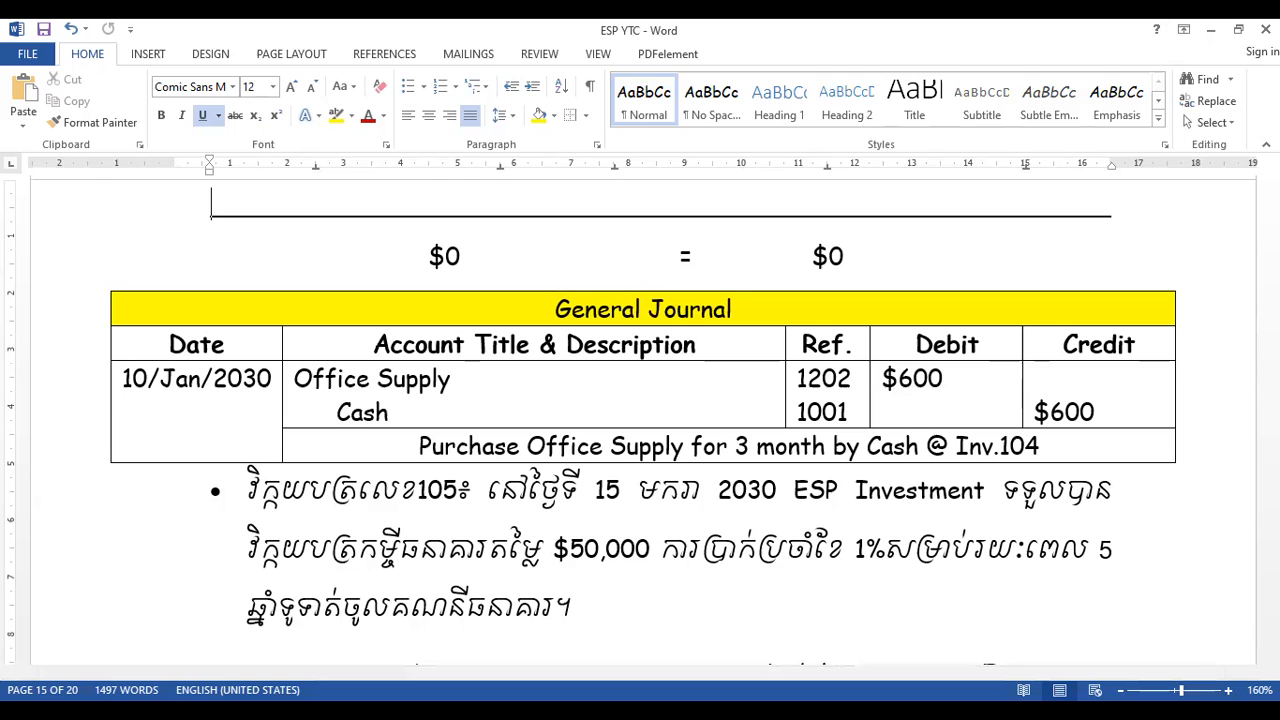
- Post the entry "10.Jan.2023: $600" on the debit side of the Office Supply ledger
drag(1272, 510, 1272, 606)
click(538, 492)
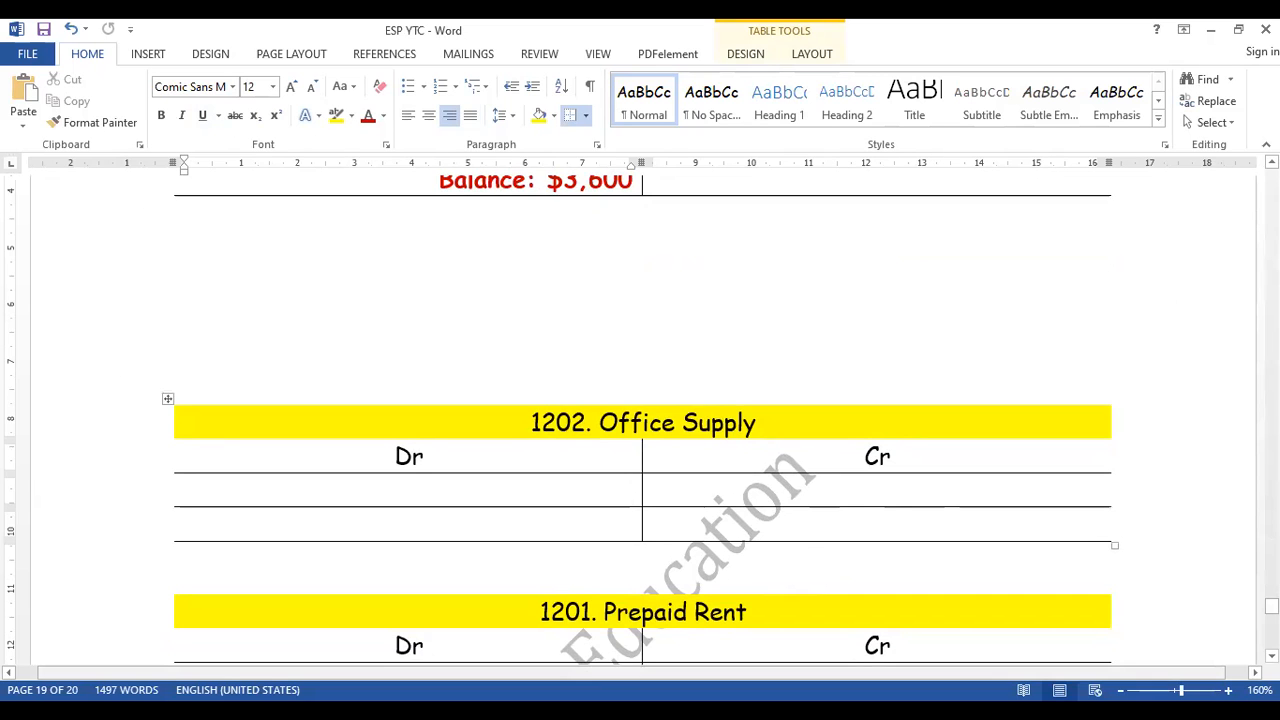
text(10.)
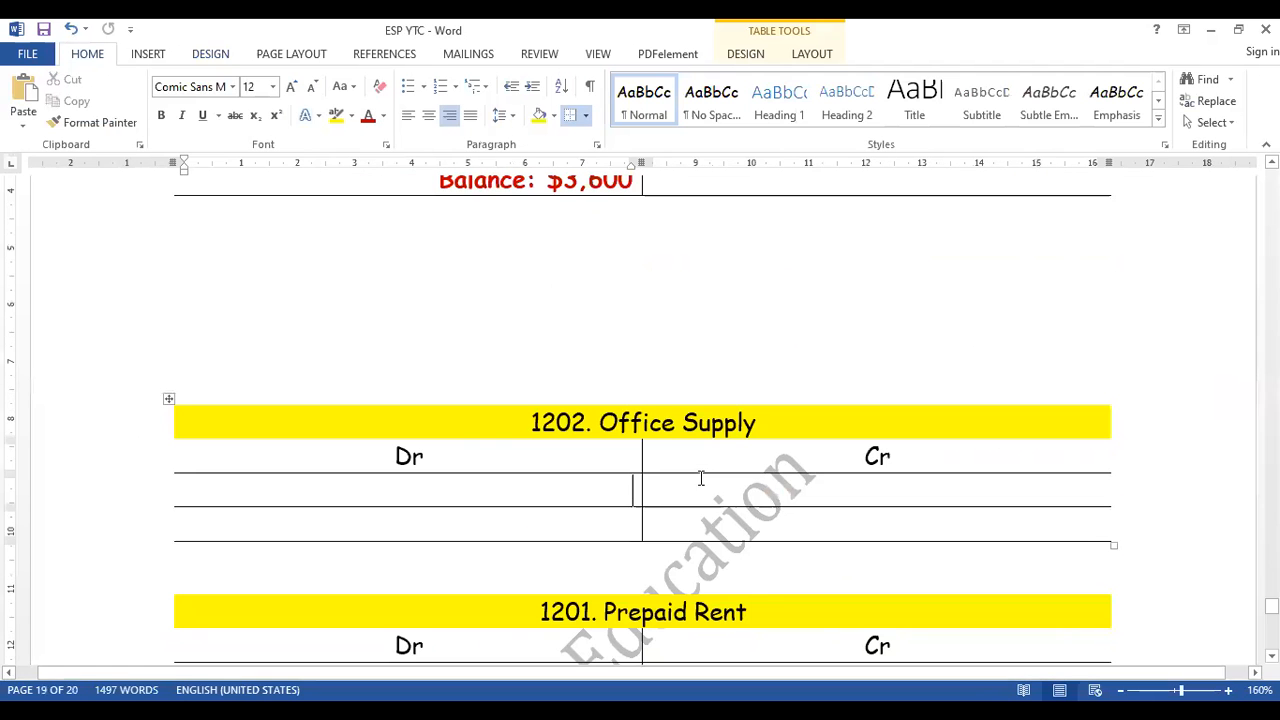
text(Jan.)
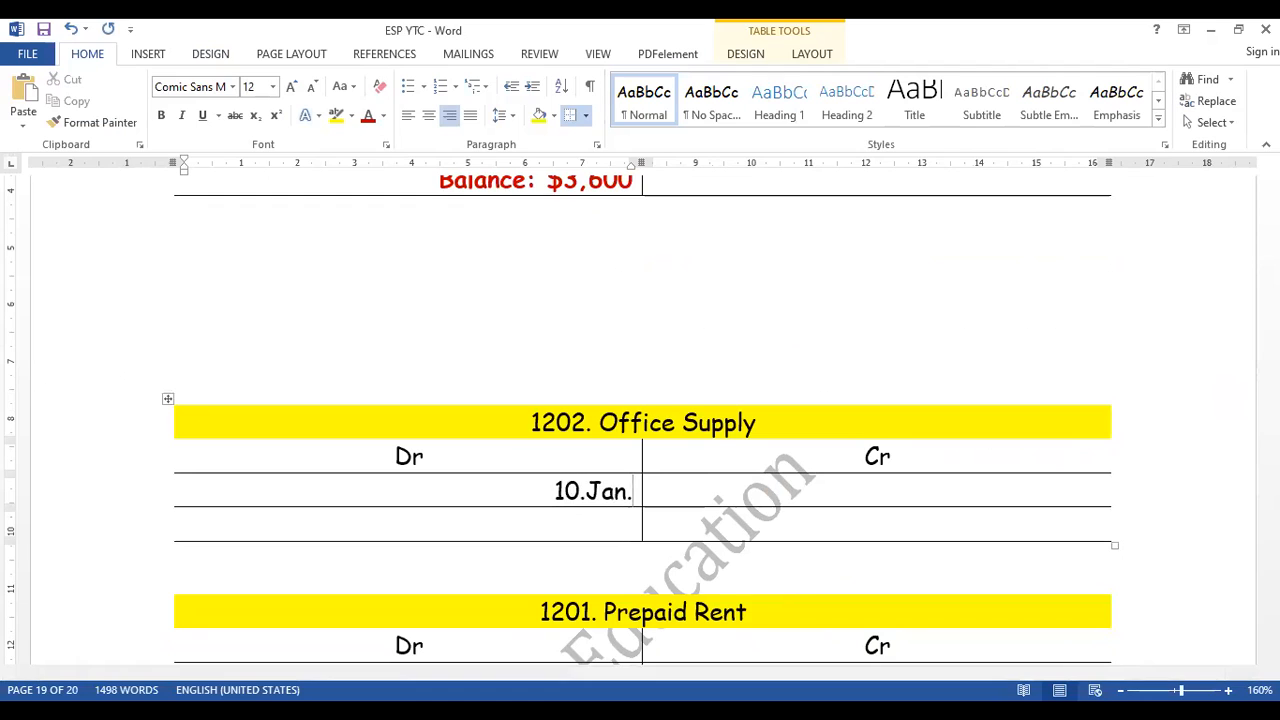
text(2023:)
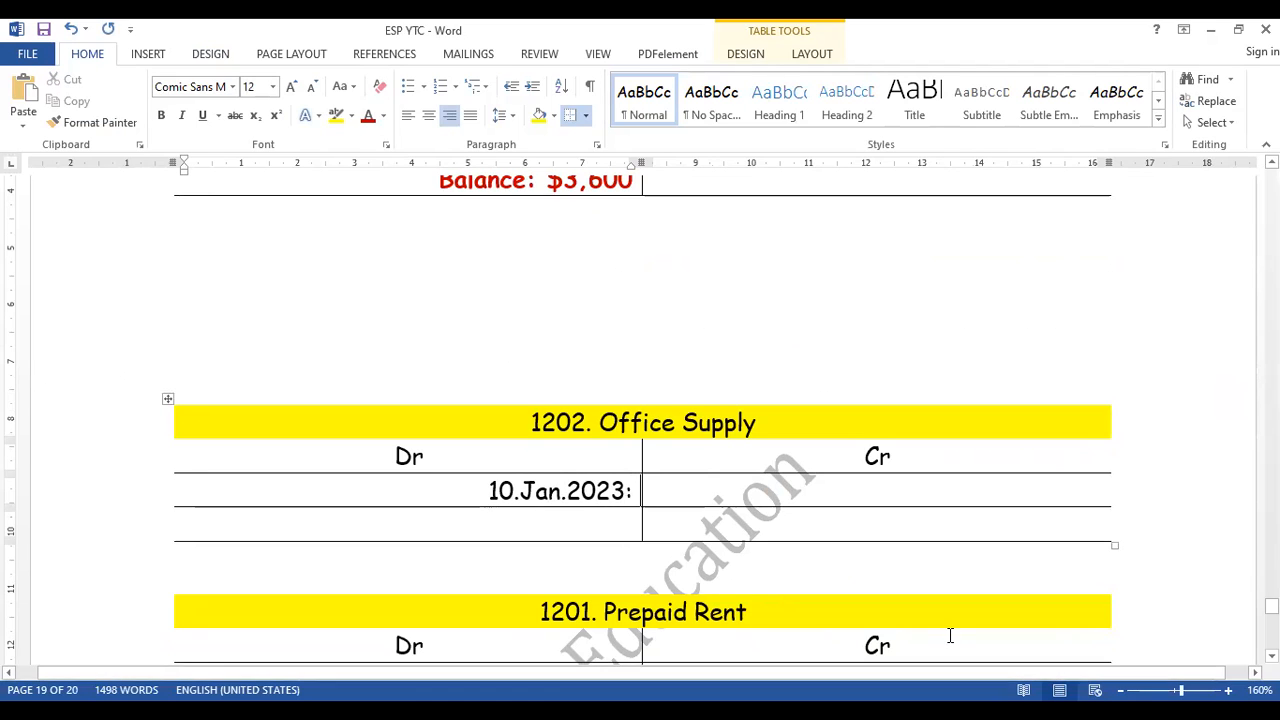
text( $600)
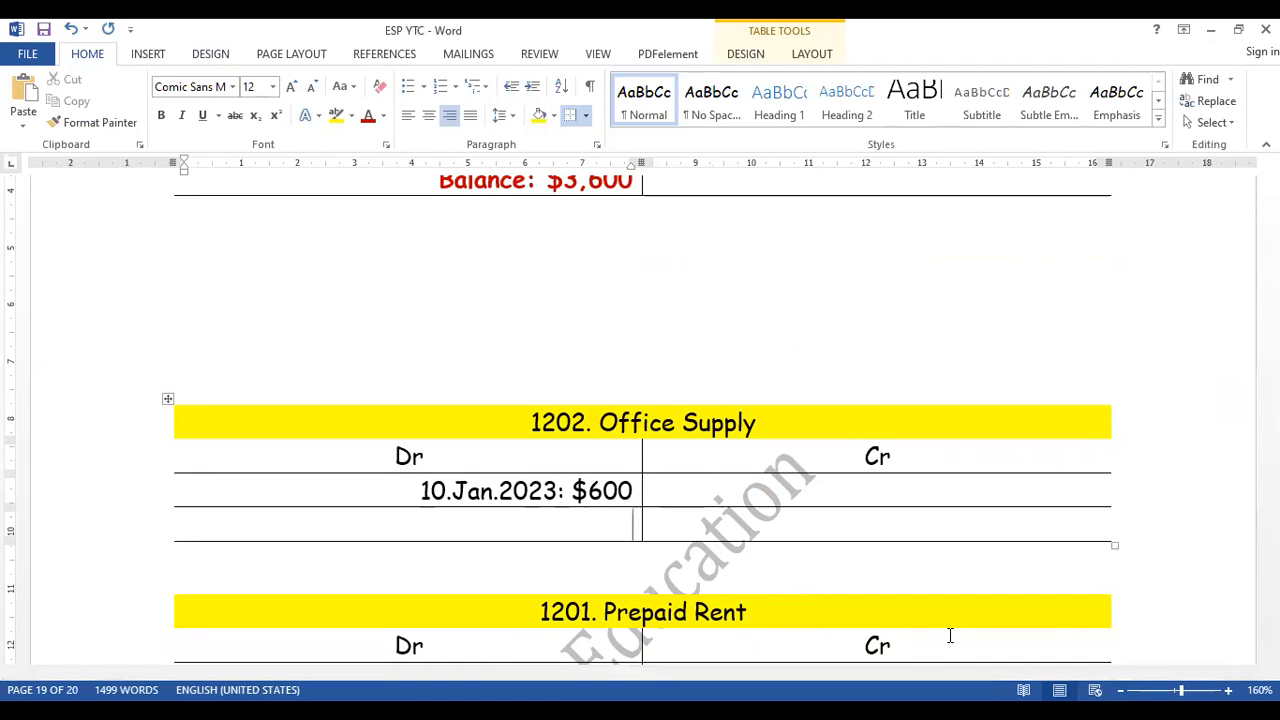
- Copy the red Prepaid Rent balance into the last debit row of the Office Supply ledger and edit it to "Balance: $600"
key(Down)
drag(438, 183, 637, 192)
key(ctrl+c)
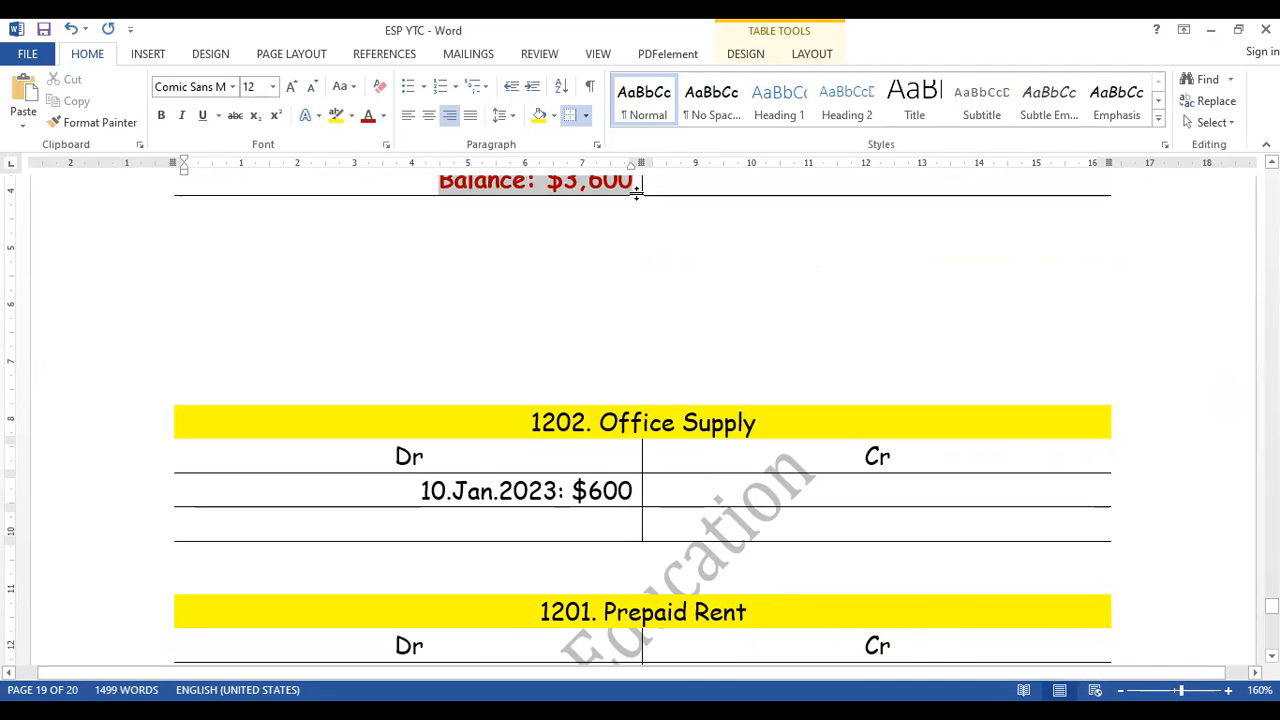
click(560, 517)
key(ctrl+v)
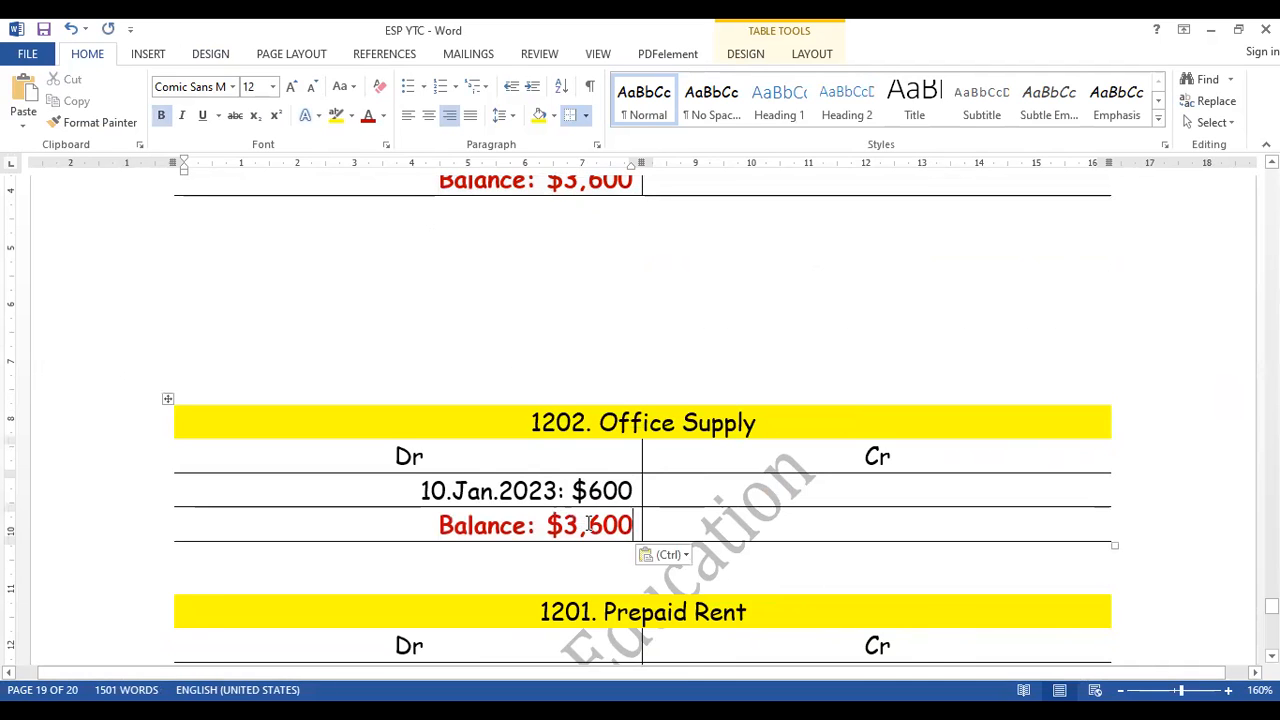
click(589, 524)
key(BackSpace)
key(BackSpace)
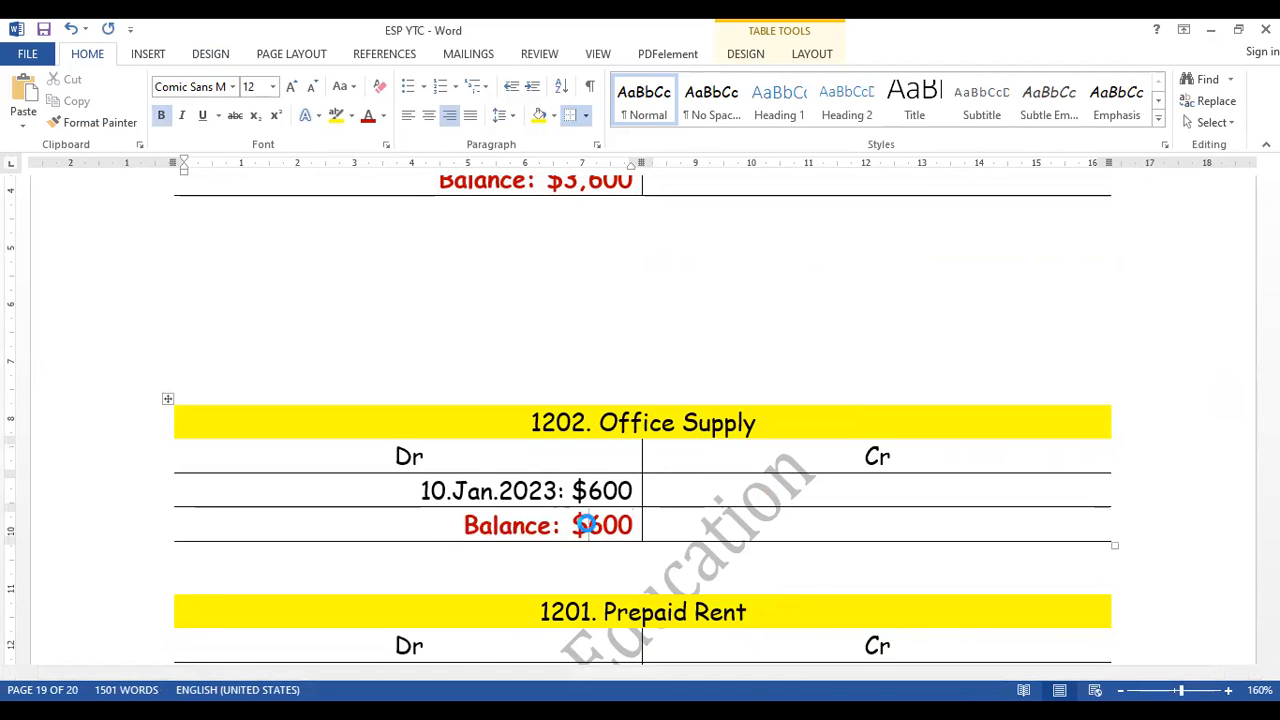
- Delete the empty duplicate 1201 Prepaid Rent table below the Office Supply ledger, along with the extra blank line it leaves
click(822, 487)
key(Down)
key(Down)
key(Down)
key(Down)
key(Down)
key(Down)
key(Down)
key(Down)
key(Down)
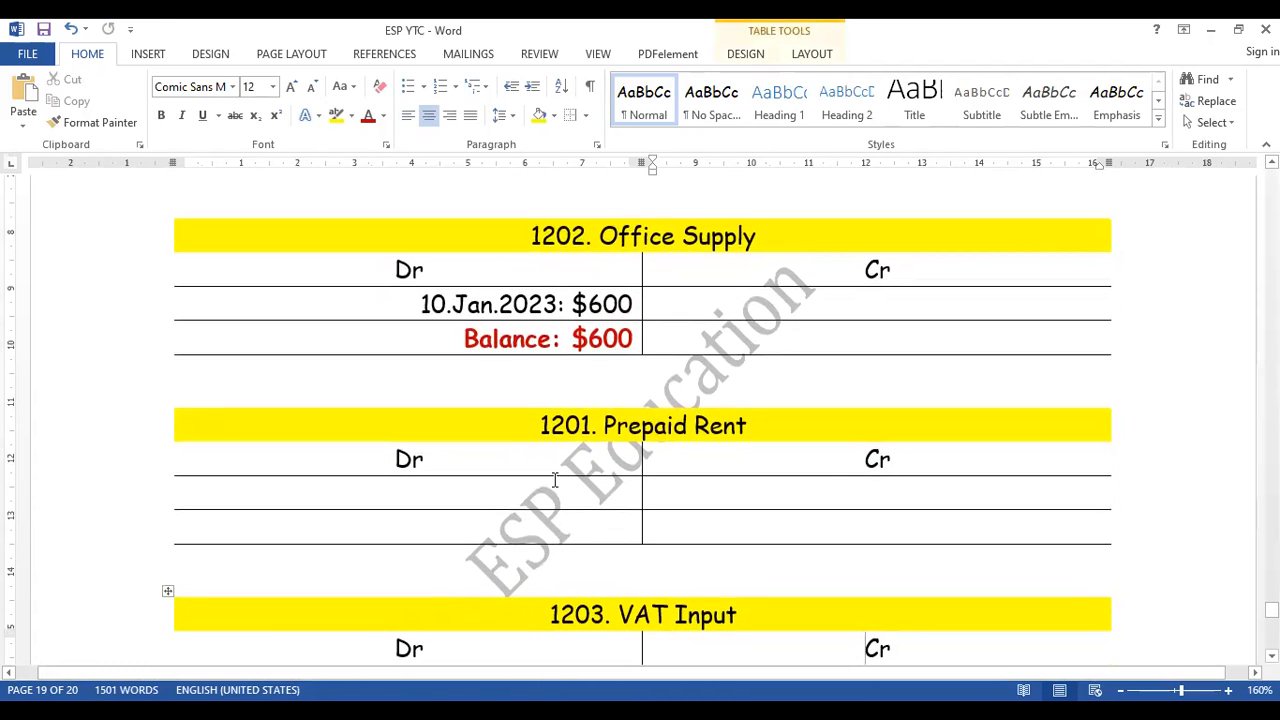
click(150, 416)
click(164, 402)
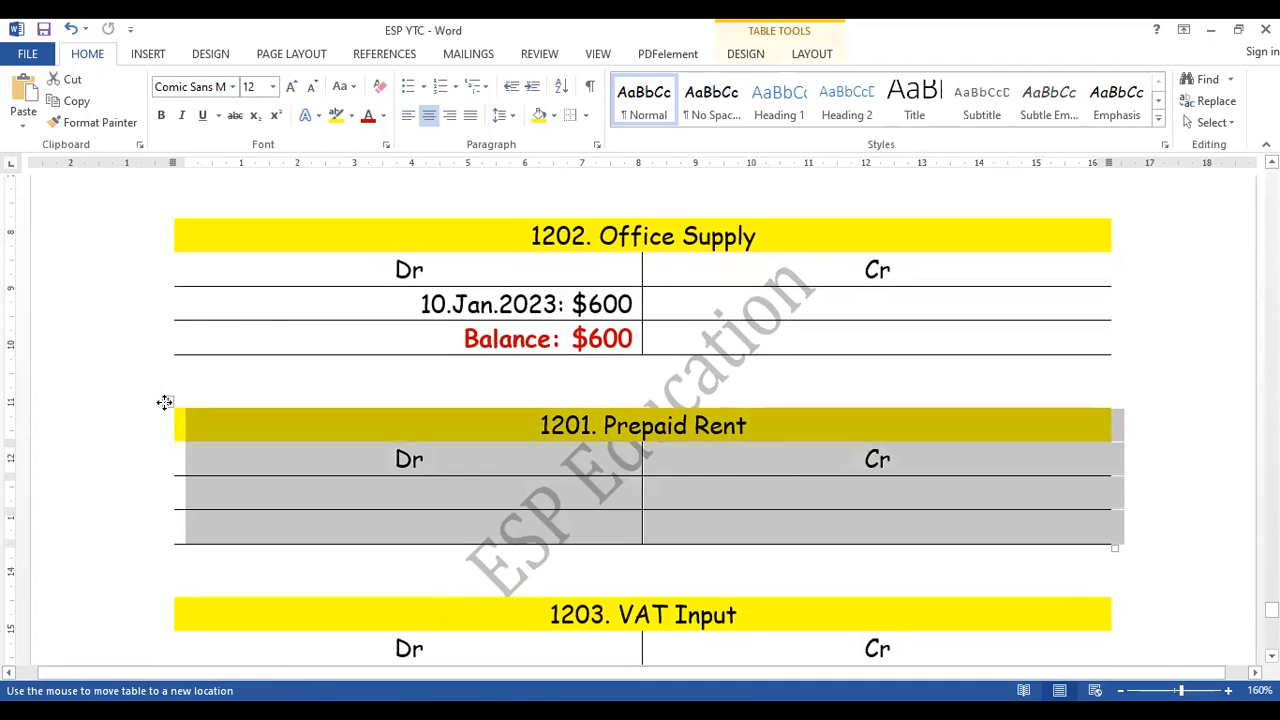
click(436, 373)
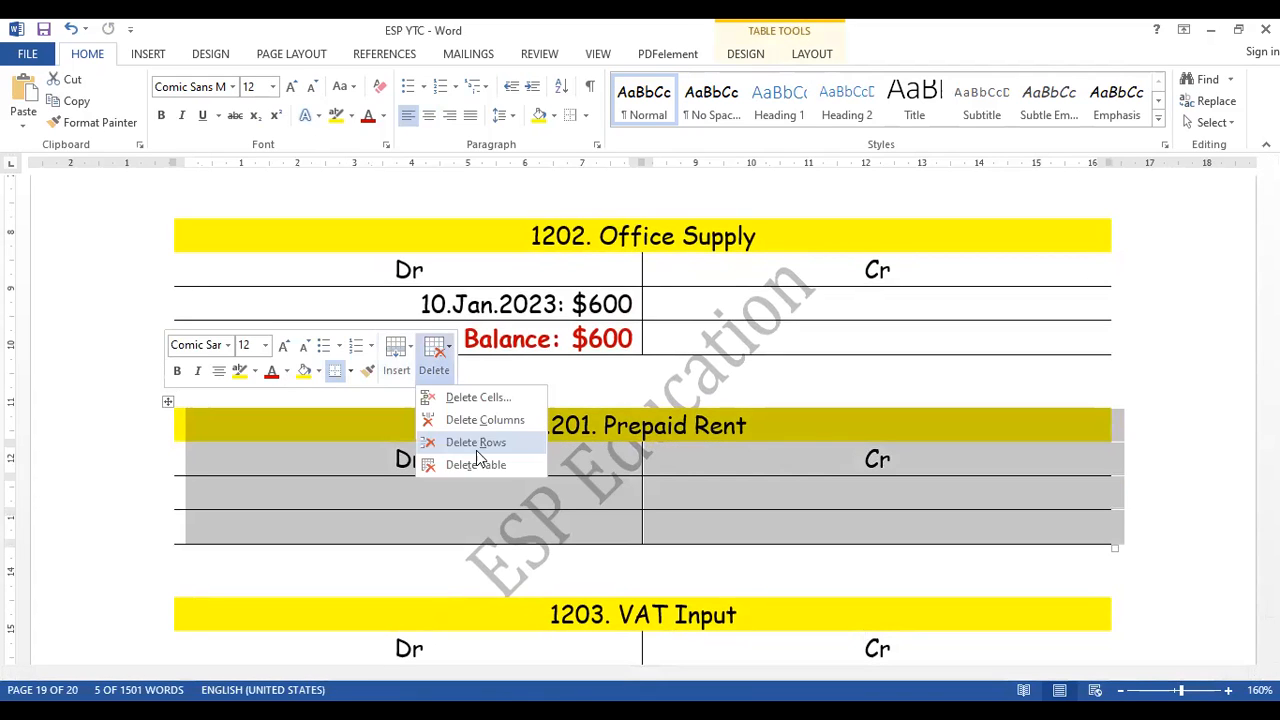
click(476, 463)
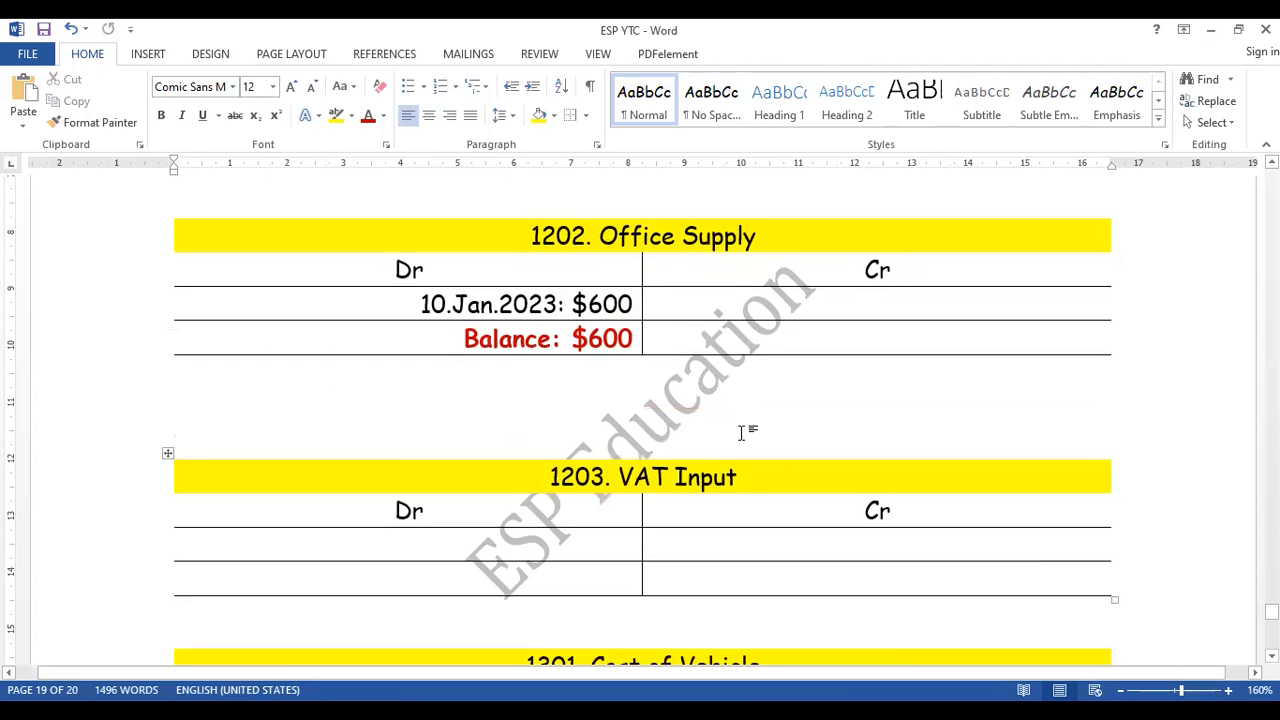
key(BackSpace)
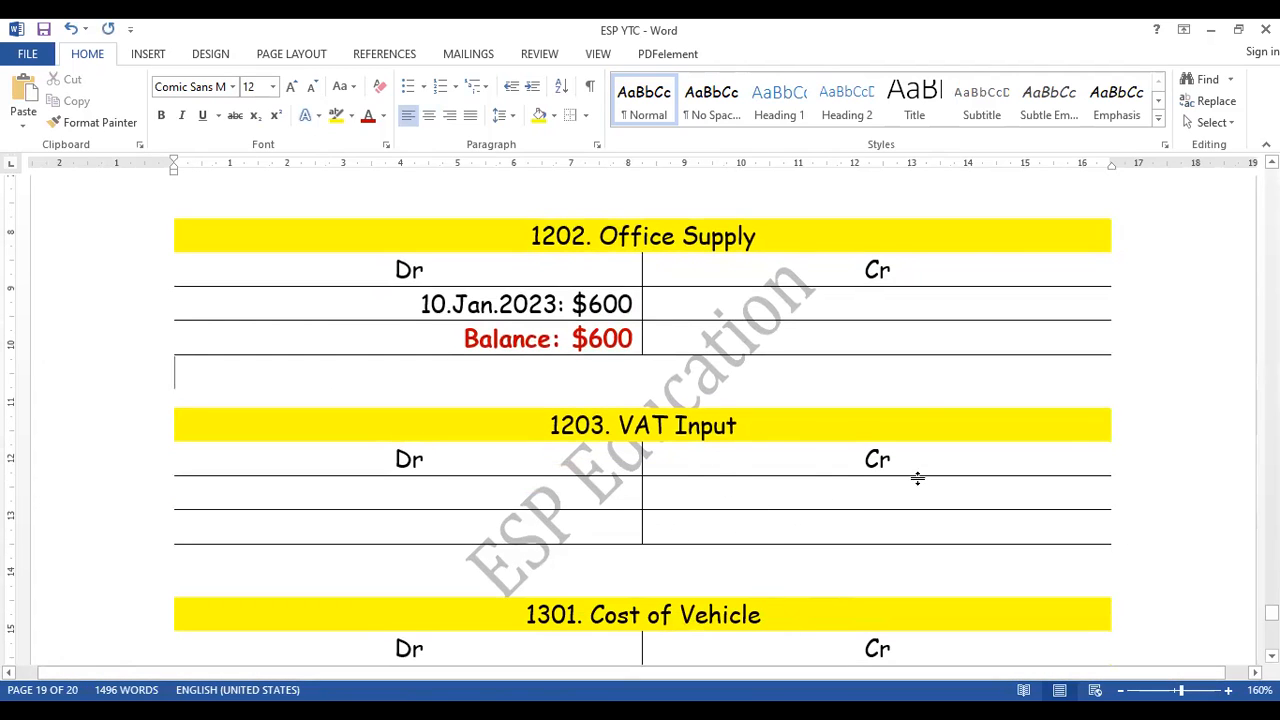
- Examine the Inv.103 transaction and its journal entry for the date and amount posted to VAT Input, account 1203
click(605, 492)
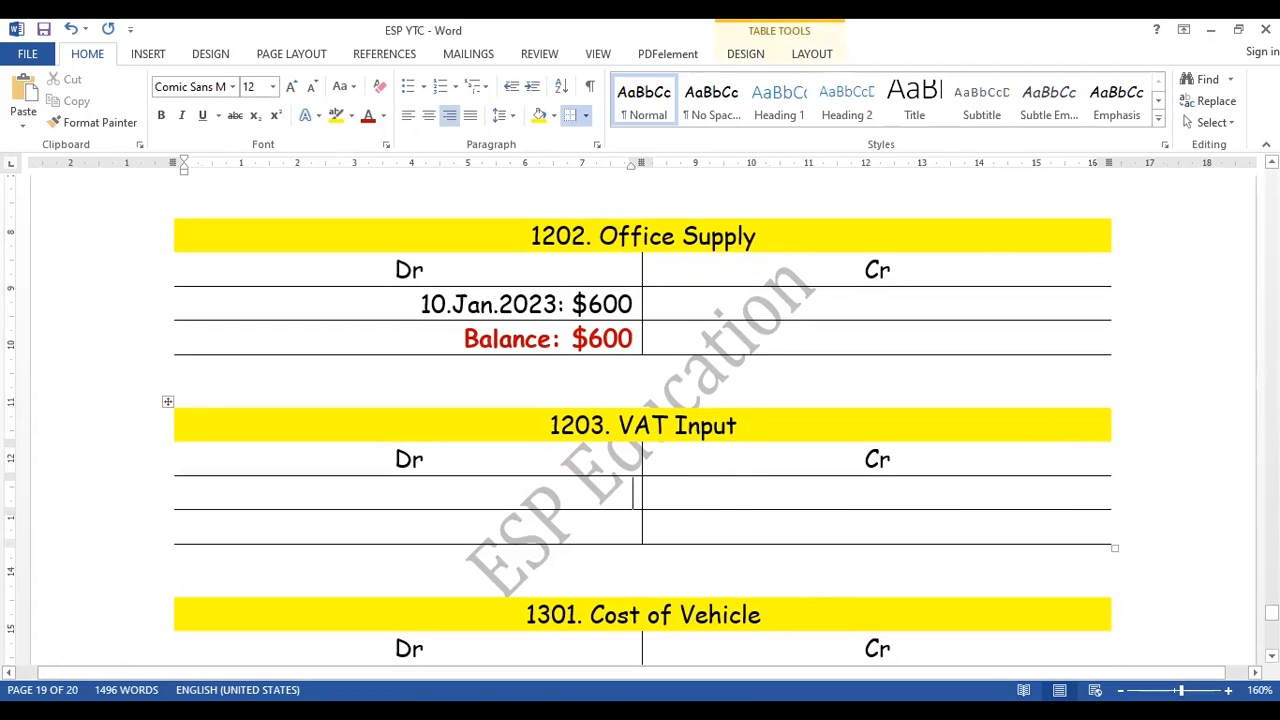
scroll(642, 442, up, 1)
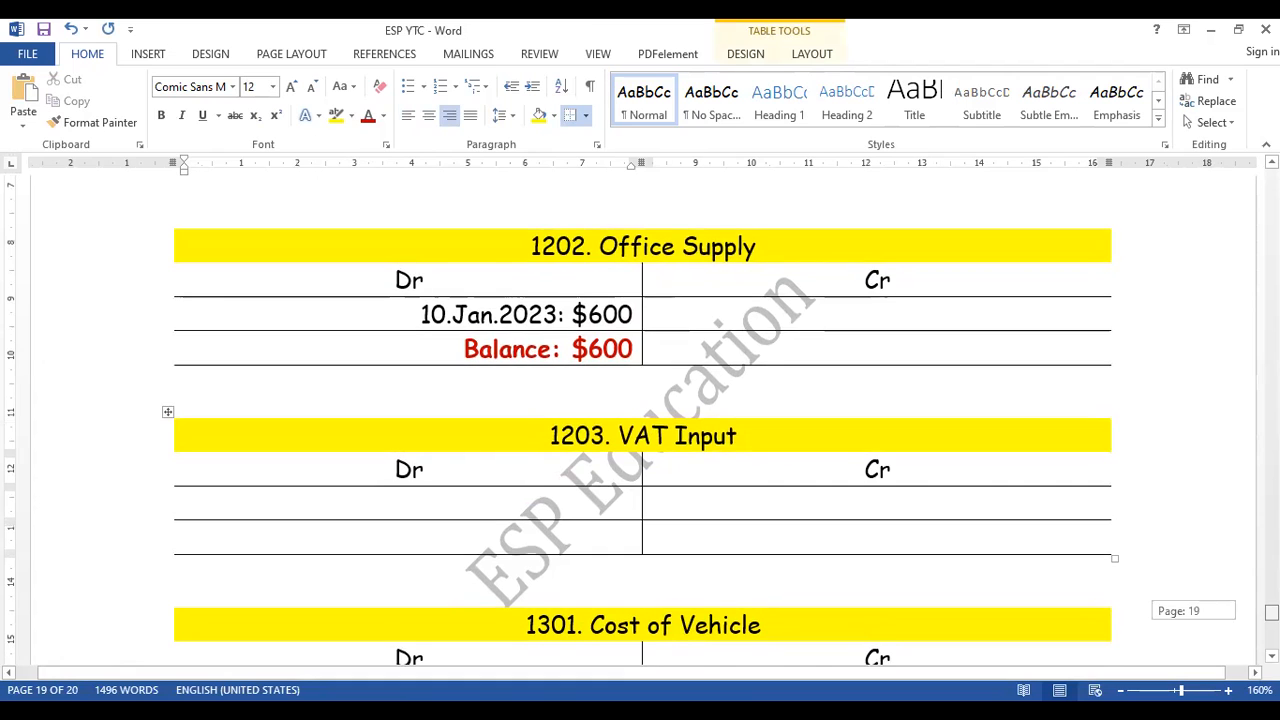
scroll(642, 442, up, 20)
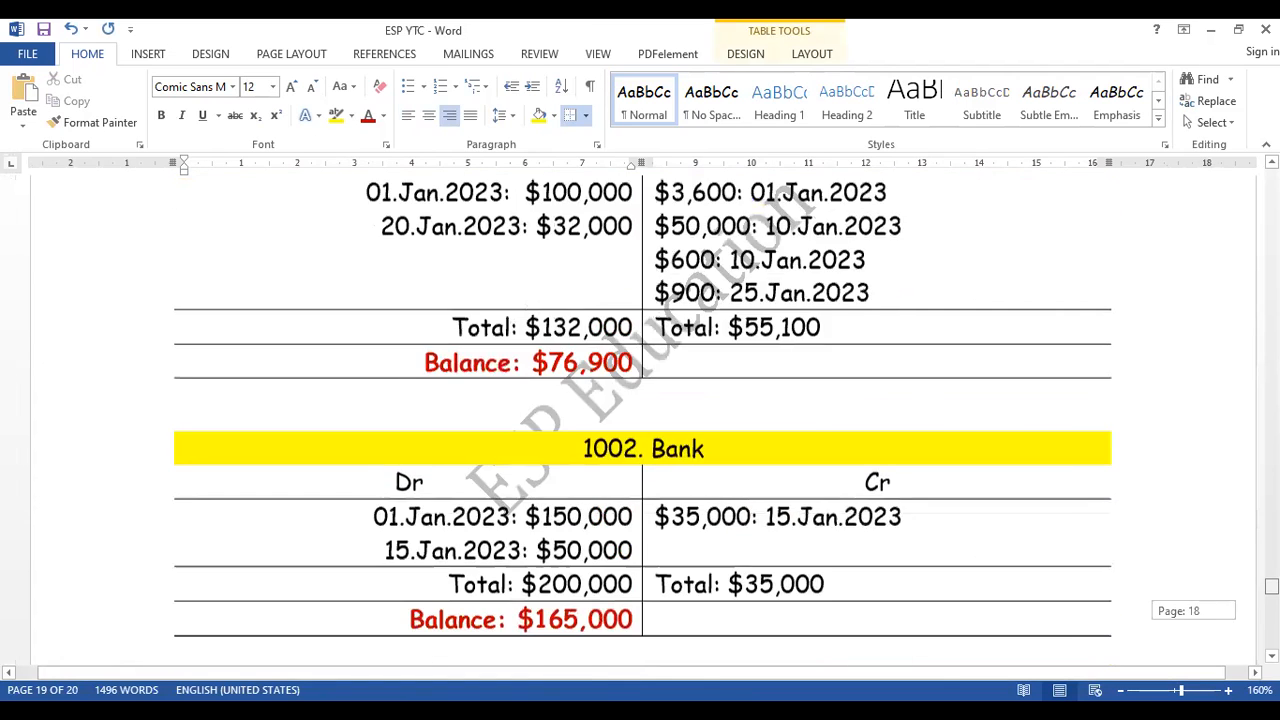
scroll(642, 442, up, 20)
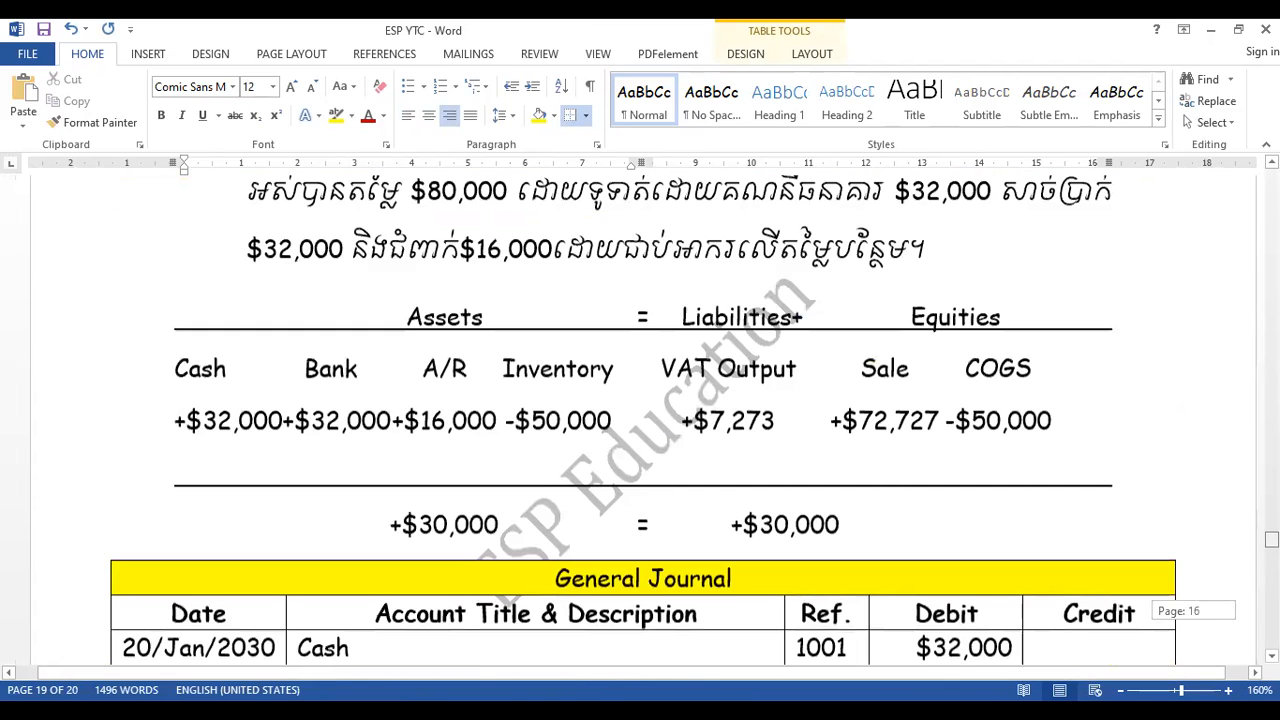
scroll(642, 442, up, 12)
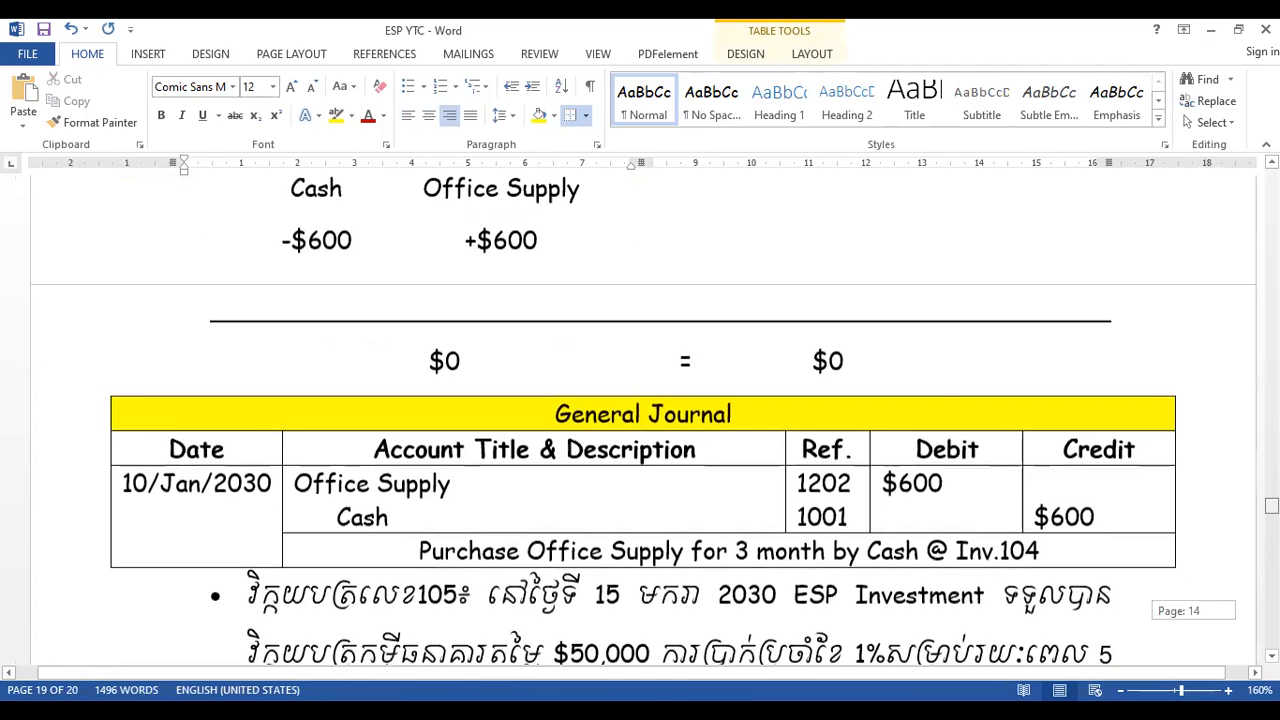
scroll(642, 442, down, 4)
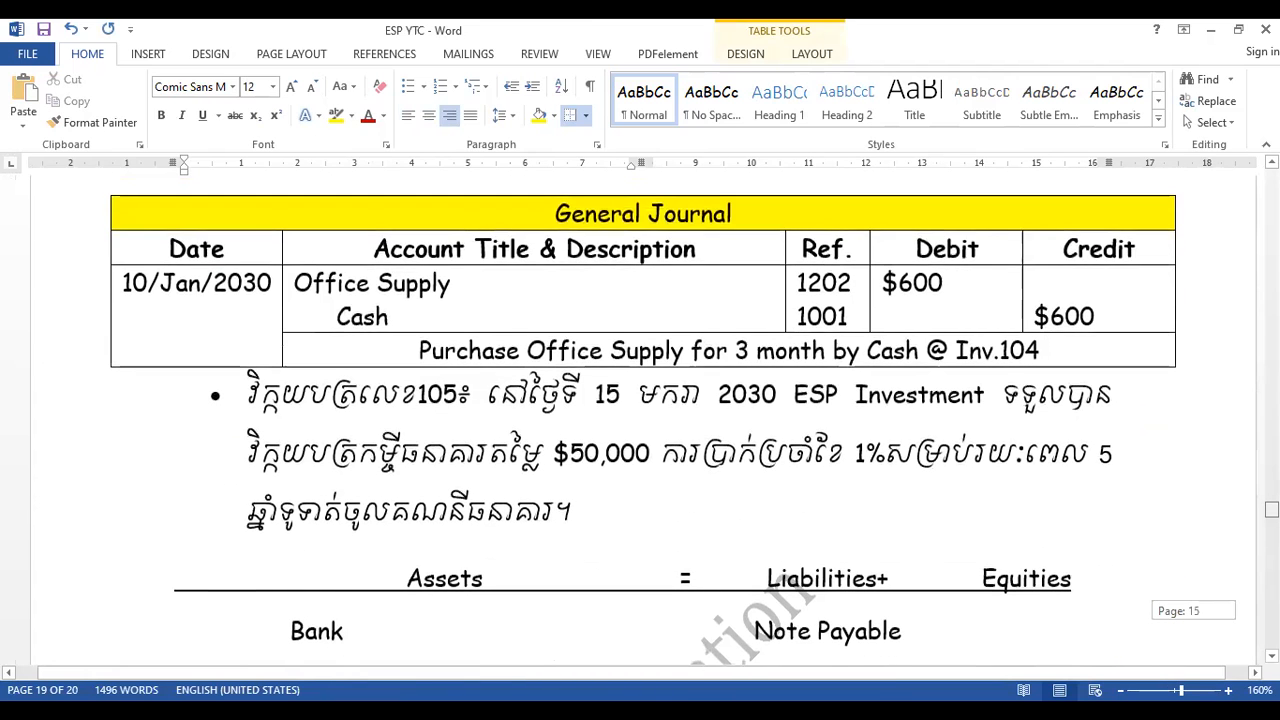
scroll(642, 442, up, 9)
scroll(642, 442, up, 12)
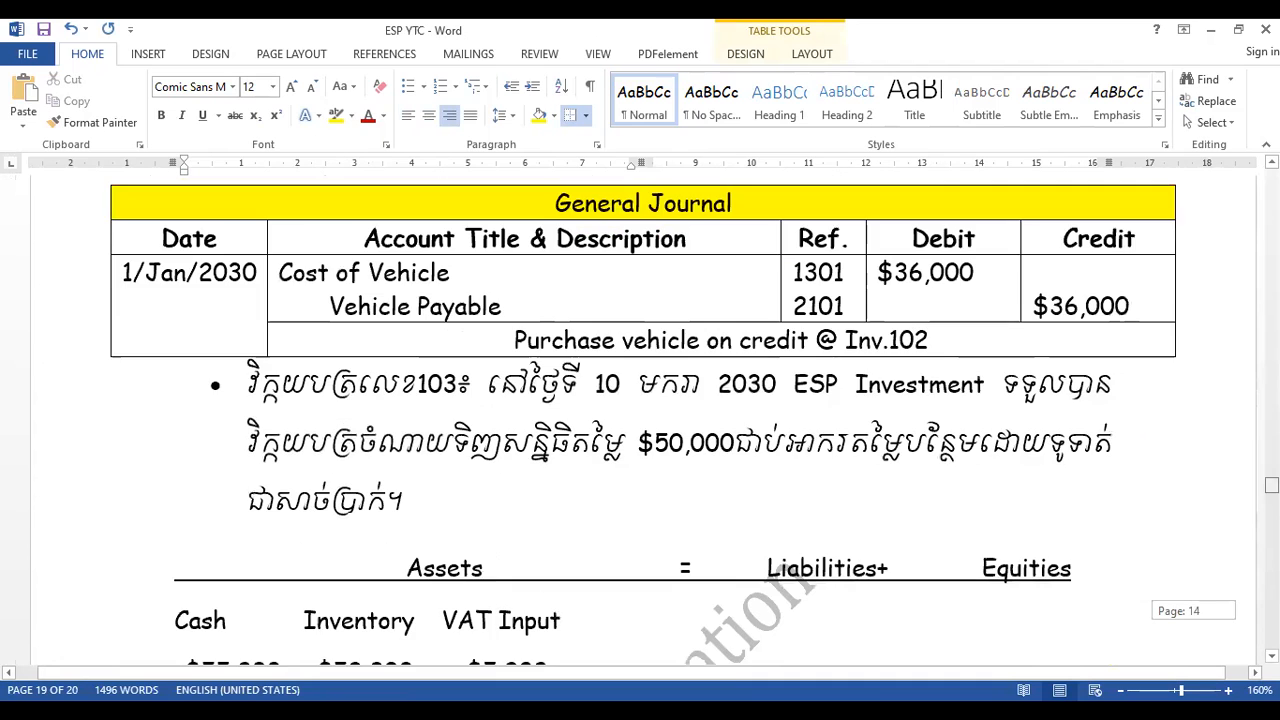
scroll(642, 442, down, 7)
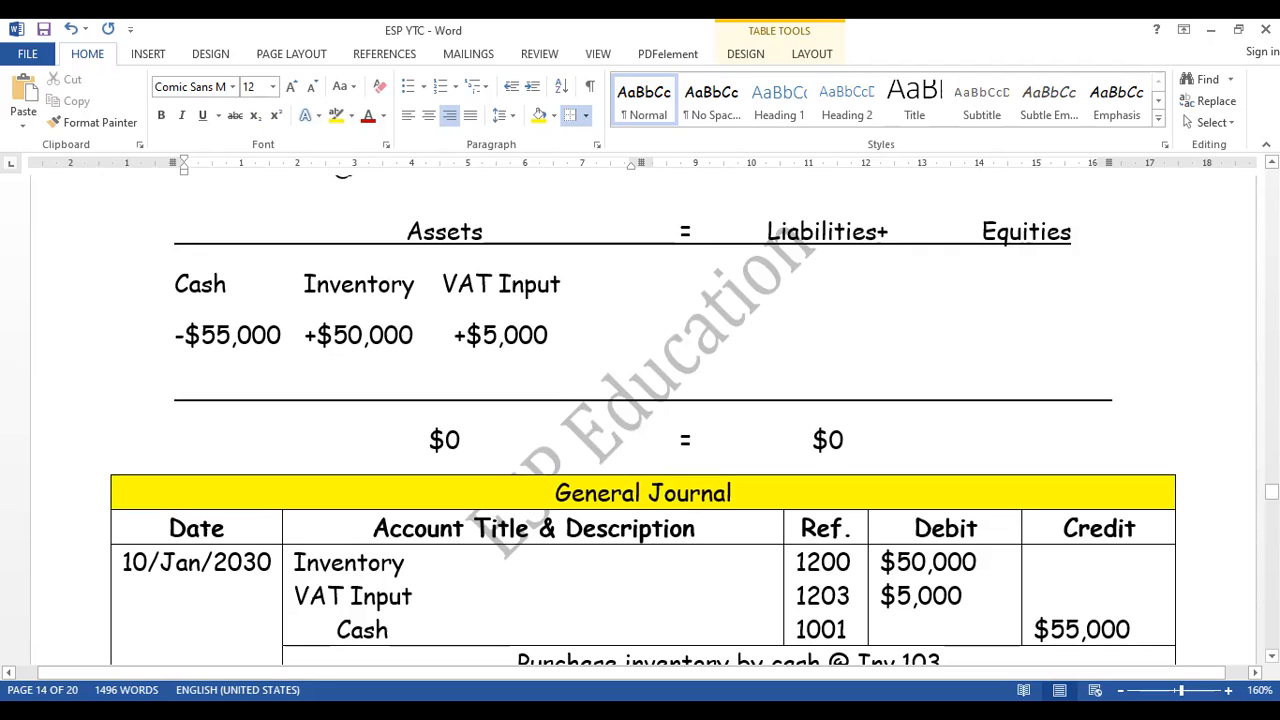
drag(1271, 491, 1271, 612)
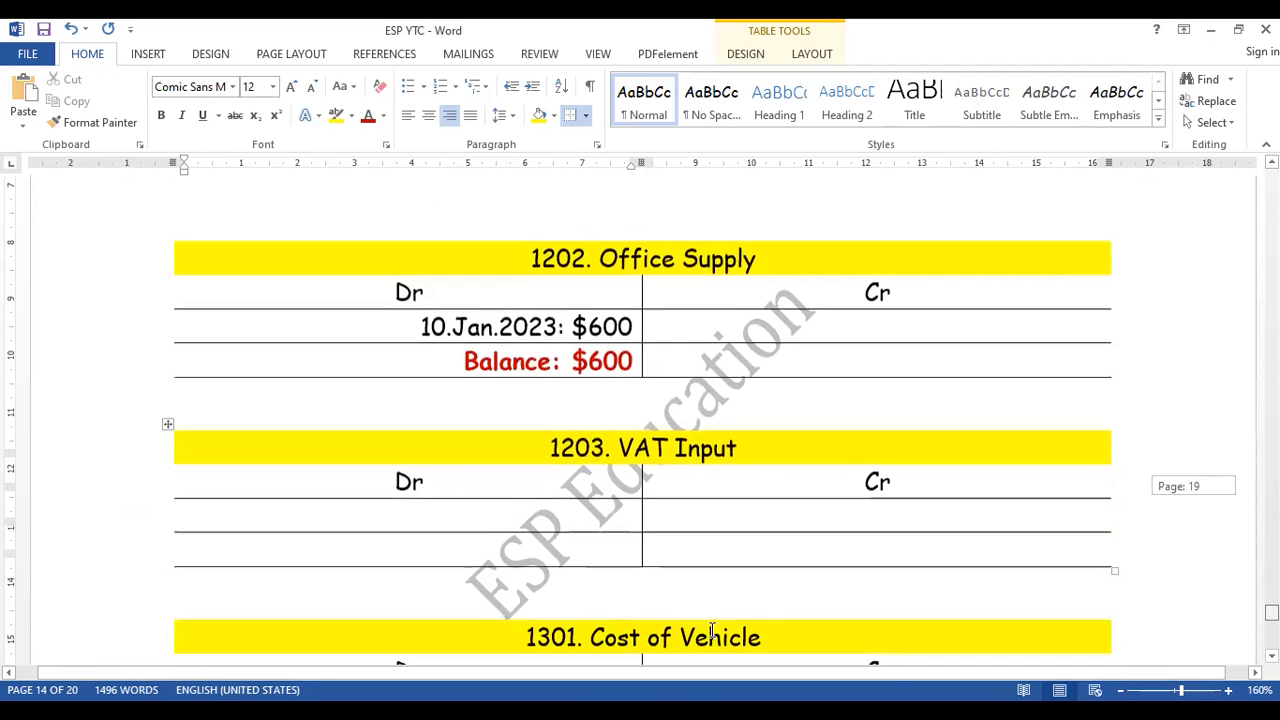
- Copy both debit rows of the Office Supply ledger into the VAT Input ledger and edit the entry to "10.Jan.2023: $5,000"
drag(400, 325, 641, 341)
key(ctrl+c)
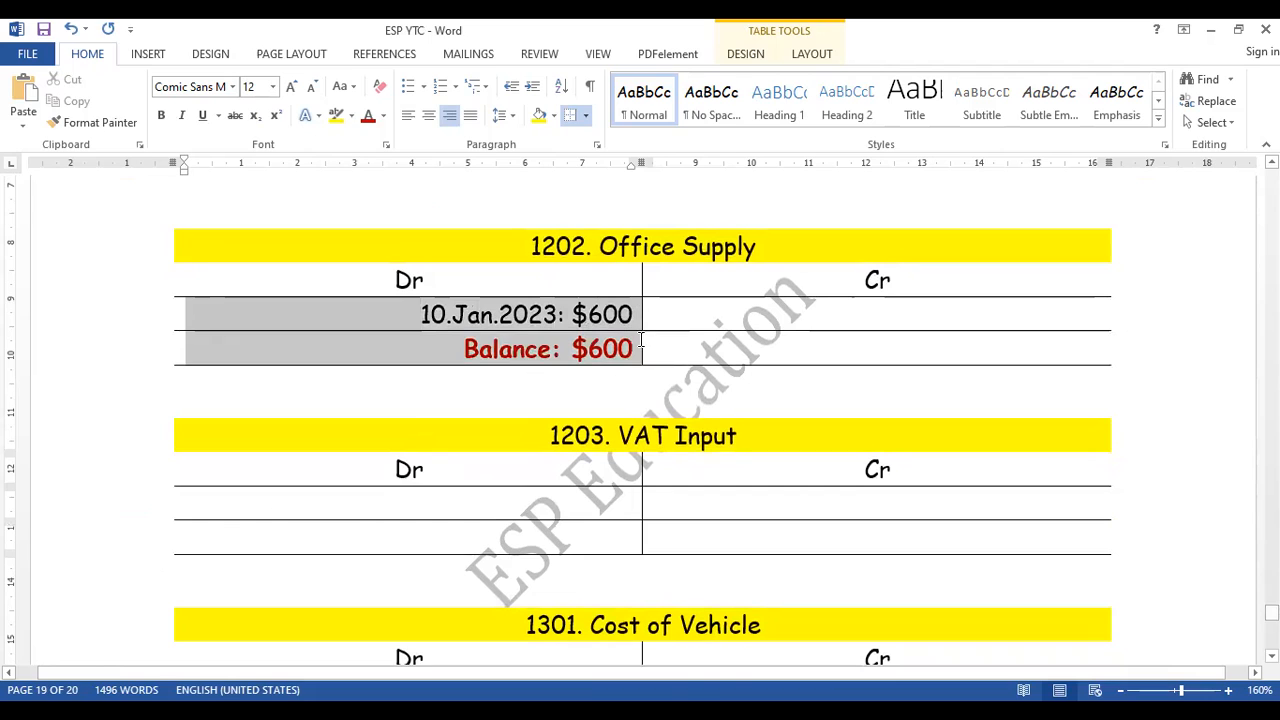
click(423, 508)
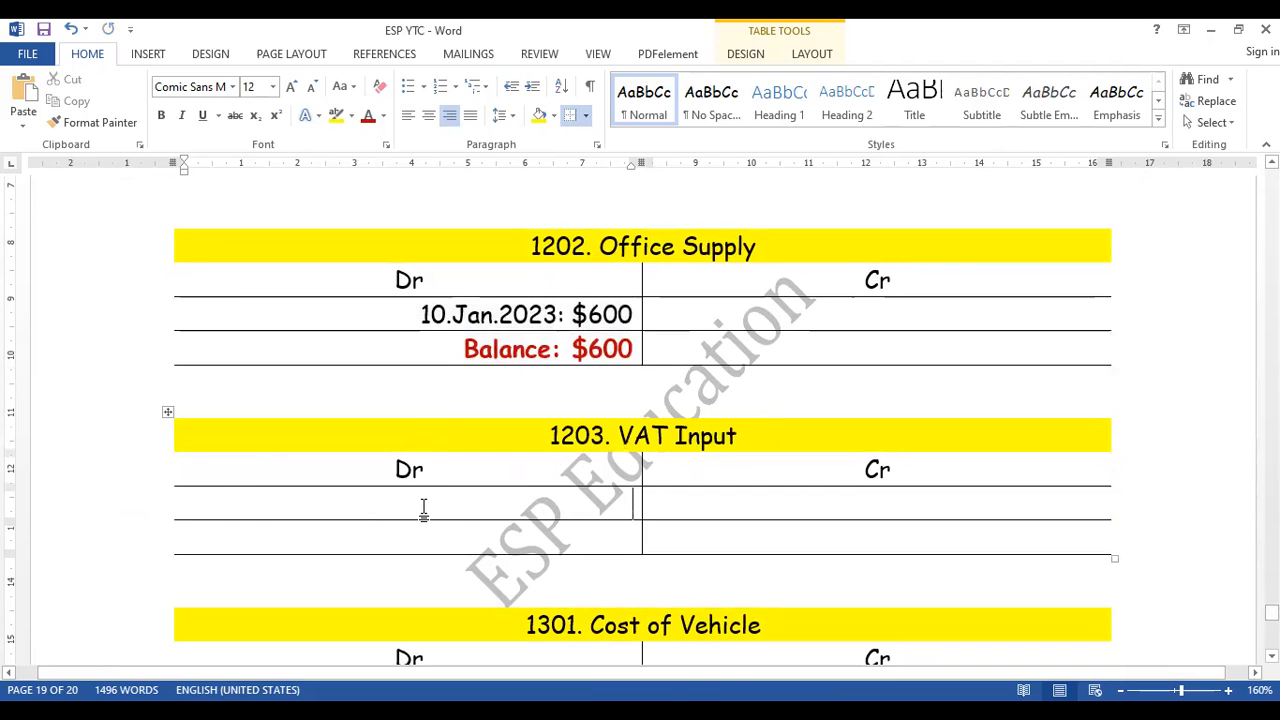
key(ctrl+v)
click(606, 510)
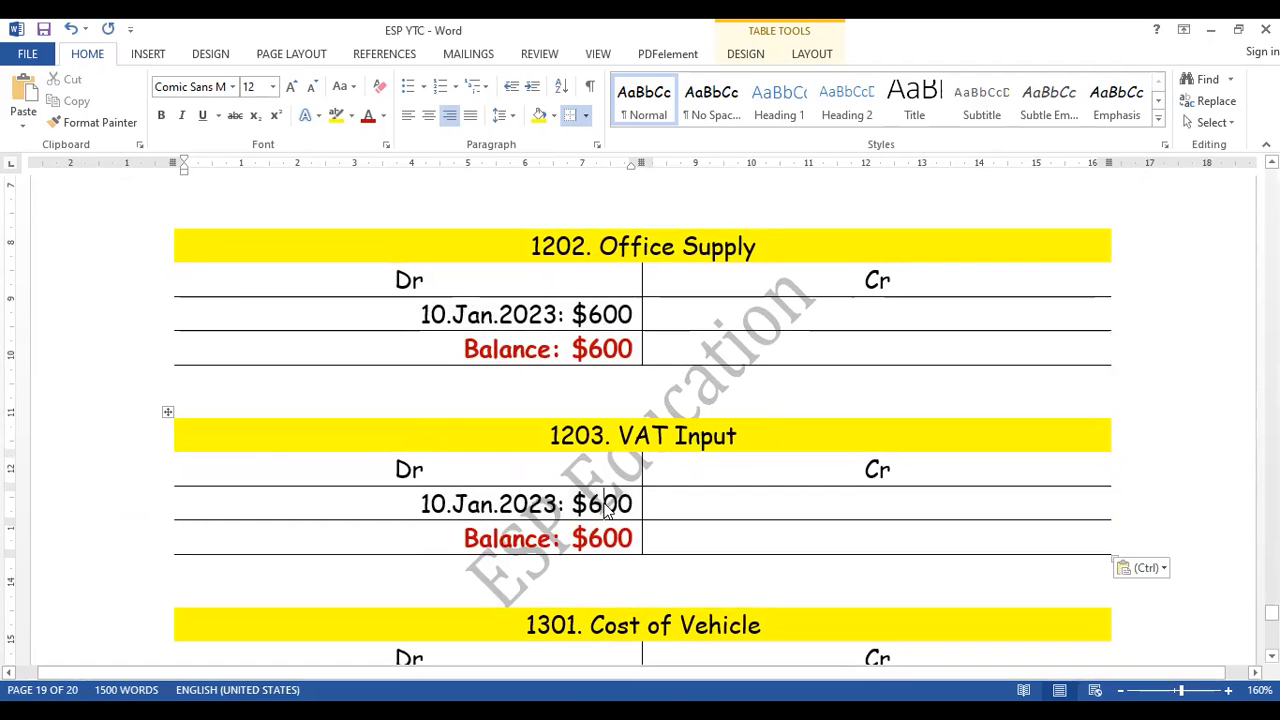
key(BackSpace)
text(5,0)
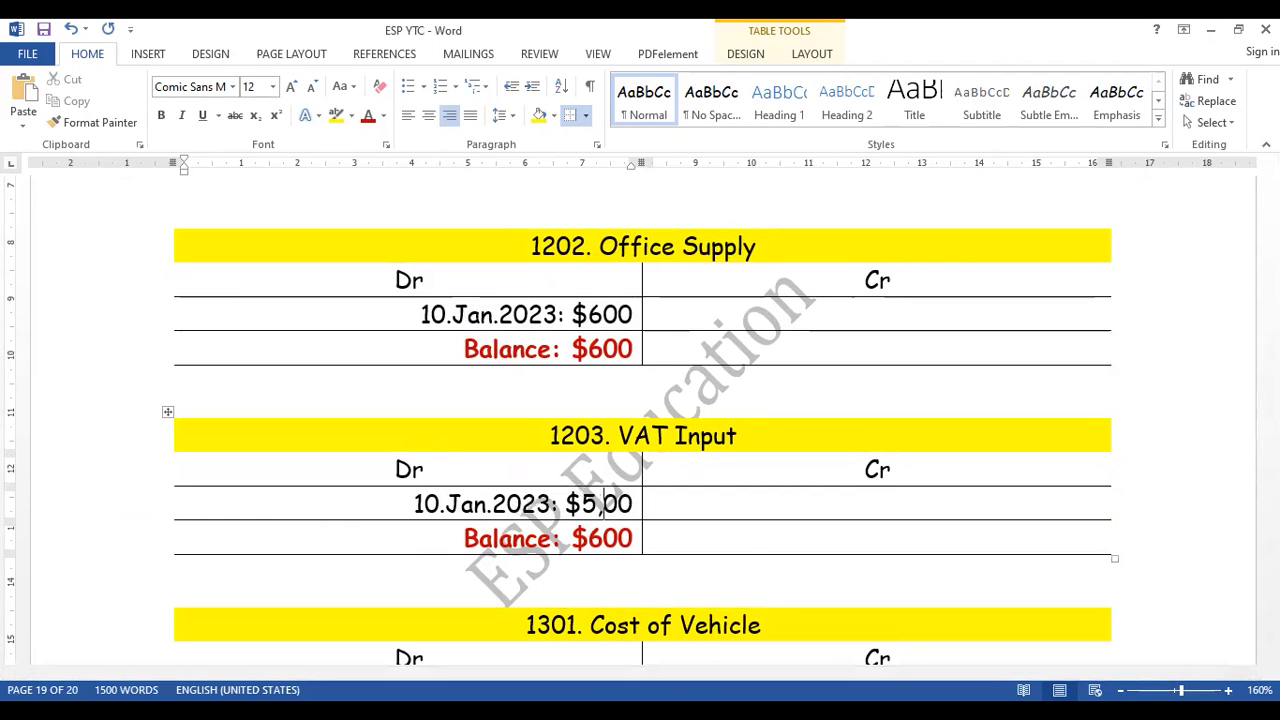
- Edit the red balance in the VAT Input ledger to "Balance: $5,000" and save the document
click(603, 538)
key(BackSpace)
text(5,0)
key(ctrl+s)
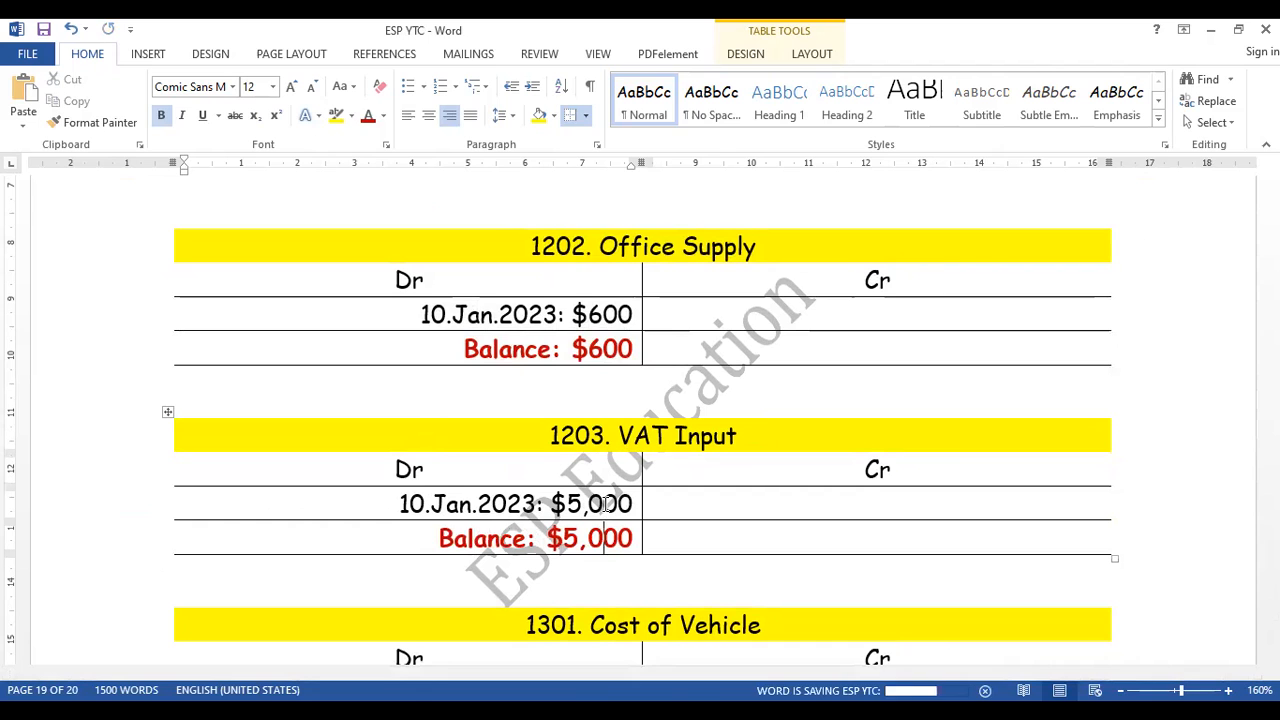
click(753, 497)
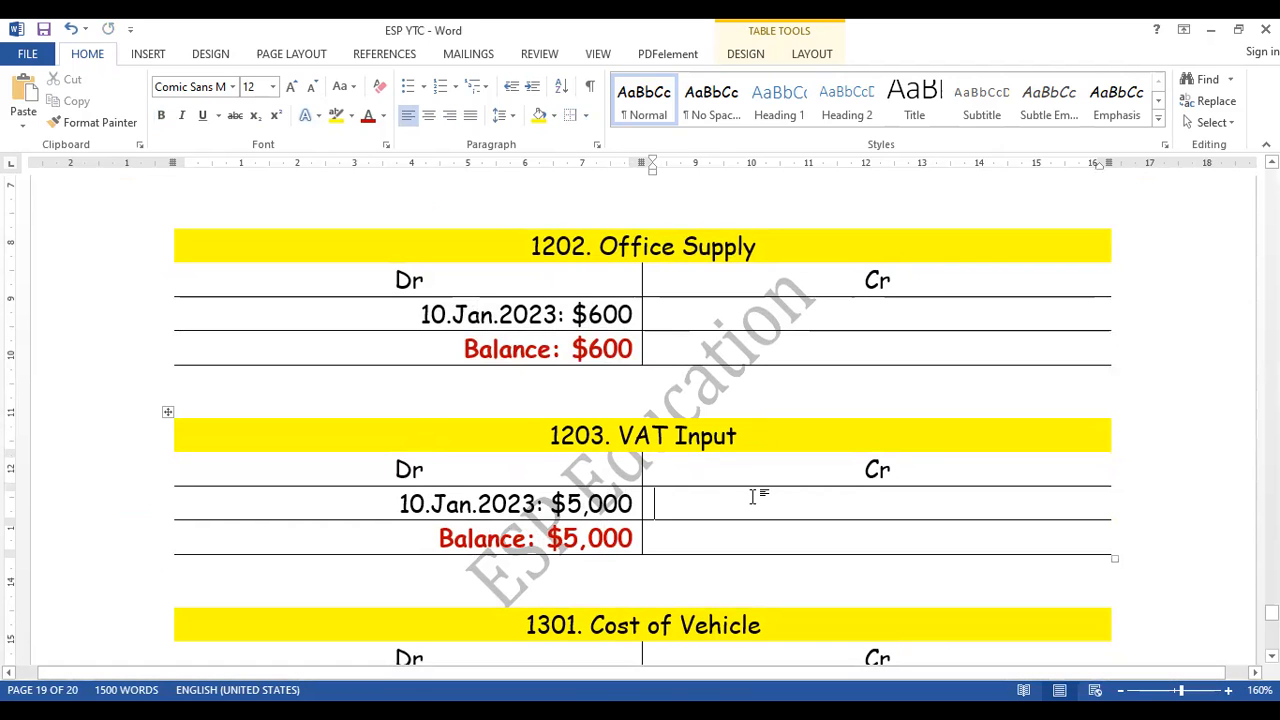
- Examine the Invoice document and the Inv.102 transaction and journal entry in ESP YTC for the amount affecting Cost of Vehicle, account 1301
scroll(753, 497, down, 2)
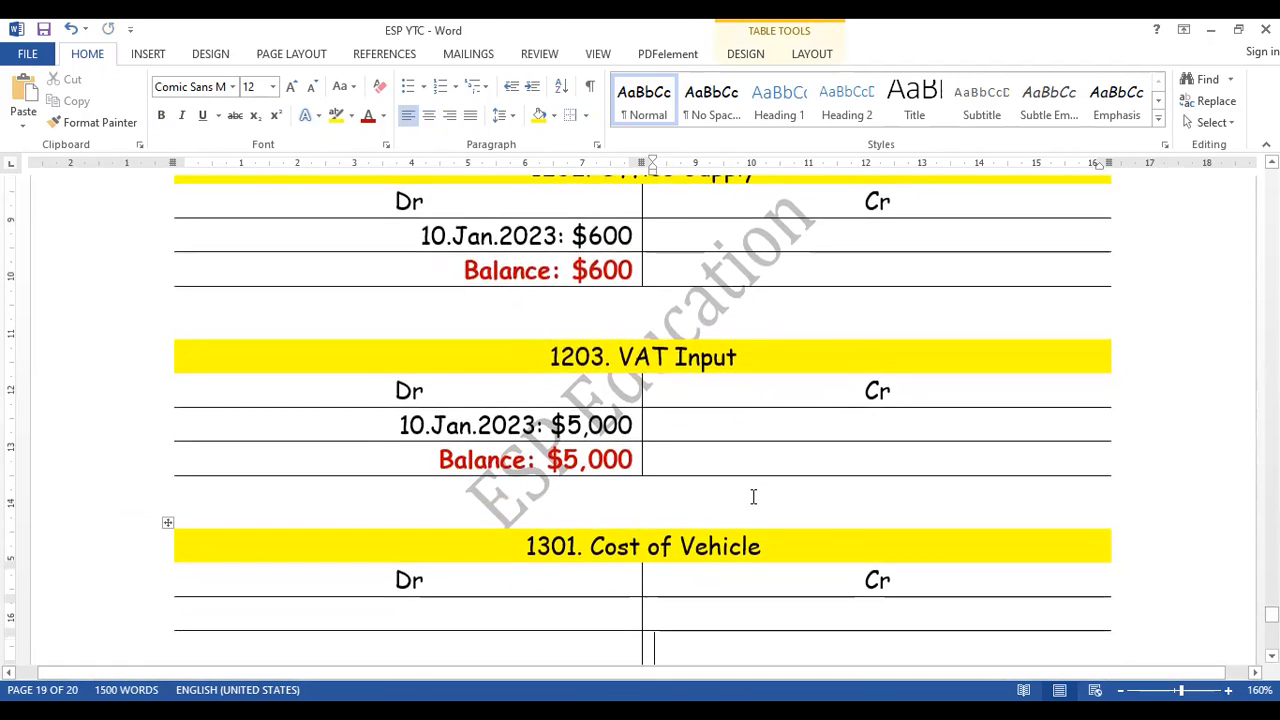
click(574, 612)
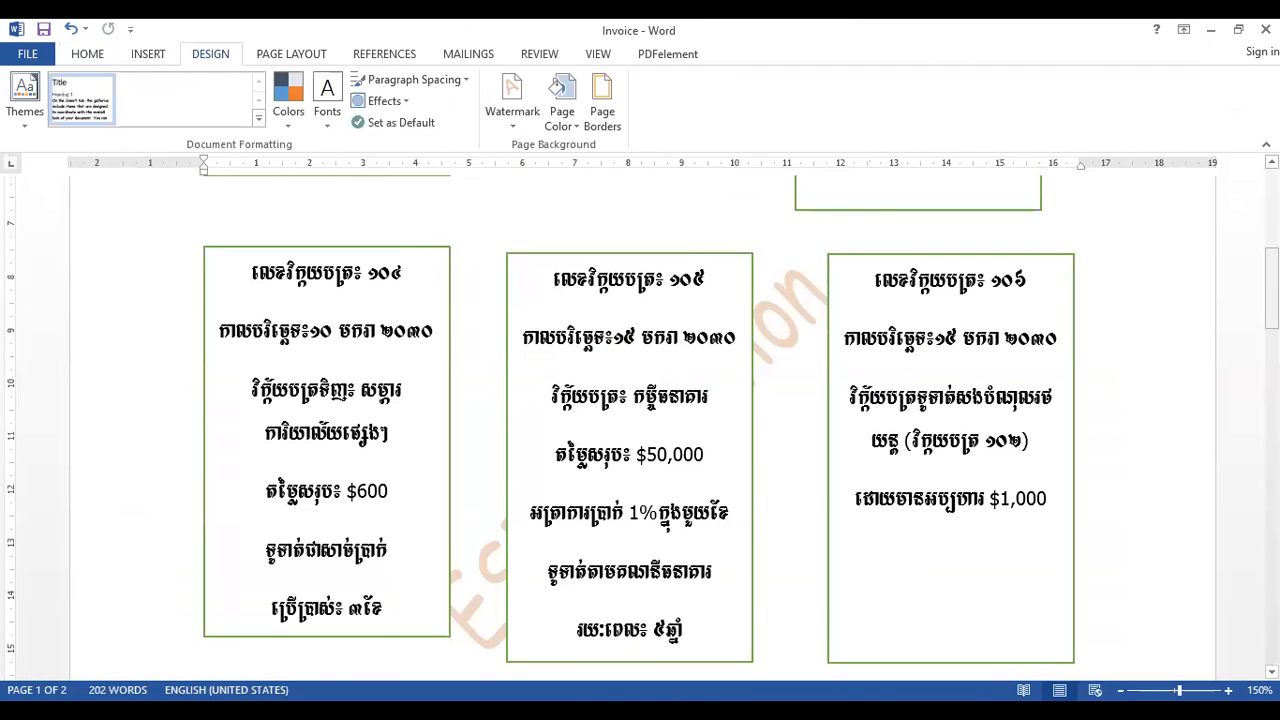
drag(1272, 292, 1272, 238)
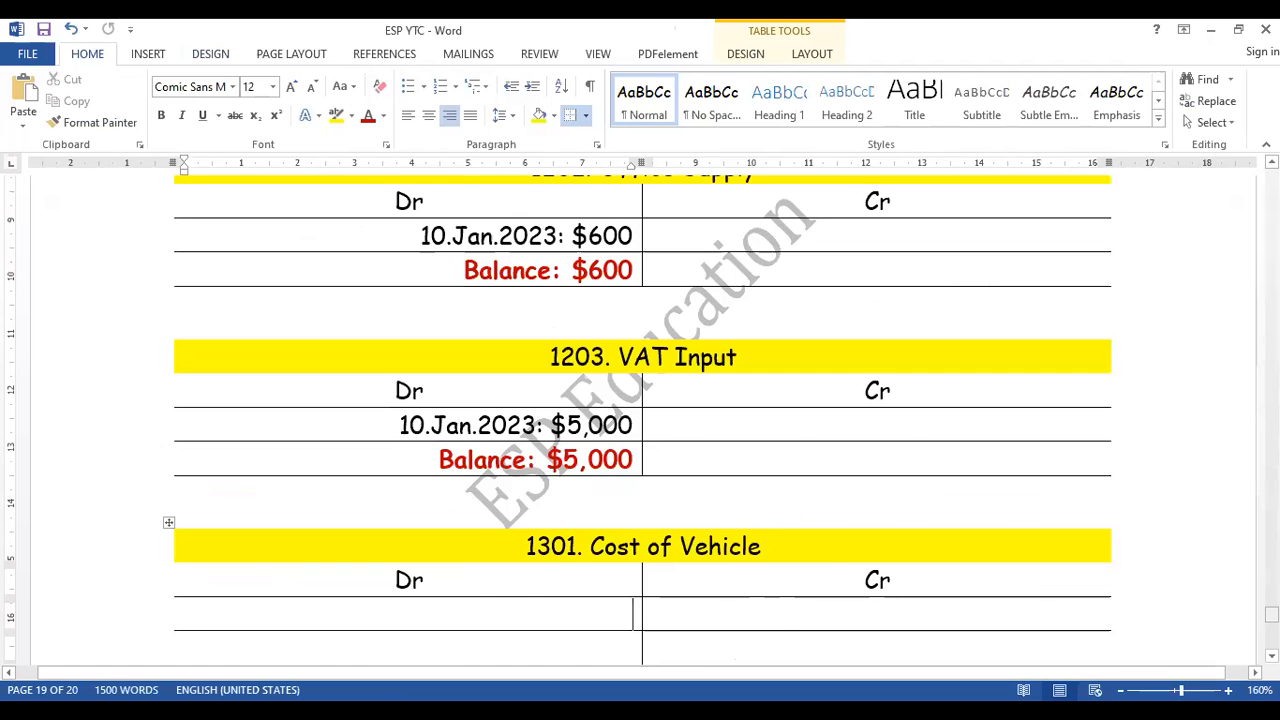
drag(1272, 615, 1272, 472)
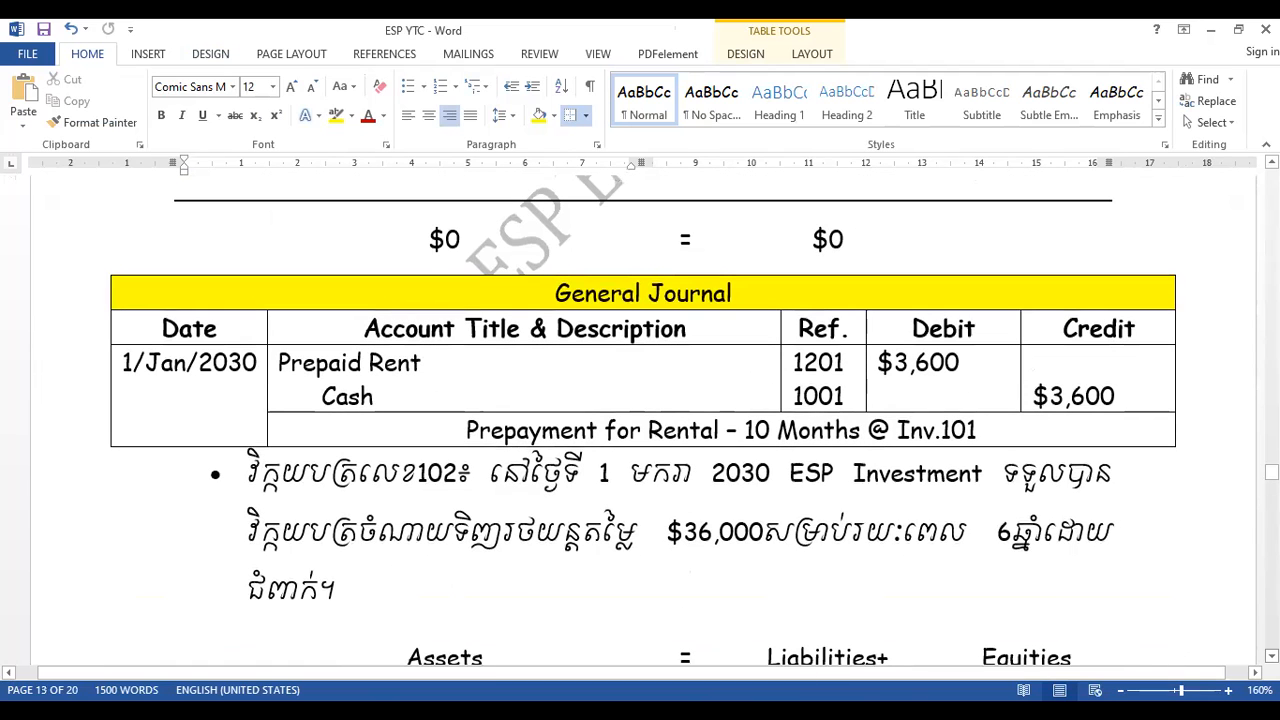
scroll(522, 559, down, 1)
click(457, 467)
drag(667, 518, 745, 520)
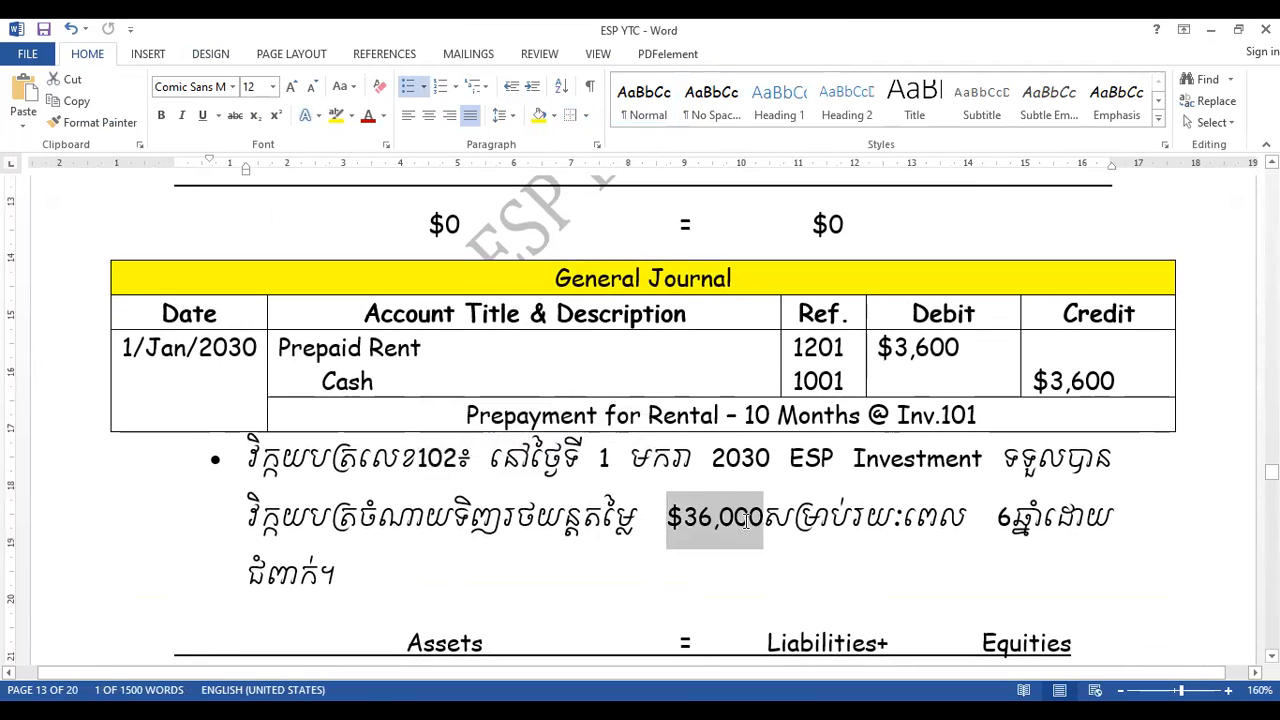
key(Down)
key(Down)
key(Down)
key(Down)
key(Down)
key(Down)
key(Down)
key(Down)
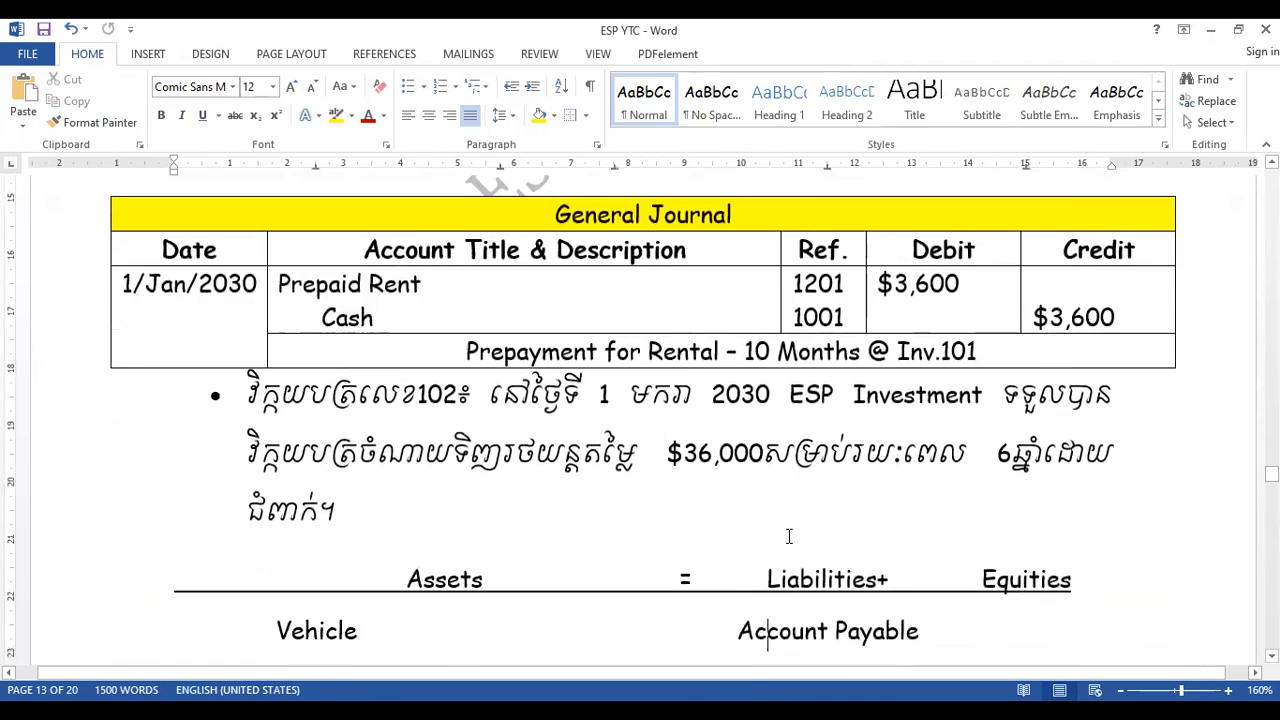
key(Down)
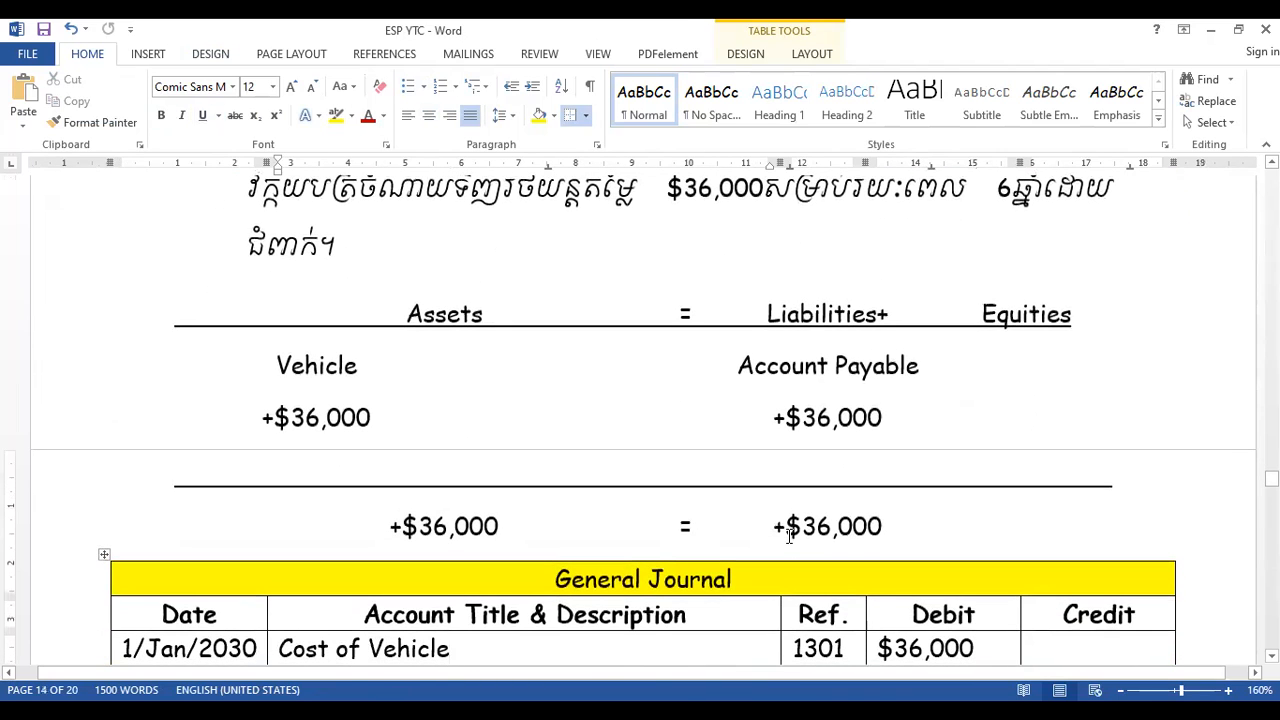
- Rename the "Vehicle" heading under Assets in the Inv.102 accounting equation to "Cost of Vehicle"
click(307, 343)
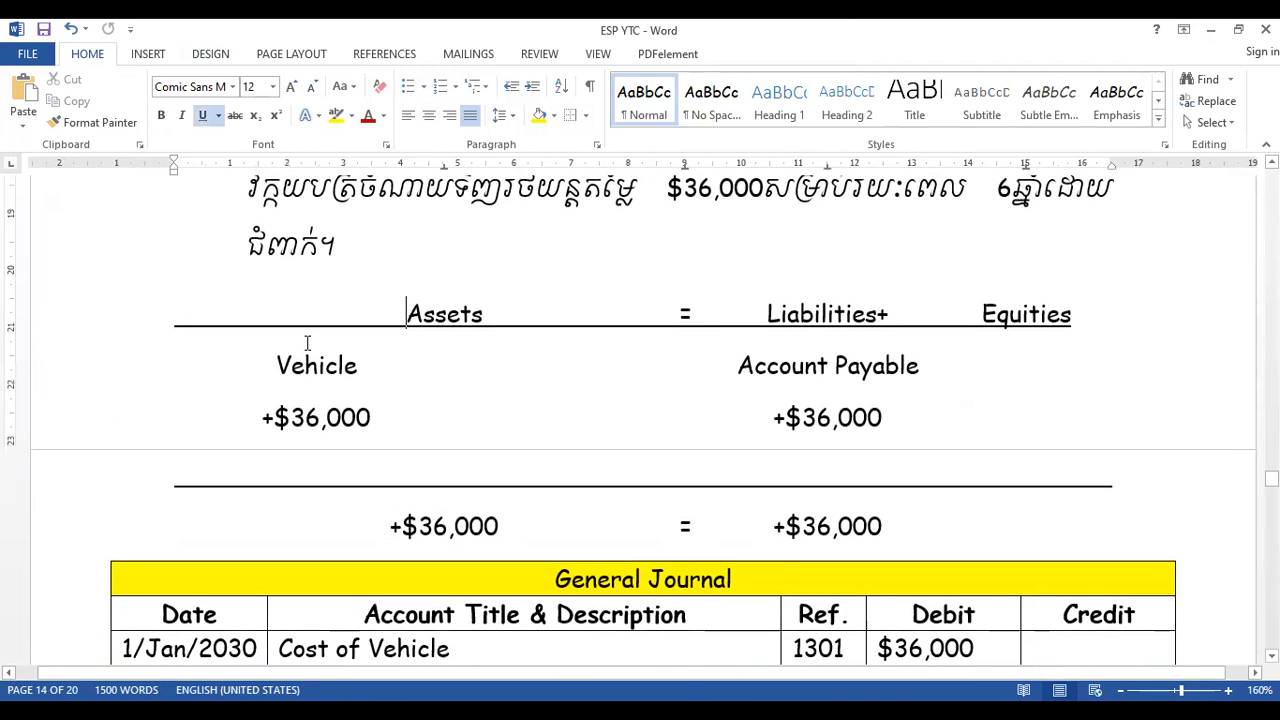
click(1076, 318)
click(277, 366)
key(Return)
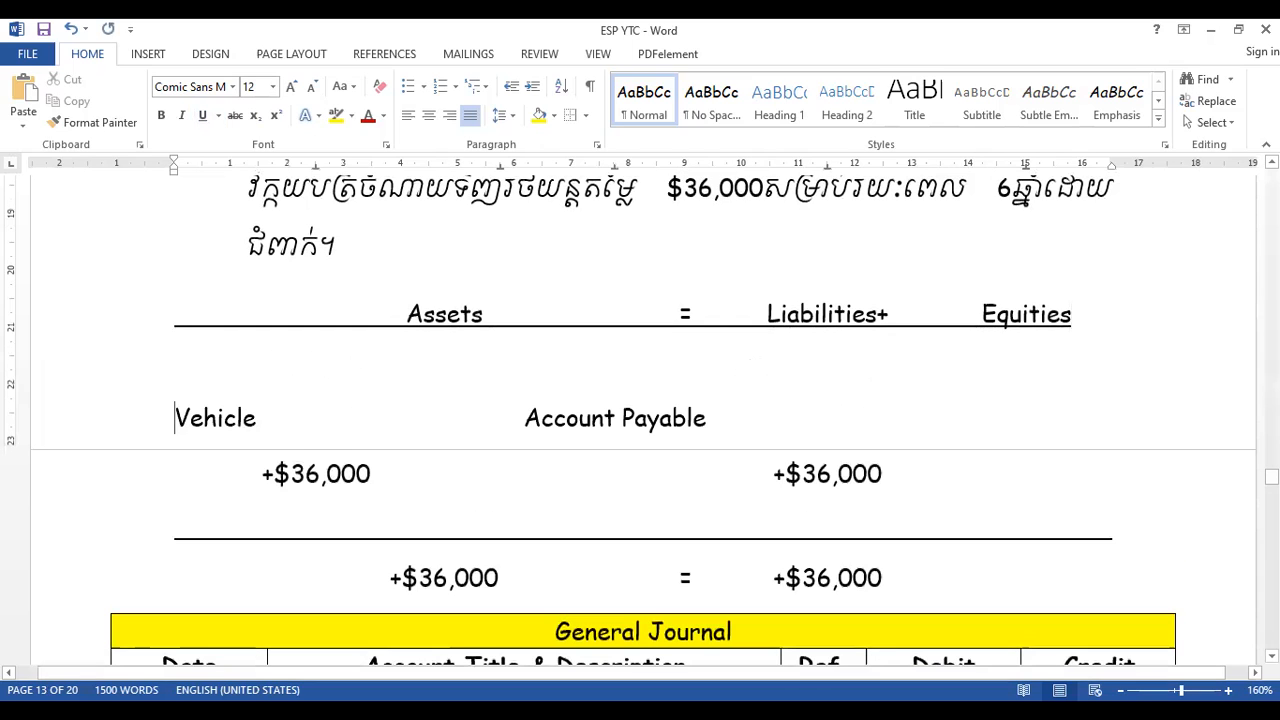
key(Tab)
key(Up)
text(Cost)
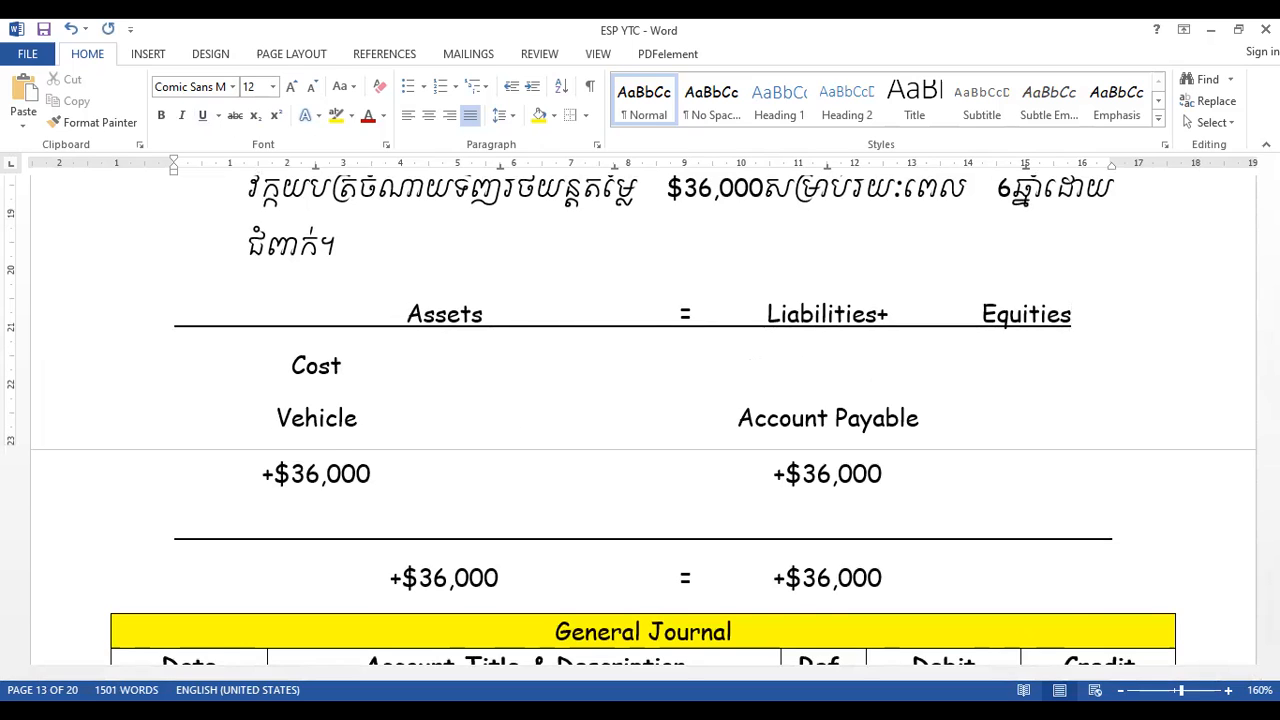
key(Delete)
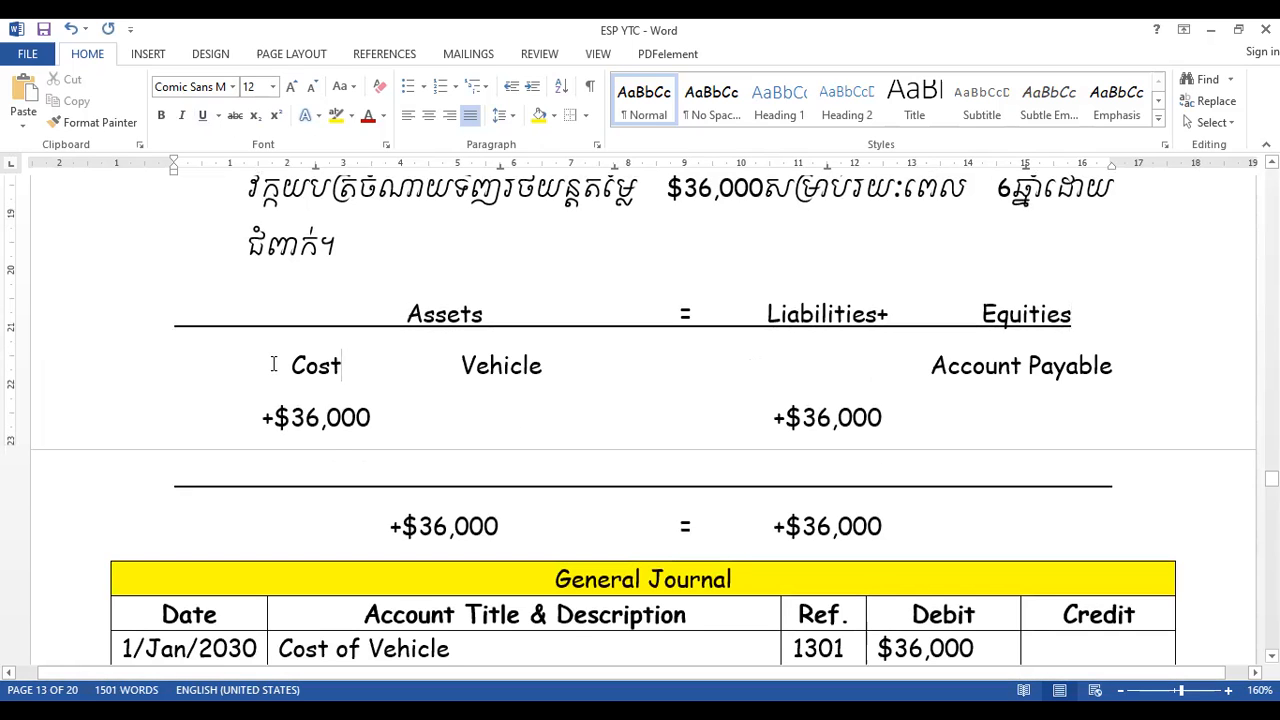
key(Delete)
text(of)
key(BackSpace)
key(BackSpace)
text(of)
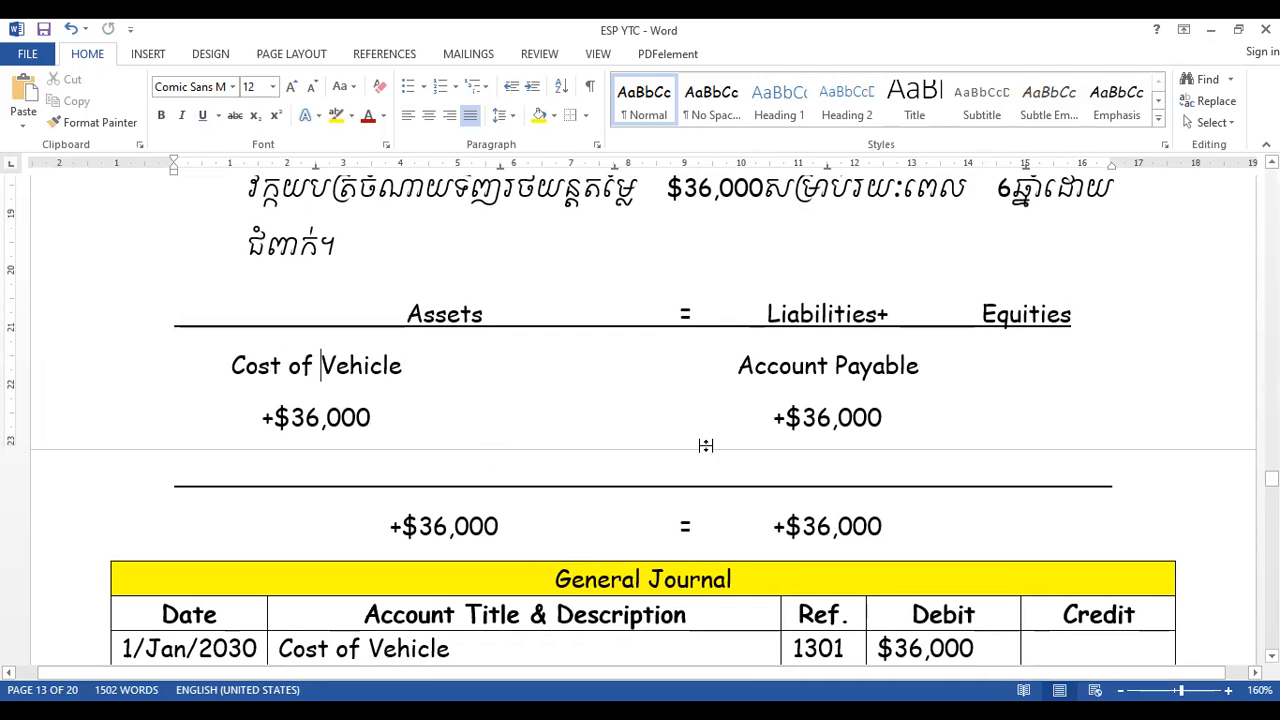
- Post the entry "01.Jan.2023: $36,000" on the debit side of the Cost of Vehicle ledger
key(Down)
key(Down)
key(Down)
key(Down)
key(Down)
key(Down)
key(Down)
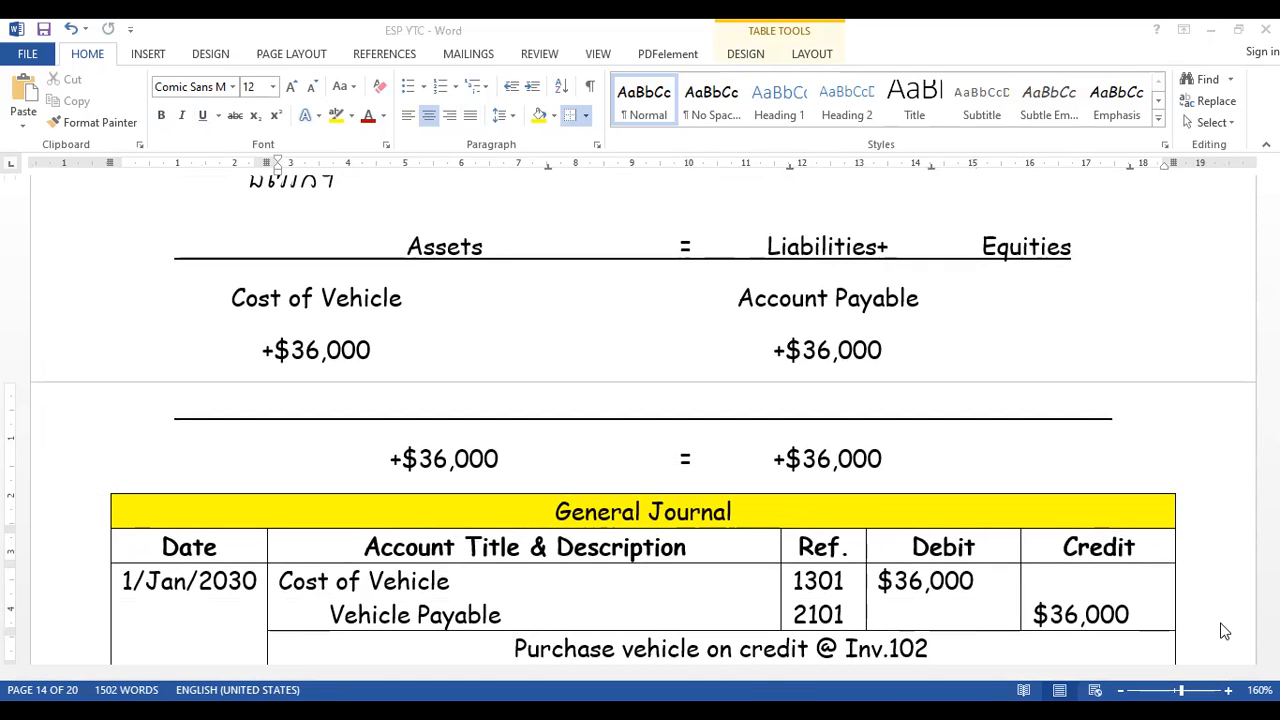
key(Page_Down)
key(Page_Down)
key(Page_Down)
key(Page_Down)
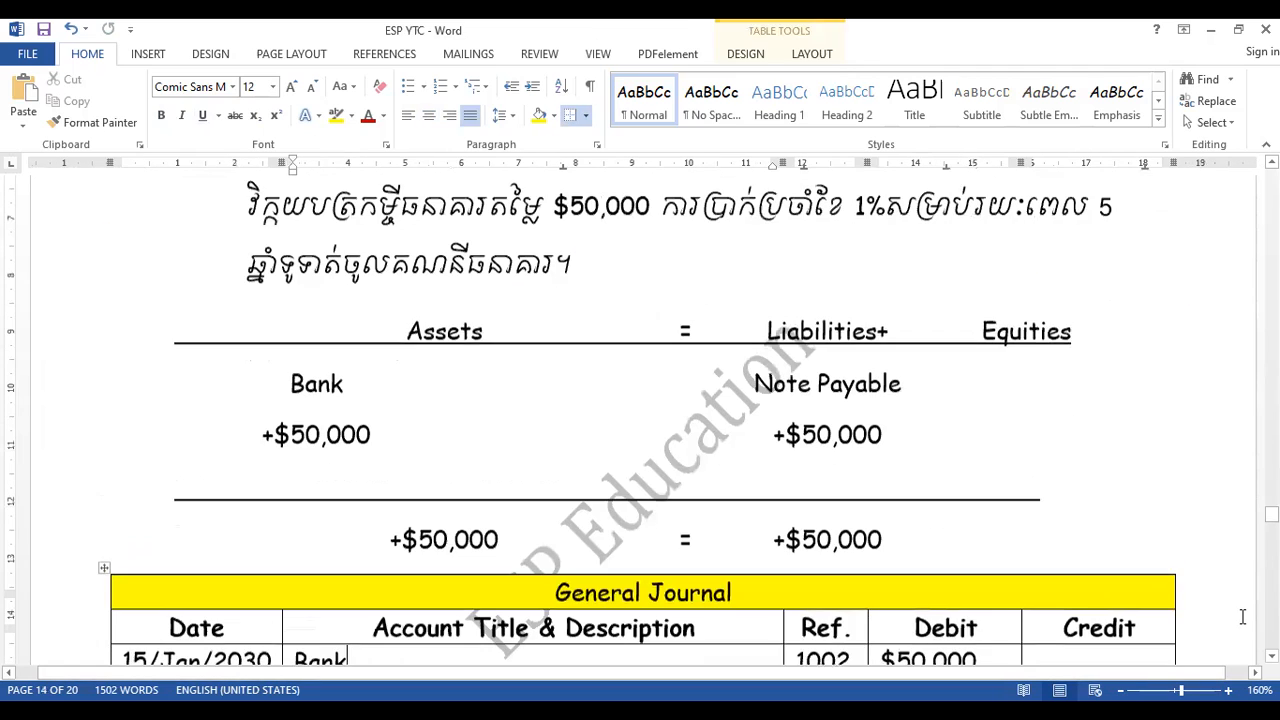
drag(1272, 515, 1272, 620)
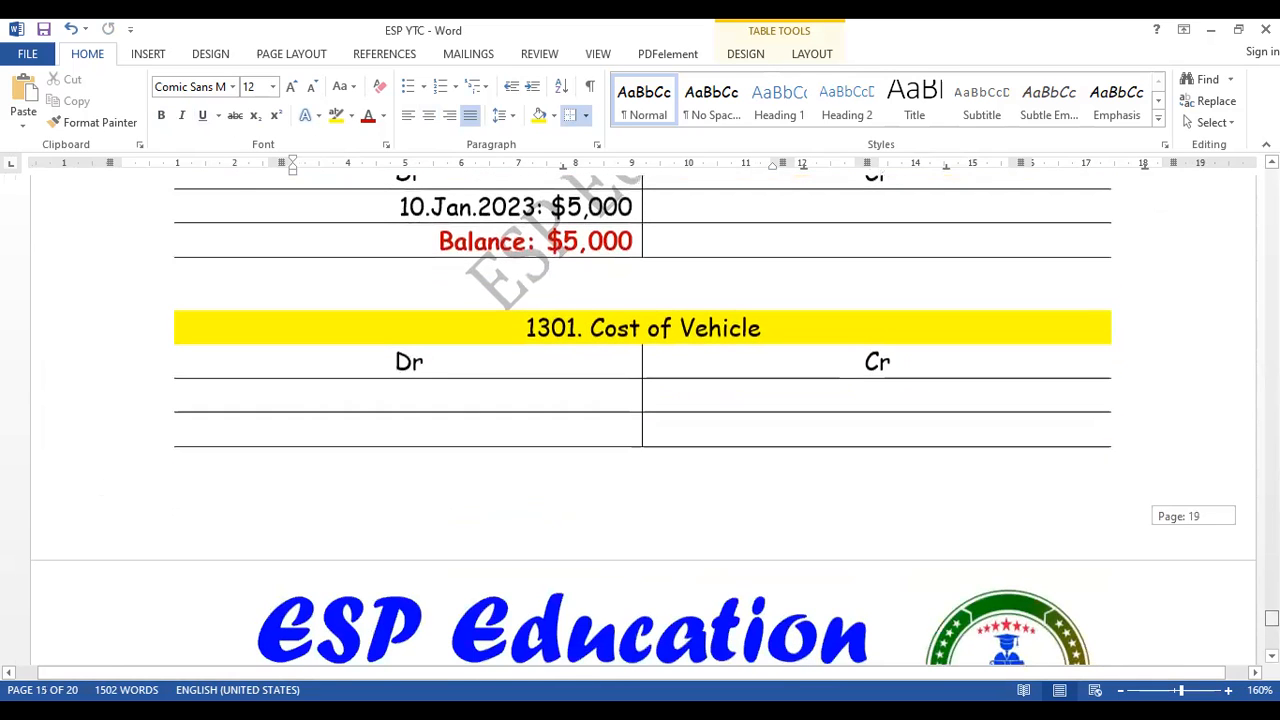
click(545, 396)
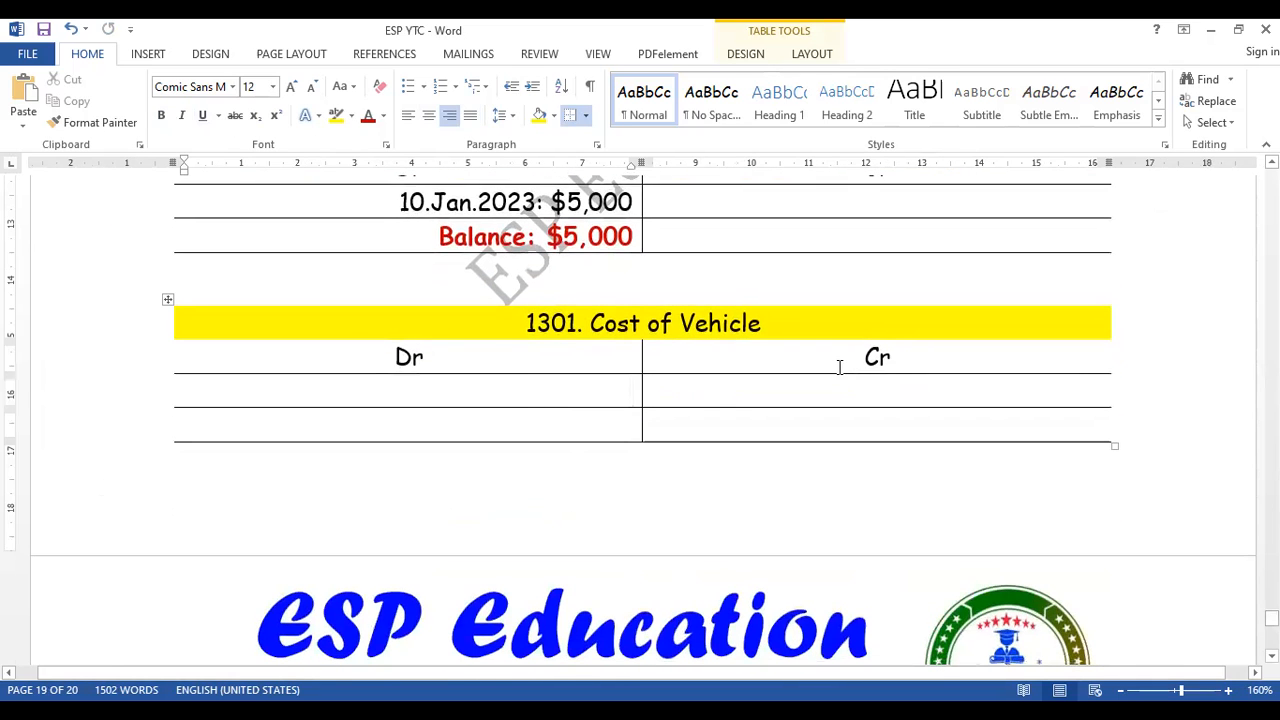
text(01.)
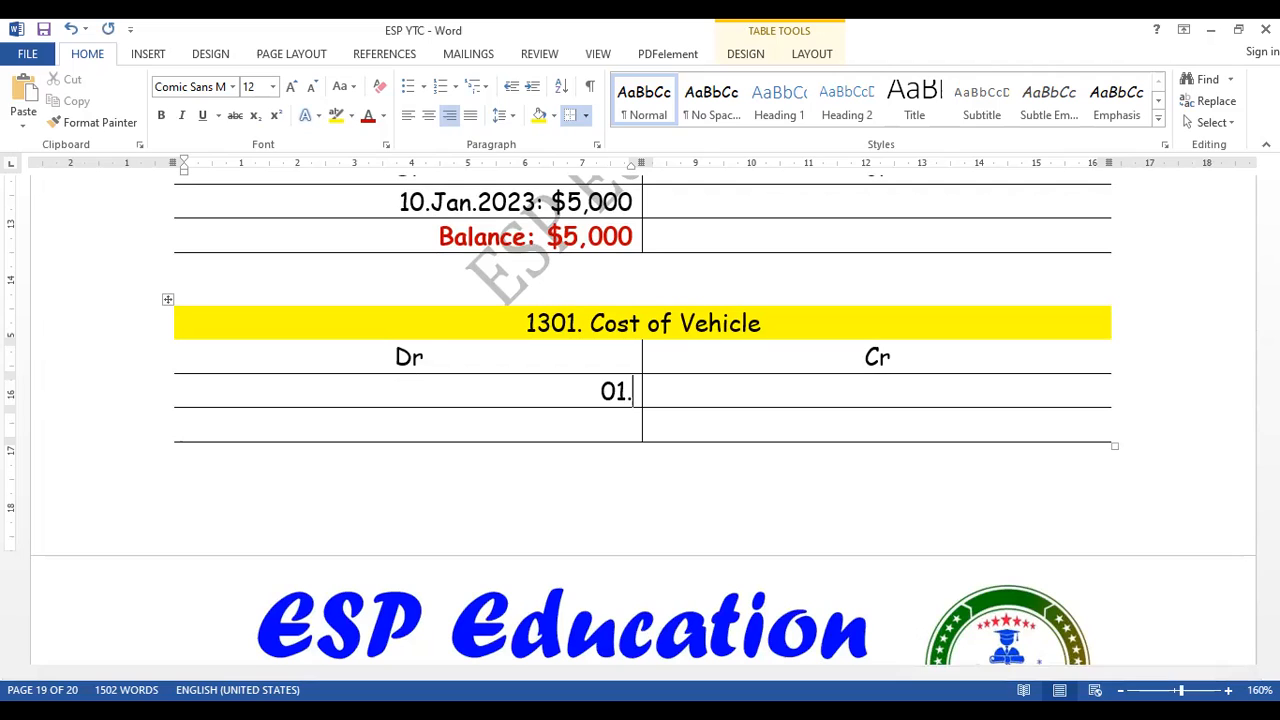
text(Jan.2023: $36,000)
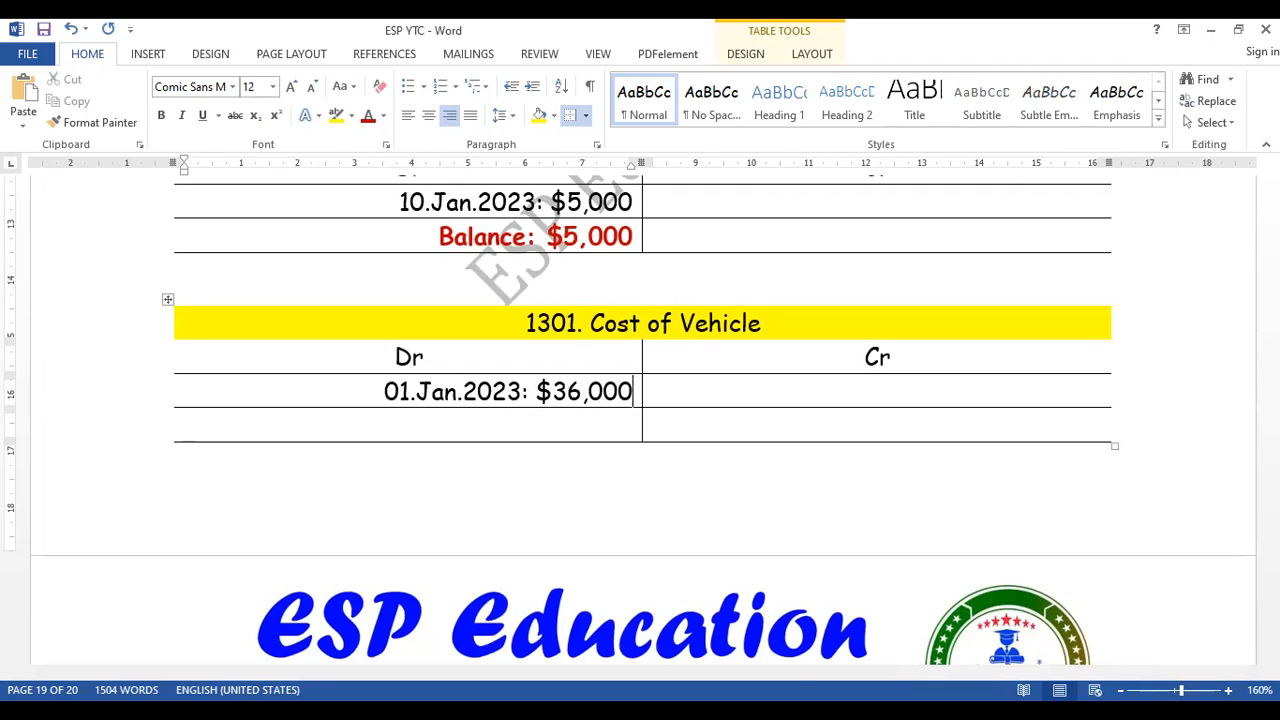
click(540, 254)
drag(540, 254, 540, 241)
key(ctrl+c)
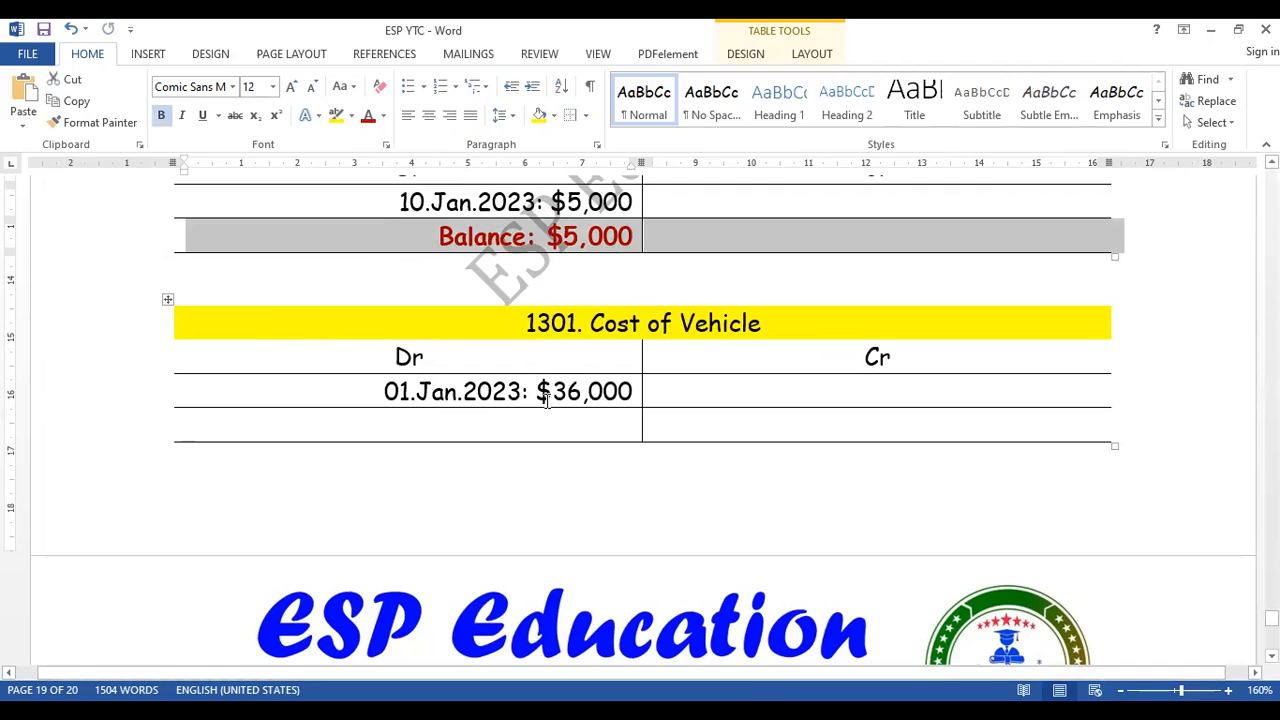
click(543, 425)
key(ctrl+v)
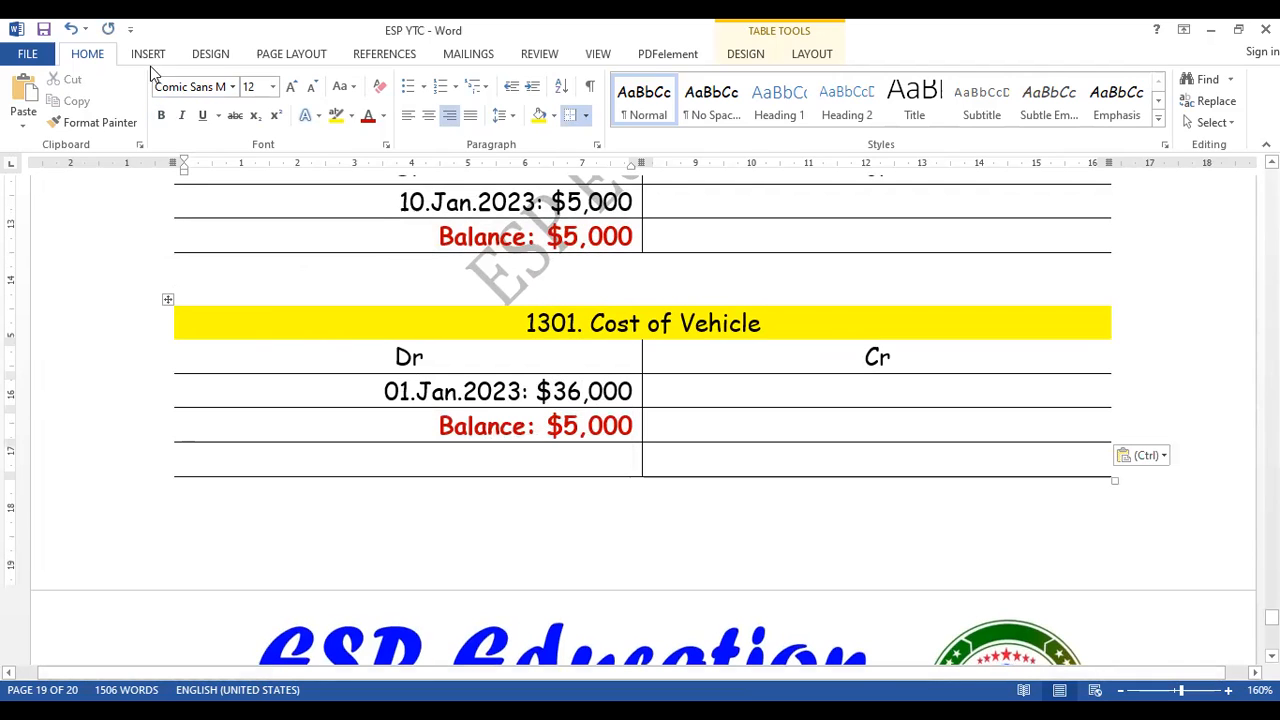
click(72, 31)
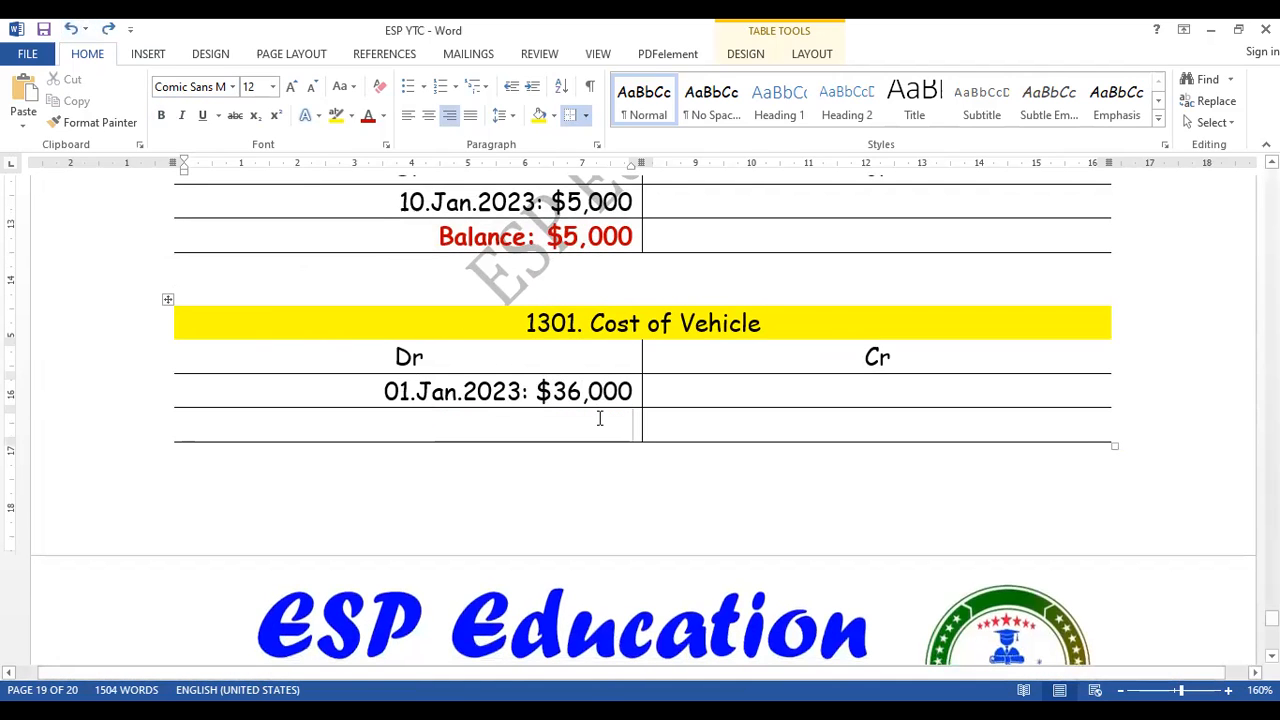
- Copy the red balance text from the VAT Input ledger into the Cost of Vehicle debit side, change it to "Balance: $36,000", and save
drag(424, 238, 640, 240)
key(ctrl+c)
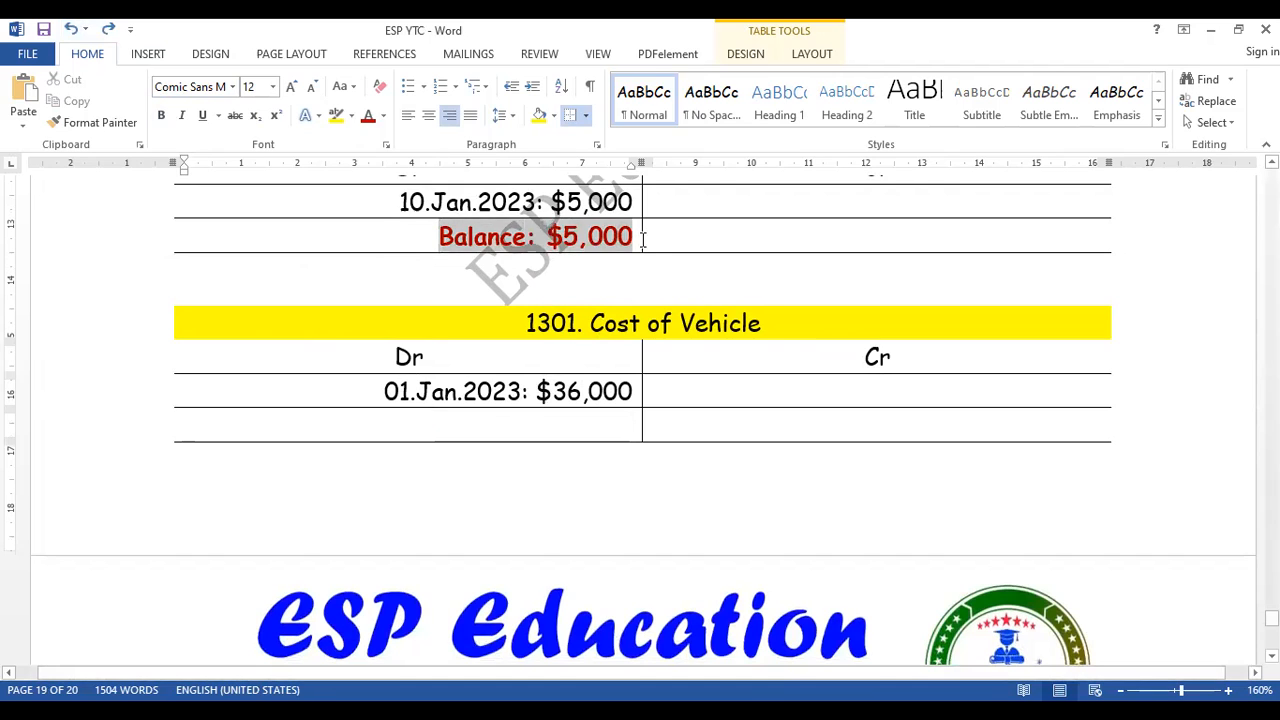
click(580, 422)
key(ctrl+v)
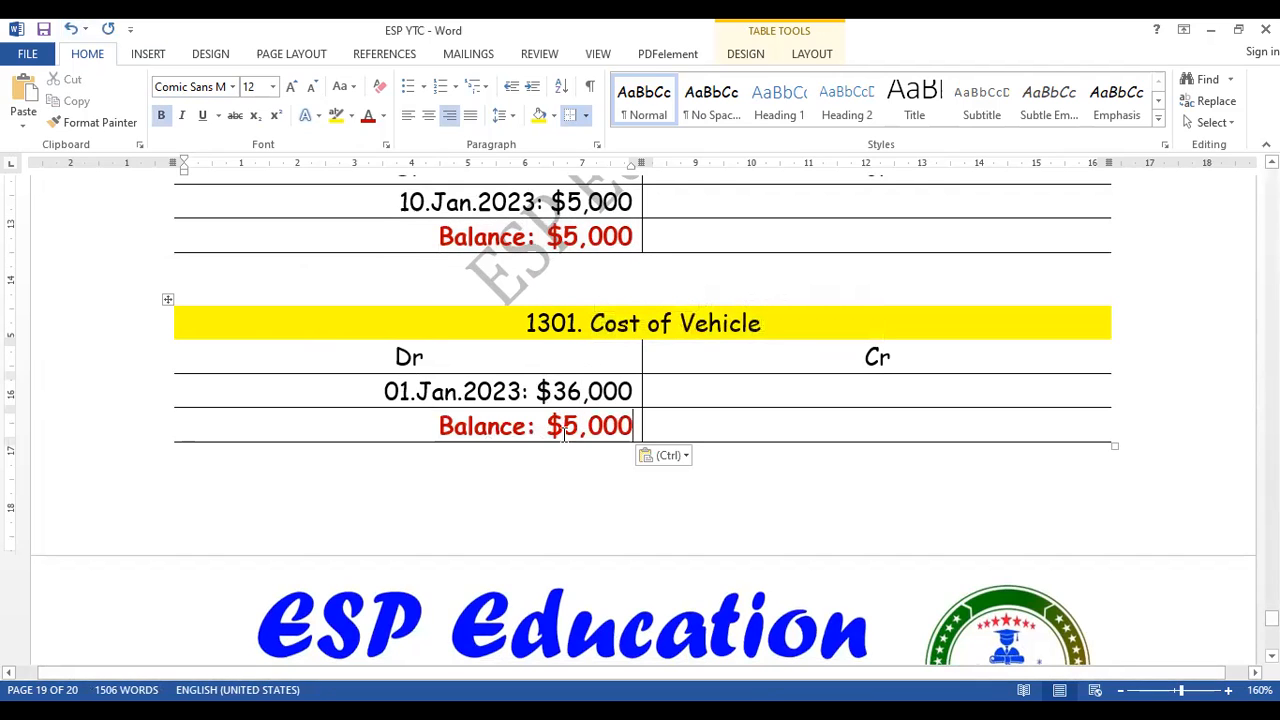
click(578, 424)
key(BackSpace)
text(36)
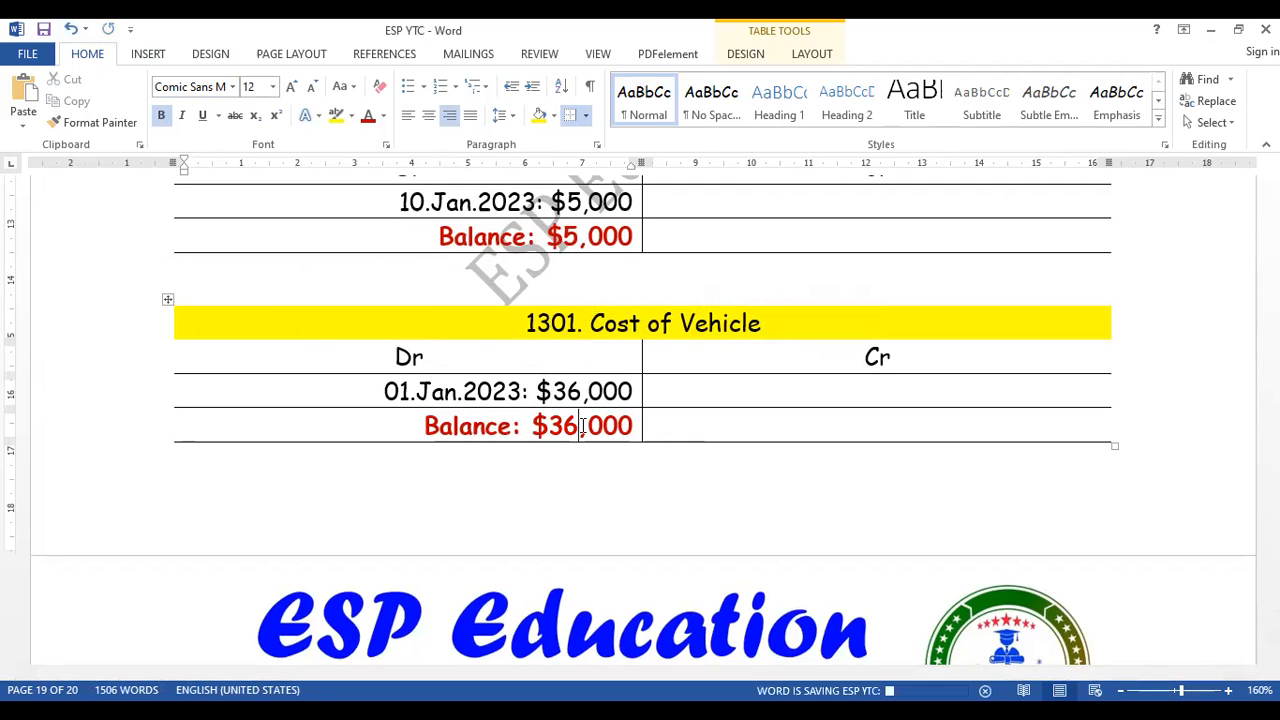
- Duplicate the whole Cost of Vehicle ledger table into the empty space below it
click(169, 302)
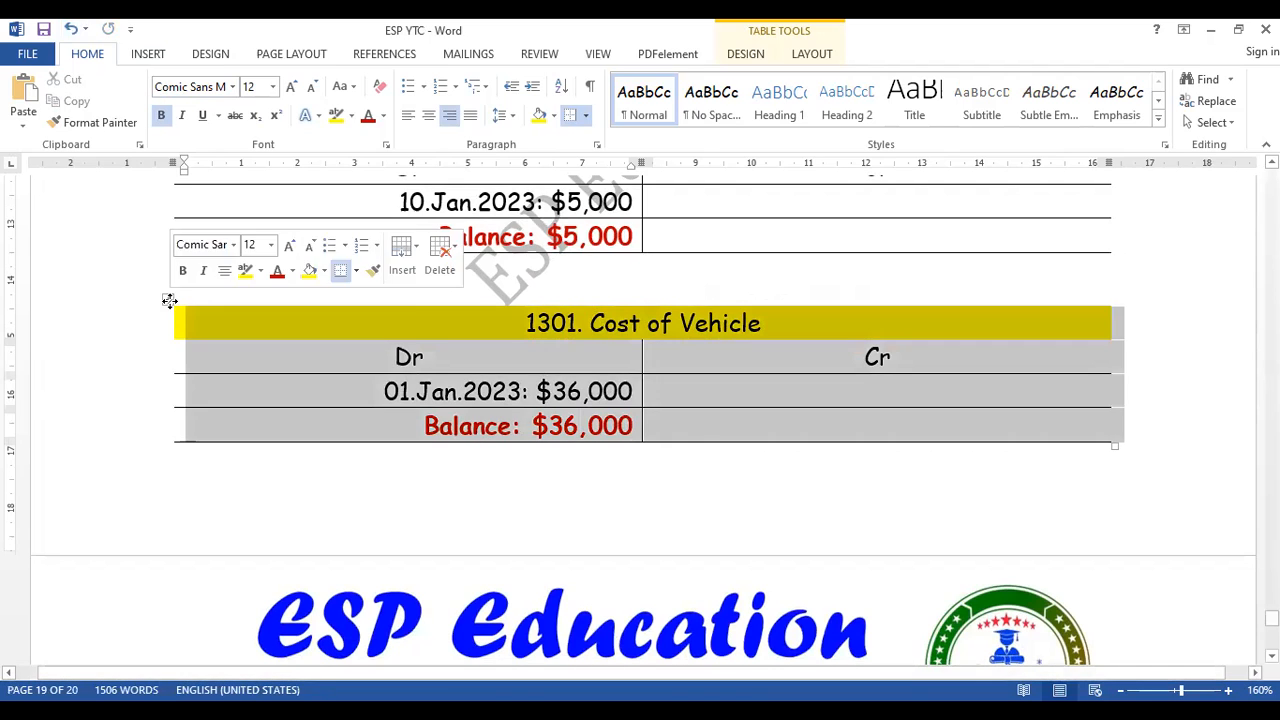
key(ctrl+c)
click(818, 517)
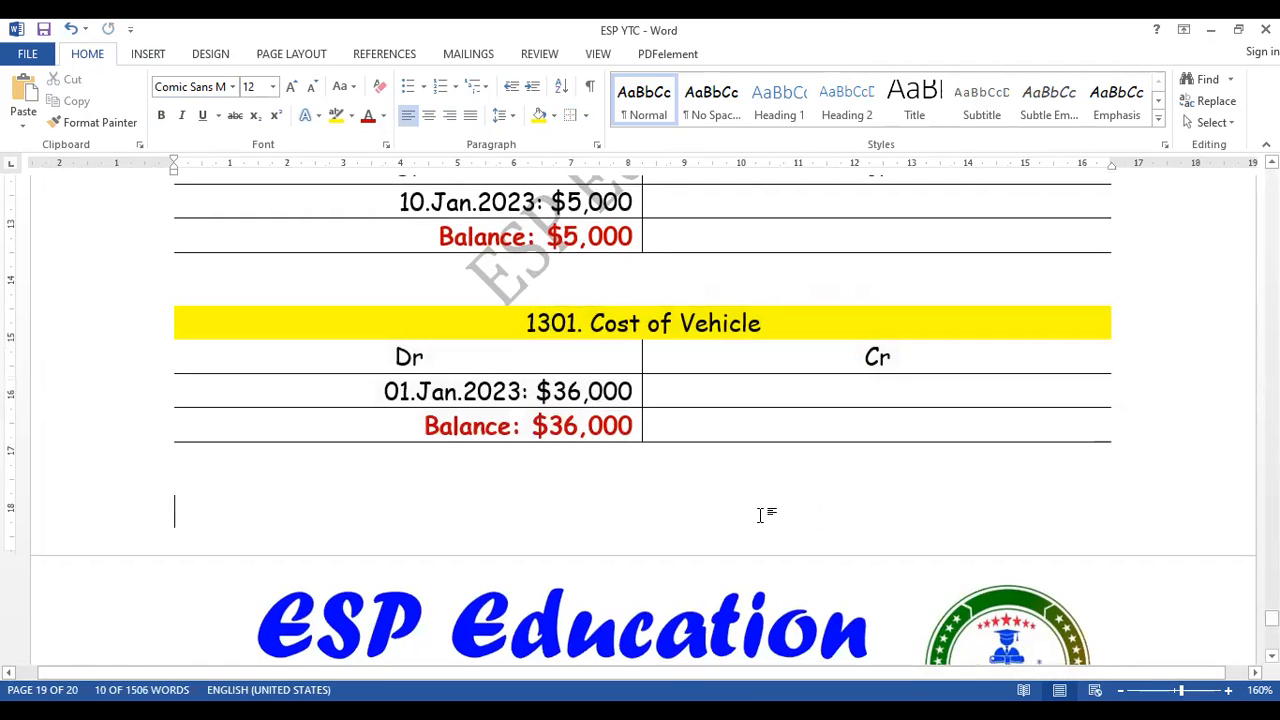
key(ctrl+v)
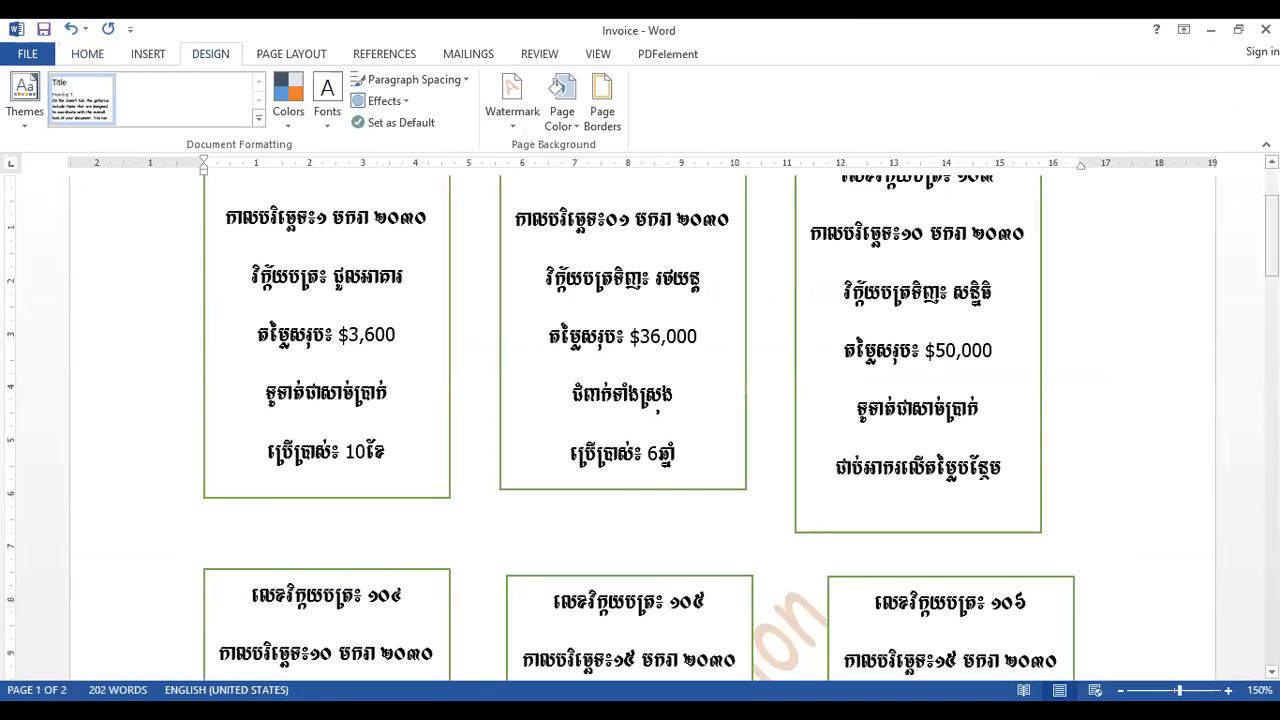
- Look up the account that follows 1301. Cost of Vehicle in the chart of accounts of the Invoice document
drag(1272, 241, 1272, 507)
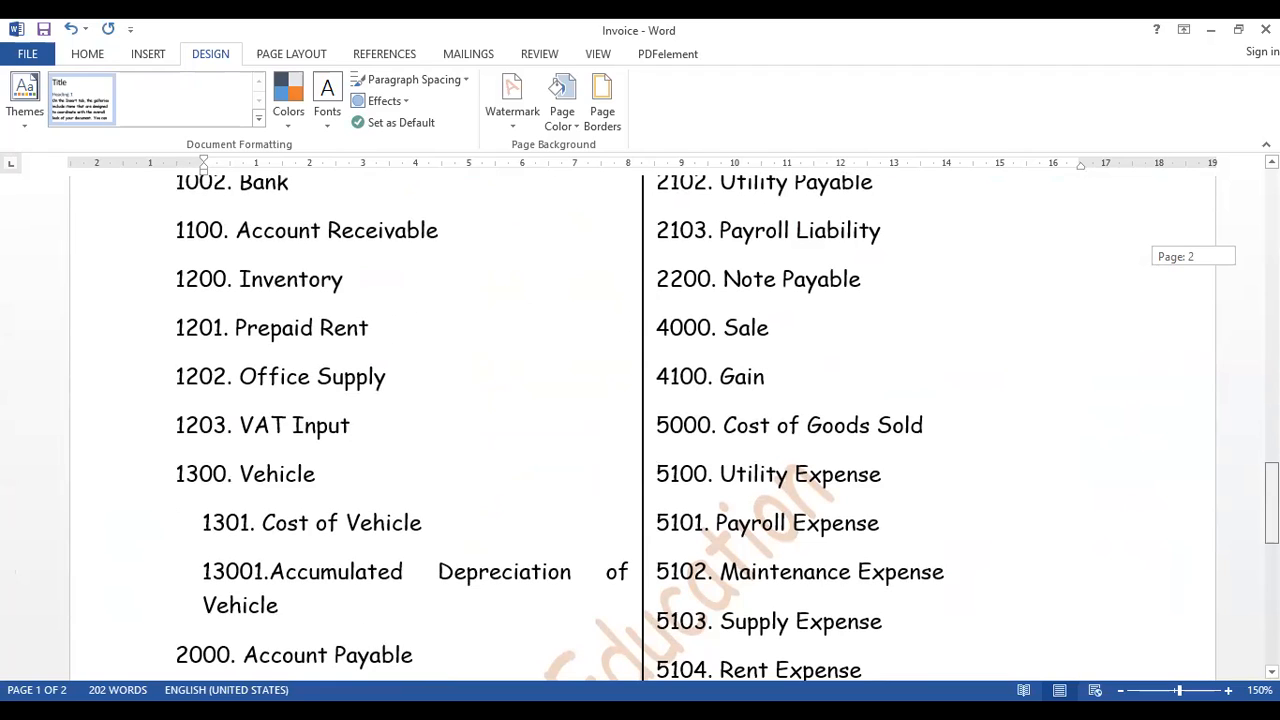
drag(1272, 507, 1272, 538)
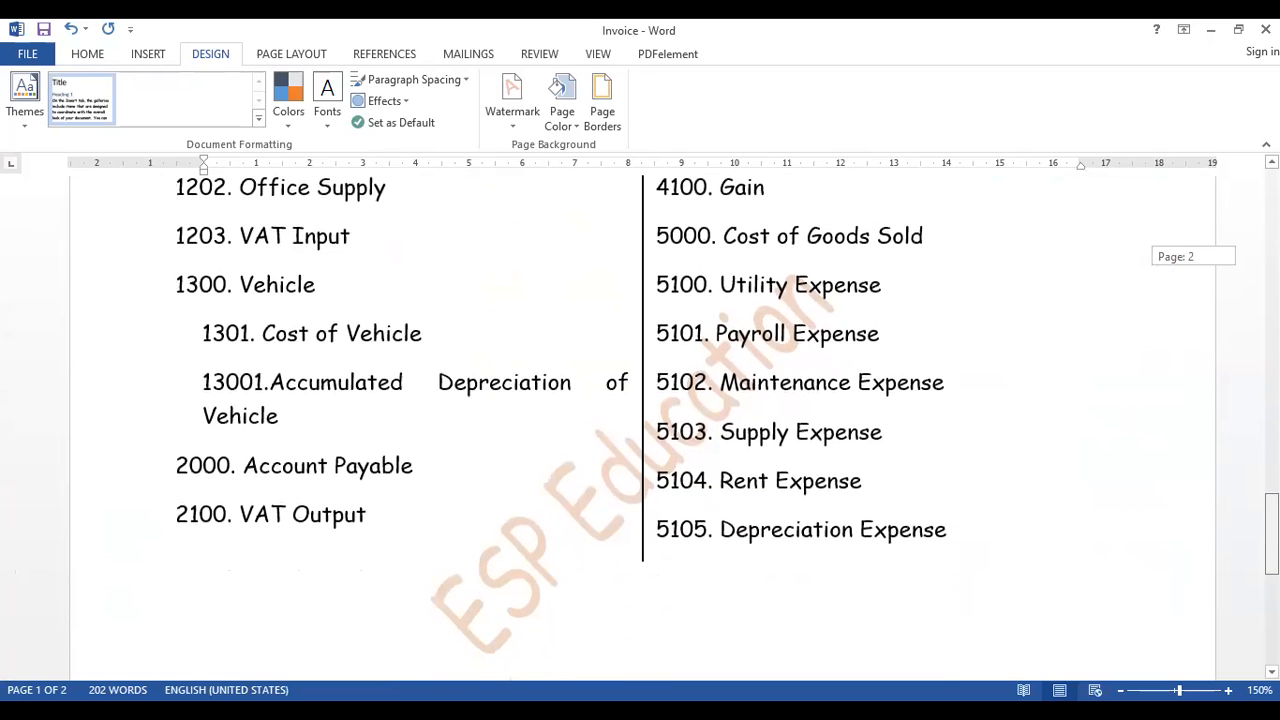